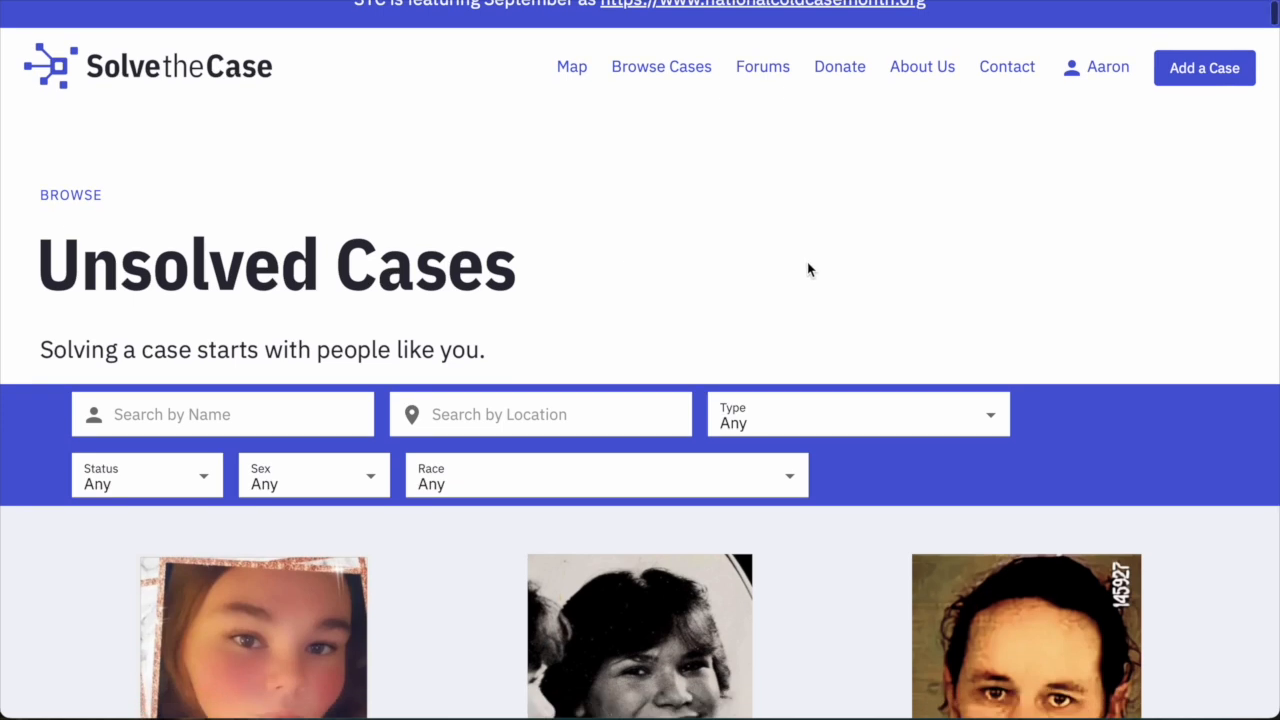
Start a new case and display the list of case types.
{"action": "left_click", "coordinate": [1180, 70]}
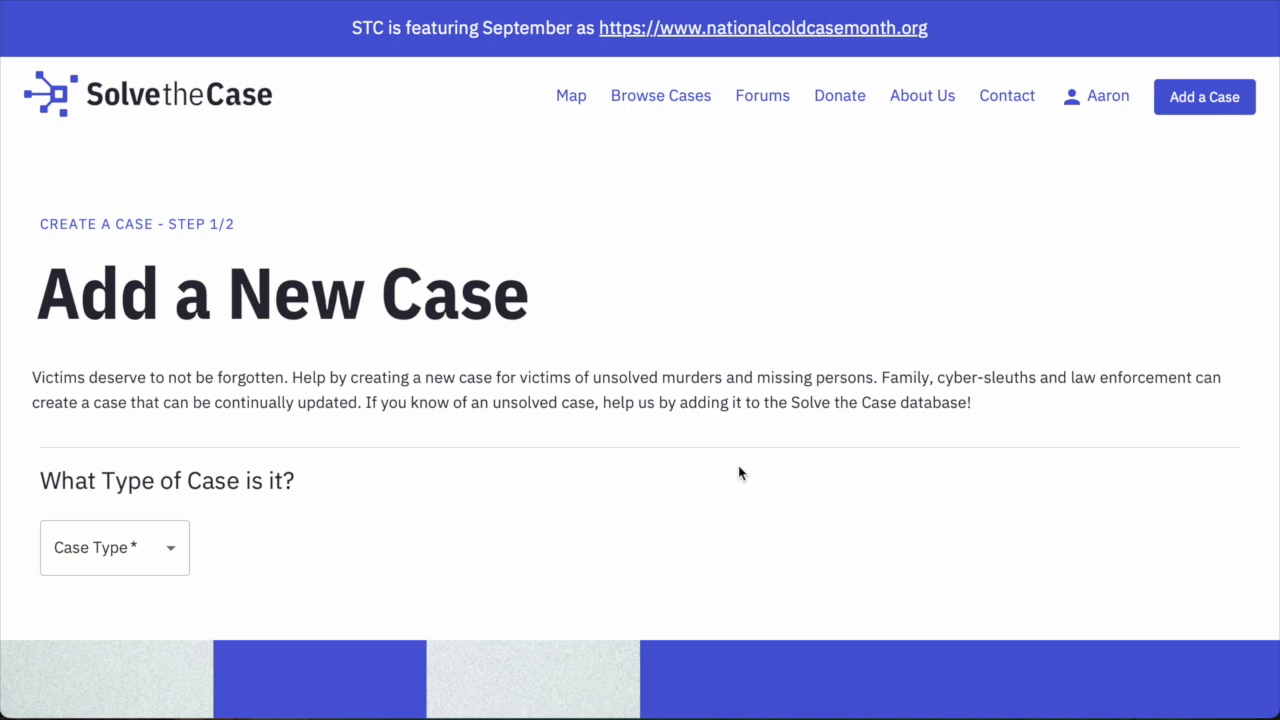
{"action": "left_click", "coordinate": [150, 538]}
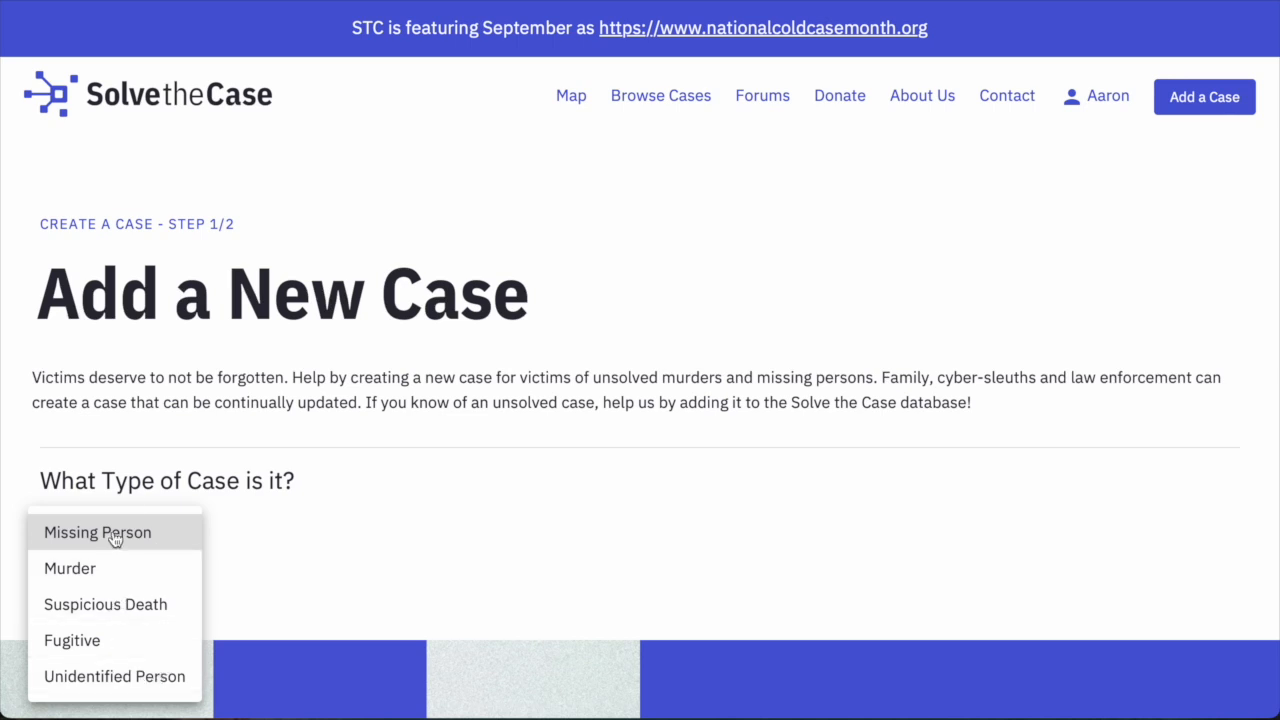
Choose Missing Person as the case type and answer Yes that law enforcement is aware.
{"action": "left_click", "coordinate": [115, 536]}
{"action": "scroll", "coordinate": [362, 477], "scroll_direction": "down", "scroll_amount": 2}
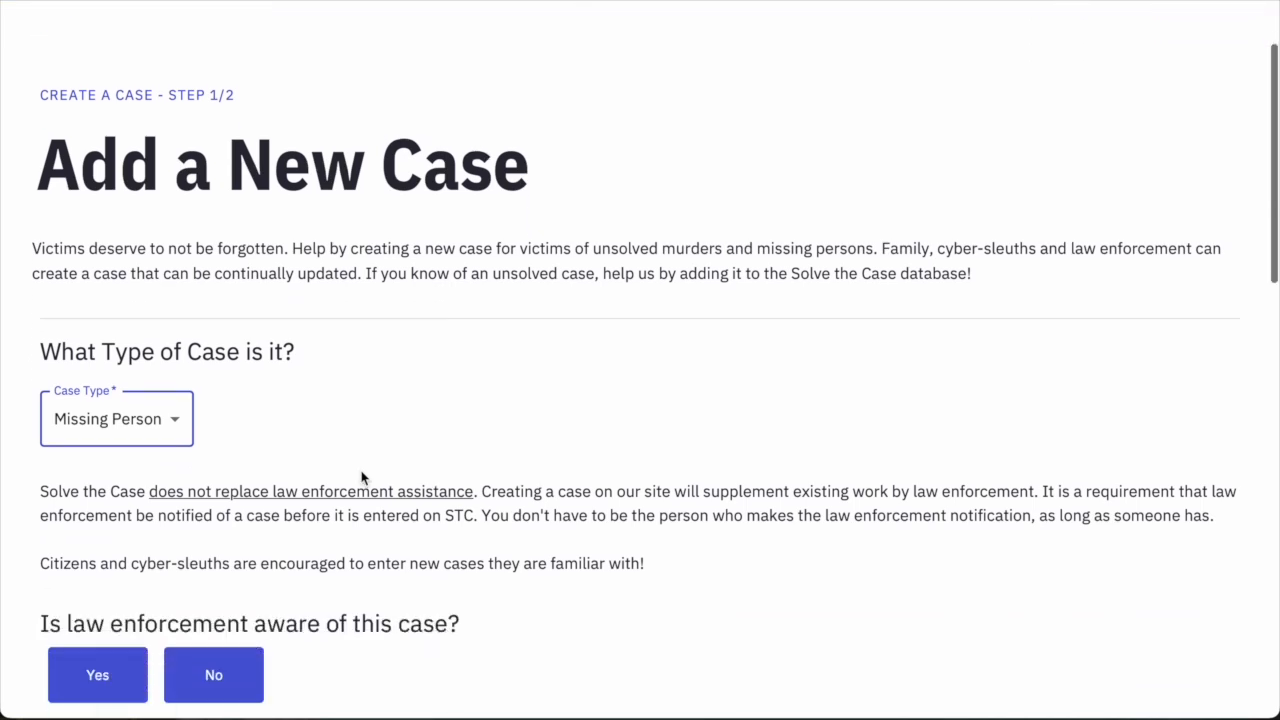
{"action": "scroll", "coordinate": [362, 477], "scroll_direction": "down", "scroll_amount": 4}
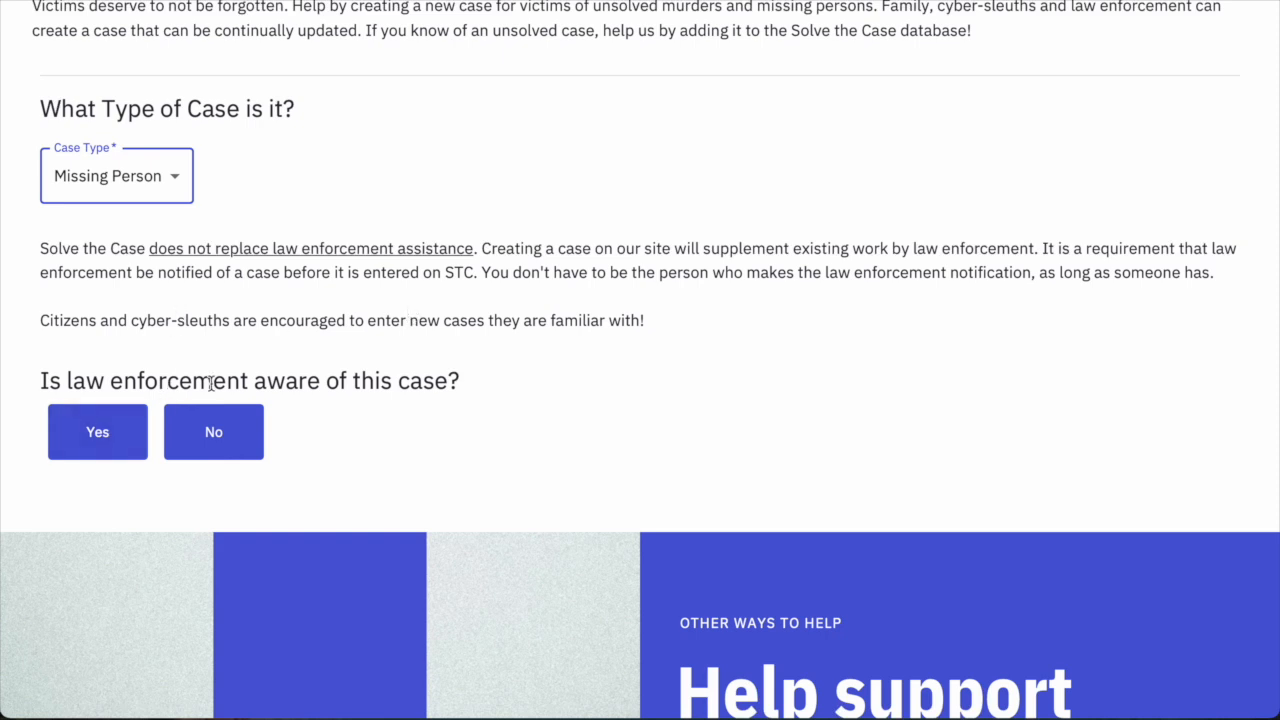
{"action": "left_click", "coordinate": [109, 438]}
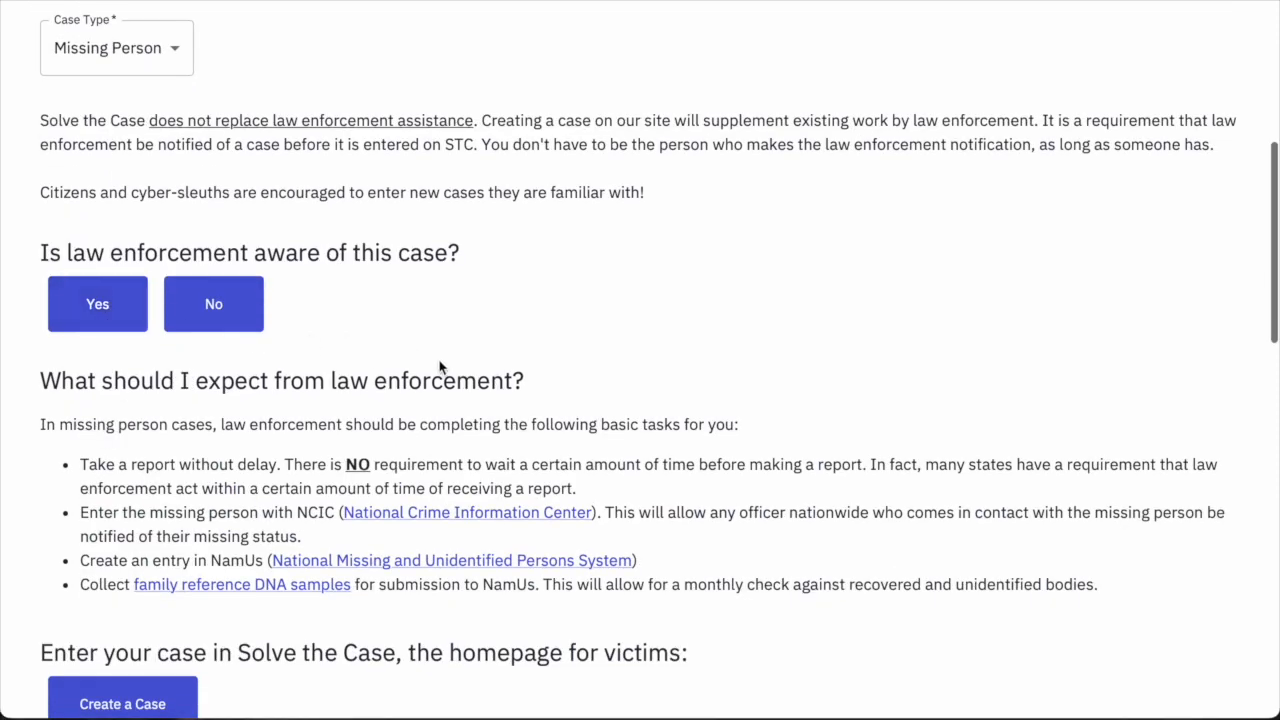
{"action": "scroll", "coordinate": [437, 365], "scroll_direction": "down", "scroll_amount": 3}
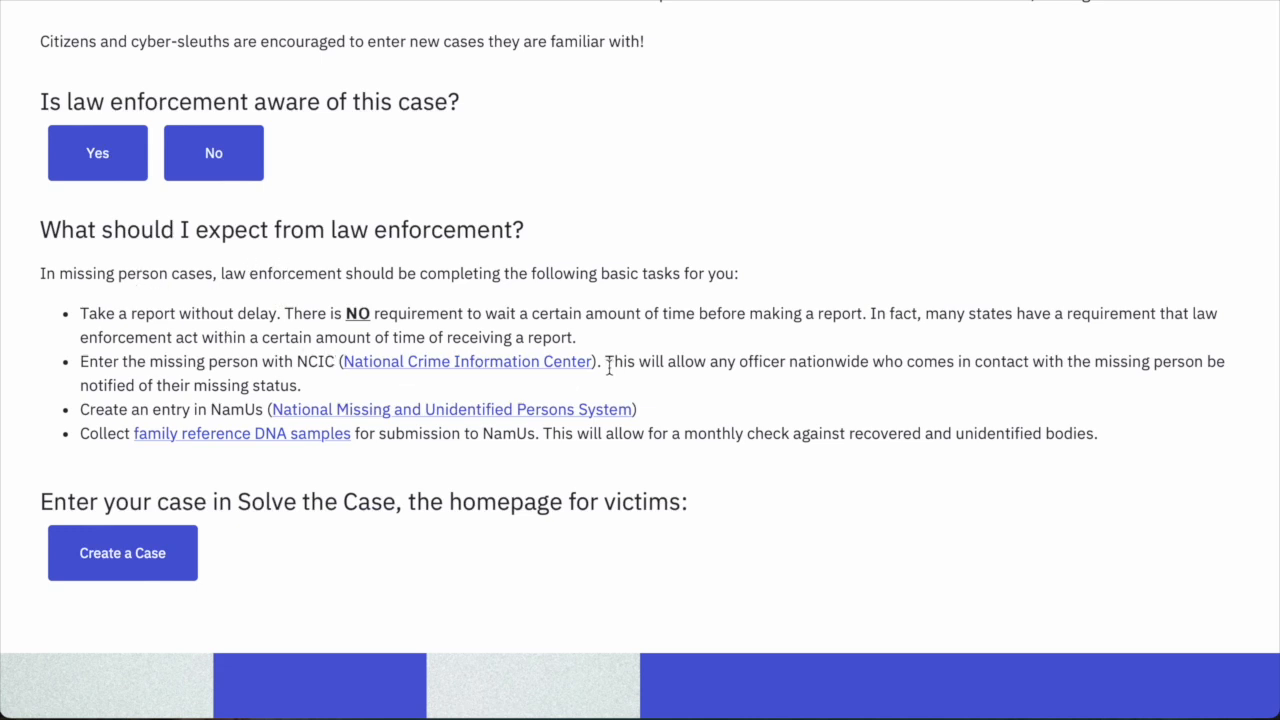
{"action": "scroll", "coordinate": [608, 366], "scroll_direction": "up", "scroll_amount": 1}
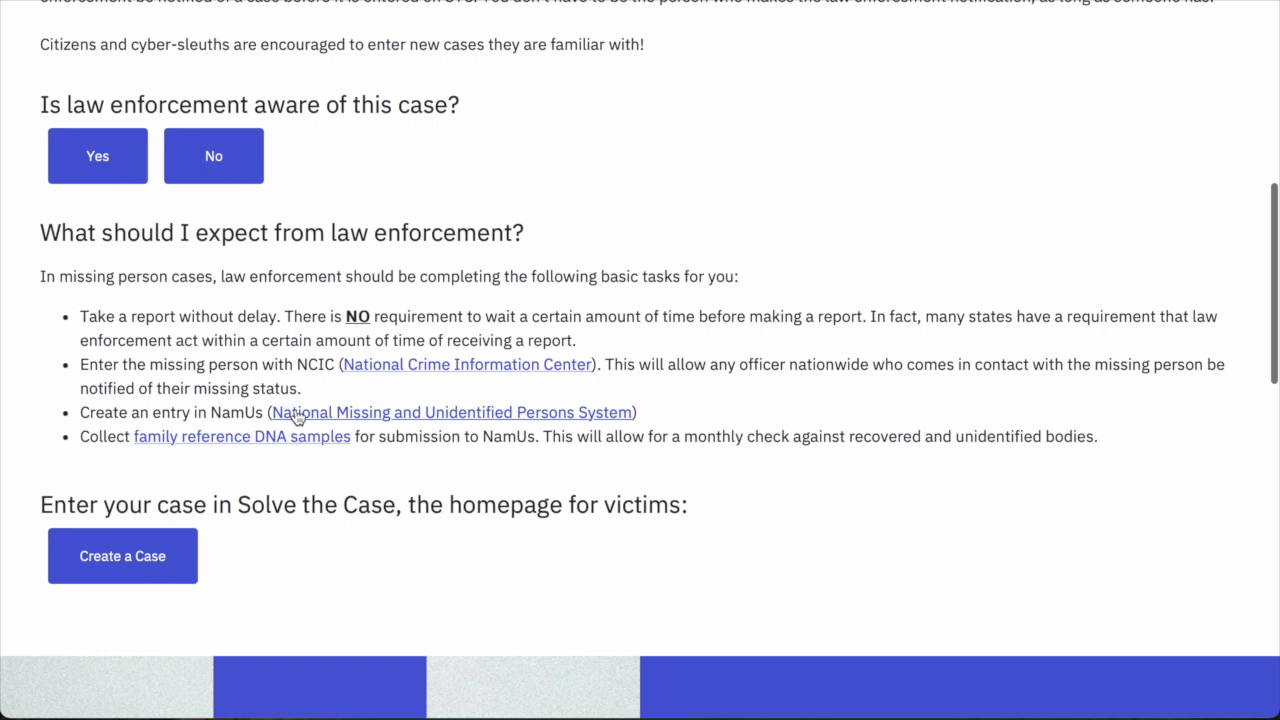
{"action": "scroll", "coordinate": [320, 440], "scroll_direction": "up", "scroll_amount": 3}
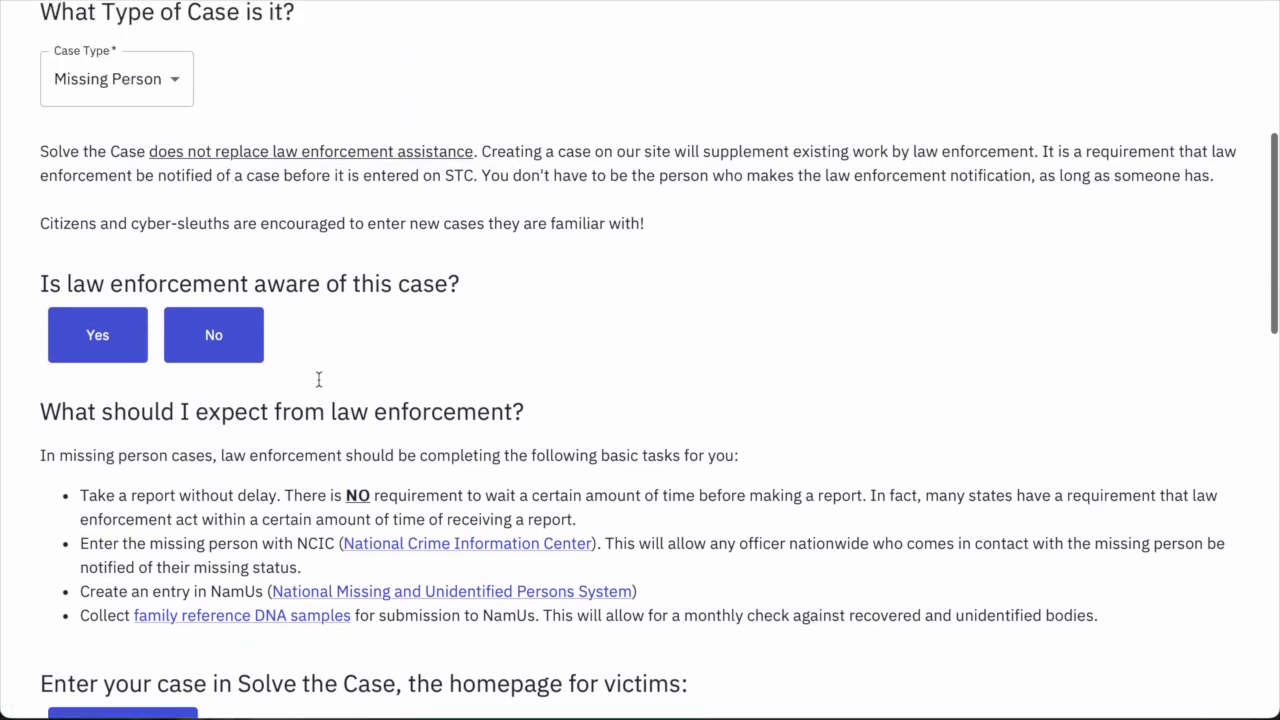
{"action": "left_click", "coordinate": [115, 121]}
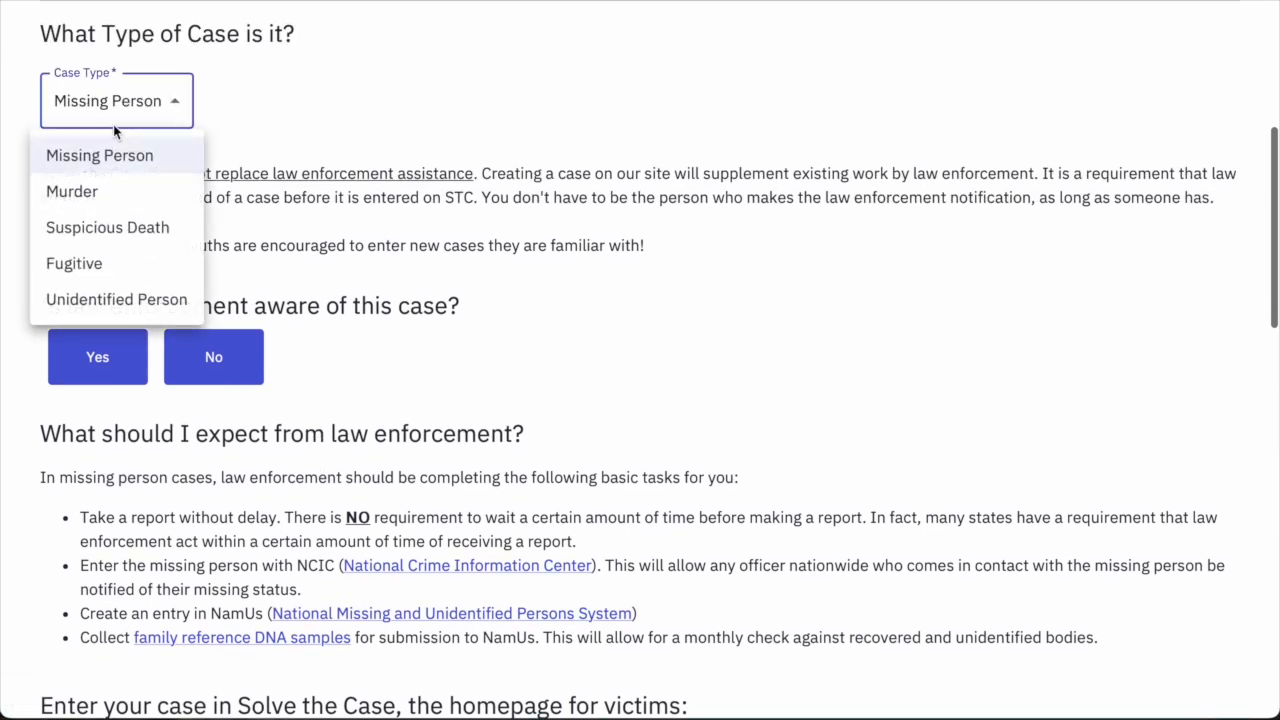
{"action": "left_click", "coordinate": [72, 191]}
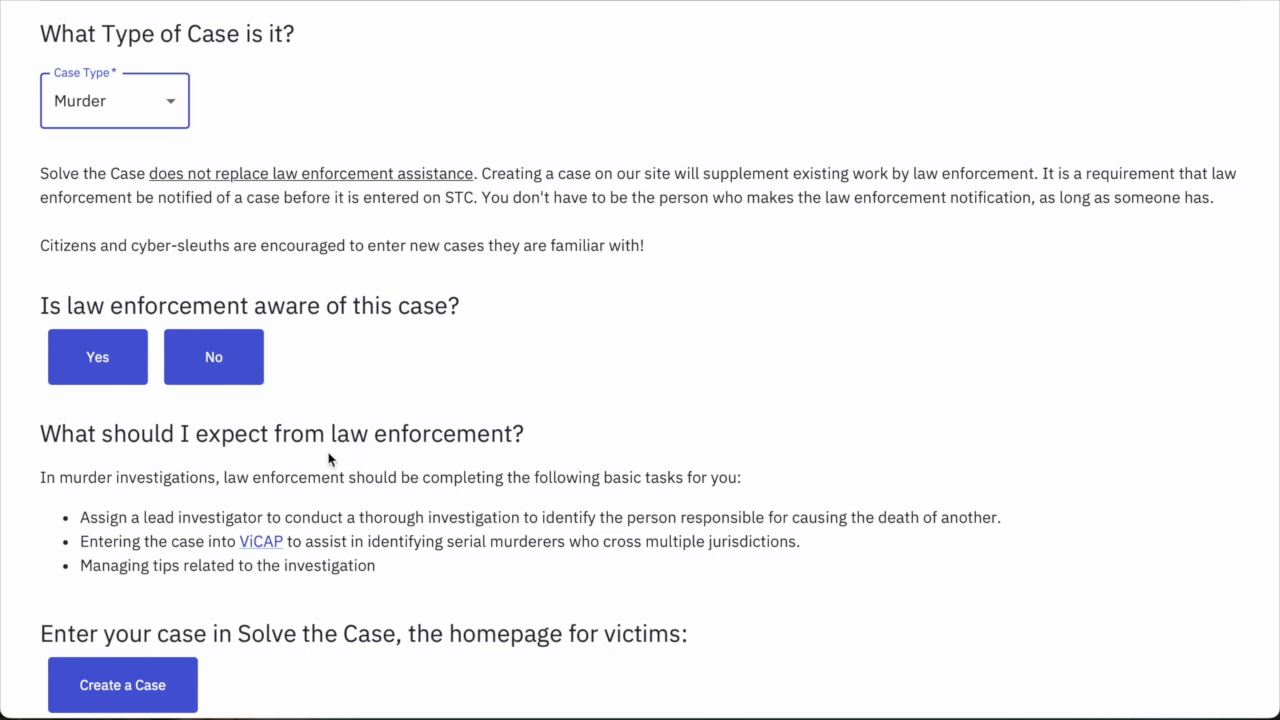
{"action": "left_click", "coordinate": [141, 113]}
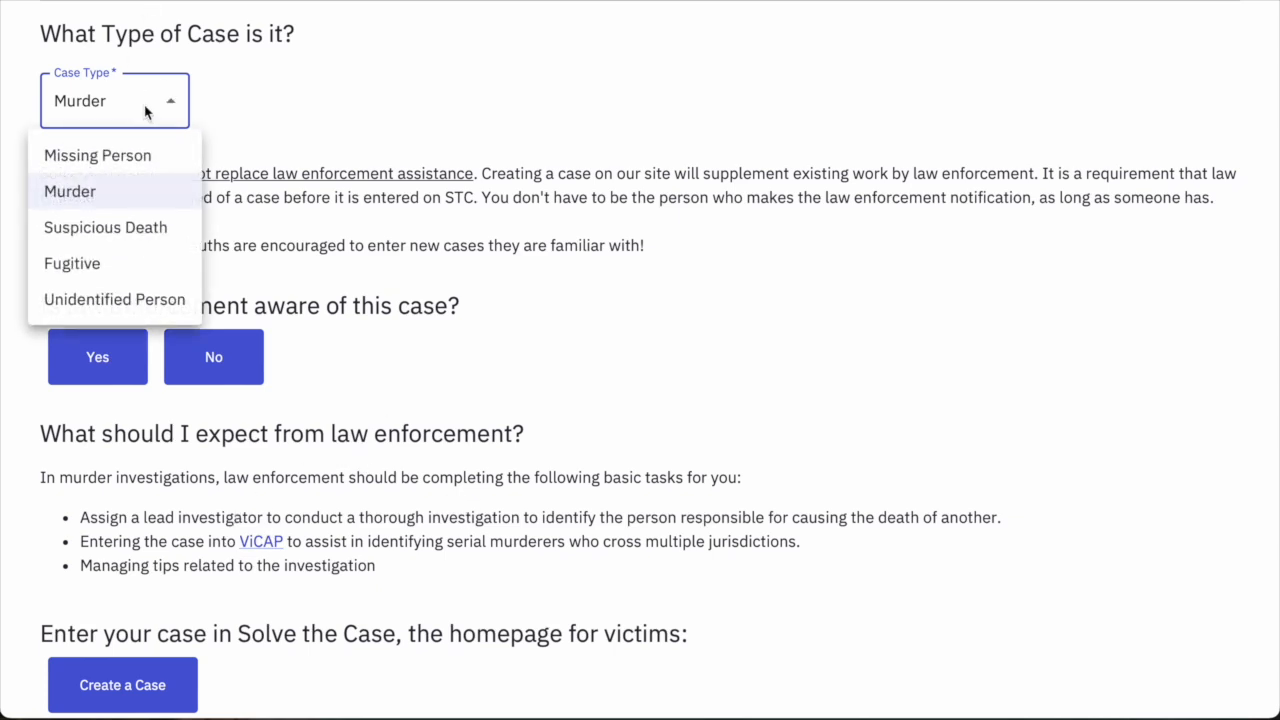
{"action": "left_click", "coordinate": [115, 228]}
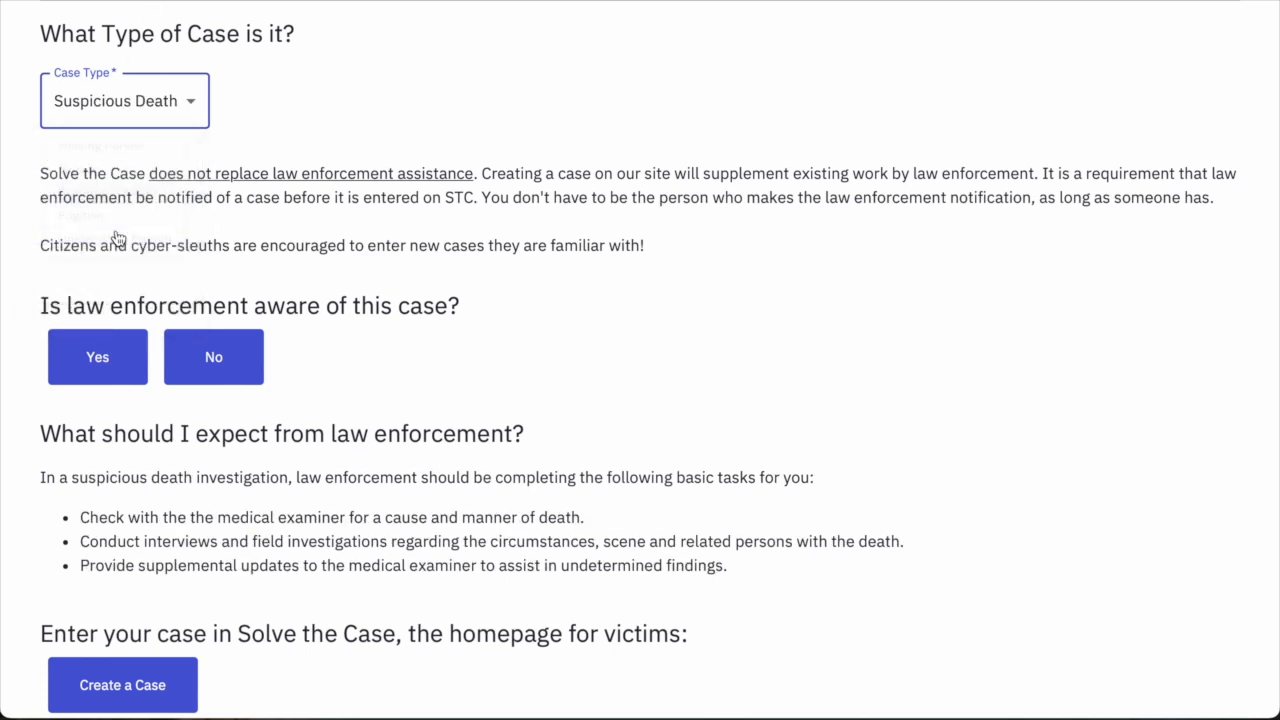
{"action": "left_click", "coordinate": [190, 118]}
{"action": "left_click", "coordinate": [165, 263]}
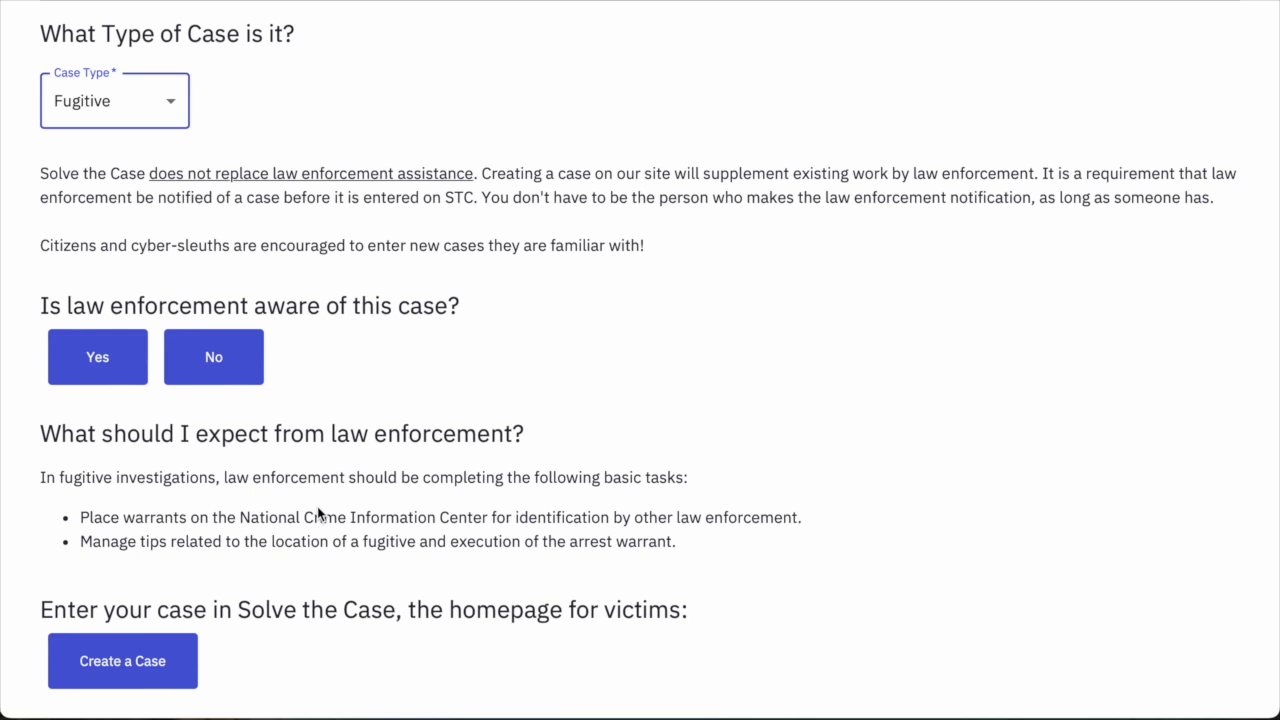
{"action": "left_click", "coordinate": [160, 116]}
{"action": "left_click", "coordinate": [143, 160]}
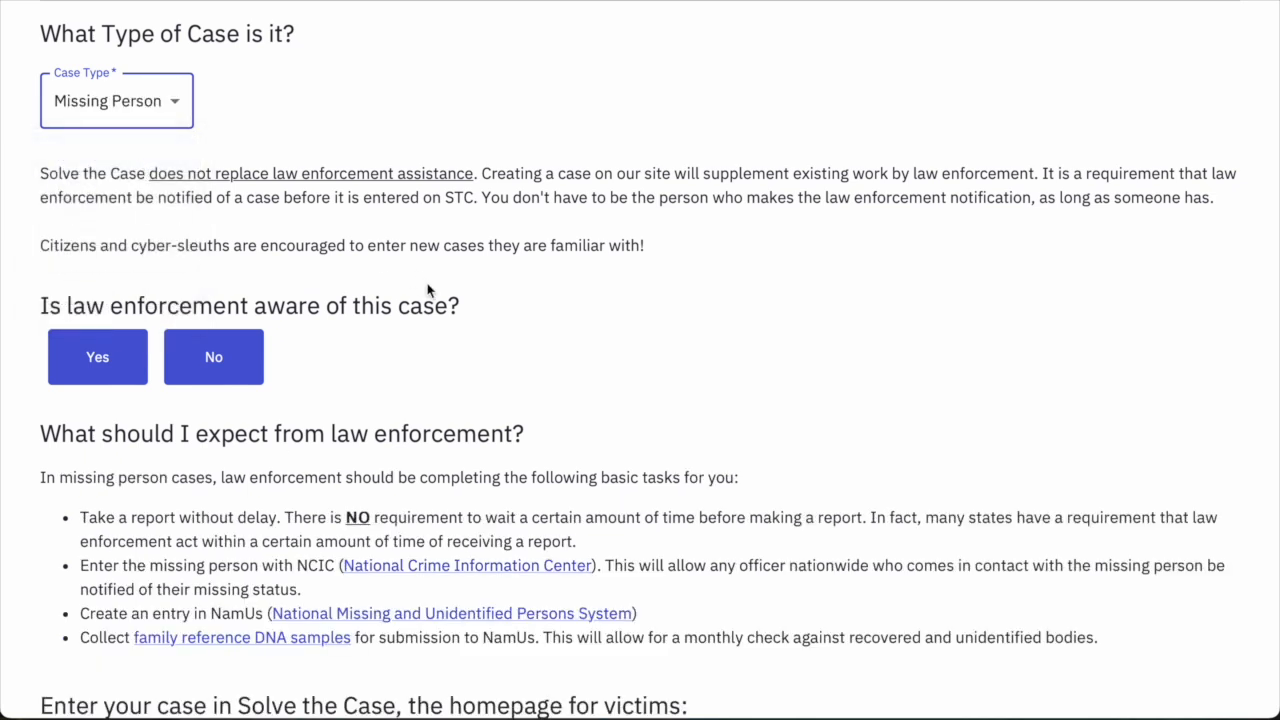
{"action": "scroll", "coordinate": [518, 352], "scroll_direction": "down", "scroll_amount": 1}
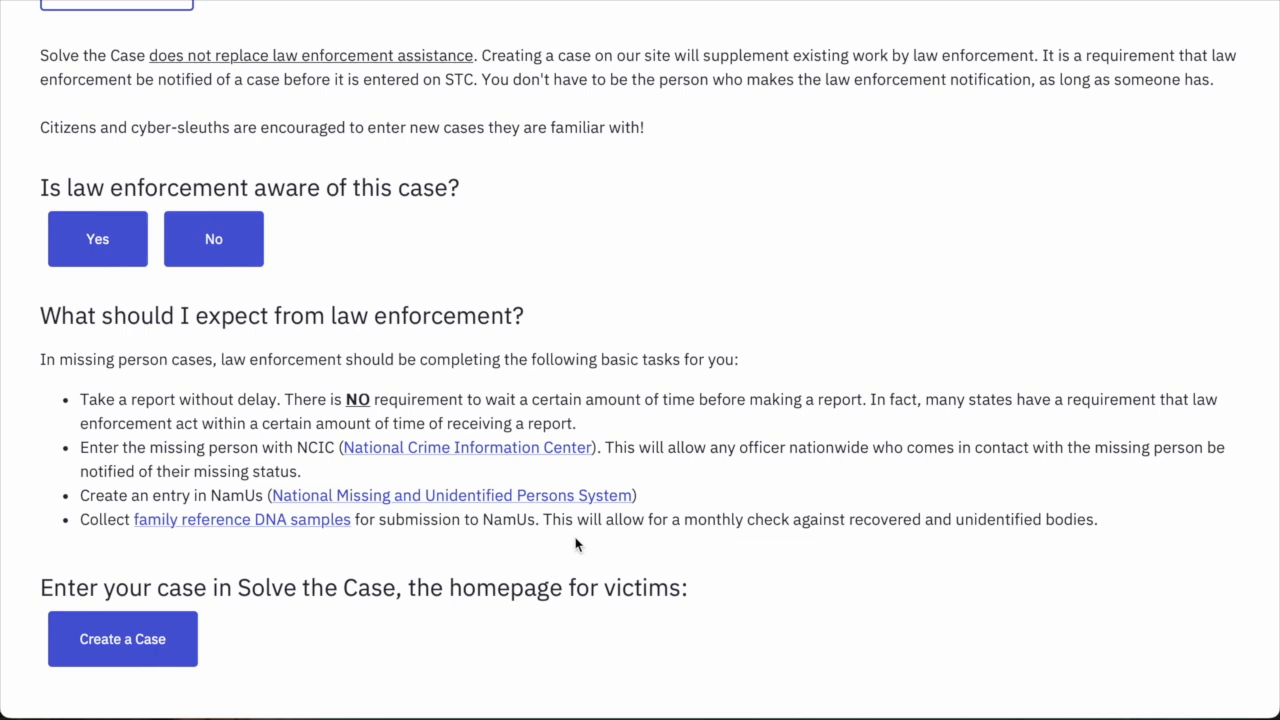
{"action": "scroll", "coordinate": [580, 540], "scroll_direction": "down", "scroll_amount": 1}
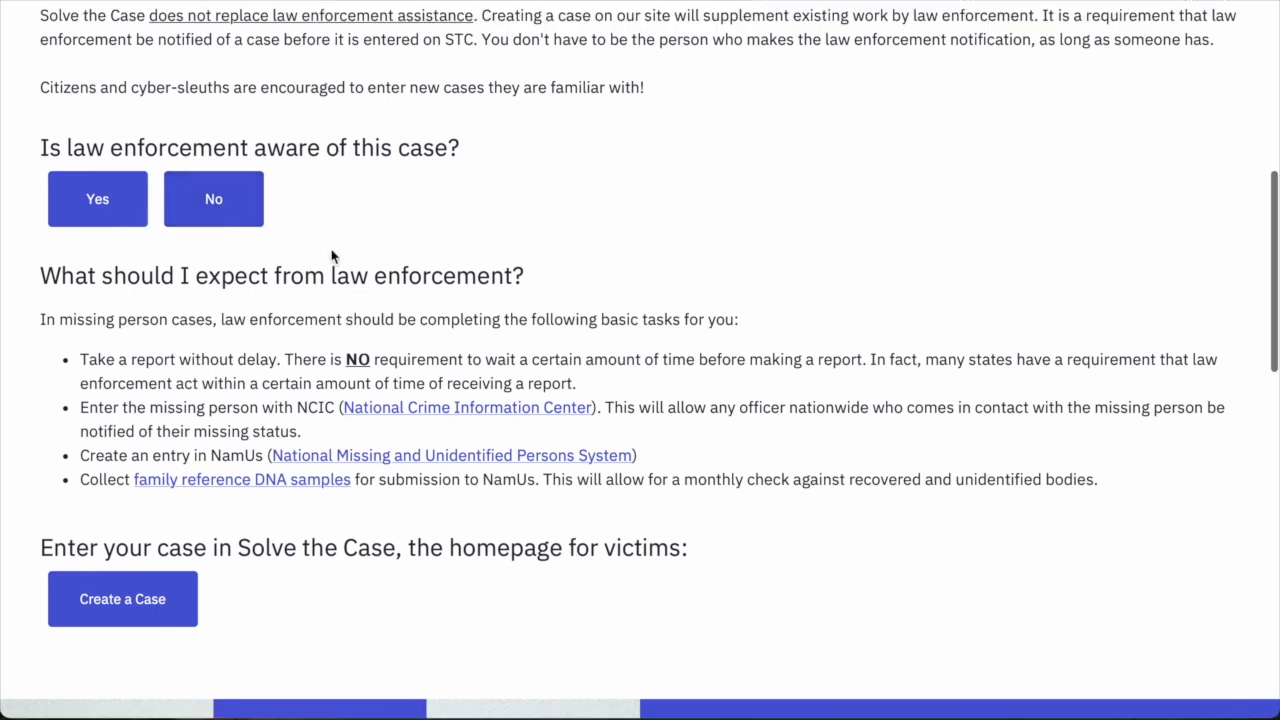
Continue to step 2 and enter the missing person's first, middle and last names.
{"action": "left_click", "coordinate": [122, 617]}
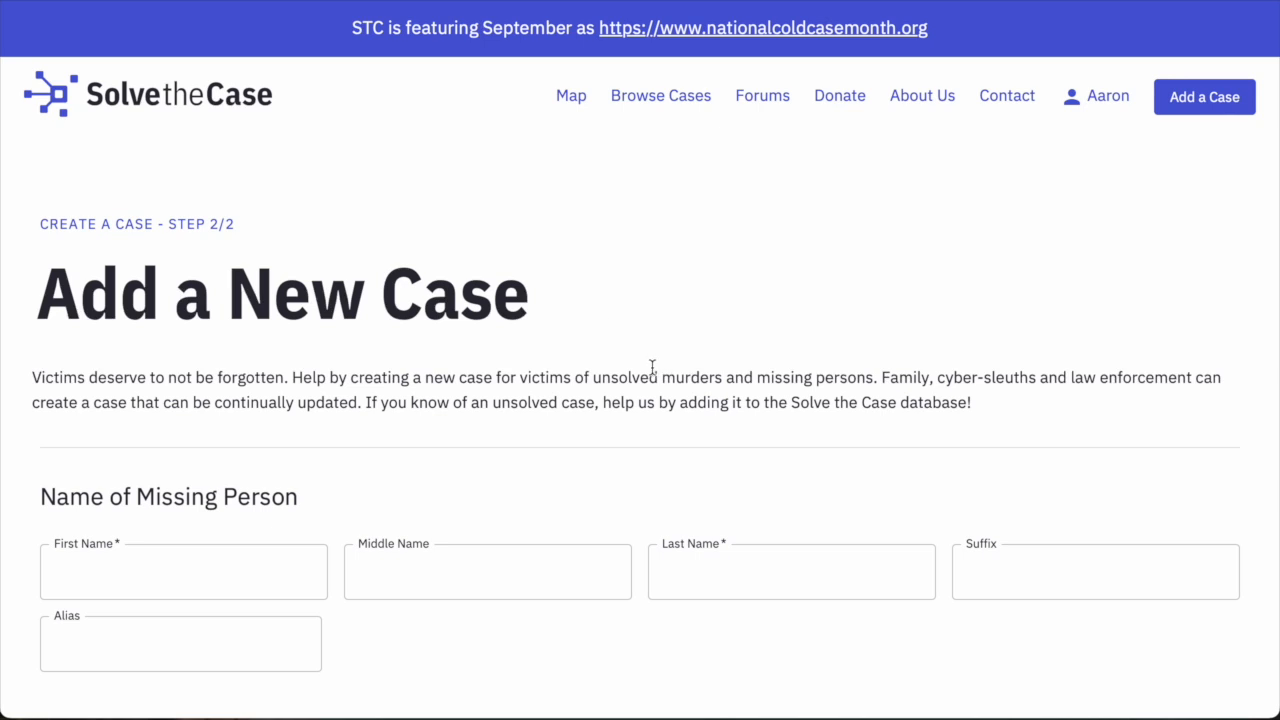
{"action": "scroll", "coordinate": [651, 367], "scroll_direction": "down", "scroll_amount": 2}
{"action": "scroll", "coordinate": [652, 368], "scroll_direction": "down", "scroll_amount": 1}
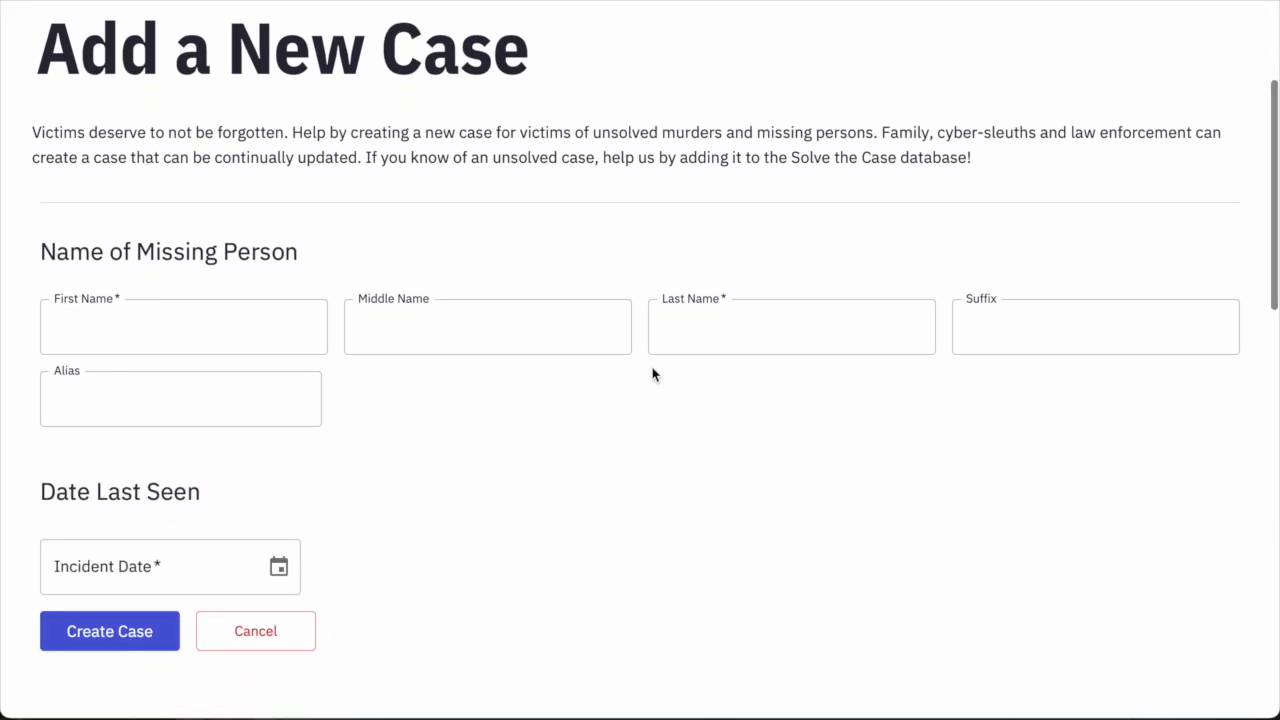
{"action": "left_click", "coordinate": [126, 335]}
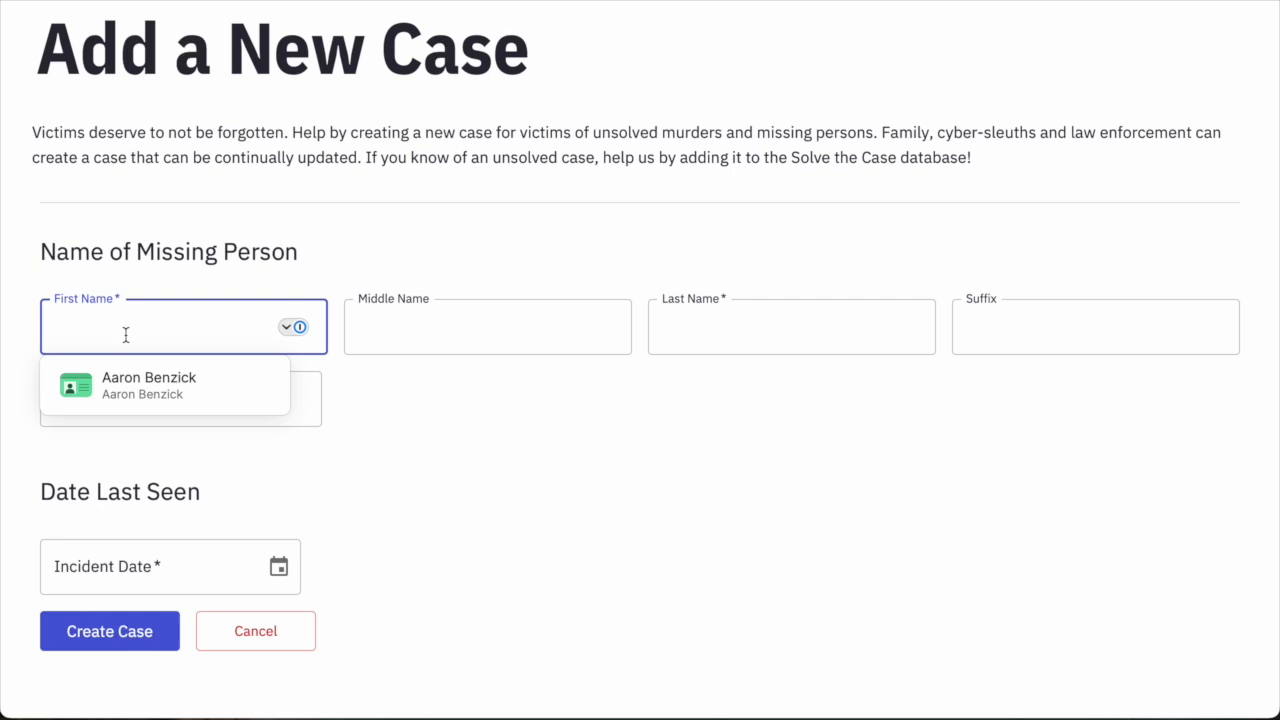
{"action": "type", "text": "Harold"}
{"action": "key", "text": "Tab"}
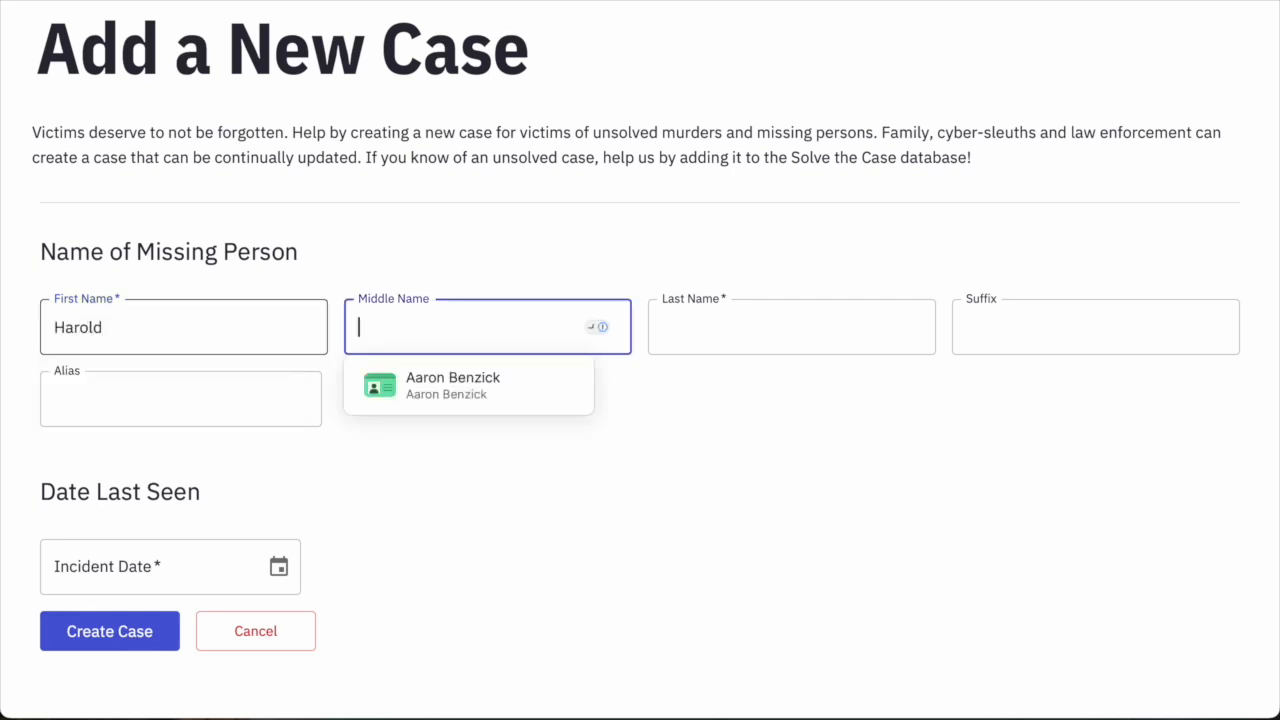
{"action": "type", "text": "Willi"}
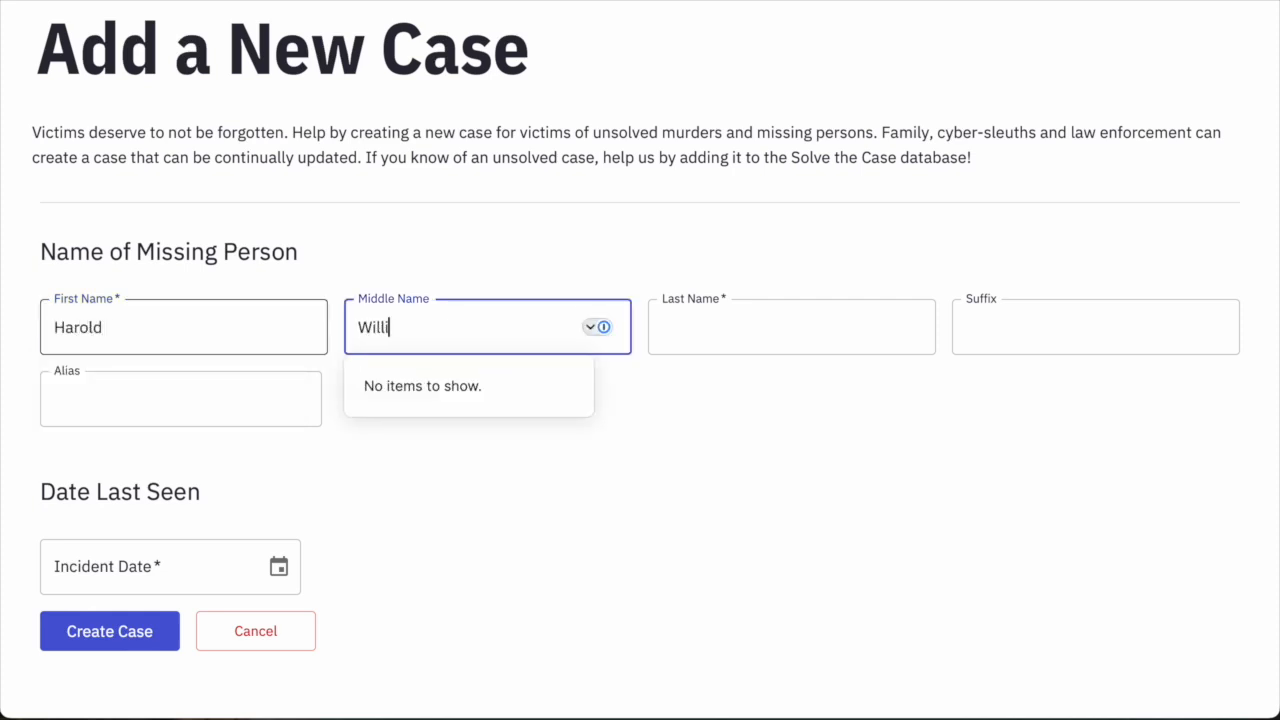
{"action": "type", "text": "am"}
{"action": "key", "text": "Tab"}
{"action": "type", "text": "Roland"}
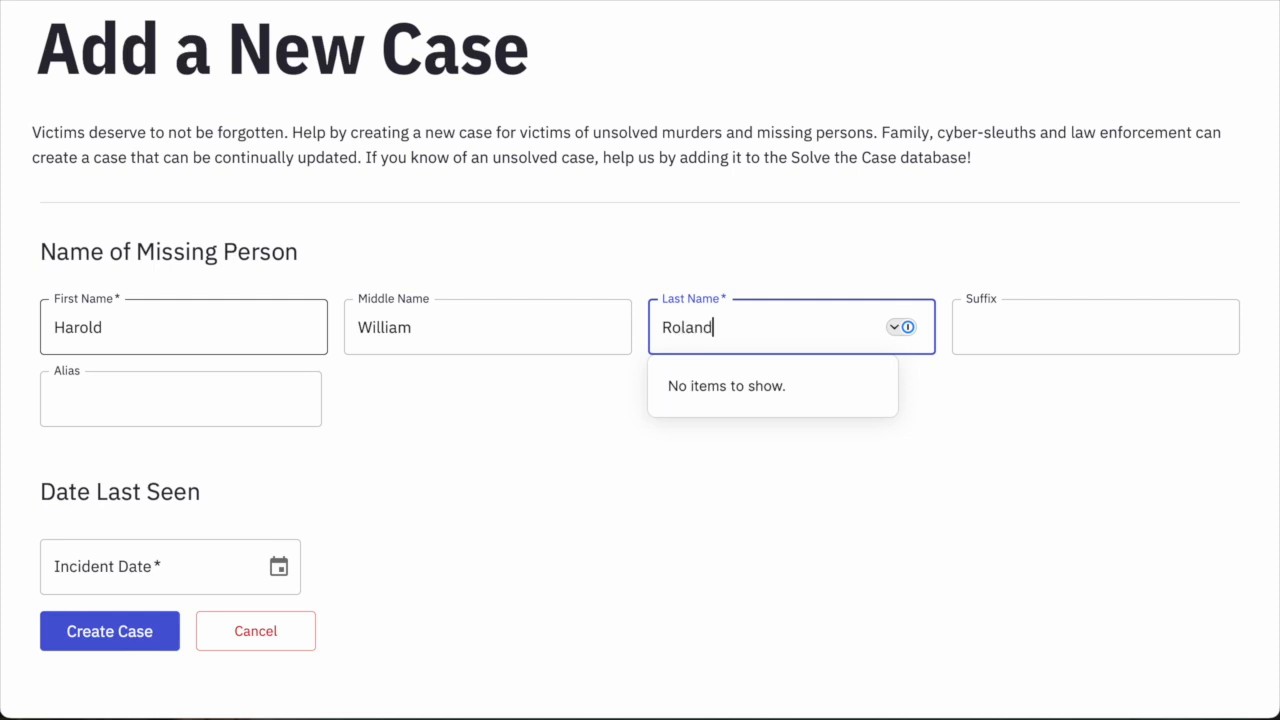
Dismiss the name suggestions and enter the person's alias.
{"action": "left_click", "coordinate": [705, 237]}
{"action": "left_click", "coordinate": [183, 380]}
{"action": "type", "text": "Bill"}
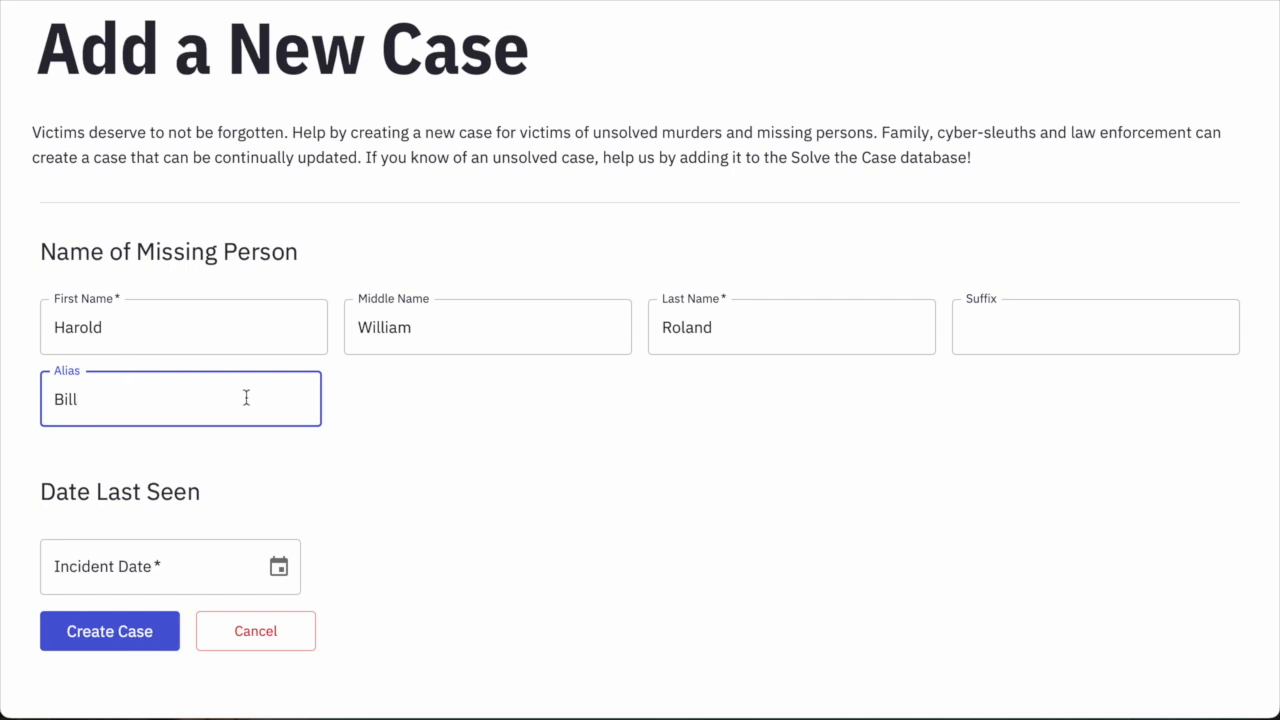
{"action": "scroll", "coordinate": [251, 400], "scroll_direction": "down", "scroll_amount": 1}
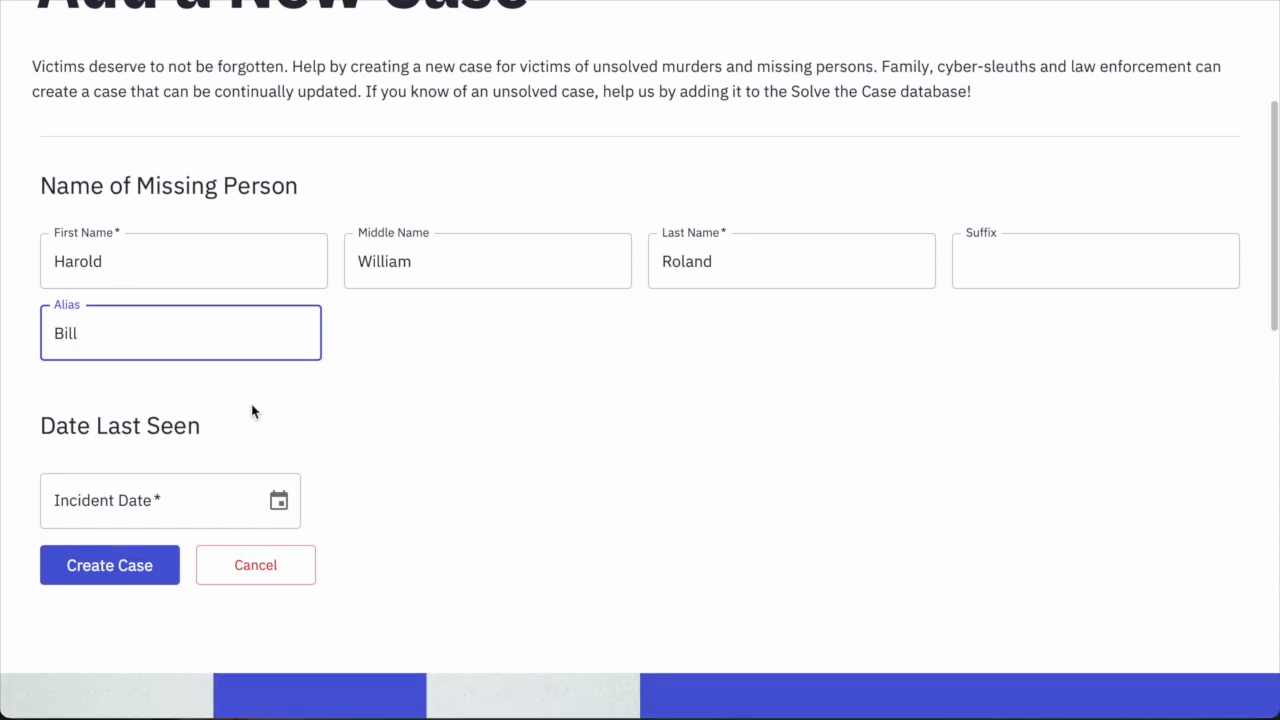
{"action": "scroll", "coordinate": [253, 409], "scroll_direction": "down", "scroll_amount": 2}
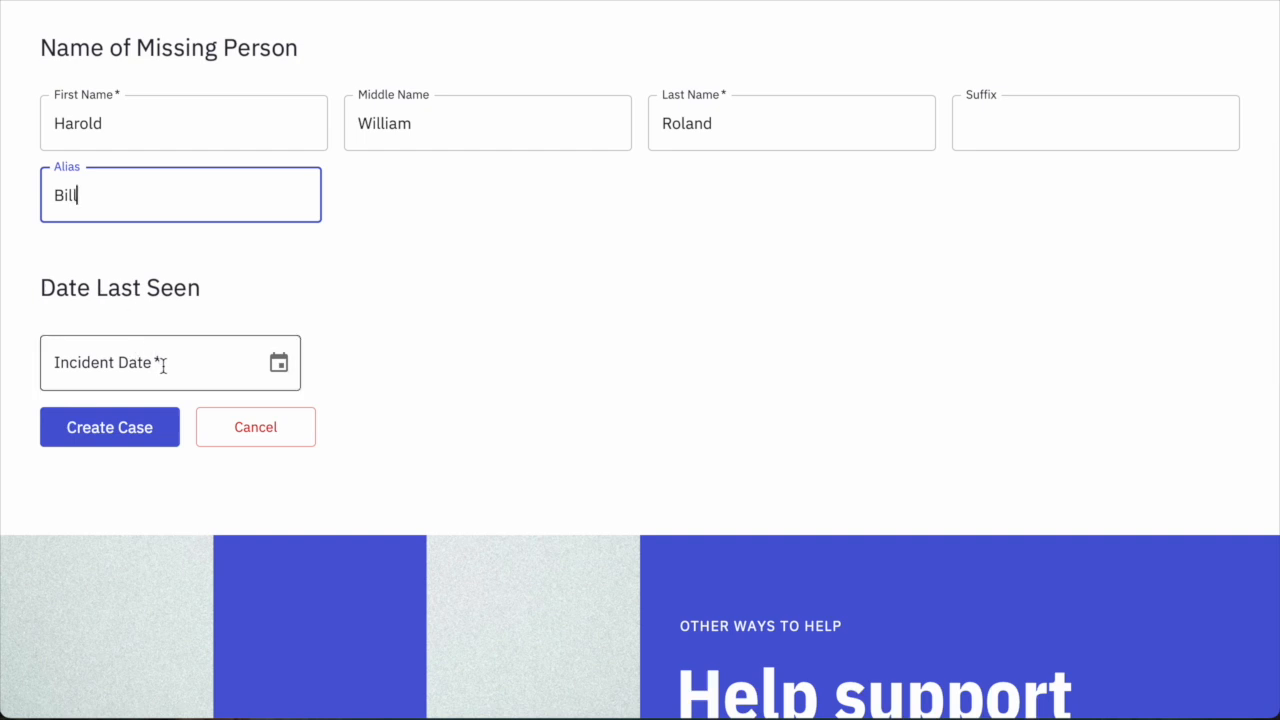
Enter 07/21/1997 as the date last seen, confirm it in the calendar, and create the case.
{"action": "left_click", "coordinate": [79, 370]}
{"action": "type", "text": "07/21/1997"}
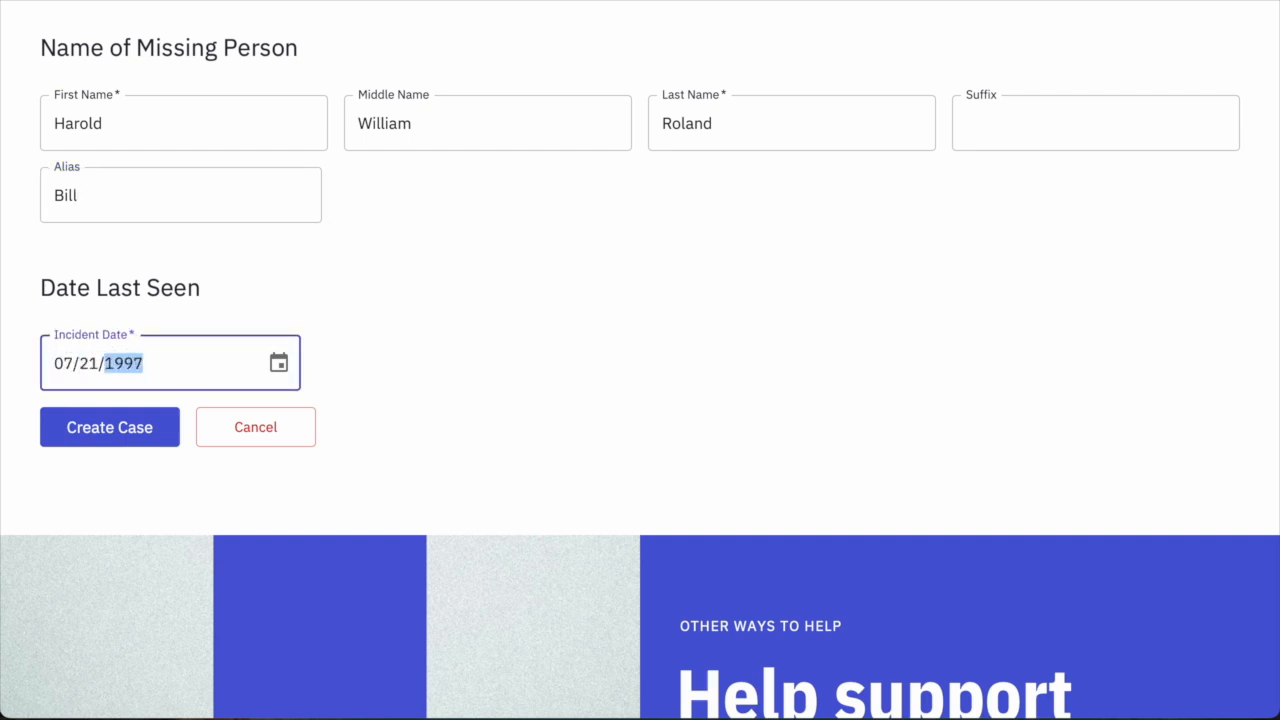
{"action": "left_click", "coordinate": [279, 364]}
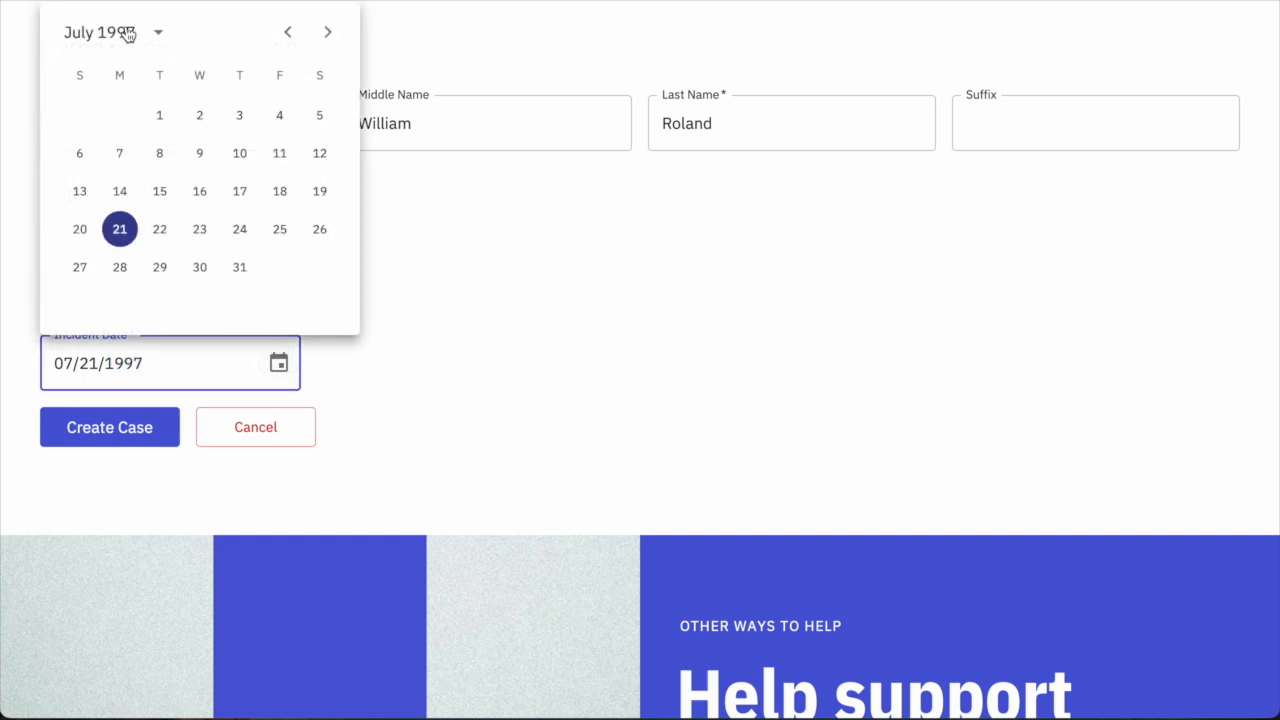
{"action": "left_click", "coordinate": [157, 33]}
{"action": "left_click", "coordinate": [173, 210]}
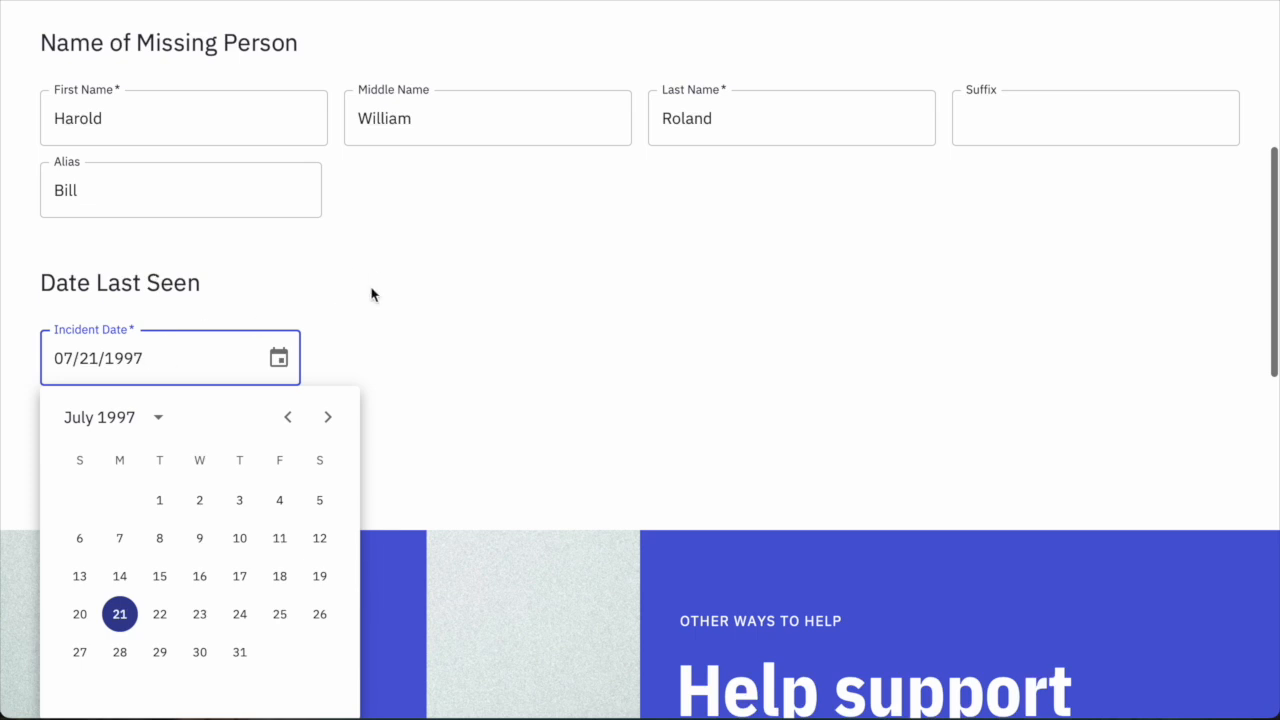
{"action": "left_click", "coordinate": [371, 294]}
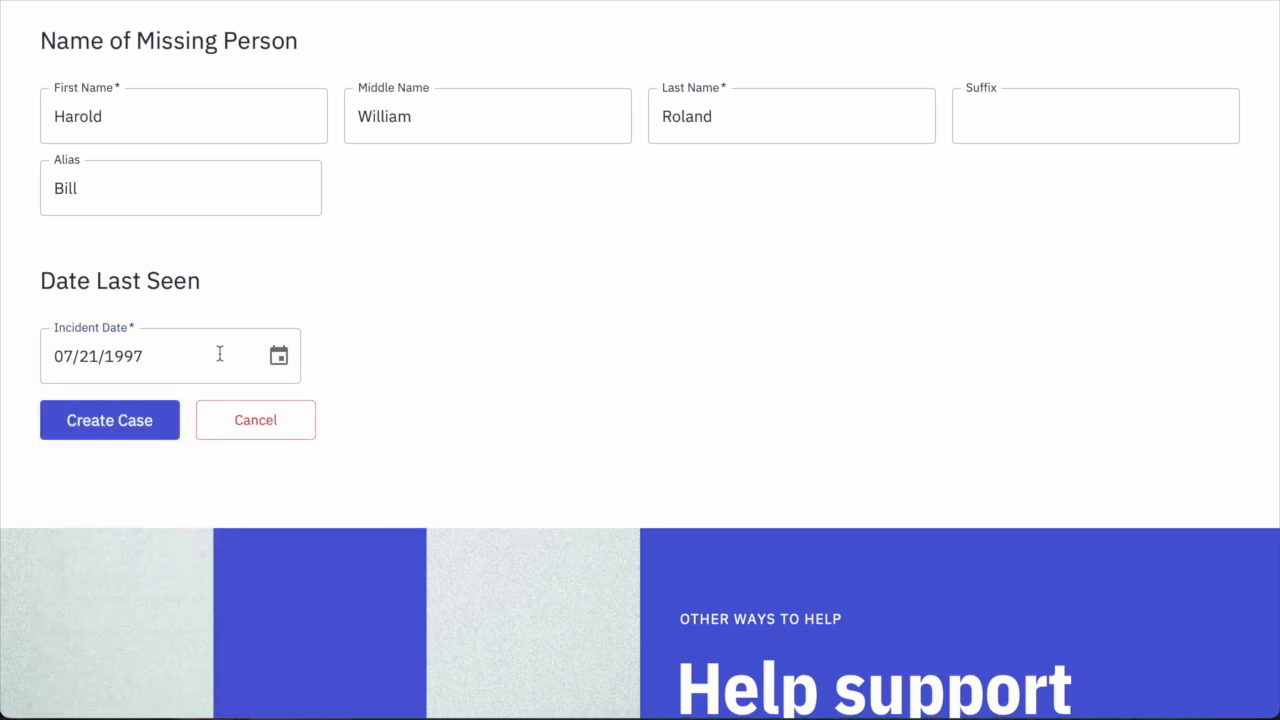
{"action": "left_click", "coordinate": [117, 421]}
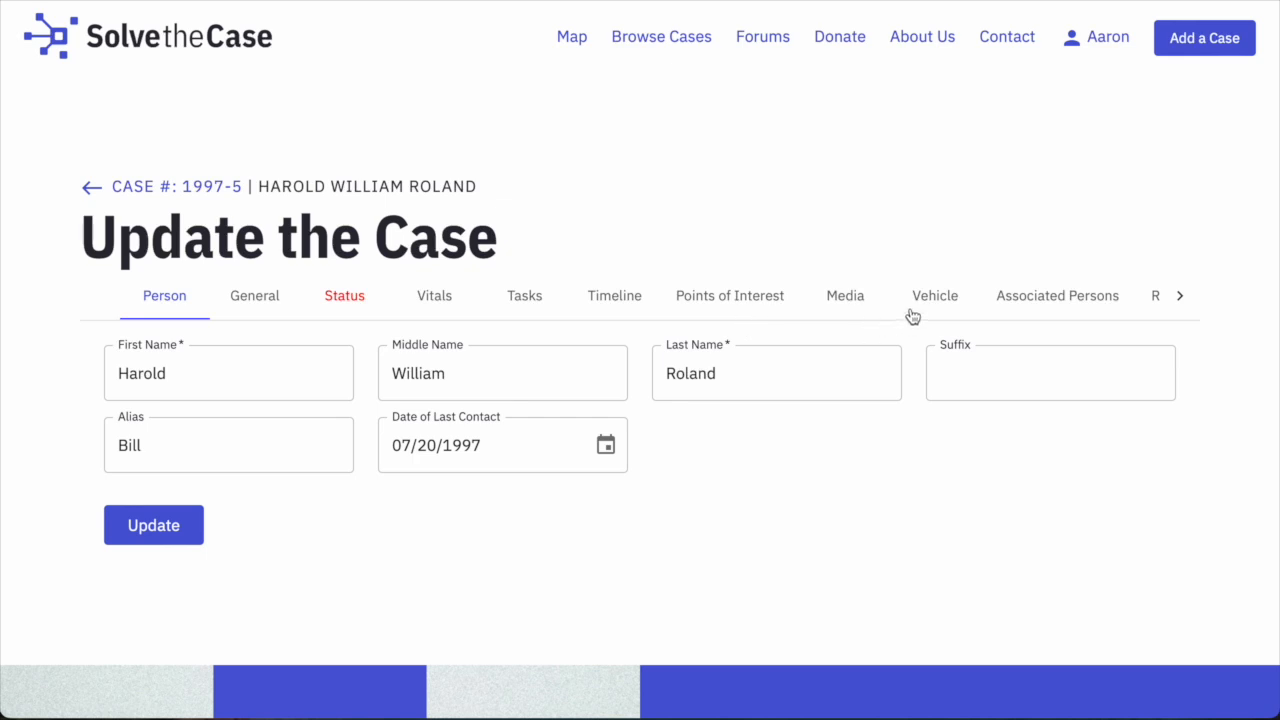
Scroll the section tabs back and forth to bring the Person section into view.
{"action": "left_click", "coordinate": [1183, 298]}
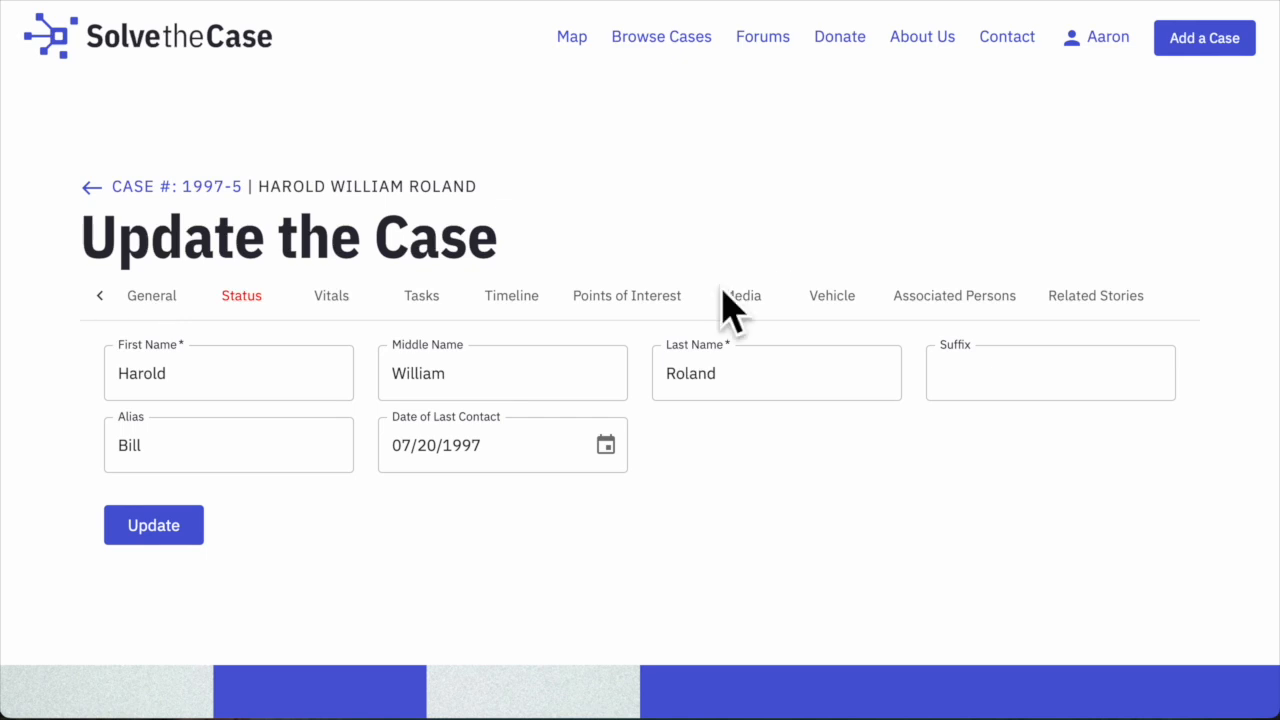
{"action": "left_click", "coordinate": [100, 296]}
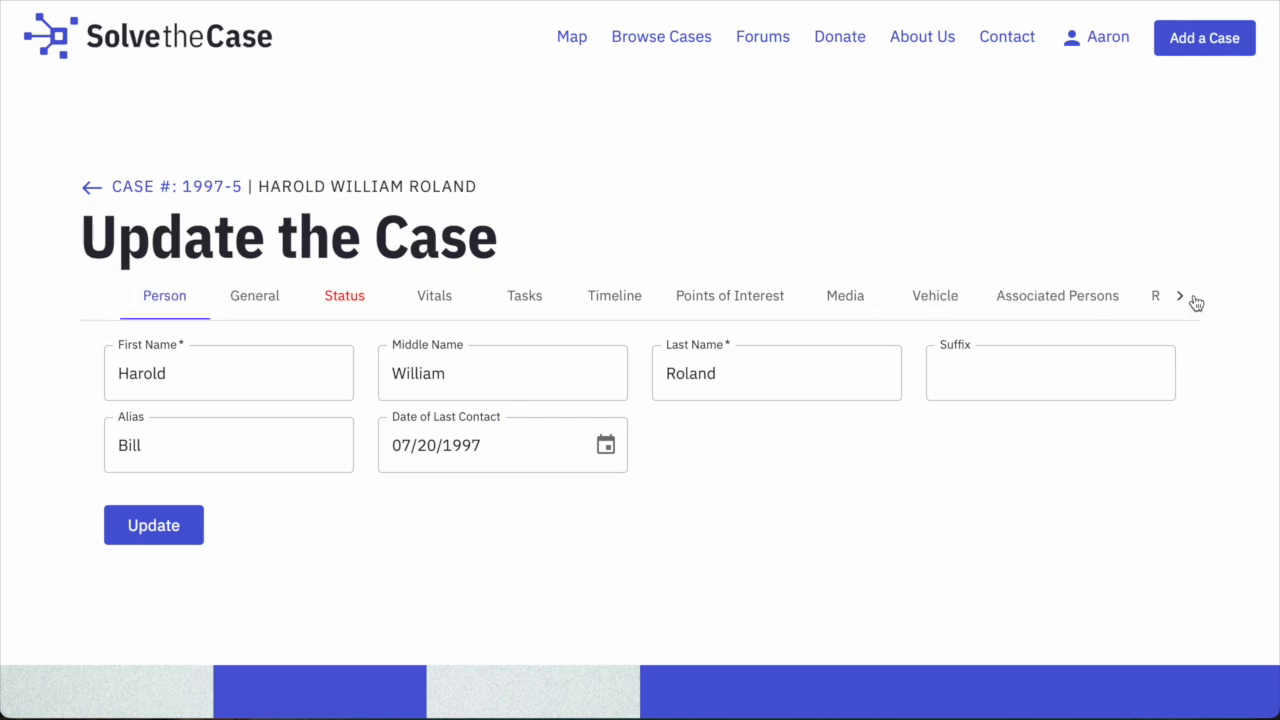
{"action": "left_click", "coordinate": [1188, 300]}
{"action": "left_click", "coordinate": [102, 297]}
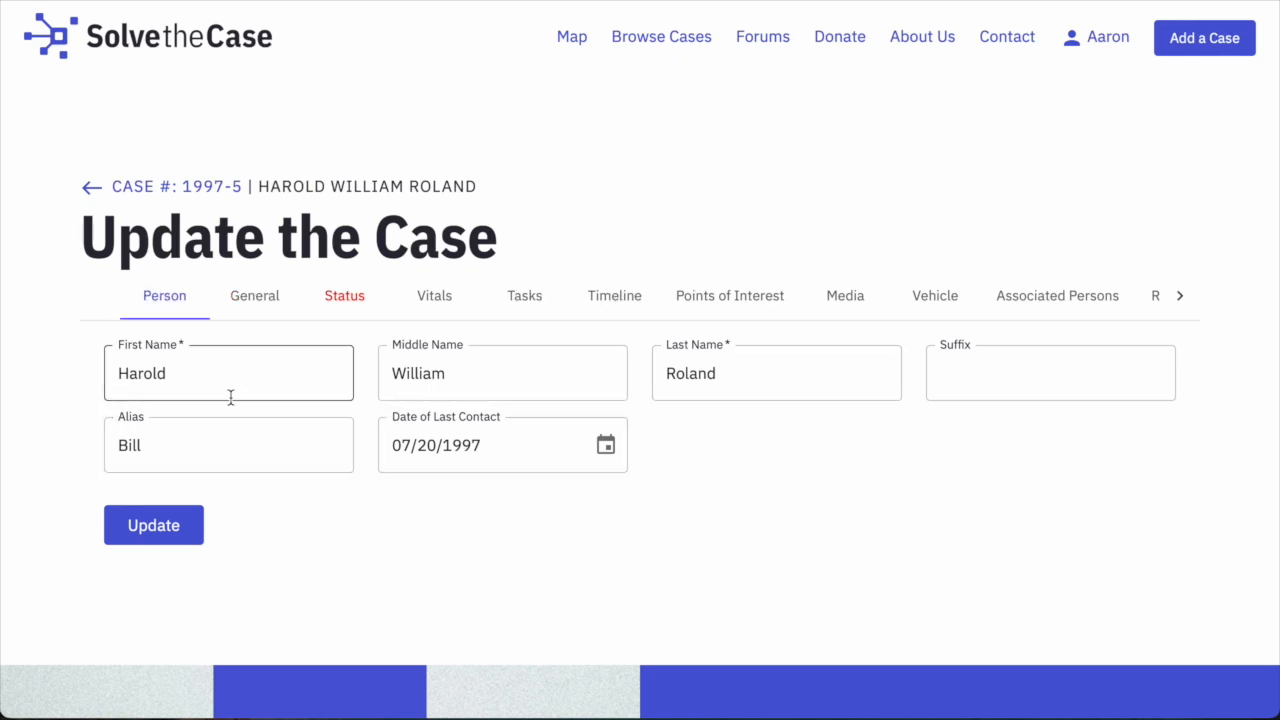
Test-edit the middle name, restore its original value, then try switching to the General section.
{"action": "left_click", "coordinate": [458, 380]}
{"action": "type", "text": "s"}
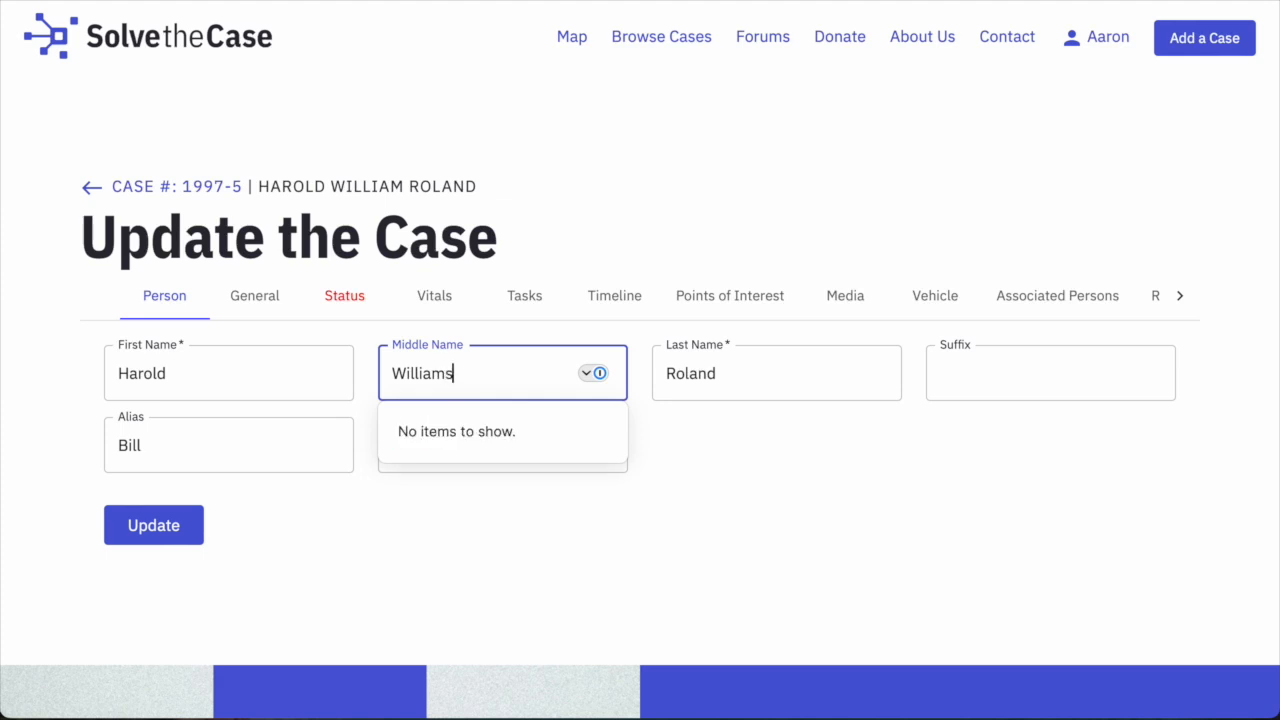
{"action": "left_click", "coordinate": [301, 564]}
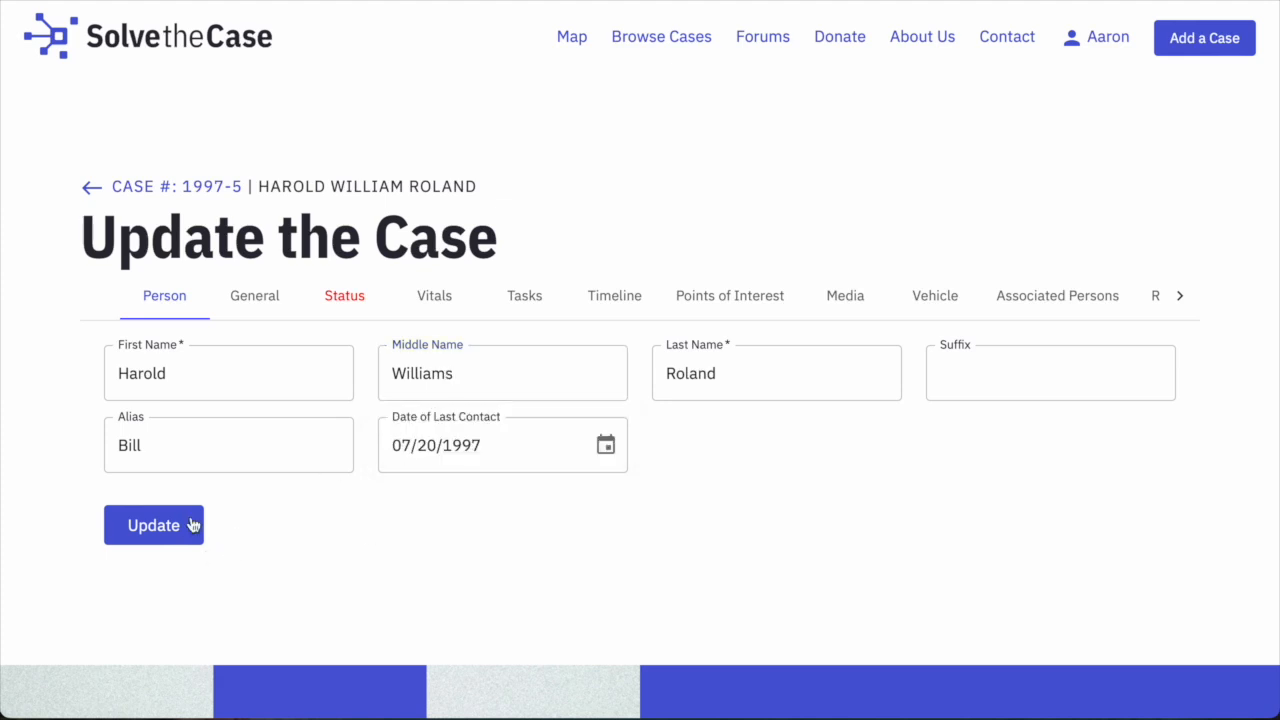
{"action": "left_click", "coordinate": [480, 371]}
{"action": "key", "text": "BackSpace"}
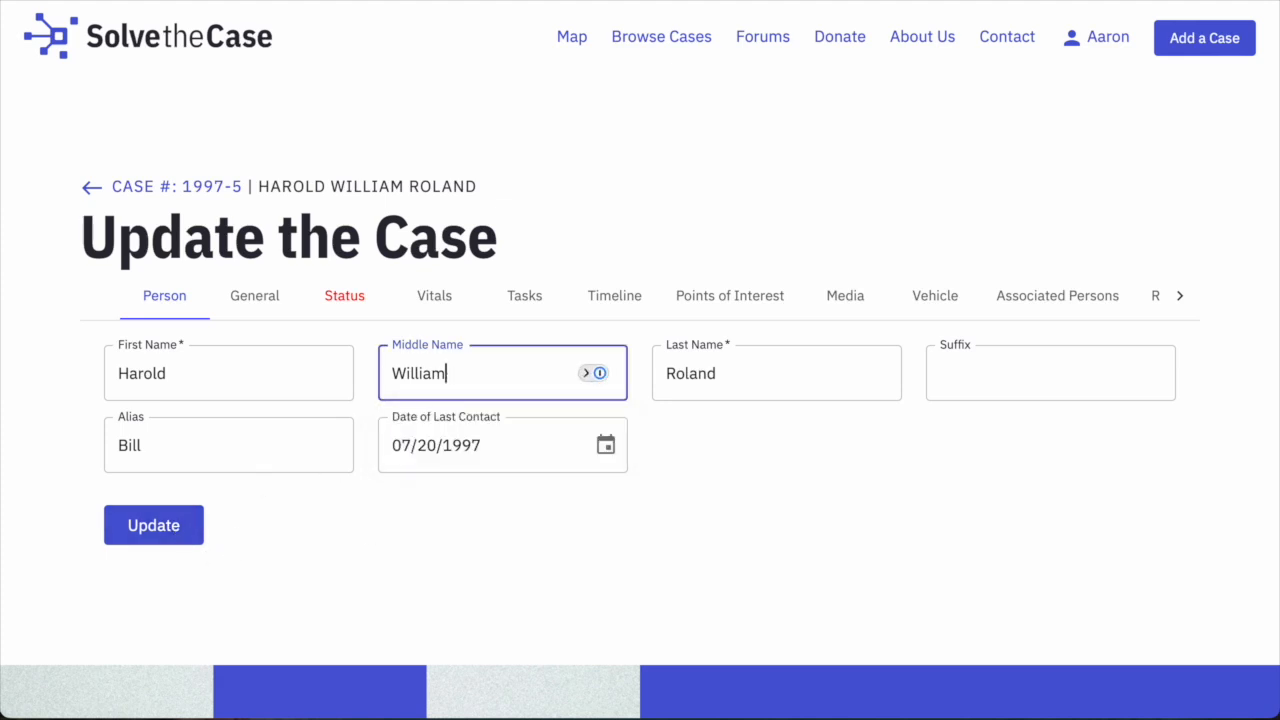
{"action": "left_click", "coordinate": [430, 530]}
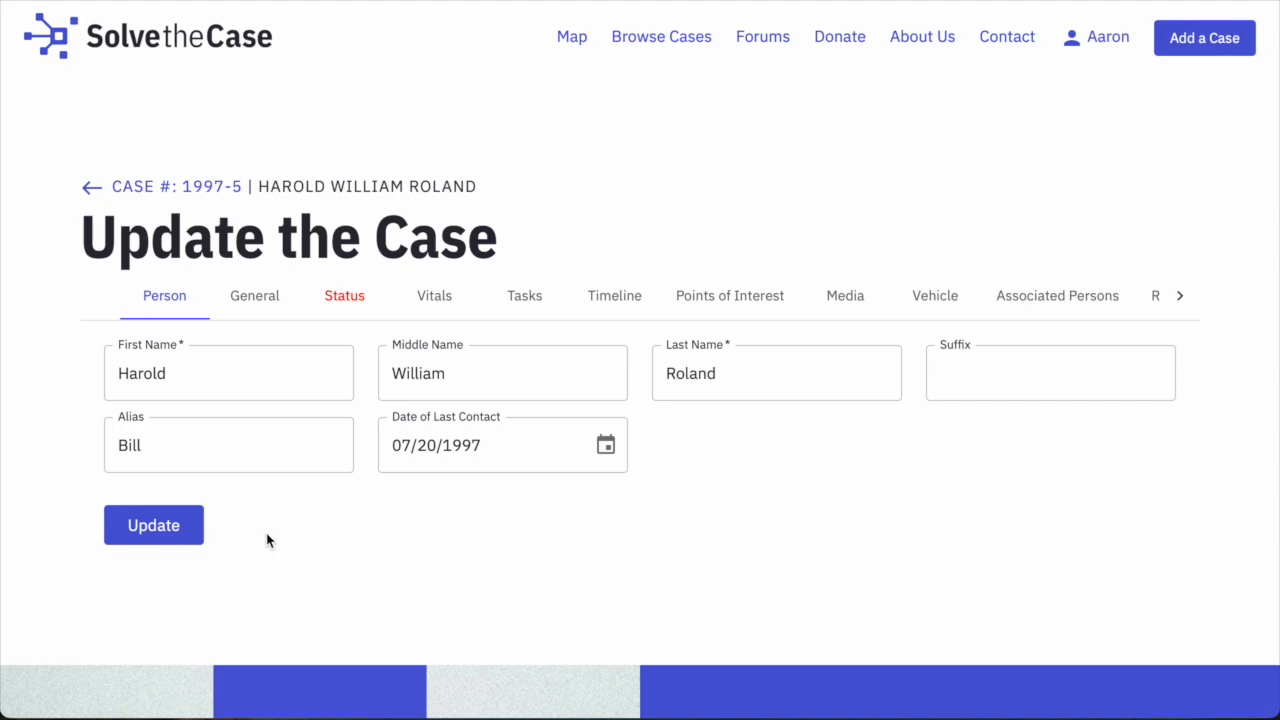
{"action": "left_click", "coordinate": [240, 306]}
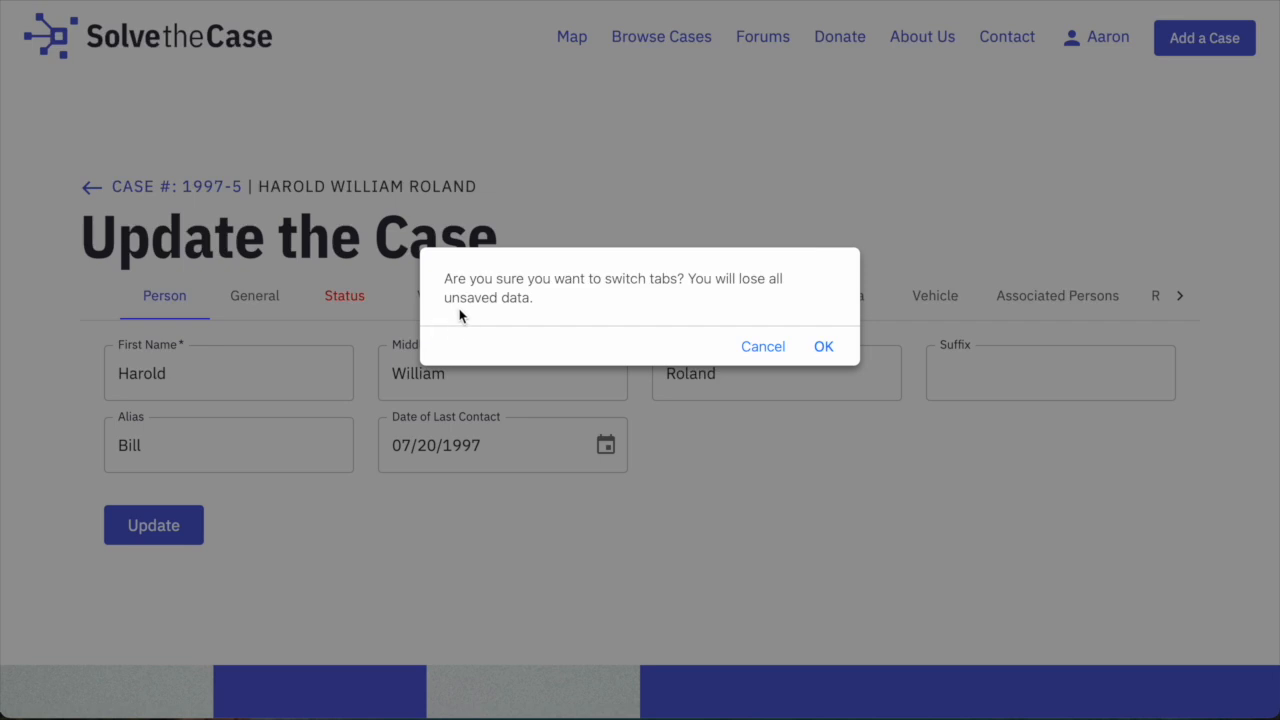
Confirm the switch; set jurisdiction Angelina County Sheriff's Office and missing-from San Augustine County, Texas.
{"action": "left_click", "coordinate": [841, 349]}
{"action": "scroll", "coordinate": [758, 363], "scroll_direction": "down", "scroll_amount": 2}
{"action": "scroll", "coordinate": [729, 354], "scroll_direction": "down", "scroll_amount": 4}
{"action": "scroll", "coordinate": [689, 354], "scroll_direction": "up", "scroll_amount": 2}
{"action": "scroll", "coordinate": [689, 354], "scroll_direction": "up", "scroll_amount": 2}
{"action": "left_click", "coordinate": [146, 247]}
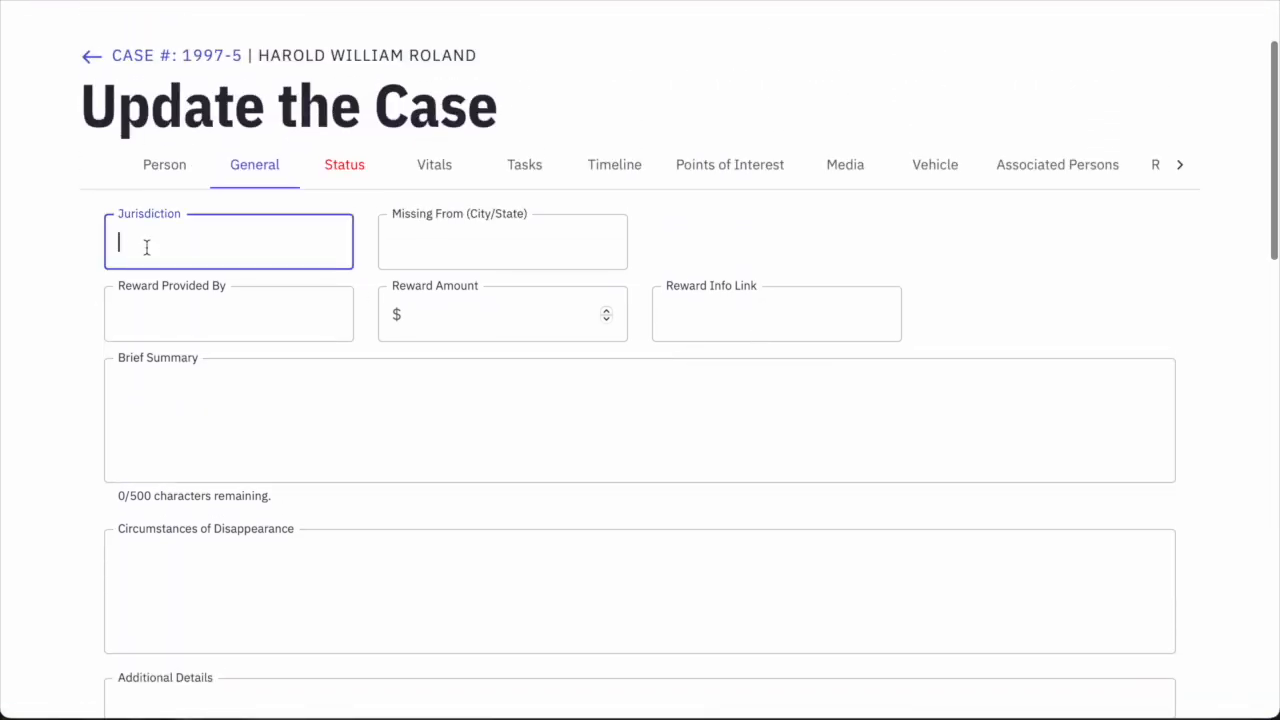
{"action": "type", "text": "Angelian"}
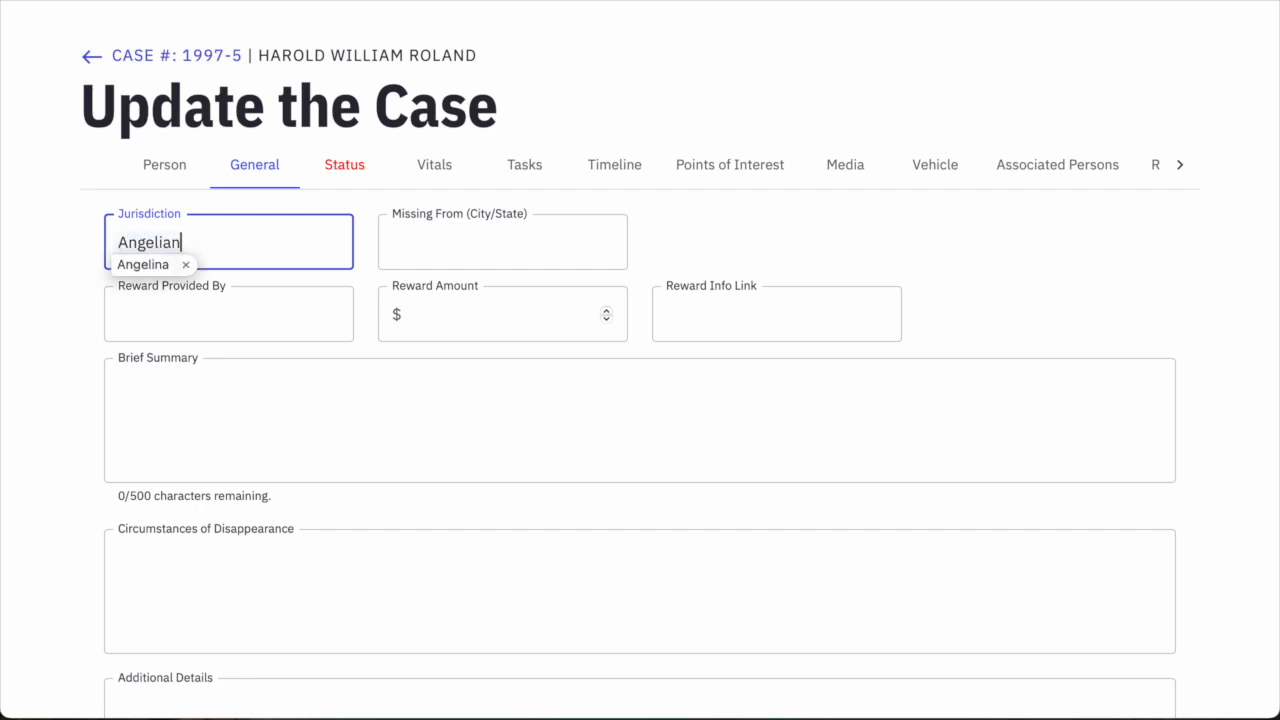
{"action": "type", "text": " County HS"}
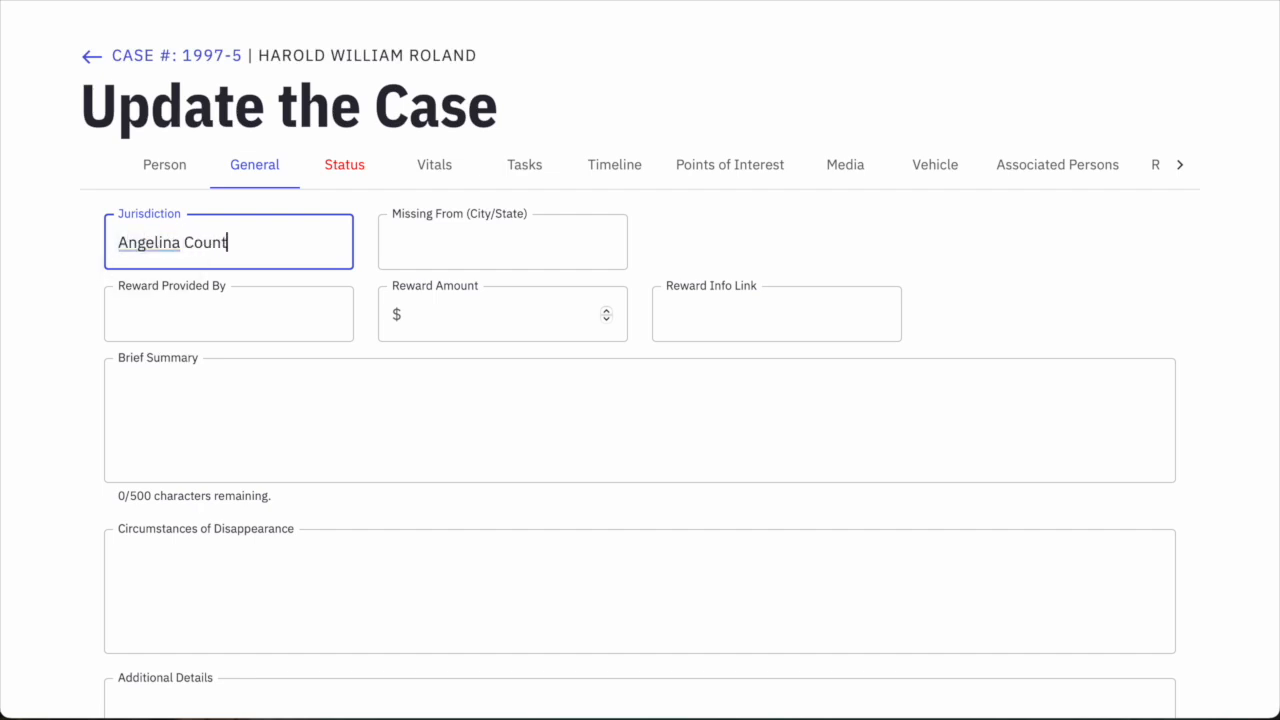
{"action": "key", "text": "BackSpace"}
{"action": "key", "text": "BackSpace"}
{"action": "type", "text": "Sheriff's Office"}
{"action": "key", "text": "Tab"}
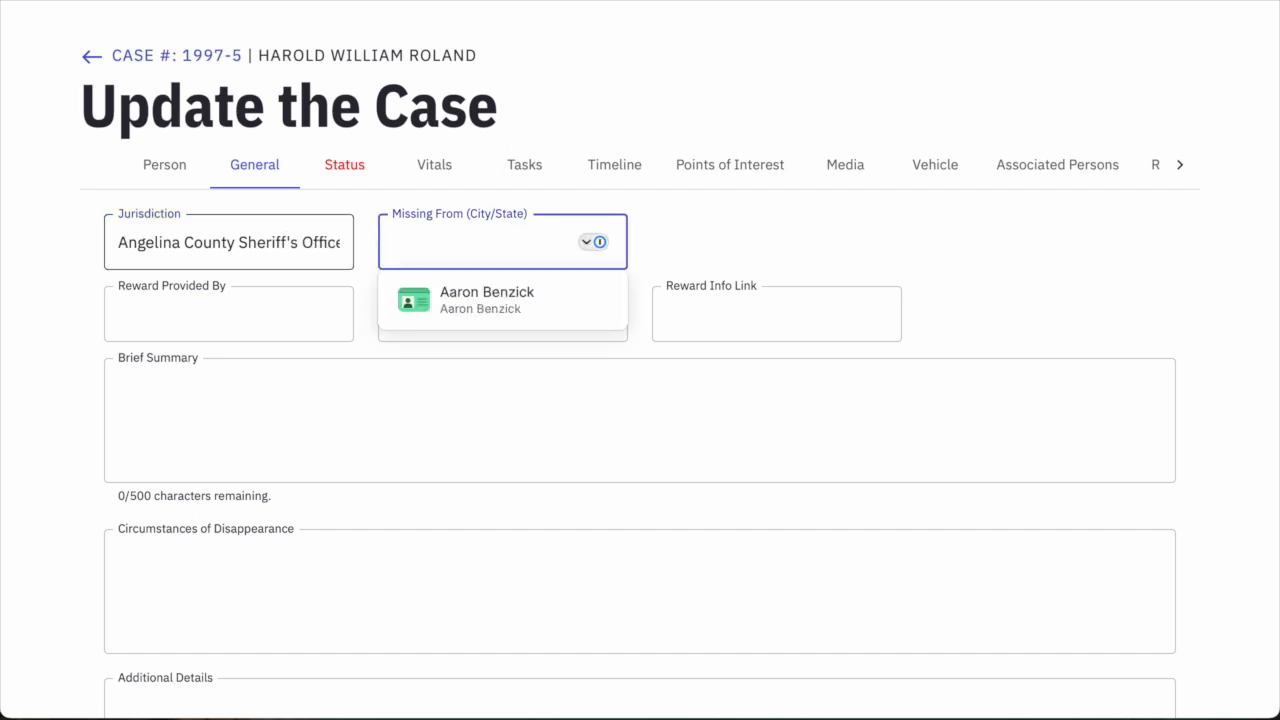
{"action": "type", "text": "San Aug"}
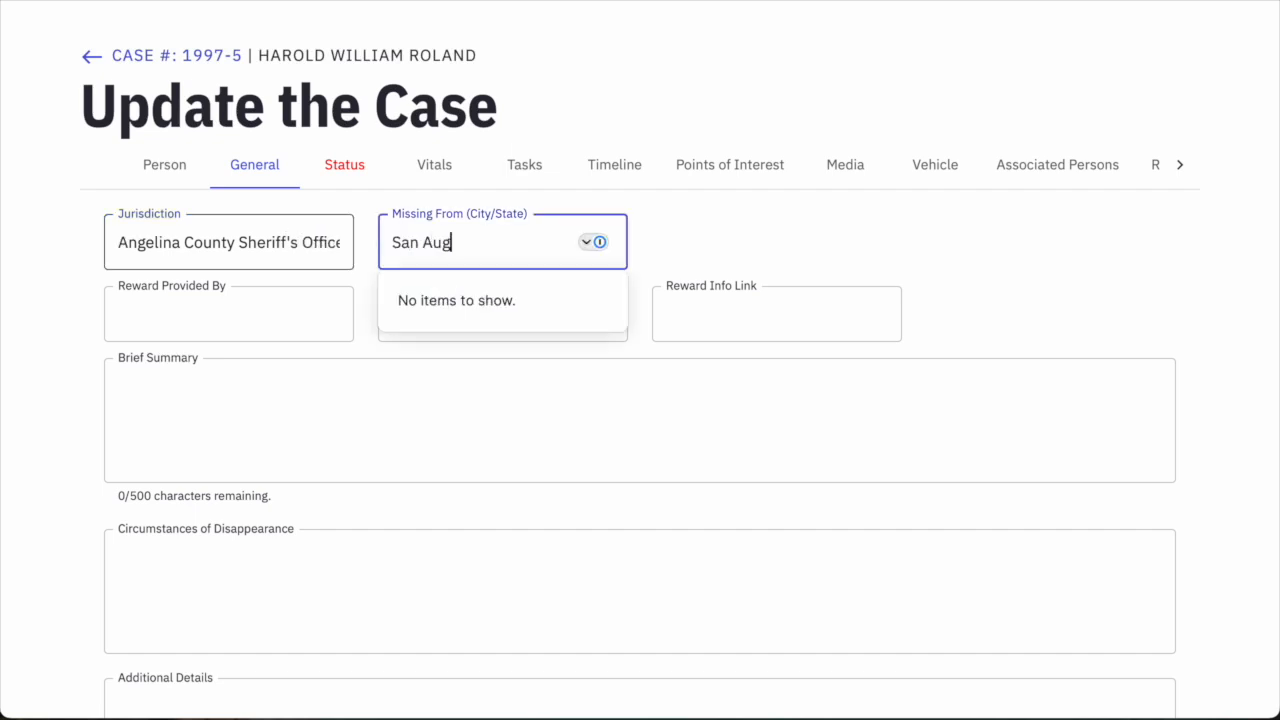
{"action": "type", "text": "ustine County, Texas"}
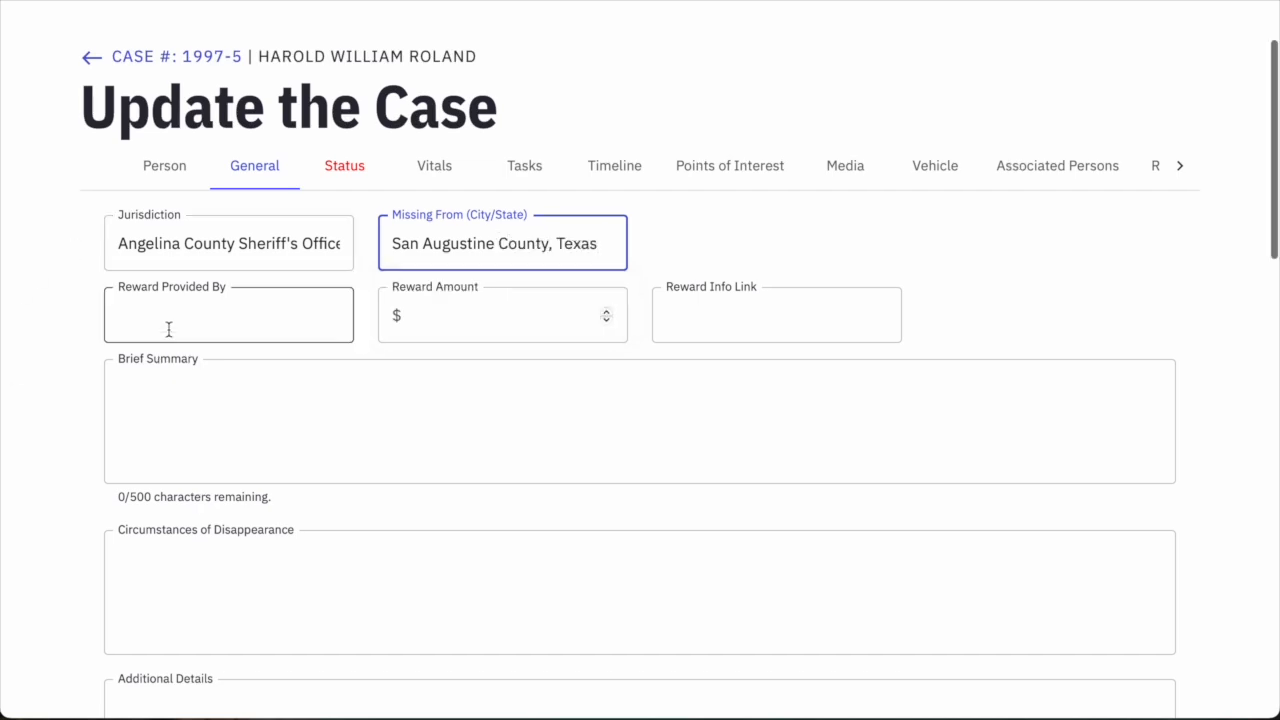
Add a $3000 reward from Texas Crime Stoppers with its pasted reward info link.
{"action": "left_click", "coordinate": [171, 318]}
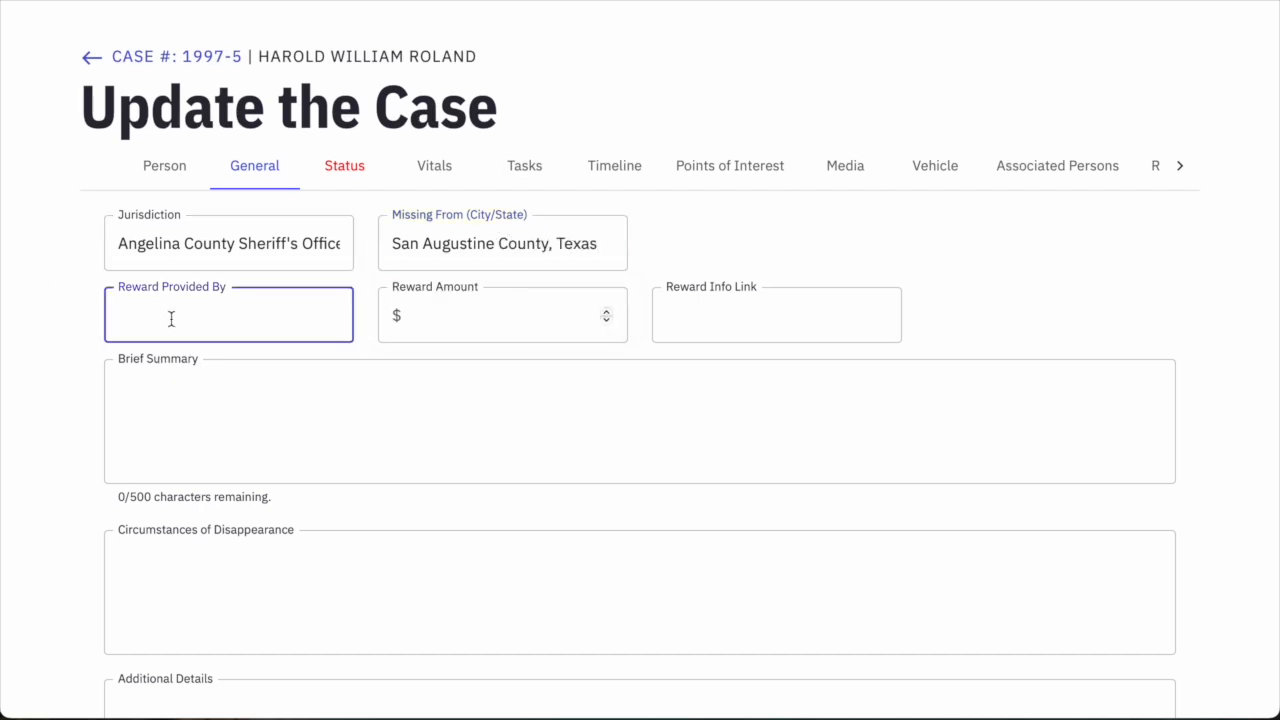
{"action": "type", "text": "Texas Crime Stoppers"}
{"action": "key", "text": "Tab"}
{"action": "type", "text": "3000"}
{"action": "key", "text": "Tab"}
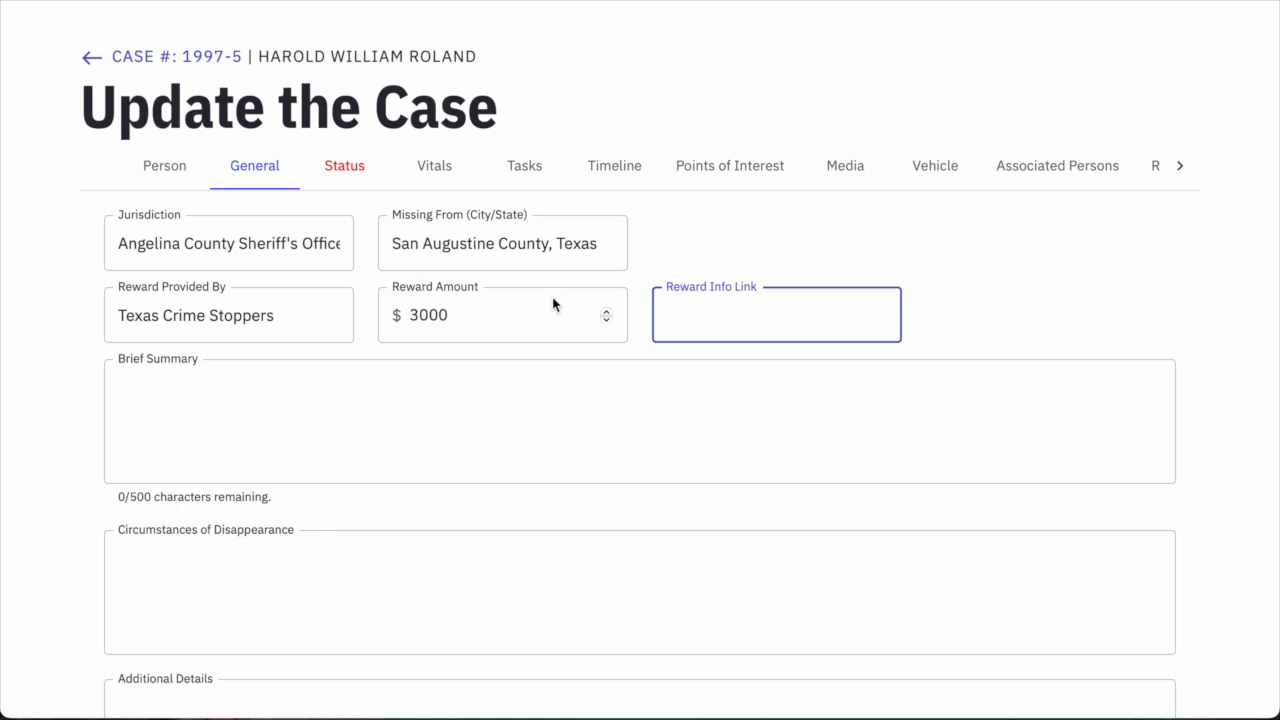
{"action": "key", "text": "ctrl+v"}
{"action": "left_click_drag", "start_coordinate": [815, 316], "coordinate": [602, 316]}
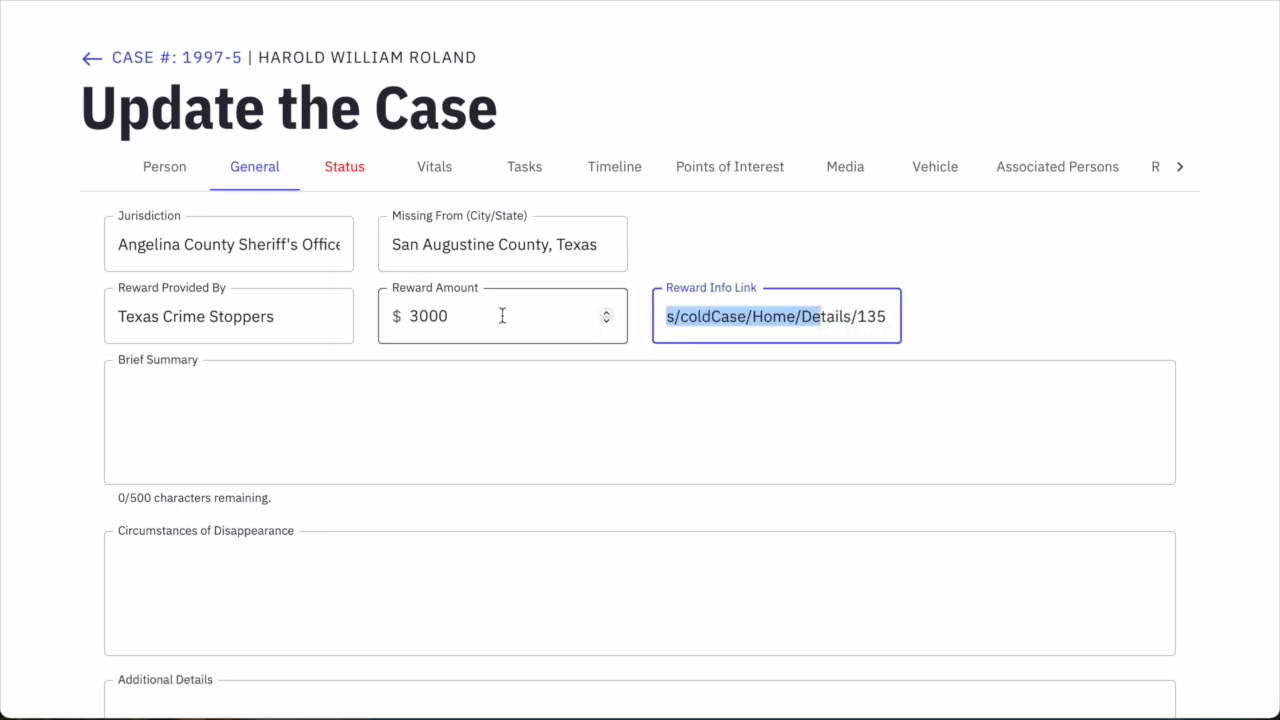
Look over the summary and additional details boxes, leaving the cursor in Brief Summary.
{"action": "left_click", "coordinate": [355, 416]}
{"action": "scroll", "coordinate": [358, 418], "scroll_direction": "down", "scroll_amount": 1}
{"action": "scroll", "coordinate": [358, 420], "scroll_direction": "down", "scroll_amount": 2}
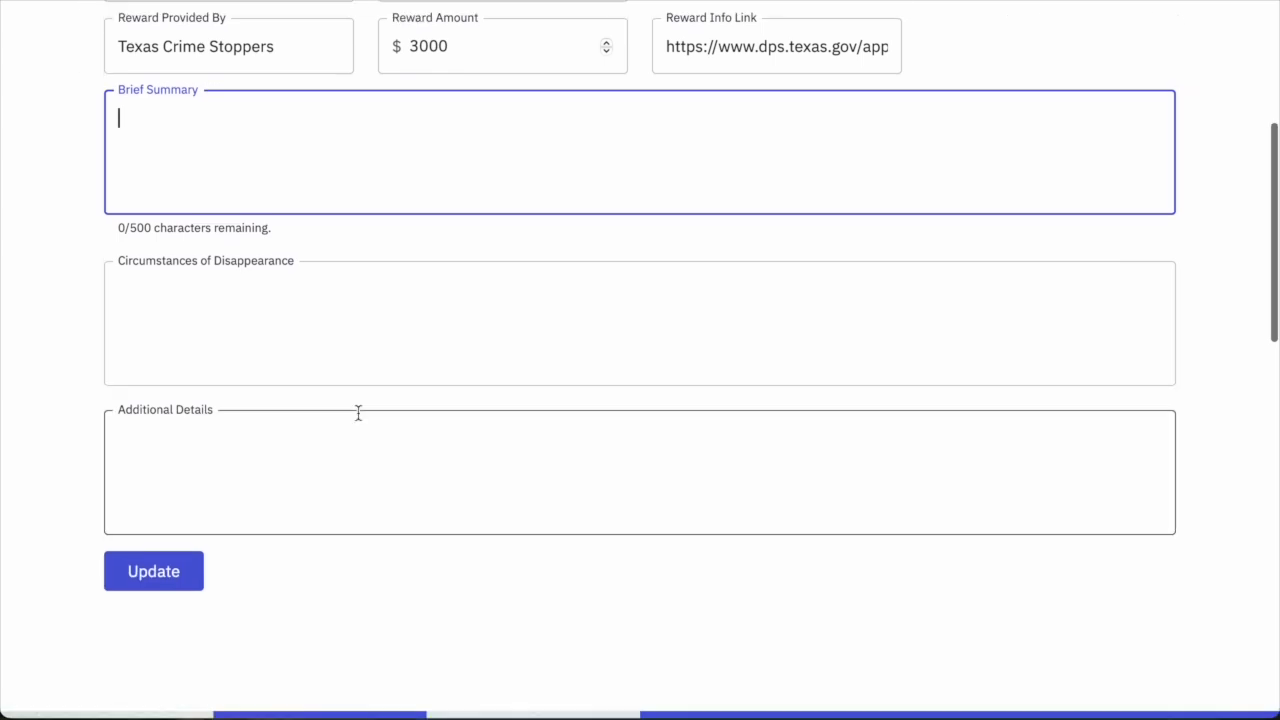
{"action": "scroll", "coordinate": [357, 411], "scroll_direction": "up", "scroll_amount": 1}
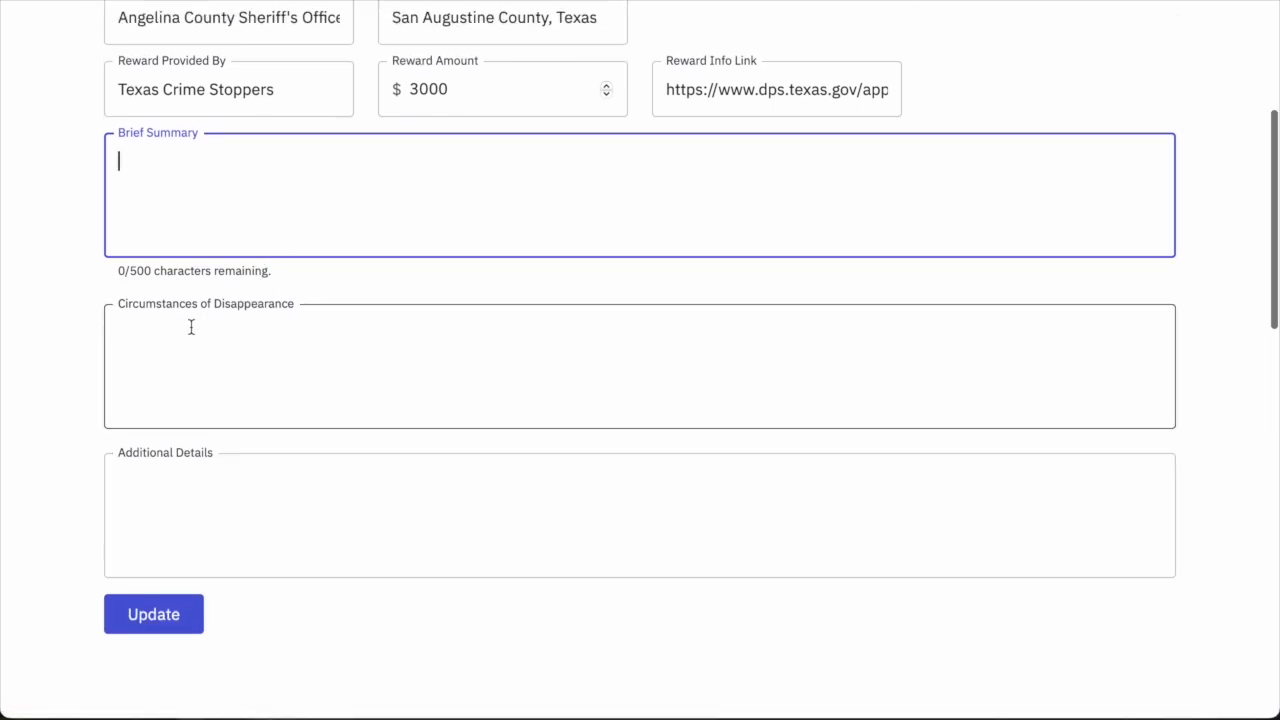
{"action": "left_click", "coordinate": [243, 506]}
{"action": "left_click", "coordinate": [249, 247]}
{"action": "scroll", "coordinate": [249, 247], "scroll_direction": "up", "scroll_amount": 1}
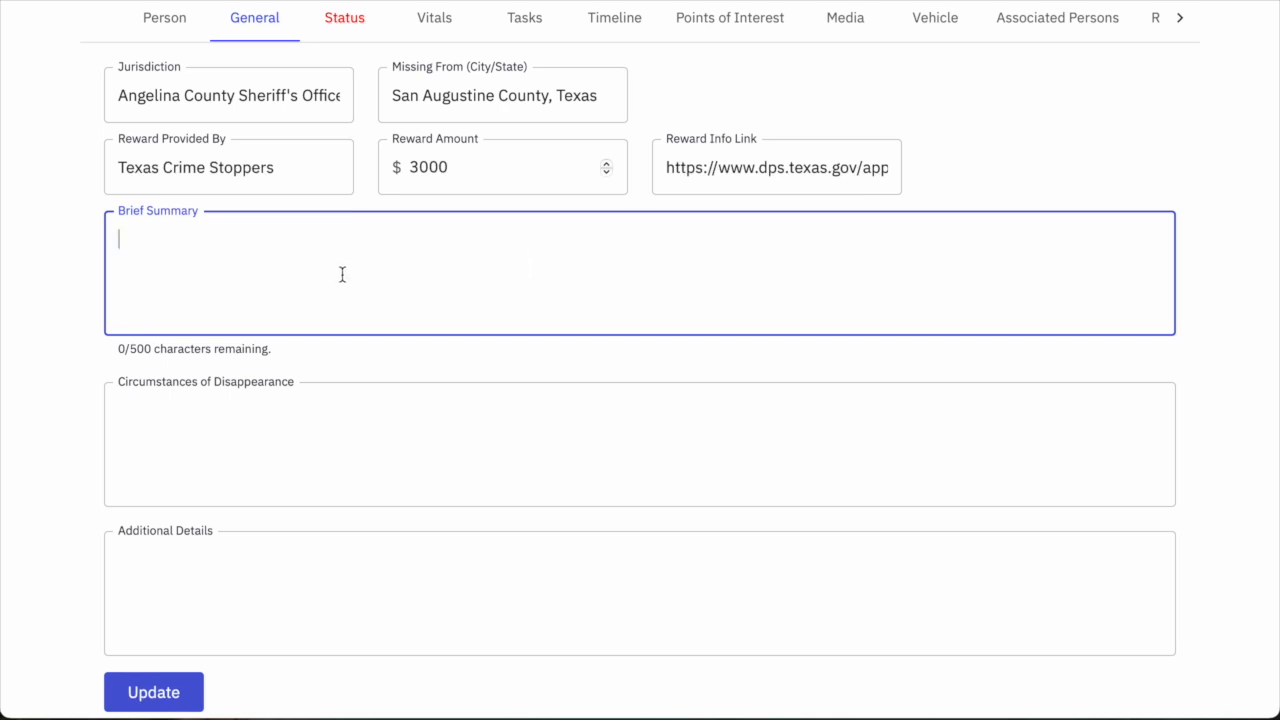
{"action": "scroll", "coordinate": [341, 273], "scroll_direction": "up", "scroll_amount": 1}
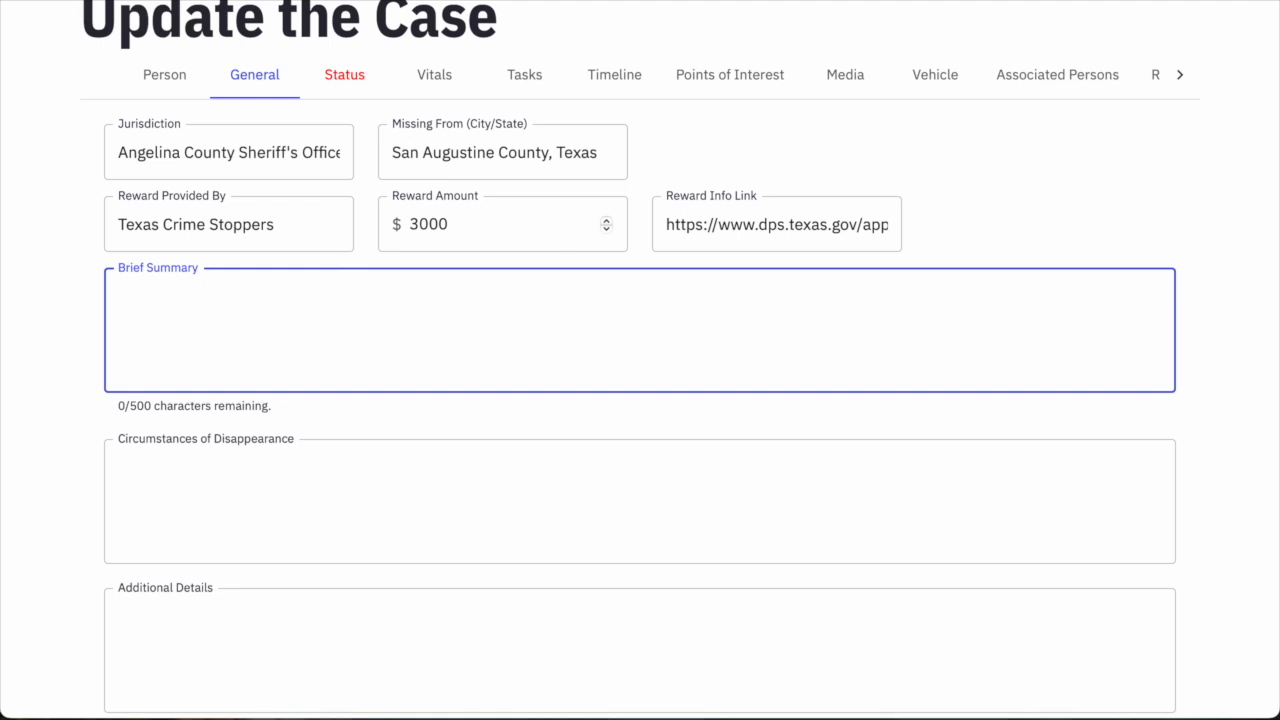
Paste the brief summary of the 1997 Lake Sam Rayburn disappearance.
{"action": "left_click", "coordinate": [383, 360]}
{"action": "type", "text": "In 1997, William \"Bill\" Roland departed for a day of fishing on Lake Sam Rayburn in Texas from his lake house. However, Roland disappeared and has not been sighted since. In the subsequent months, Roland's truck, boat, and trailer were found in separate locations, yet there has been no conclusive evidence regarding Roland's fate."}
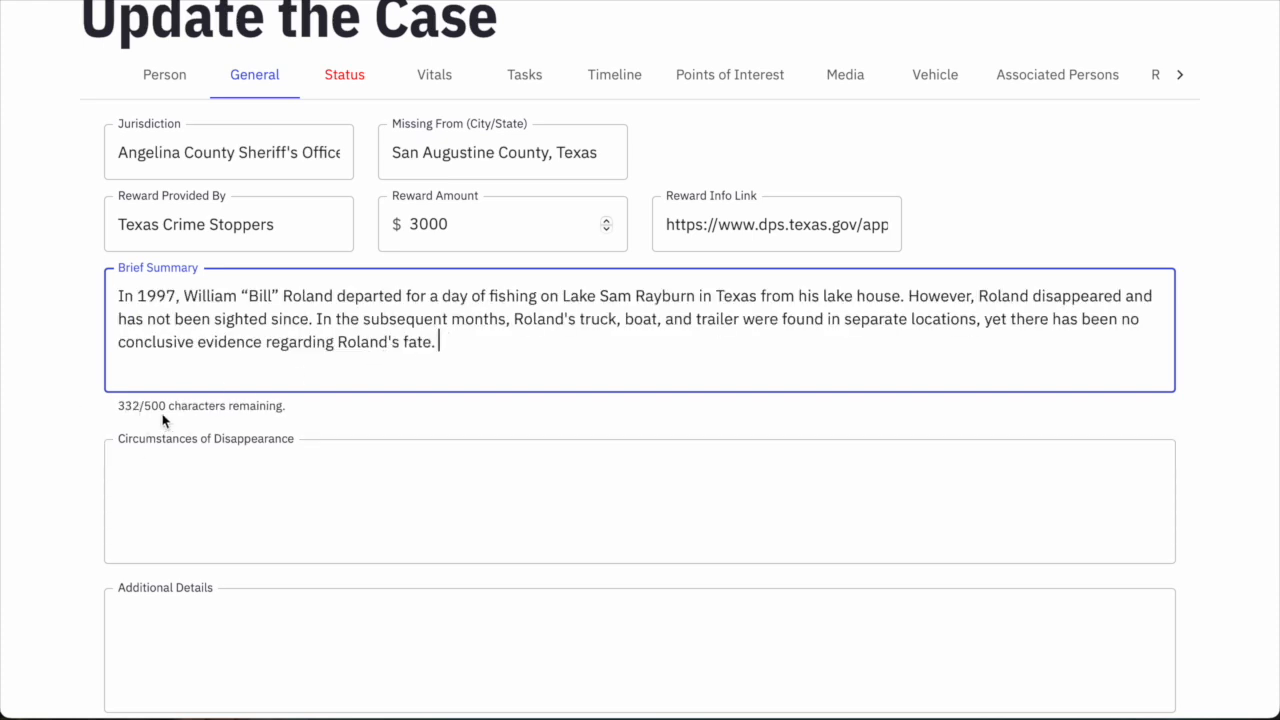
{"action": "left_click_drag", "start_coordinate": [119, 410], "coordinate": [234, 412]}
{"action": "left_click", "coordinate": [233, 412]}
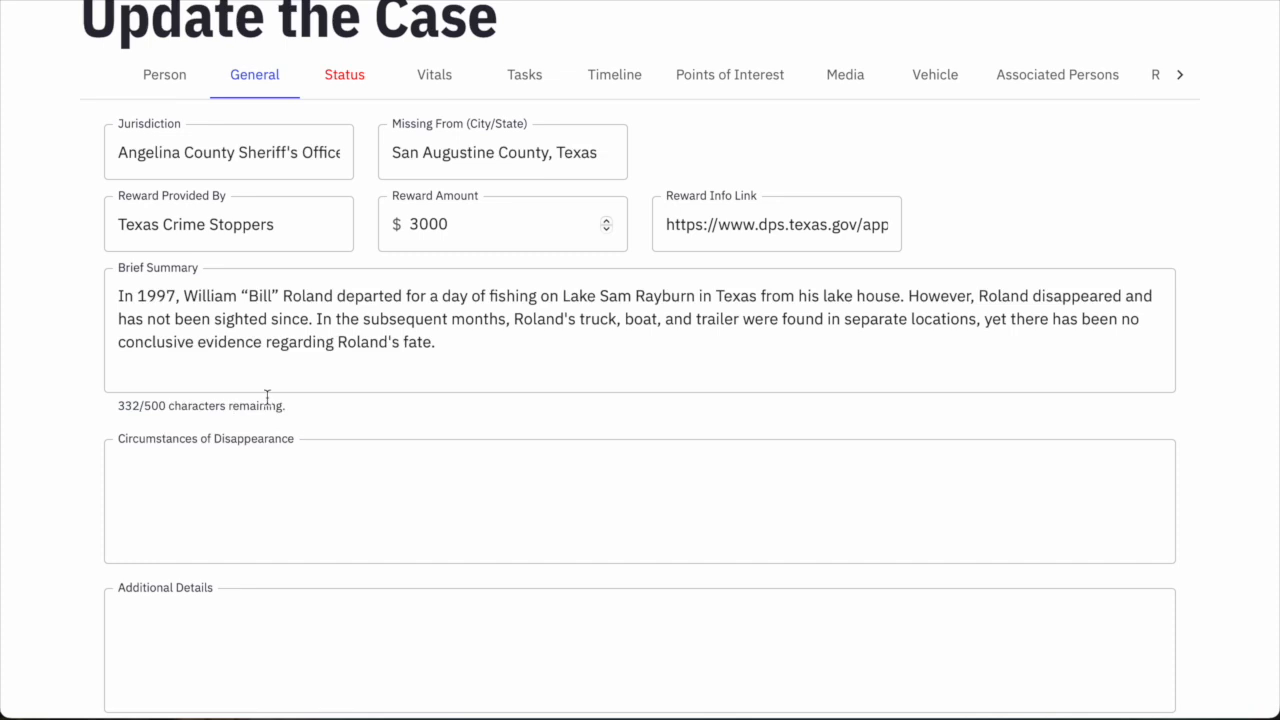
{"action": "left_click", "coordinate": [474, 349]}
{"action": "scroll", "coordinate": [441, 377], "scroll_direction": "down", "scroll_amount": 1}
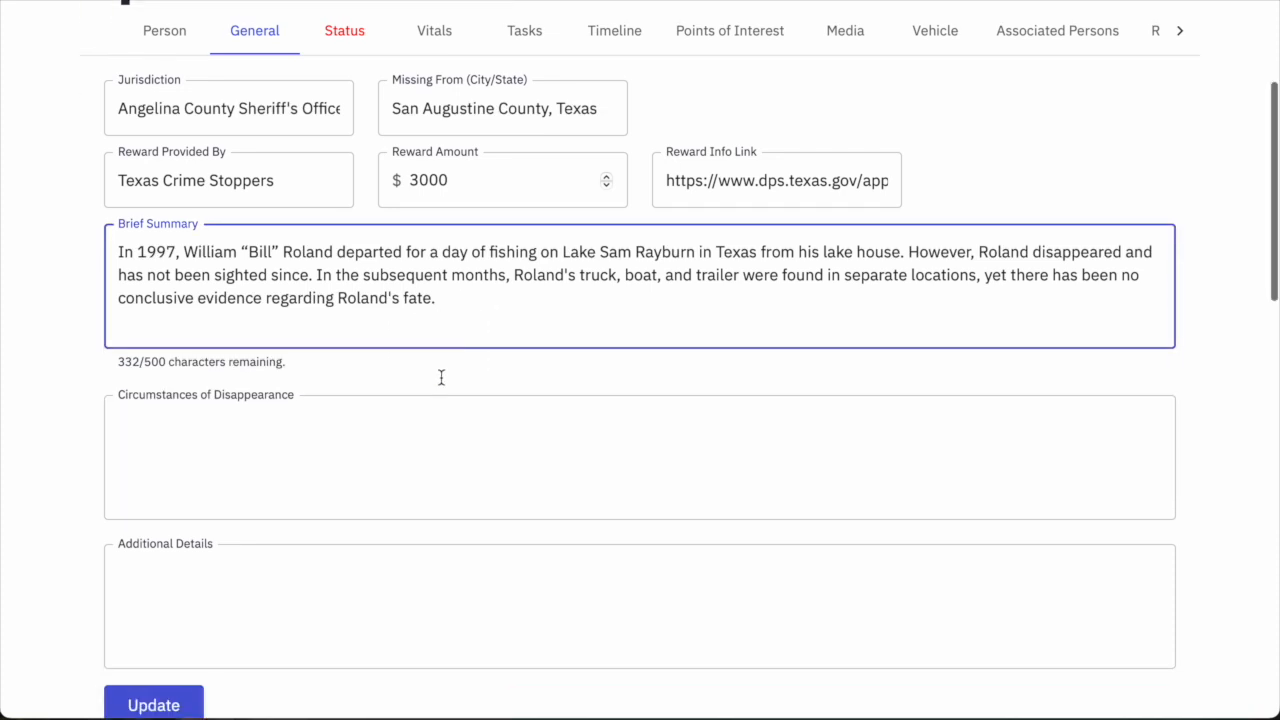
Paste the full circumstances account covering the burned truck and recovered boat and trailer.
{"action": "left_click", "coordinate": [311, 411]}
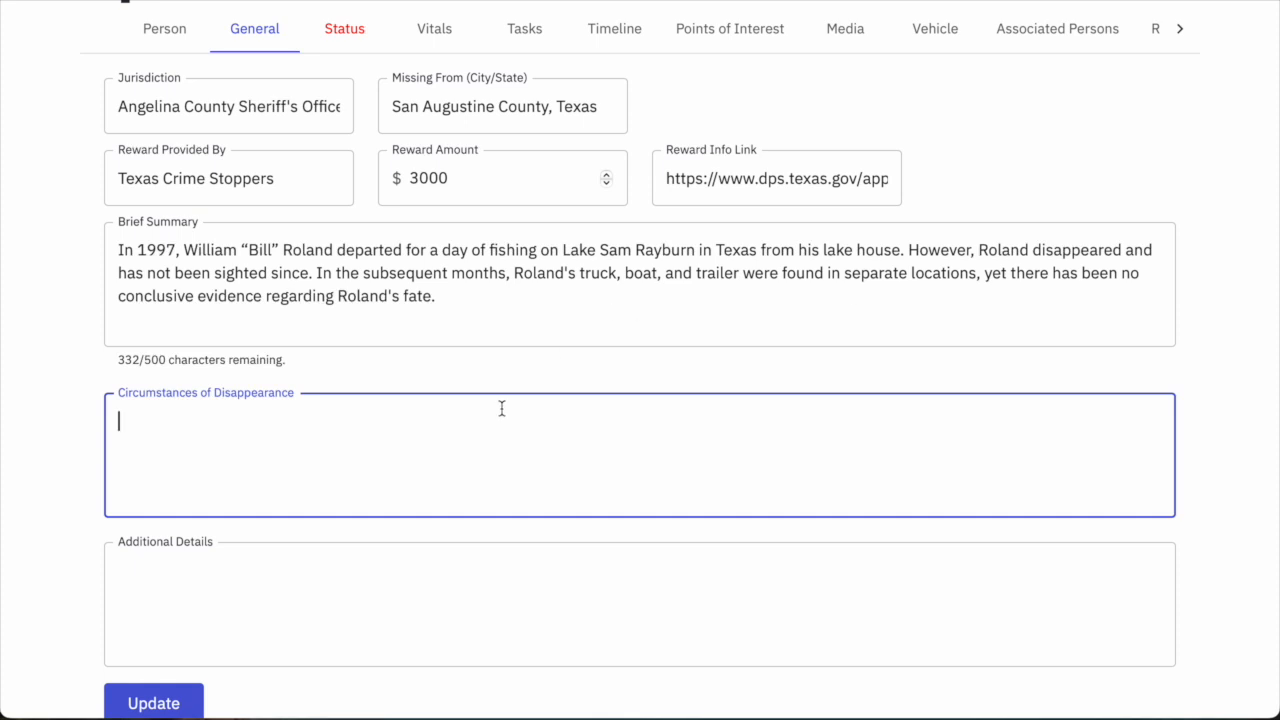
{"action": "type", "text": "In August 1997, the boat trailer was recovered in a wooded area four miles south of Broadus, TX off of SH 147. Later in October 1997, Roland’s pontoon boat in a cove off of the Harvey Creek recreational area, near the end of FM 2390 in San Augustine County, Texas. The boat was missing the top and bullet holes were discovered in the side of the pontoons. The boat top was later recovered by divers in January 1998 in the water near where the boat was recovered. Foul play is suspected in Roland’s disappearance."}
{"action": "scroll", "coordinate": [697, 455], "scroll_direction": "down", "scroll_amount": 1}
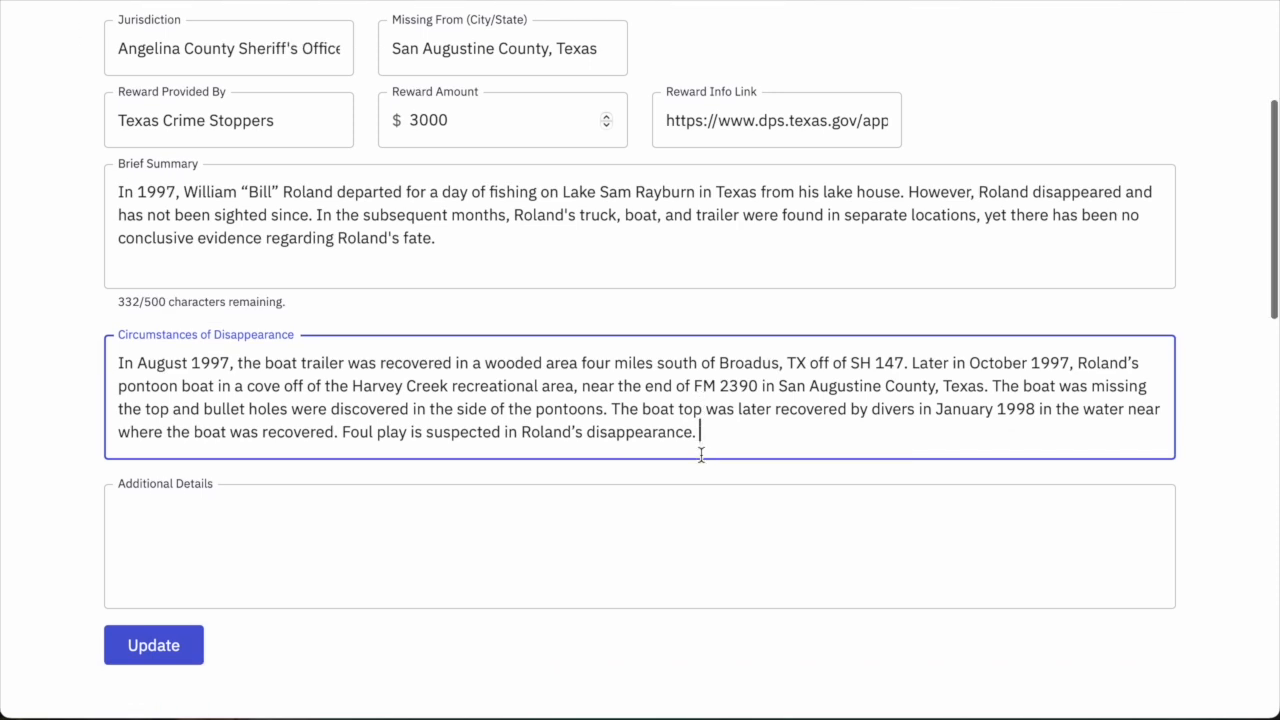
{"action": "scroll", "coordinate": [688, 378], "scroll_direction": "down", "scroll_amount": 1}
{"action": "left_click_drag", "start_coordinate": [702, 382], "coordinate": [640, 271]}
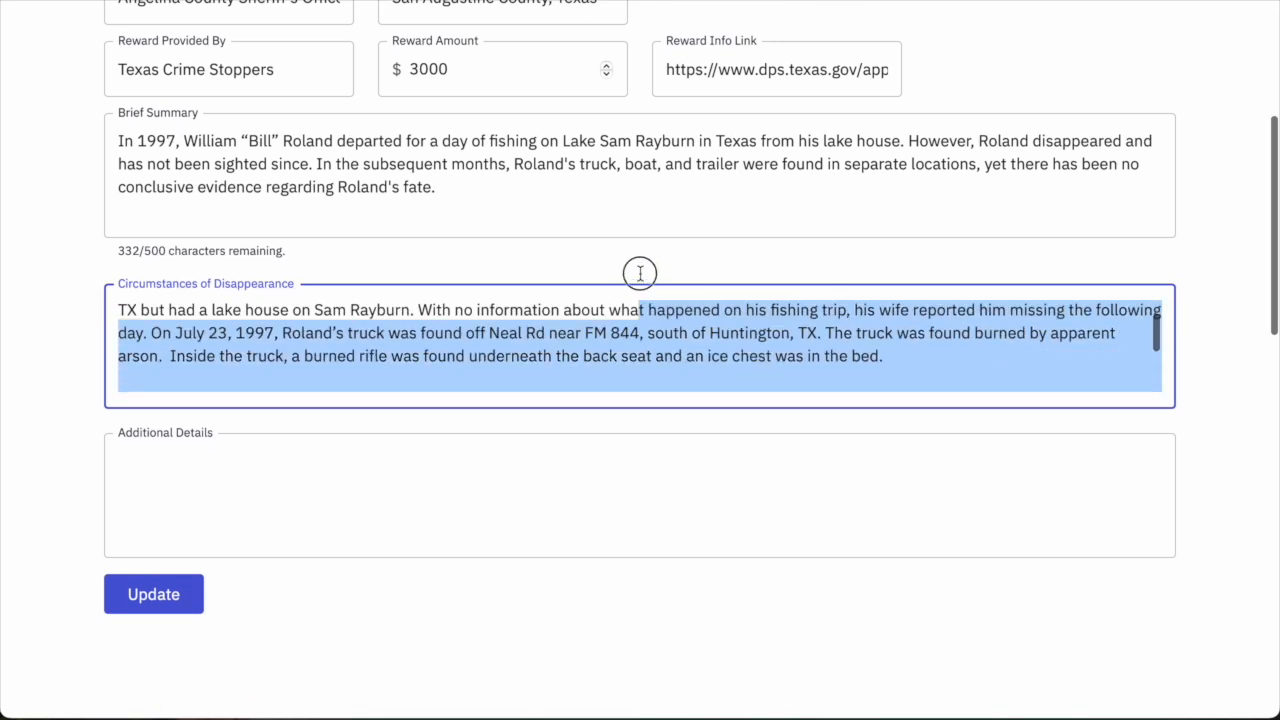
{"action": "left_click", "coordinate": [640, 328]}
{"action": "scroll", "coordinate": [640, 328], "scroll_direction": "down", "scroll_amount": 1}
{"action": "scroll", "coordinate": [640, 327], "scroll_direction": "down", "scroll_amount": 2}
{"action": "left_click", "coordinate": [306, 417]}
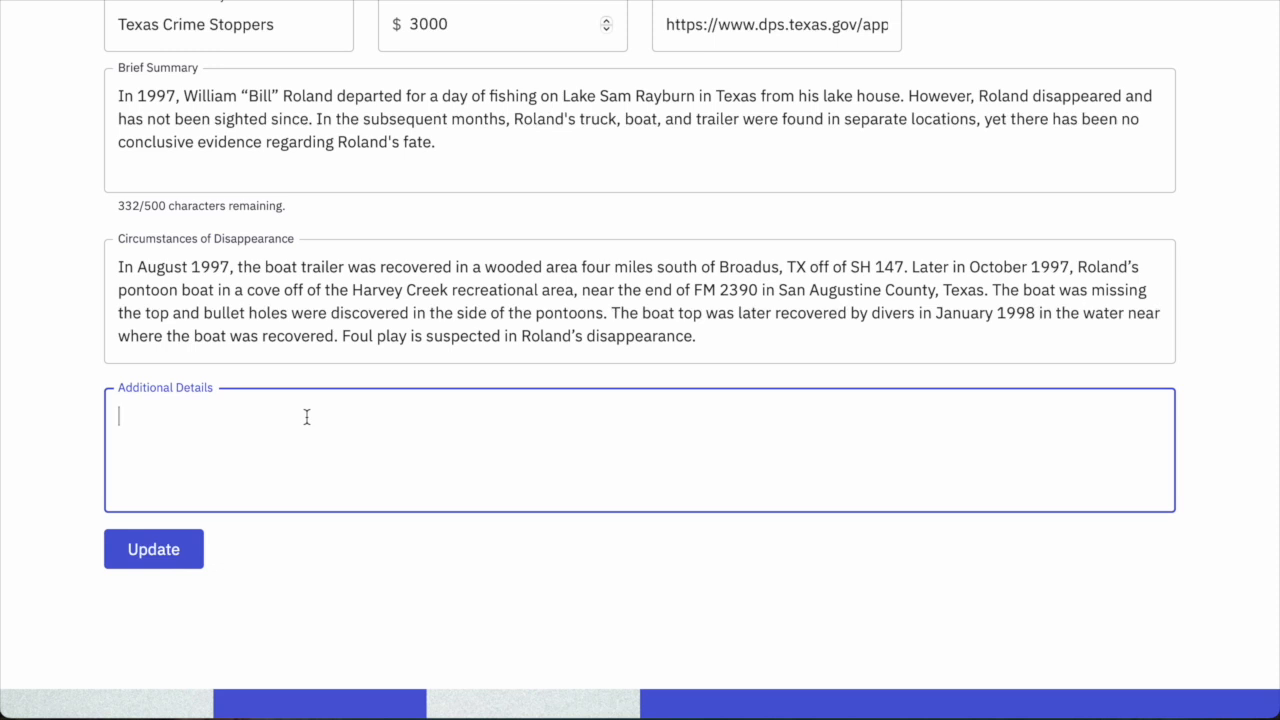
{"action": "left_click", "coordinate": [817, 333]}
{"action": "scroll", "coordinate": [806, 326], "scroll_direction": "up", "scroll_amount": 4}
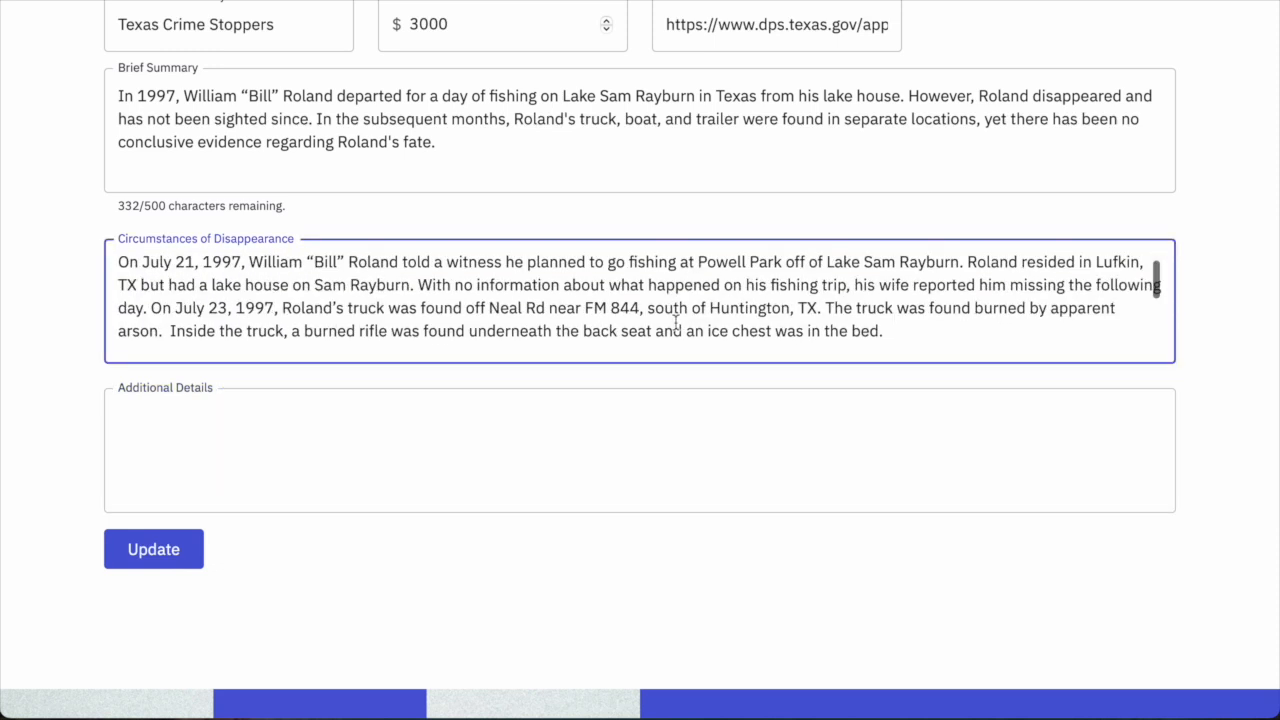
{"action": "scroll", "coordinate": [676, 320], "scroll_direction": "down", "scroll_amount": 4}
Paste the missing truck details into Additional Details and save the General section with Update.
{"action": "left_click", "coordinate": [793, 410]}
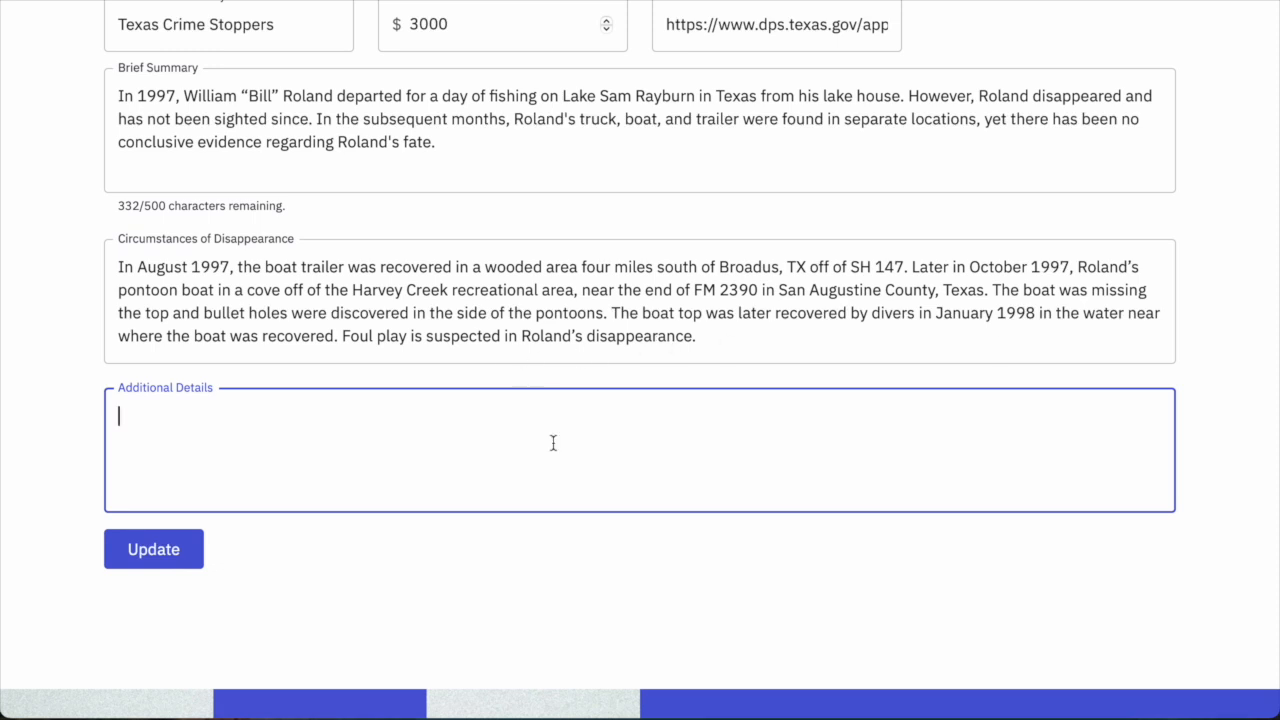
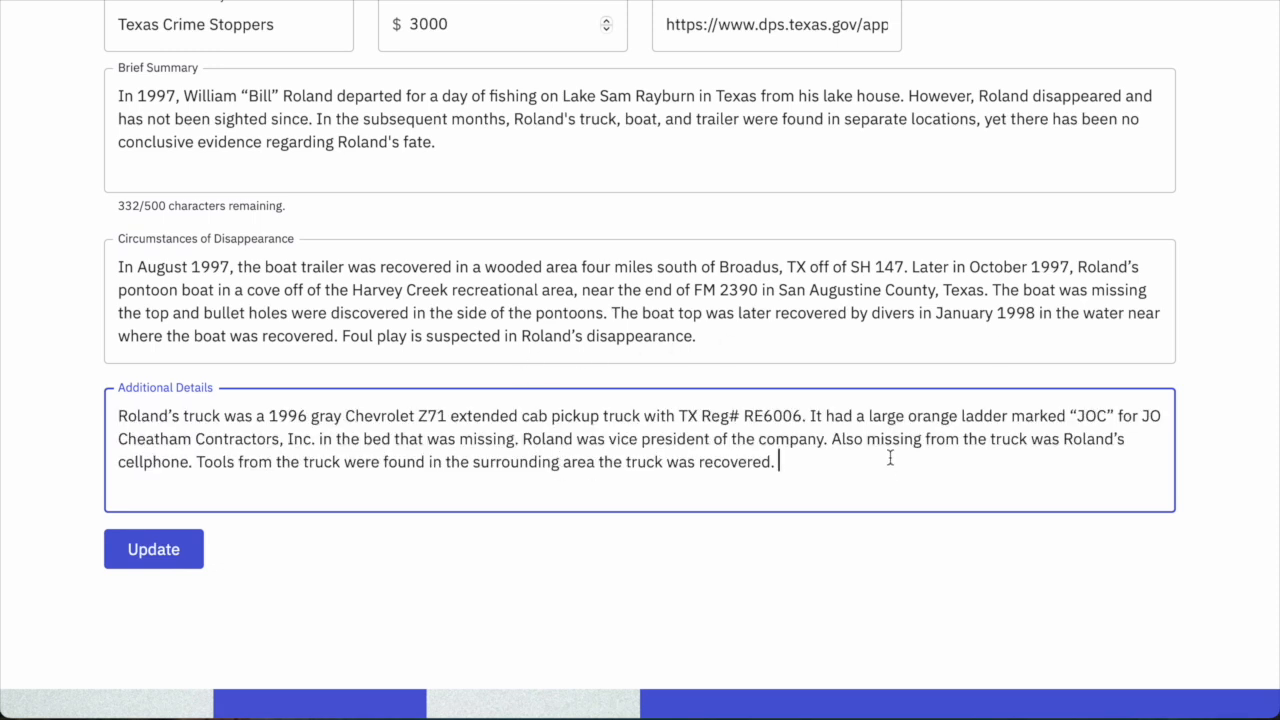
{"action": "scroll", "coordinate": [890, 458], "scroll_direction": "up", "scroll_amount": 3}
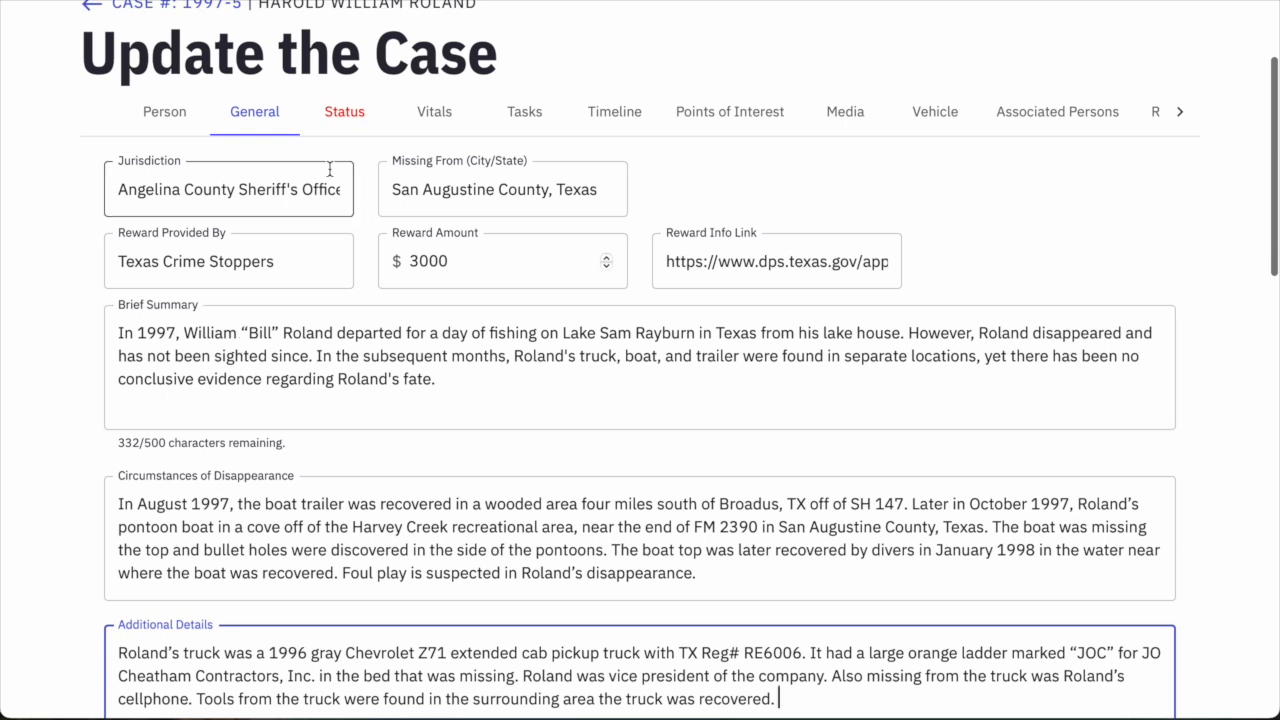
{"action": "scroll", "coordinate": [566, 317], "scroll_direction": "down", "scroll_amount": 3}
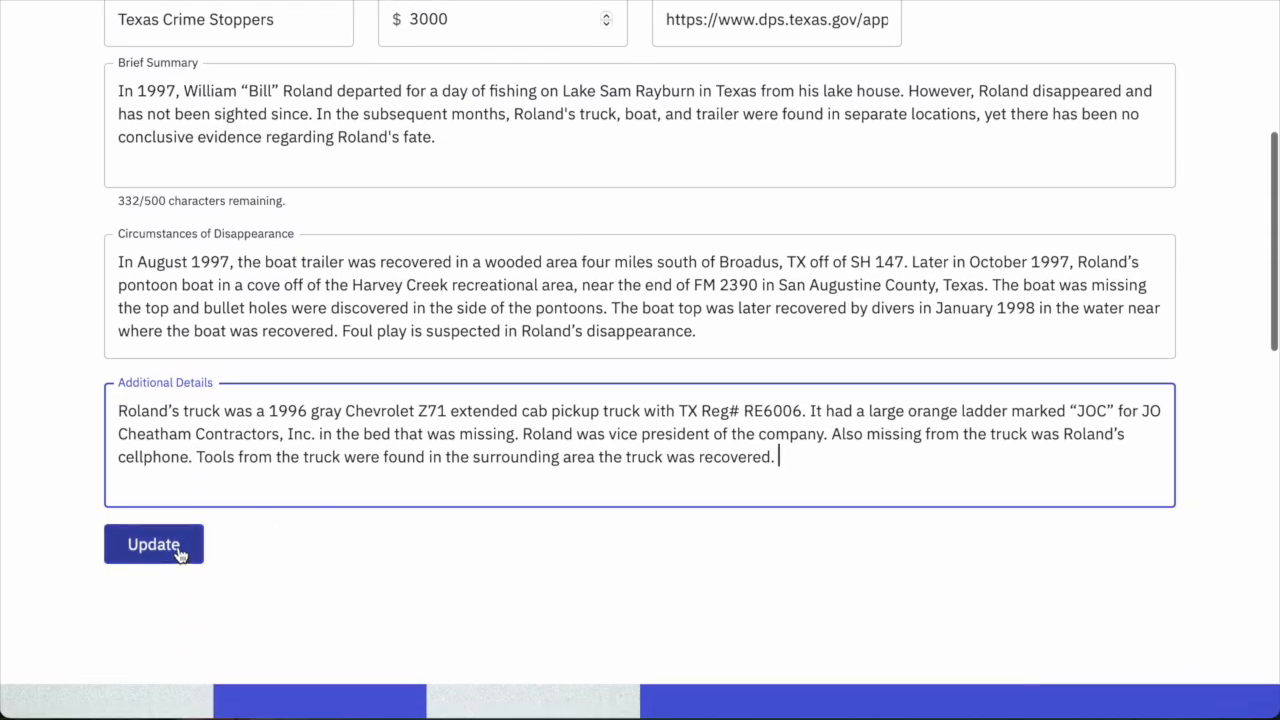
{"action": "left_click", "coordinate": [180, 553]}
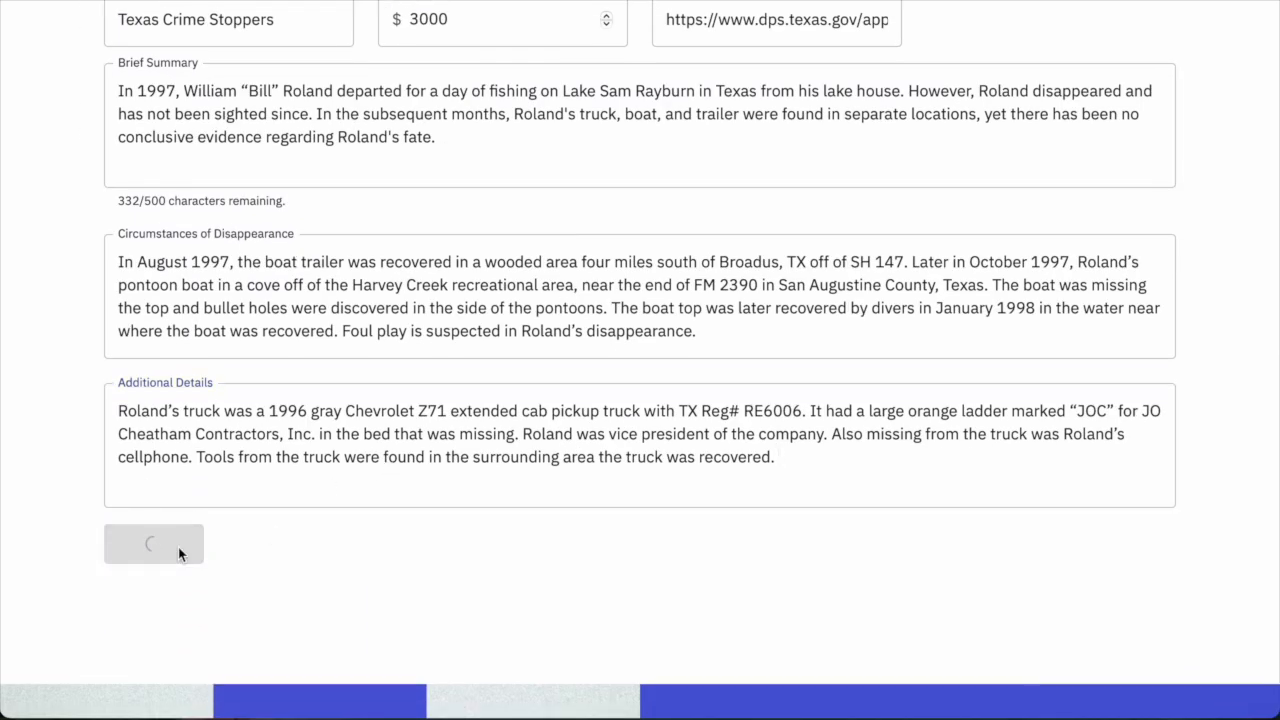
{"action": "scroll", "coordinate": [465, 455], "scroll_direction": "up", "scroll_amount": 2}
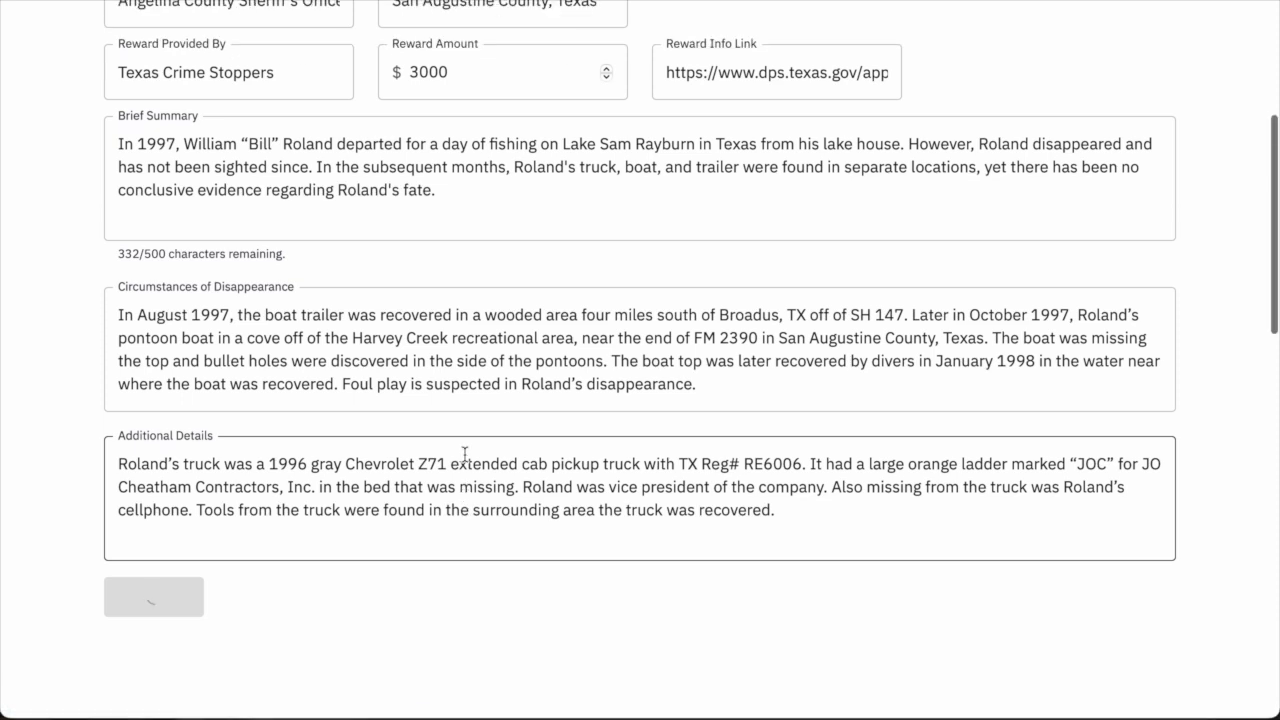
{"action": "scroll", "coordinate": [465, 455], "scroll_direction": "up", "scroll_amount": 5}
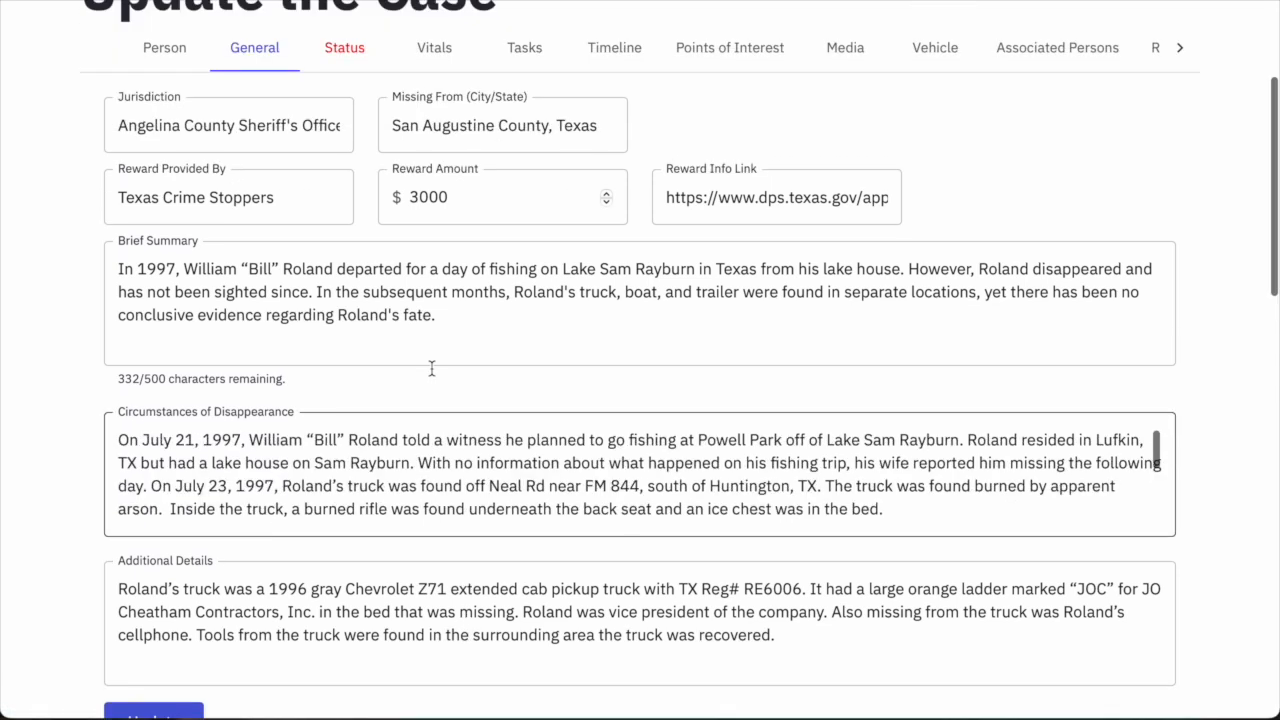
{"action": "scroll", "coordinate": [431, 369], "scroll_direction": "down", "scroll_amount": 1}
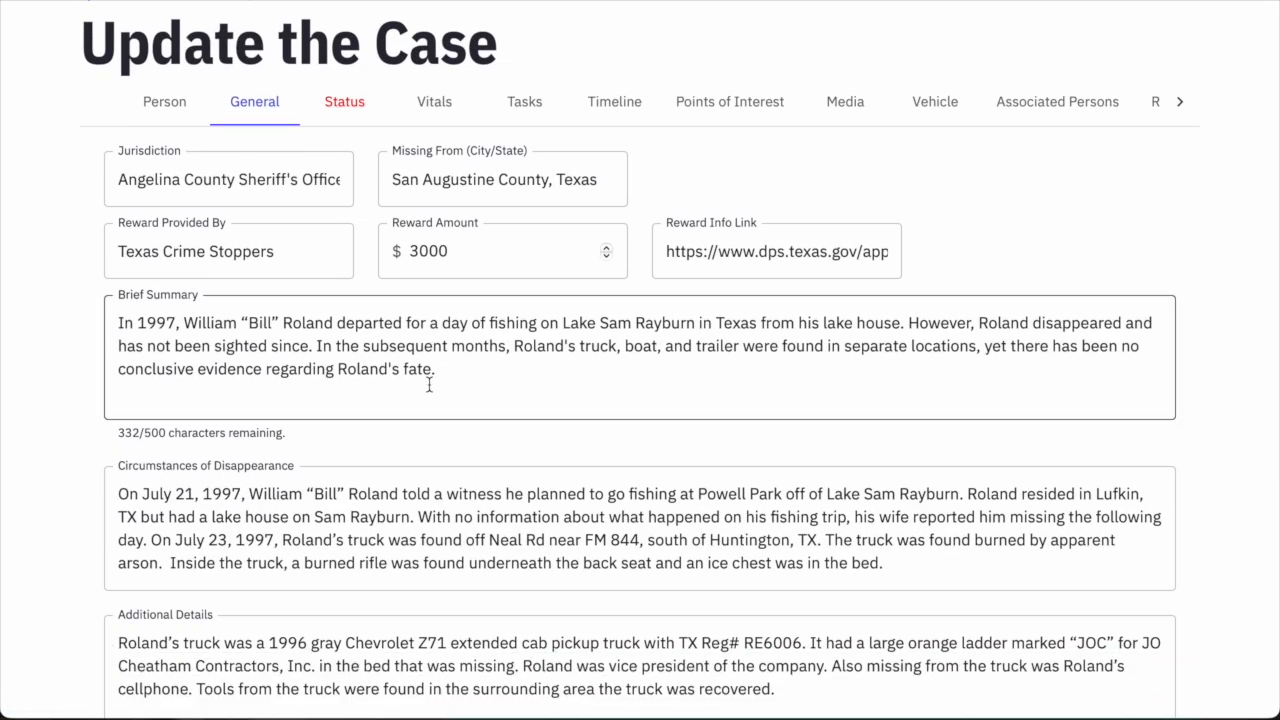
Go to the Status section and leave the case status on Open, type Missing Person.
{"action": "left_click", "coordinate": [346, 112]}
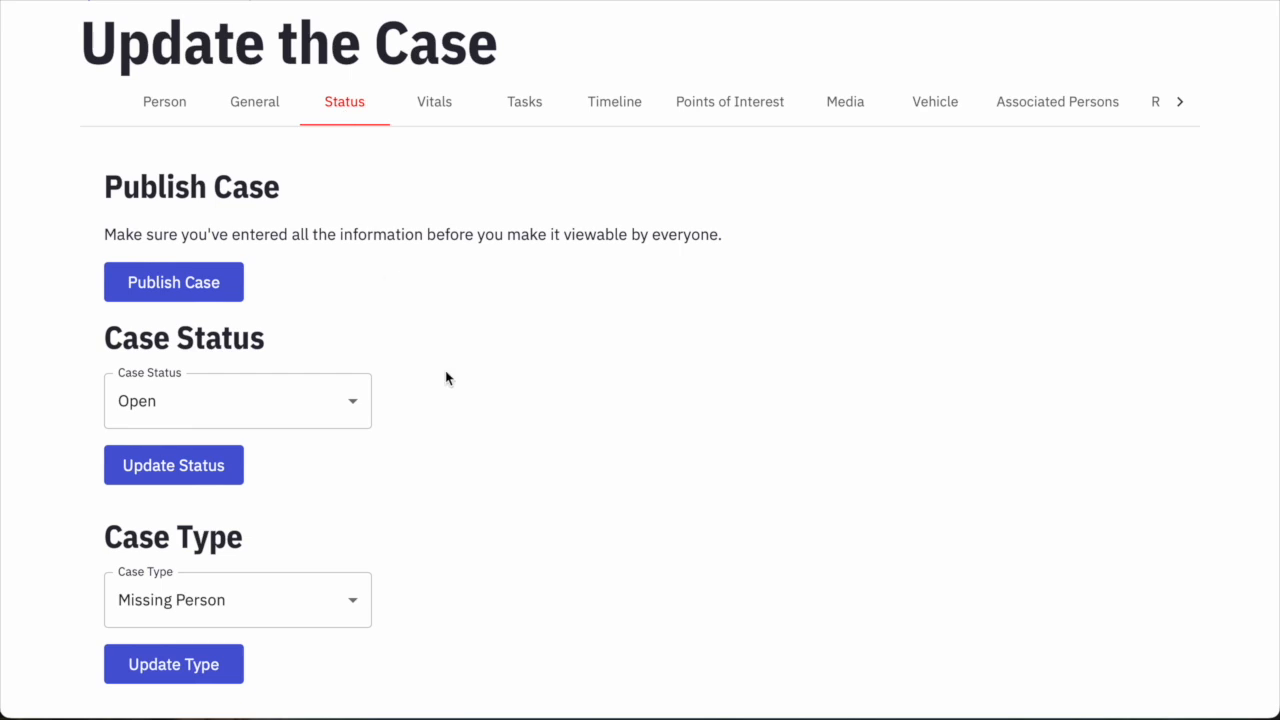
{"action": "scroll", "coordinate": [531, 354], "scroll_direction": "down", "scroll_amount": 3}
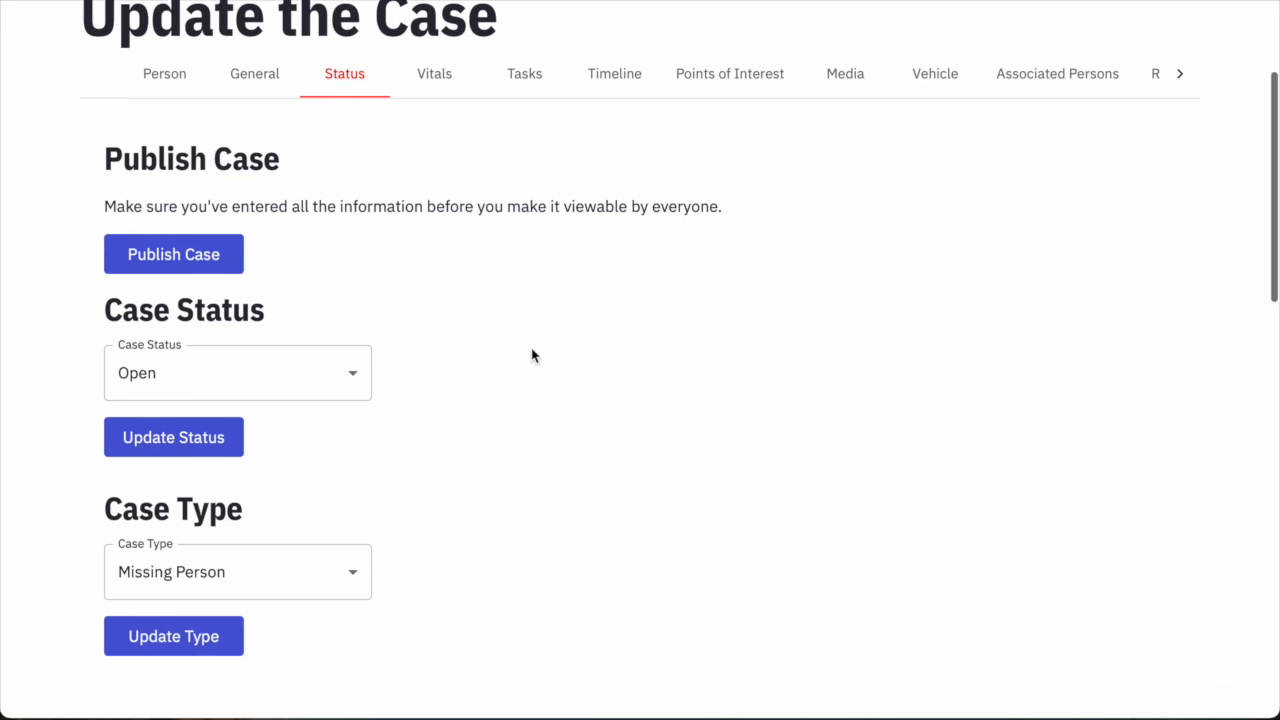
{"action": "scroll", "coordinate": [531, 356], "scroll_direction": "up", "scroll_amount": 3}
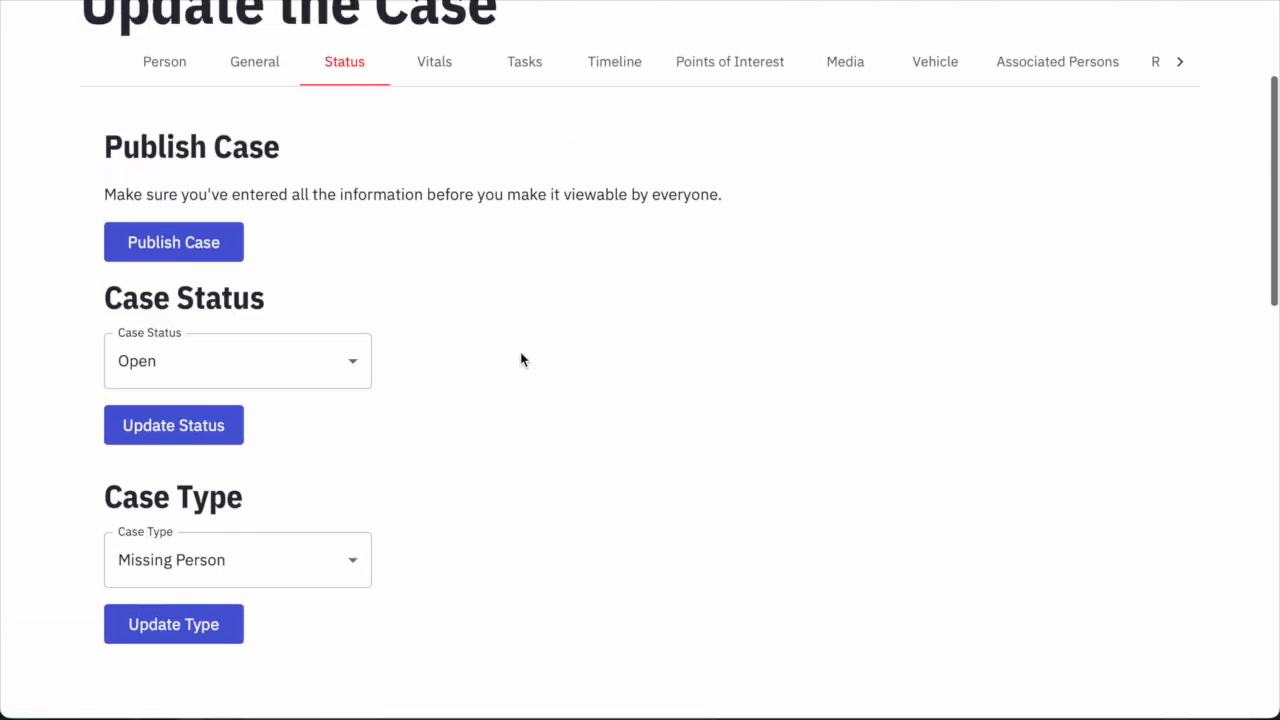
{"action": "scroll", "coordinate": [450, 250], "scroll_direction": "up", "scroll_amount": 2}
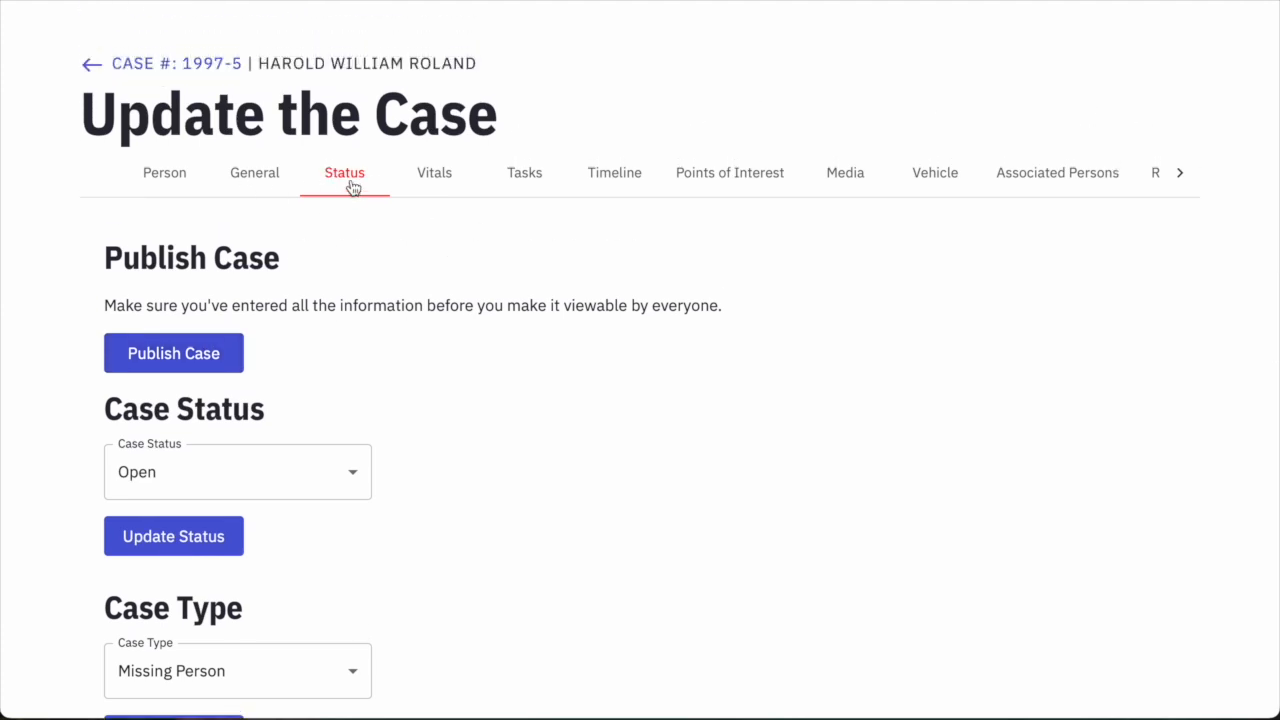
{"action": "scroll", "coordinate": [400, 320], "scroll_direction": "down", "scroll_amount": 1}
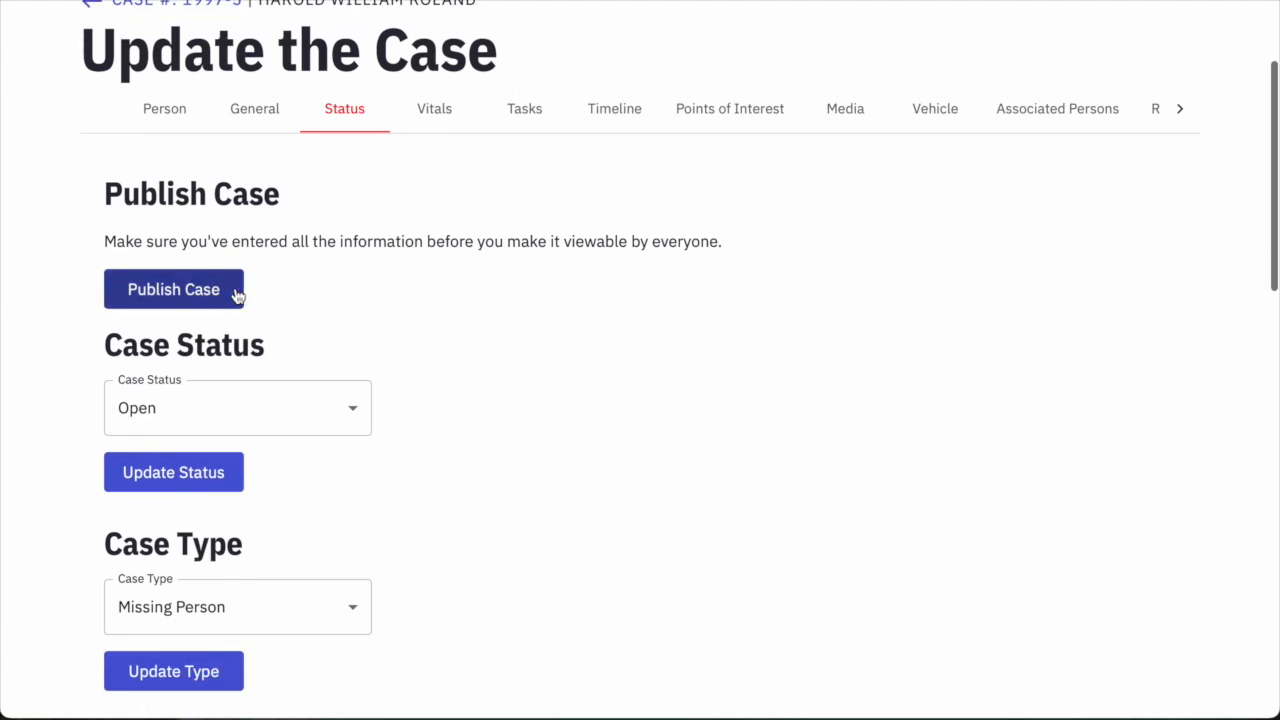
{"action": "left_click", "coordinate": [339, 412]}
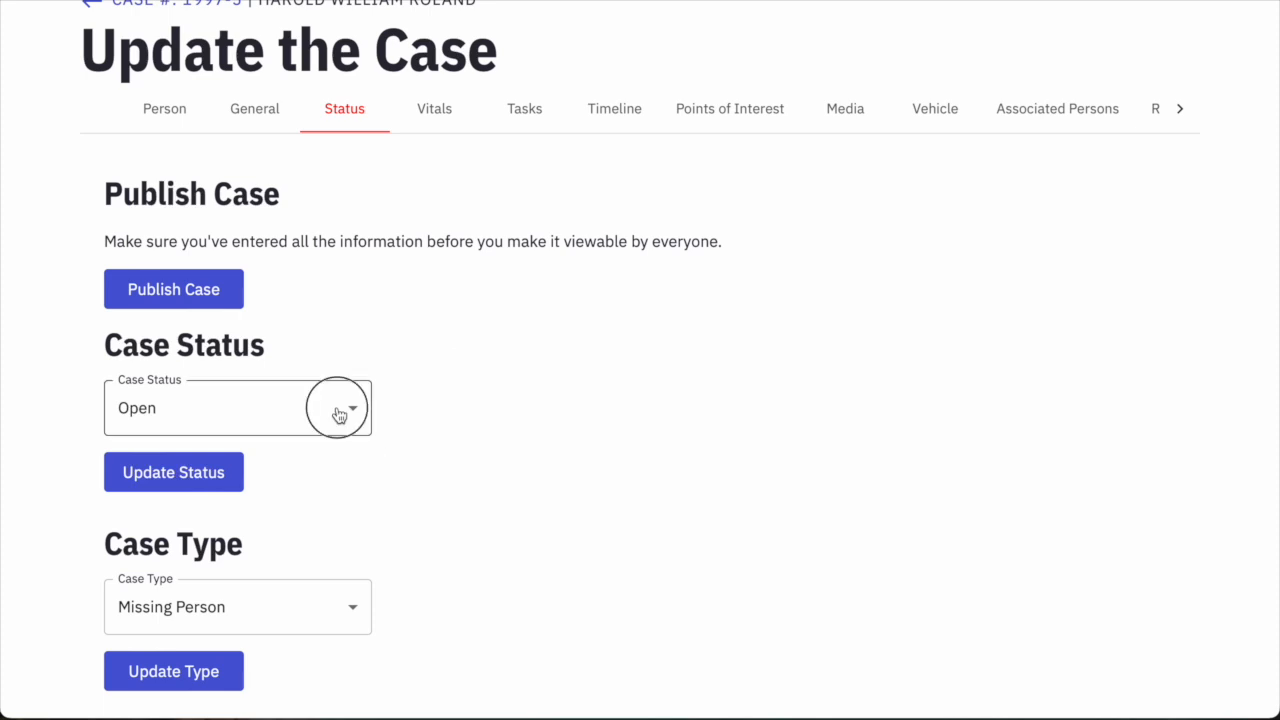
{"action": "left_click", "coordinate": [520, 433]}
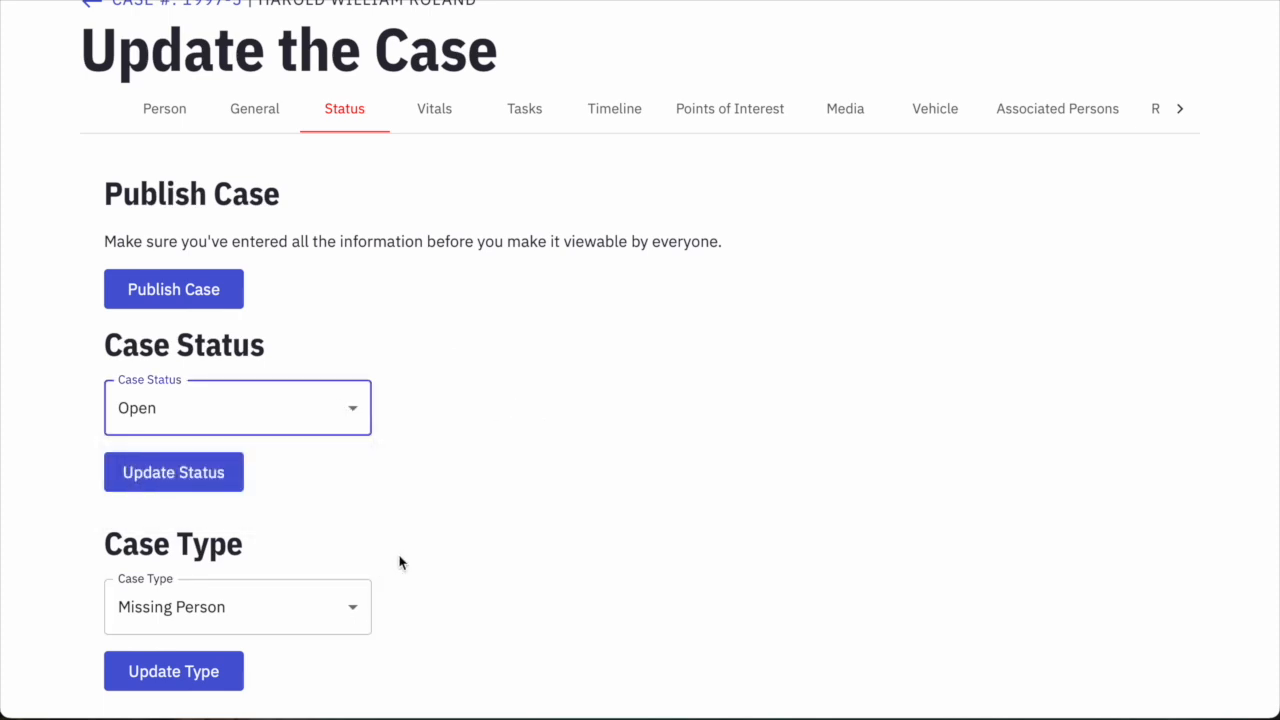
{"action": "scroll", "coordinate": [400, 563], "scroll_direction": "down", "scroll_amount": 2}
{"action": "scroll", "coordinate": [417, 492], "scroll_direction": "up", "scroll_amount": 1}
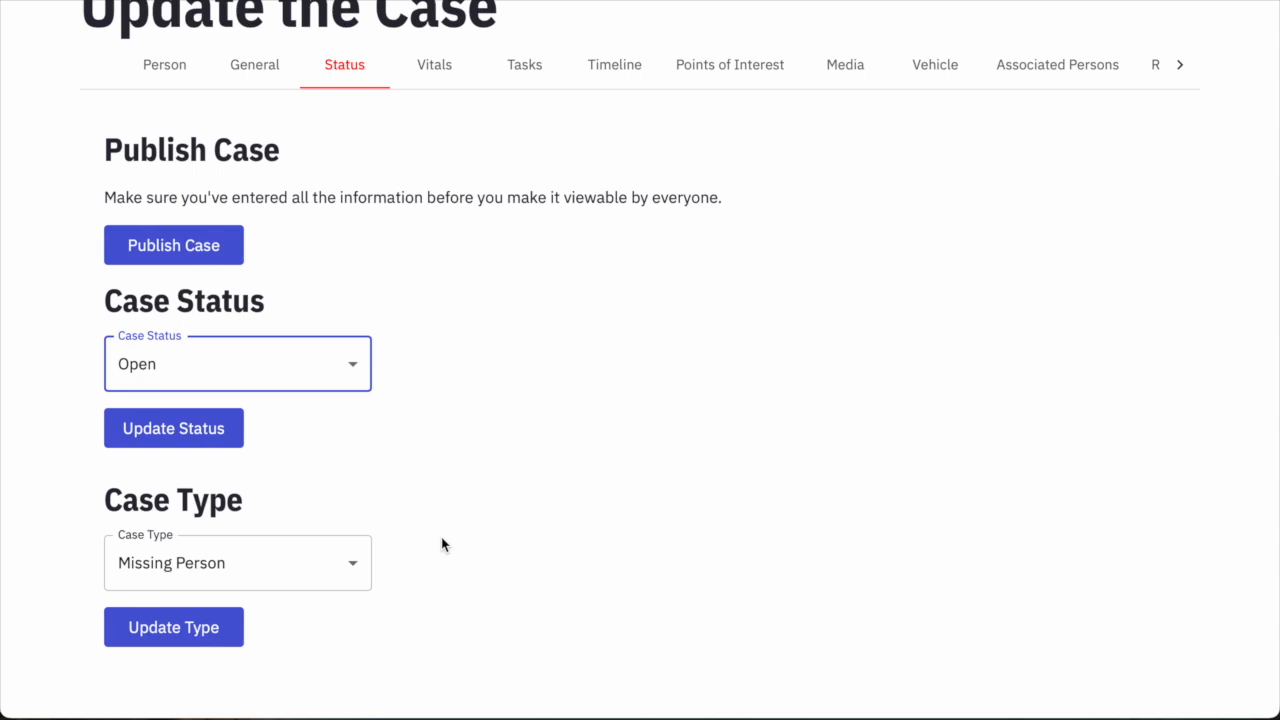
Try Murder as the case type, then revert it to Missing Person.
{"action": "left_click", "coordinate": [343, 573]}
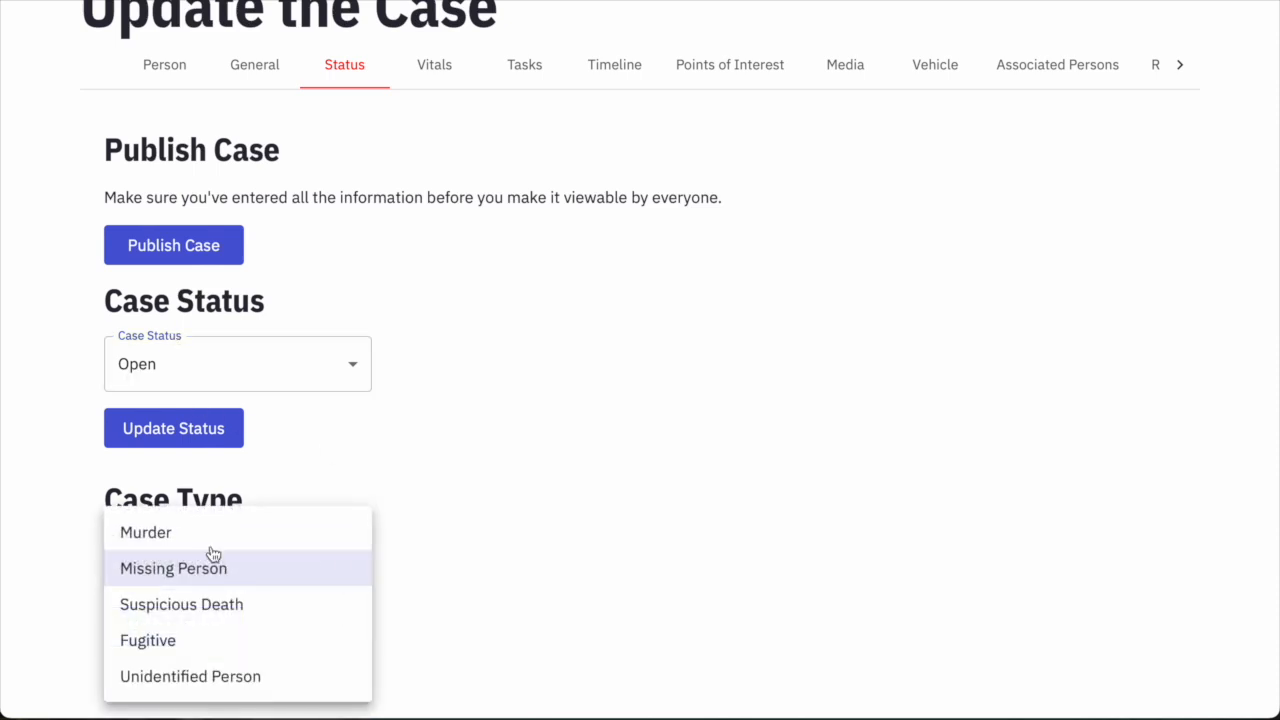
{"action": "left_click", "coordinate": [189, 532]}
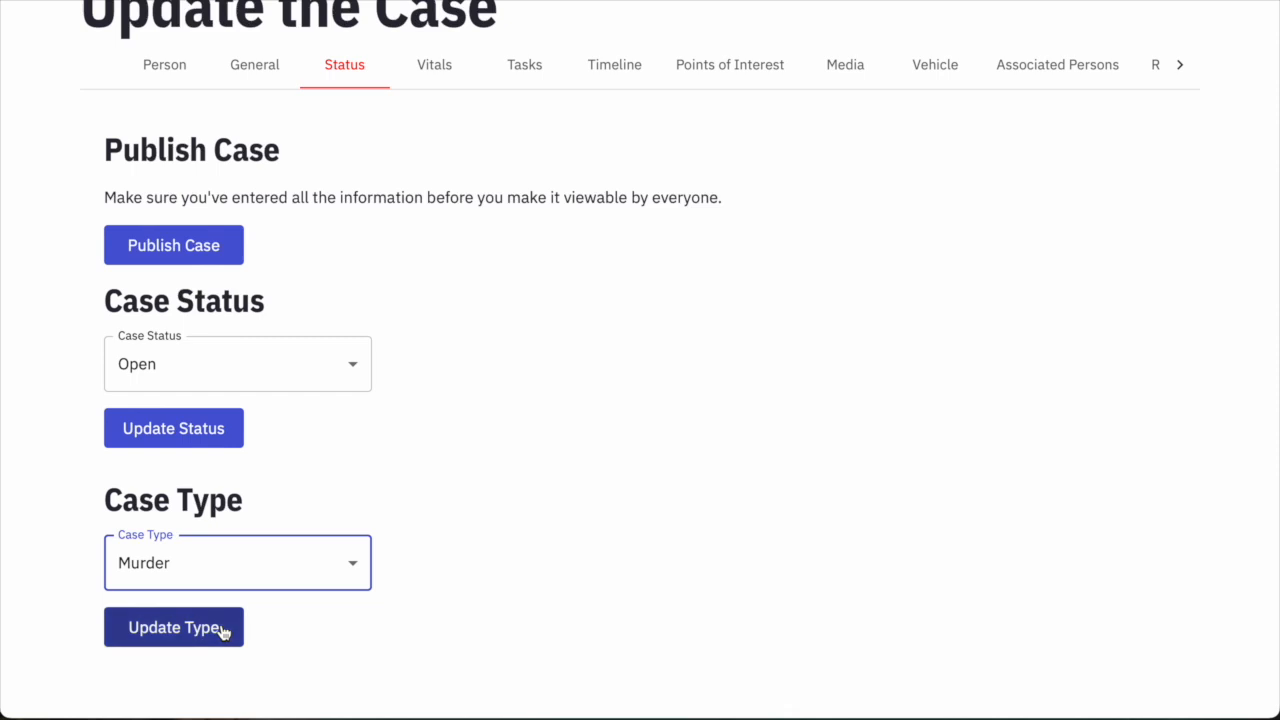
{"action": "left_click", "coordinate": [240, 571]}
{"action": "left_click", "coordinate": [210, 578]}
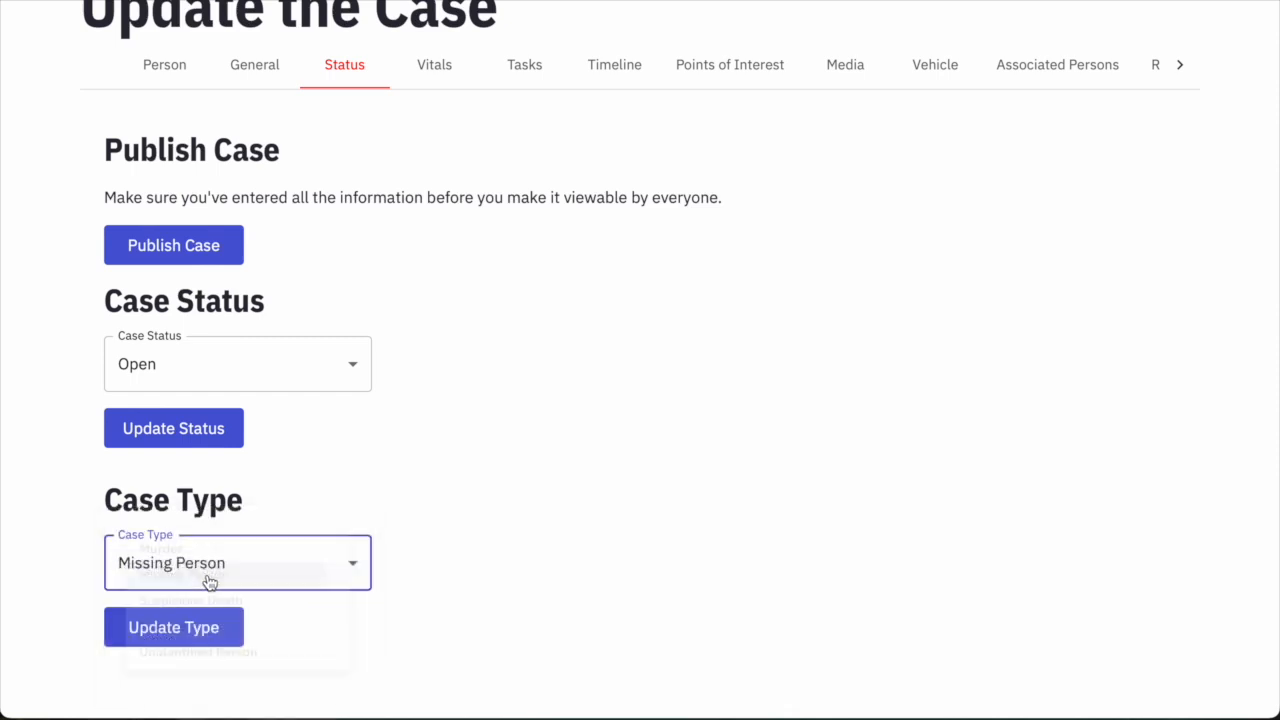
Change the case status to Solved, revealing the required Case Disposition box.
{"action": "left_click", "coordinate": [189, 363]}
{"action": "left_click", "coordinate": [166, 420]}
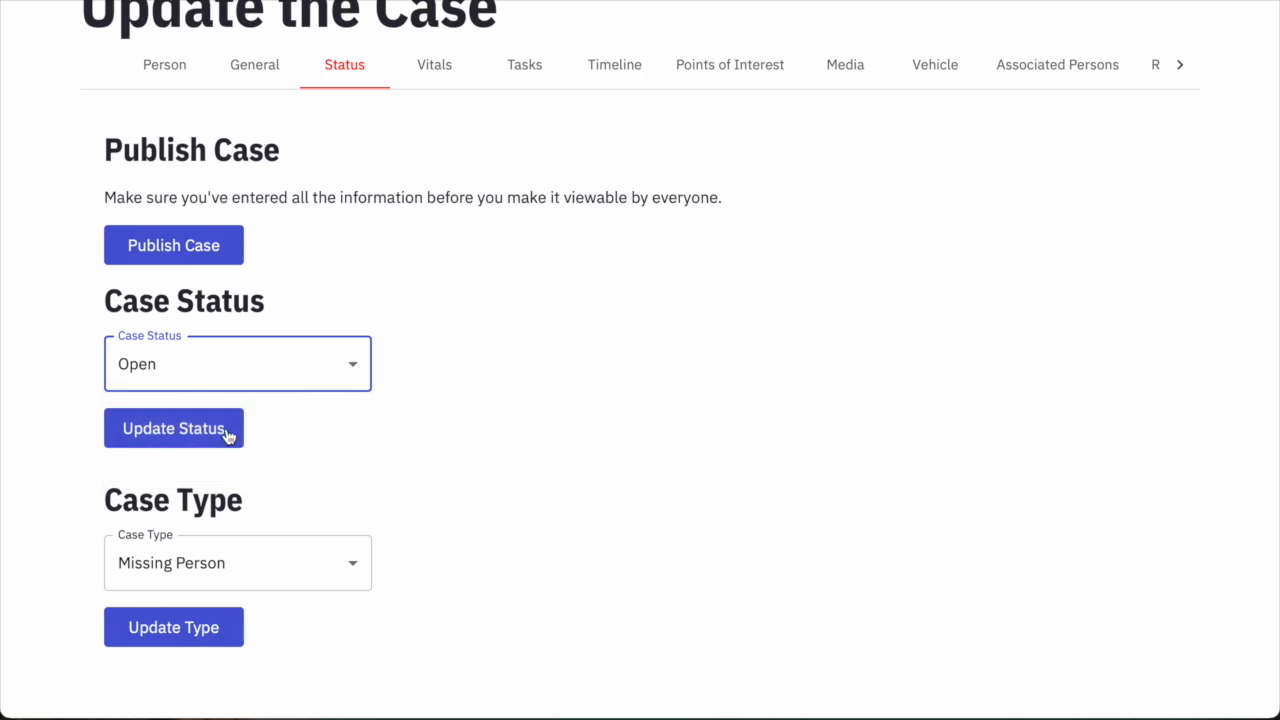
{"action": "scroll", "coordinate": [237, 363], "scroll_direction": "down", "scroll_amount": 1}
{"action": "left_click", "coordinate": [237, 363]}
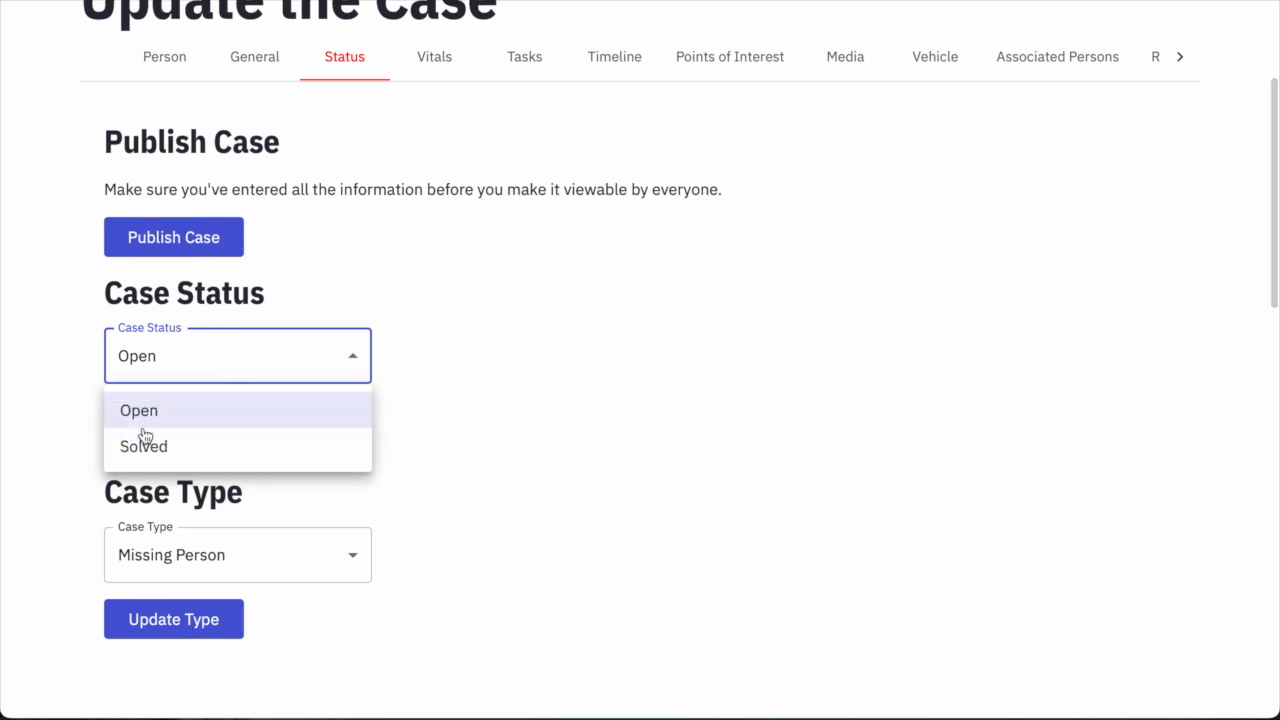
{"action": "left_click", "coordinate": [145, 448]}
{"action": "scroll", "coordinate": [140, 400], "scroll_direction": "up", "scroll_amount": 1}
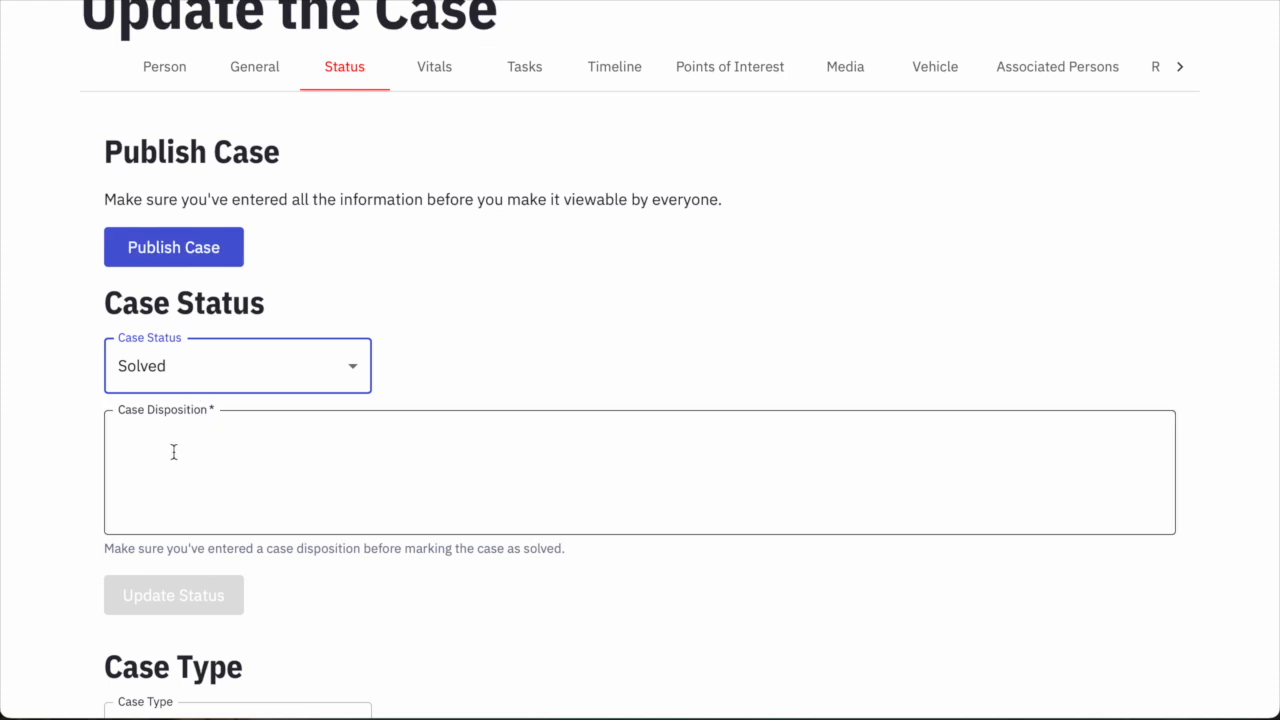
Return the case status to Open and switch to Vitals, bringing up the unsaved-data warning.
{"action": "left_click", "coordinate": [190, 366]}
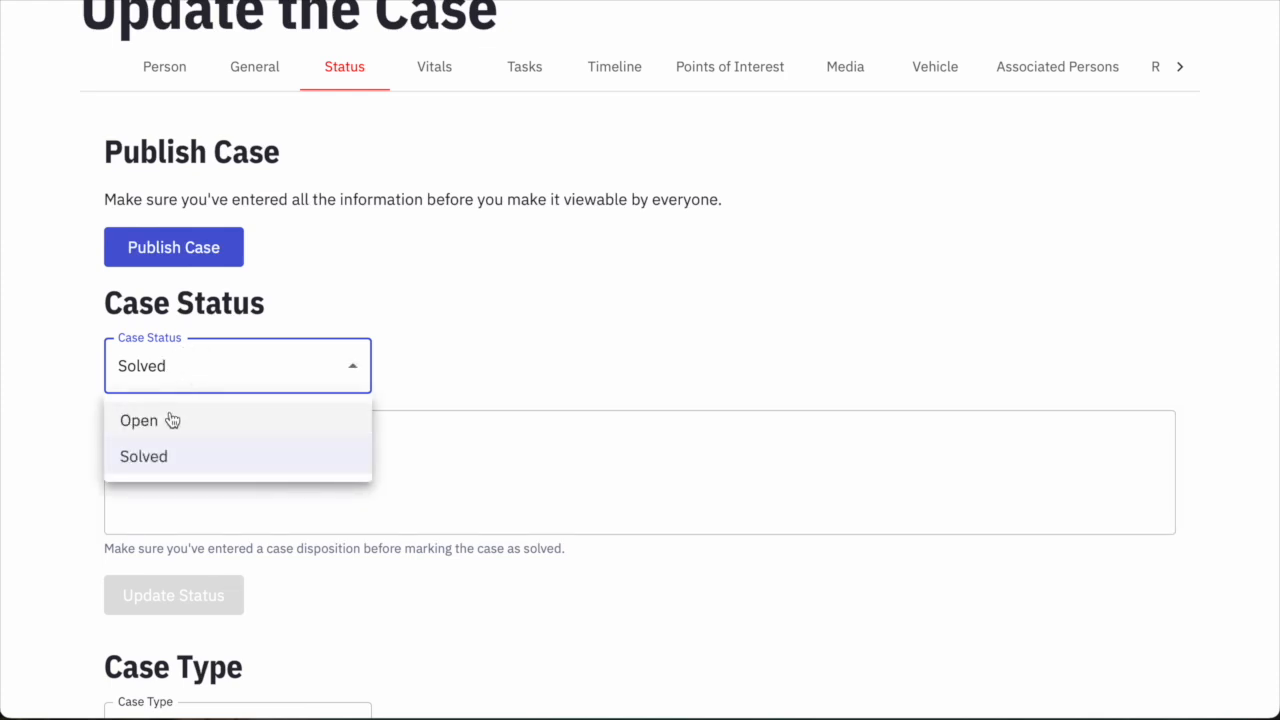
{"action": "left_click", "coordinate": [170, 422]}
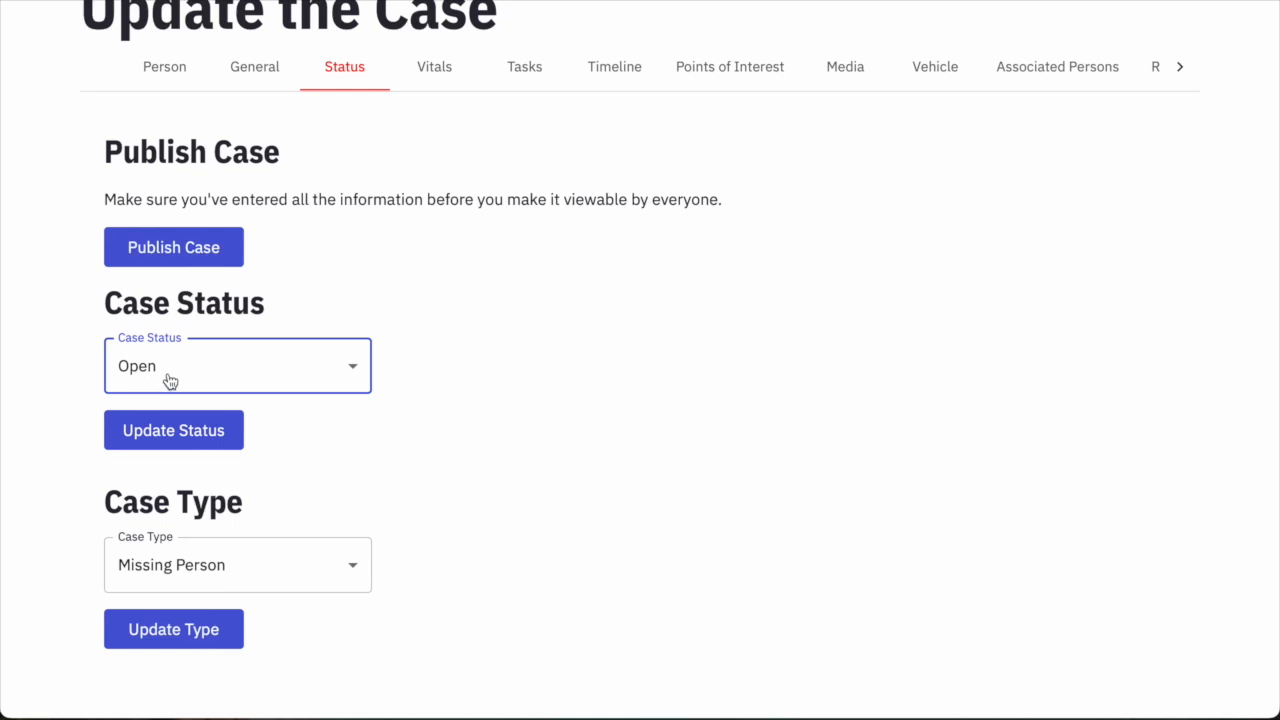
{"action": "scroll", "coordinate": [512, 450], "scroll_direction": "up", "scroll_amount": 1}
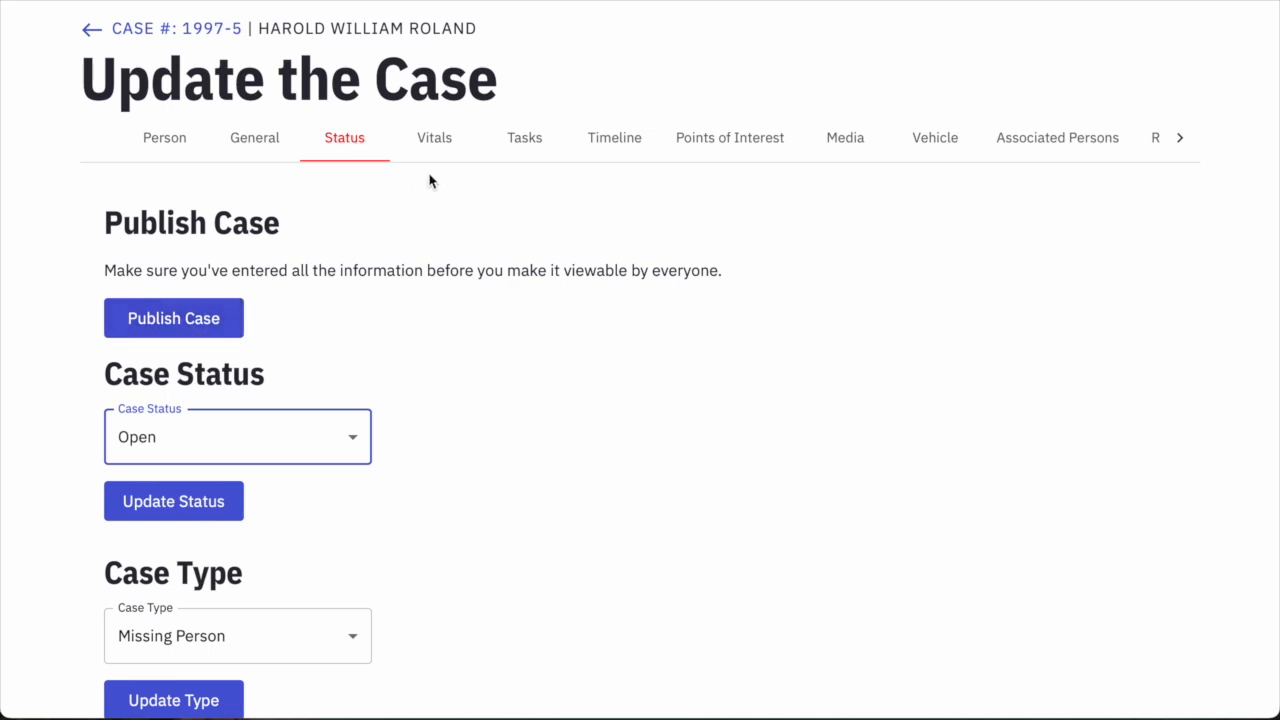
{"action": "left_click", "coordinate": [448, 151]}
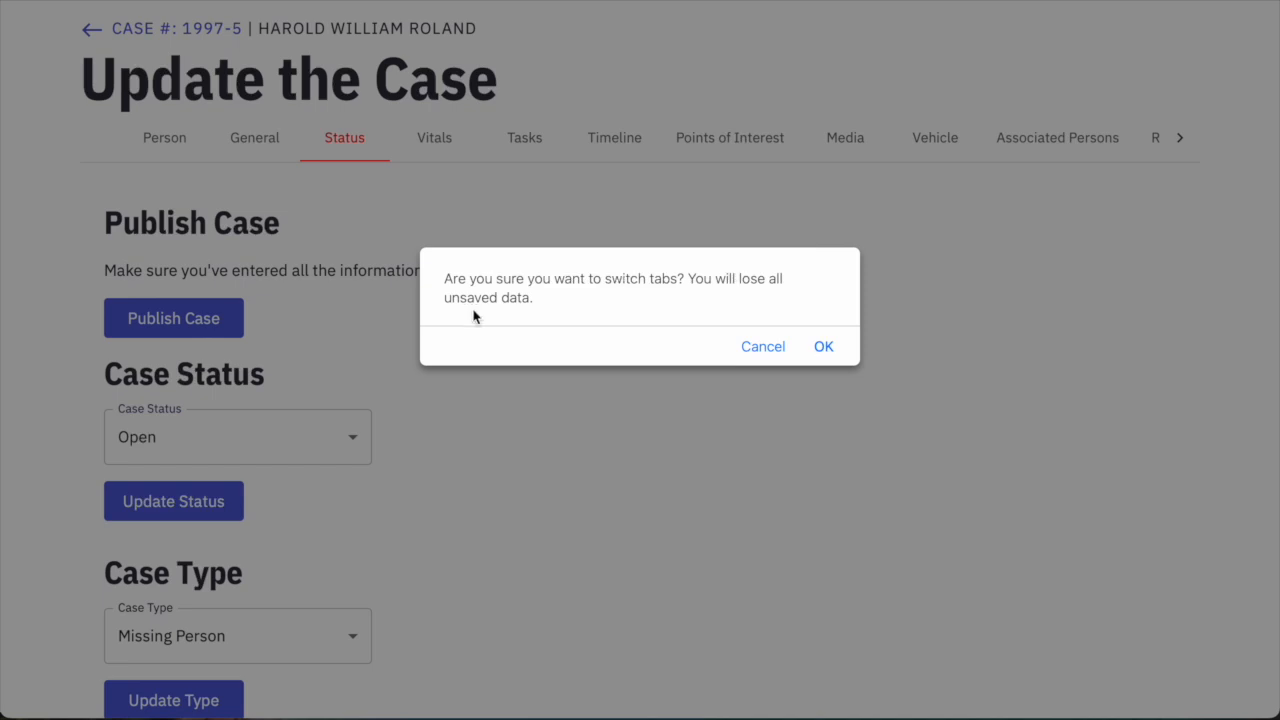
Confirm leaving Status, then set vitals to male, brown eyes, gray hair and white race.
{"action": "left_click", "coordinate": [820, 347]}
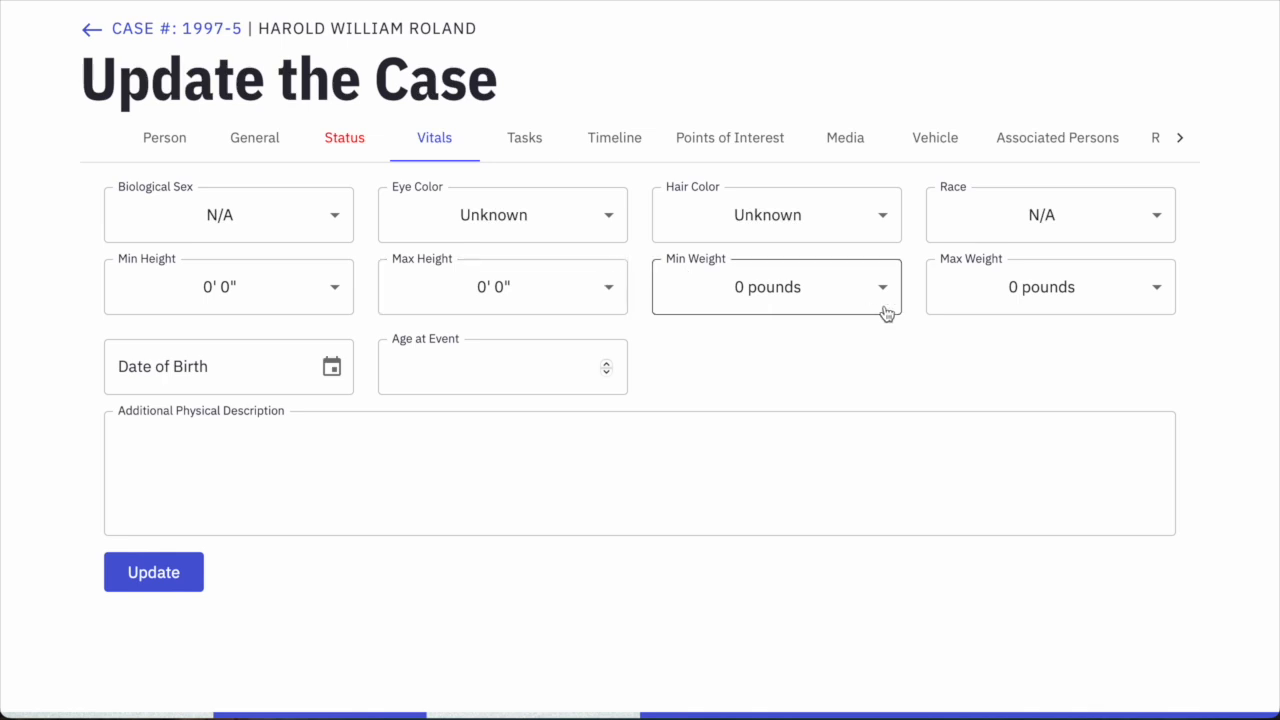
{"action": "left_click", "coordinate": [292, 236]}
{"action": "left_click", "coordinate": [180, 304]}
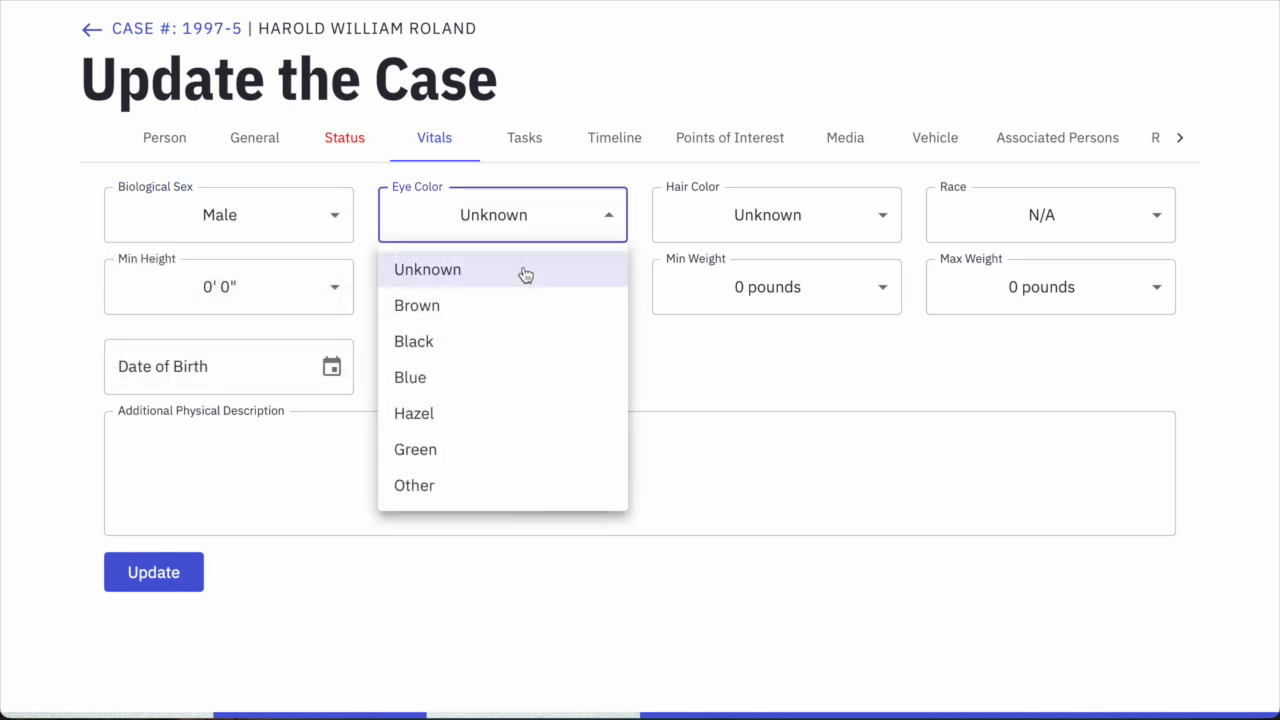
{"action": "left_click", "coordinate": [432, 319]}
{"action": "left_click", "coordinate": [730, 222]}
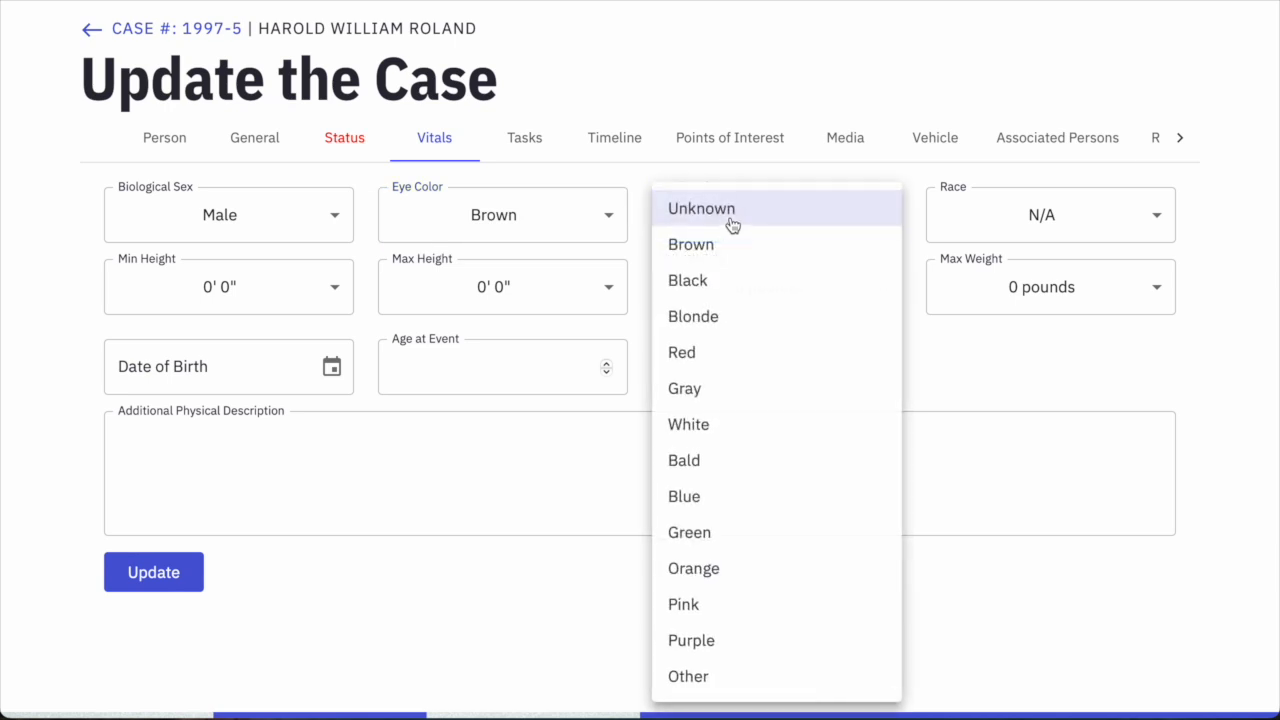
{"action": "left_click", "coordinate": [680, 390]}
{"action": "left_click", "coordinate": [988, 214]}
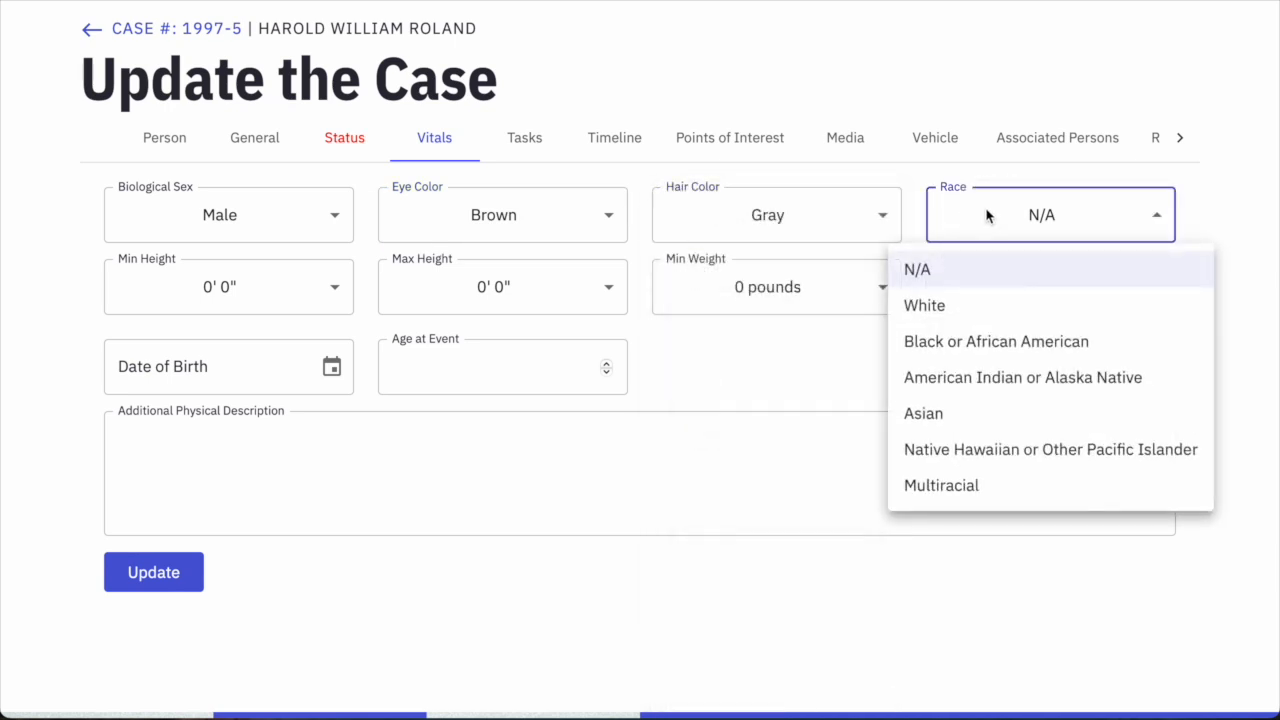
{"action": "left_click", "coordinate": [951, 303]}
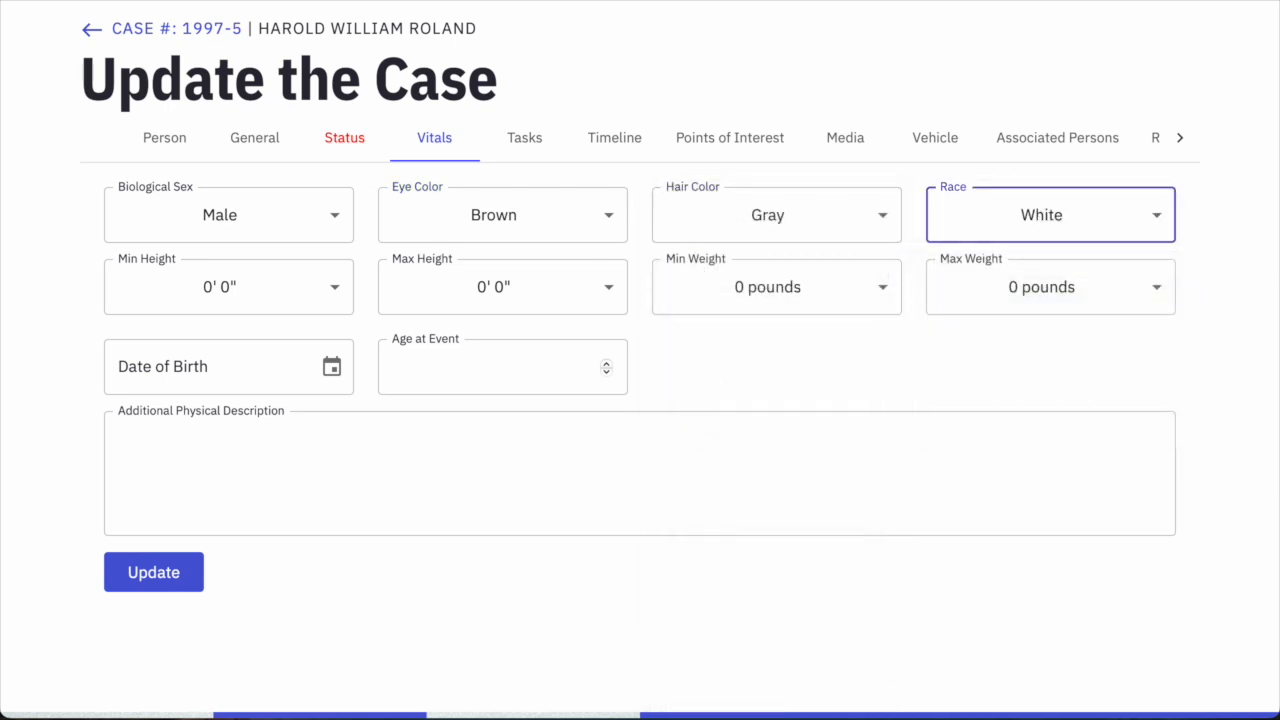
Set the height range to a minimum of 6' 1" and a maximum of 6' 2".
{"action": "left_click", "coordinate": [313, 302]}
{"action": "scroll", "coordinate": [251, 379], "scroll_direction": "up", "scroll_amount": 1}
{"action": "scroll", "coordinate": [251, 379], "scroll_direction": "down", "scroll_amount": 15}
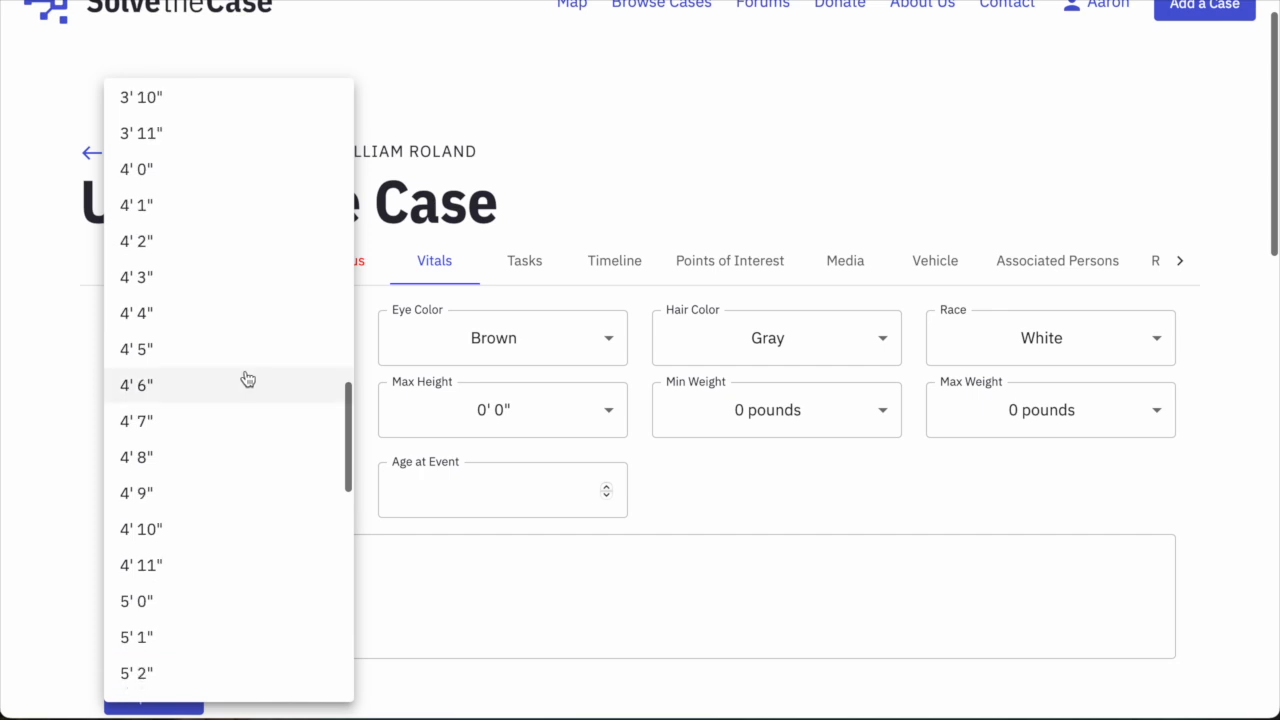
{"action": "scroll", "coordinate": [249, 378], "scroll_direction": "down", "scroll_amount": 5}
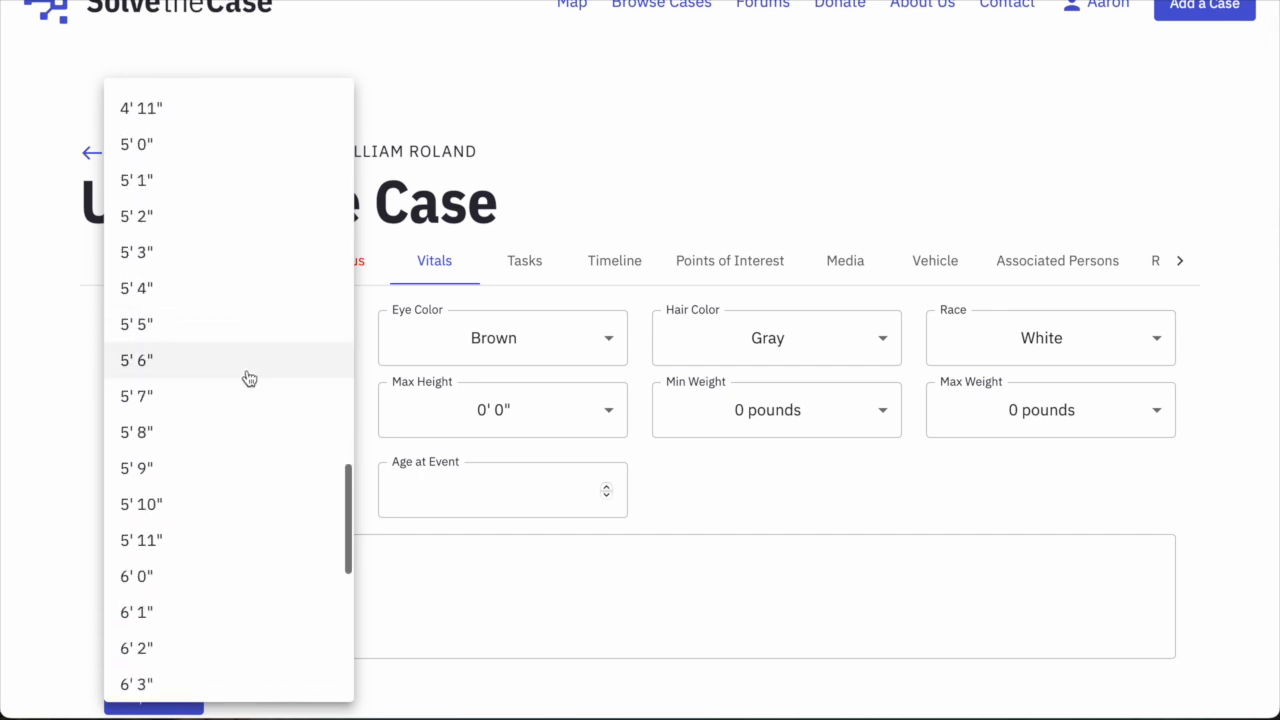
{"action": "left_click", "coordinate": [199, 496]}
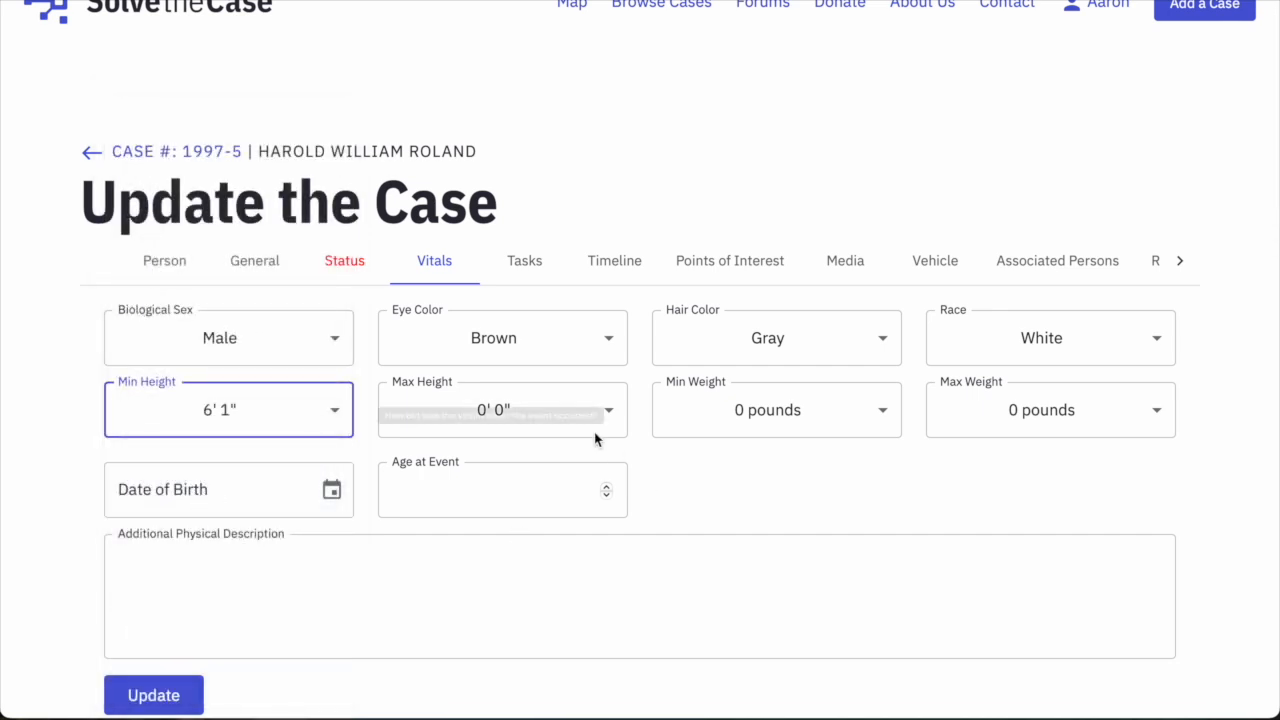
{"action": "left_click", "coordinate": [709, 479]}
{"action": "scroll", "coordinate": [720, 485], "scroll_direction": "down", "scroll_amount": 2}
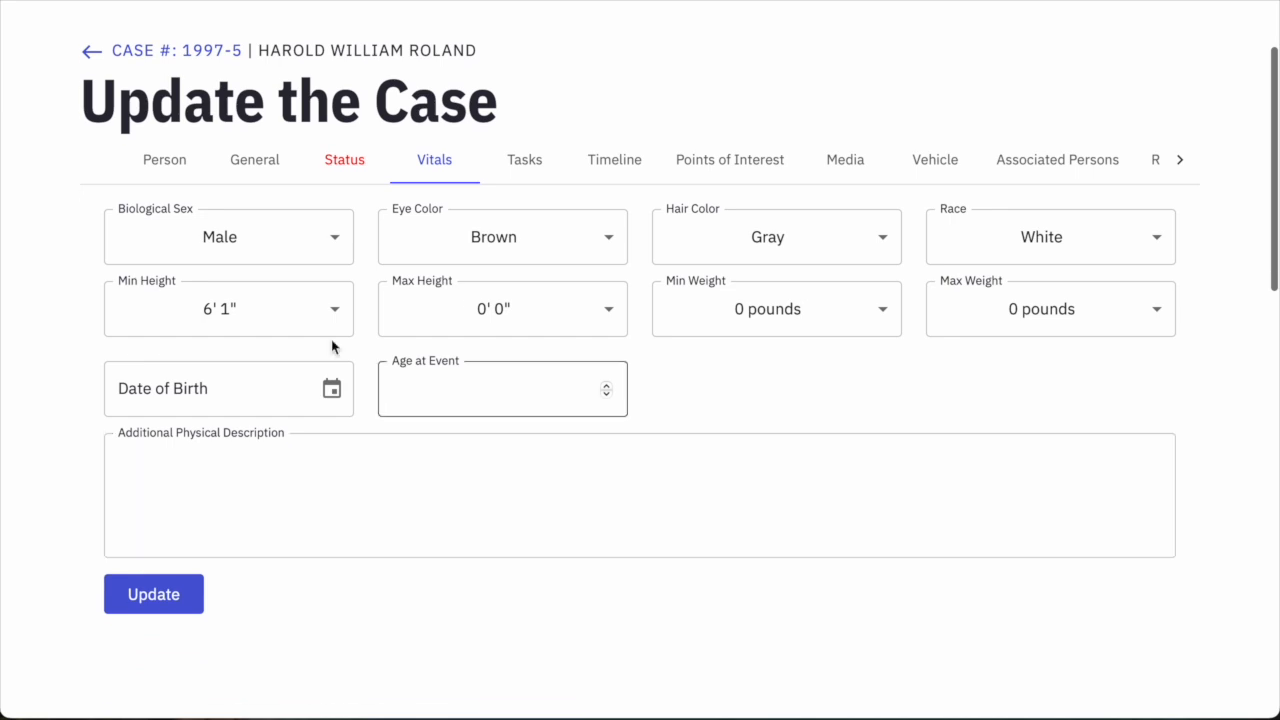
{"action": "left_click", "coordinate": [588, 309]}
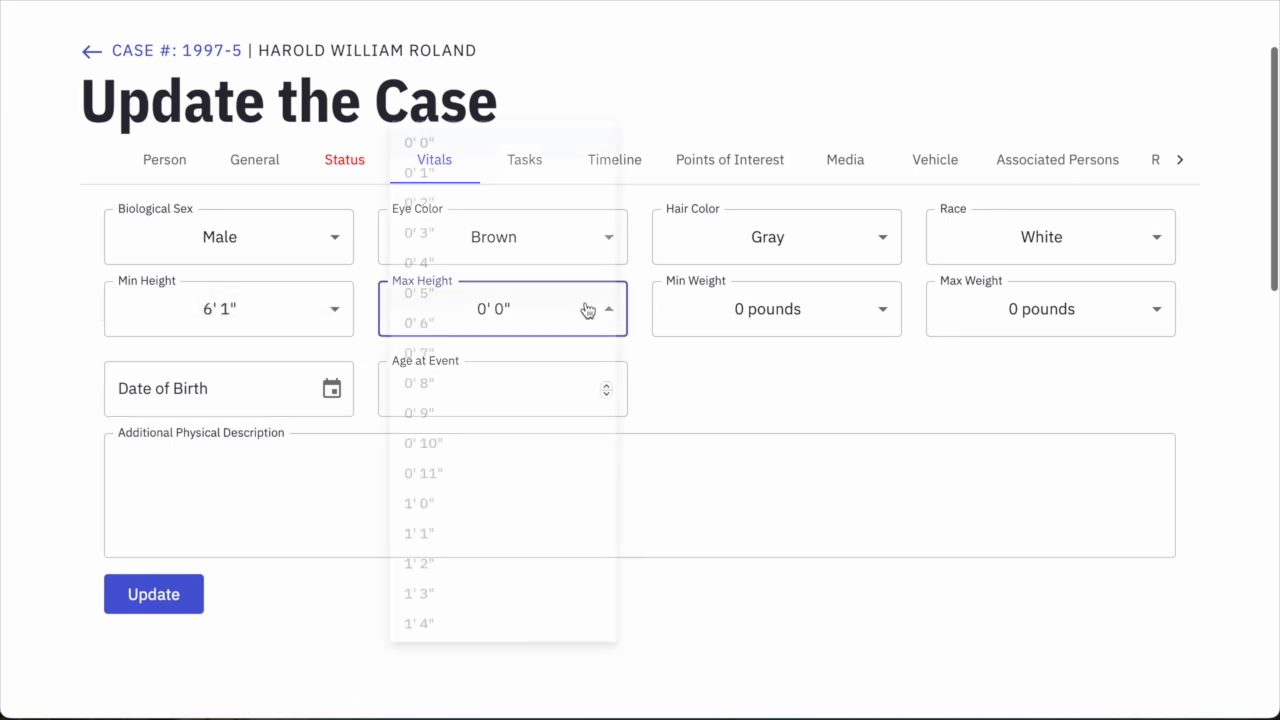
{"action": "scroll", "coordinate": [500, 360], "scroll_direction": "down", "scroll_amount": 15}
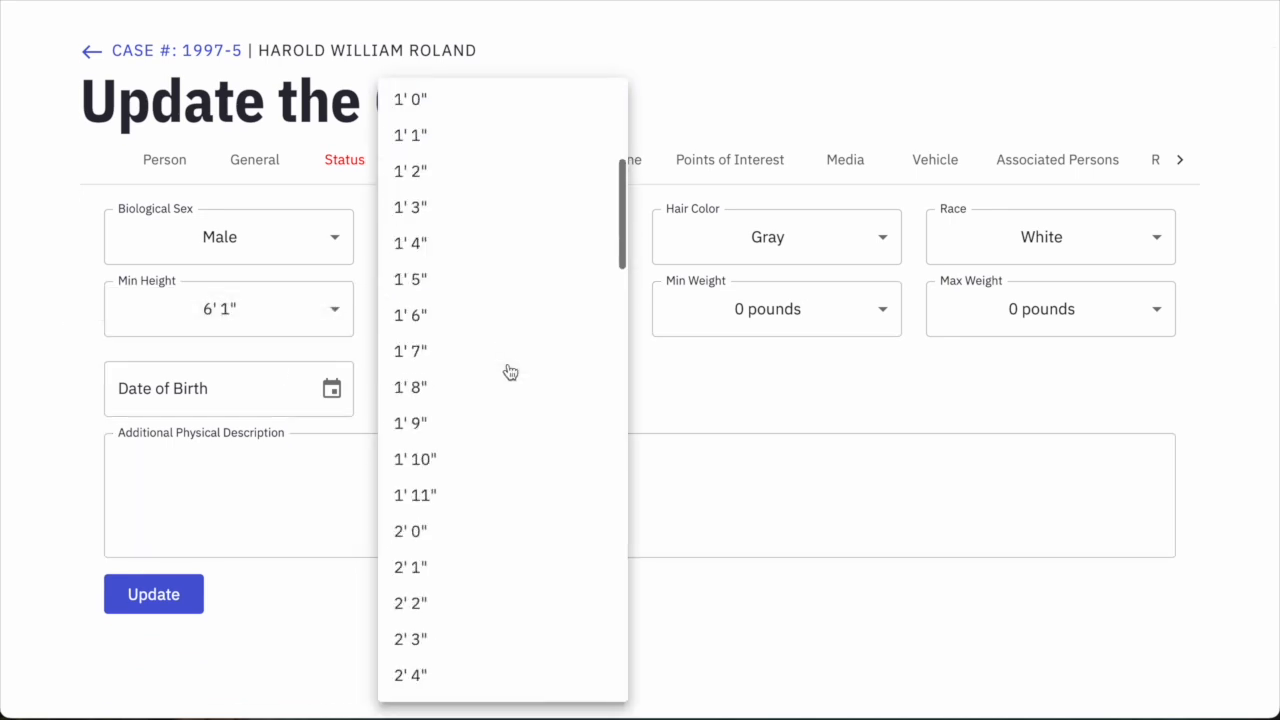
{"action": "scroll", "coordinate": [504, 366], "scroll_direction": "down", "scroll_amount": 5}
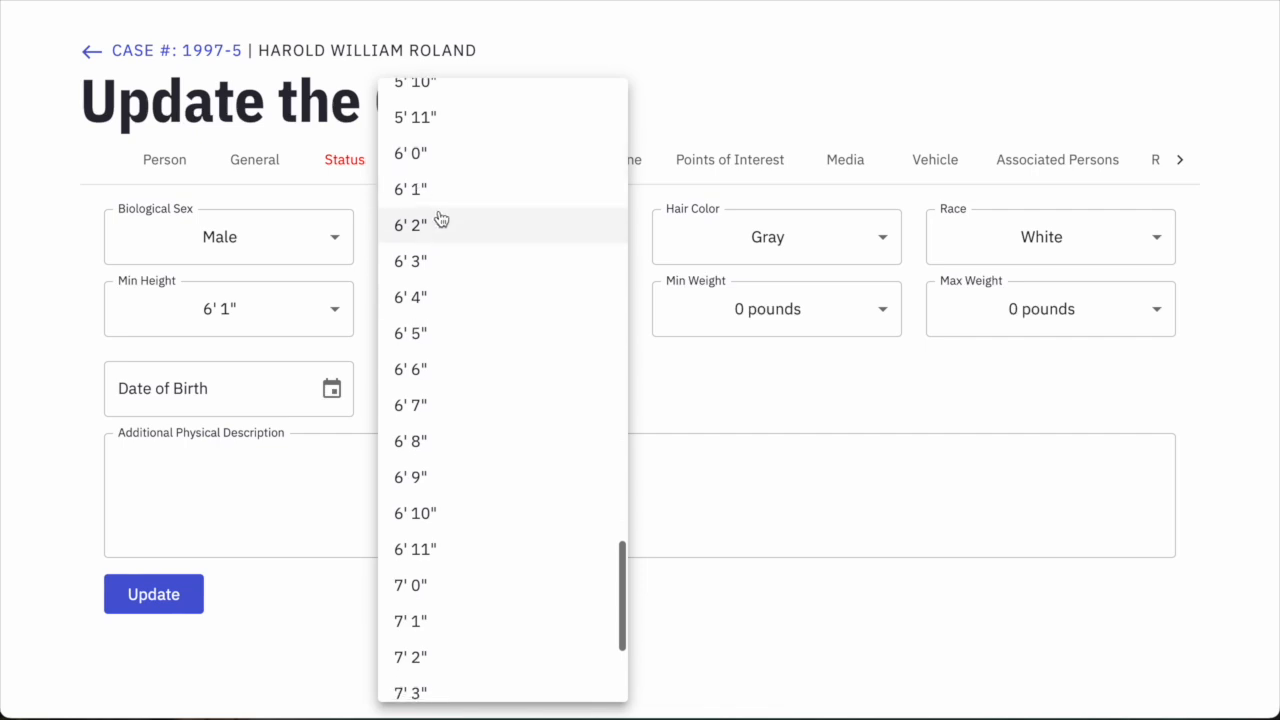
{"action": "left_click", "coordinate": [437, 220]}
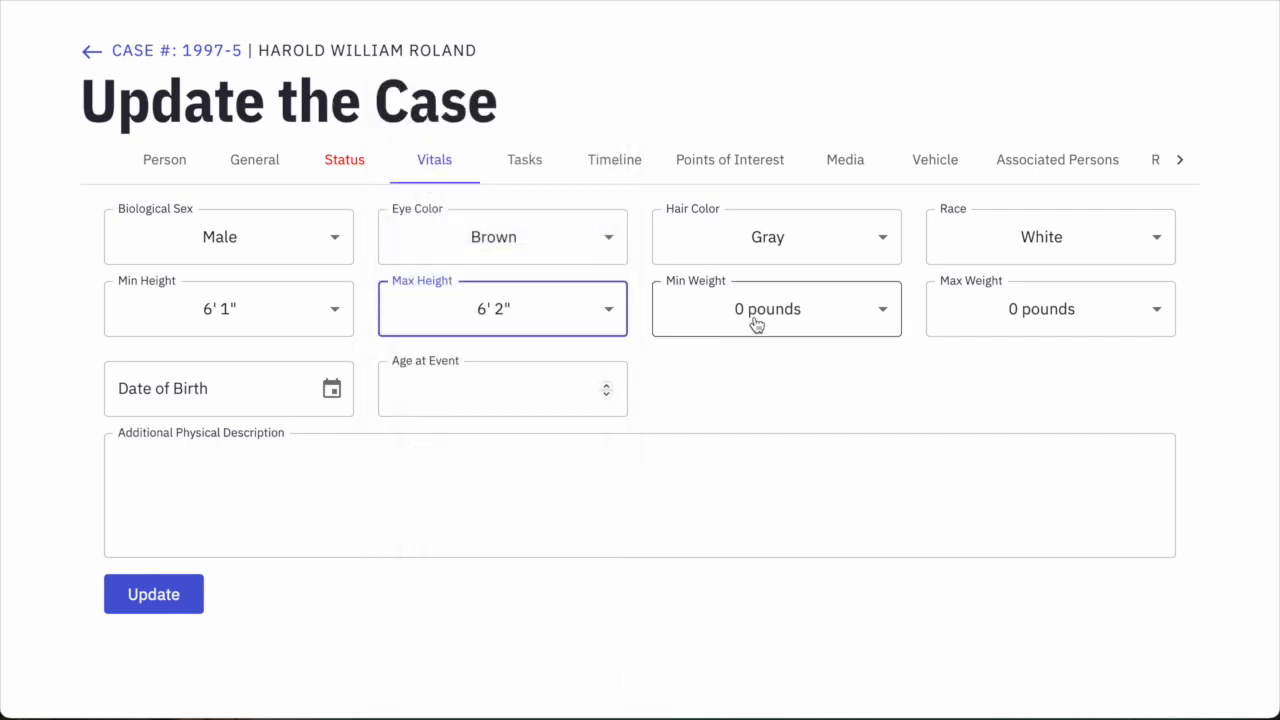
Set the weight range to a minimum of 250 and a maximum of 260 pounds.
{"action": "left_click", "coordinate": [789, 309]}
{"action": "scroll", "coordinate": [794, 337], "scroll_direction": "down", "scroll_amount": 20}
{"action": "scroll", "coordinate": [794, 336], "scroll_direction": "down", "scroll_amount": 20}
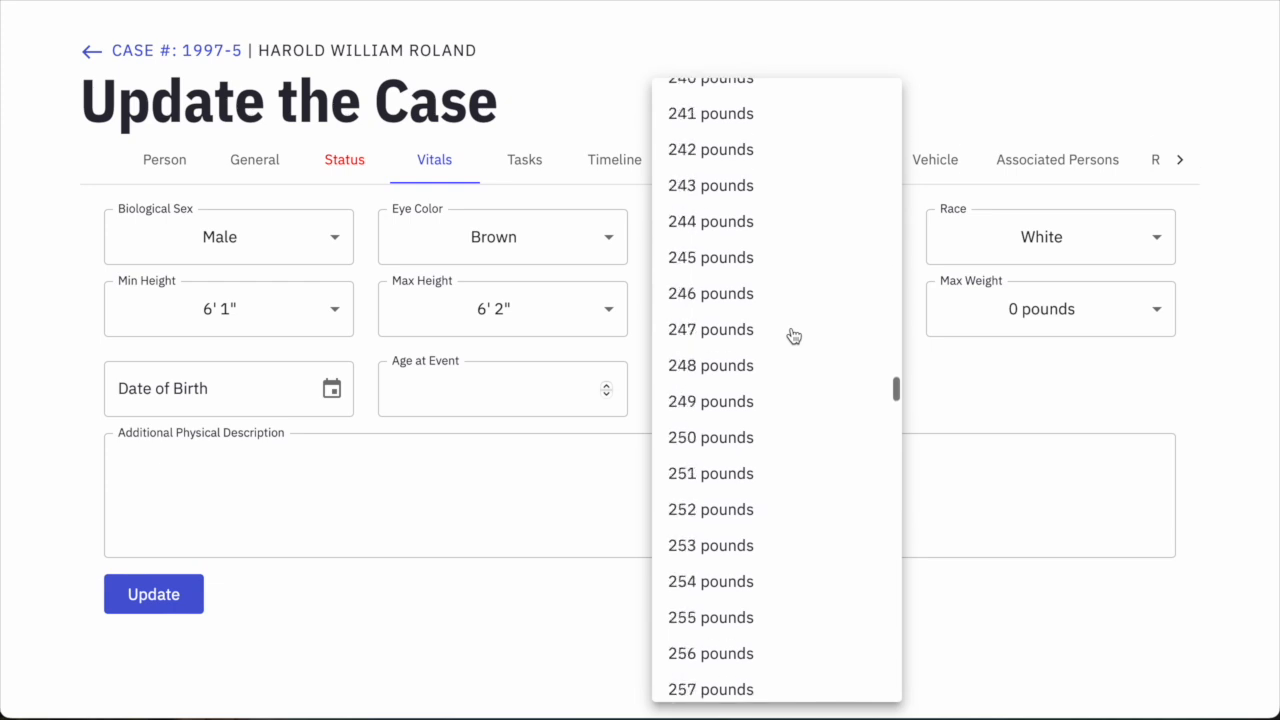
{"action": "scroll", "coordinate": [794, 336], "scroll_direction": "up", "scroll_amount": 5}
{"action": "scroll", "coordinate": [792, 335], "scroll_direction": "up", "scroll_amount": 2}
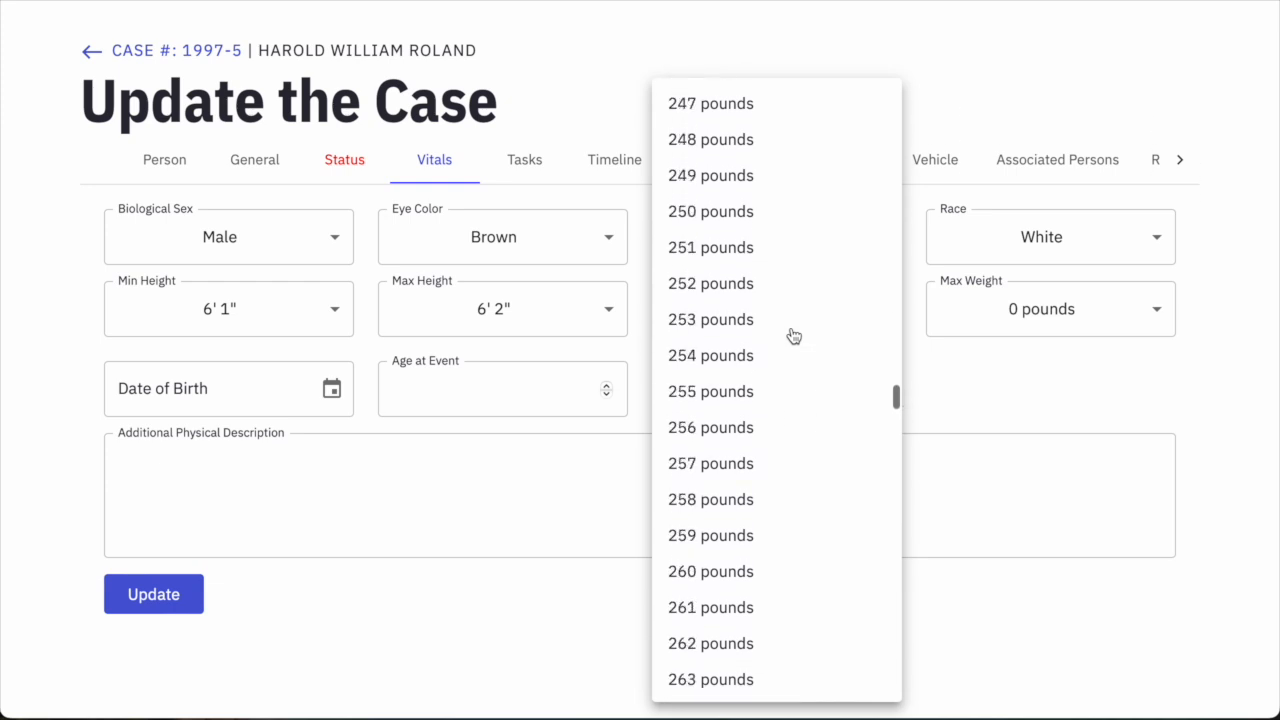
{"action": "left_click", "coordinate": [706, 211]}
{"action": "left_click", "coordinate": [1043, 320]}
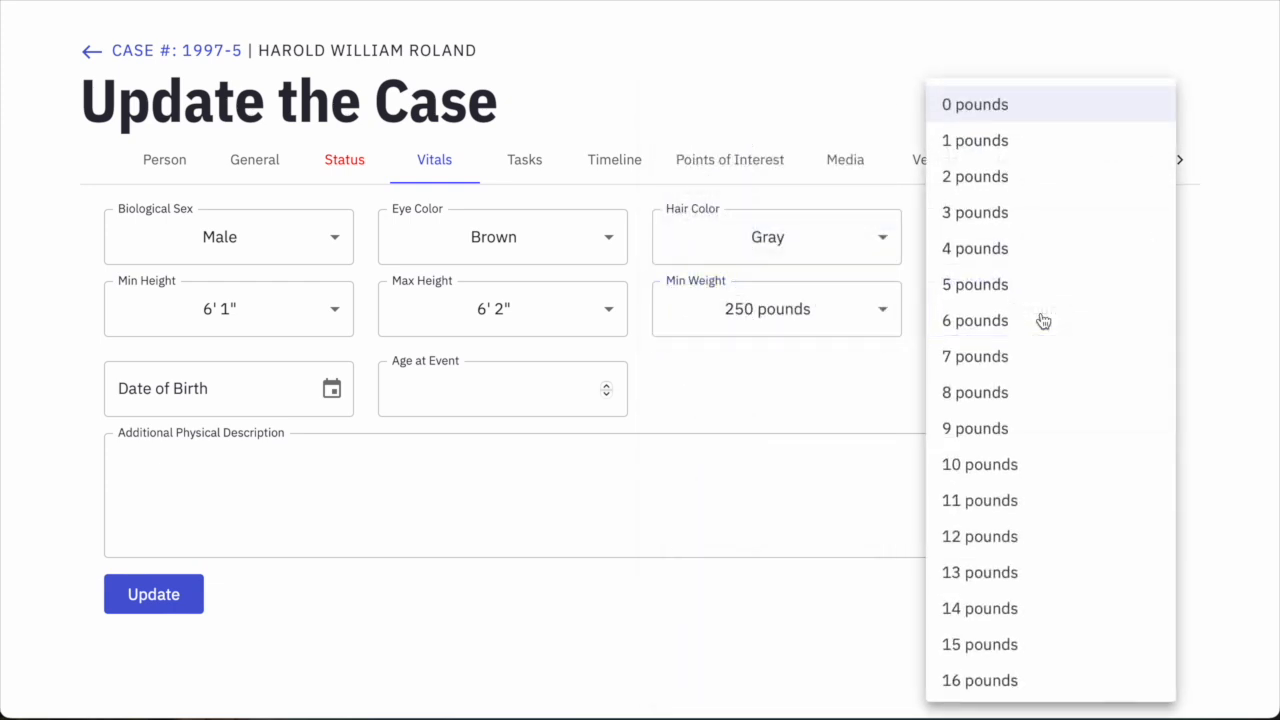
{"action": "scroll", "coordinate": [1026, 346], "scroll_direction": "down", "scroll_amount": 3}
{"action": "scroll", "coordinate": [1026, 344], "scroll_direction": "down", "scroll_amount": 20}
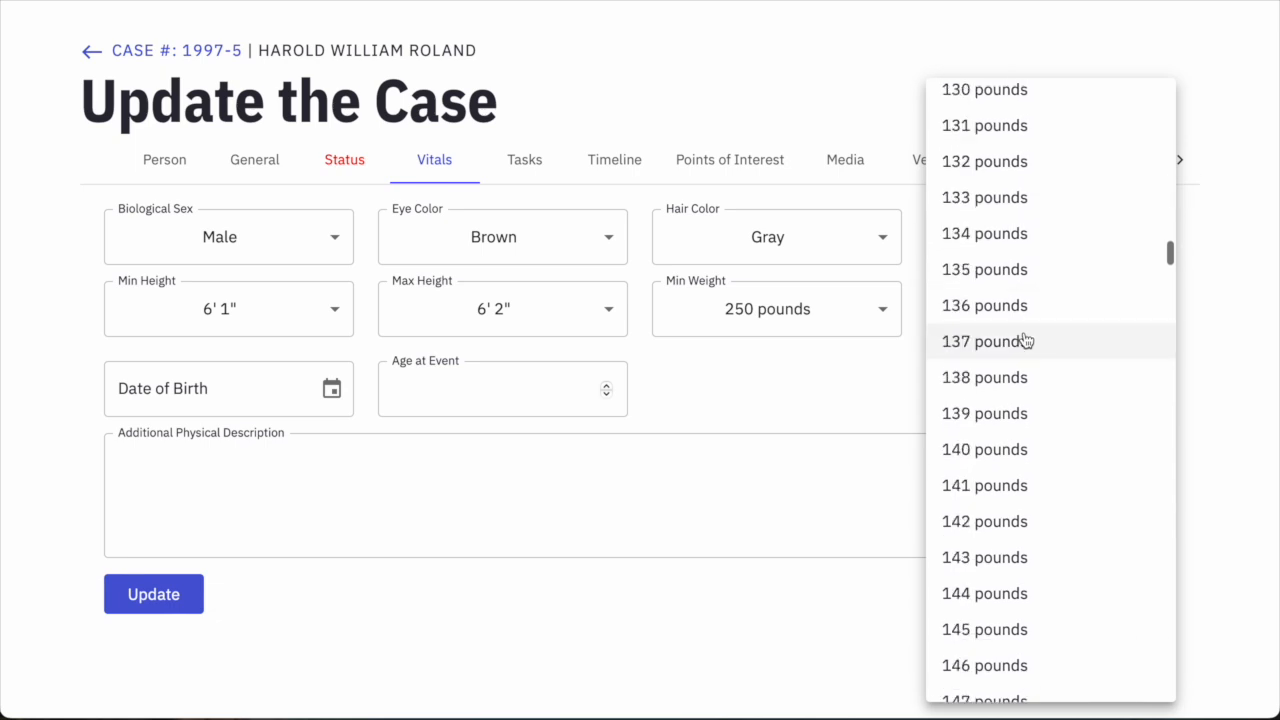
{"action": "scroll", "coordinate": [1022, 340], "scroll_direction": "down", "scroll_amount": 17}
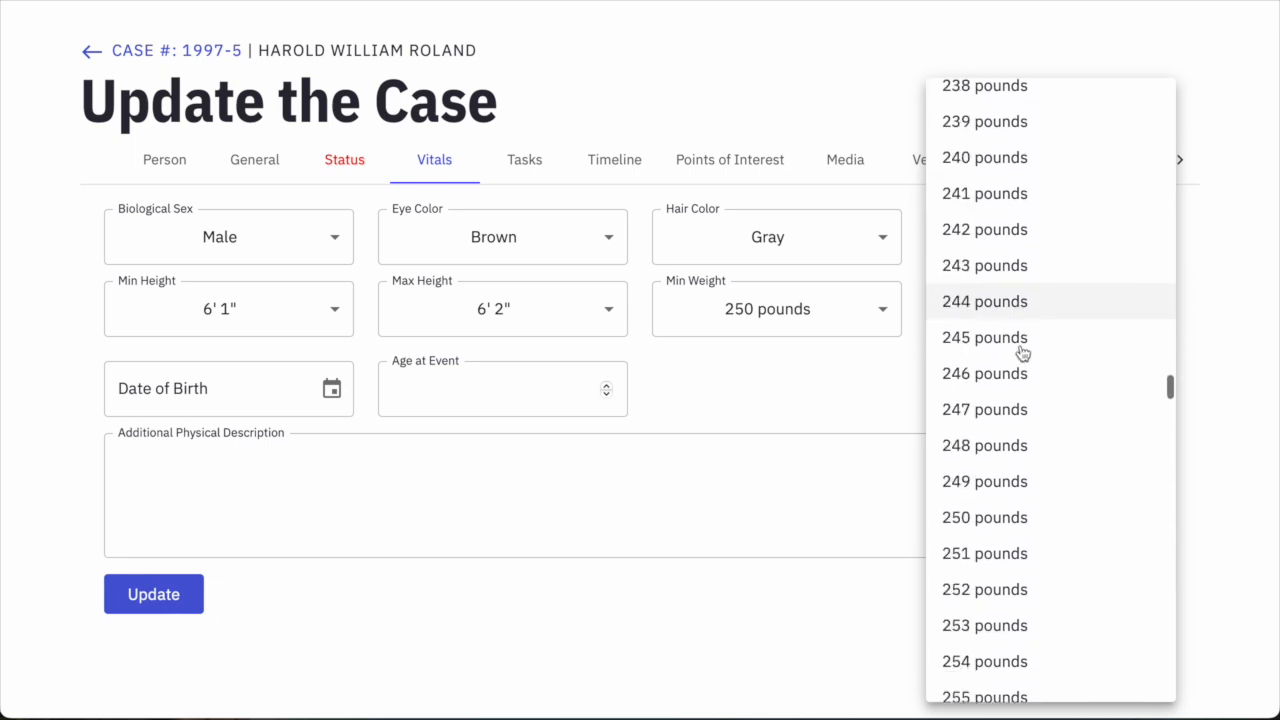
{"action": "left_click", "coordinate": [944, 555]}
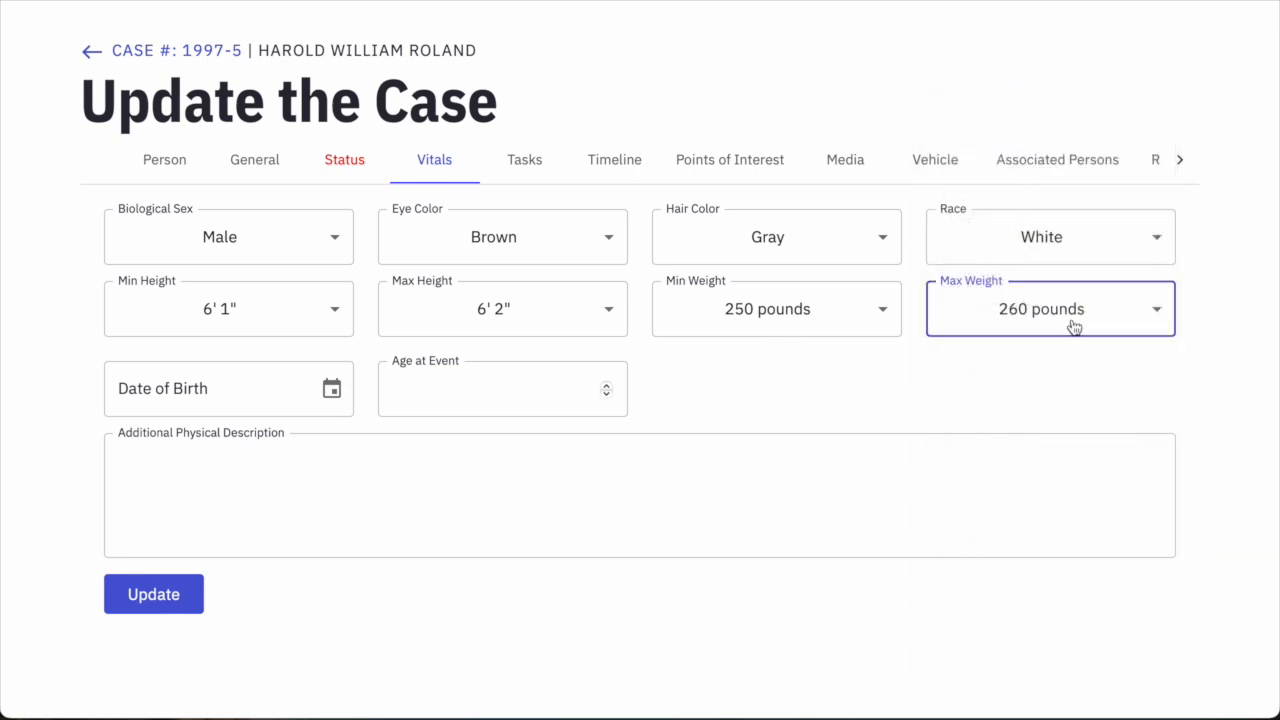
{"action": "left_click", "coordinate": [136, 395]}
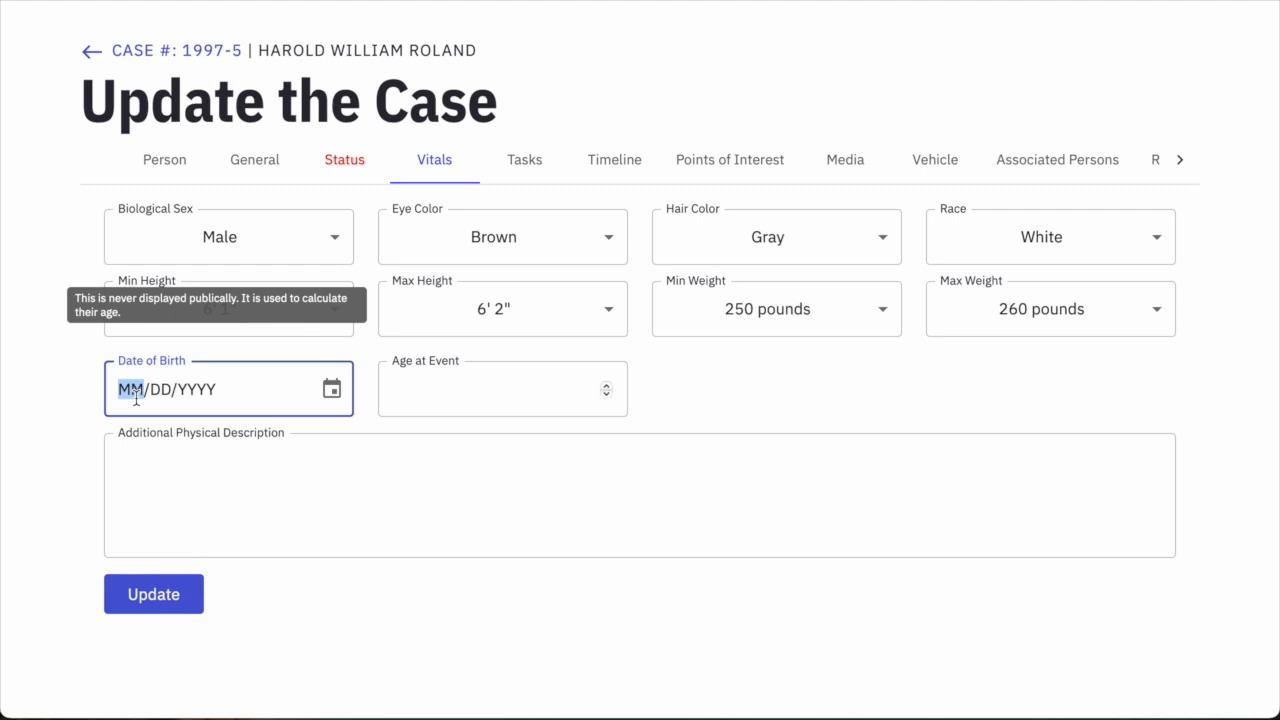
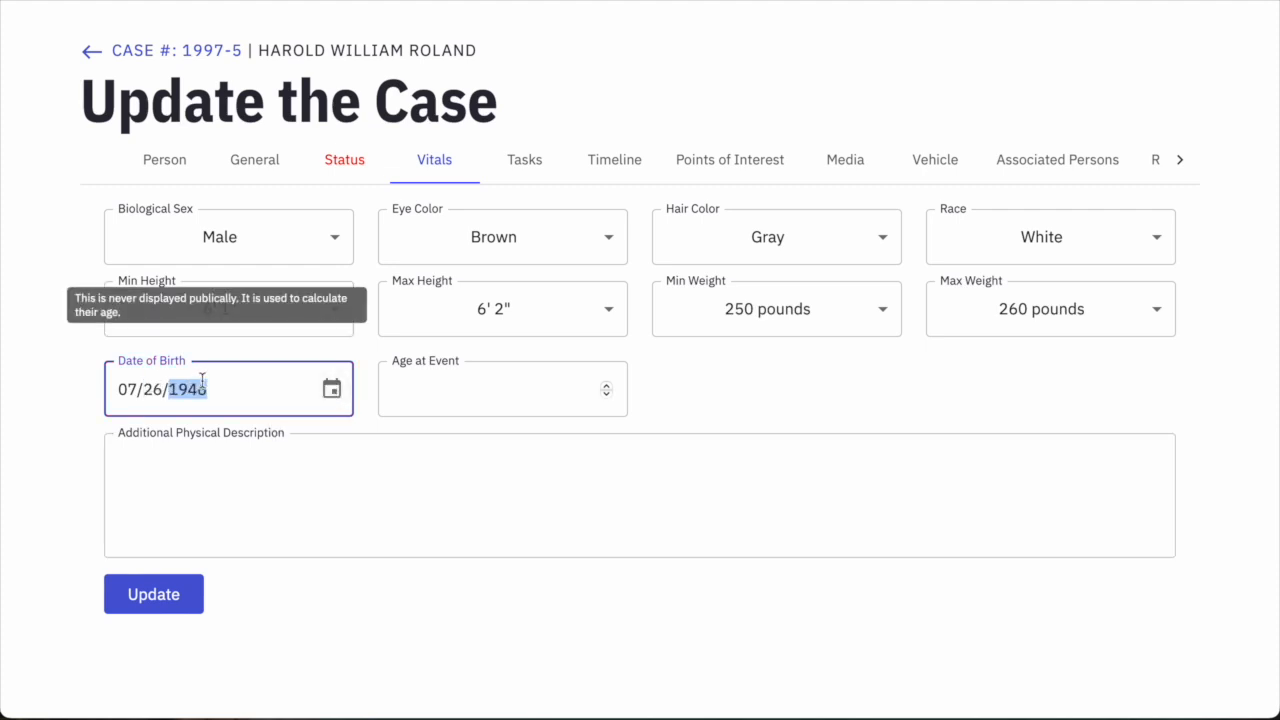
{"action": "left_click", "coordinate": [406, 387]}
{"action": "left_click", "coordinate": [457, 471]}
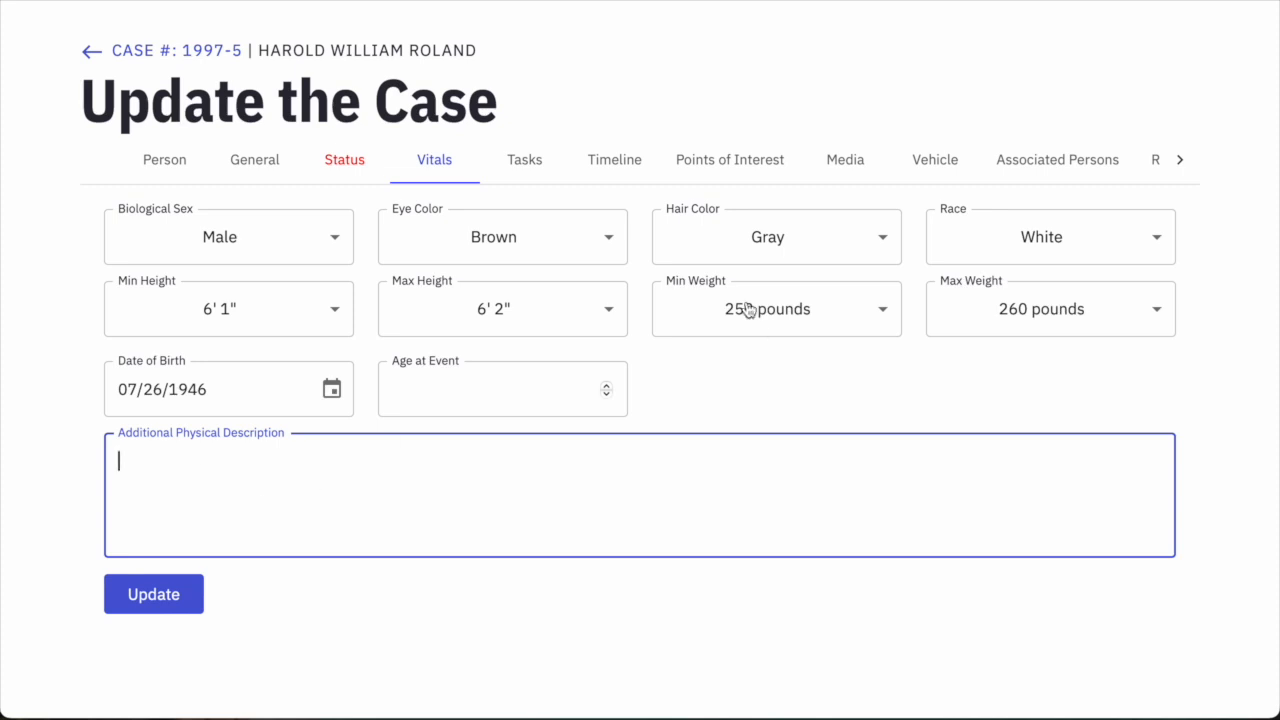
{"action": "mouse_move", "coordinate": [500, 403]}
{"action": "left_click", "coordinate": [155, 603]}
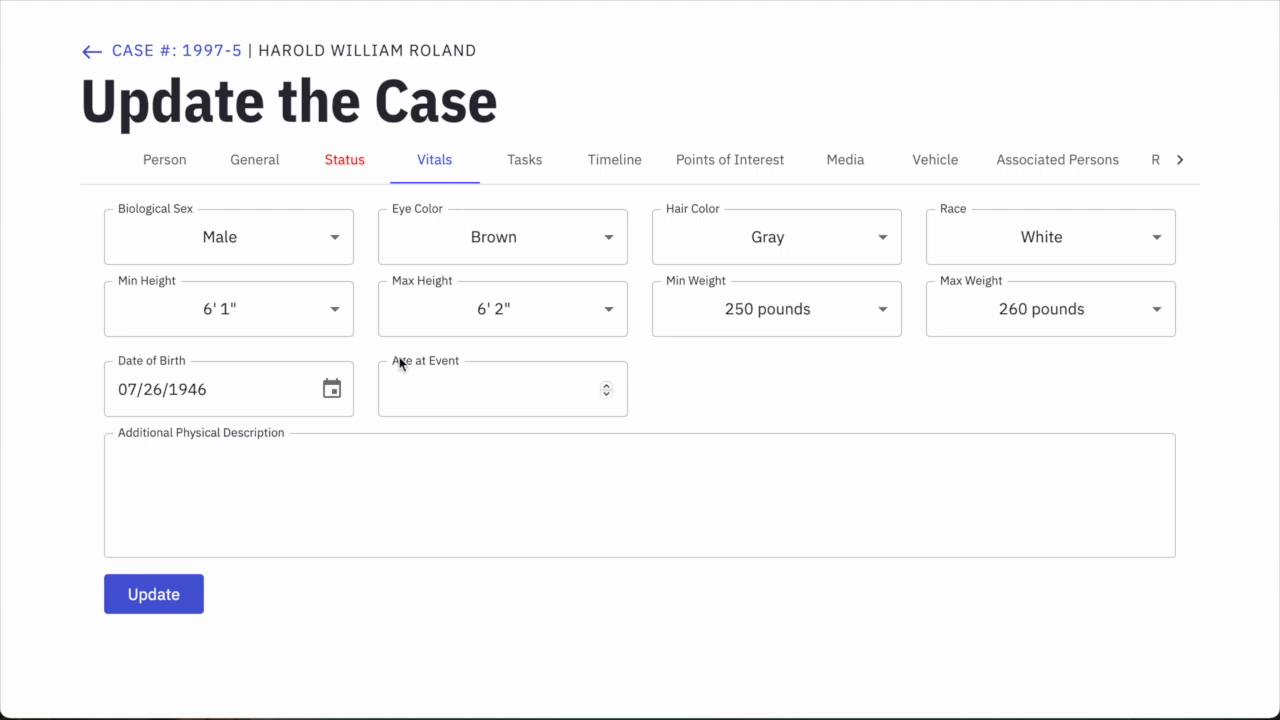
Enter an age at event of 51 and update the vitals again.
{"action": "left_click", "coordinate": [425, 375]}
{"action": "type", "text": "51"}
{"action": "left_click", "coordinate": [158, 594]}
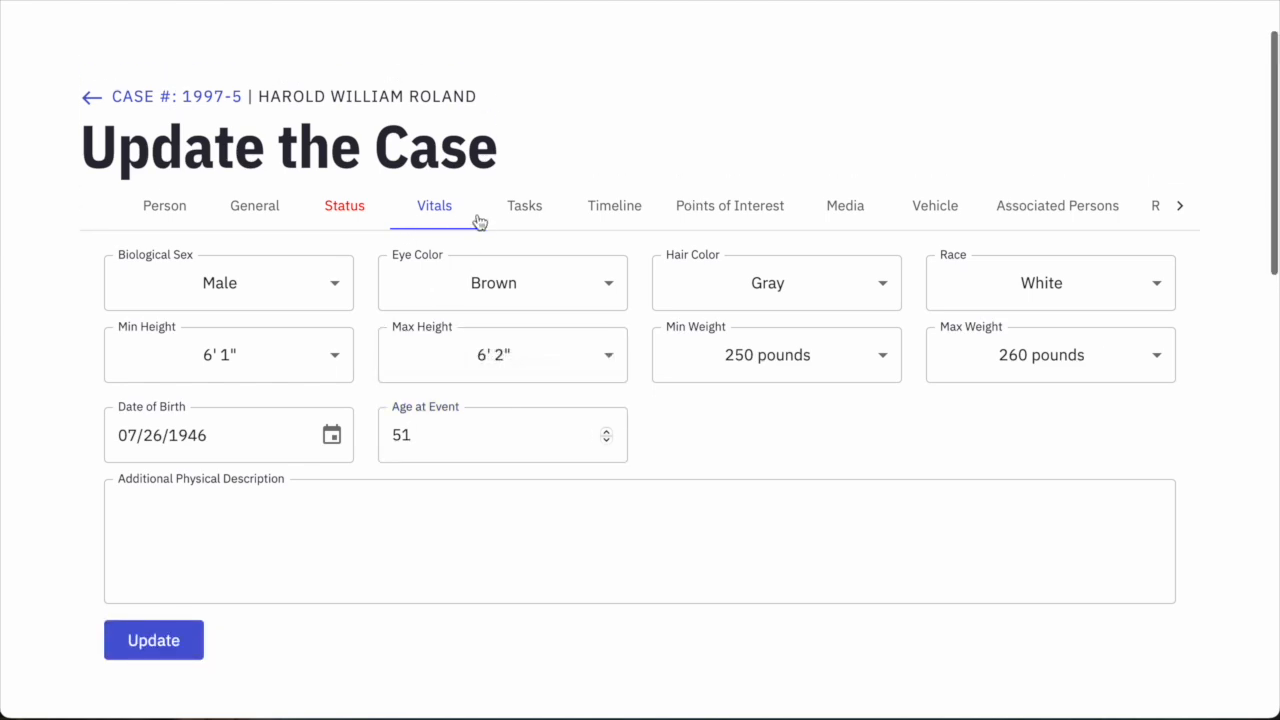
{"action": "scroll", "coordinate": [552, 234], "scroll_direction": "down", "scroll_amount": 1}
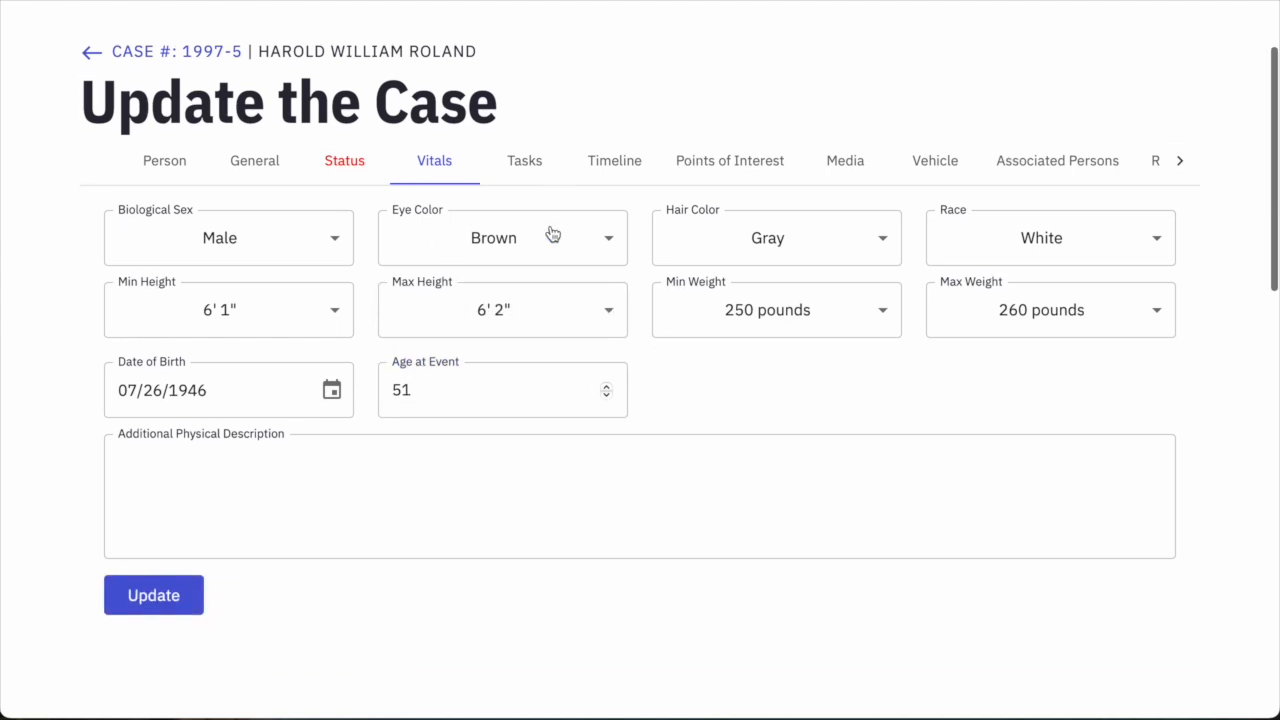
In the task list, mark the NCIC Entry task completed and save it.
{"action": "left_click", "coordinate": [532, 163]}
{"action": "scroll", "coordinate": [521, 245], "scroll_direction": "down", "scroll_amount": 2}
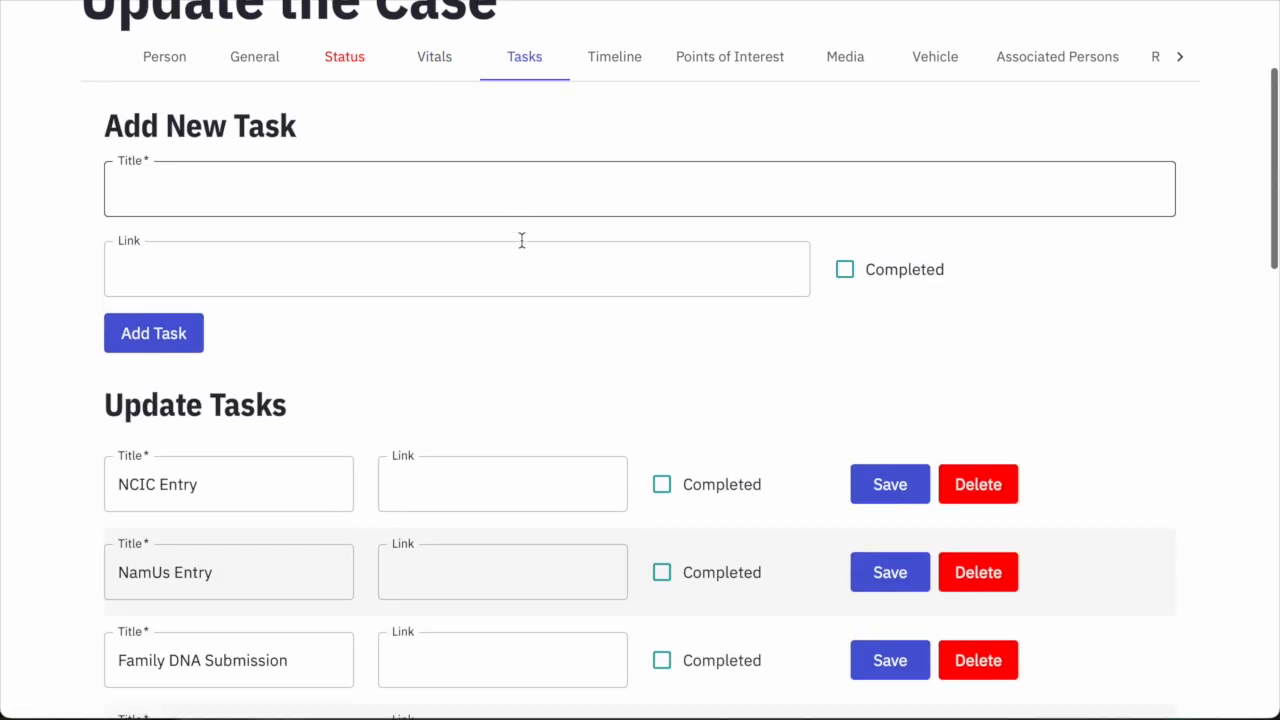
{"action": "scroll", "coordinate": [635, 270], "scroll_direction": "down", "scroll_amount": 6}
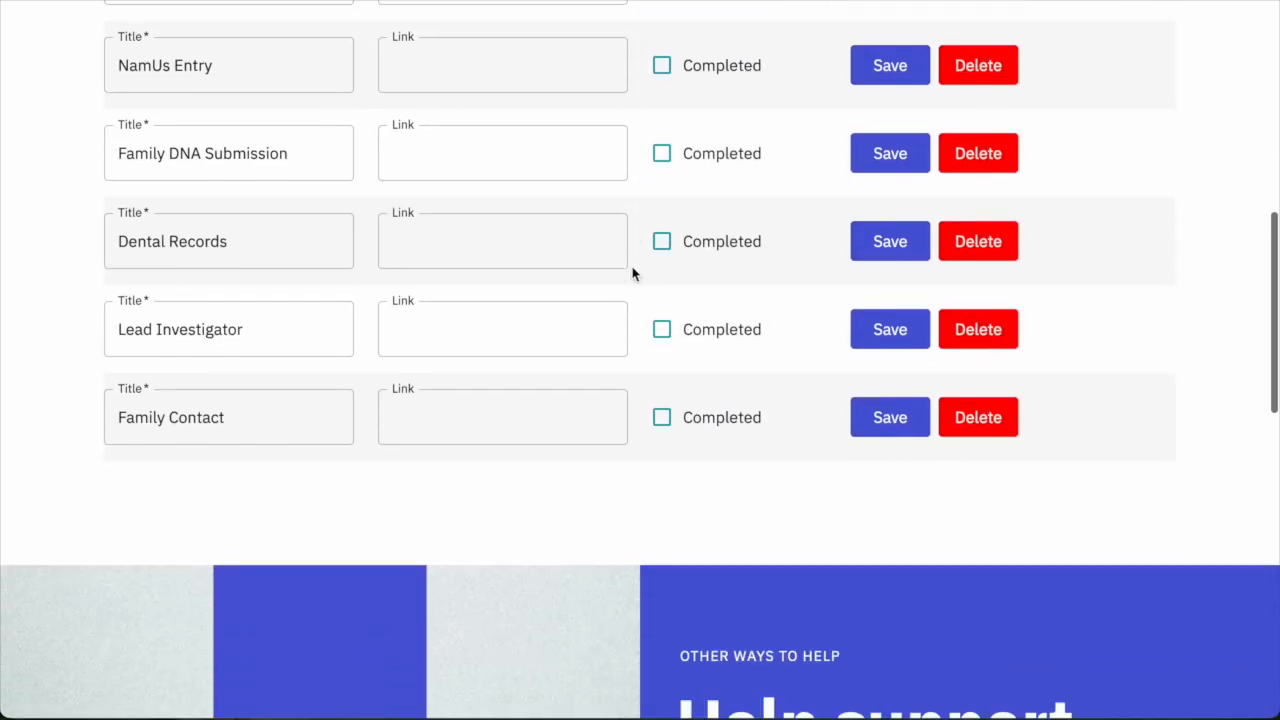
{"action": "scroll", "coordinate": [632, 272], "scroll_direction": "up", "scroll_amount": 2}
{"action": "scroll", "coordinate": [632, 272], "scroll_direction": "up", "scroll_amount": 1}
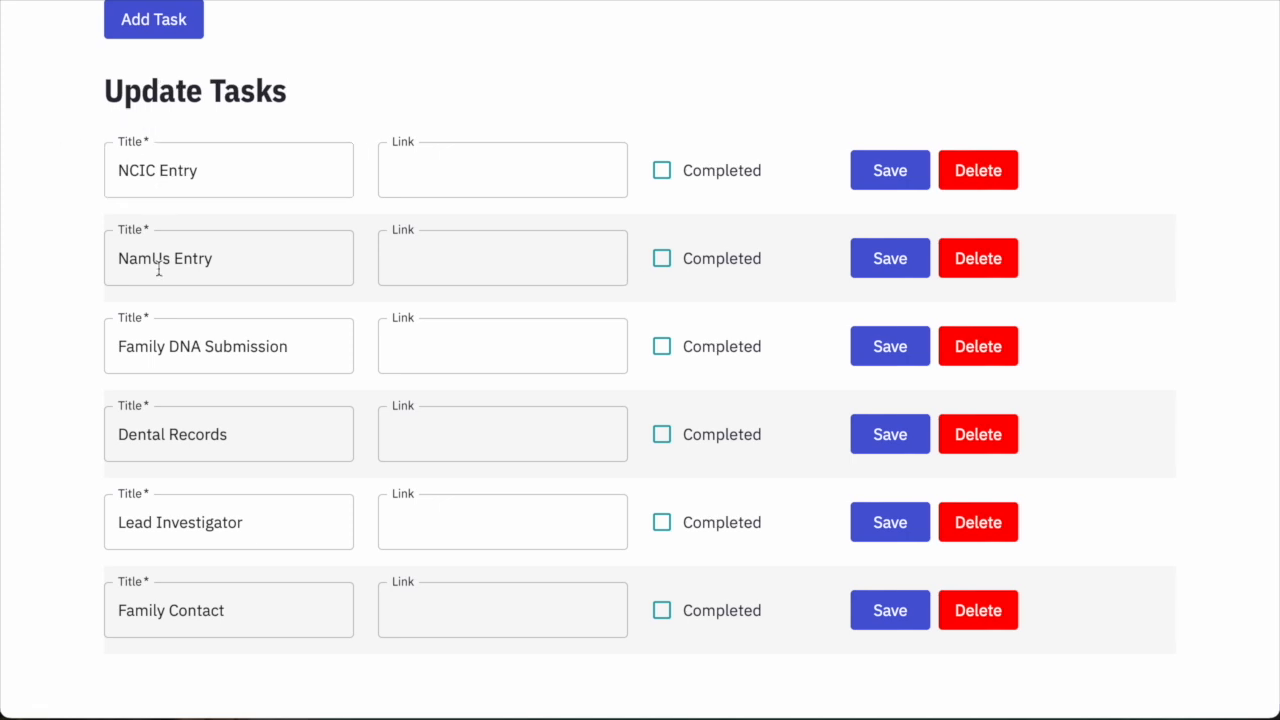
{"action": "left_click", "coordinate": [194, 168]}
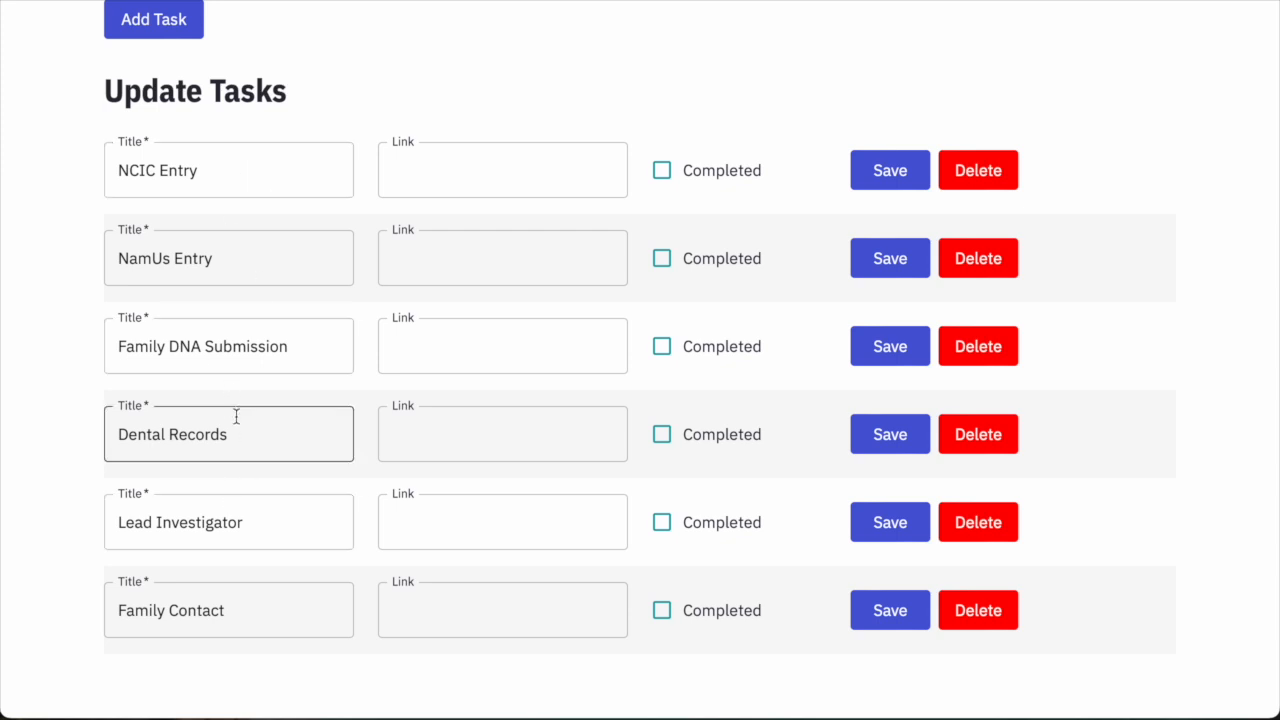
{"action": "scroll", "coordinate": [237, 420], "scroll_direction": "down", "scroll_amount": 2}
{"action": "scroll", "coordinate": [237, 420], "scroll_direction": "up", "scroll_amount": 2}
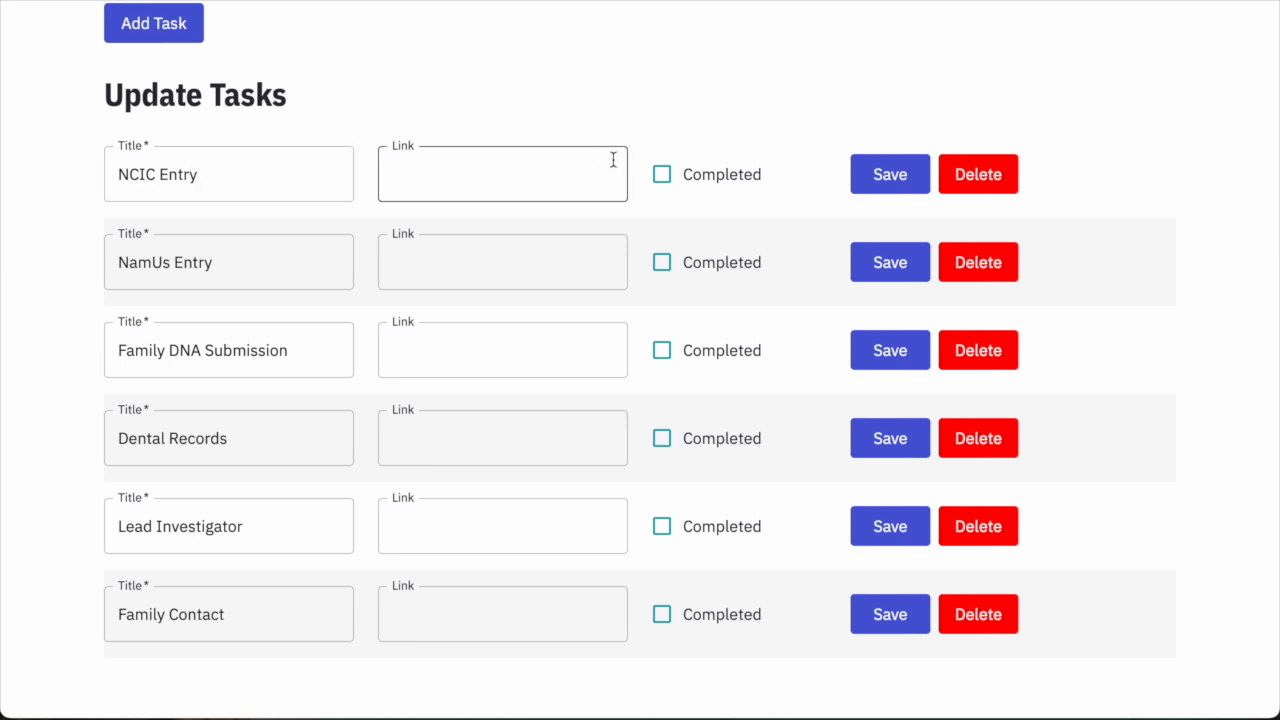
{"action": "left_click", "coordinate": [660, 175]}
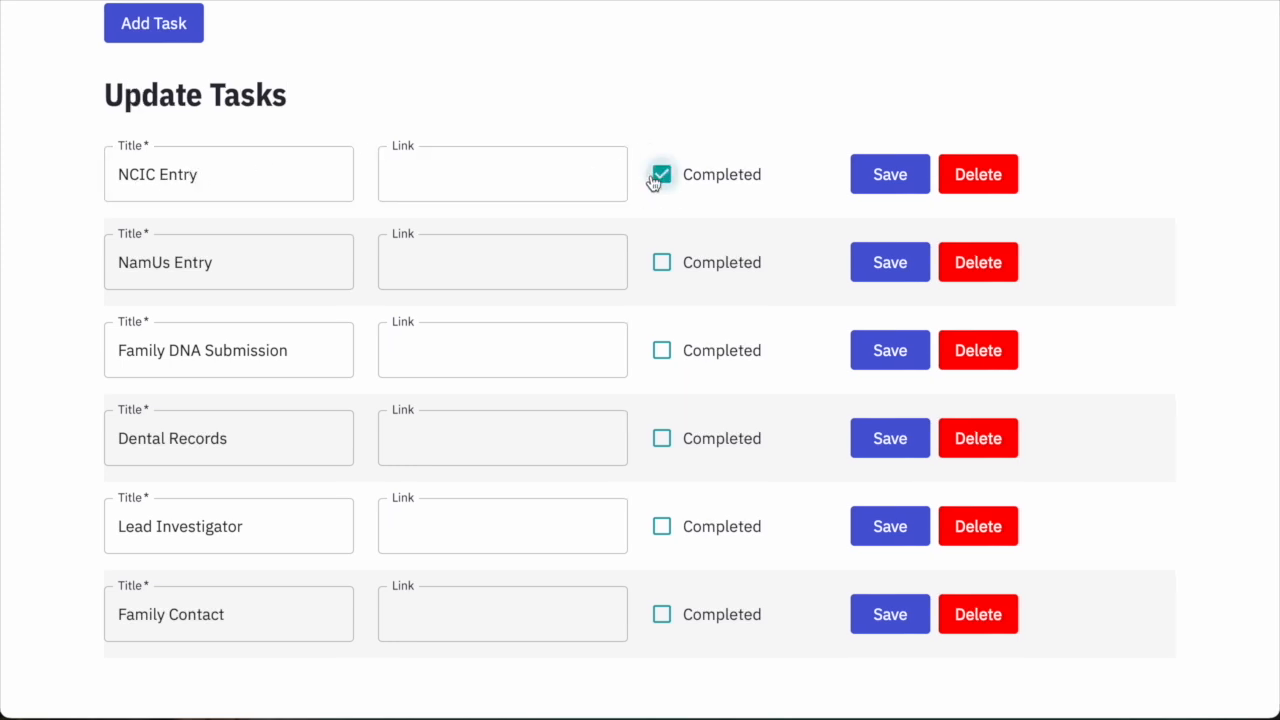
{"action": "left_click", "coordinate": [884, 176]}
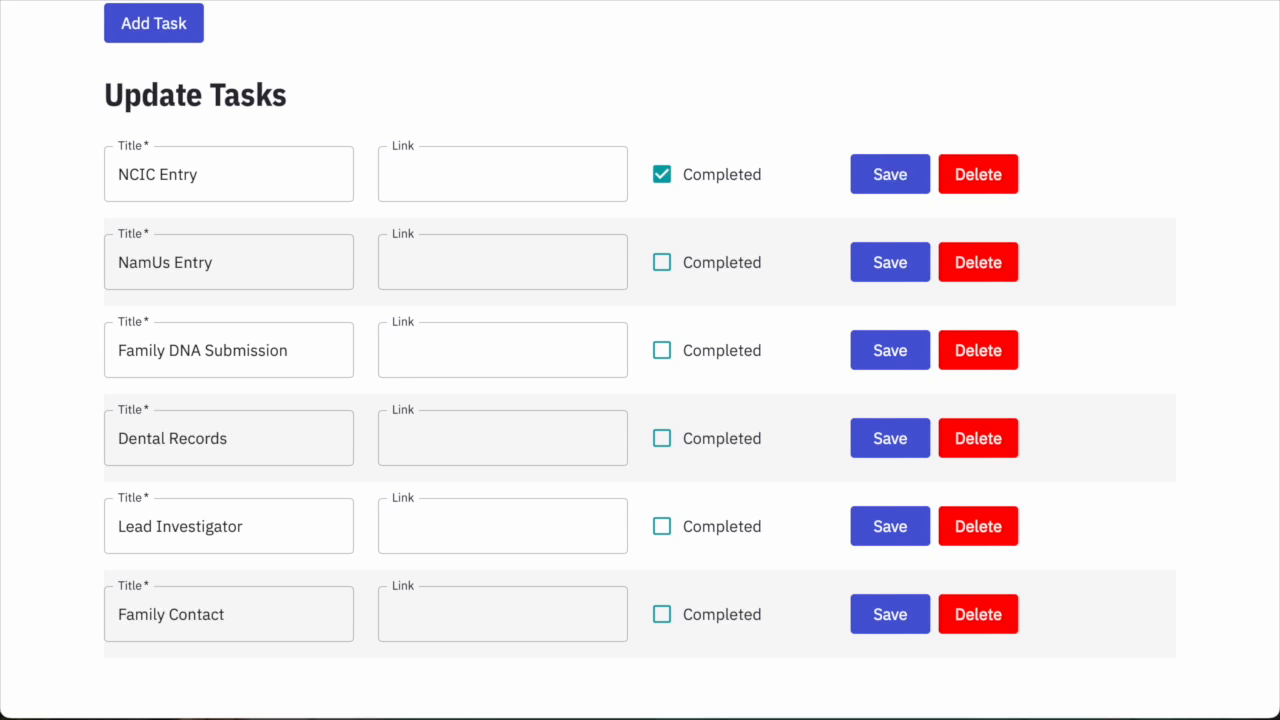
Paste the Texas DPS cold case URL into NCIC Entry's Link field and save it.
{"action": "left_click", "coordinate": [494, 178]}
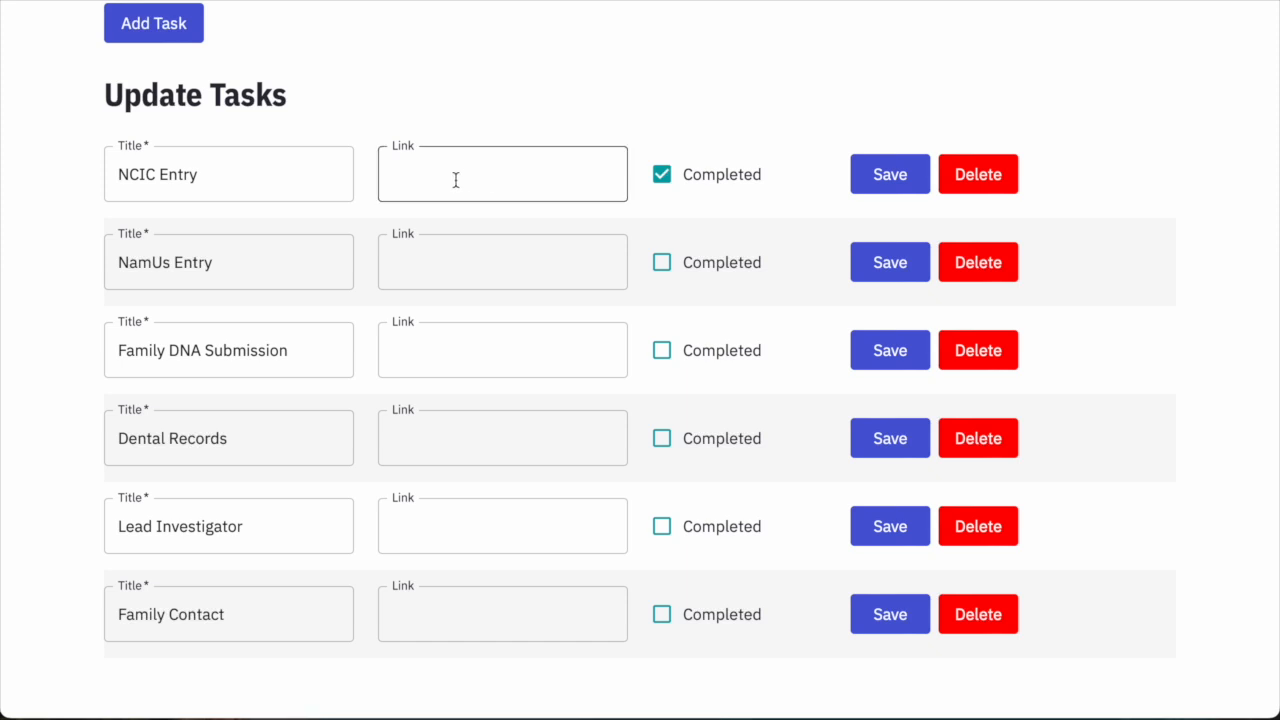
{"action": "key", "text": "ctrl+v"}
{"action": "key", "text": "ctrl+a"}
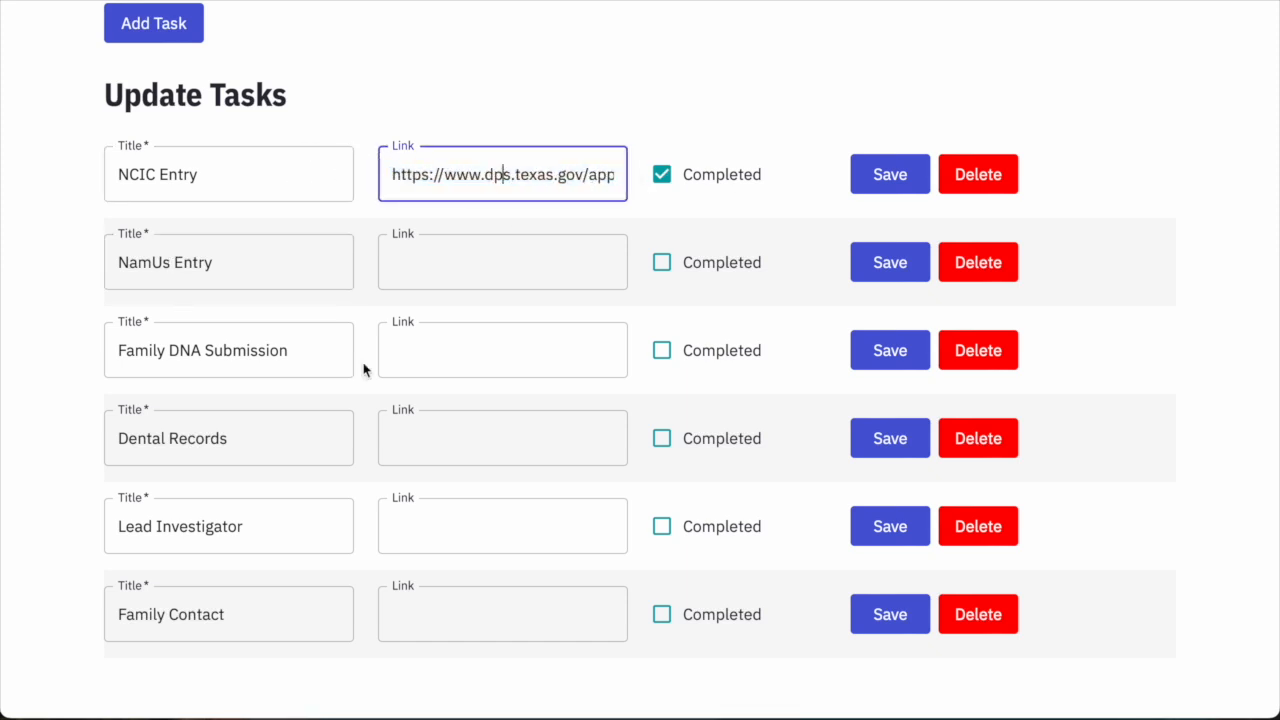
{"action": "left_click", "coordinate": [864, 183]}
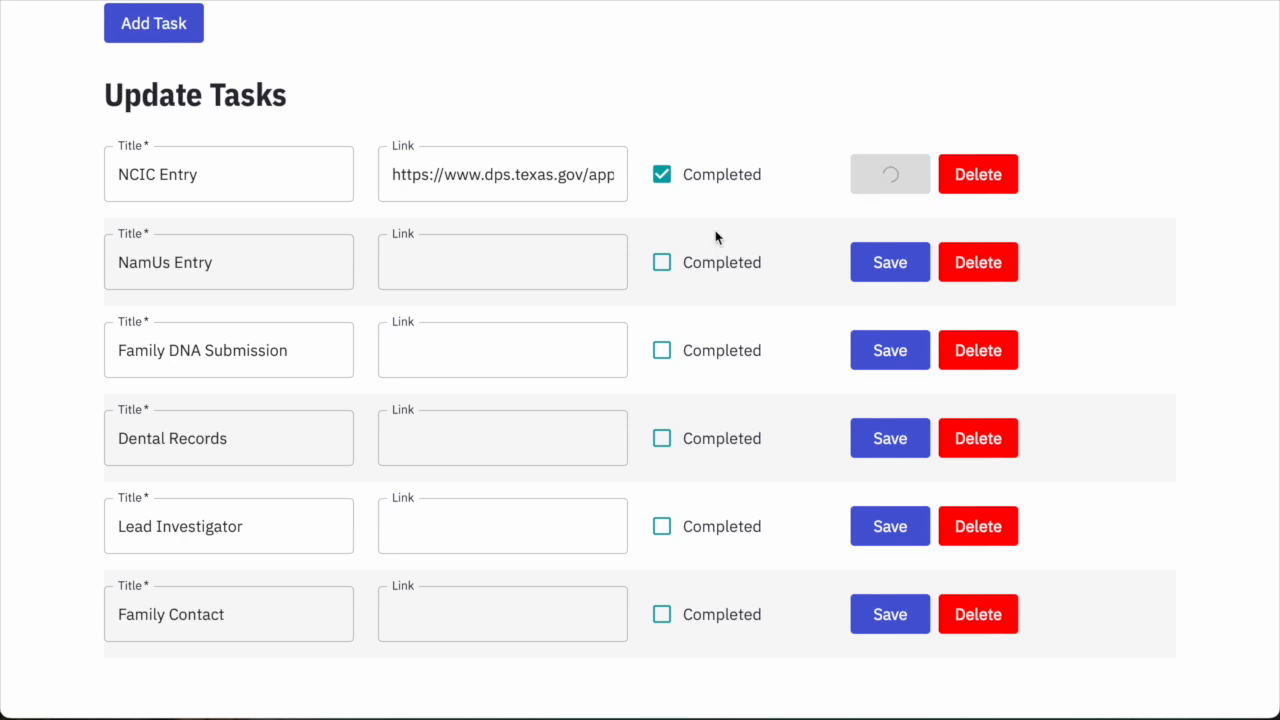
{"action": "scroll", "coordinate": [703, 258], "scroll_direction": "up", "scroll_amount": 3}
{"action": "left_click", "coordinate": [157, 171]}
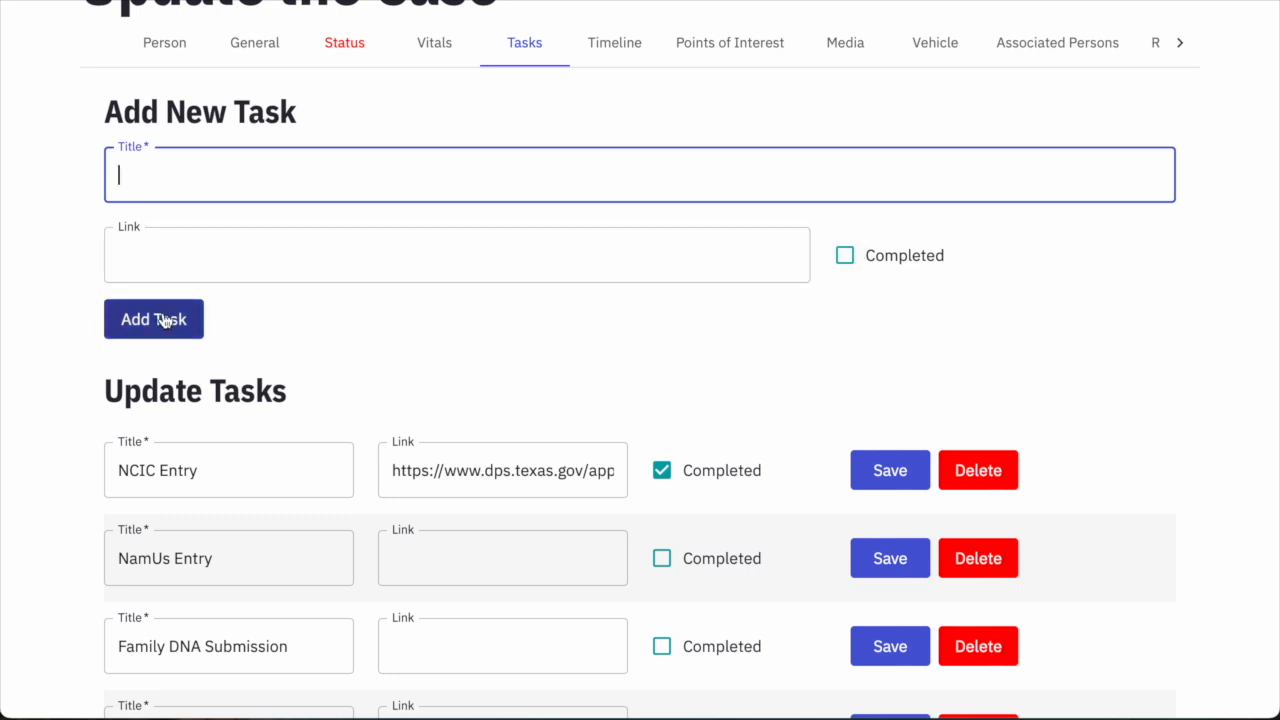
Mark NamUs Entry completed, paste the NamUs case URL into its link and save.
{"action": "scroll", "coordinate": [170, 315], "scroll_direction": "down", "scroll_amount": 3}
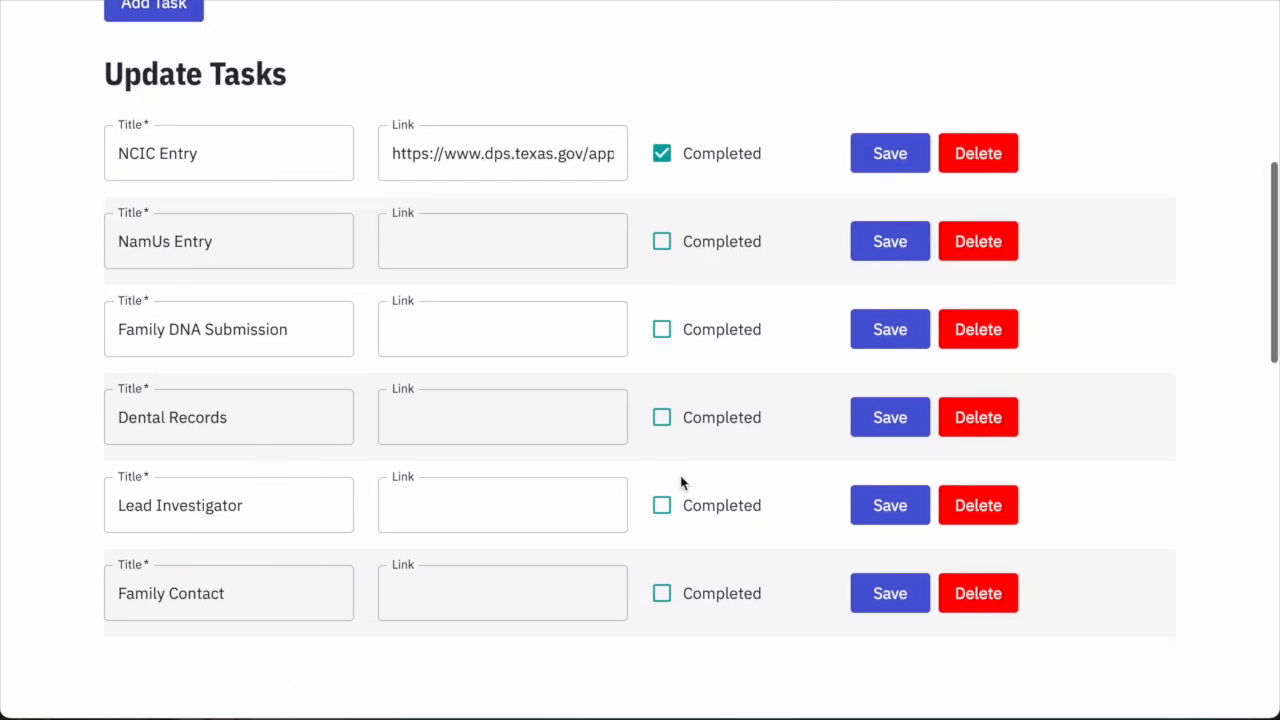
{"action": "left_click", "coordinate": [662, 250]}
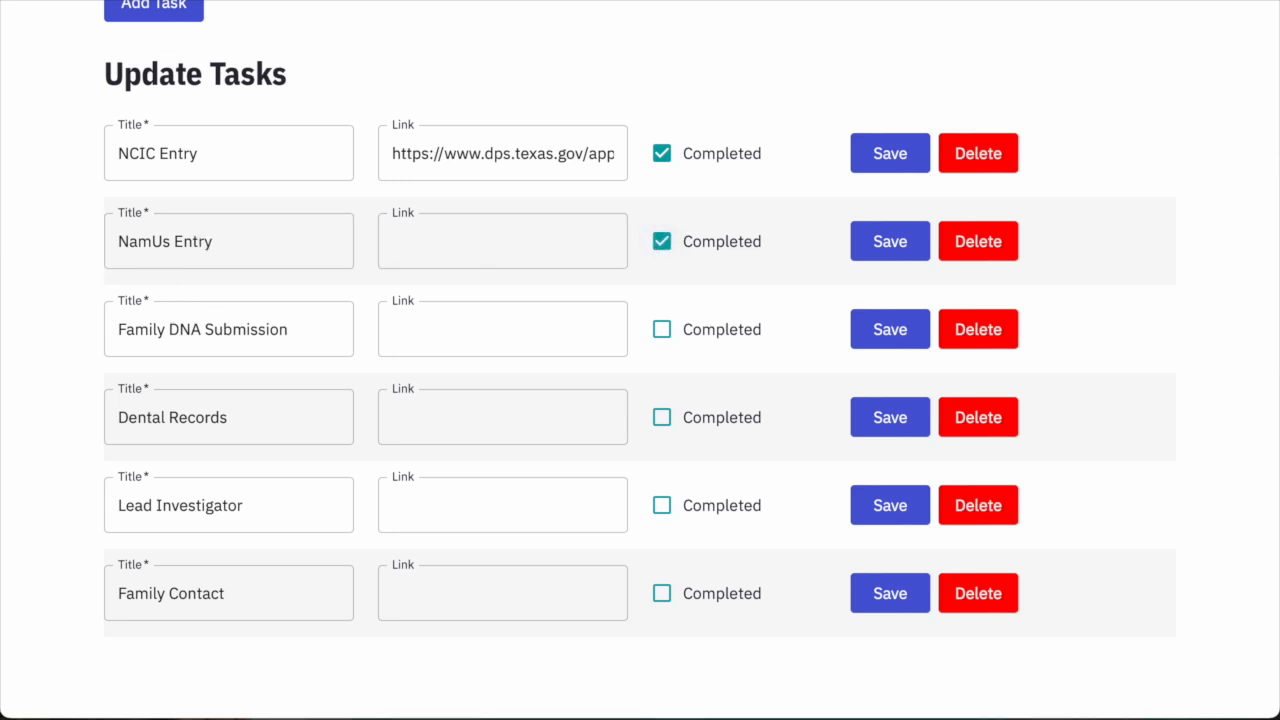
{"action": "left_click", "coordinate": [489, 241]}
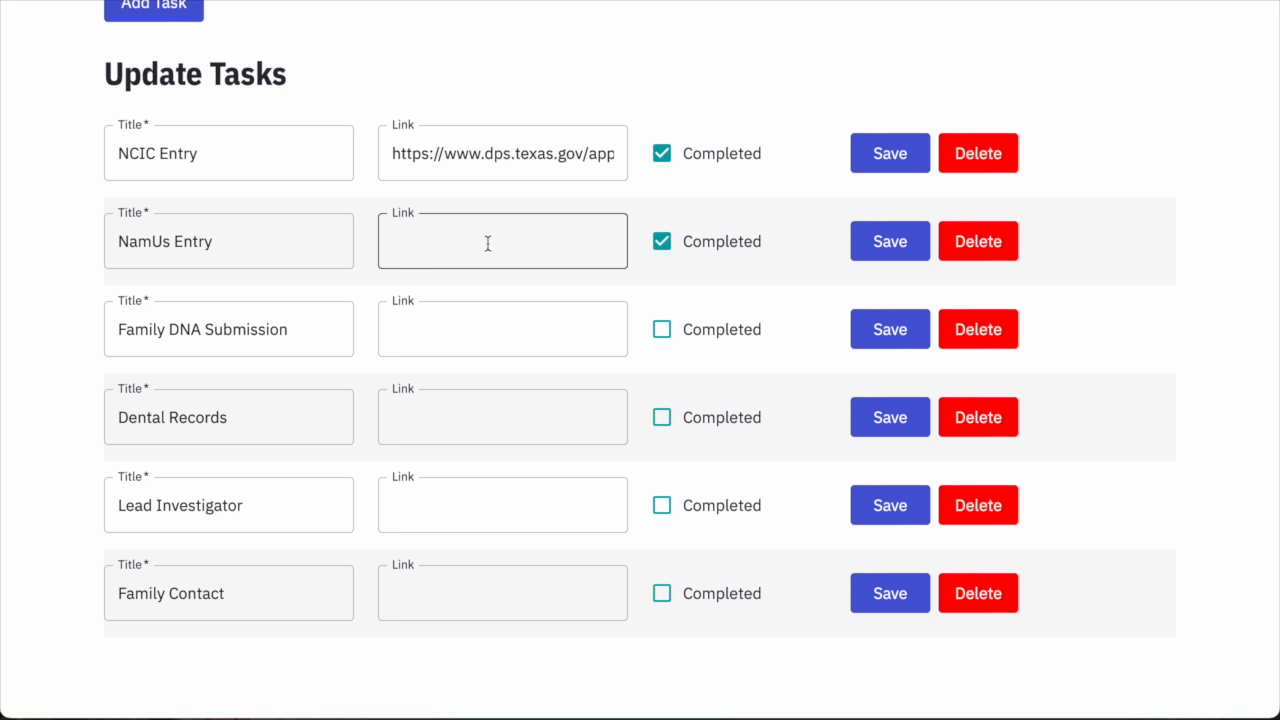
{"action": "key", "text": "ctrl+v"}
{"action": "left_click", "coordinate": [889, 258]}
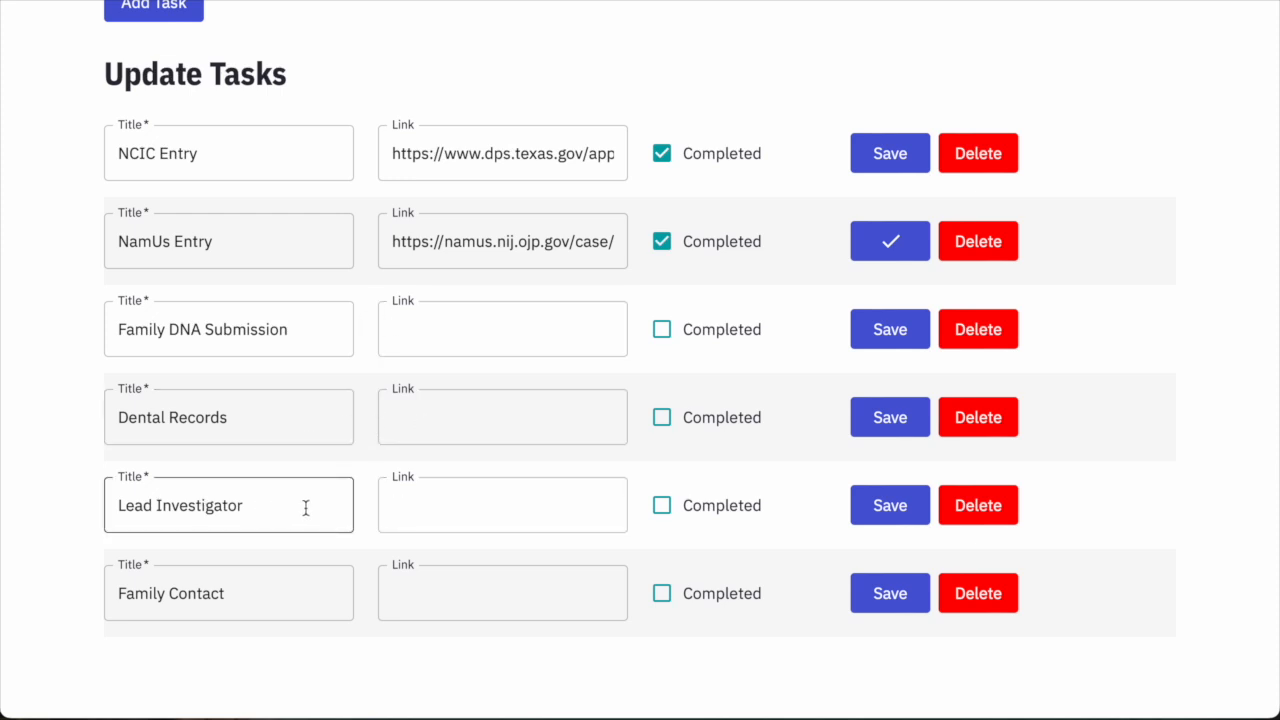
Leave the Family Contact task title unchanged and review the task list.
{"action": "left_click", "coordinate": [311, 603]}
{"action": "scroll", "coordinate": [311, 603], "scroll_direction": "down", "scroll_amount": 1}
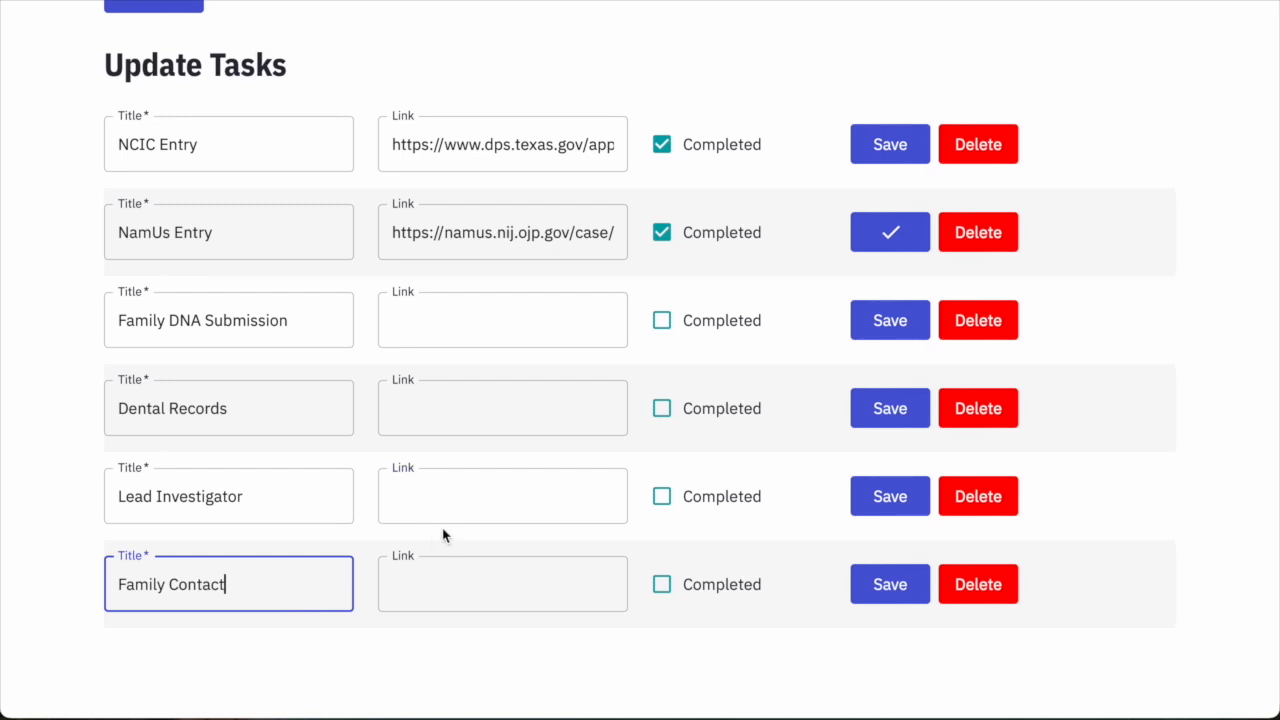
{"action": "scroll", "coordinate": [443, 530], "scroll_direction": "down", "scroll_amount": 1}
{"action": "scroll", "coordinate": [443, 528], "scroll_direction": "up", "scroll_amount": 1}
{"action": "scroll", "coordinate": [443, 528], "scroll_direction": "up", "scroll_amount": 1}
{"action": "scroll", "coordinate": [443, 531], "scroll_direction": "down", "scroll_amount": 1}
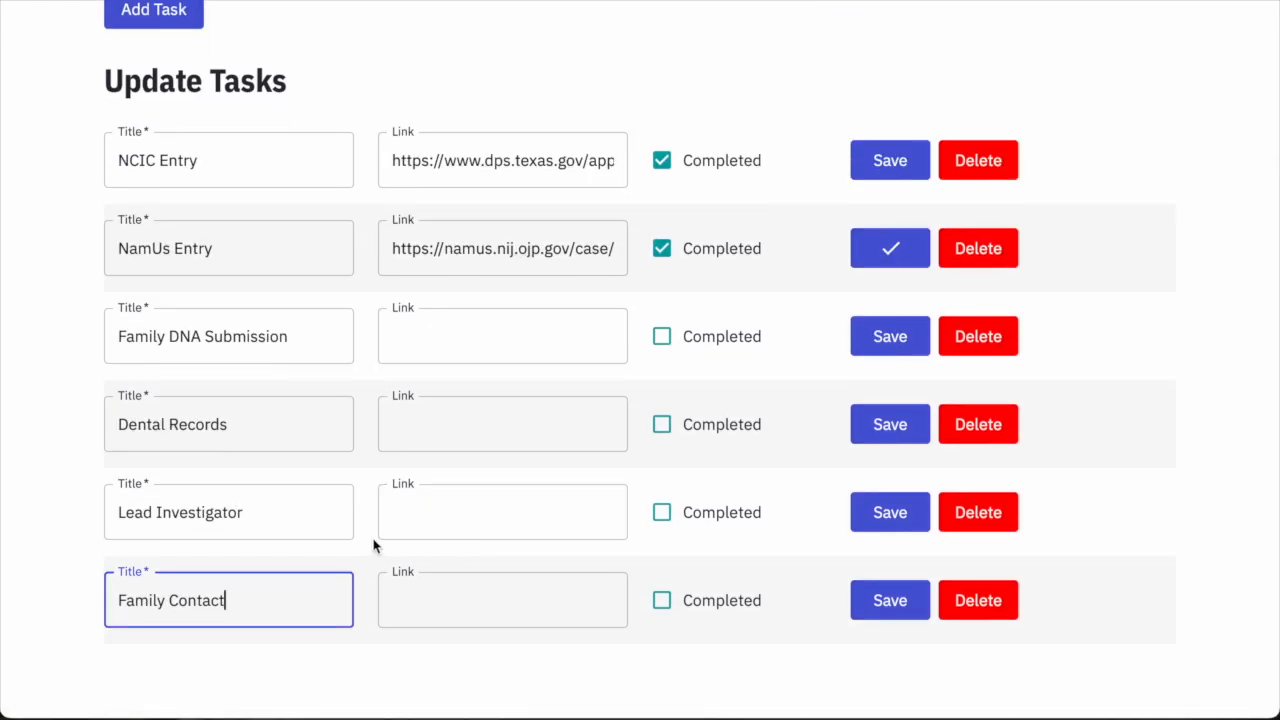
{"action": "scroll", "coordinate": [373, 545], "scroll_direction": "down", "scroll_amount": 1}
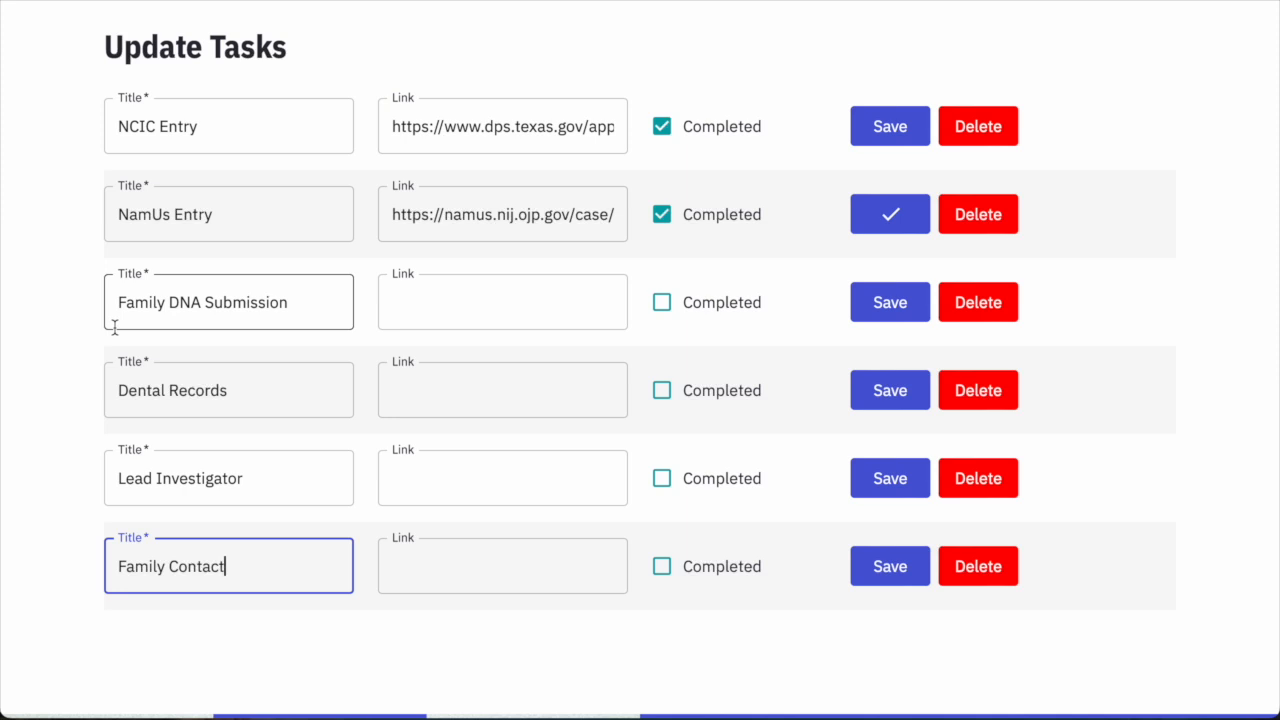
{"action": "scroll", "coordinate": [179, 280], "scroll_direction": "up", "scroll_amount": 1}
{"action": "left_click", "coordinate": [41, 246]}
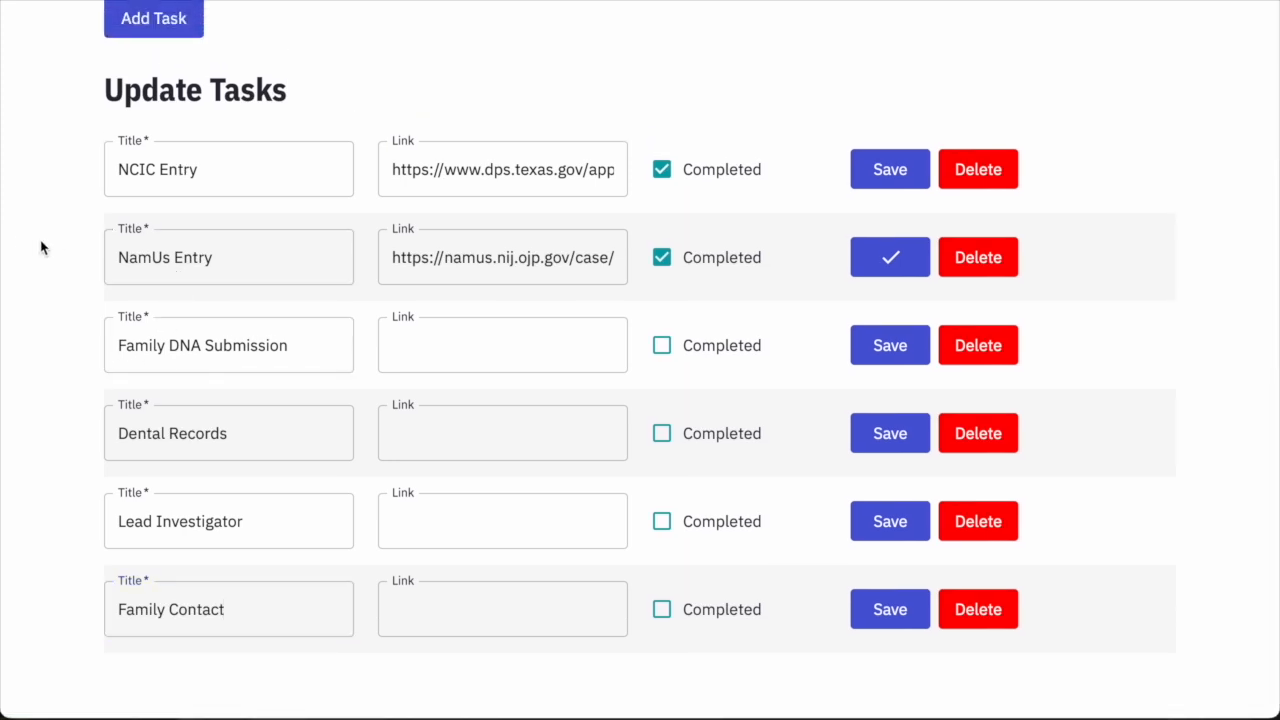
{"action": "scroll", "coordinate": [41, 246], "scroll_direction": "up", "scroll_amount": 3}
{"action": "scroll", "coordinate": [53, 252], "scroll_direction": "up", "scroll_amount": 2}
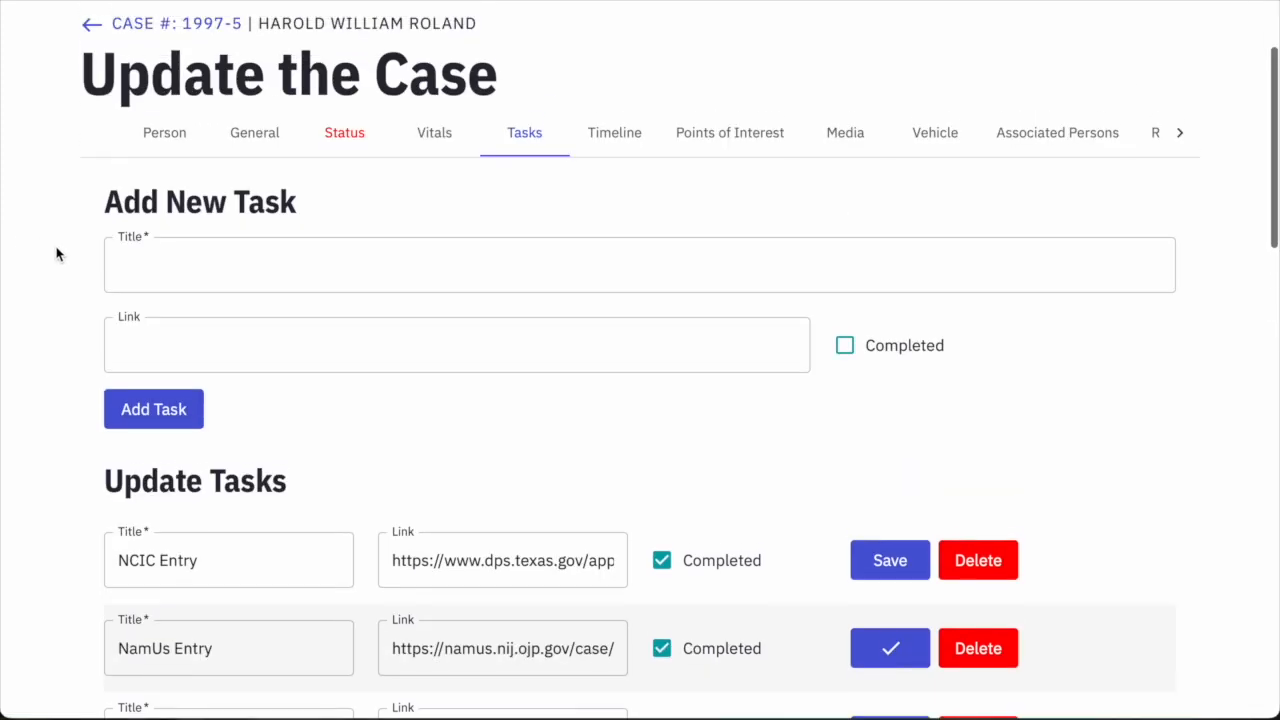
{"action": "scroll", "coordinate": [55, 253], "scroll_direction": "down", "scroll_amount": 5}
{"action": "scroll", "coordinate": [56, 253], "scroll_direction": "down", "scroll_amount": 1}
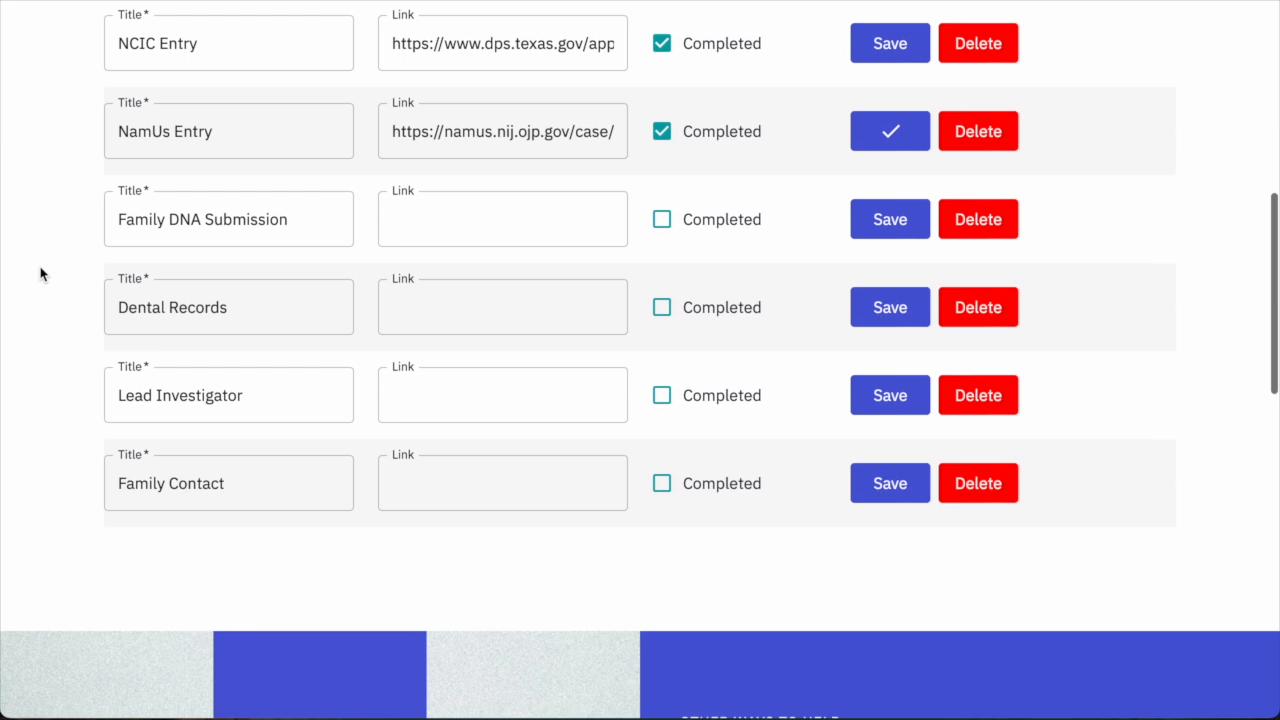
{"action": "scroll", "coordinate": [41, 273], "scroll_direction": "up", "scroll_amount": 1}
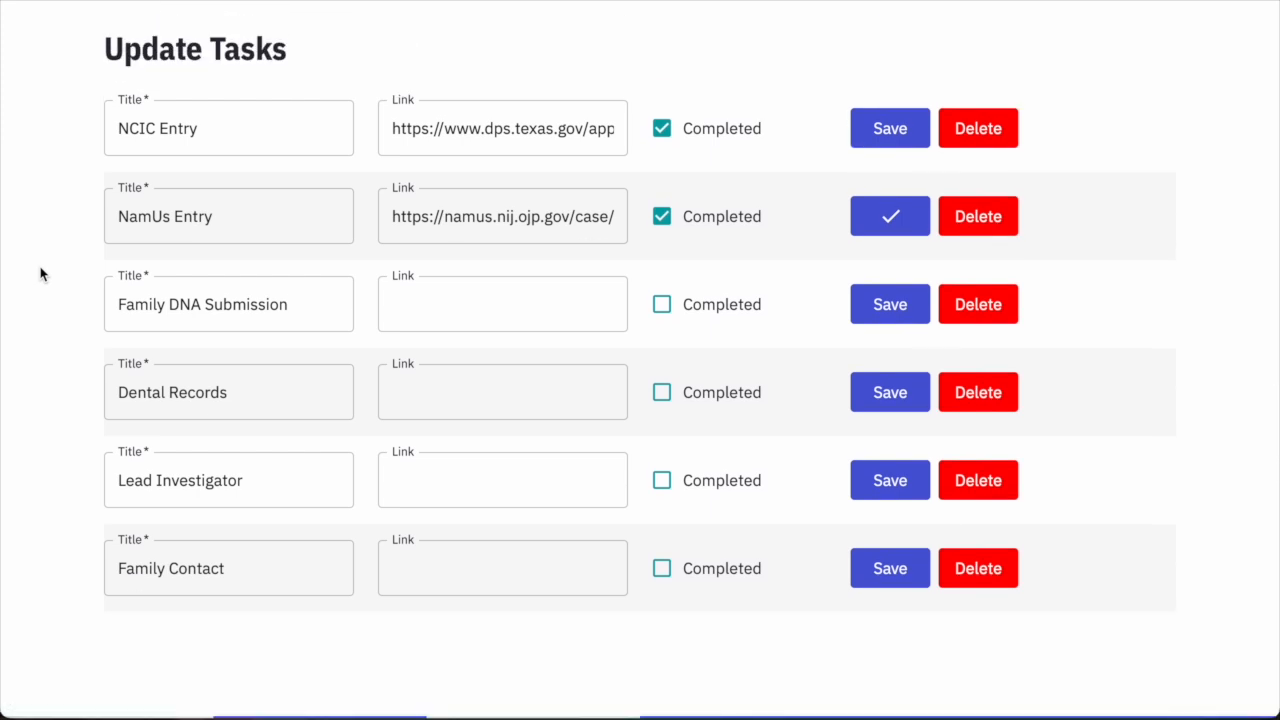
{"action": "scroll", "coordinate": [40, 274], "scroll_direction": "up", "scroll_amount": 8}
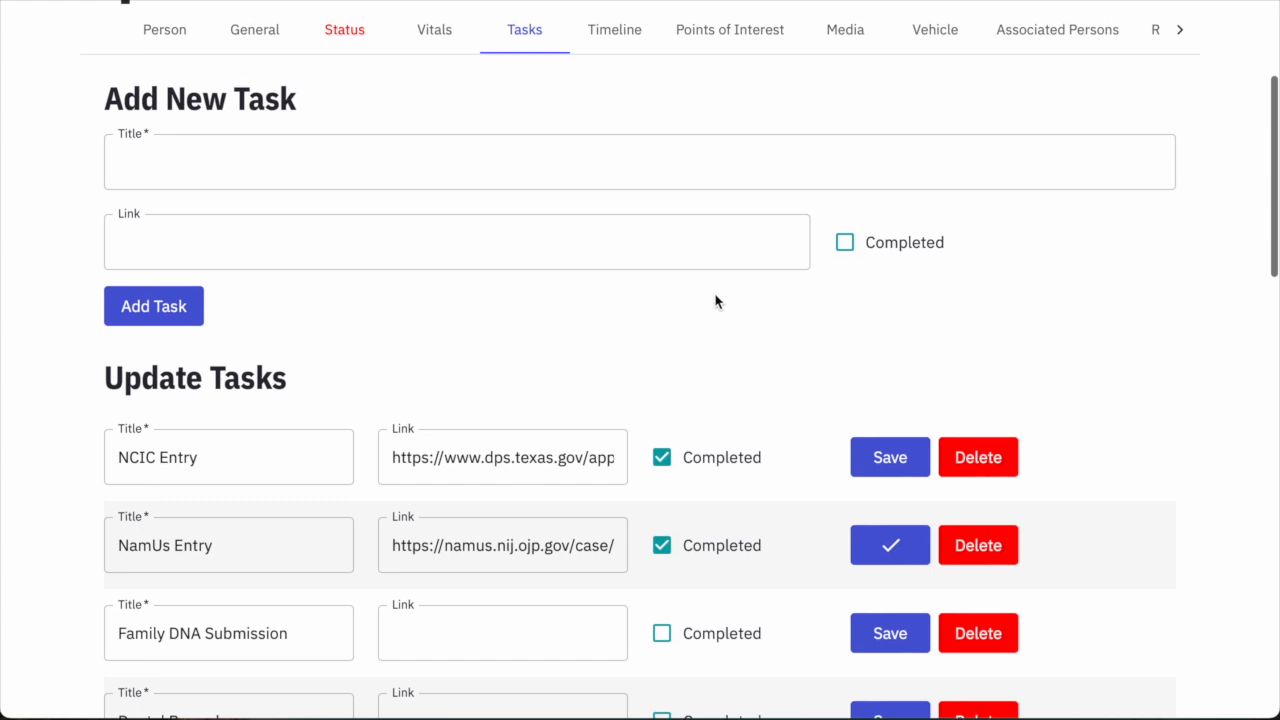
{"action": "scroll", "coordinate": [715, 294], "scroll_direction": "up", "scroll_amount": 1}
{"action": "scroll", "coordinate": [715, 294], "scroll_direction": "down", "scroll_amount": 9}
{"action": "scroll", "coordinate": [714, 290], "scroll_direction": "up", "scroll_amount": 9}
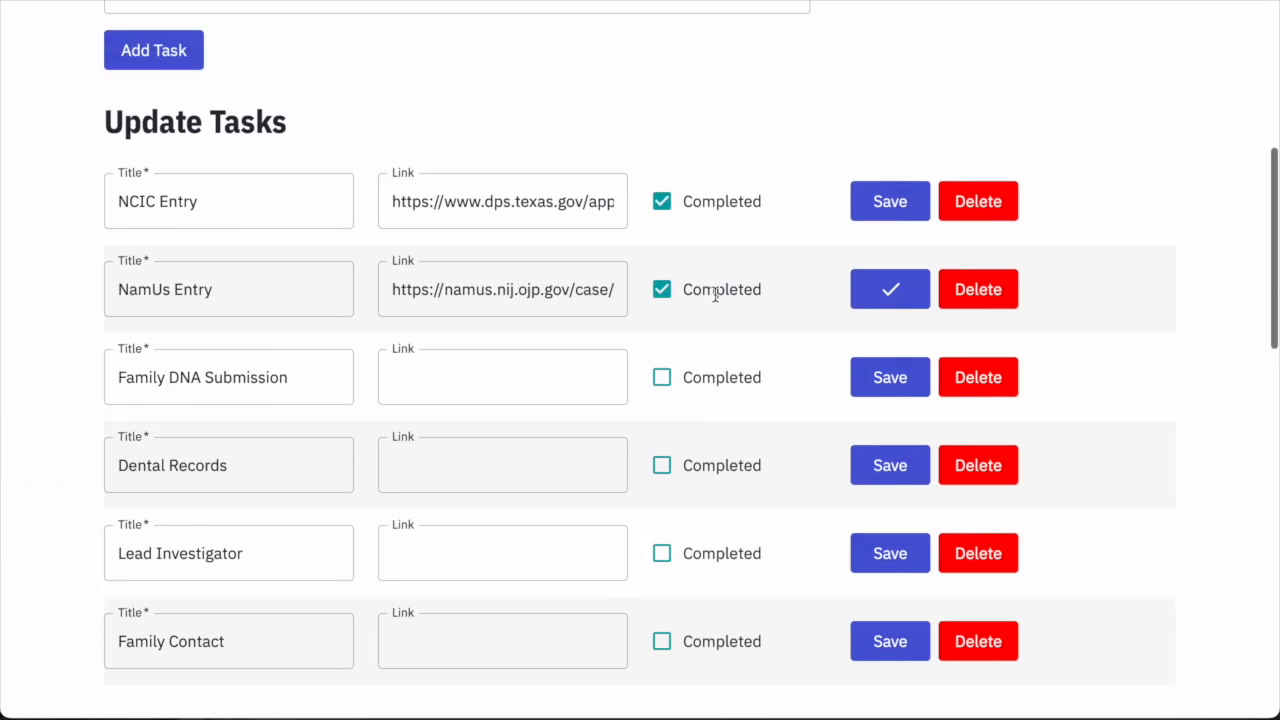
{"action": "scroll", "coordinate": [715, 296], "scroll_direction": "up", "scroll_amount": 1}
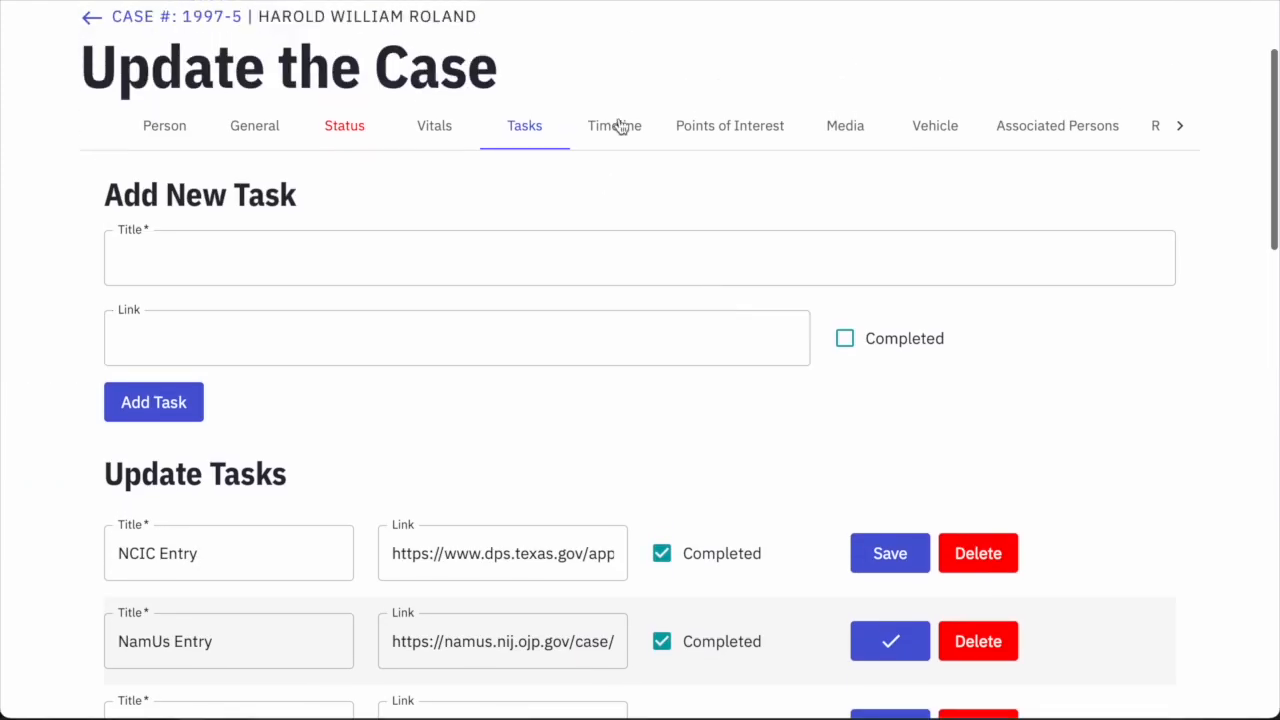
In the timeline, set the entry to 07/21/1997 08:00 AM shown as Monday, July 21, 1997.
{"action": "left_click", "coordinate": [615, 130]}
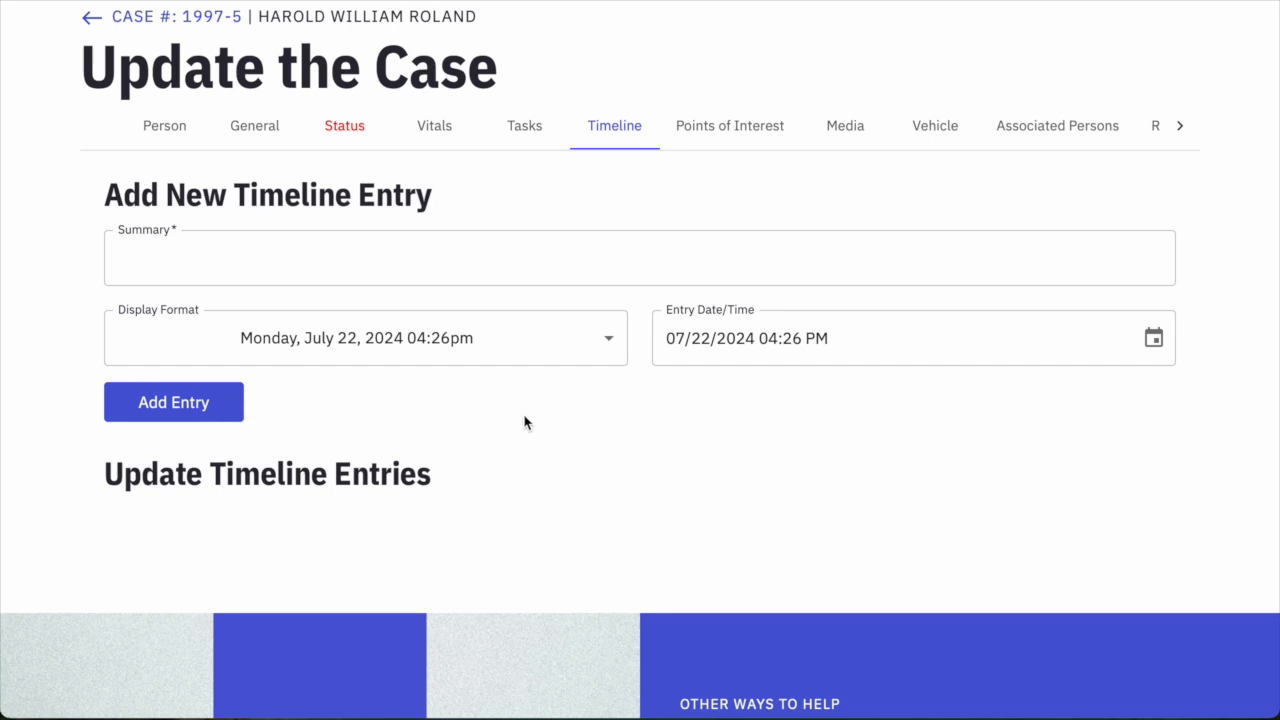
{"action": "left_click", "coordinate": [708, 338]}
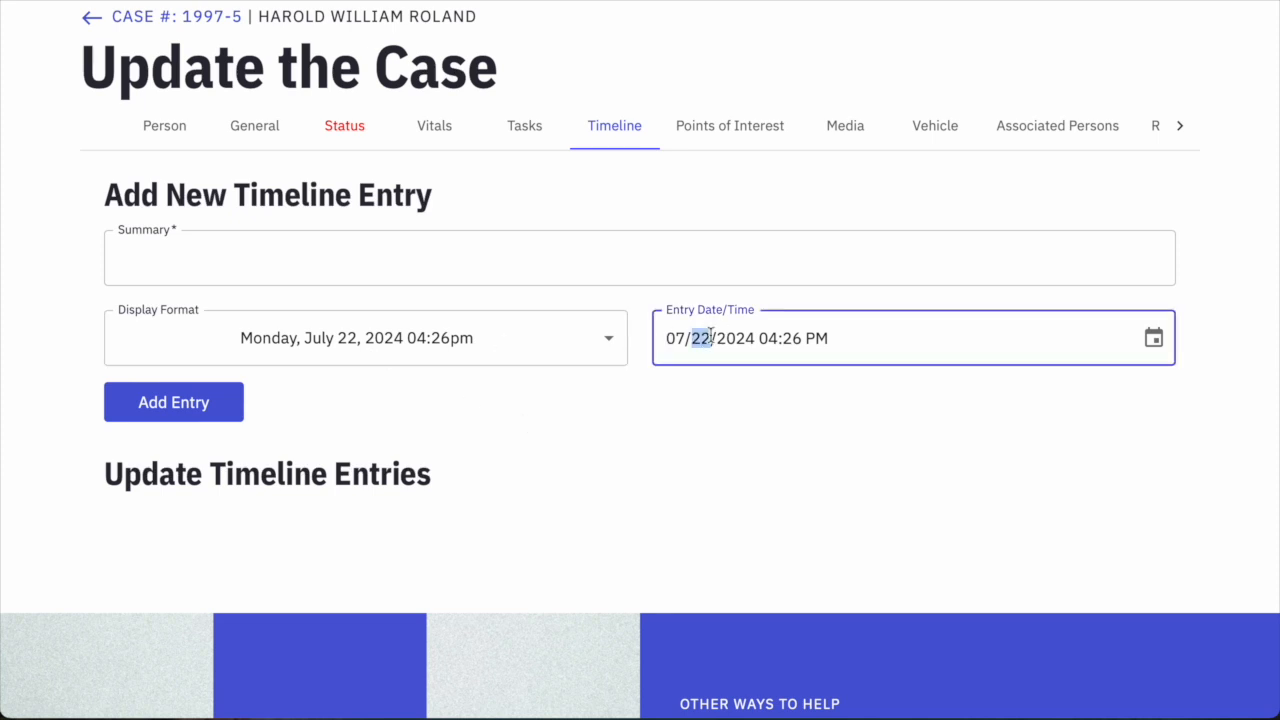
{"action": "type", "text": "21"}
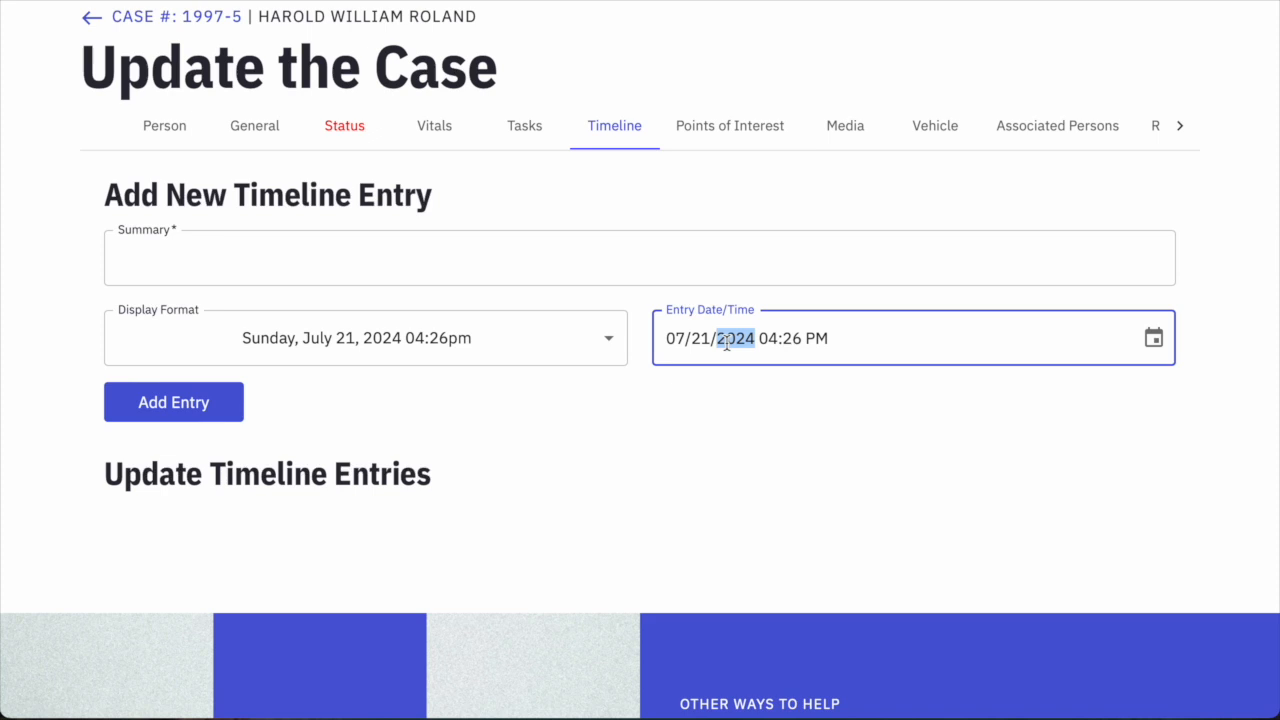
{"action": "type", "text": "19970800a"}
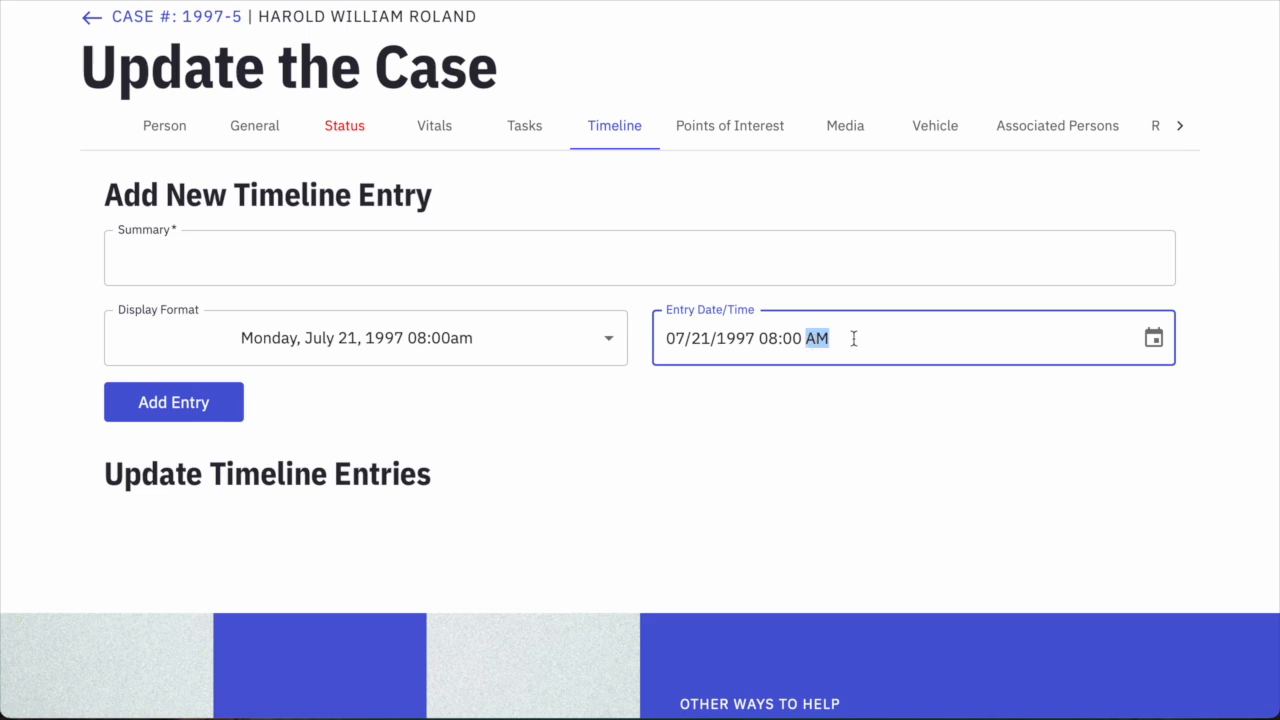
{"action": "left_click", "coordinate": [475, 355]}
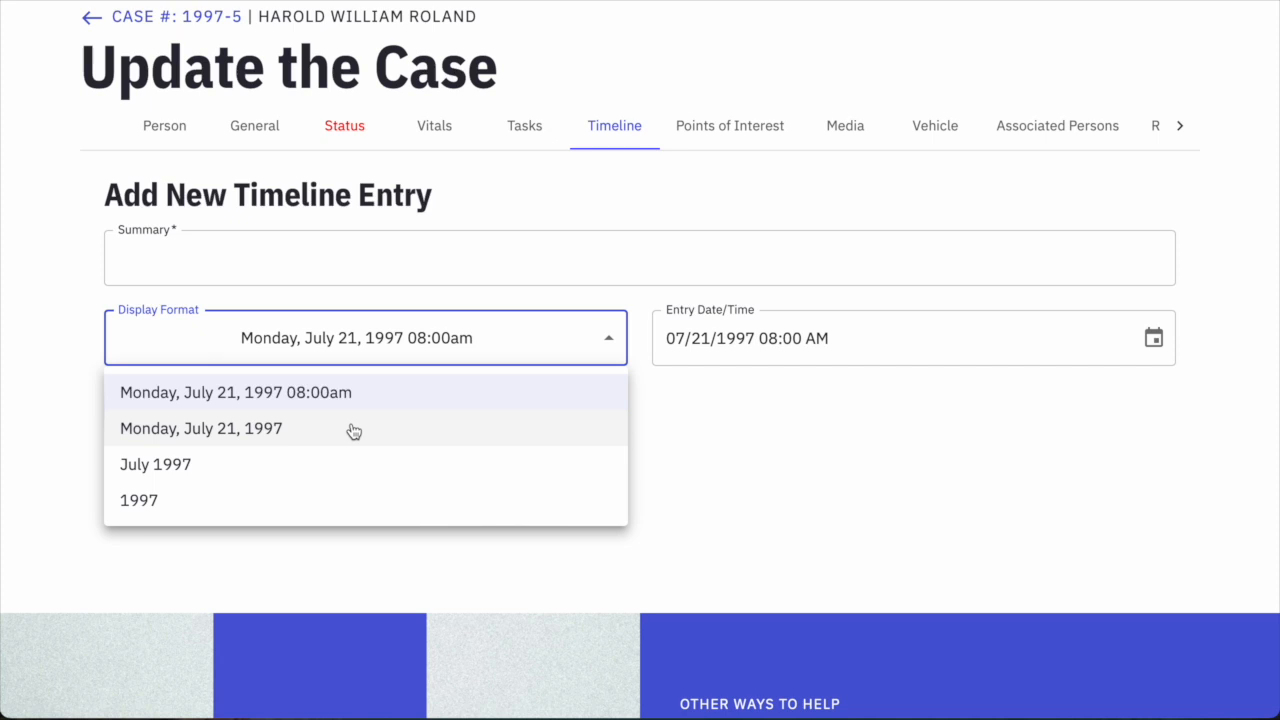
{"action": "left_click", "coordinate": [249, 438]}
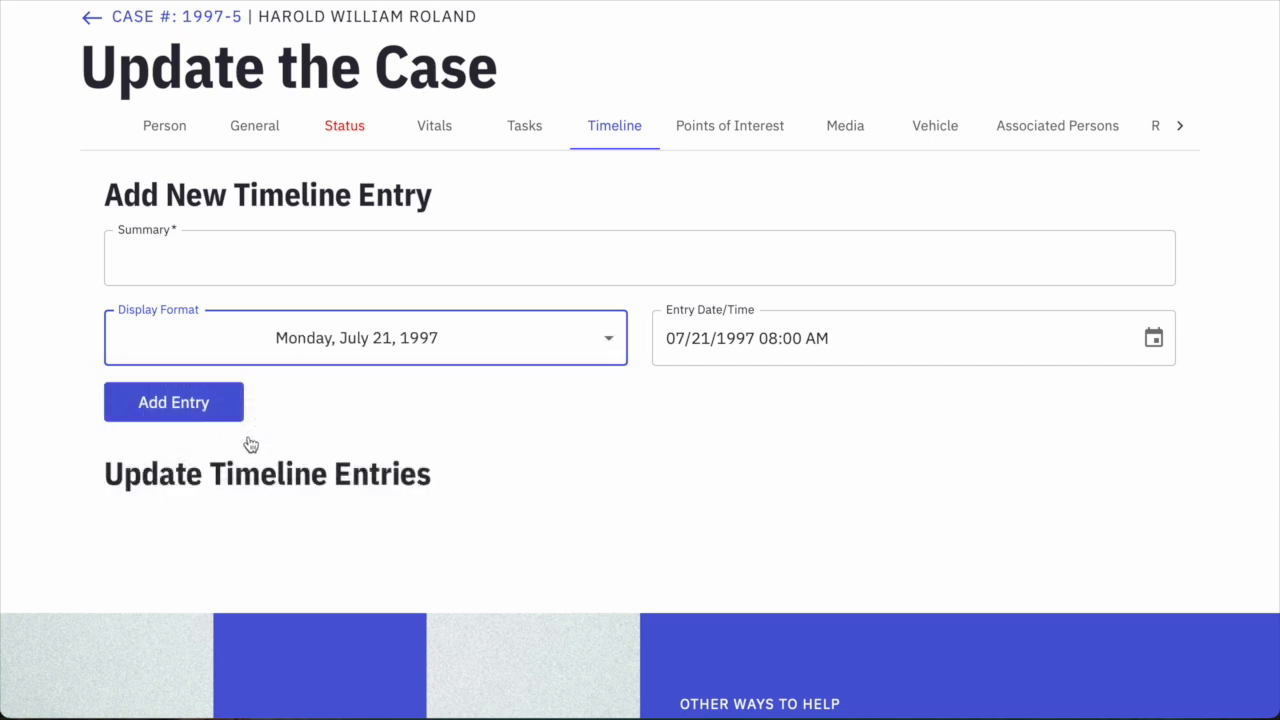
{"action": "left_click", "coordinate": [366, 348]}
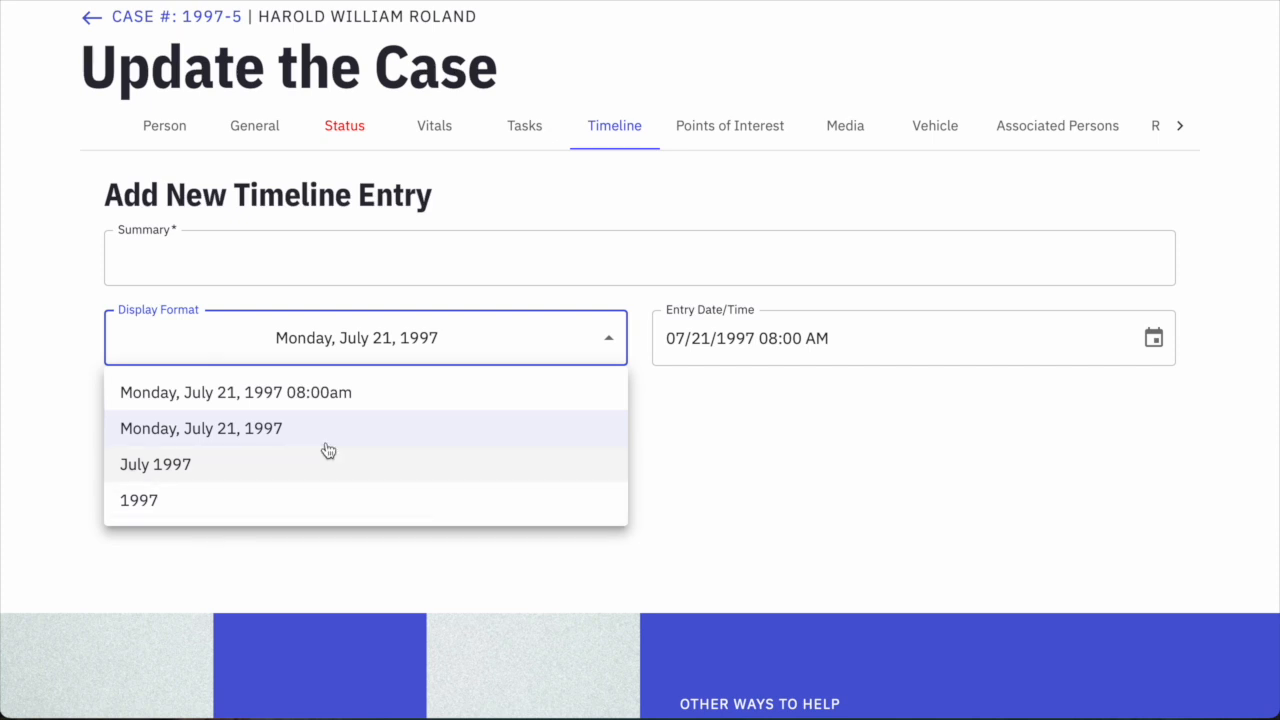
{"action": "left_click", "coordinate": [251, 440]}
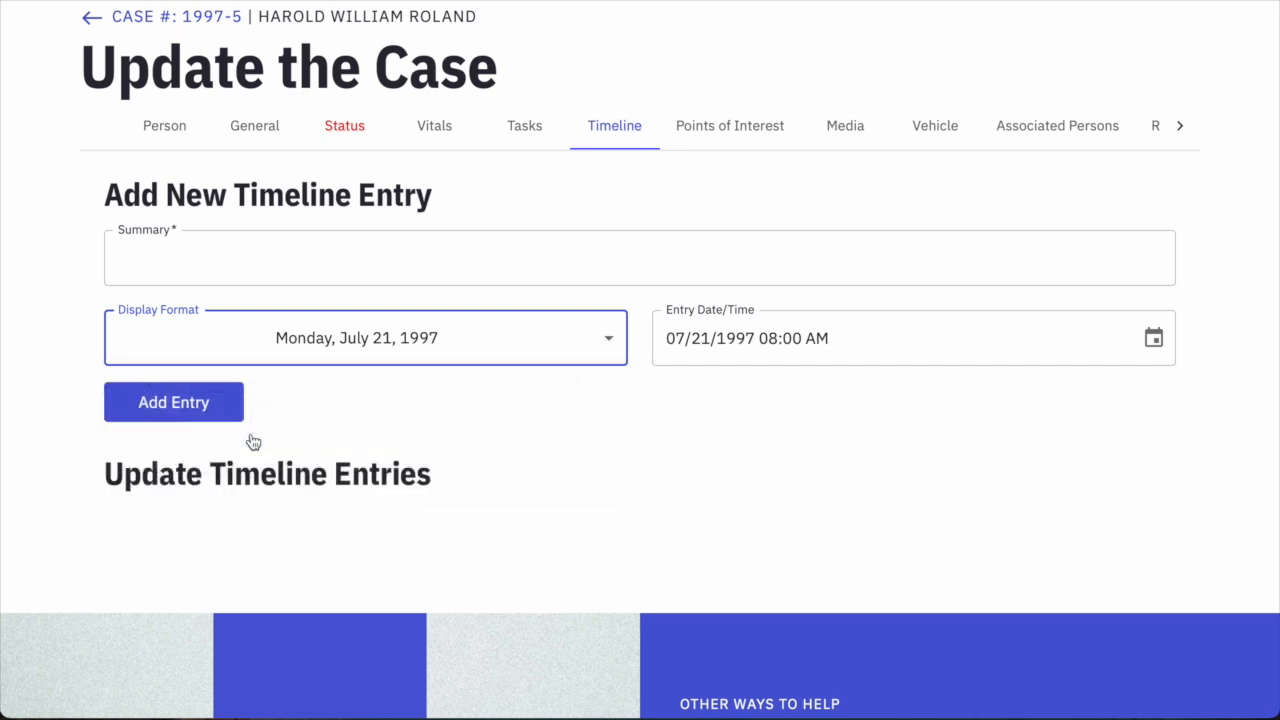
Add the summary that Roland told a witness he planned to go fishing at Powell Park.
{"action": "left_click", "coordinate": [250, 277]}
{"action": "type", "text": "Rolan"}
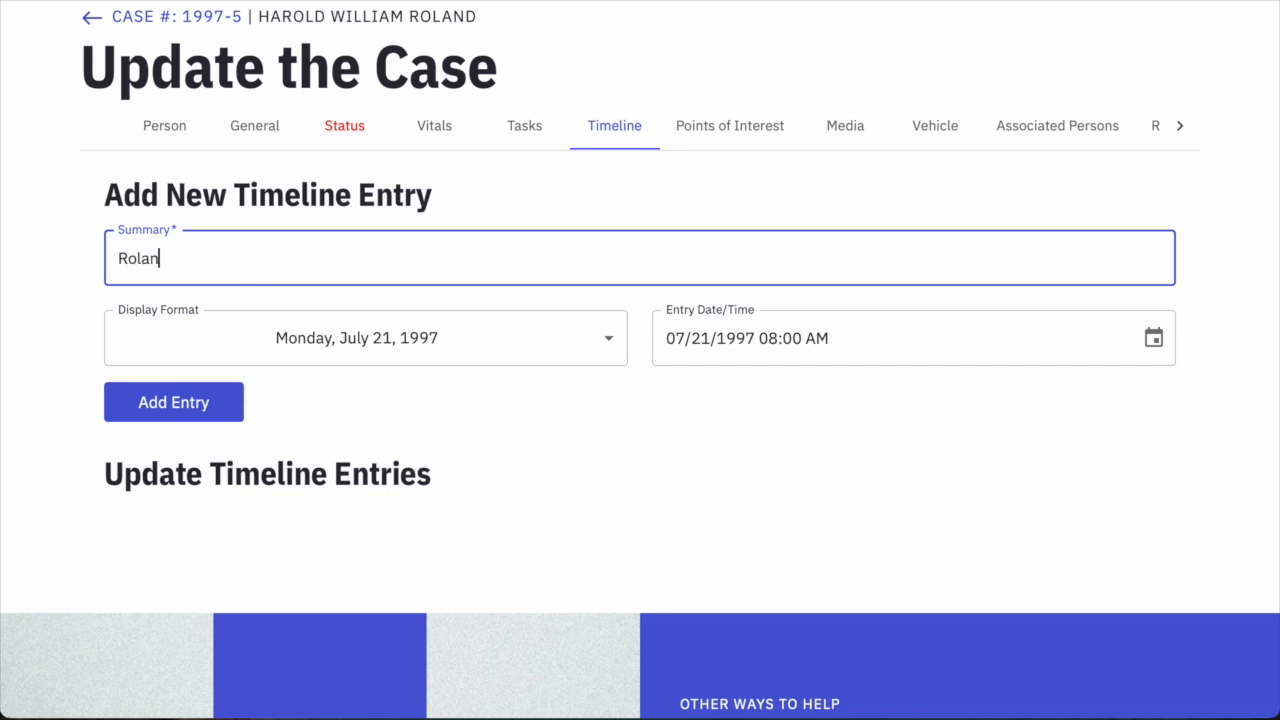
{"action": "type", "text": "d told a witness he wa"}
{"action": "key", "text": "BackSpace"}
{"action": "key", "text": "BackSpace"}
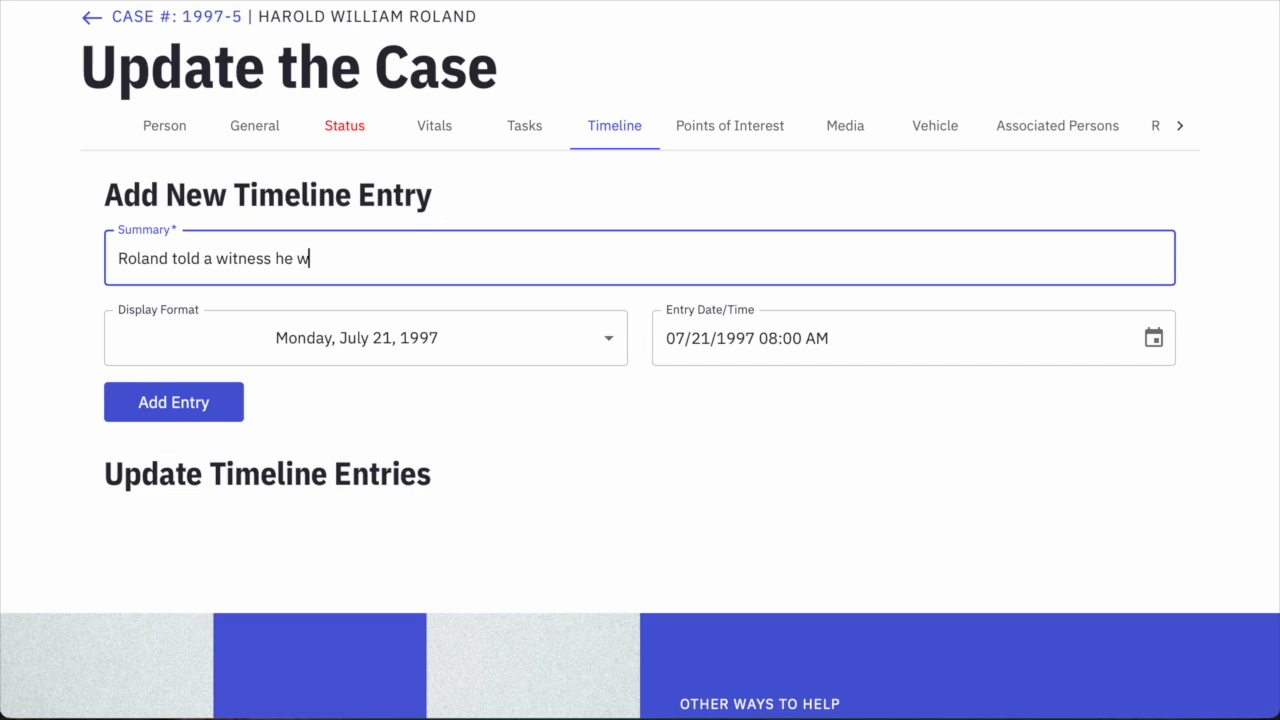
{"action": "type", "text": "planned a fish"}
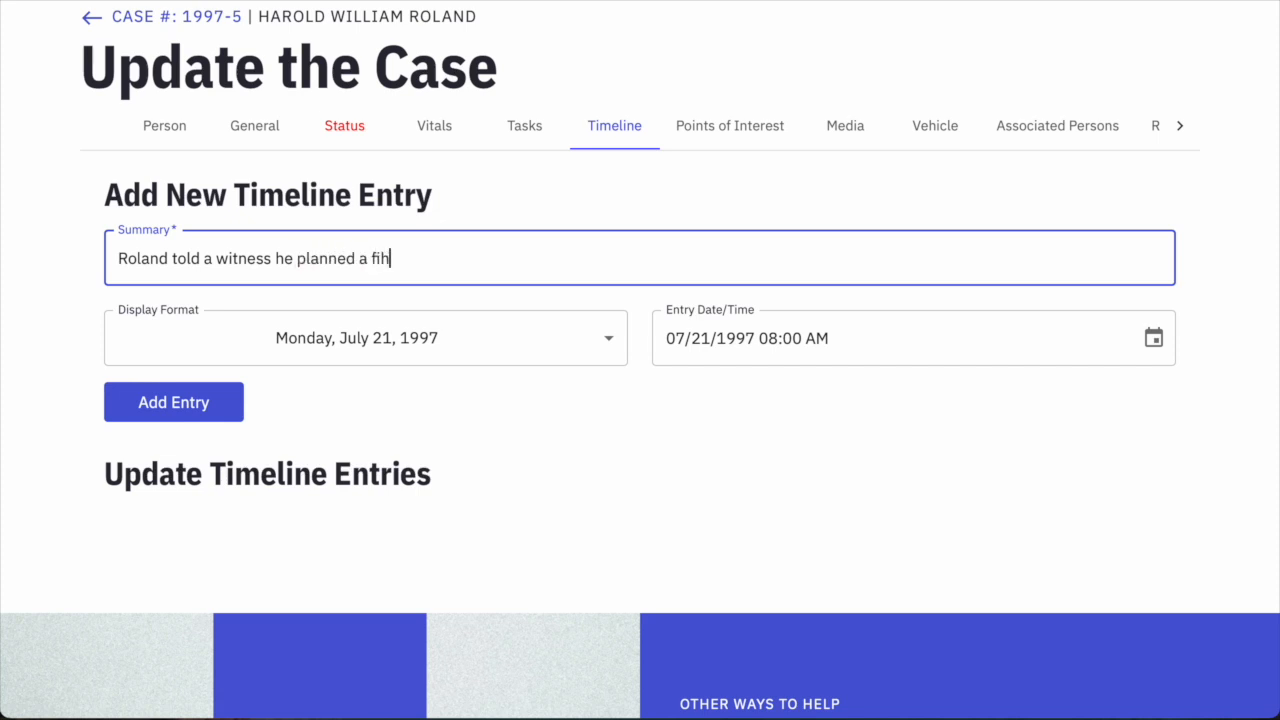
{"action": "type", "text": "ing"}
{"action": "key", "text": "BackSpace"}
{"action": "key", "text": "BackSpace"}
{"action": "key", "text": "BackSpace"}
{"action": "key", "text": "BackSpace"}
{"action": "key", "text": "BackSpace"}
{"action": "key", "text": "BackSpace"}
{"action": "key", "text": "BackSpace"}
{"action": "key", "text": "BackSpace"}
{"action": "key", "text": "BackSpace"}
{"action": "key", "text": "BackSpace"}
{"action": "type", "text": "to go fihhing a"}
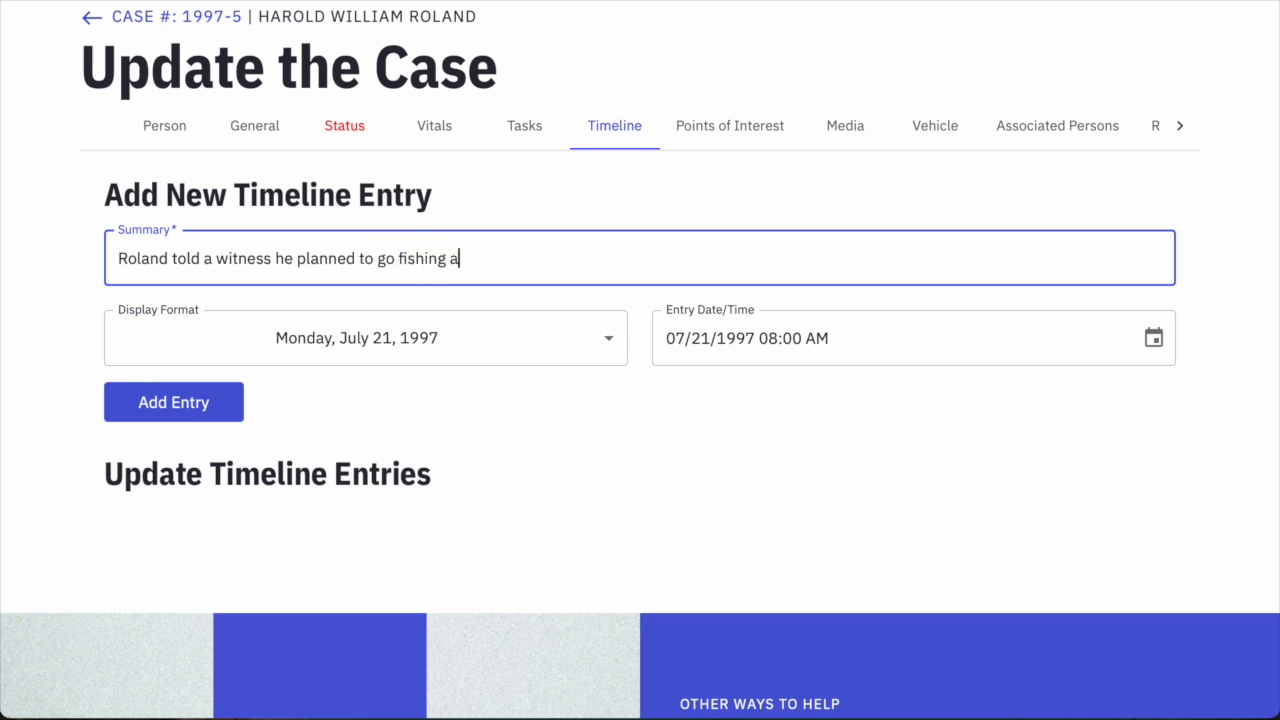
{"action": "type", "text": "t Powell Park."}
{"action": "left_click", "coordinate": [229, 403]}
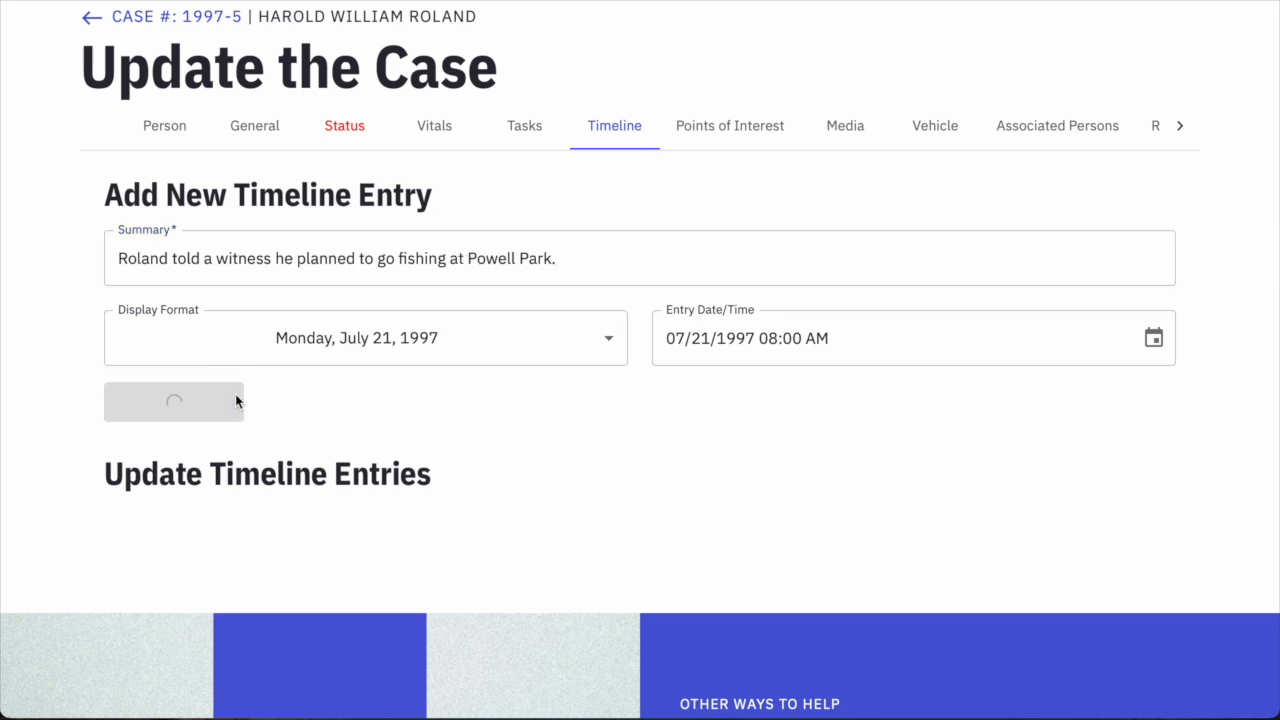
{"action": "scroll", "coordinate": [371, 449], "scroll_direction": "down", "scroll_amount": 1}
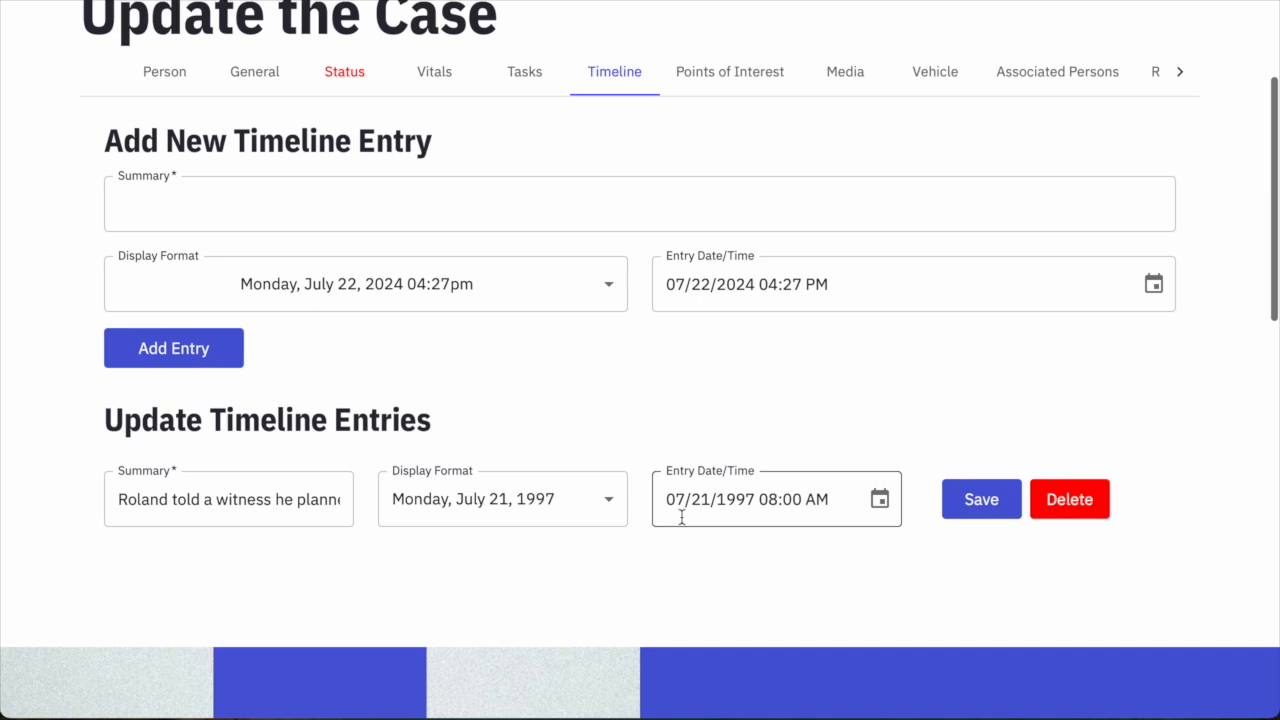
Set the entry date to 07/22/1997 08:00 AM, displayed as Tuesday, July 22, 1997.
{"action": "left_click", "coordinate": [701, 289]}
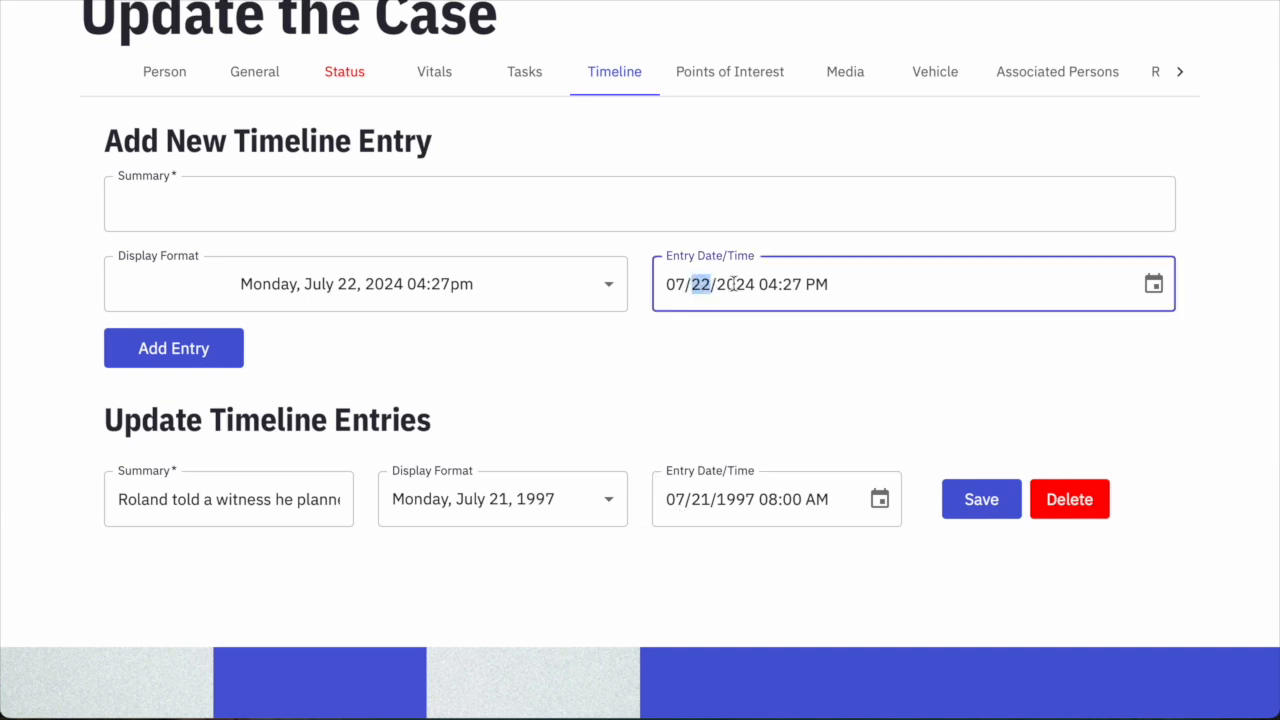
{"action": "left_click", "coordinate": [734, 284]}
{"action": "type", "text": "1997"}
{"action": "type", "text": "0800a"}
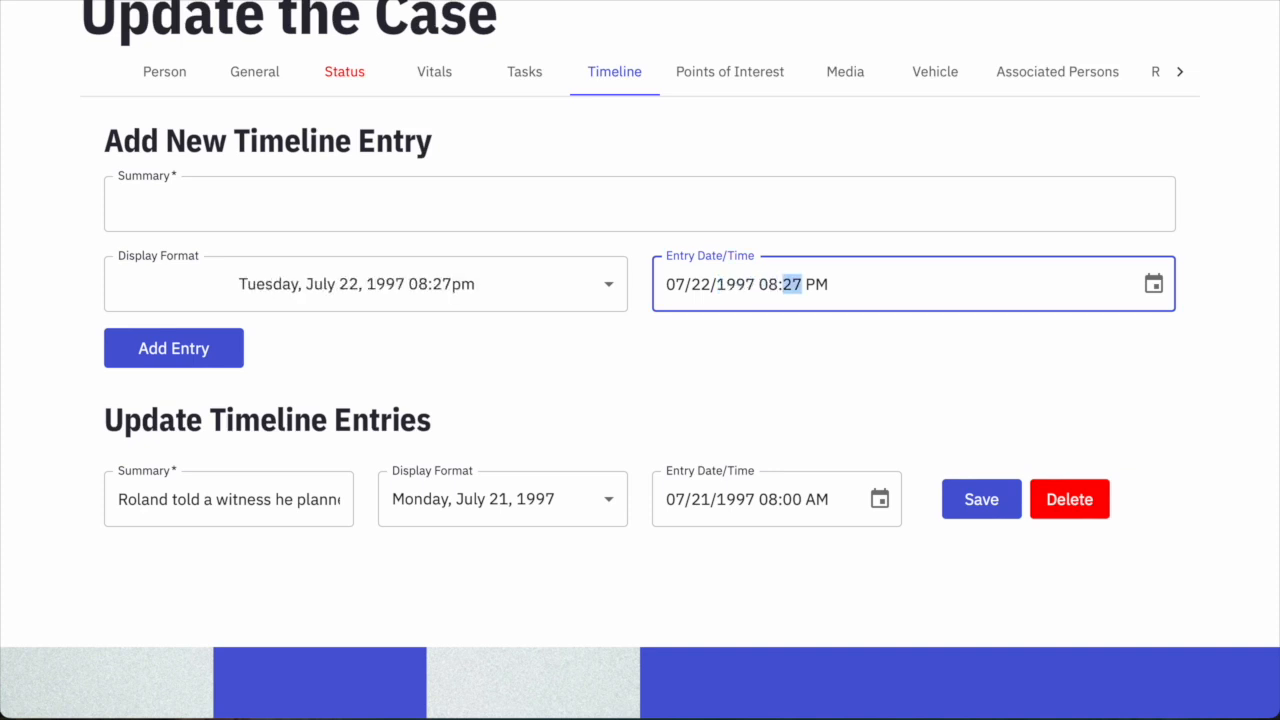
{"action": "left_click", "coordinate": [457, 285]}
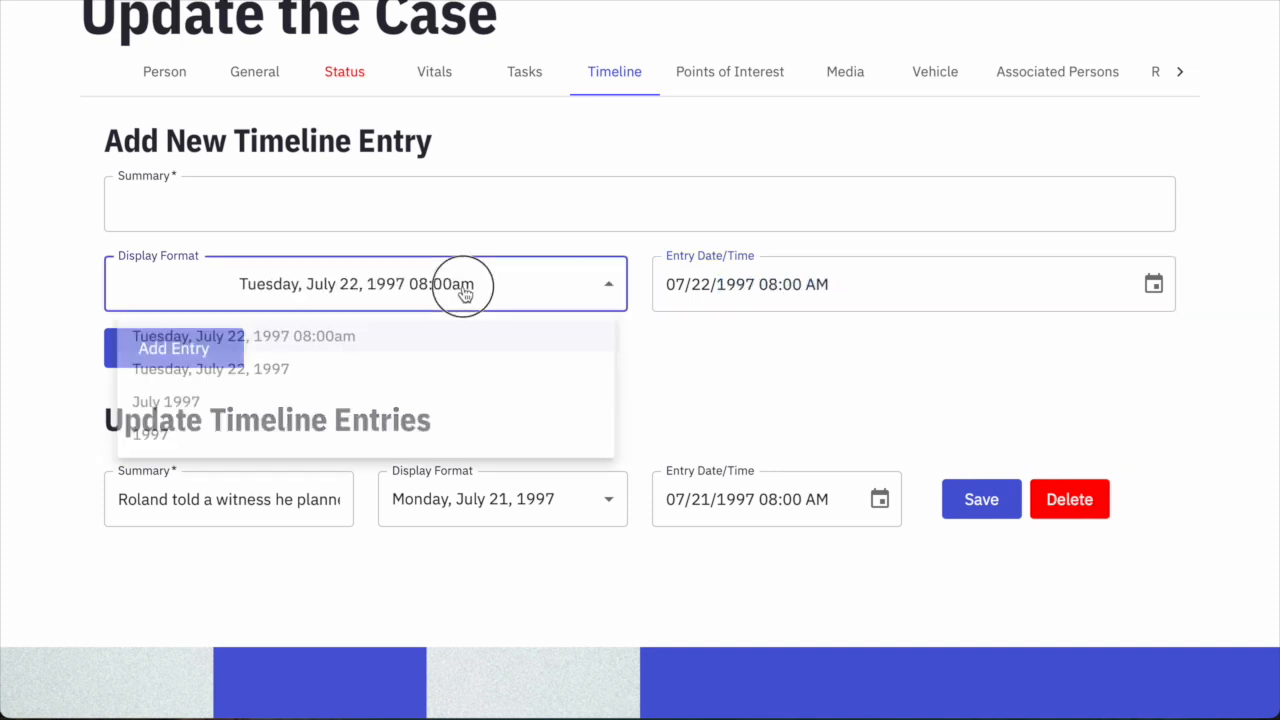
{"action": "left_click", "coordinate": [294, 375]}
Add the summary "Roland's wife reported him missing to law enforcement." to the timeline.
{"action": "left_click", "coordinate": [211, 211]}
{"action": "type", "text": "Roland's wife "}
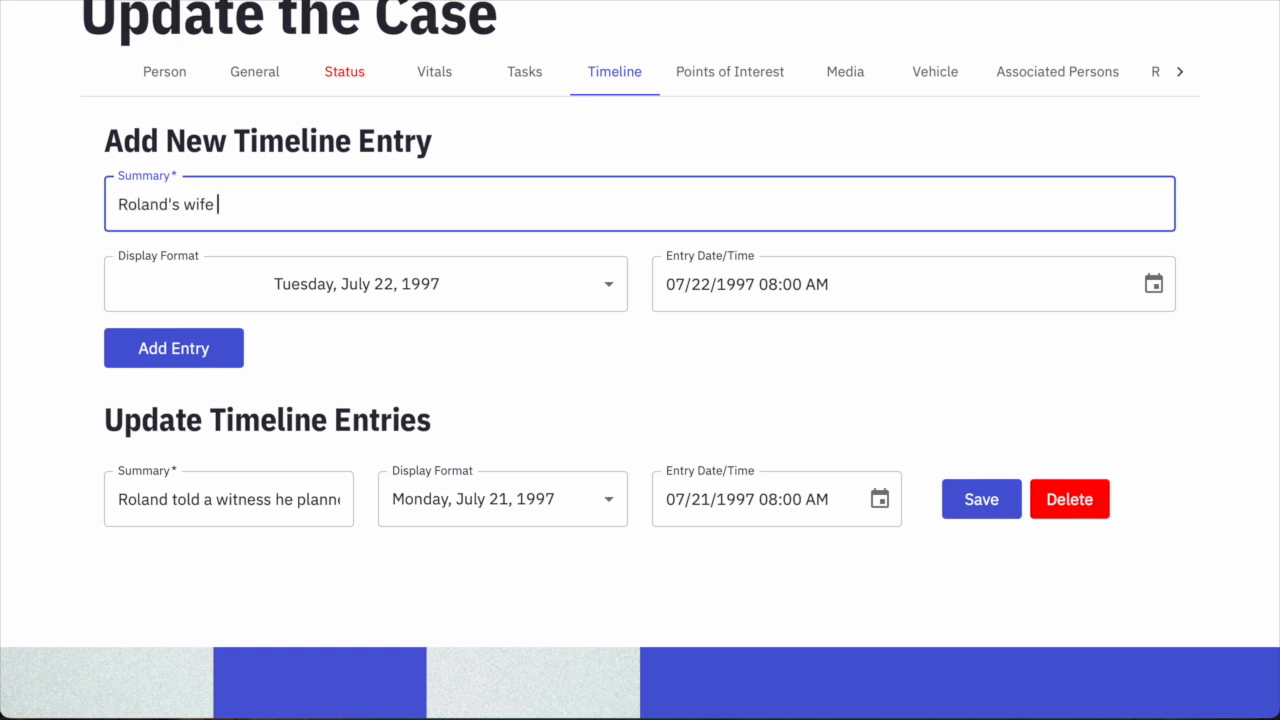
{"action": "type", "text": "reported him missing to law enforcement."}
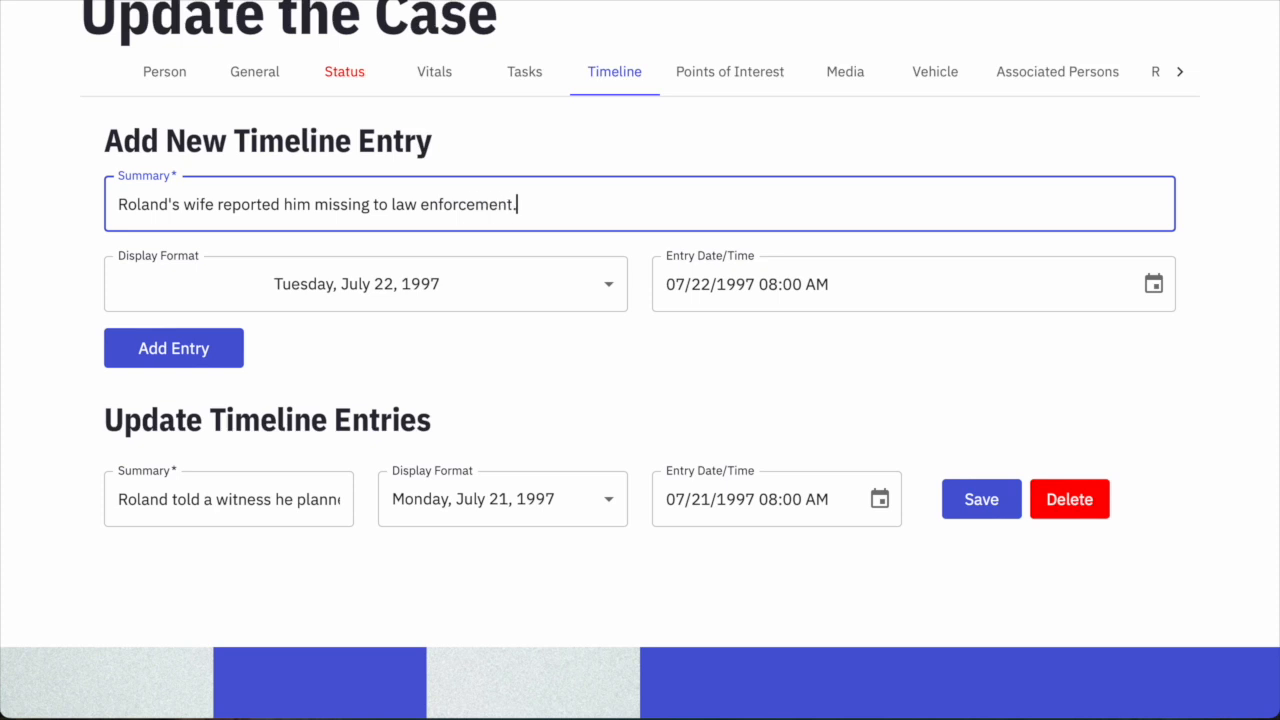
{"action": "left_click", "coordinate": [178, 342]}
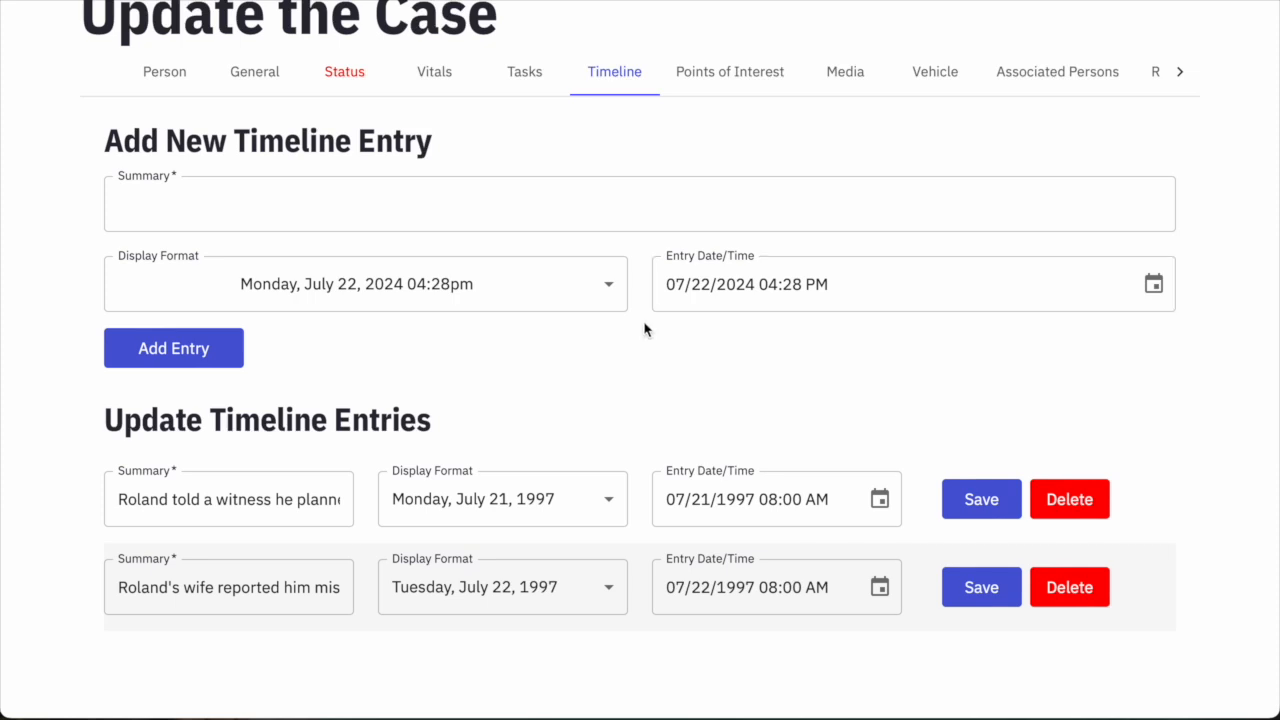
Set the entry date to 07/23/1997 08:00 AM with a date-only display.
{"action": "left_click", "coordinate": [700, 286]}
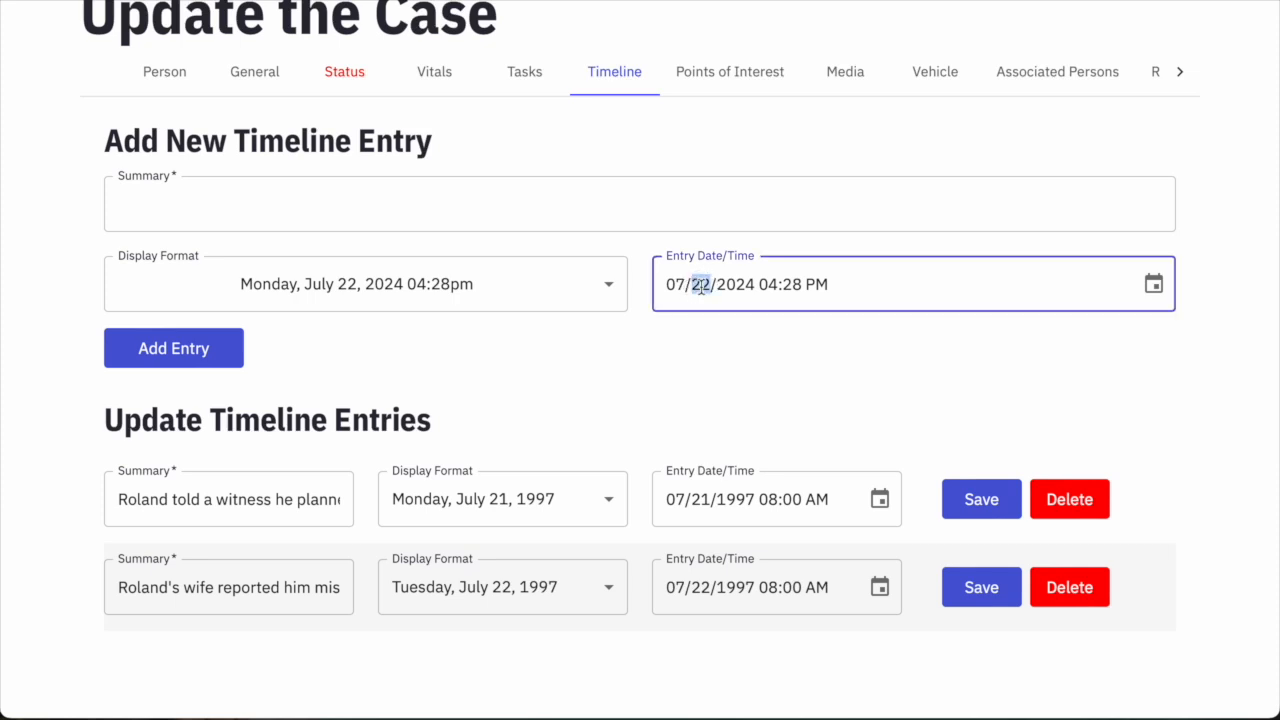
{"action": "type", "text": "231997"}
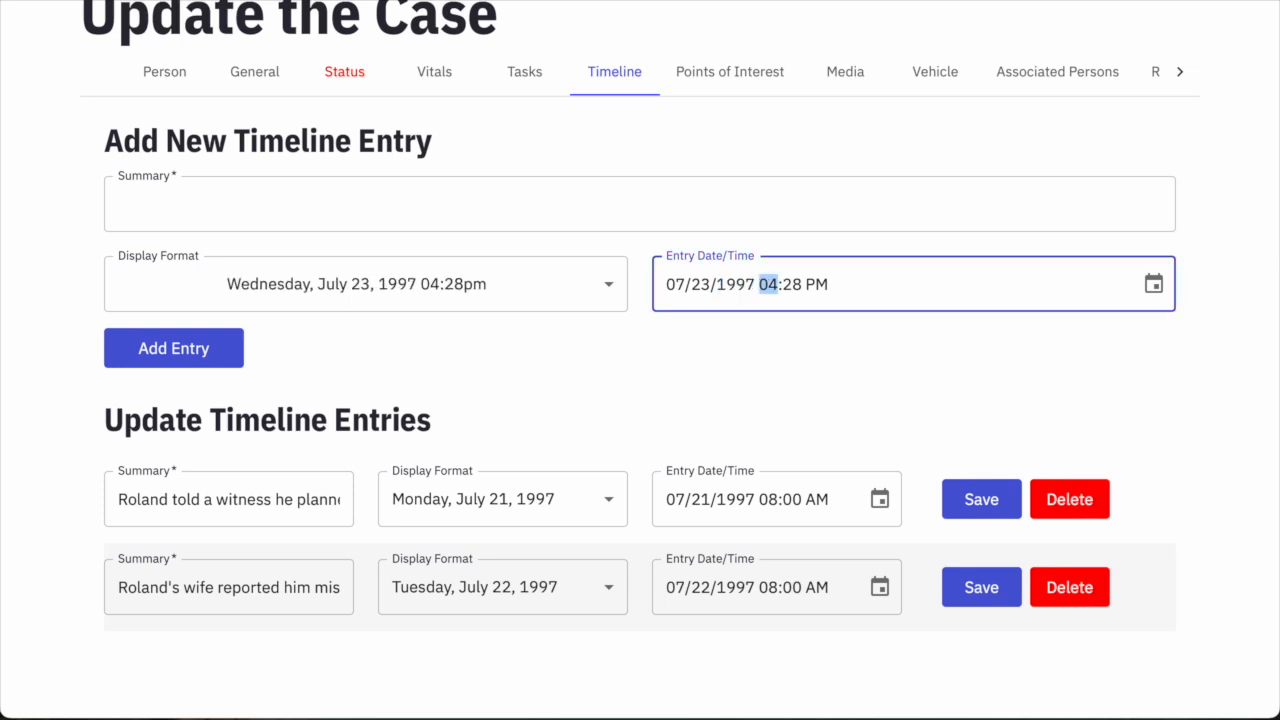
{"action": "type", "text": "0800a"}
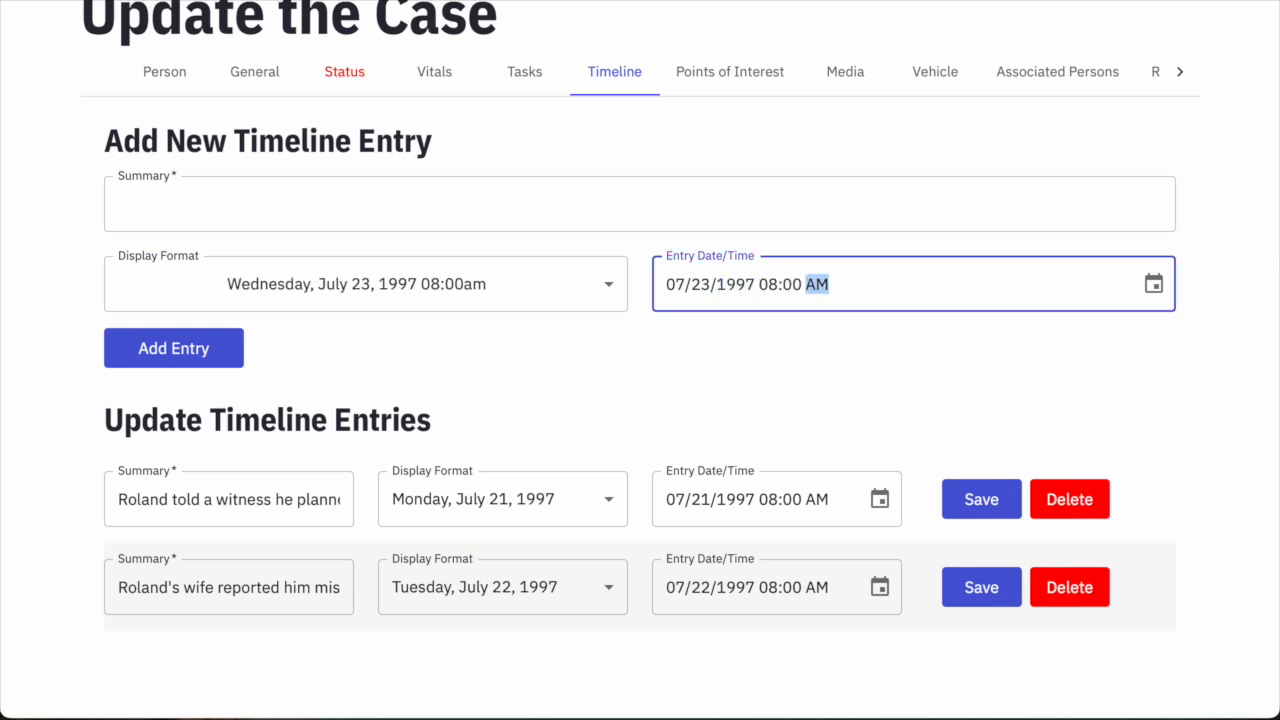
{"action": "left_click", "coordinate": [478, 285]}
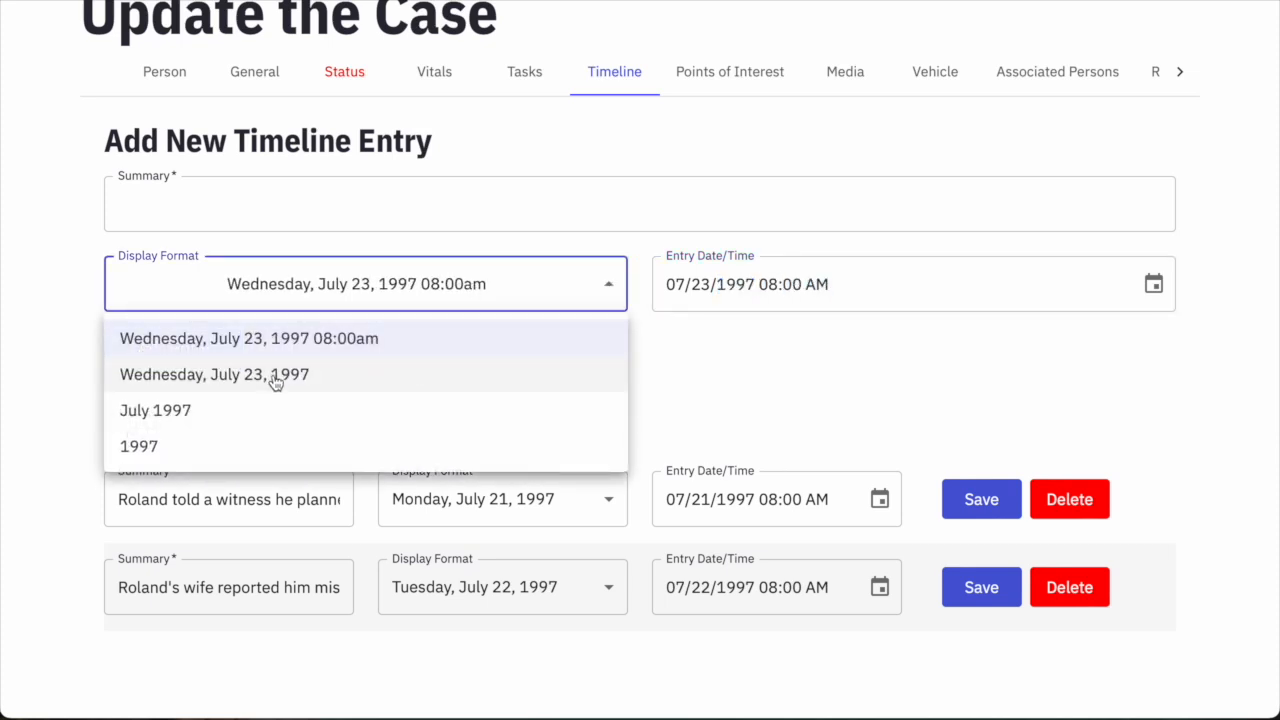
{"action": "left_click", "coordinate": [280, 374]}
Add the summary "Roland's truck was found burned off Neal Rd near FM 844" to the timeline.
{"action": "left_click", "coordinate": [287, 206]}
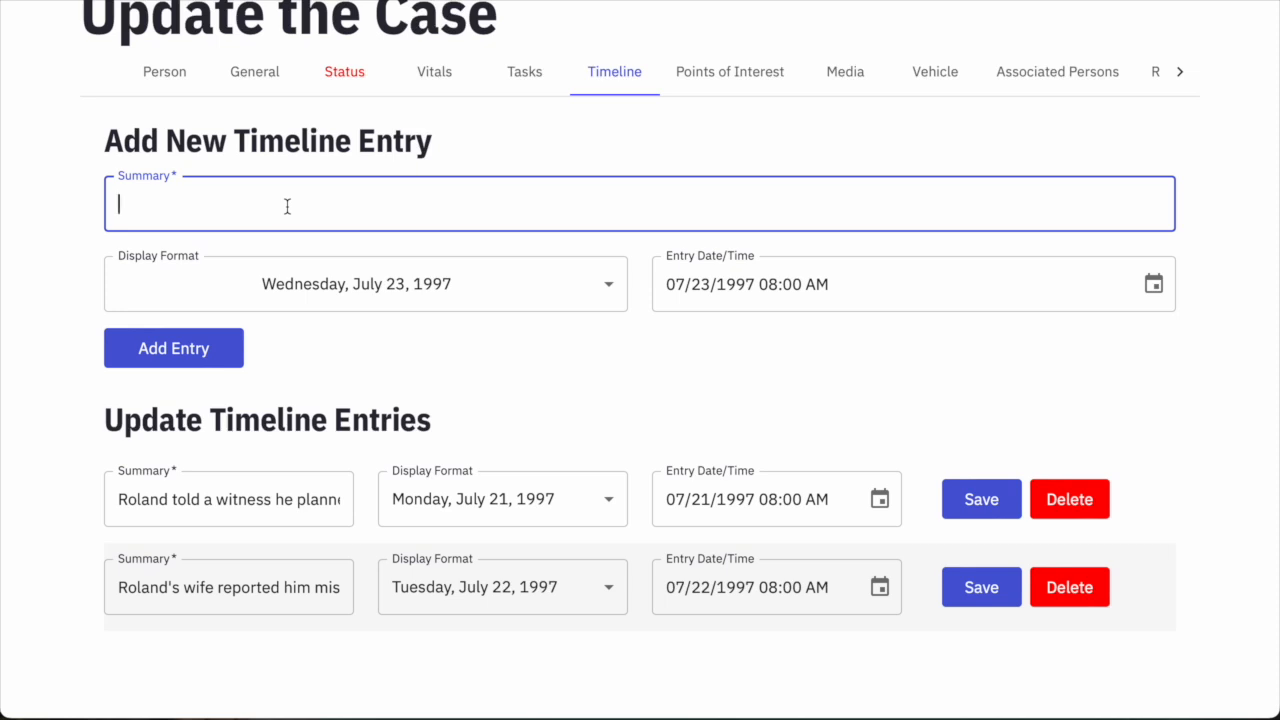
{"action": "type", "text": "Roland's truck was found burned off Neal Rd near FM 844."}
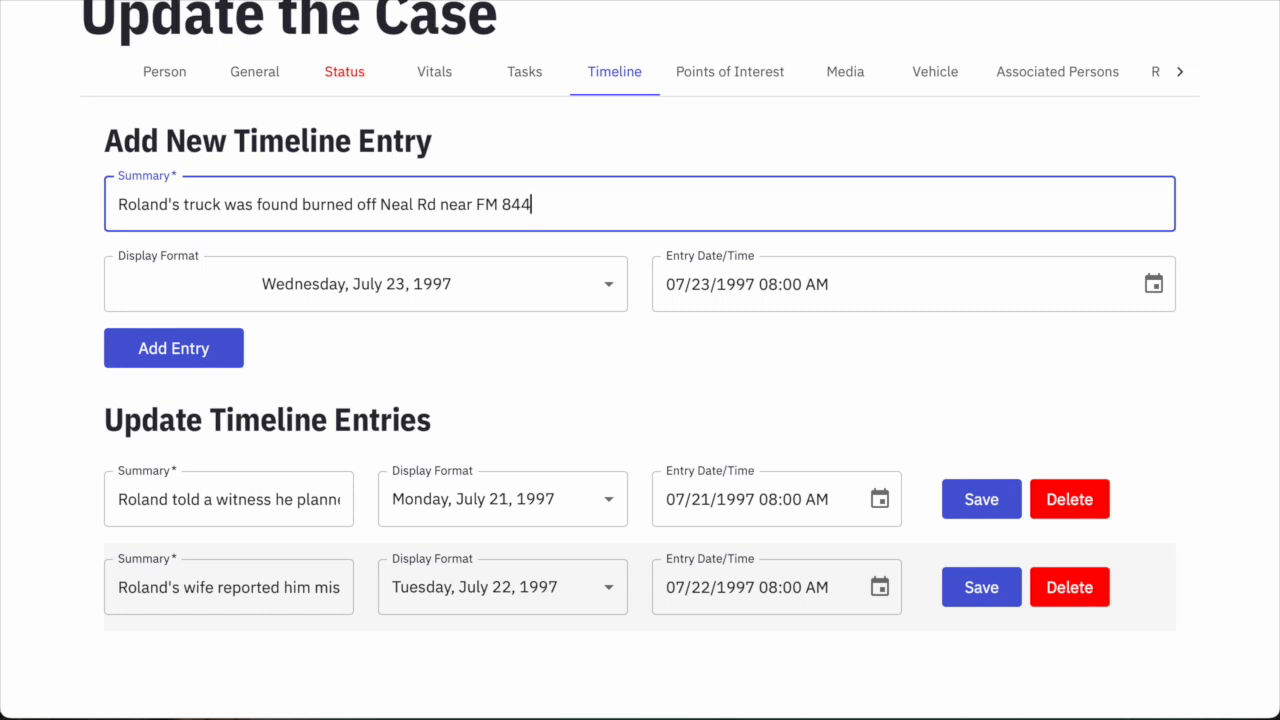
{"action": "left_click", "coordinate": [138, 352]}
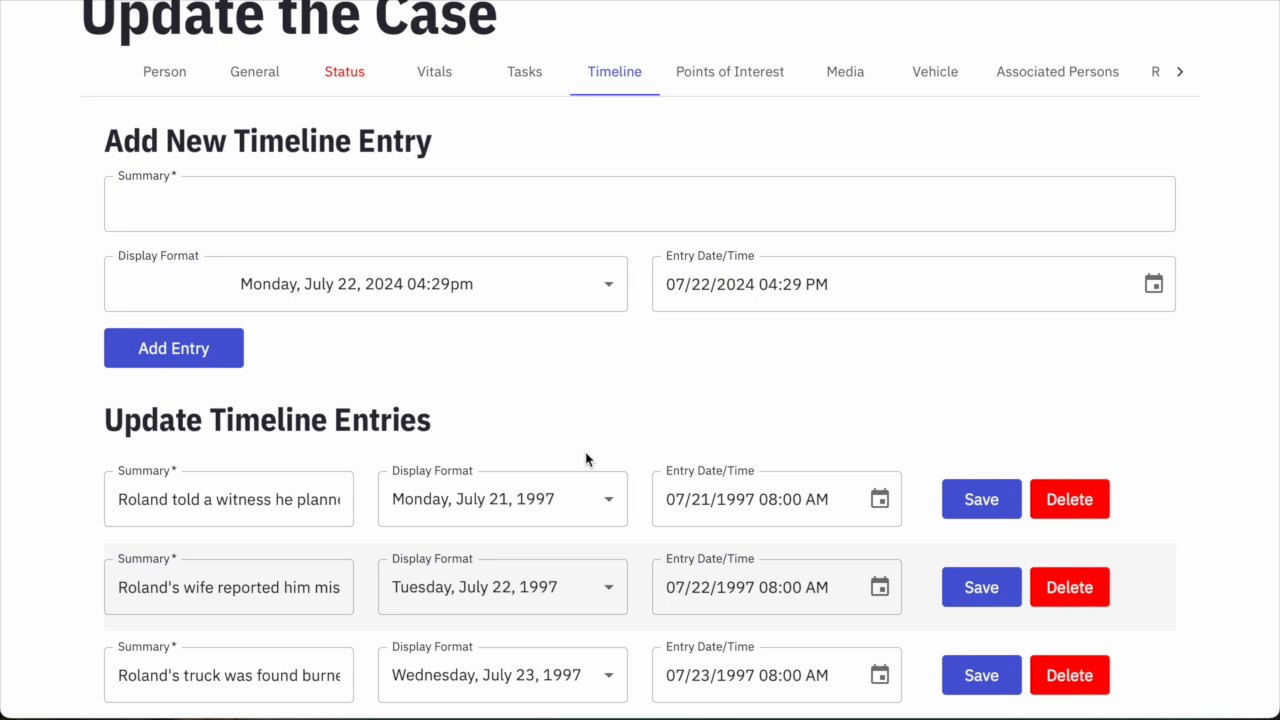
Set the entry date to 08/01/1997 08:00 AM, displayed as August 1997.
{"action": "left_click", "coordinate": [677, 280]}
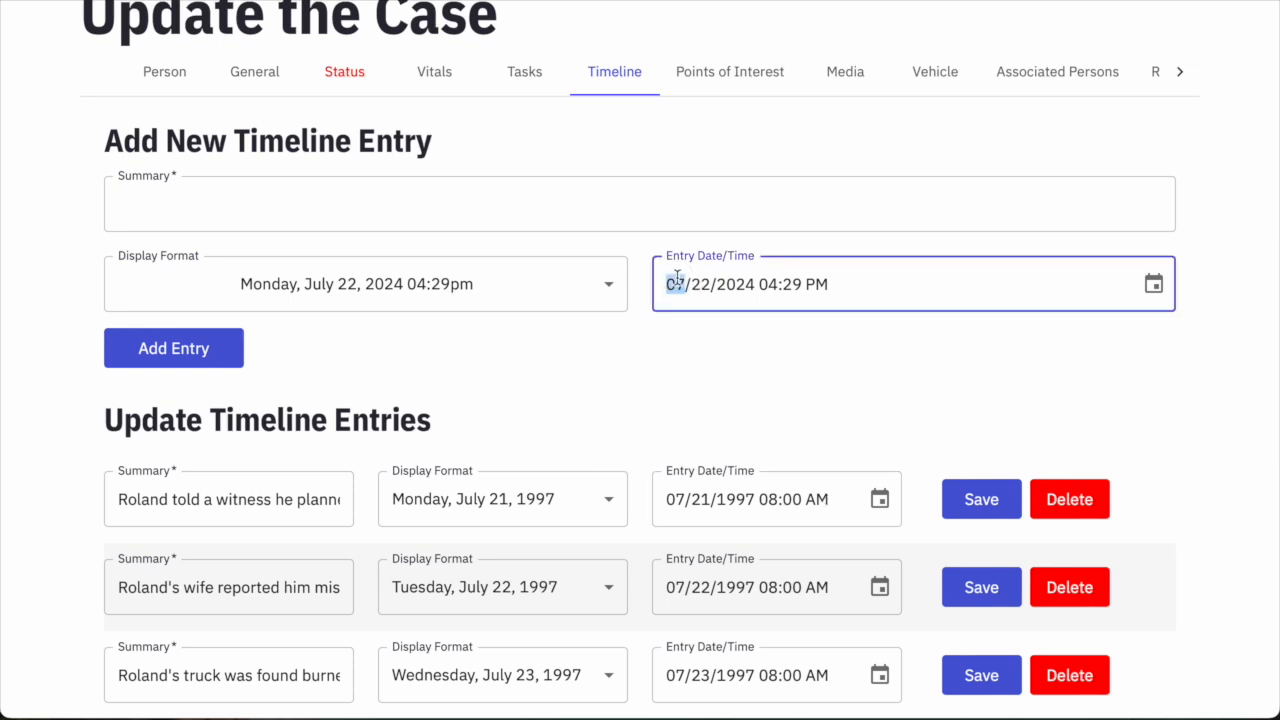
{"action": "type", "text": "08"}
{"action": "type", "text": "011997"}
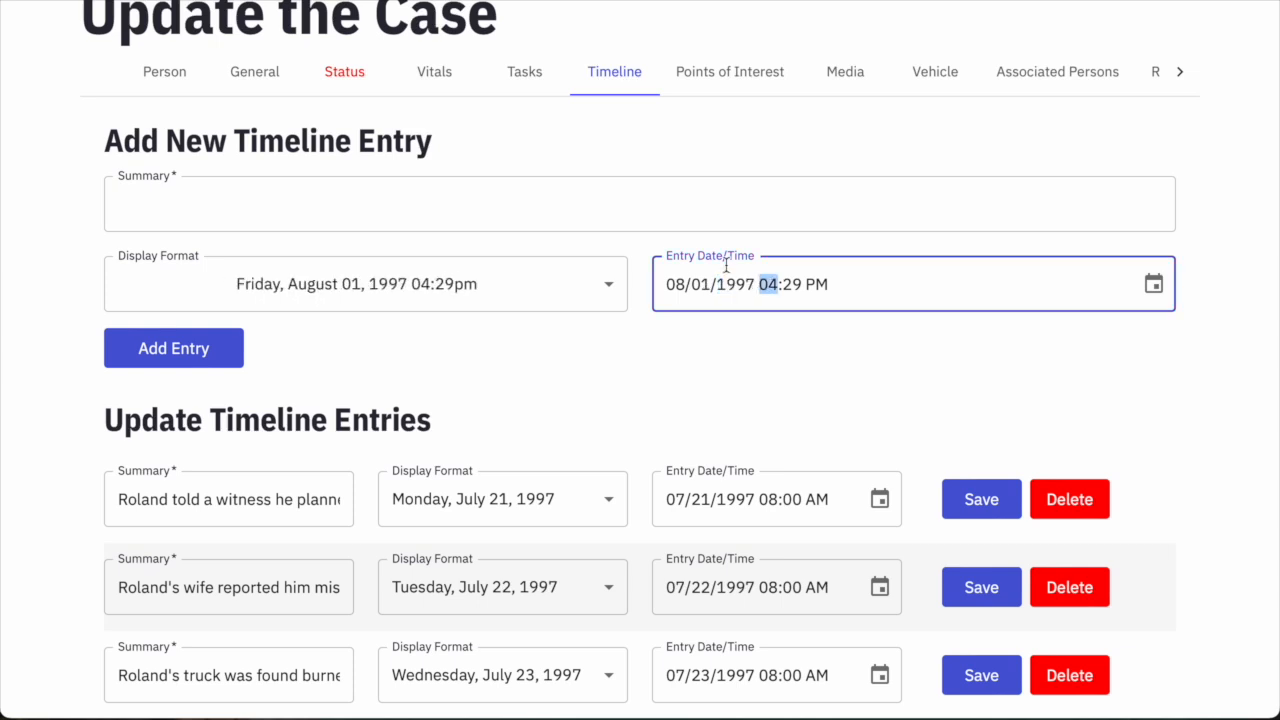
{"action": "type", "text": "0800a"}
{"action": "left_click", "coordinate": [432, 287]}
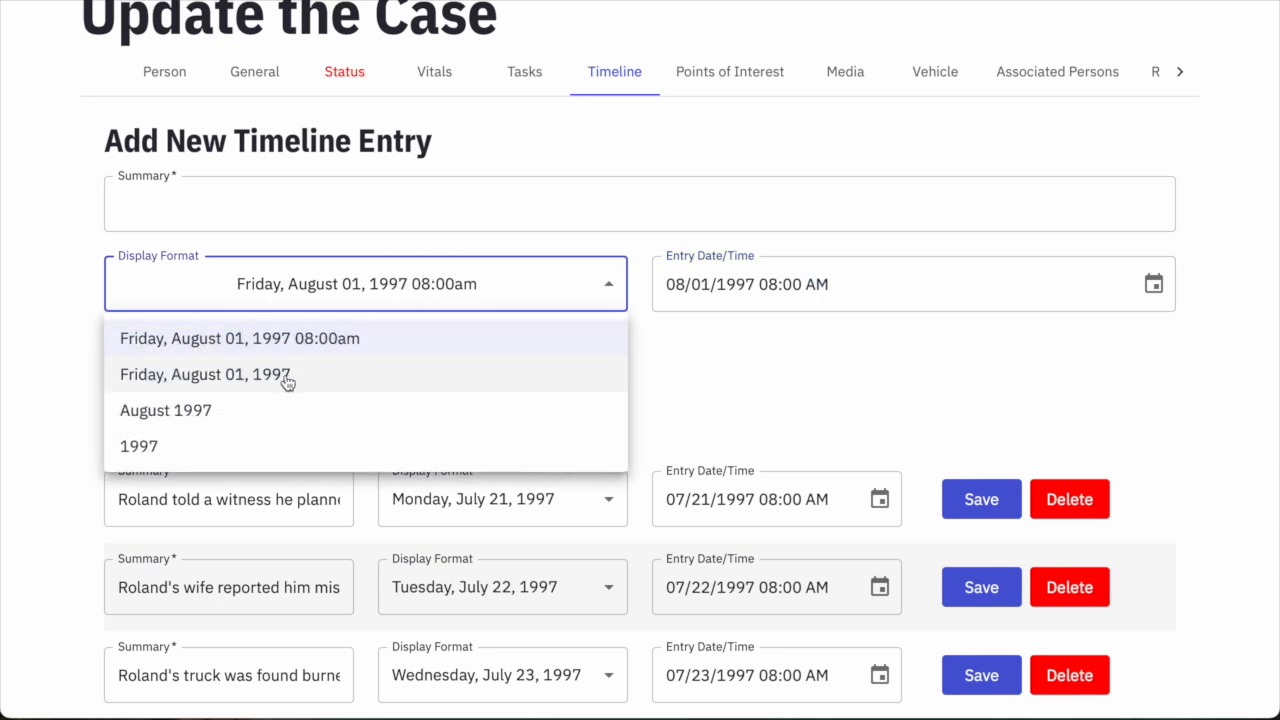
{"action": "left_click", "coordinate": [206, 421]}
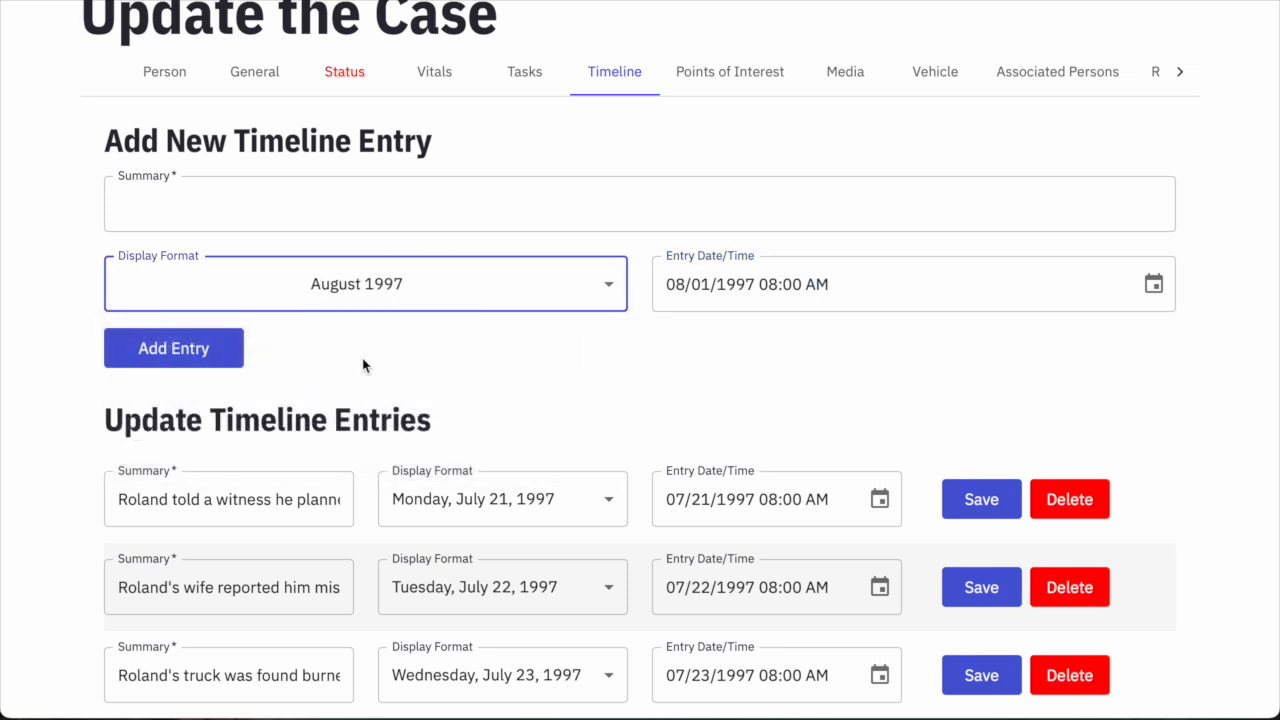
Add the summary about Roland's boat trailer found four miles south of Broaddus off SH 147.
{"action": "left_click", "coordinate": [372, 201]}
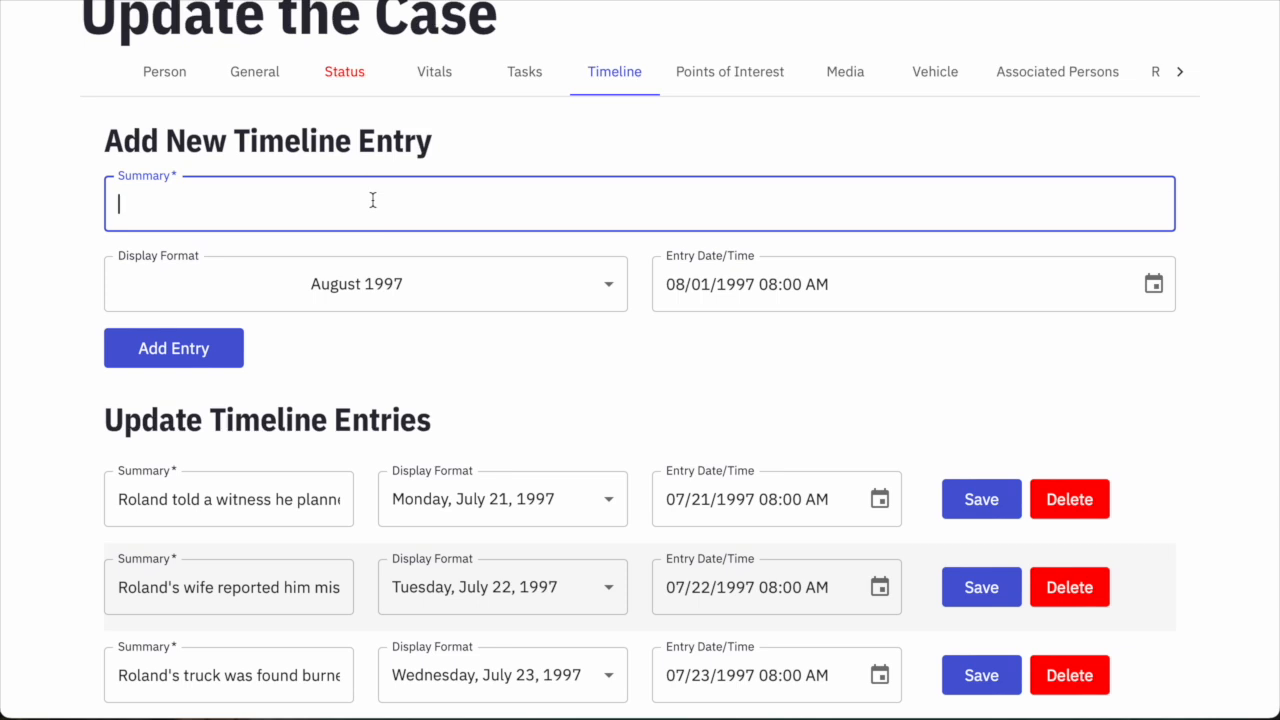
{"action": "type", "text": "Roland's boat trailer was "}
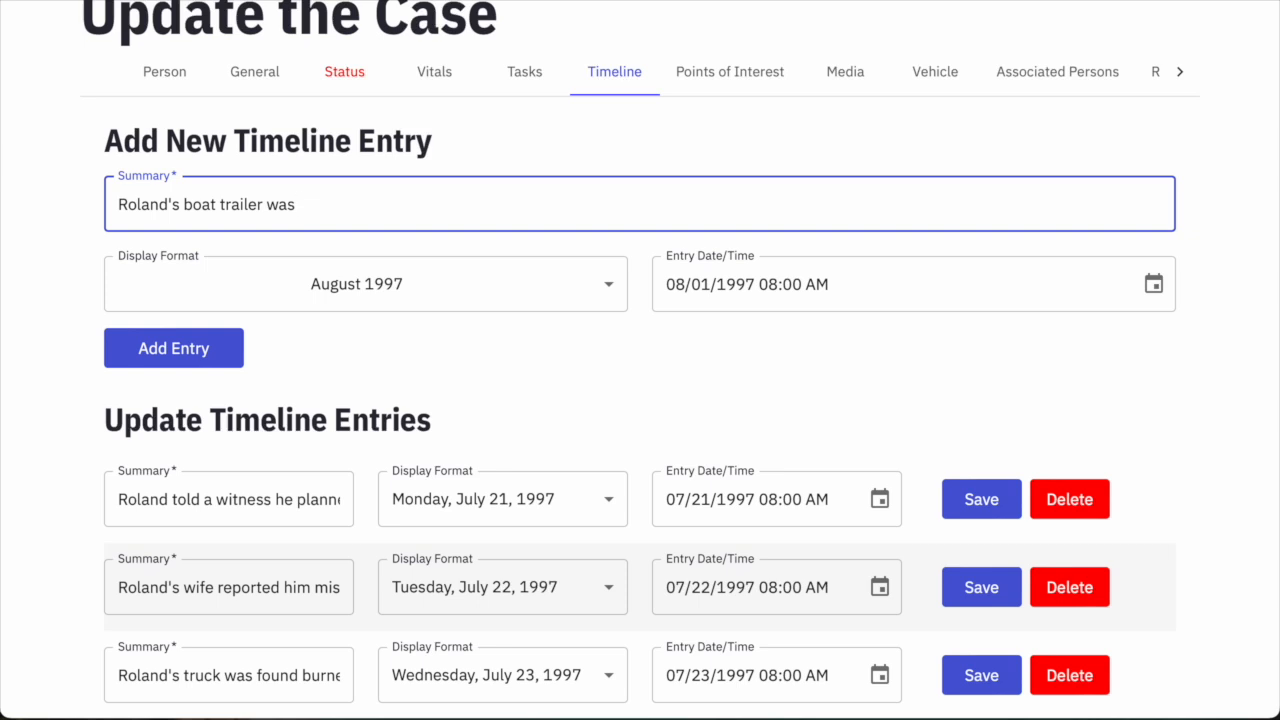
{"action": "type", "text": "found i"}
{"action": "type", "text": "n a wooded area four miles south of Broaddus off of SH 147."}
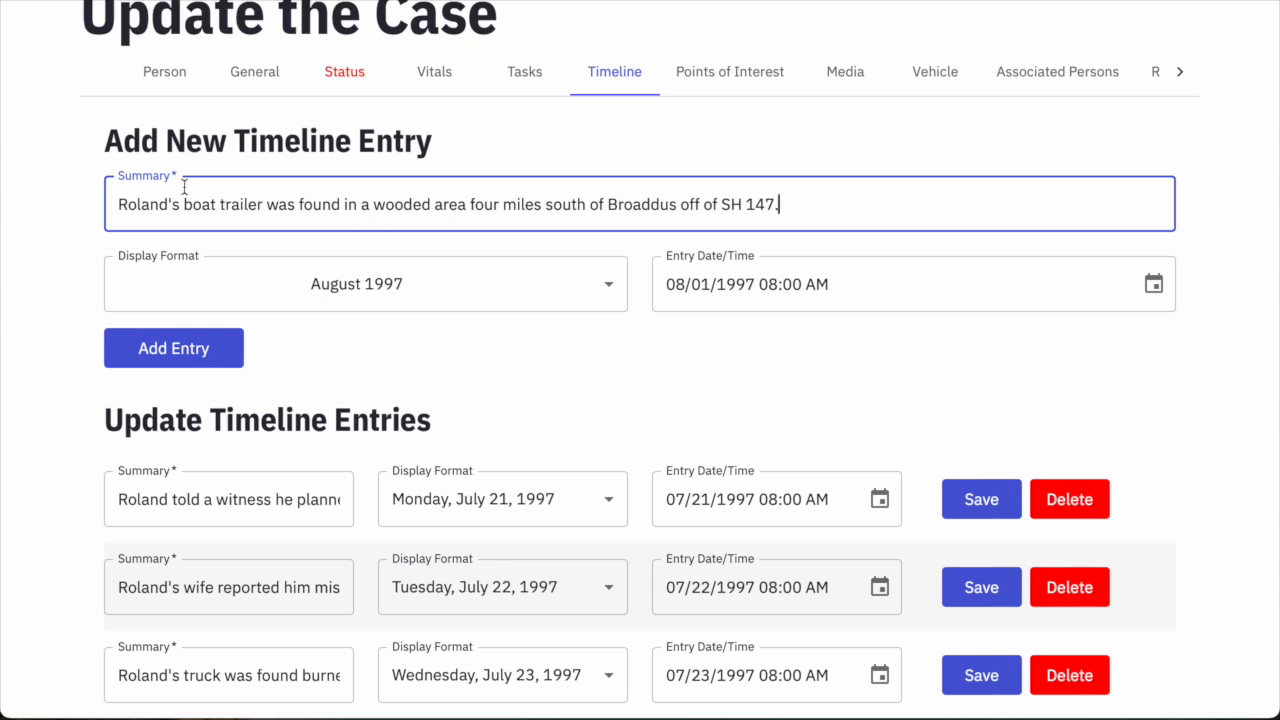
{"action": "left_click", "coordinate": [199, 348]}
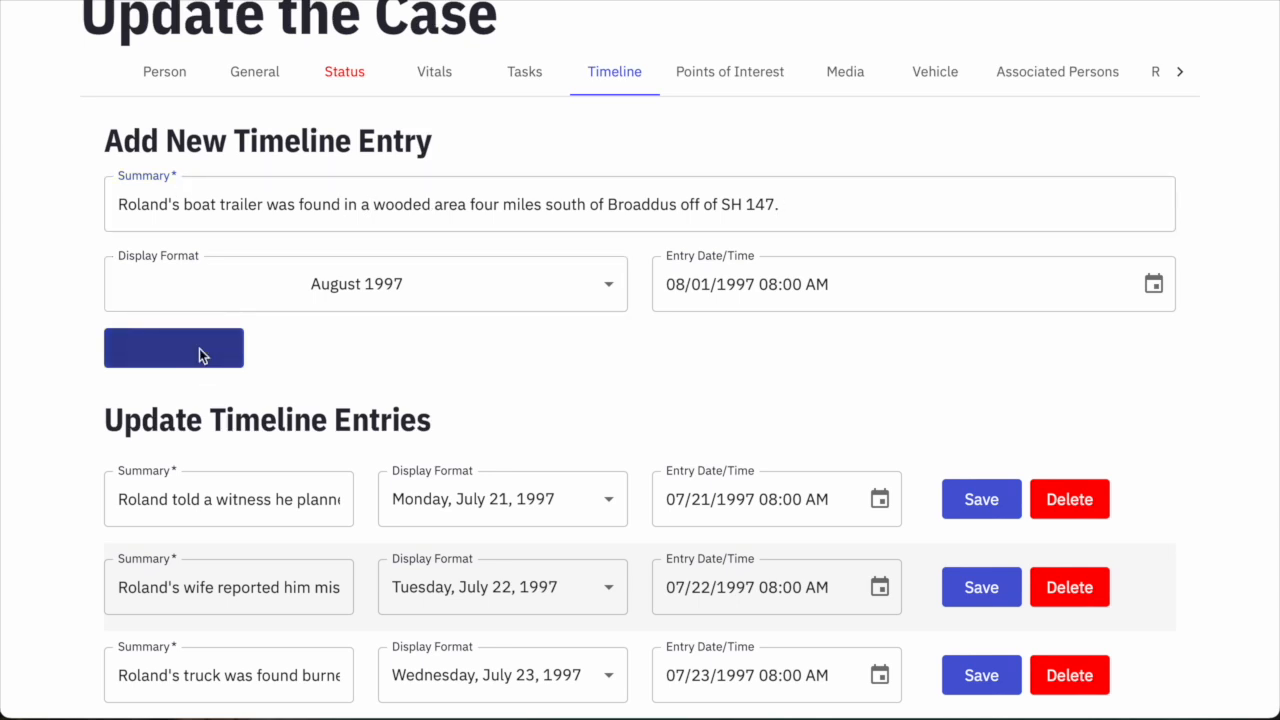
Set the entry date to 10/01/1997 08:00 AM, displayed as October 1997.
{"action": "left_click", "coordinate": [674, 286]}
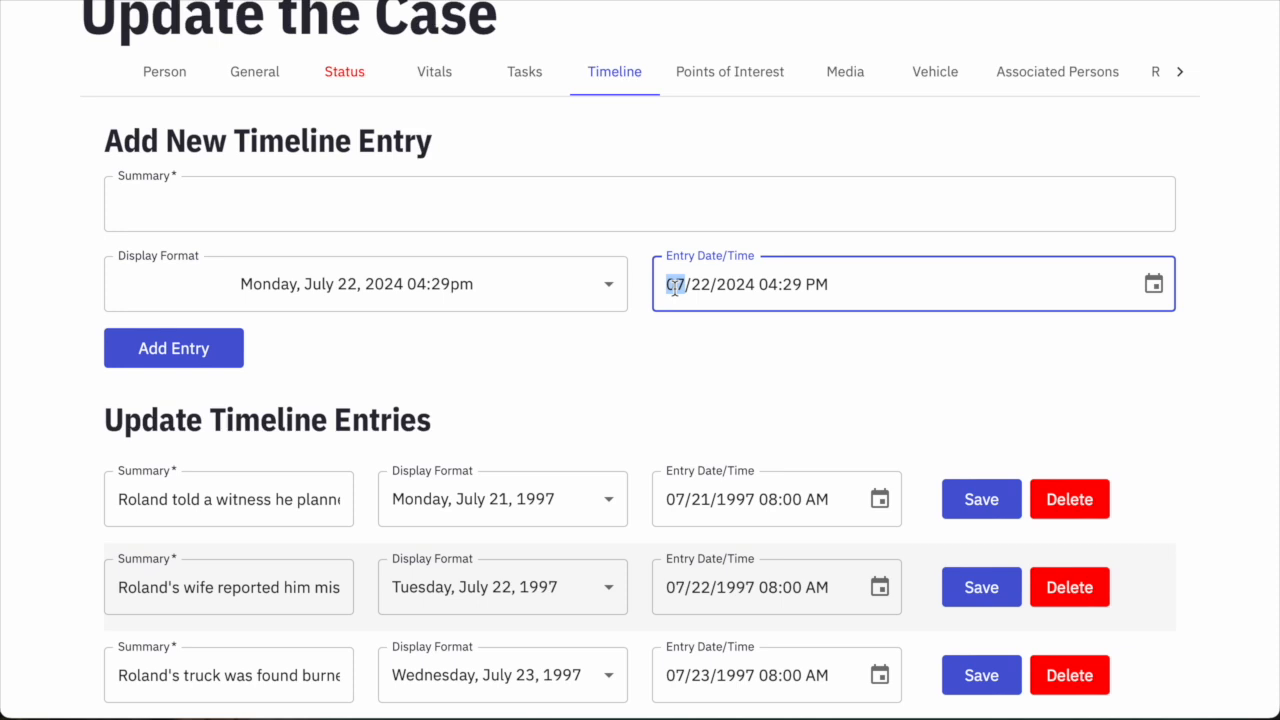
{"action": "type", "text": "10/"}
{"action": "type", "text": "01/01"}
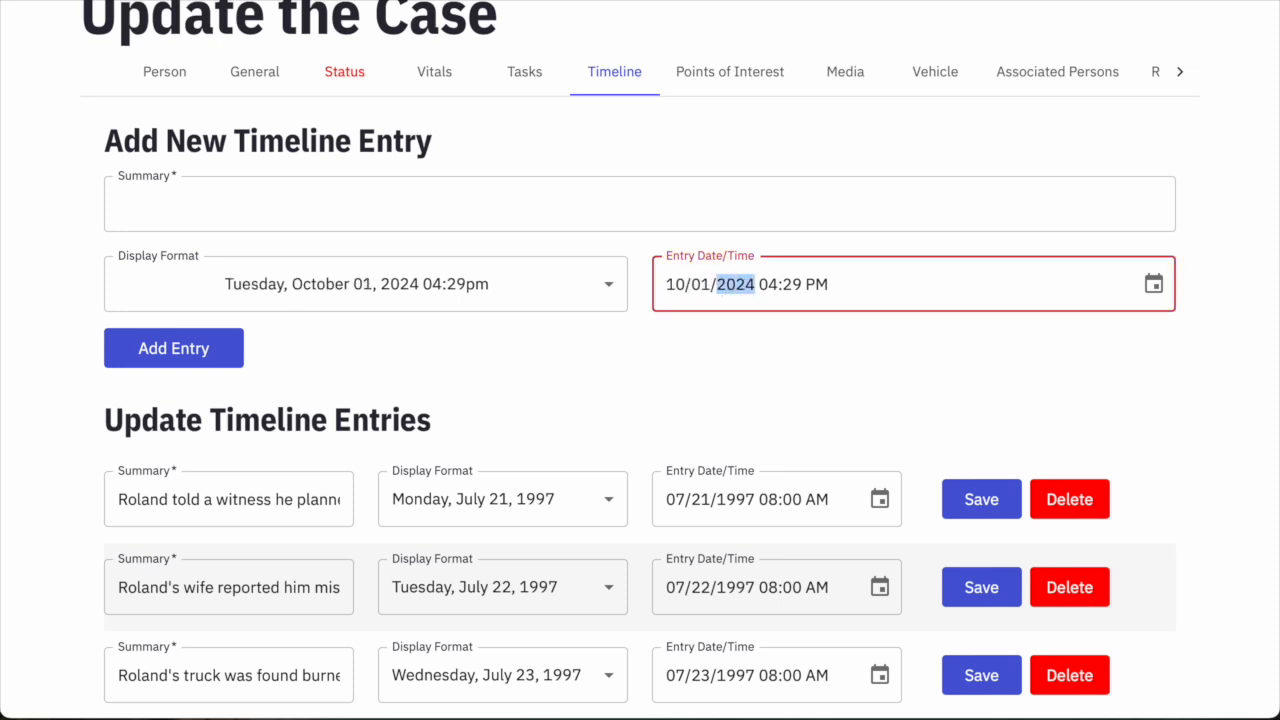
{"action": "type", "text": "99 07"}
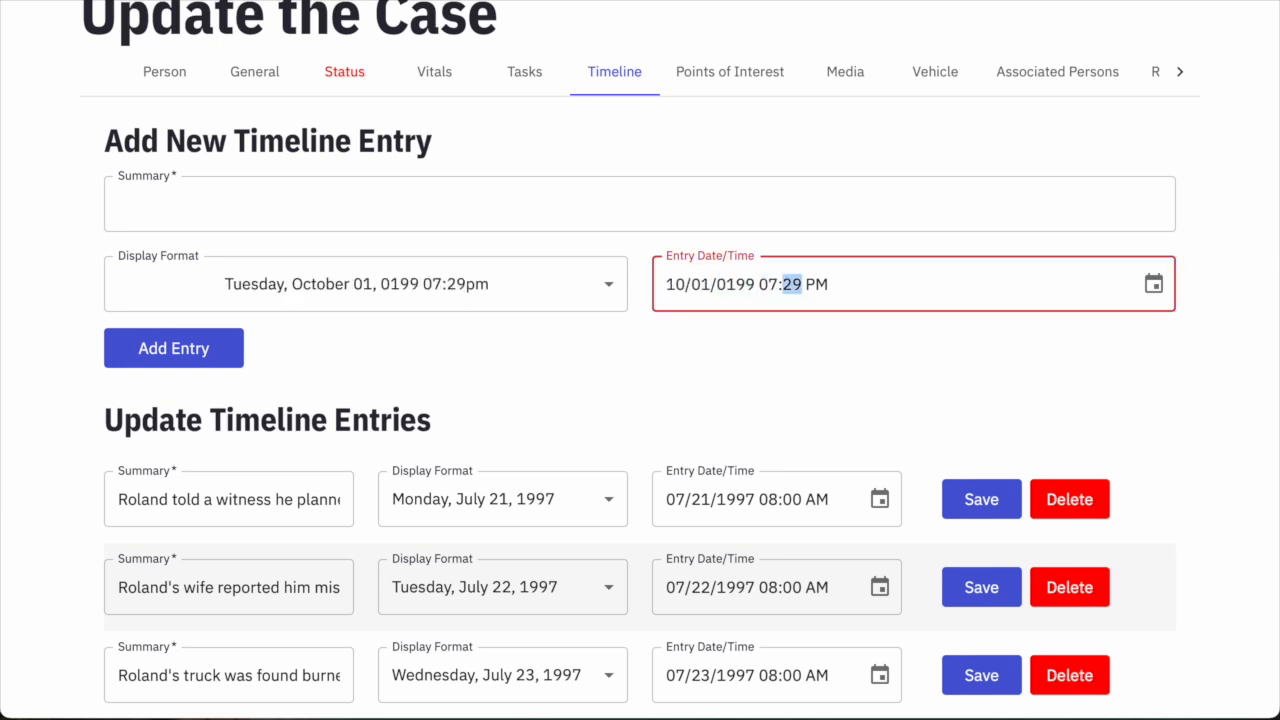
{"action": "left_click", "coordinate": [718, 283]}
{"action": "type", "text": "1997"}
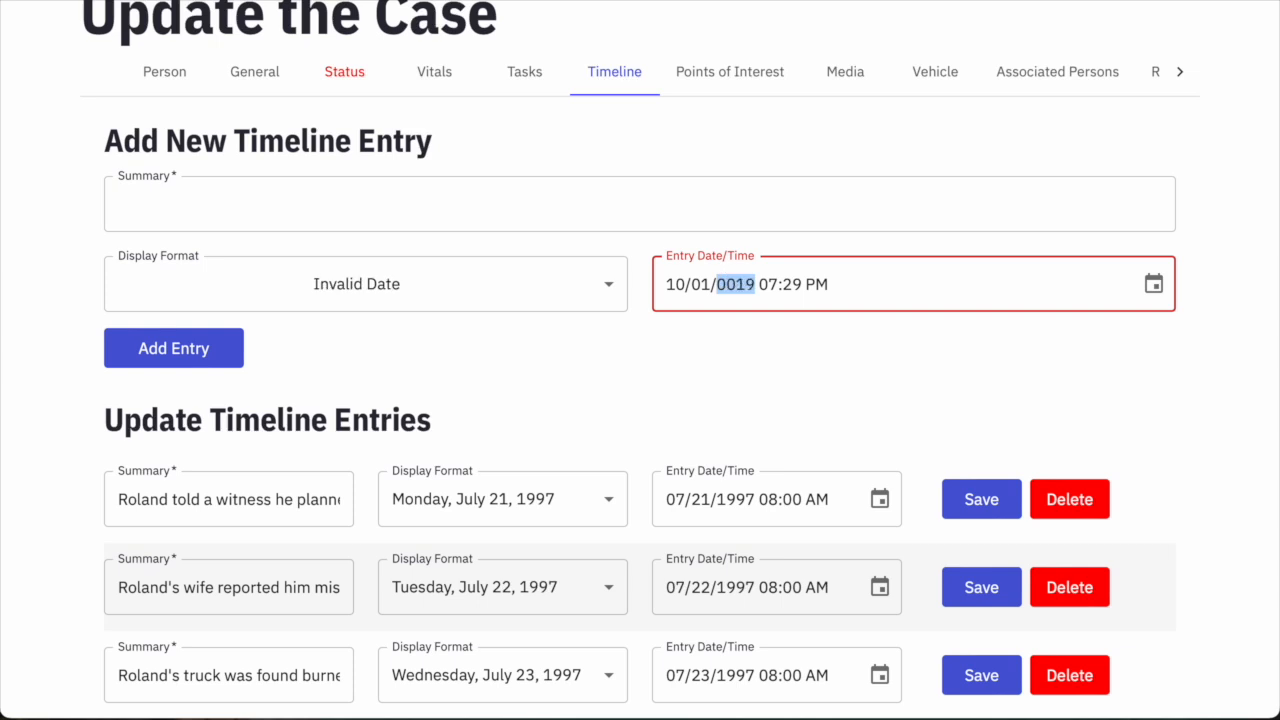
{"action": "type", "text": "0800a"}
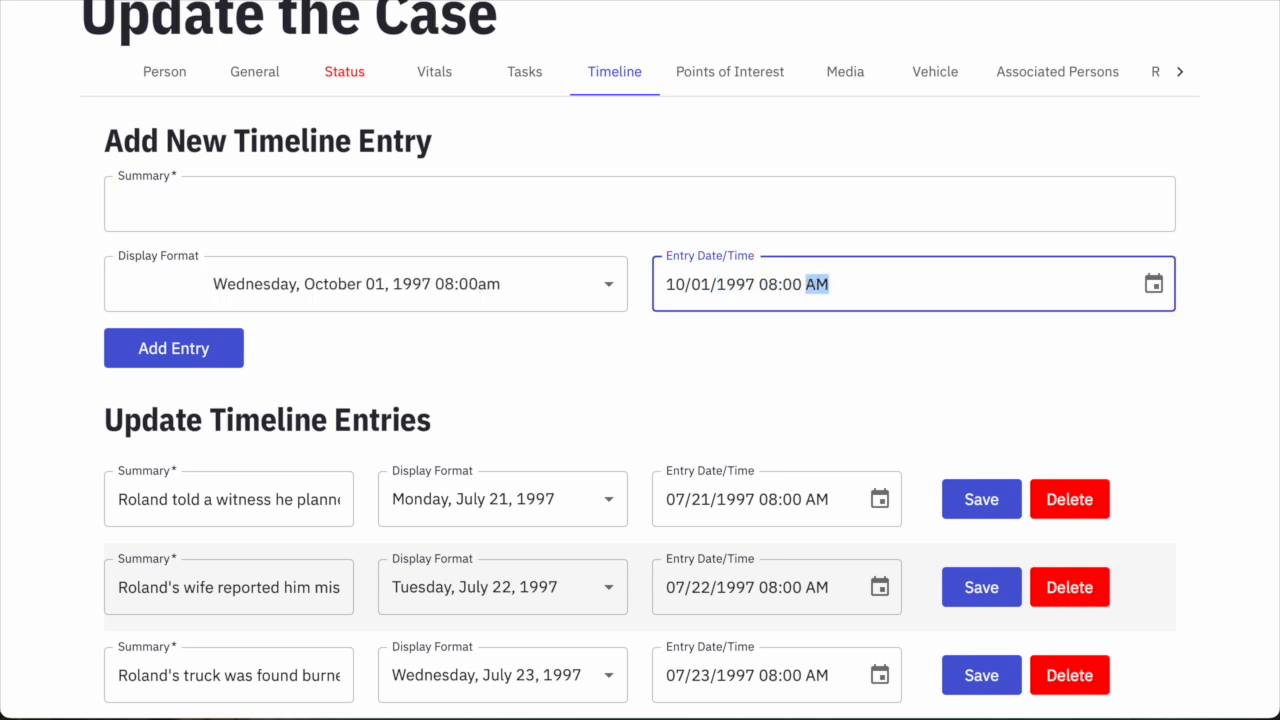
{"action": "left_click", "coordinate": [392, 286]}
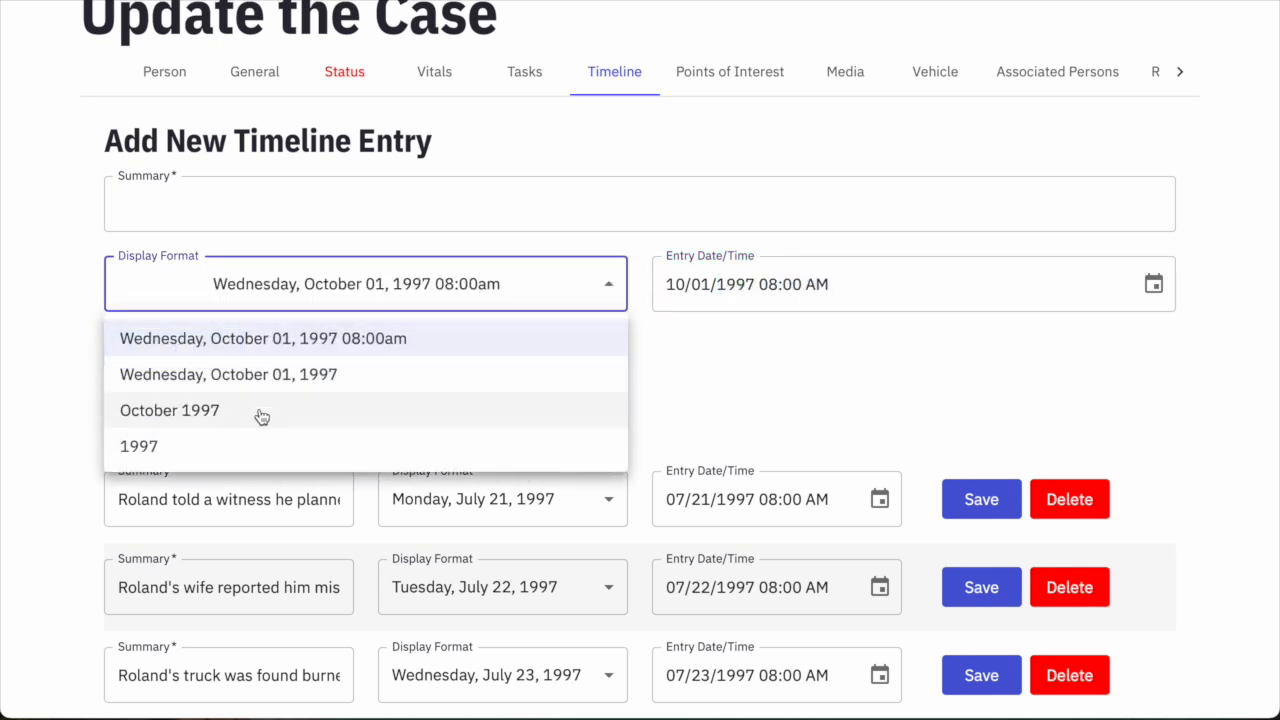
{"action": "left_click", "coordinate": [262, 416]}
Add the summary about the pontoon boat found off Harvey Creek at FM 2390, San Augustine County.
{"action": "left_click", "coordinate": [299, 212]}
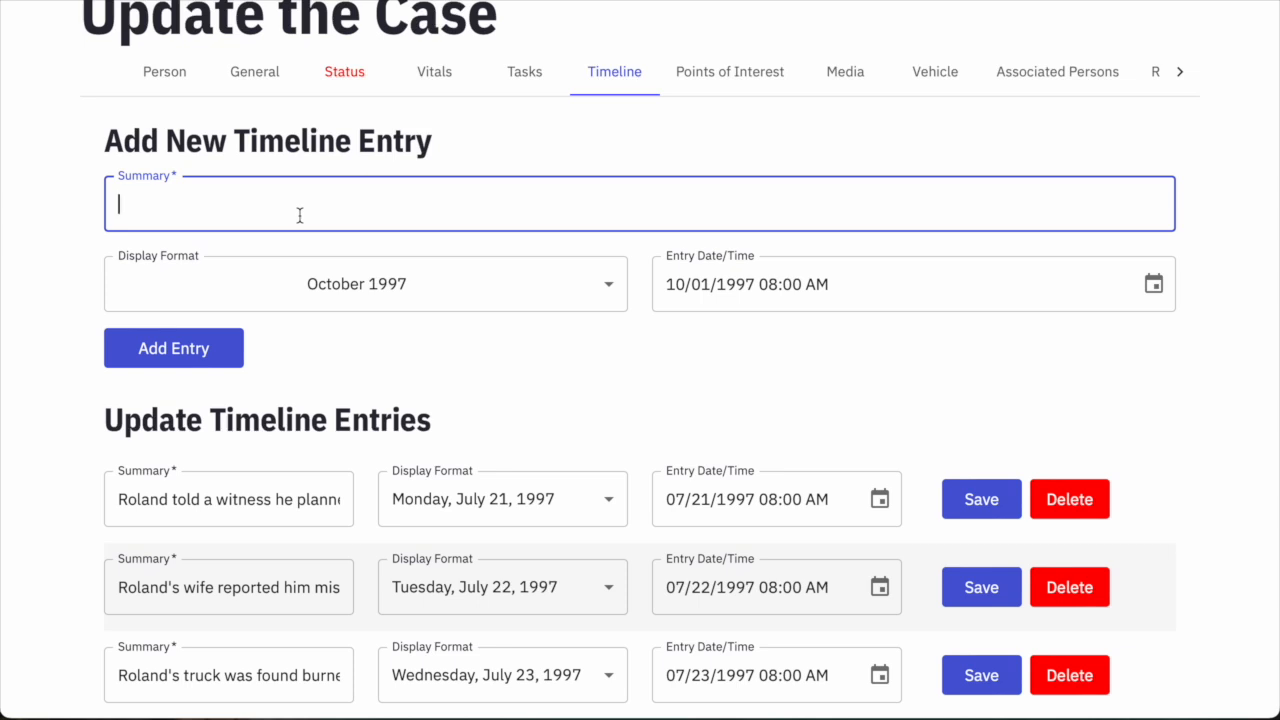
{"action": "type", "text": "Pontoon boat found in a cov"}
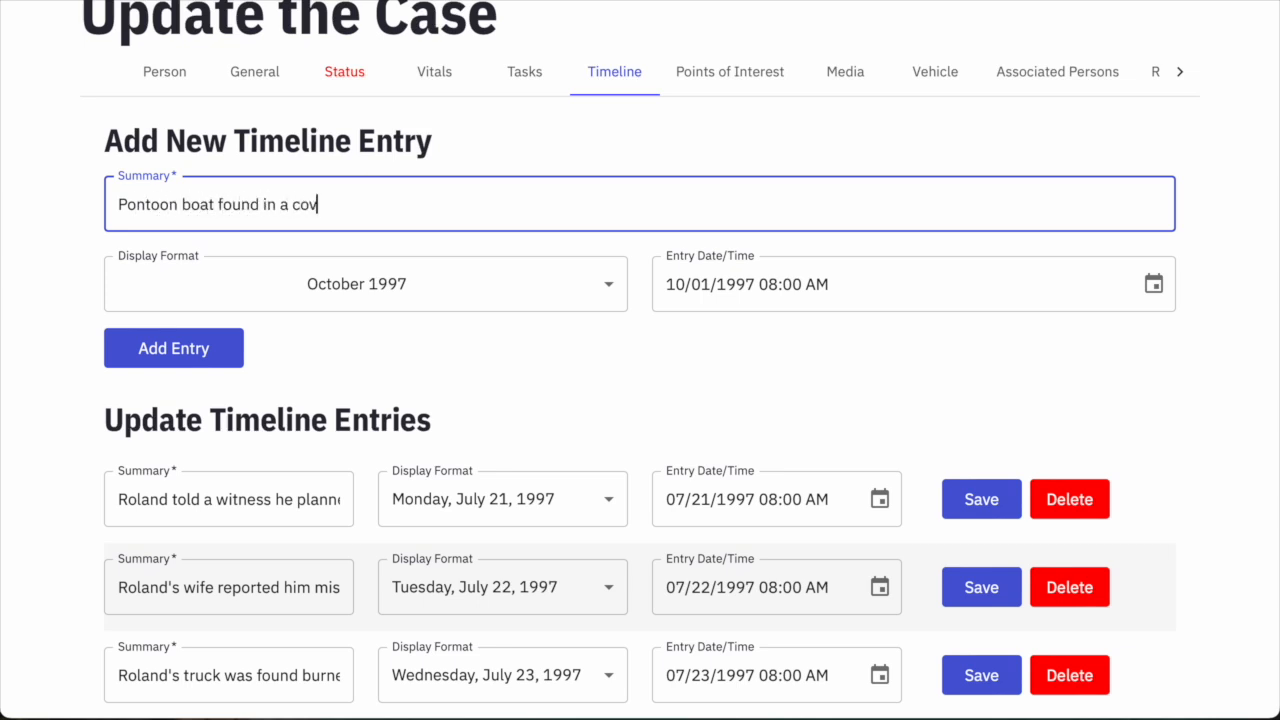
{"action": "type", "text": "e off of Harvey Cree"}
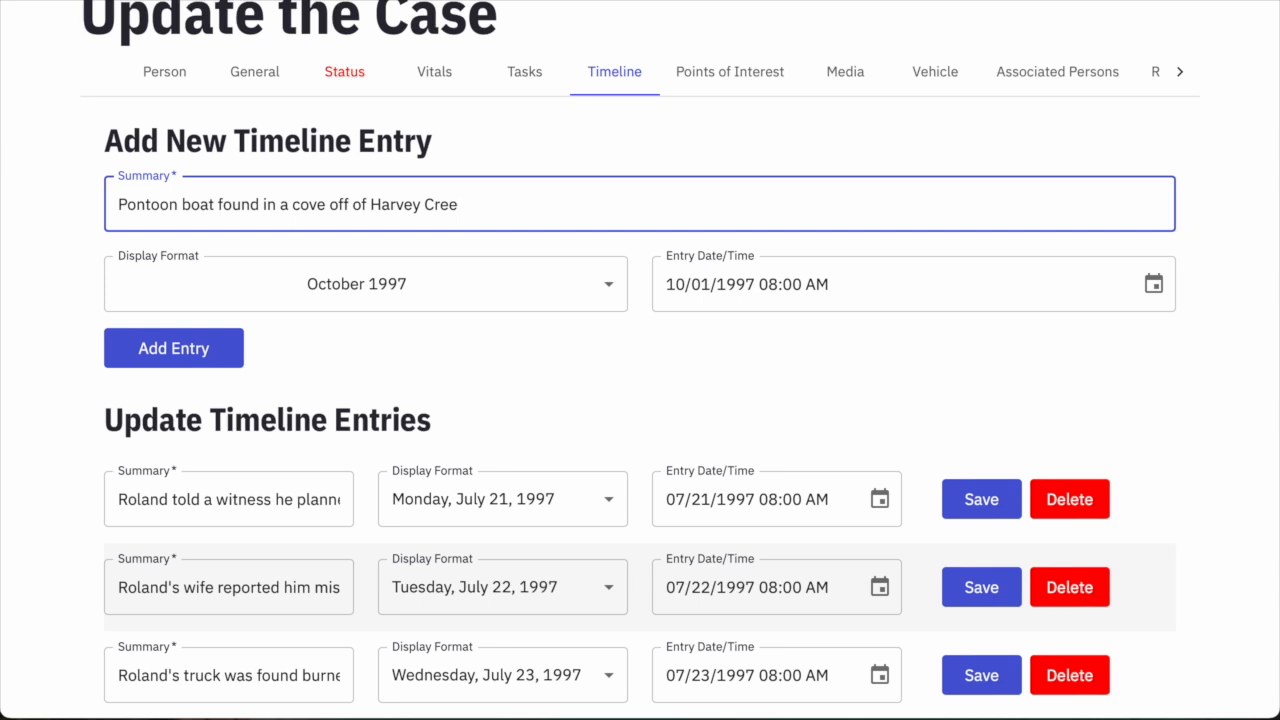
{"action": "type", "text": "k and"}
{"action": "type", "text": "t the end of FM "}
{"action": "type", "text": "2390"}
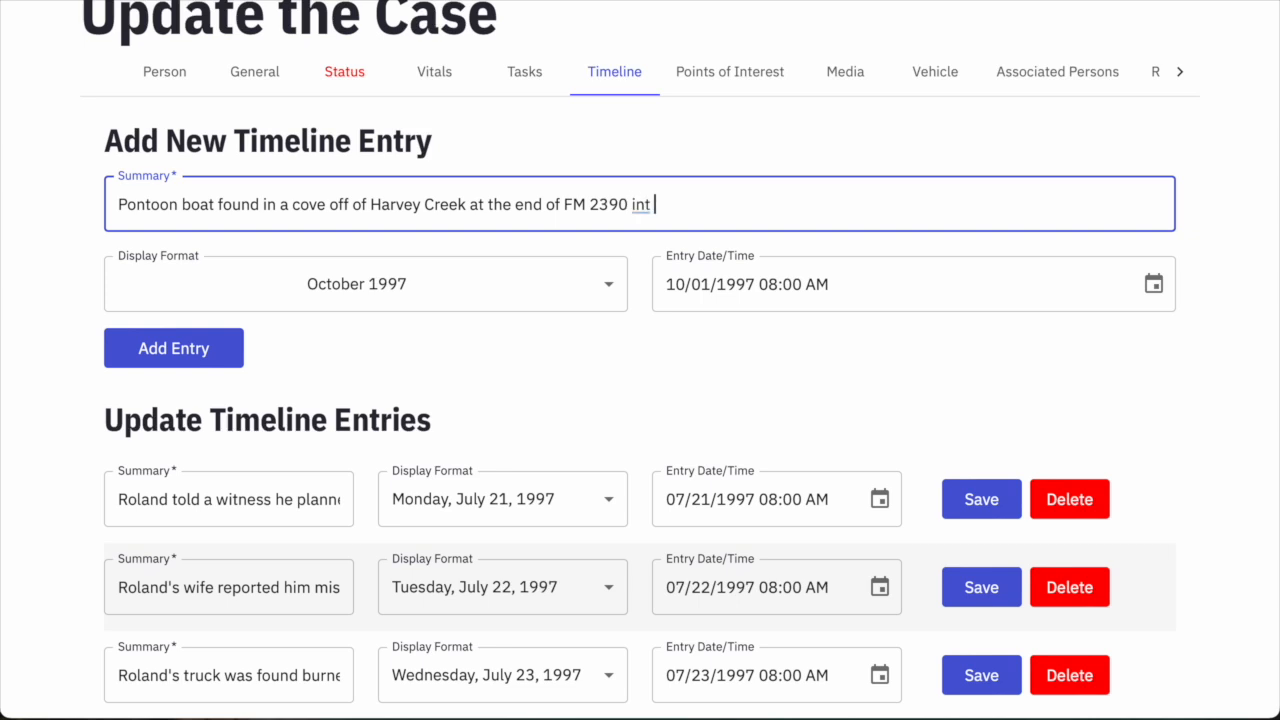
{"action": "type", "text": " in San Augustine County, TX."}
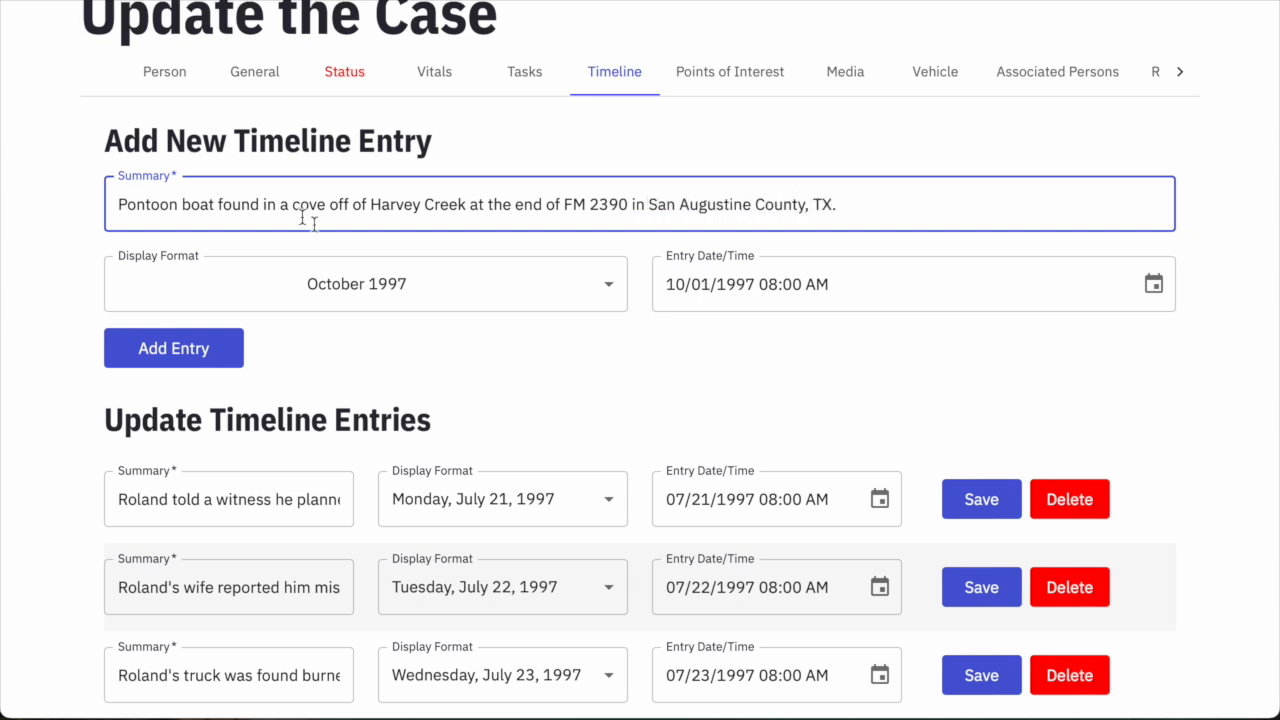
{"action": "left_click", "coordinate": [192, 370]}
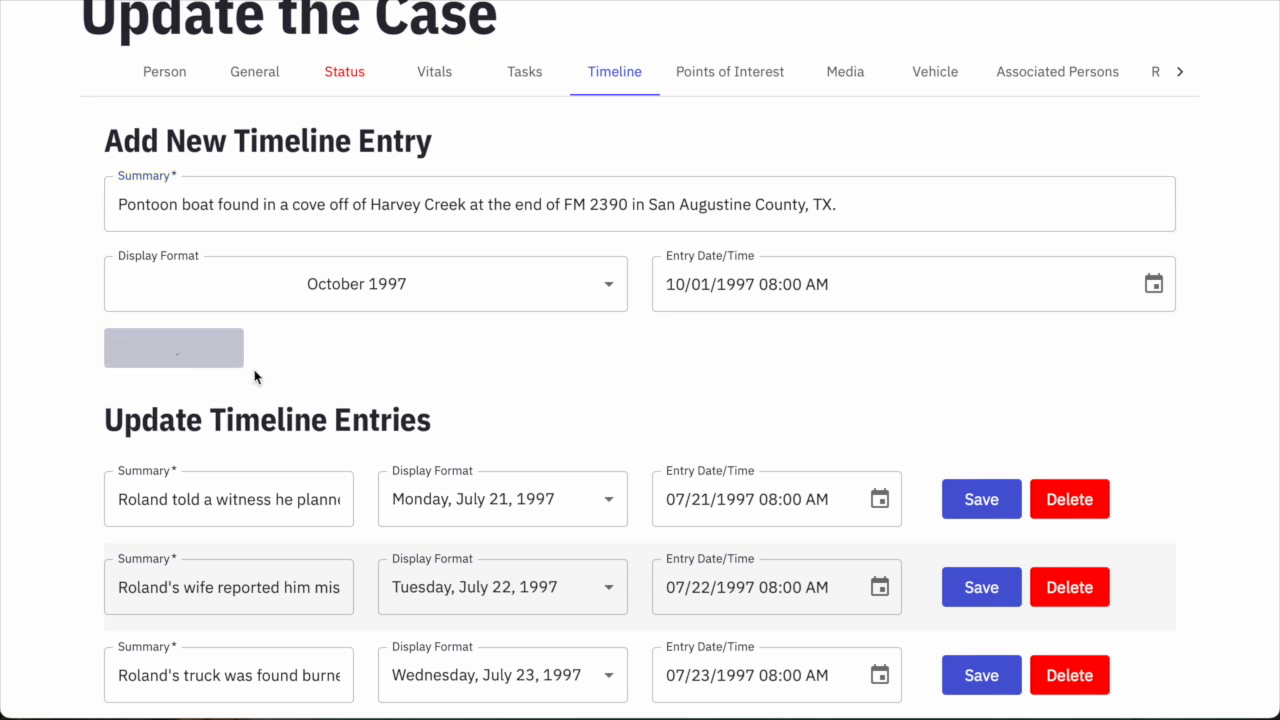
Add a 01/01/1998 08:00 AM entry shown as 'January 1998', noting divers found the boat's awning.
{"action": "scroll", "coordinate": [682, 398], "scroll_direction": "down", "scroll_amount": 2}
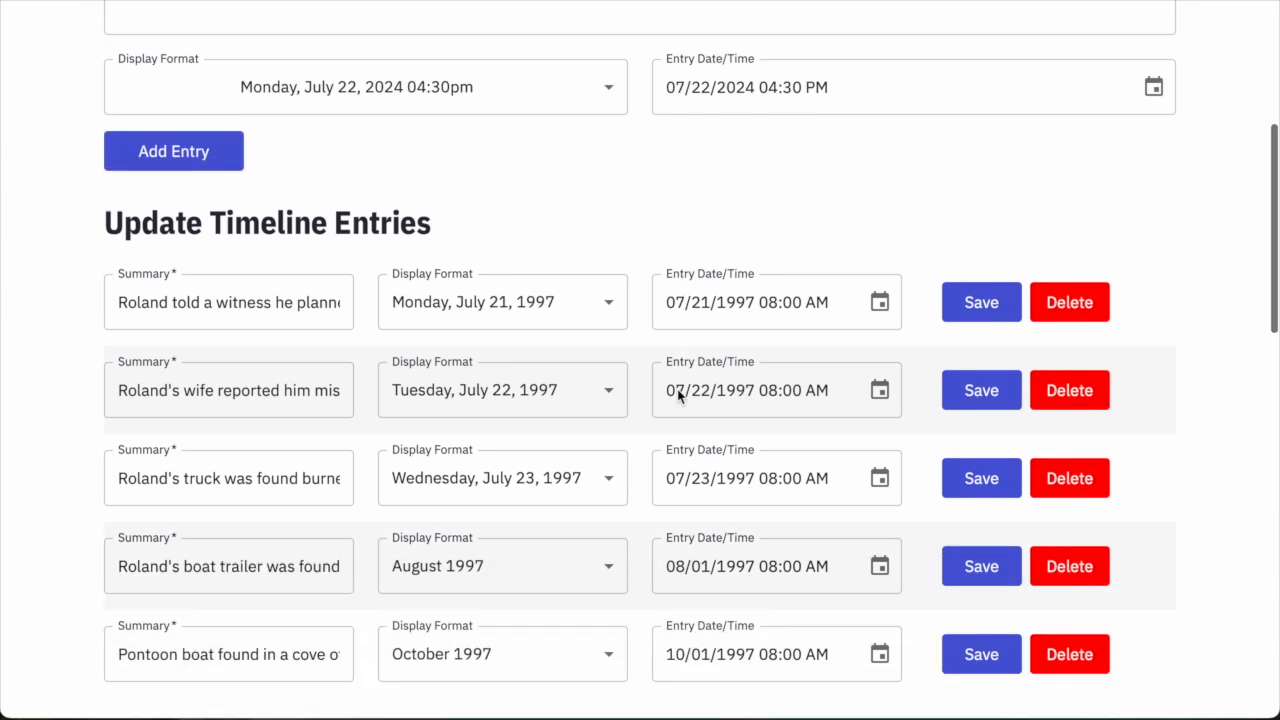
{"action": "scroll", "coordinate": [682, 398], "scroll_direction": "up", "scroll_amount": 1}
{"action": "left_click", "coordinate": [671, 199]}
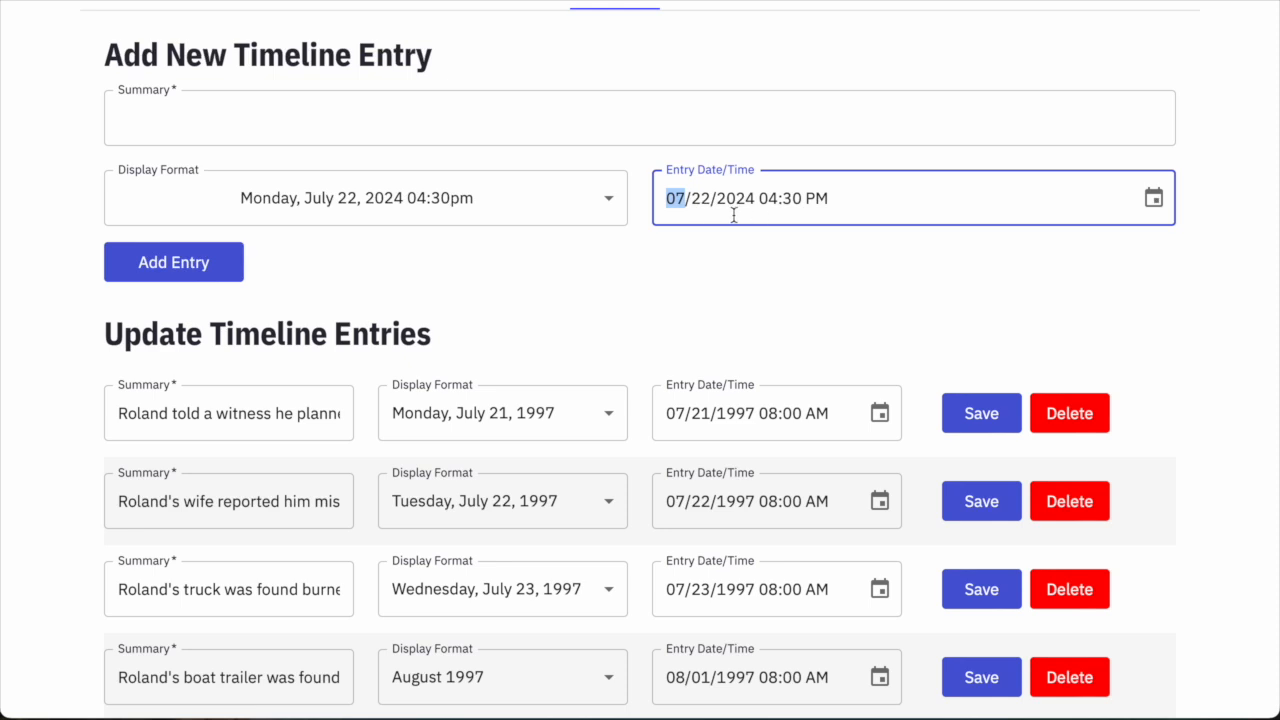
{"action": "type", "text": "0101"}
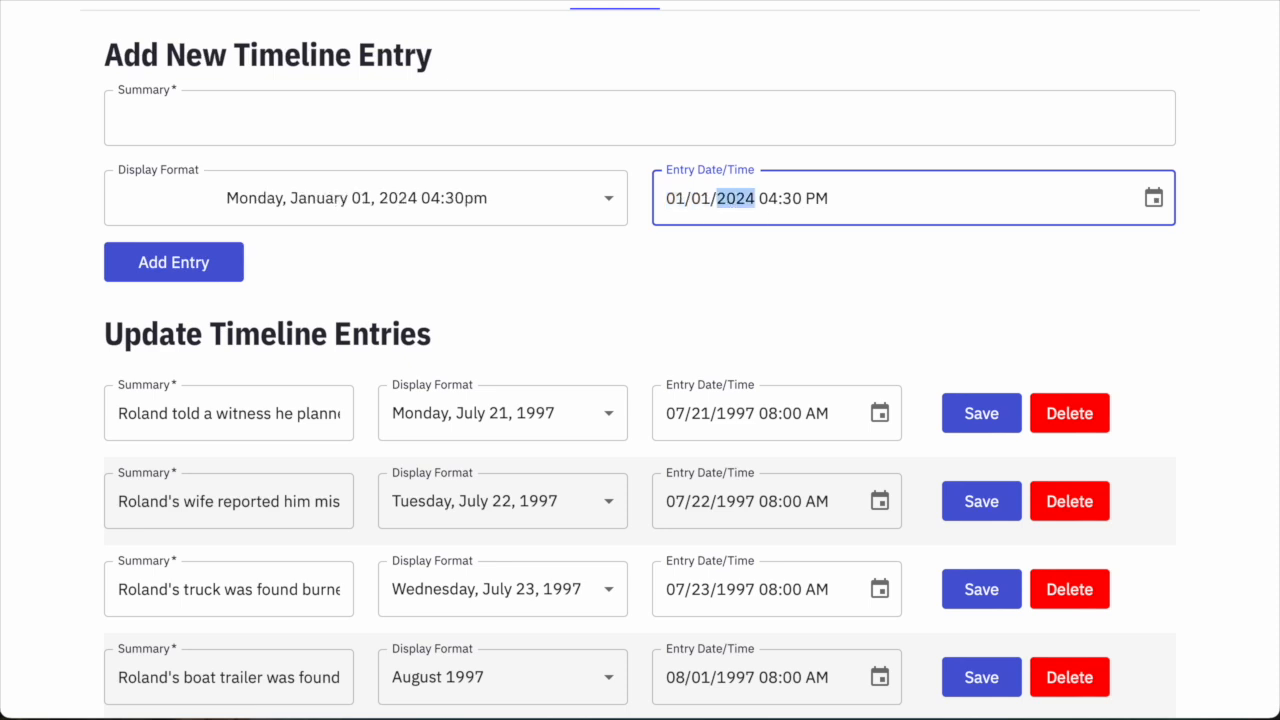
{"action": "type", "text": "19980800a"}
{"action": "left_click", "coordinate": [506, 203]}
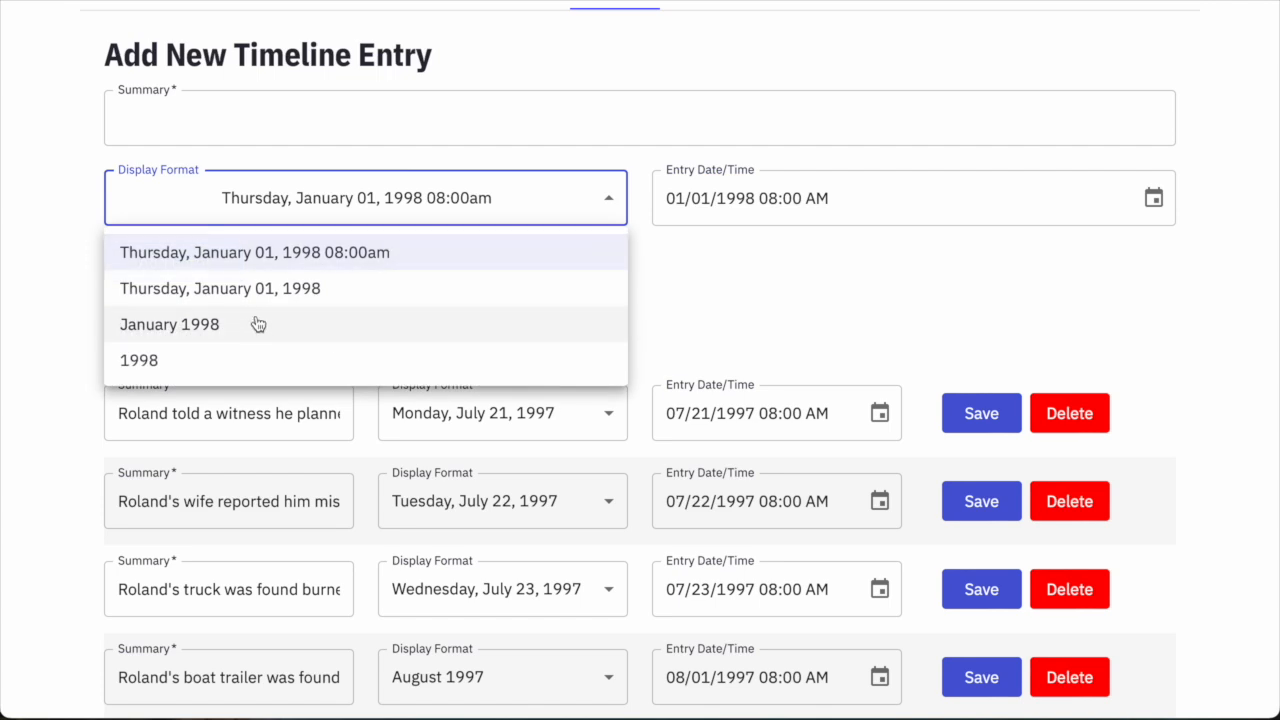
{"action": "left_click", "coordinate": [229, 334]}
{"action": "left_click", "coordinate": [252, 124]}
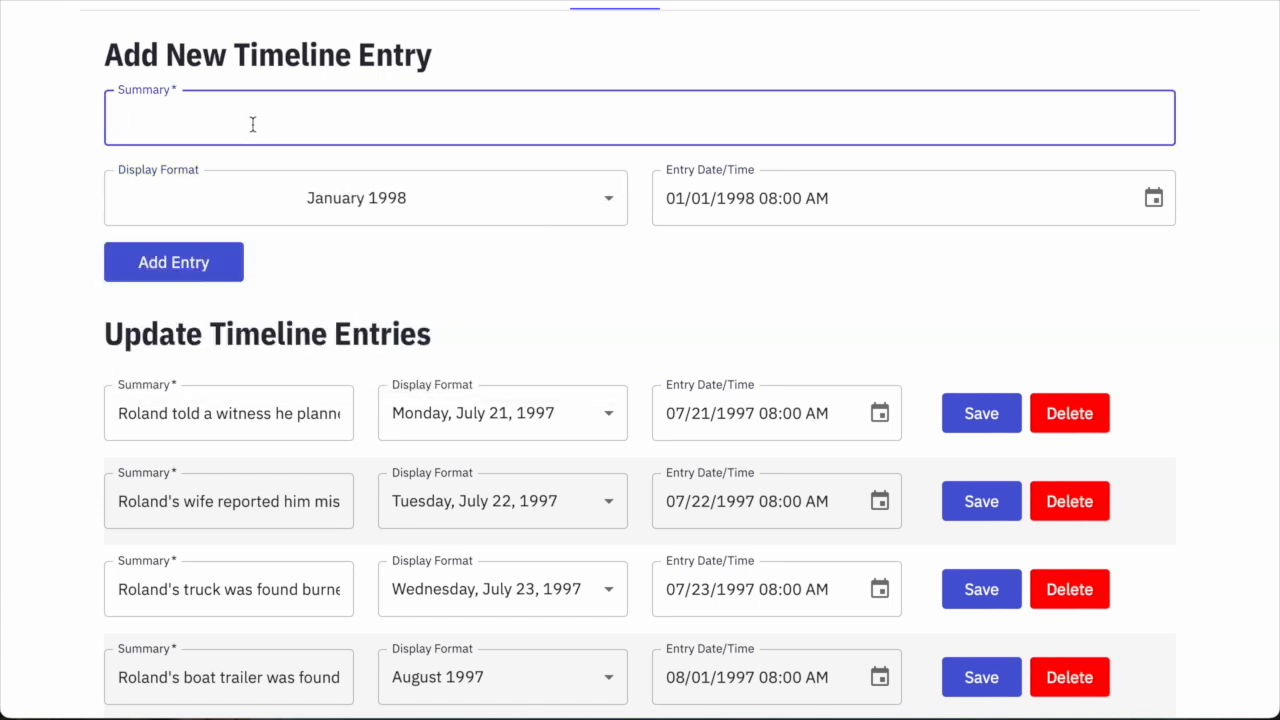
{"action": "type", "text": "Divers found the awning for Roland's boat"}
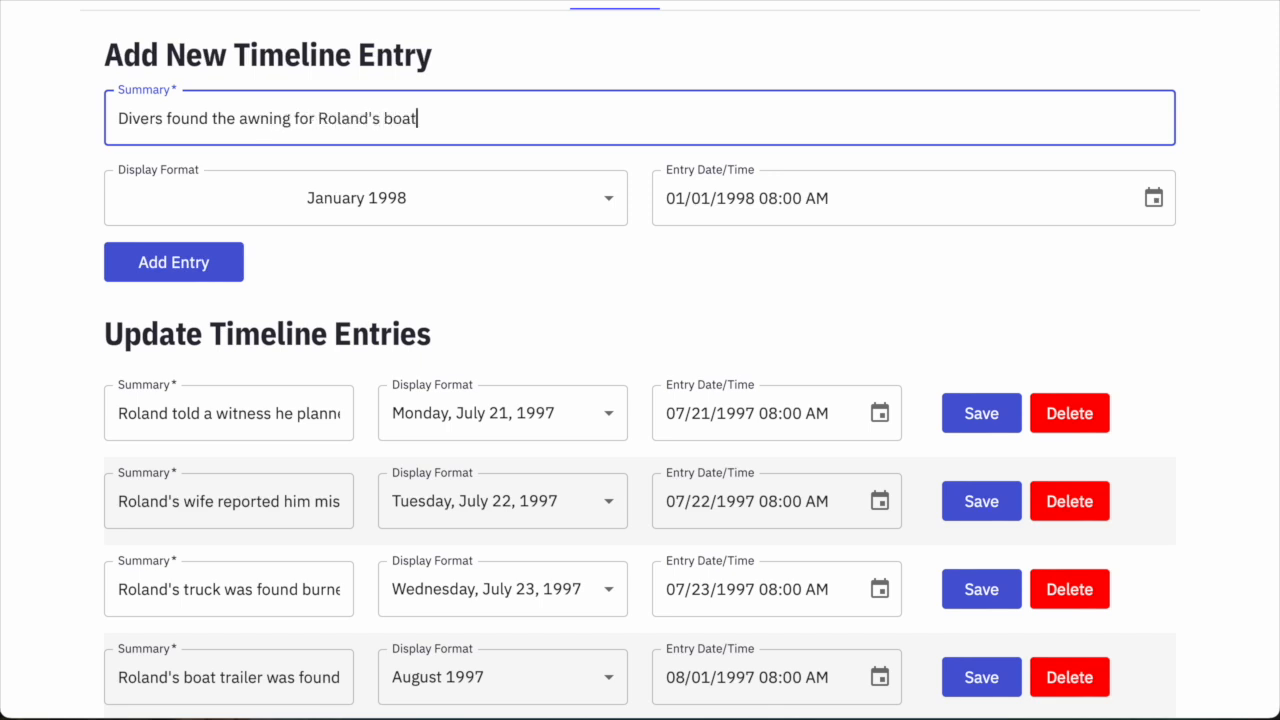
{"action": "type", "text": " in the area where the "}
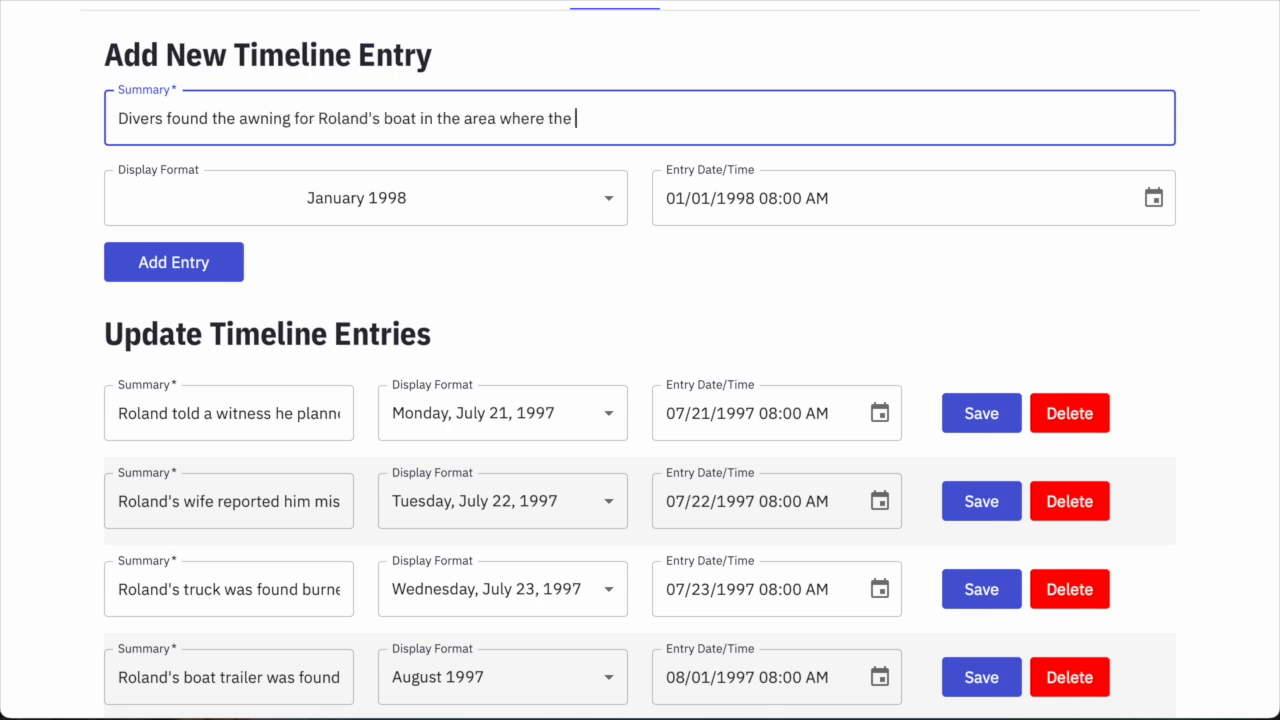
{"action": "type", "text": "boat had been recovered."}
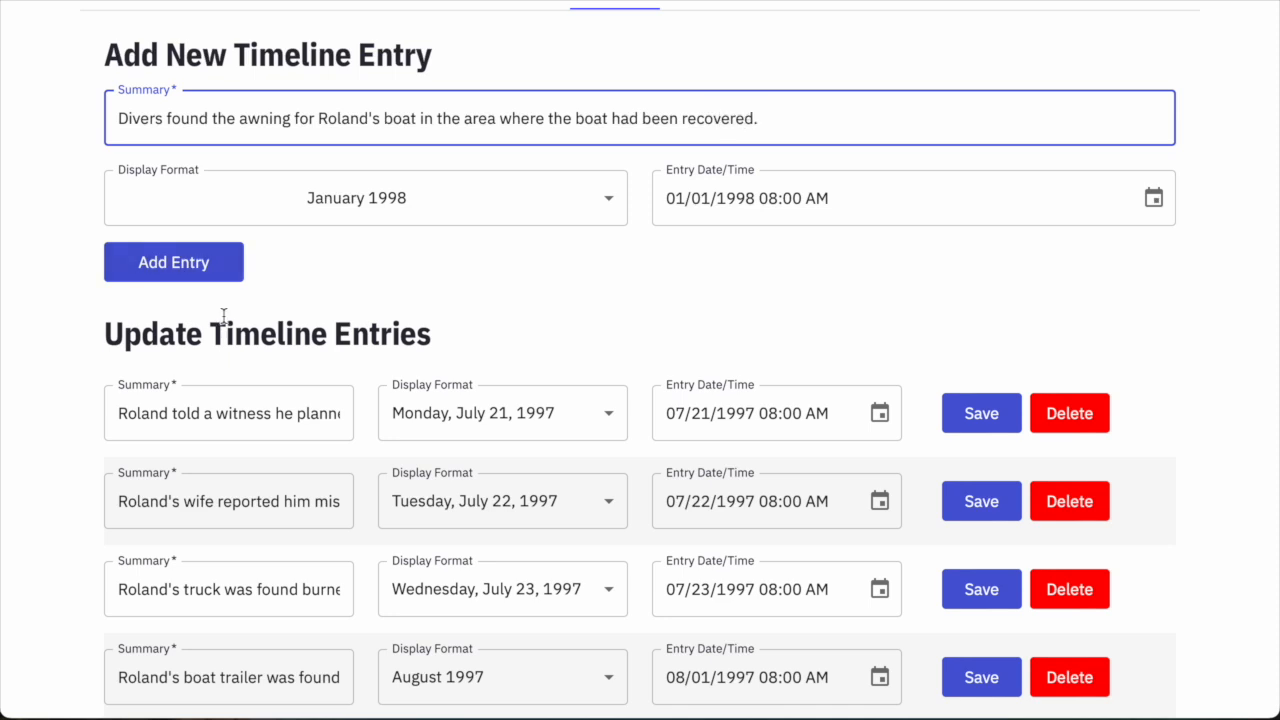
{"action": "left_click", "coordinate": [229, 270]}
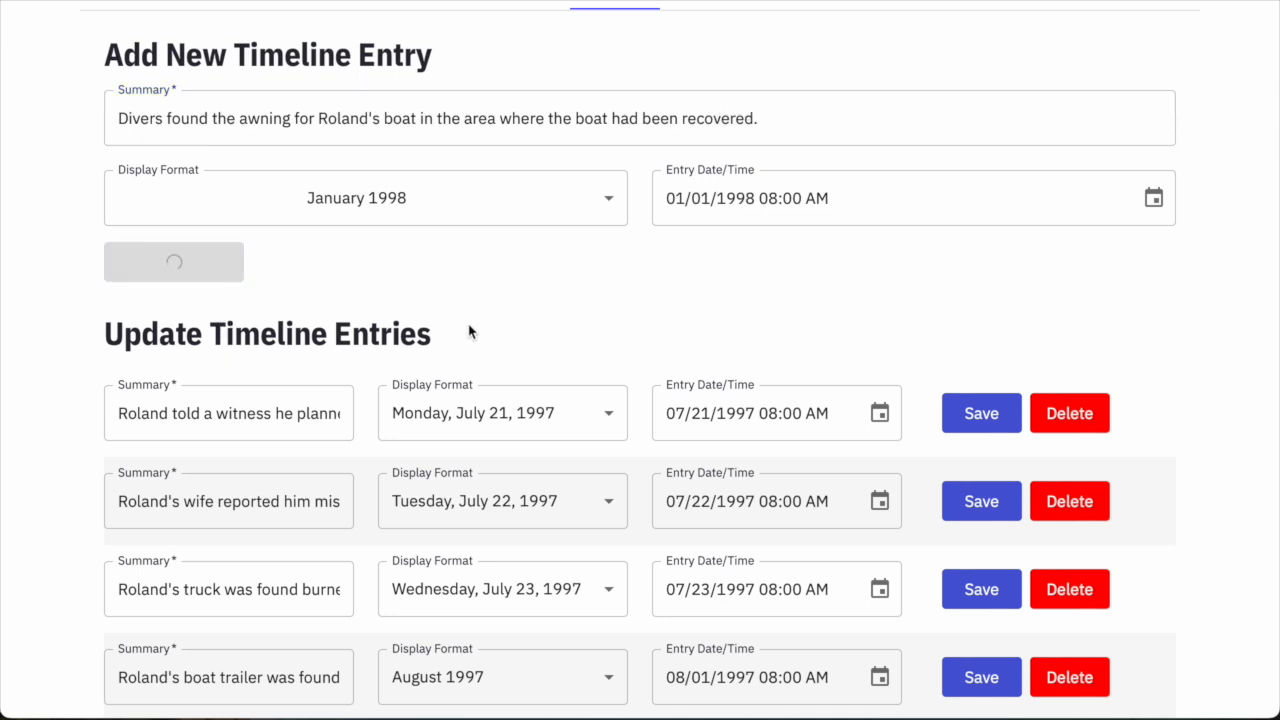
{"action": "scroll", "coordinate": [729, 440], "scroll_direction": "down", "scroll_amount": 3}
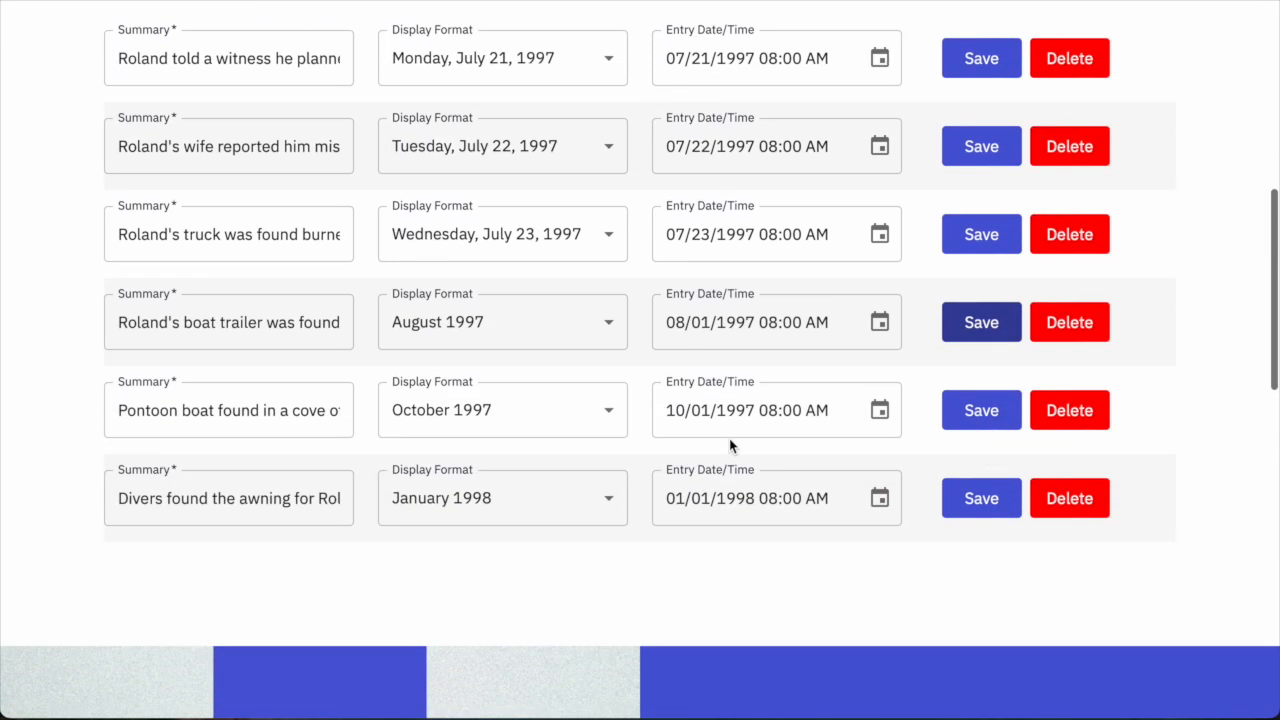
{"action": "scroll", "coordinate": [511, 278], "scroll_direction": "up", "scroll_amount": 1}
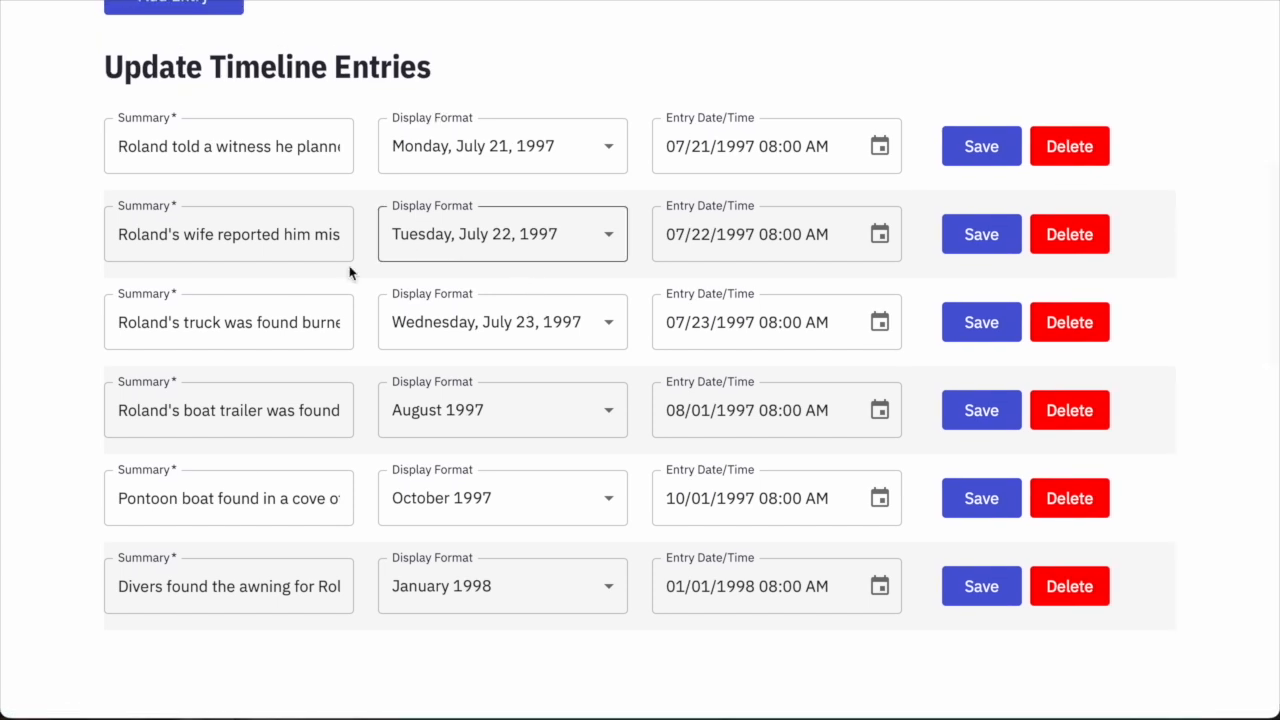
{"action": "left_click", "coordinate": [474, 430]}
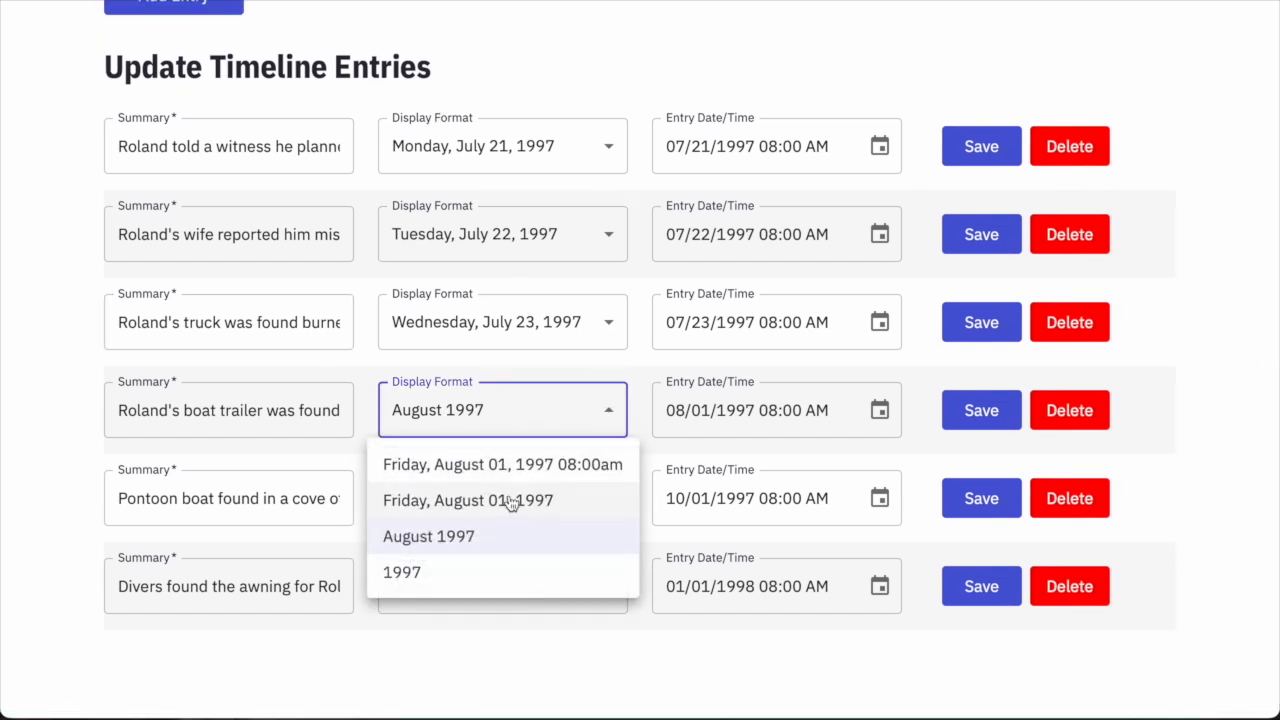
{"action": "left_click", "coordinate": [440, 417]}
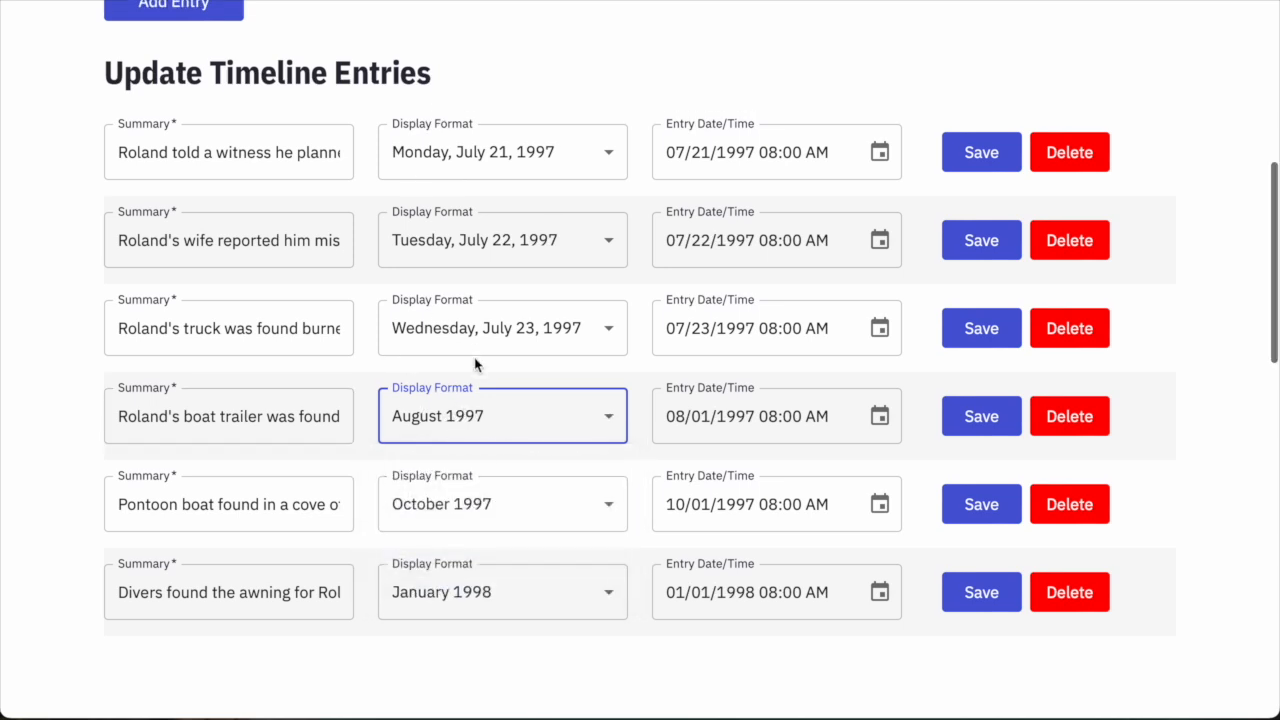
{"action": "scroll", "coordinate": [400, 330], "scroll_direction": "up", "scroll_amount": 1}
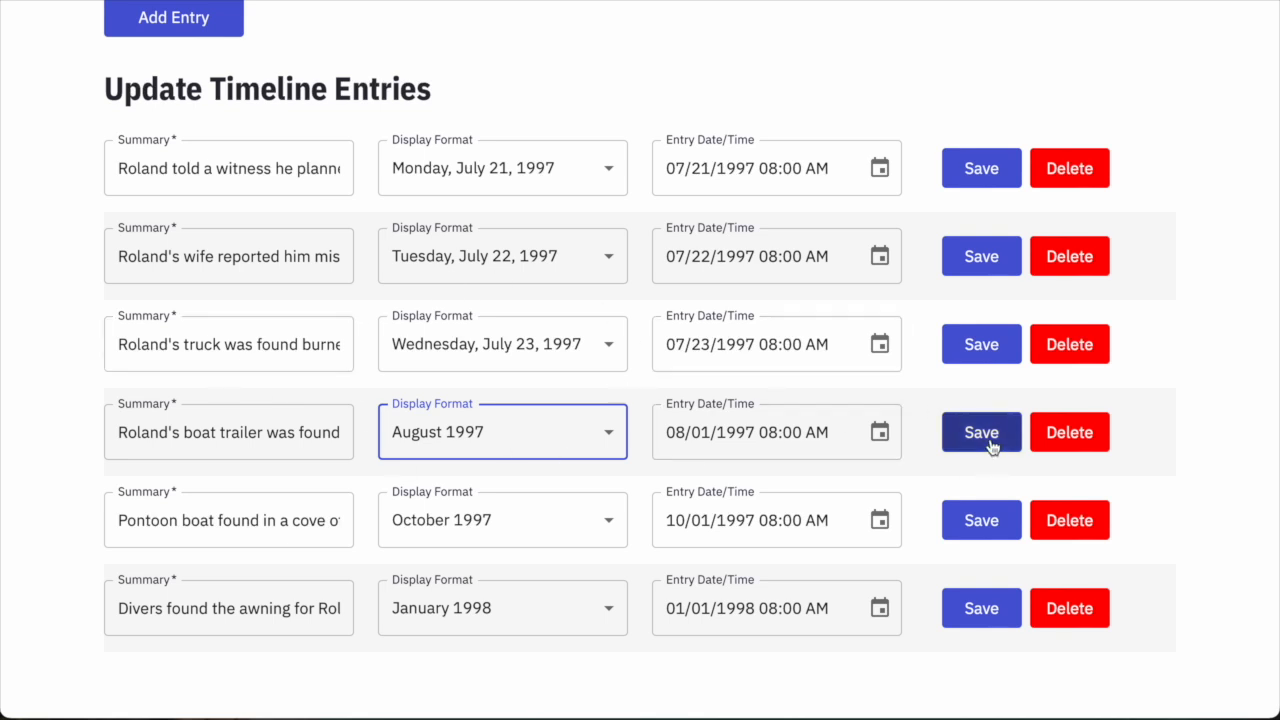
{"action": "scroll", "coordinate": [983, 444], "scroll_direction": "up", "scroll_amount": 3}
{"action": "scroll", "coordinate": [1106, 310], "scroll_direction": "down", "scroll_amount": 2}
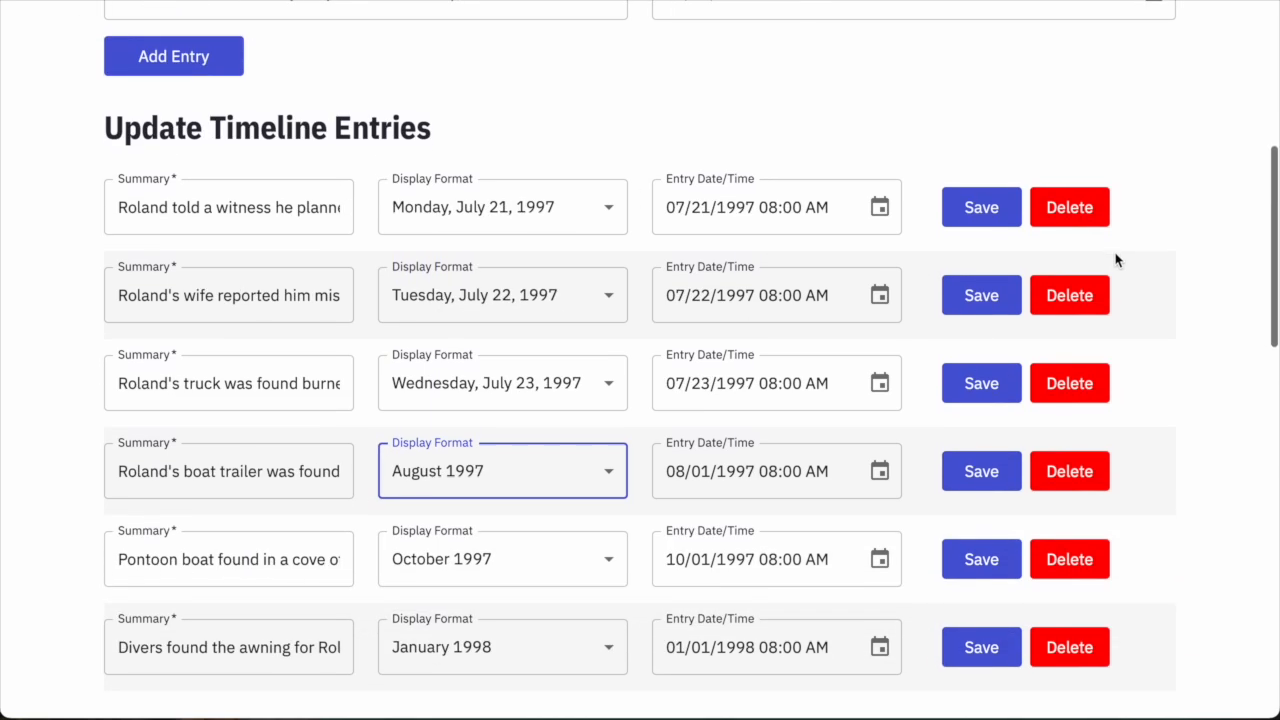
{"action": "scroll", "coordinate": [826, 240], "scroll_direction": "up", "scroll_amount": 2}
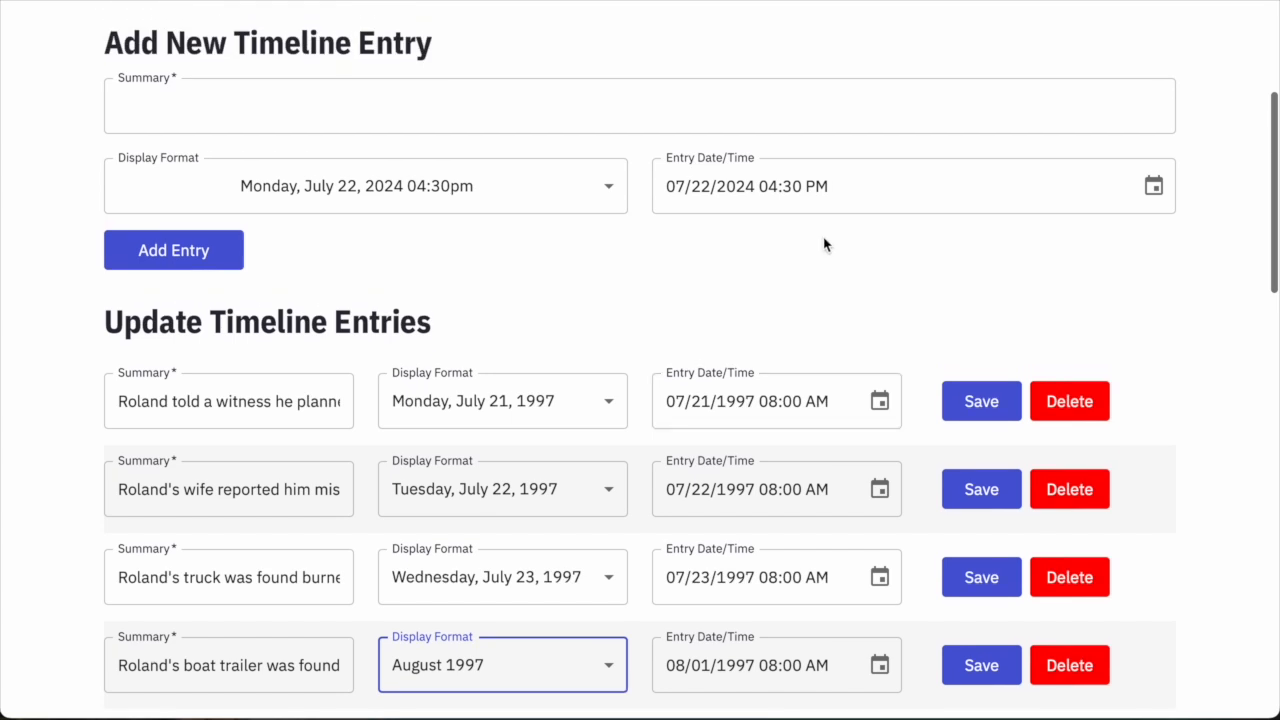
{"action": "scroll", "coordinate": [826, 245], "scroll_direction": "up", "scroll_amount": 2}
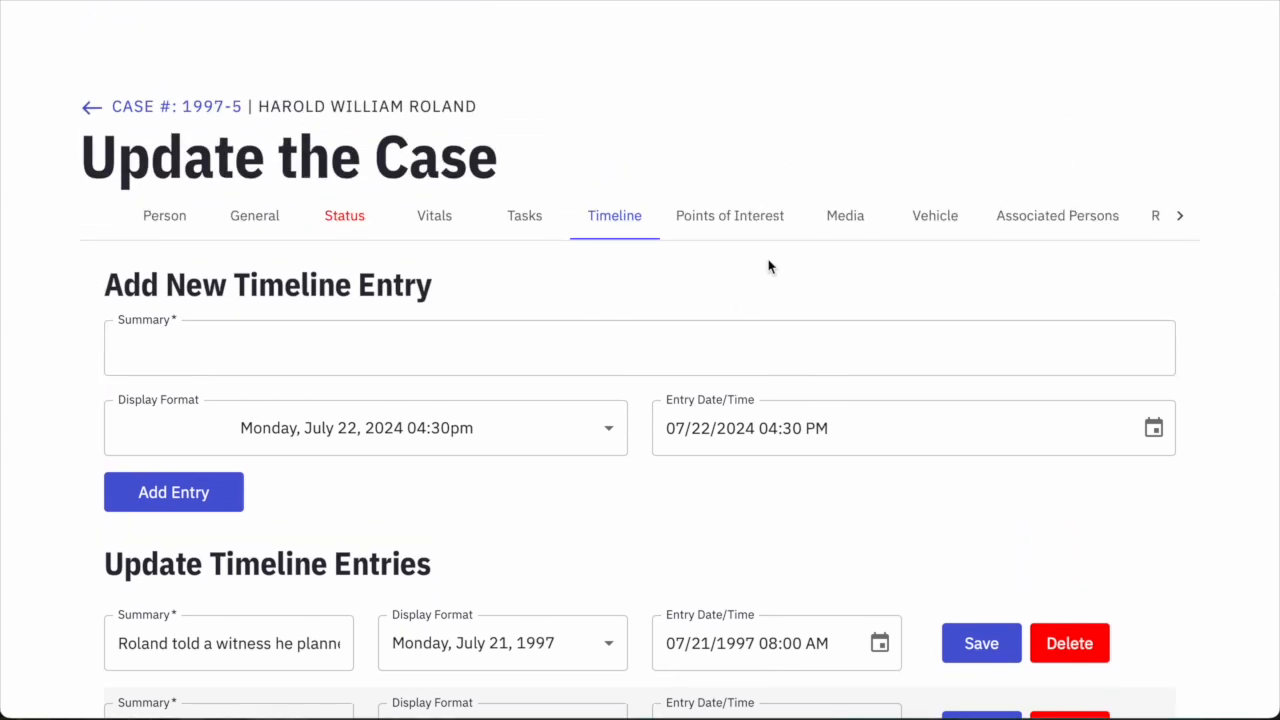
Switch to Points of Interest, keep the General icon, and focus the 'Search an address' box.
{"action": "left_click", "coordinate": [724, 229]}
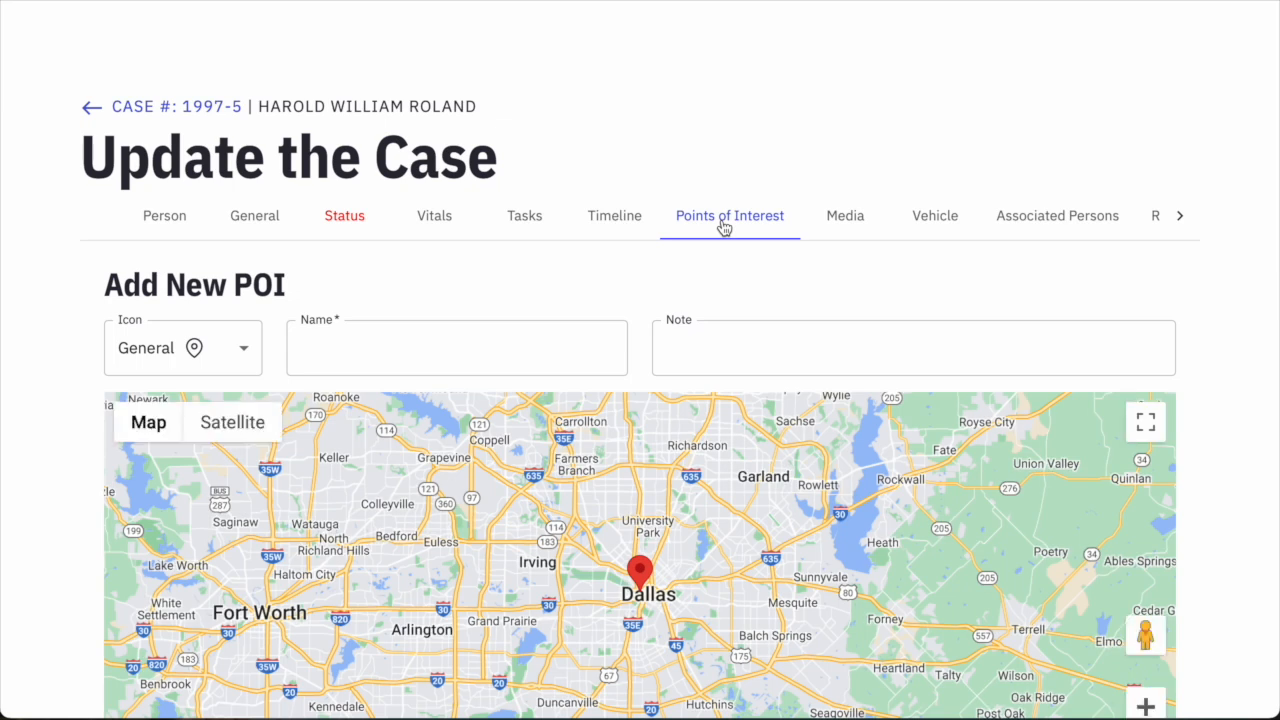
{"action": "scroll", "coordinate": [856, 272], "scroll_direction": "down", "scroll_amount": 2}
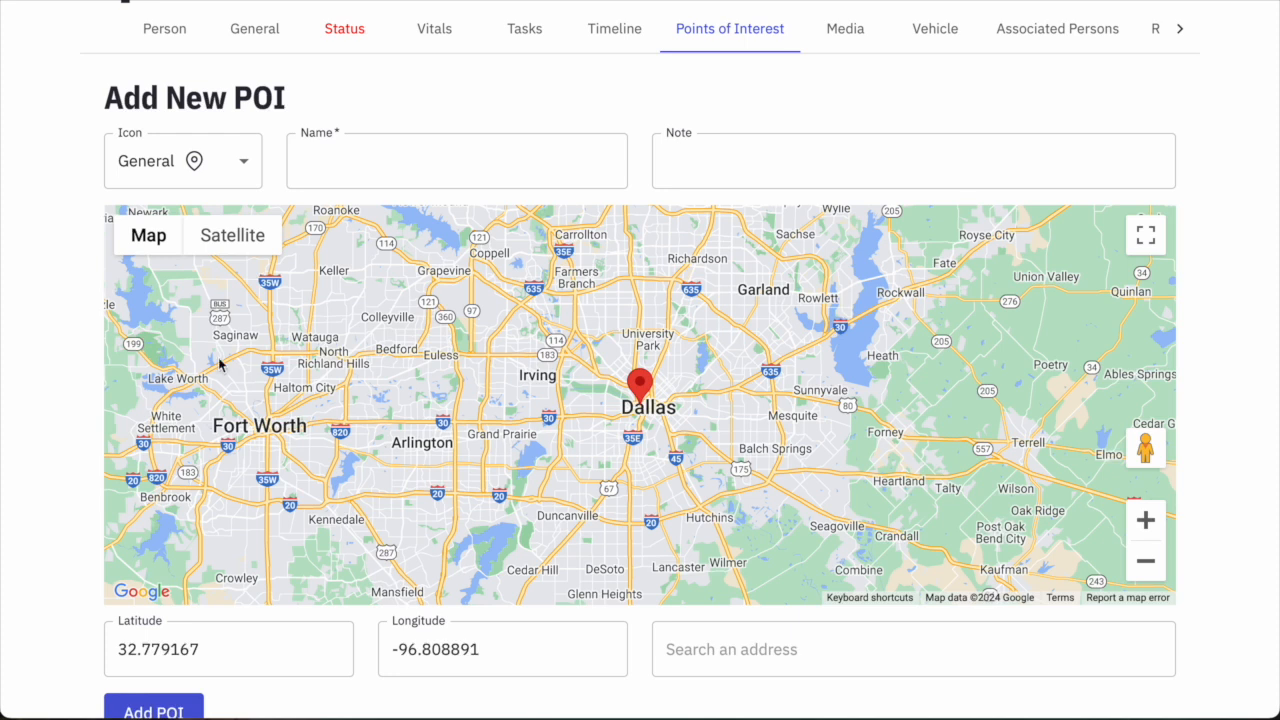
{"action": "scroll", "coordinate": [60, 469], "scroll_direction": "down", "scroll_amount": 1}
{"action": "scroll", "coordinate": [60, 469], "scroll_direction": "up", "scroll_amount": 1}
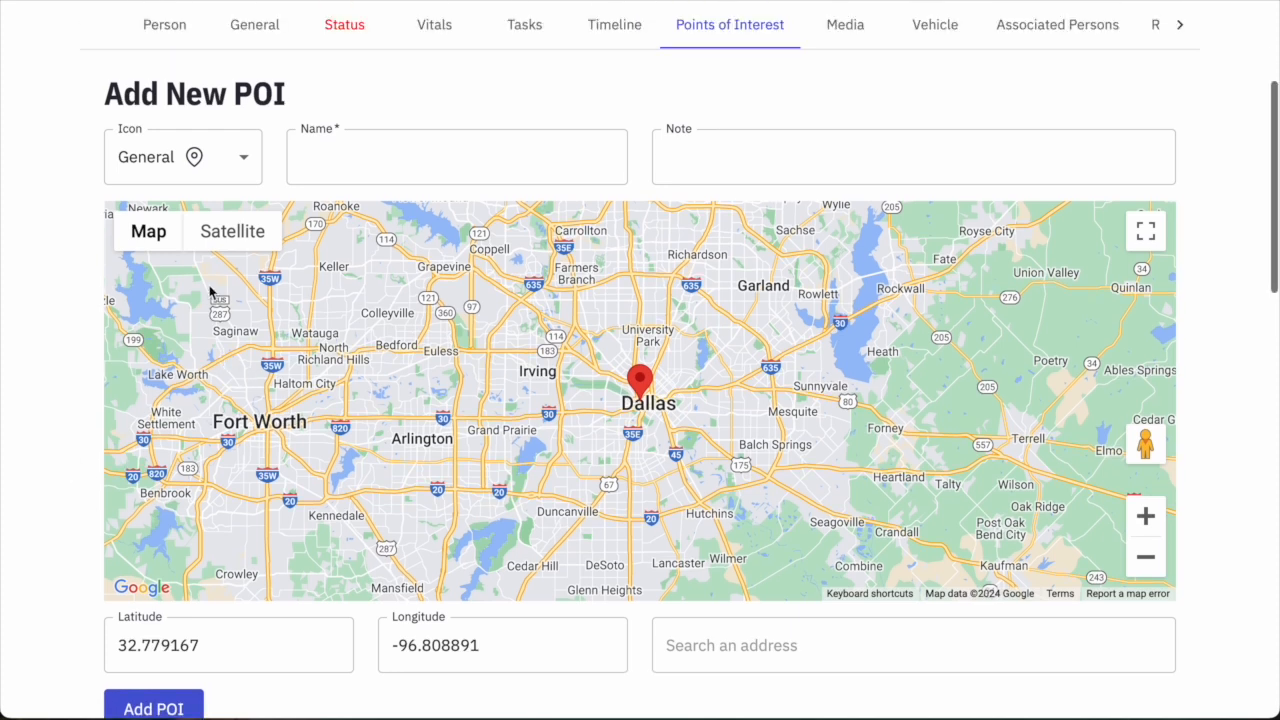
{"action": "left_click", "coordinate": [179, 158]}
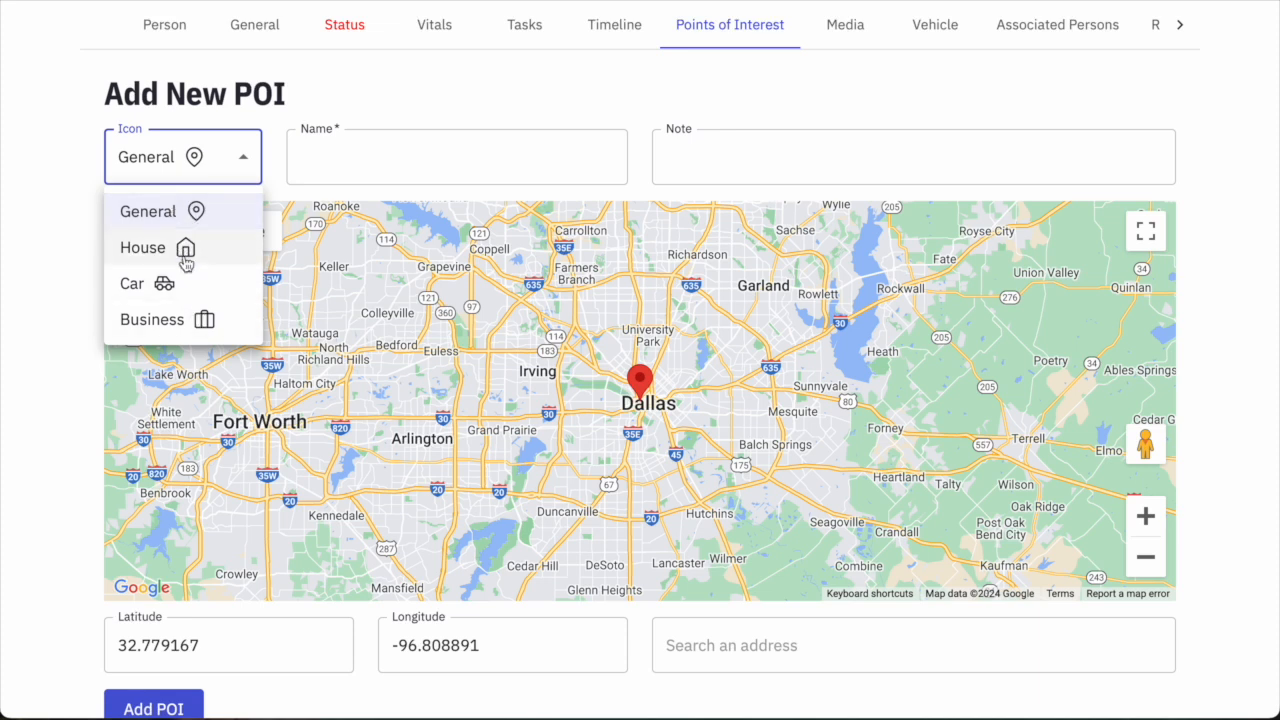
{"action": "left_click", "coordinate": [327, 160]}
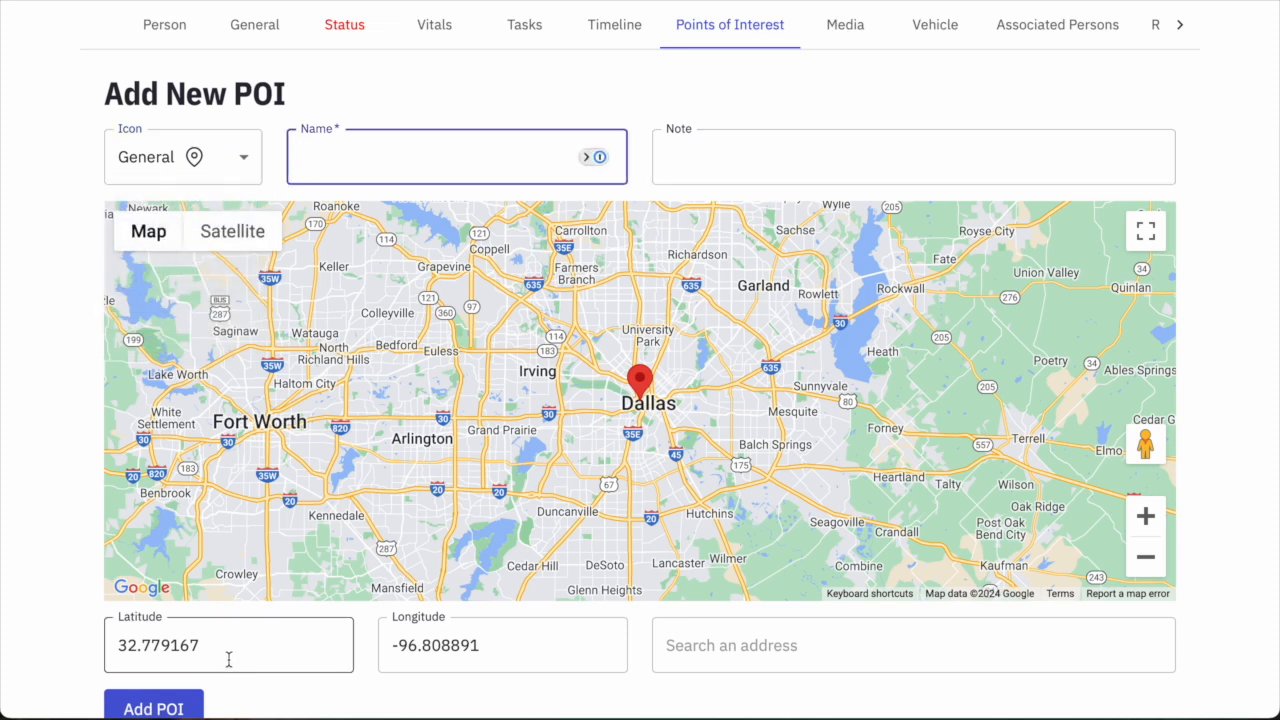
{"action": "scroll", "coordinate": [434, 657], "scroll_direction": "down", "scroll_amount": 1}
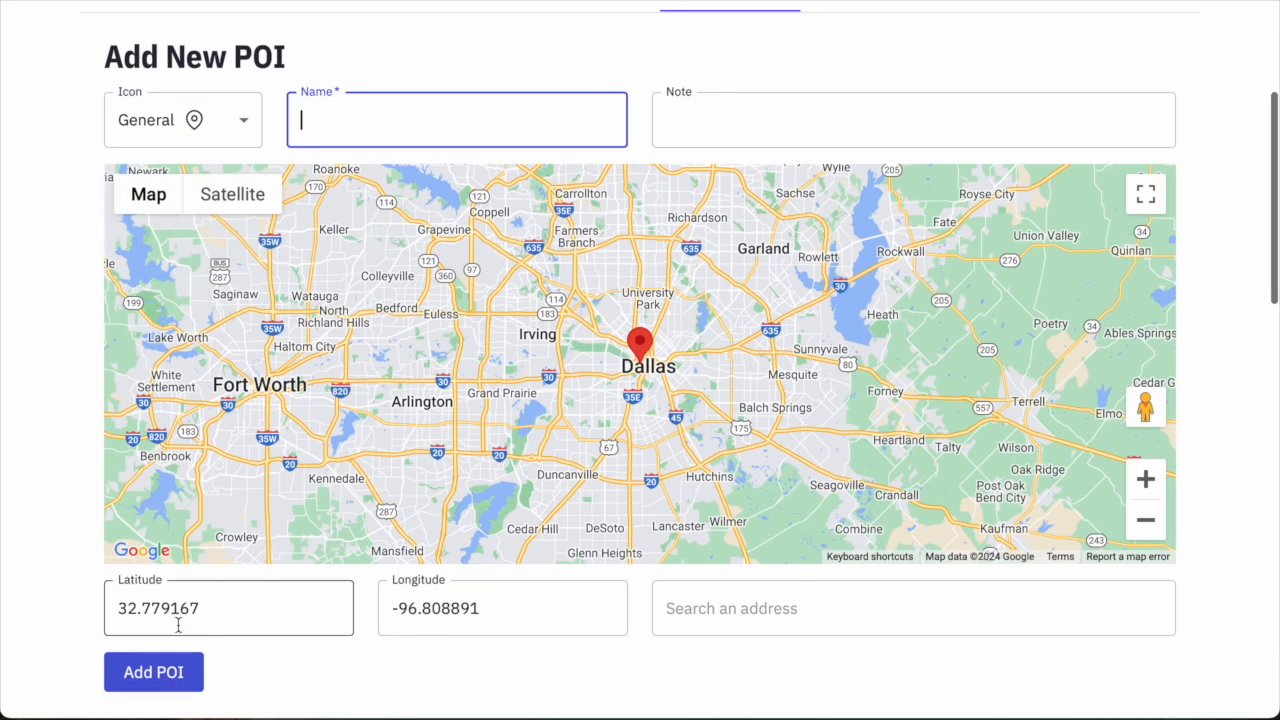
{"action": "left_click", "coordinate": [733, 628]}
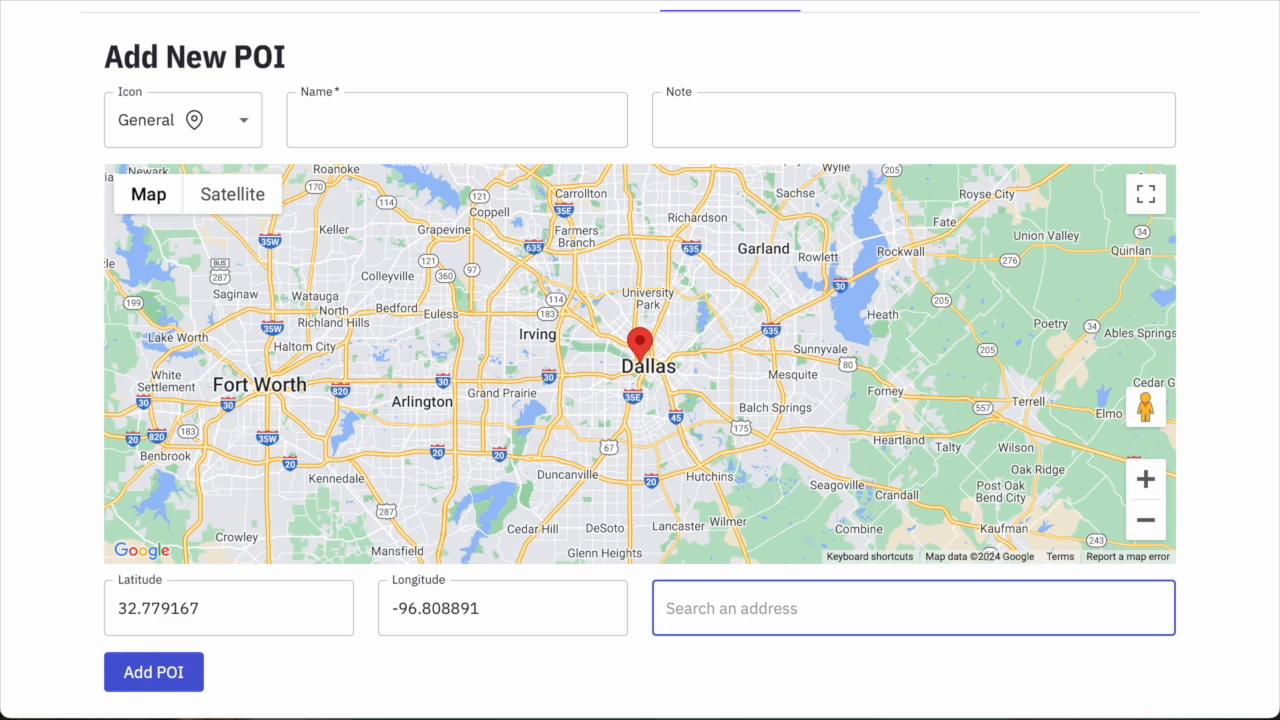
Paste the park's street address into the search and pick the suggested location.
{"action": "scroll", "coordinate": [663, 436], "scroll_direction": "up", "scroll_amount": 1}
{"action": "scroll", "coordinate": [667, 434], "scroll_direction": "down", "scroll_amount": 1}
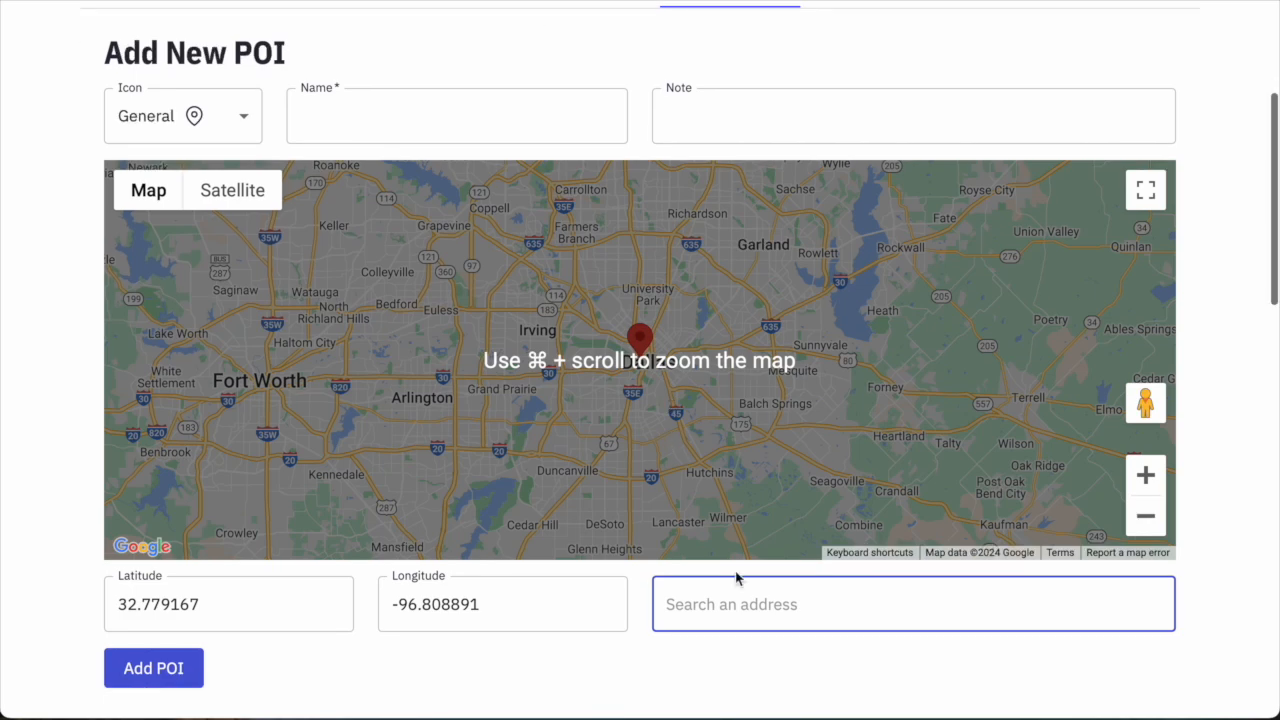
{"action": "type", "text": "971 County Rd 459 Broaddus, TX 75929"}
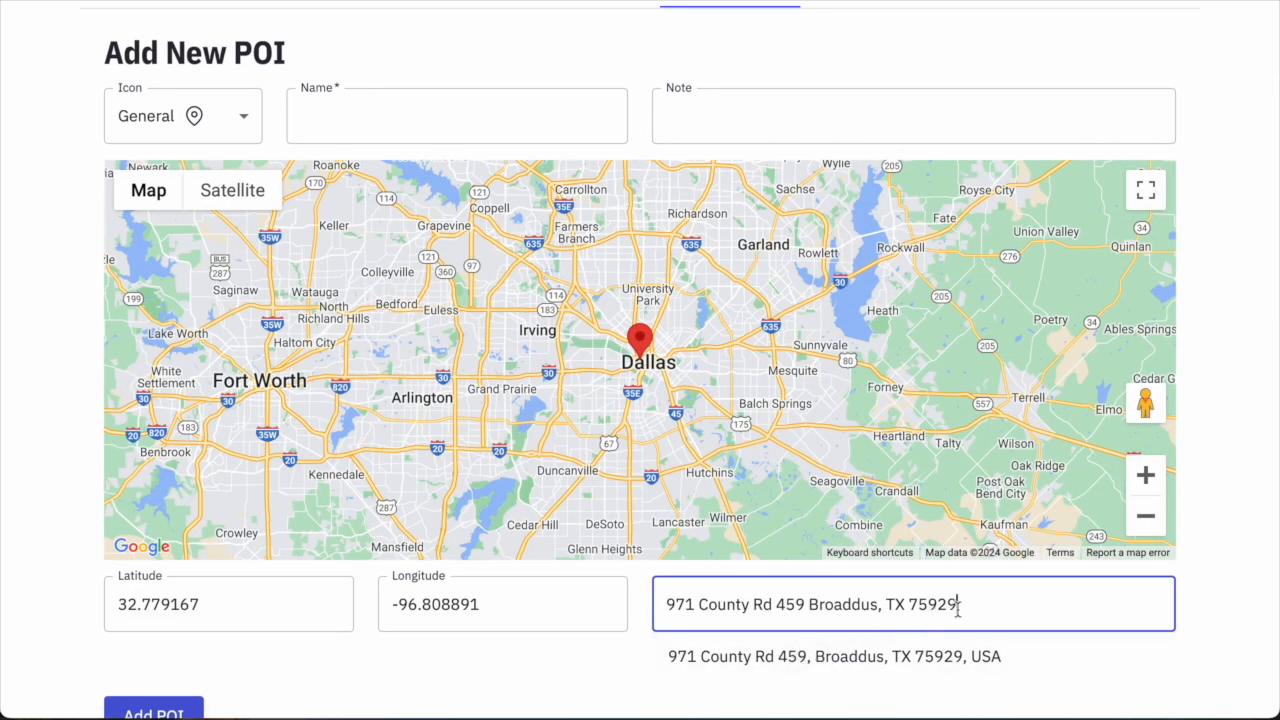
{"action": "left_click", "coordinate": [791, 660]}
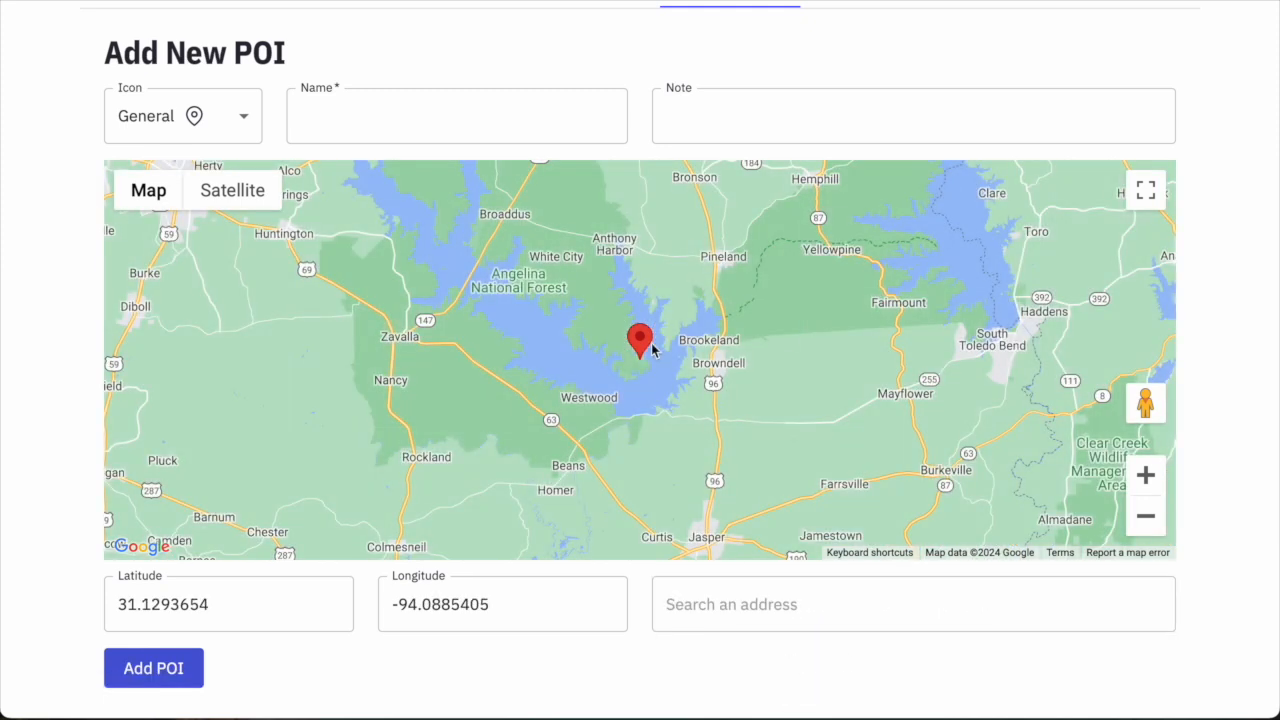
Switch the map to Satellite and drag the marker onto the Powell Park lakeshore lot.
{"action": "left_click", "coordinate": [1146, 476]}
{"action": "left_click", "coordinate": [1146, 476]}
{"action": "left_click", "coordinate": [1146, 476]}
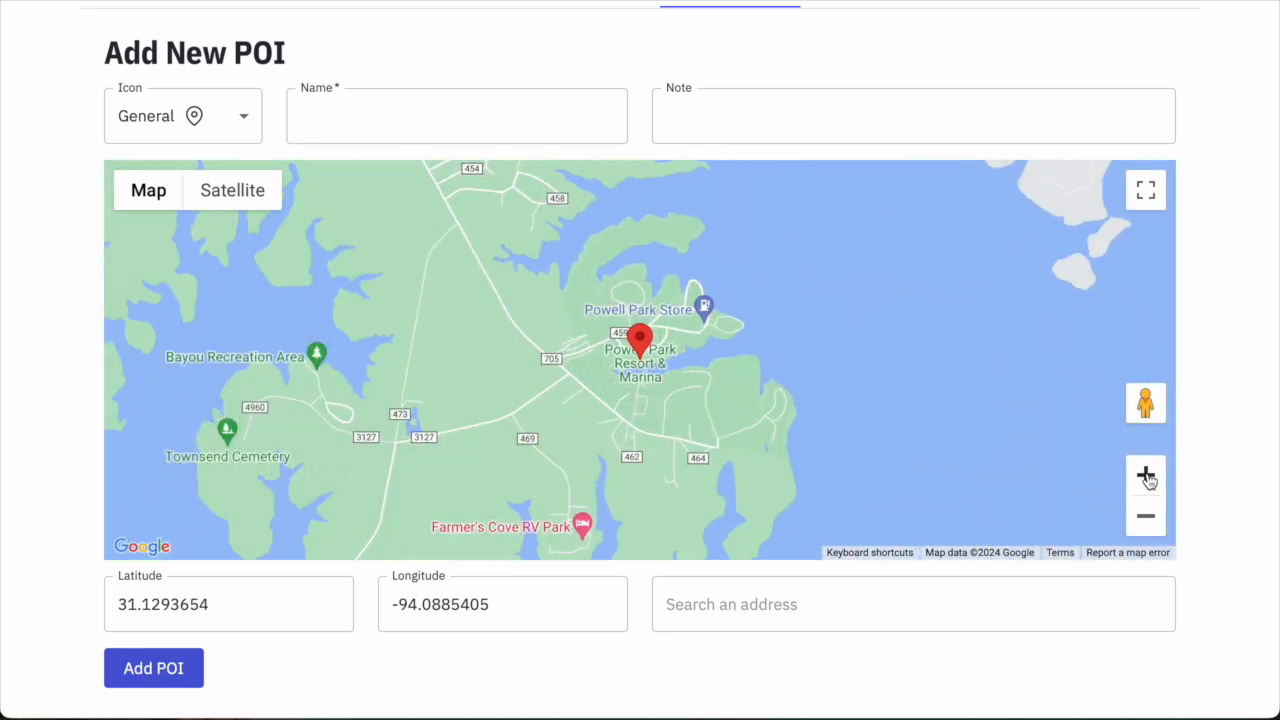
{"action": "left_click", "coordinate": [1146, 476]}
{"action": "left_click", "coordinate": [1146, 476]}
{"action": "left_click", "coordinate": [1146, 476]}
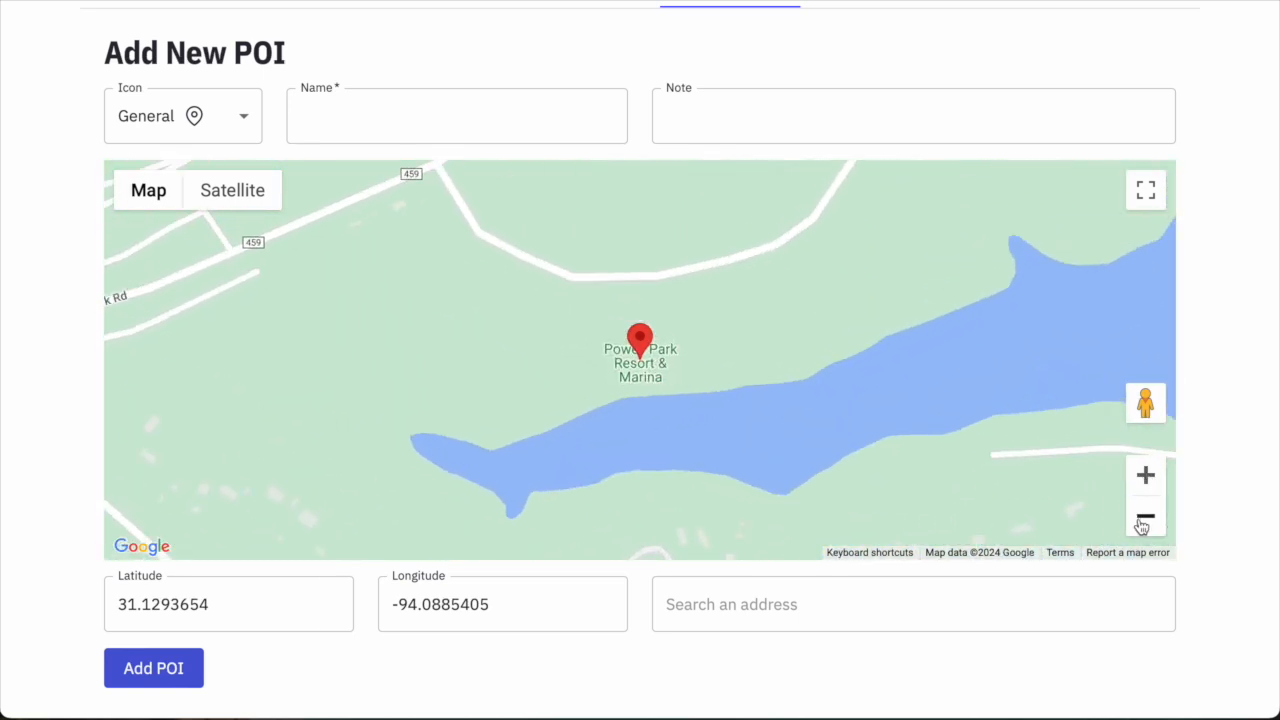
{"action": "left_click", "coordinate": [1145, 516]}
{"action": "left_click", "coordinate": [1145, 516]}
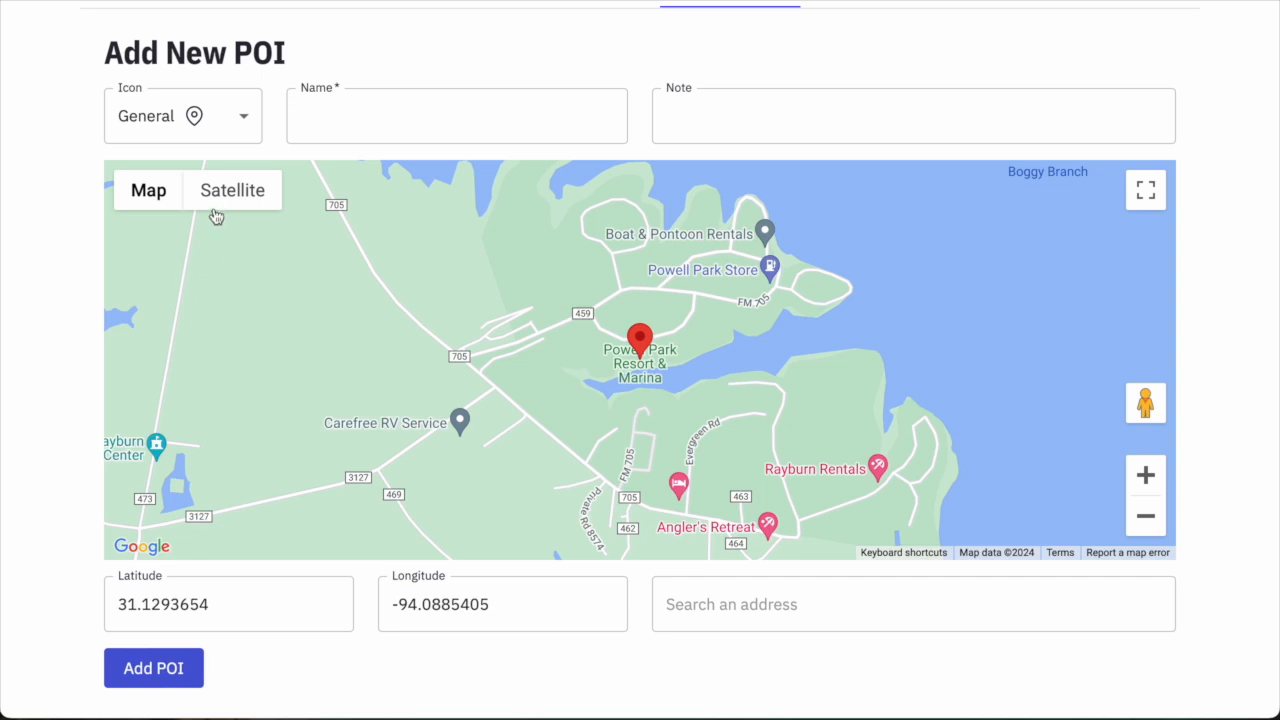
{"action": "left_click", "coordinate": [224, 195]}
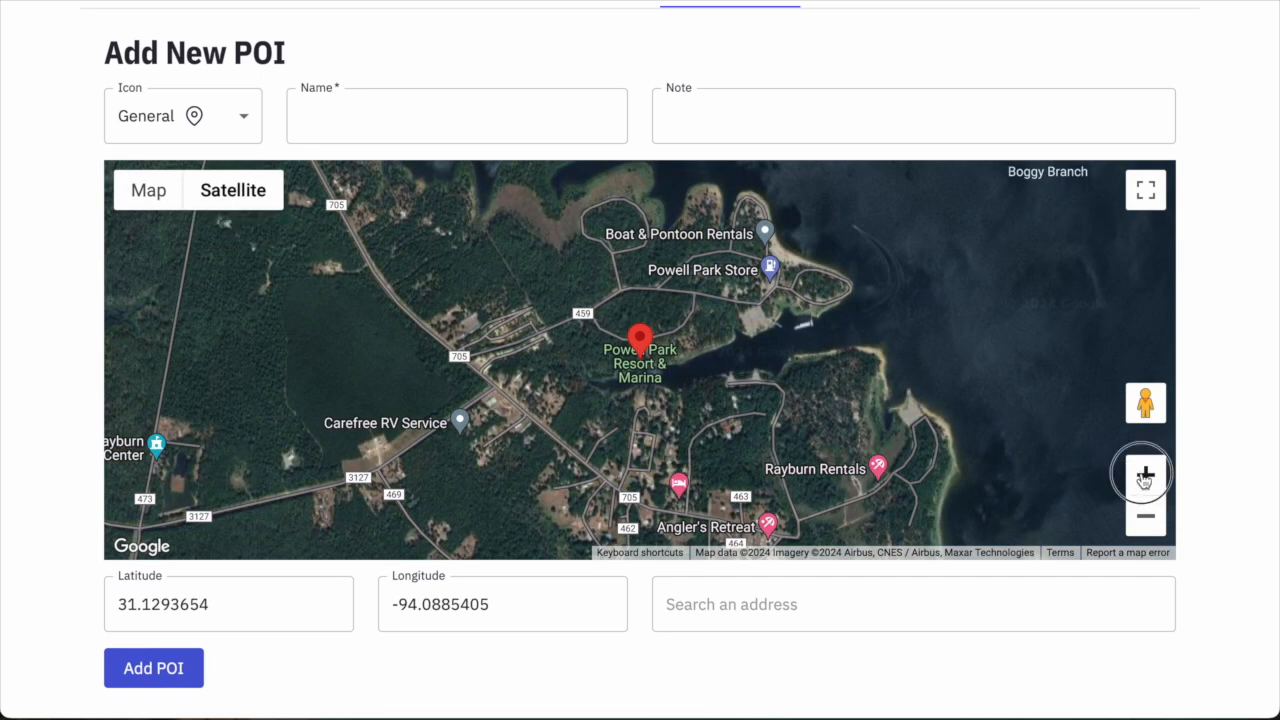
{"action": "left_click", "coordinate": [1146, 476]}
{"action": "left_click_drag", "start_coordinate": [740, 378], "coordinate": [588, 460]}
{"action": "mouse_move", "coordinate": [484, 420]}
{"action": "left_mouse_down"}
{"action": "mouse_move", "coordinate": [521, 381]}
{"action": "mouse_move", "coordinate": [809, 297]}
{"action": "mouse_move", "coordinate": [952, 272]}
{"action": "left_mouse_up"}
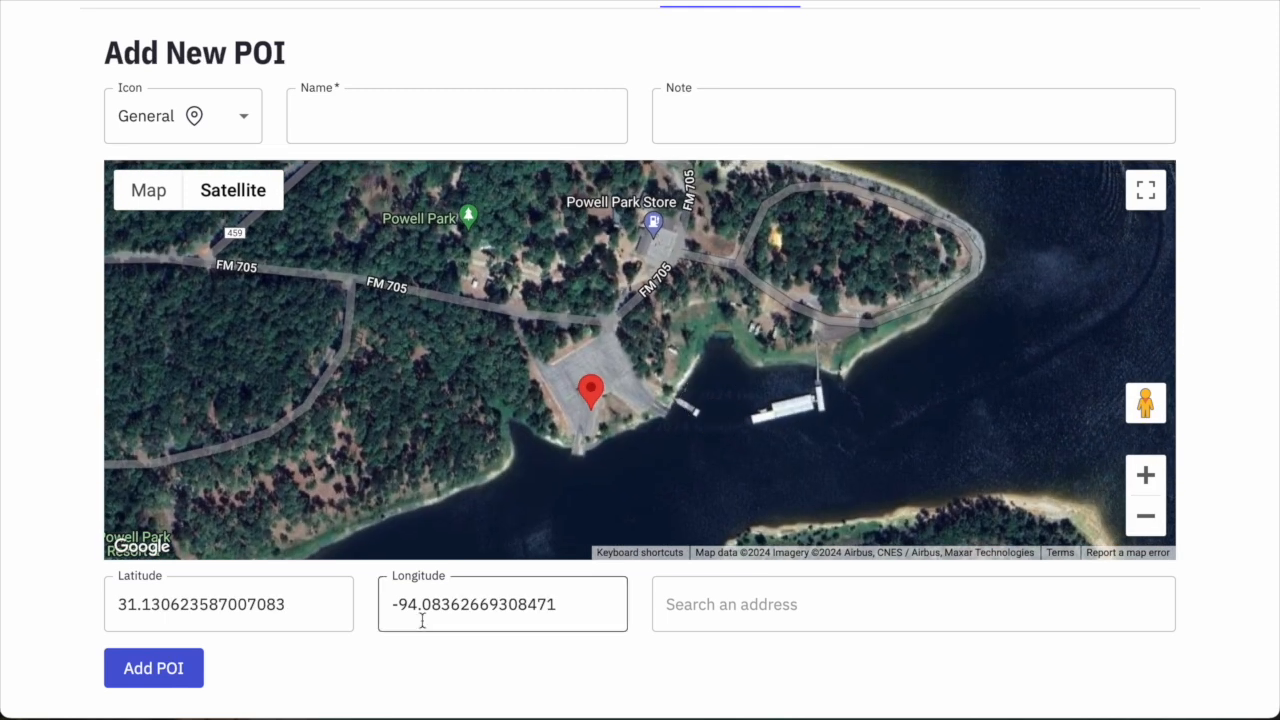
Name the General-icon POI 'Powell Park' with a note that it was the planned fishing location.
{"action": "left_click", "coordinate": [208, 119]}
{"action": "left_click", "coordinate": [166, 170]}
{"action": "left_click", "coordinate": [345, 117]}
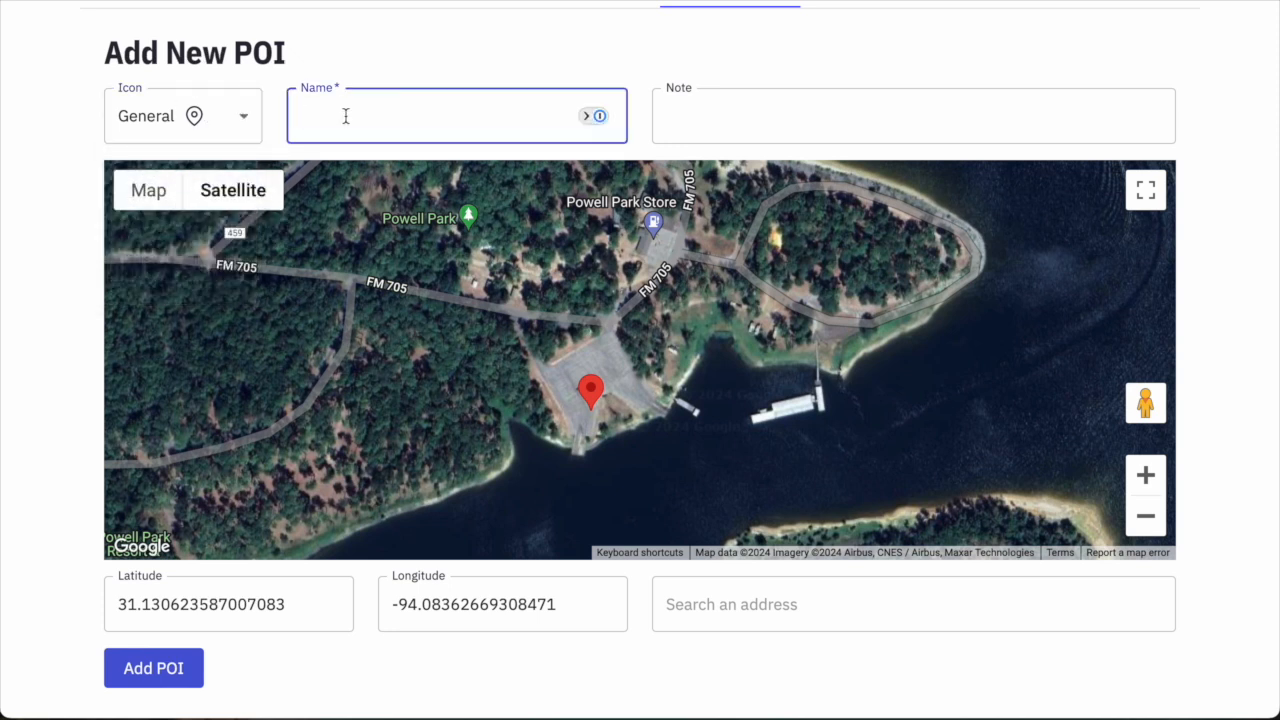
{"action": "type", "text": "Powell Park"}
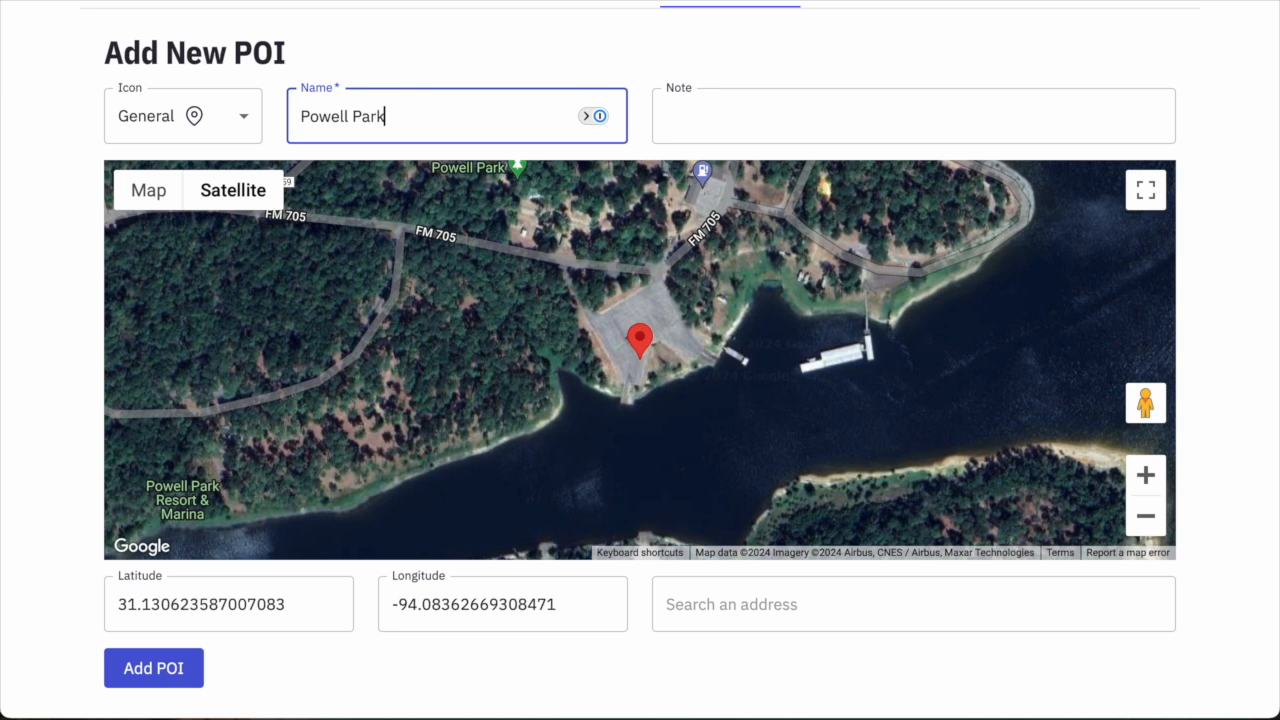
{"action": "left_click", "coordinate": [705, 118]}
{"action": "type", "text": "location Ro"}
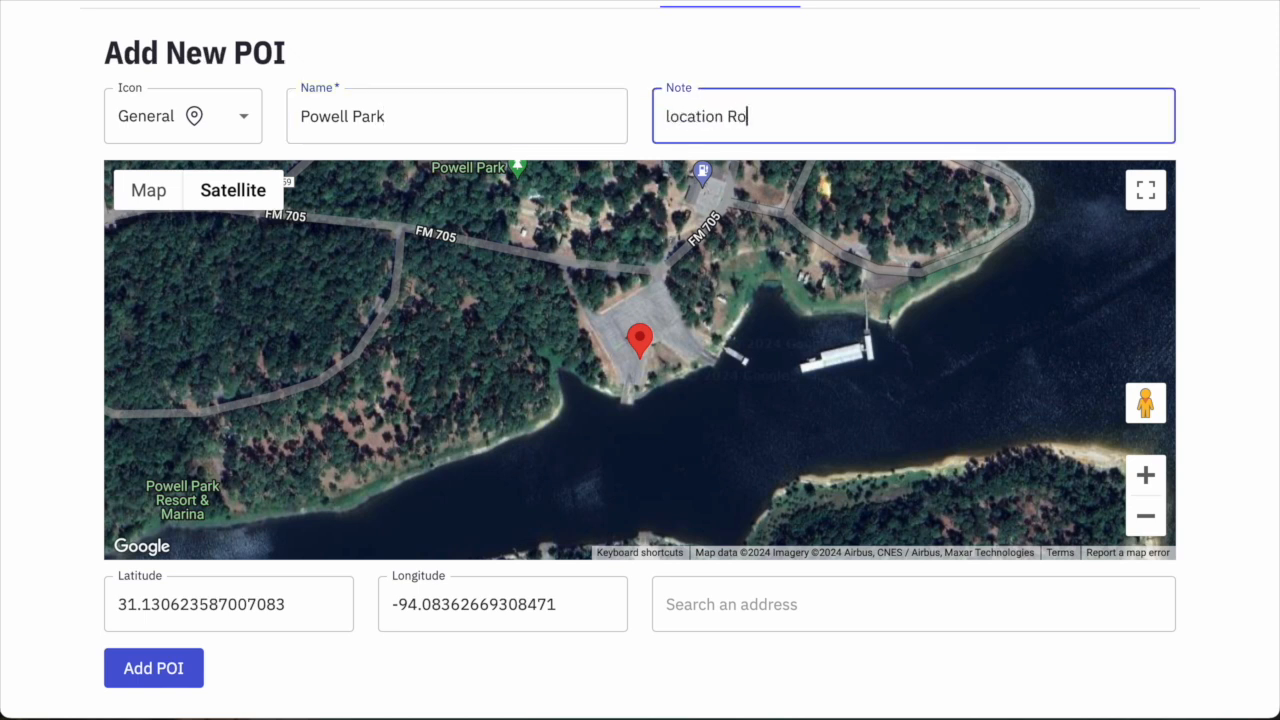
{"action": "type", "text": "land was going to go fishing"}
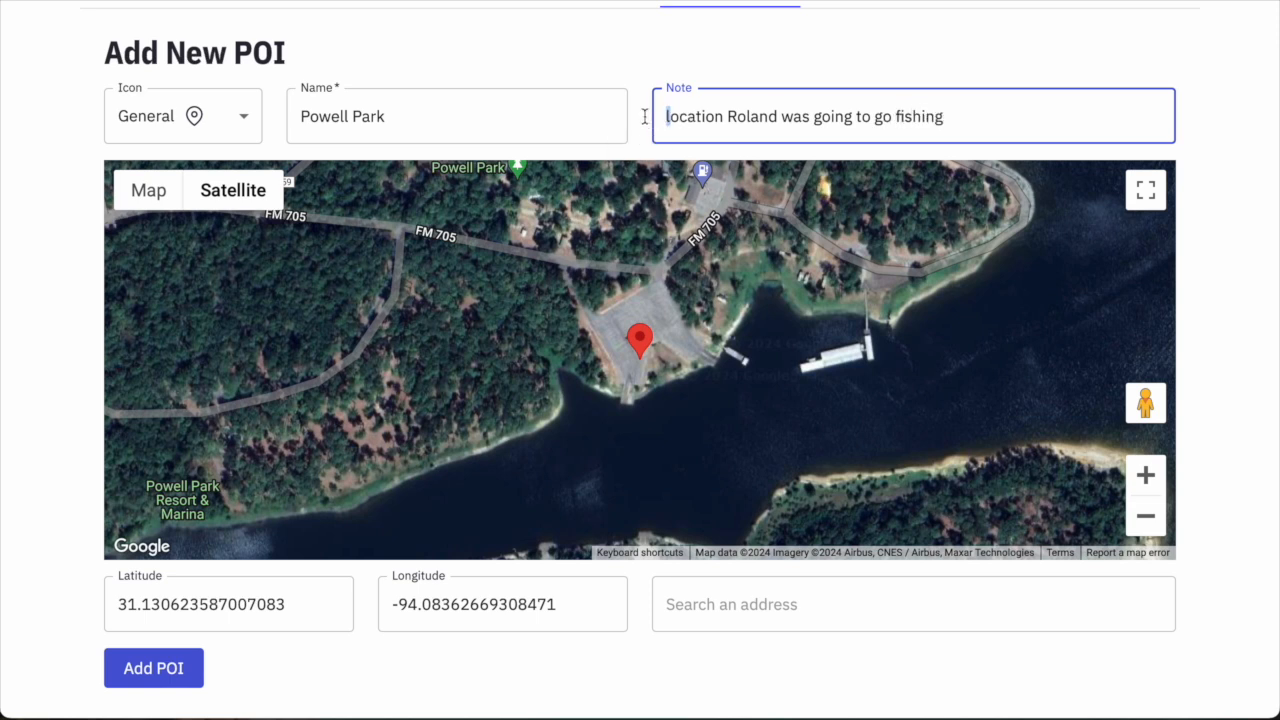
{"action": "key", "text": "Delete"}
{"action": "type", "text": "L"}
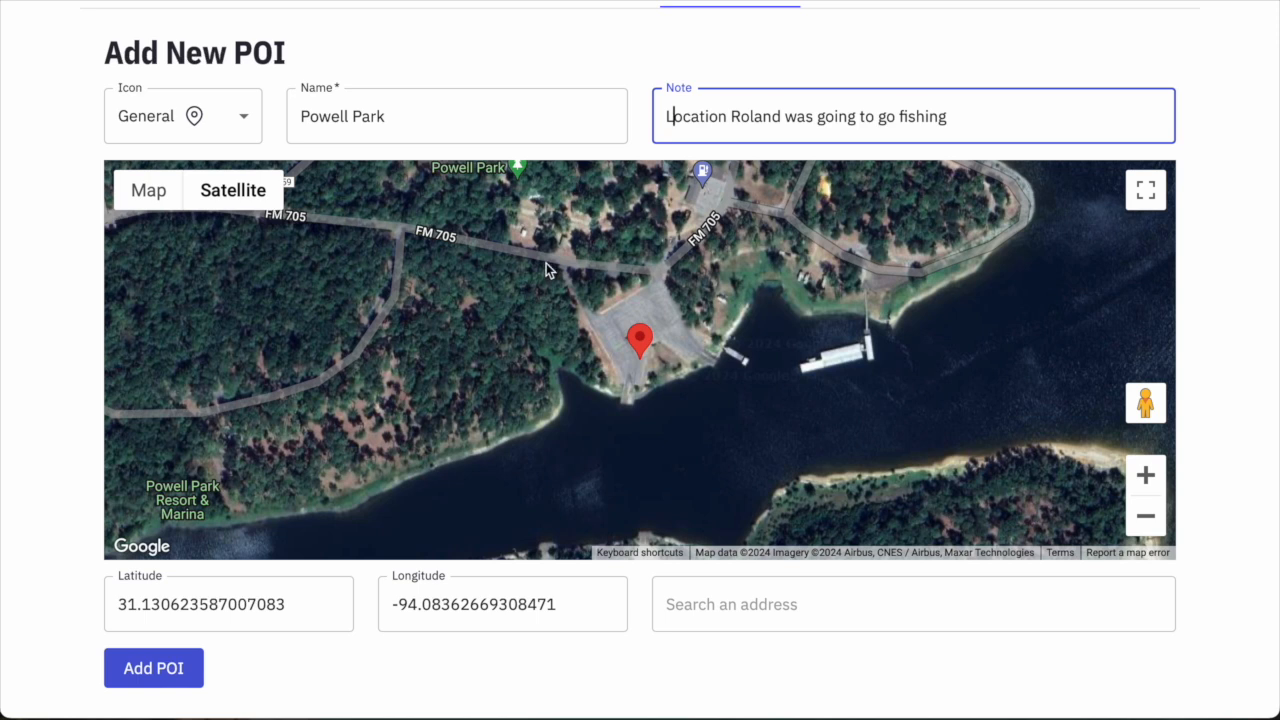
Save the Powell Park POI with Add POI and check the list.
{"action": "left_click", "coordinate": [428, 115]}
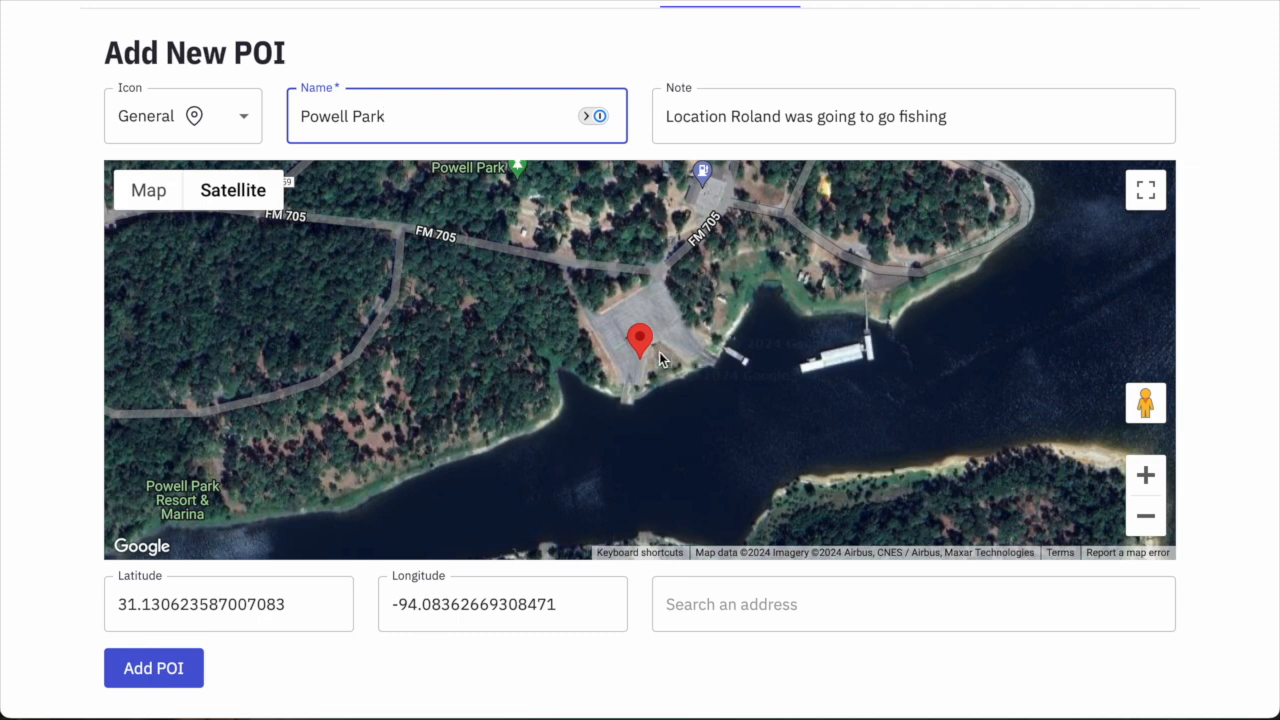
{"action": "left_click", "coordinate": [166, 682]}
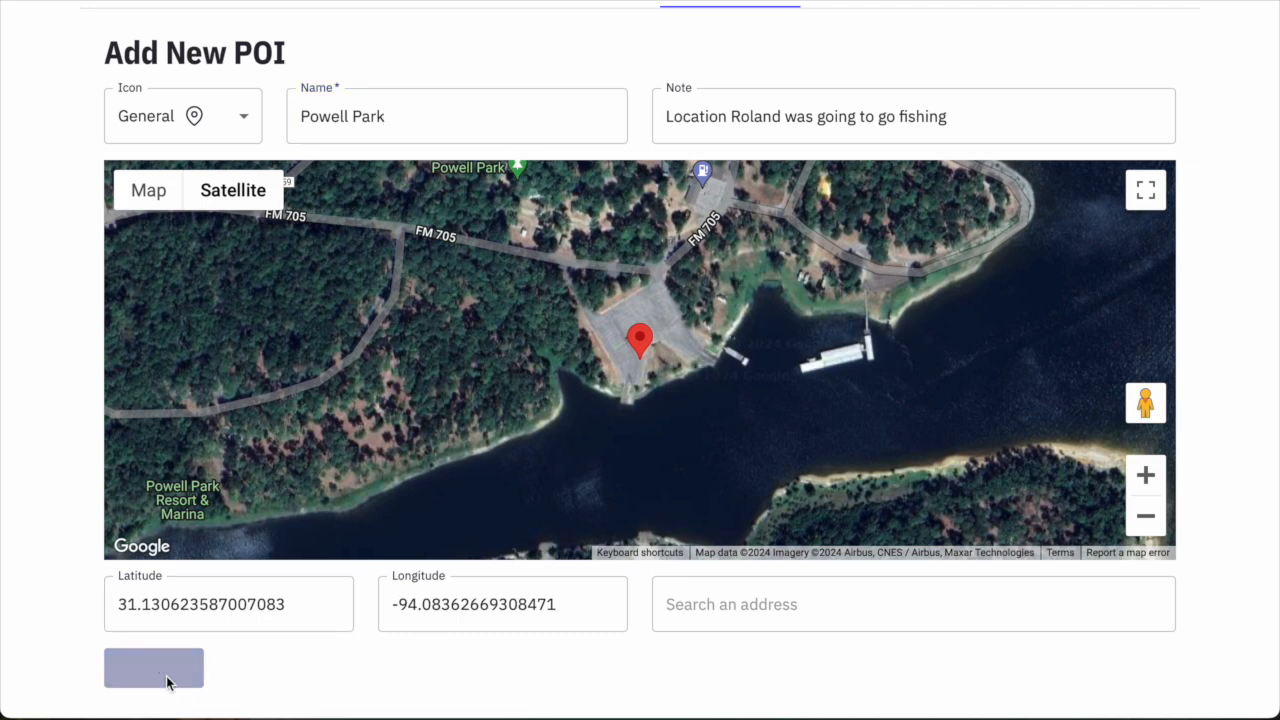
{"action": "scroll", "coordinate": [368, 640], "scroll_direction": "down", "scroll_amount": 1}
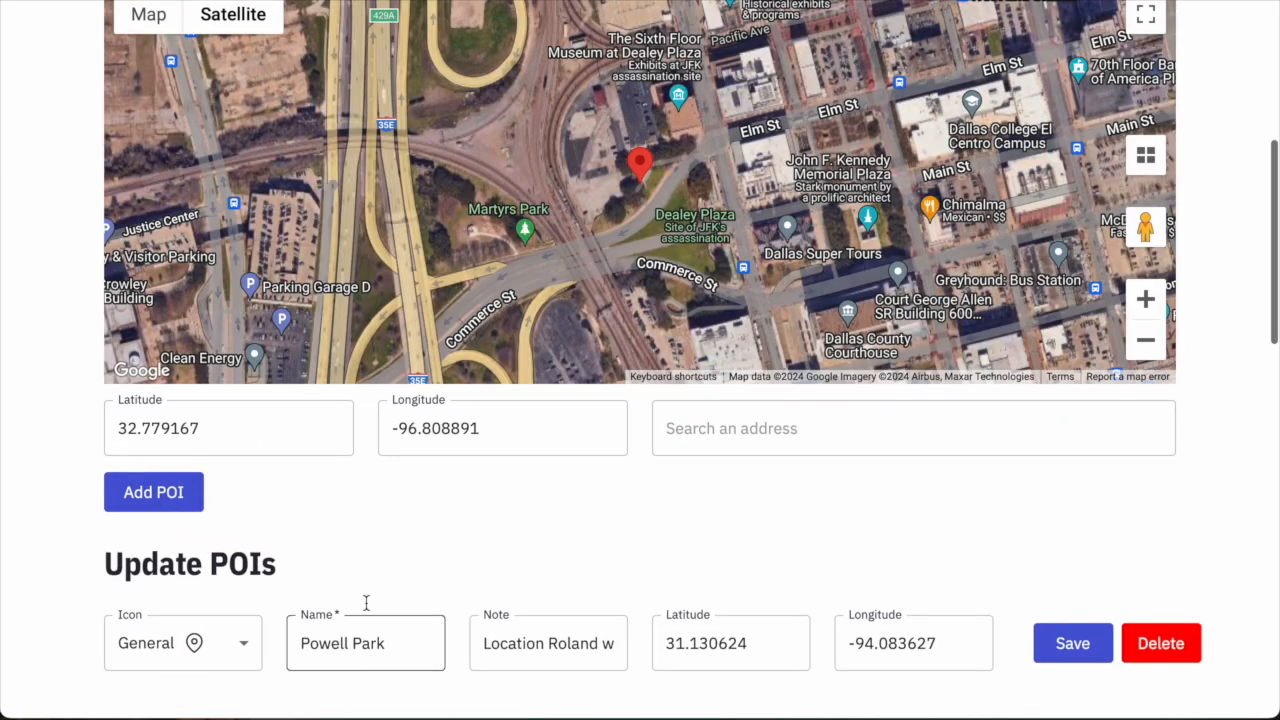
{"action": "scroll", "coordinate": [354, 516], "scroll_direction": "down", "scroll_amount": 1}
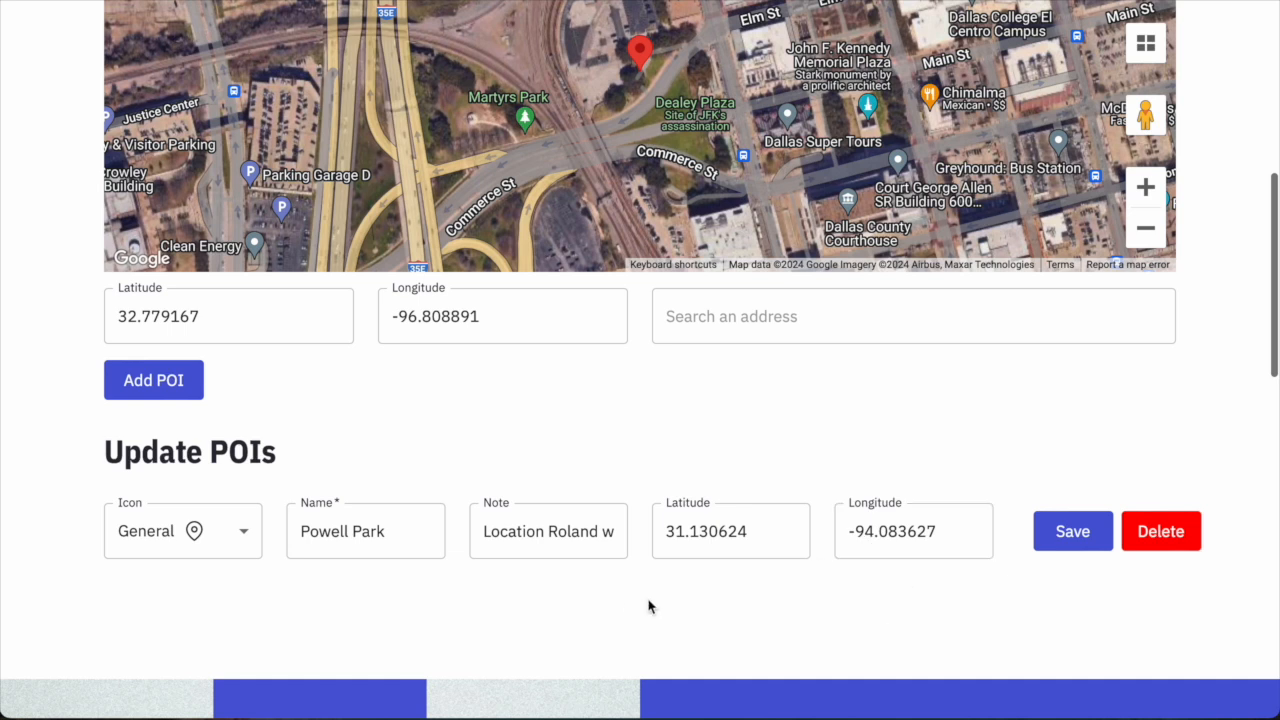
{"action": "scroll", "coordinate": [648, 606], "scroll_direction": "up", "scroll_amount": 2}
{"action": "scroll", "coordinate": [503, 663], "scroll_direction": "up", "scroll_amount": 1}
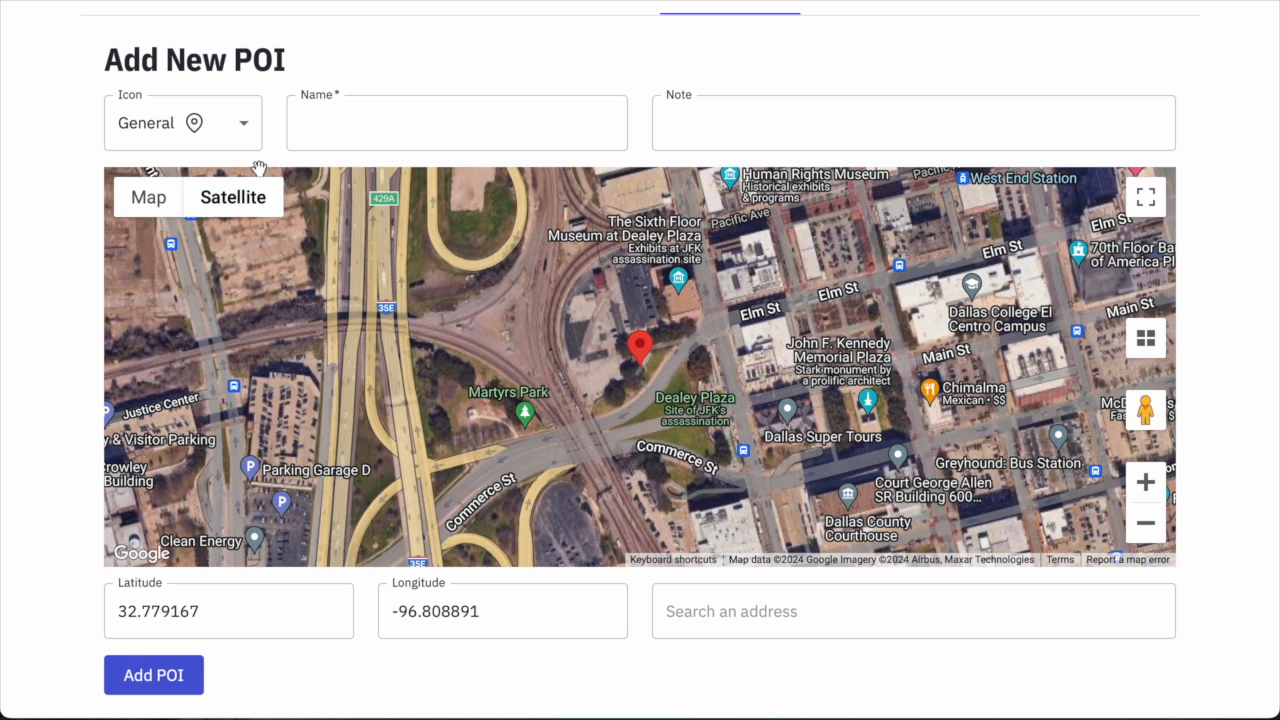
Give a new POI the Car icon, name it for the missing man's truck, note 'Approximate location truck found'.
{"action": "left_click", "coordinate": [217, 143]}
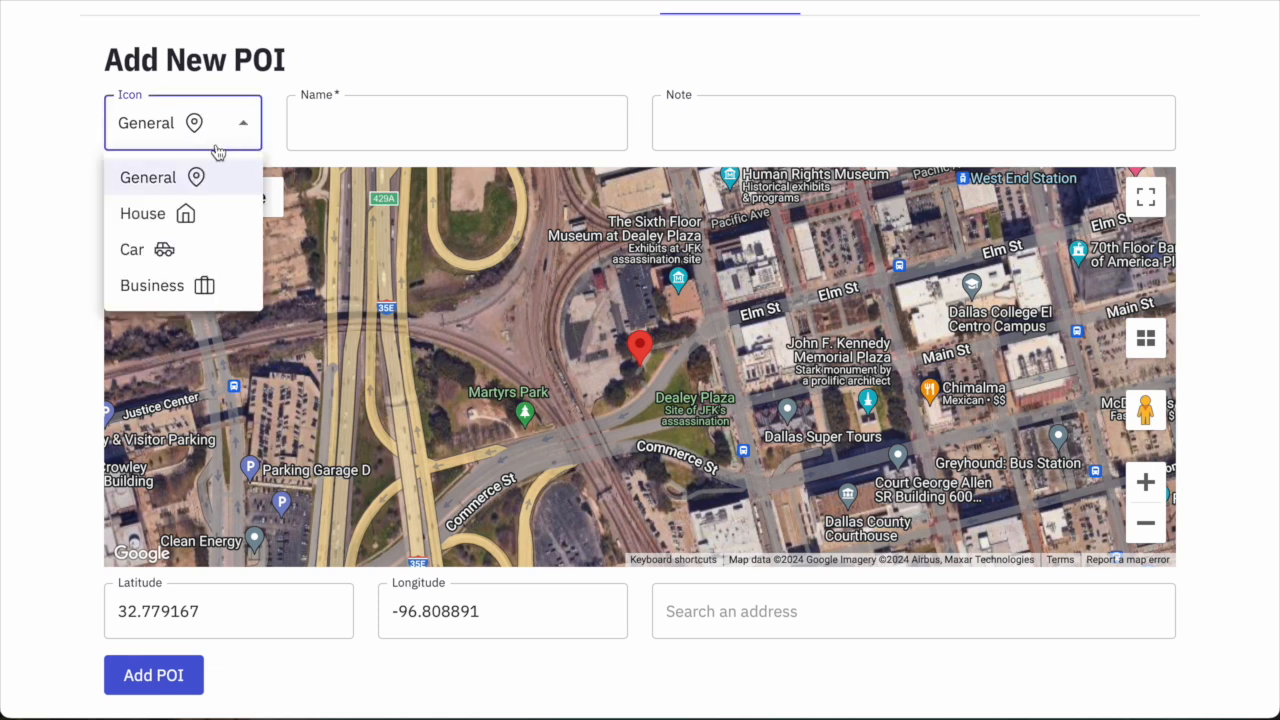
{"action": "left_click", "coordinate": [145, 247]}
{"action": "left_click", "coordinate": [349, 117]}
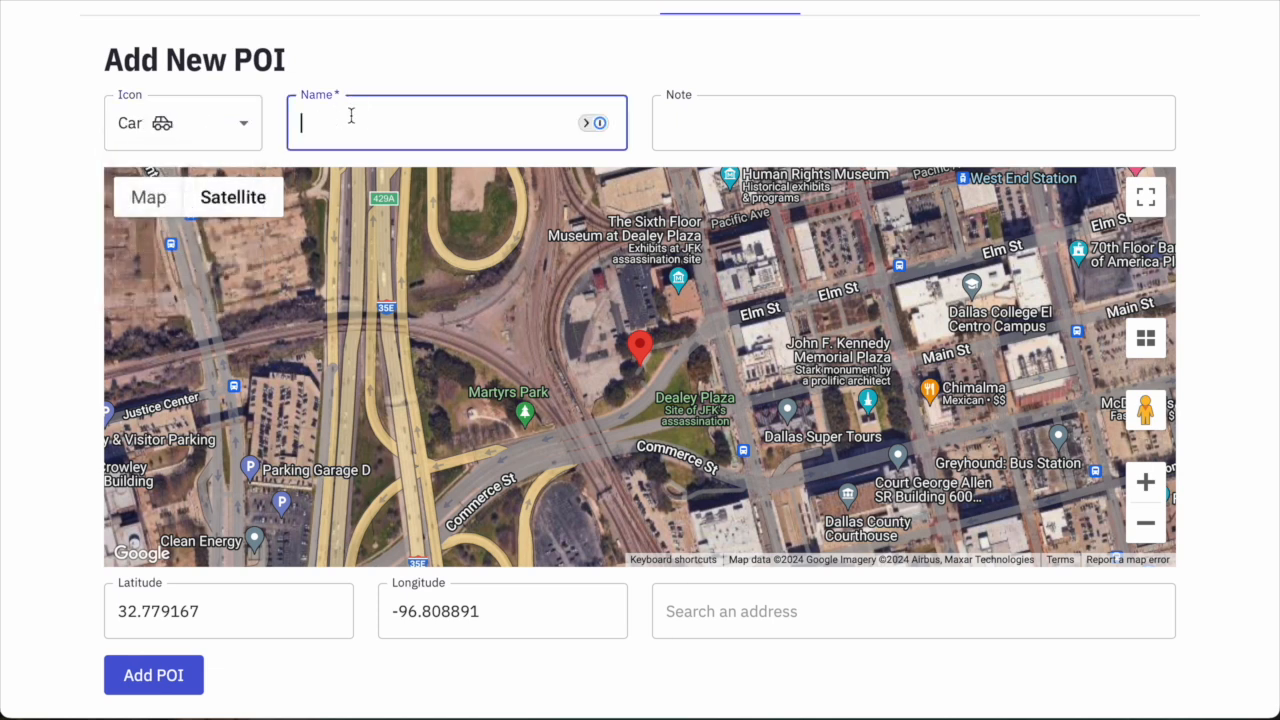
{"action": "type", "text": "Roland's Truck"}
{"action": "key", "text": "Tab"}
{"action": "type", "text": "Approximate location"}
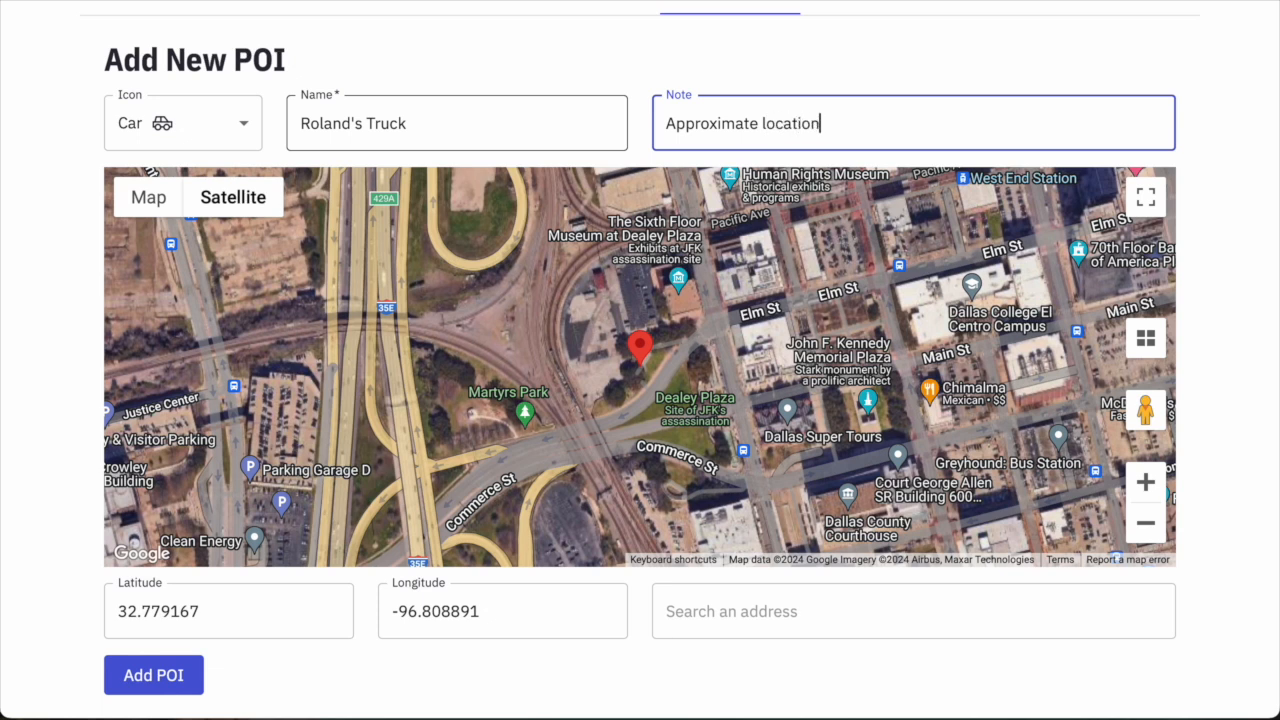
{"action": "type", "text": " truck found"}
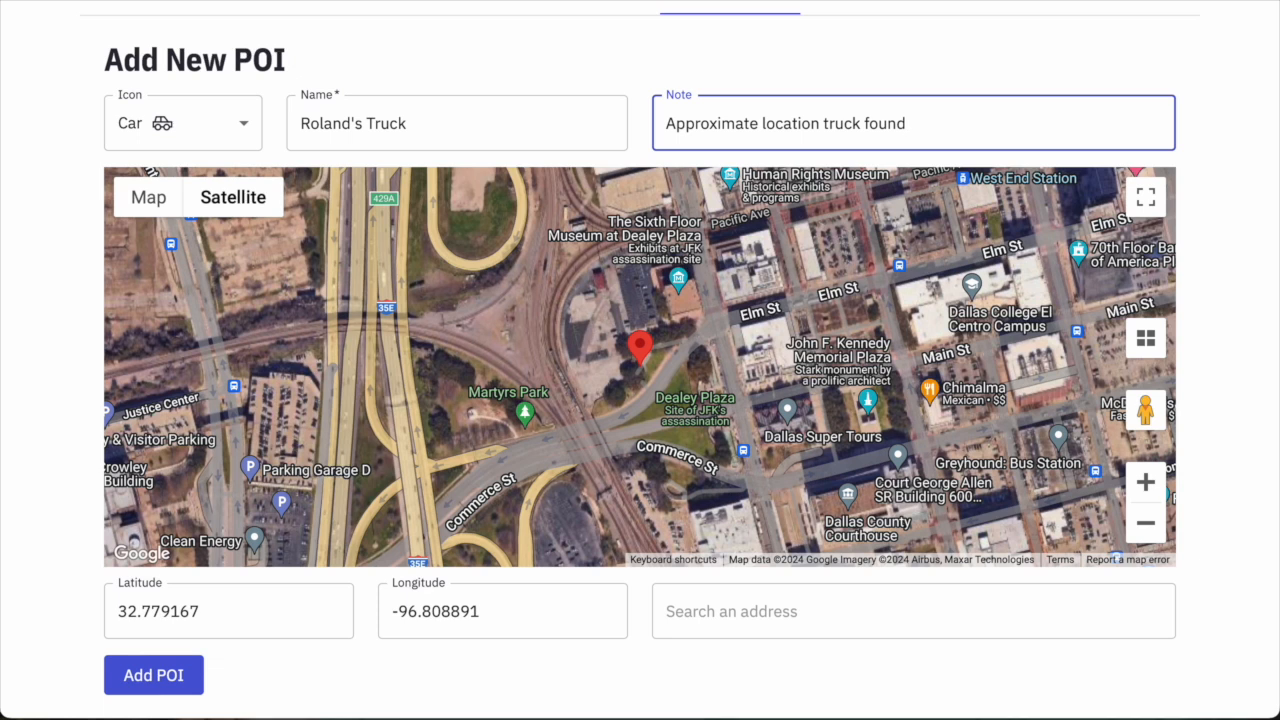
Set coordinates 31.2291431717705, -94.55022842105632 and save the truck POI.
{"action": "double_click", "coordinate": [143, 611]}
{"action": "type", "text": "31.2291431717705"}
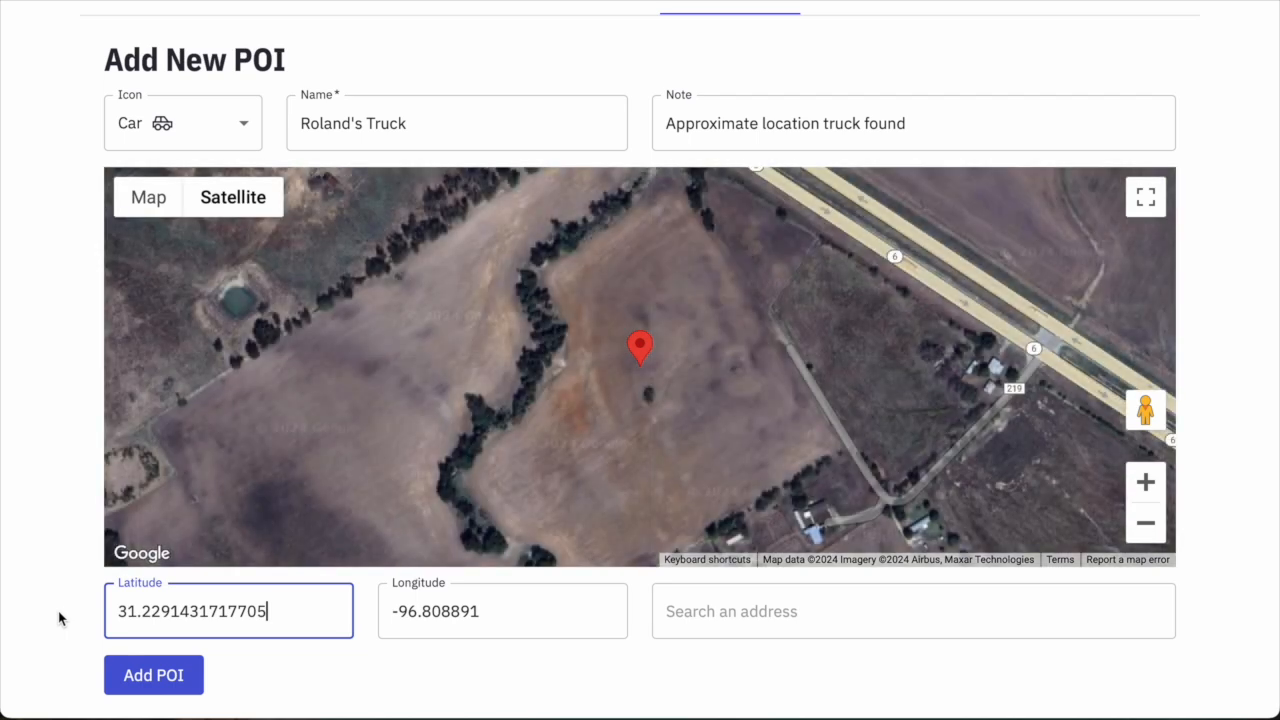
{"action": "left_click_drag", "start_coordinate": [537, 614], "coordinate": [340, 613]}
{"action": "type", "text": "-96.808891"}
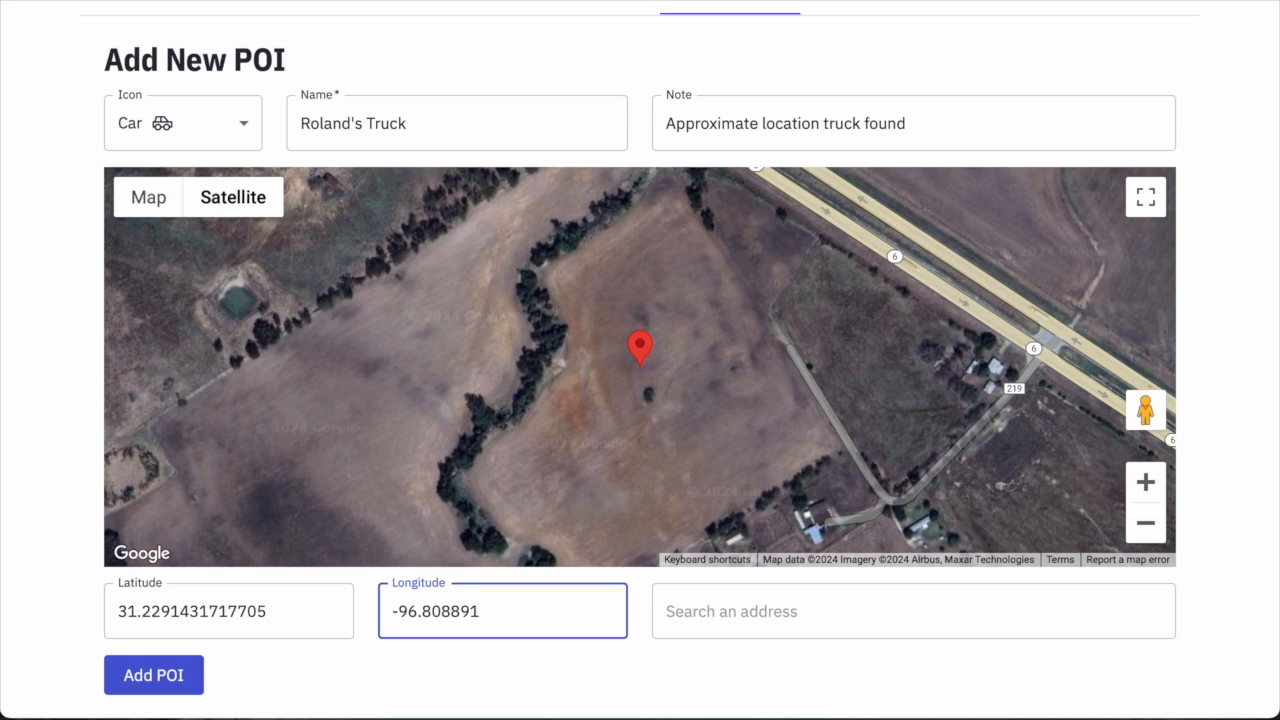
{"action": "left_click_drag", "start_coordinate": [509, 630], "coordinate": [374, 602]}
{"action": "type", "text": "-94.55022842105632"}
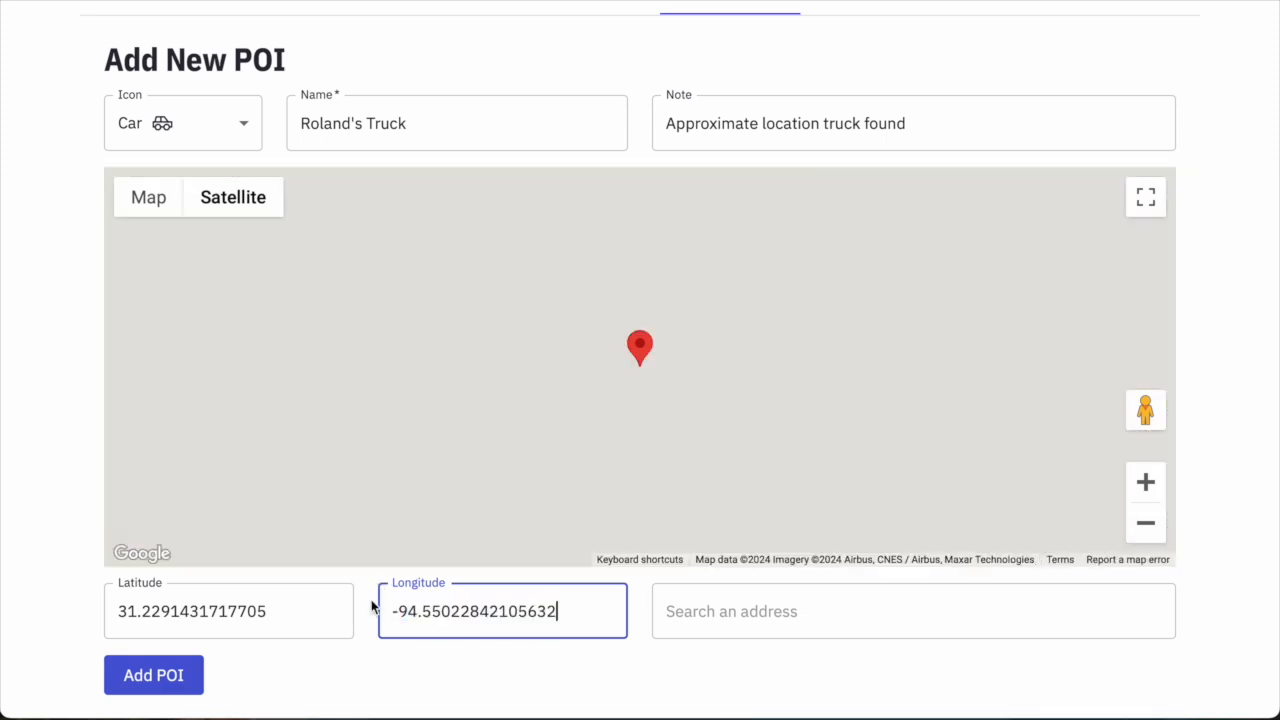
{"action": "left_click", "coordinate": [1155, 486]}
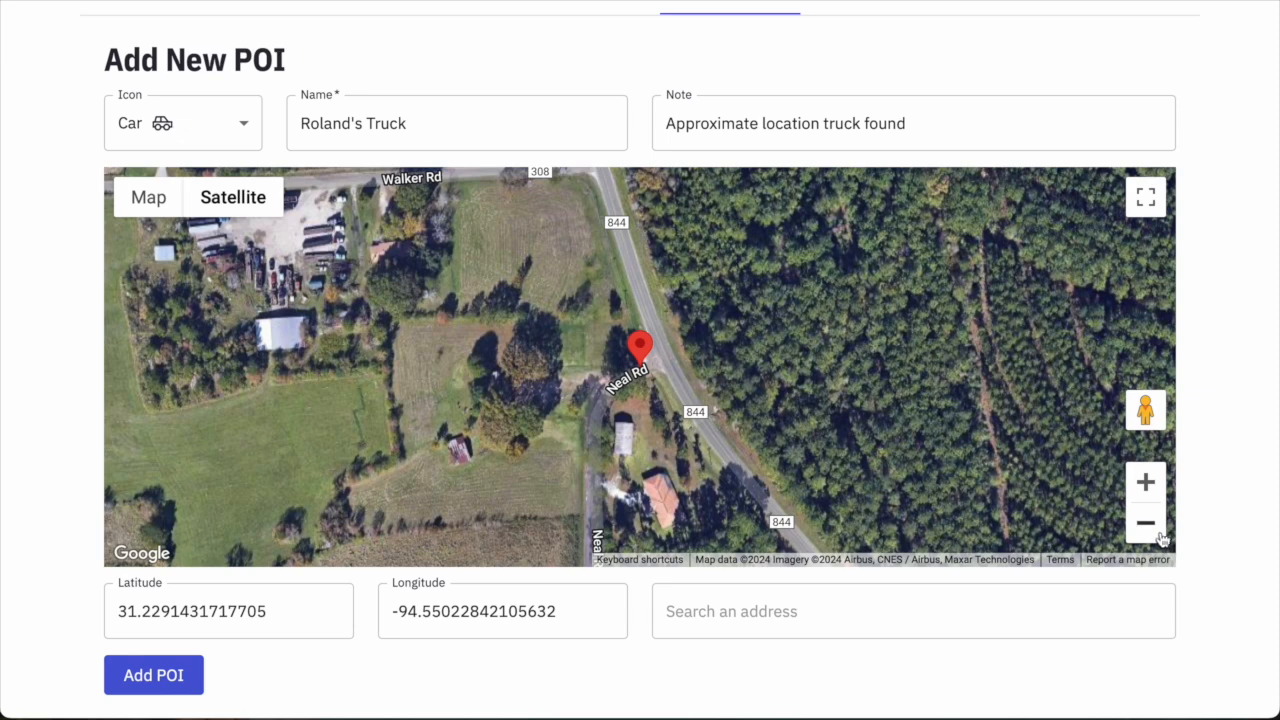
{"action": "left_click", "coordinate": [1158, 535]}
{"action": "left_click", "coordinate": [1158, 535]}
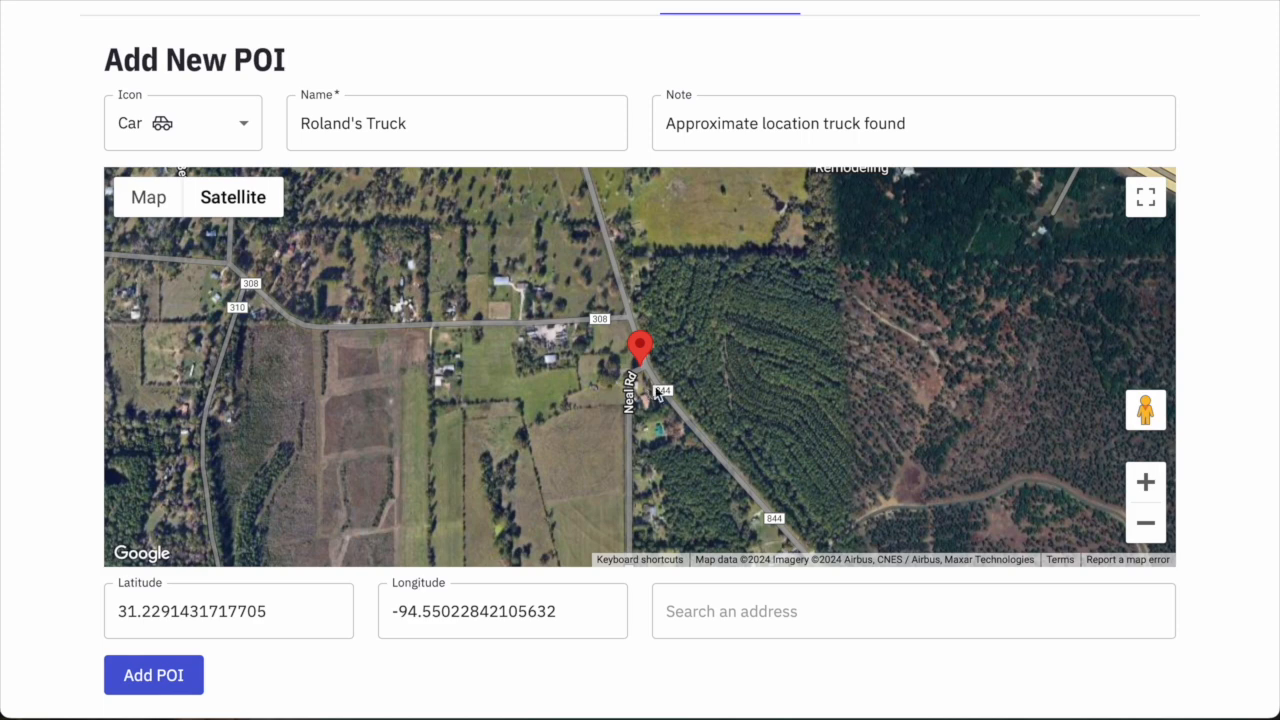
{"action": "left_click", "coordinate": [158, 694]}
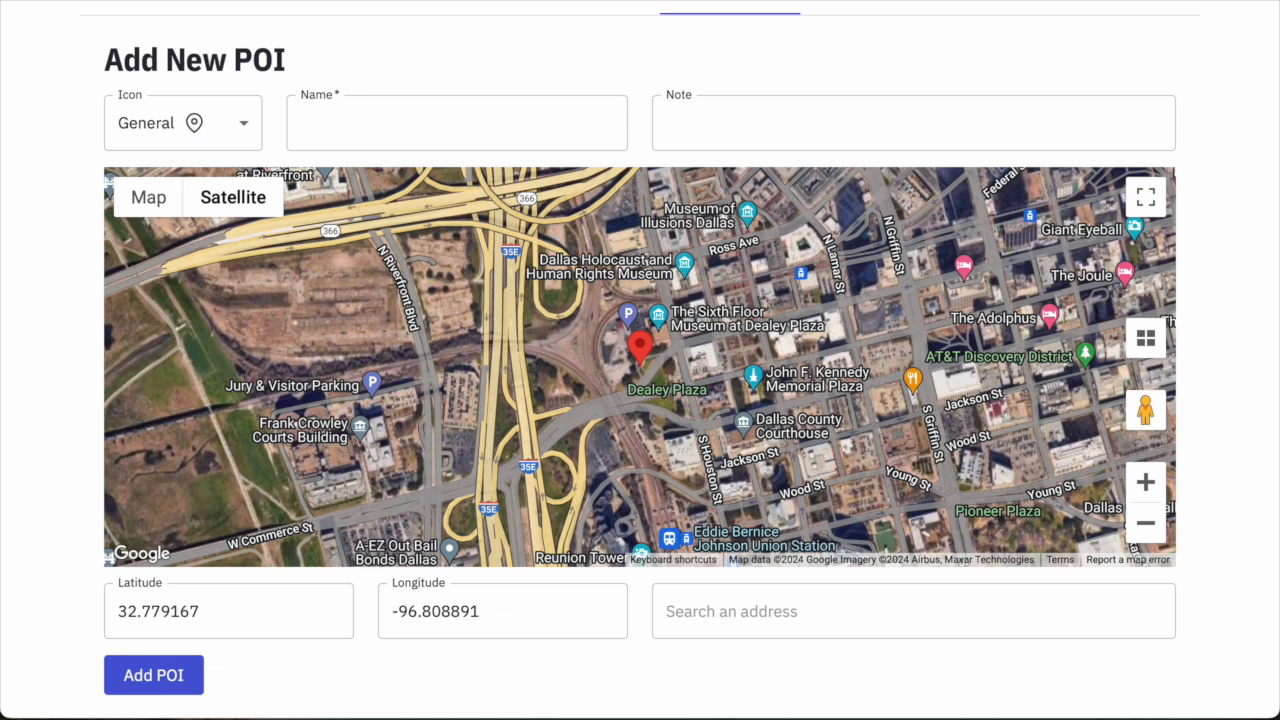
Name a General-icon POI 'Pontoon Boat Recovered', noting the boat was recovered in this cove.
{"action": "left_click", "coordinate": [235, 138]}
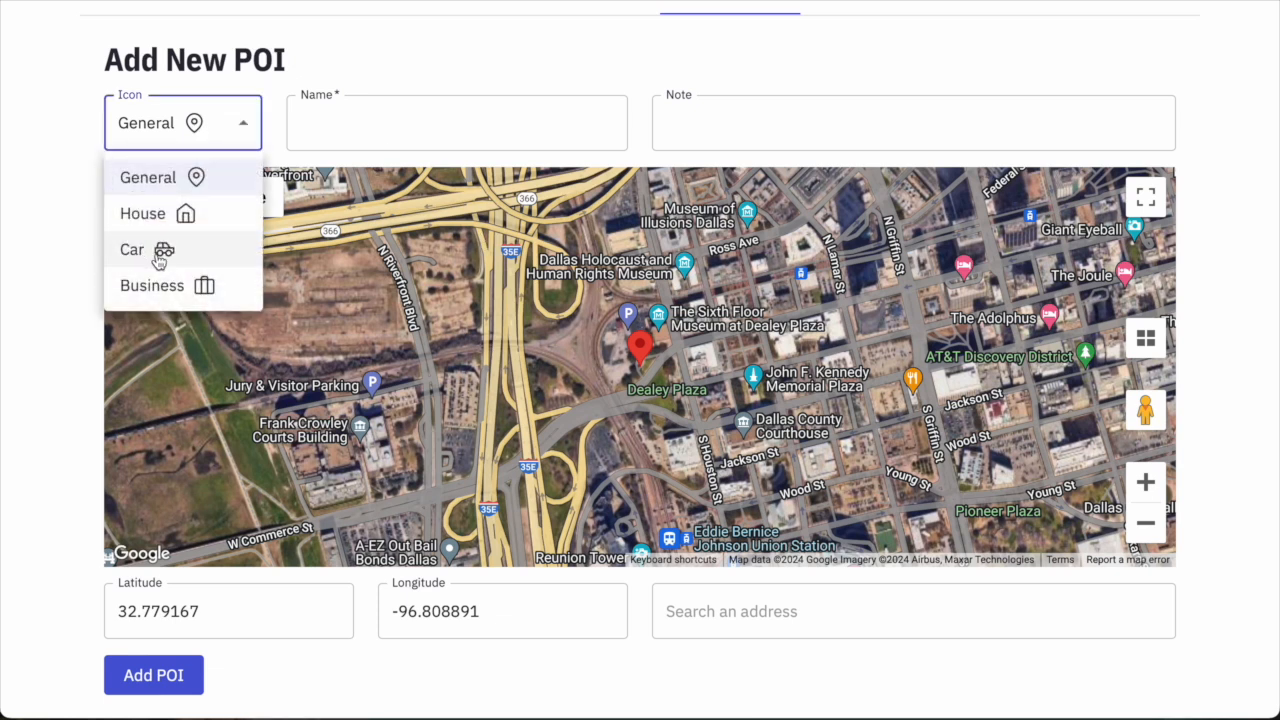
{"action": "left_click", "coordinate": [160, 177]}
{"action": "left_click", "coordinate": [326, 132]}
{"action": "type", "text": "Pontoon Boat"}
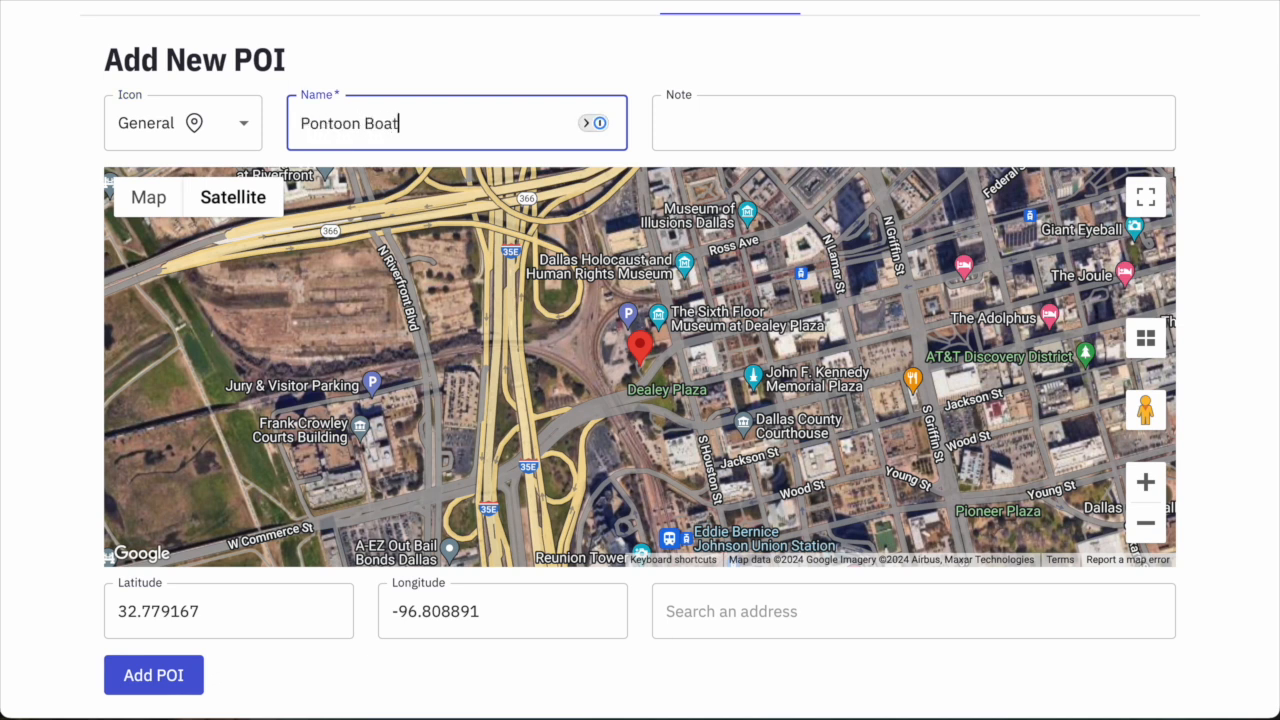
{"action": "type", "text": " Recovered"}
{"action": "key", "text": "Tab"}
{"action": "type", "text": "Roland's pontoon boat"}
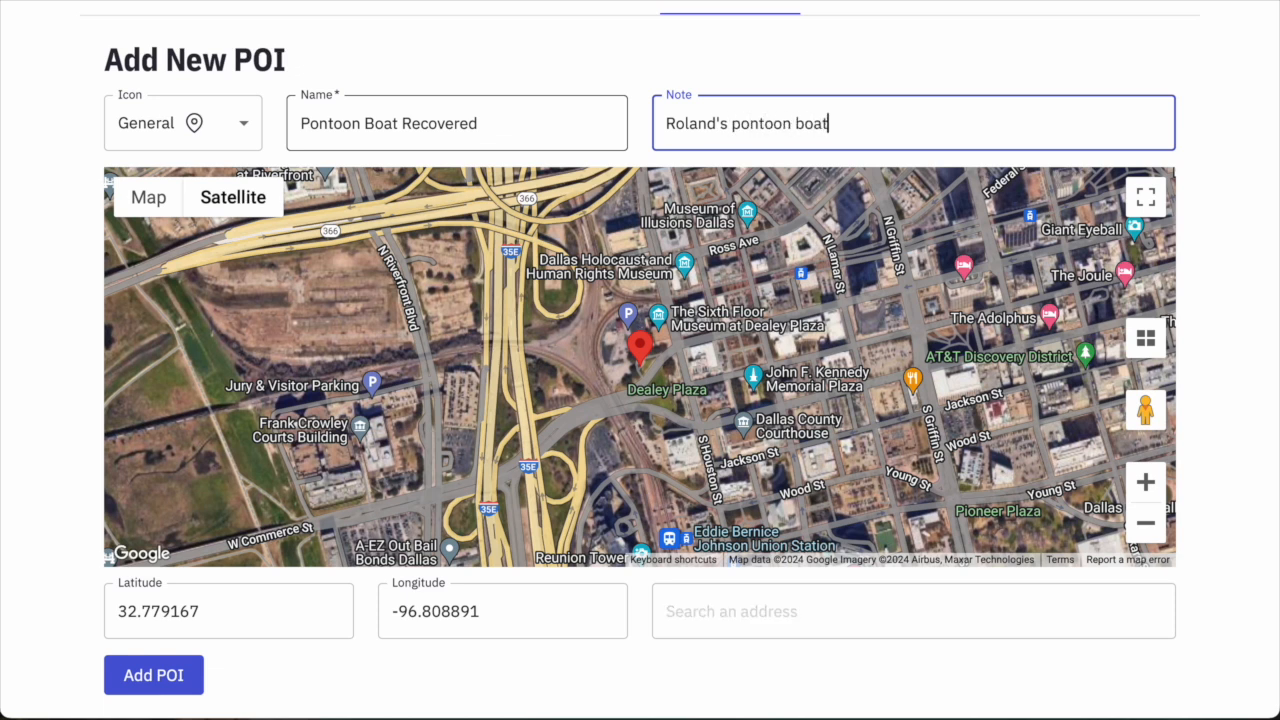
{"action": "type", "text": " recovered in this cove."}
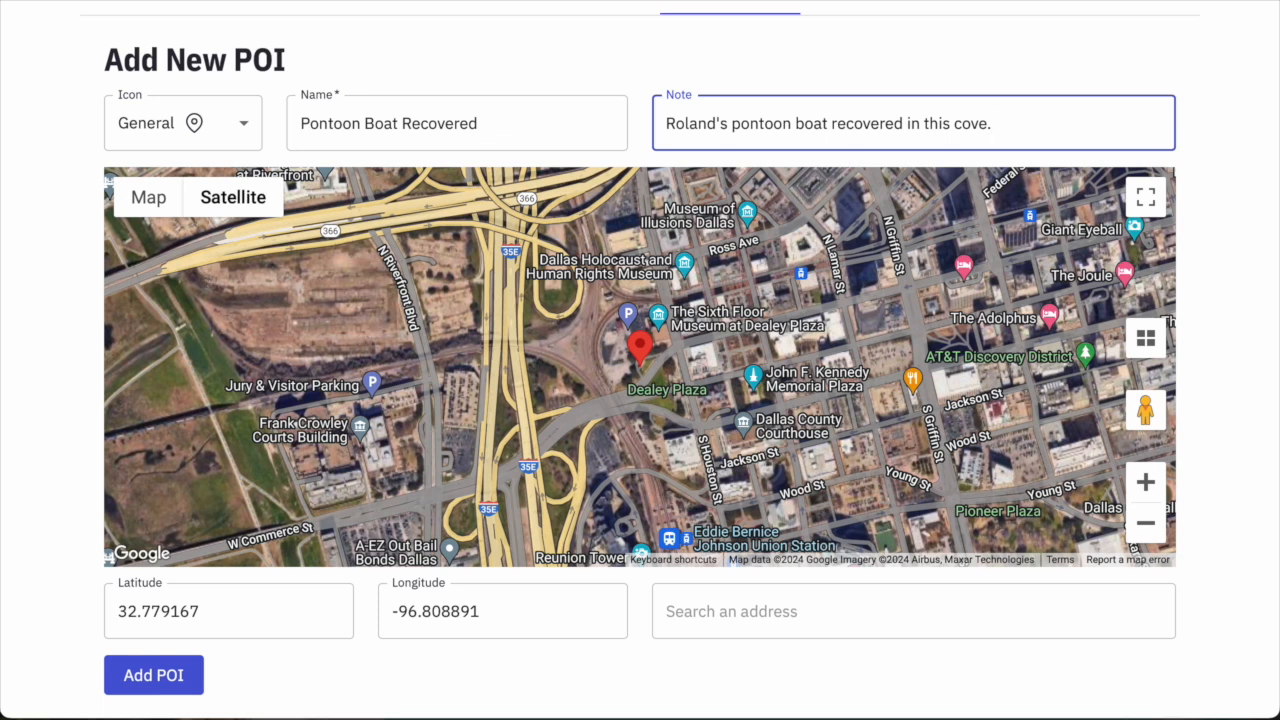
Set coordinates 31.209484406474164, -94.25607786373885 and save the boat POI.
{"action": "left_click_drag", "start_coordinate": [212, 610], "coordinate": [94, 607]}
{"action": "type", "text": "31.209484406474164"}
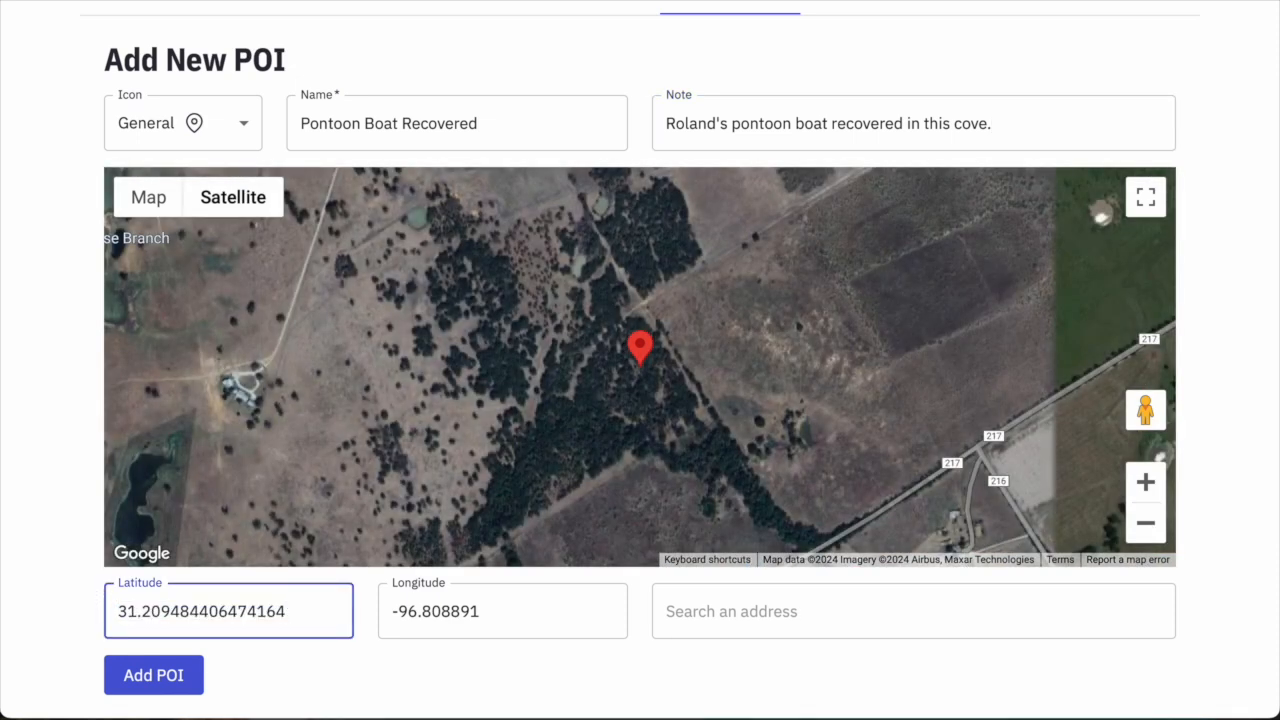
{"action": "left_click_drag", "start_coordinate": [497, 610], "coordinate": [369, 598]}
{"action": "type", "text": "-94.25607786373885"}
{"action": "left_click", "coordinate": [757, 625]}
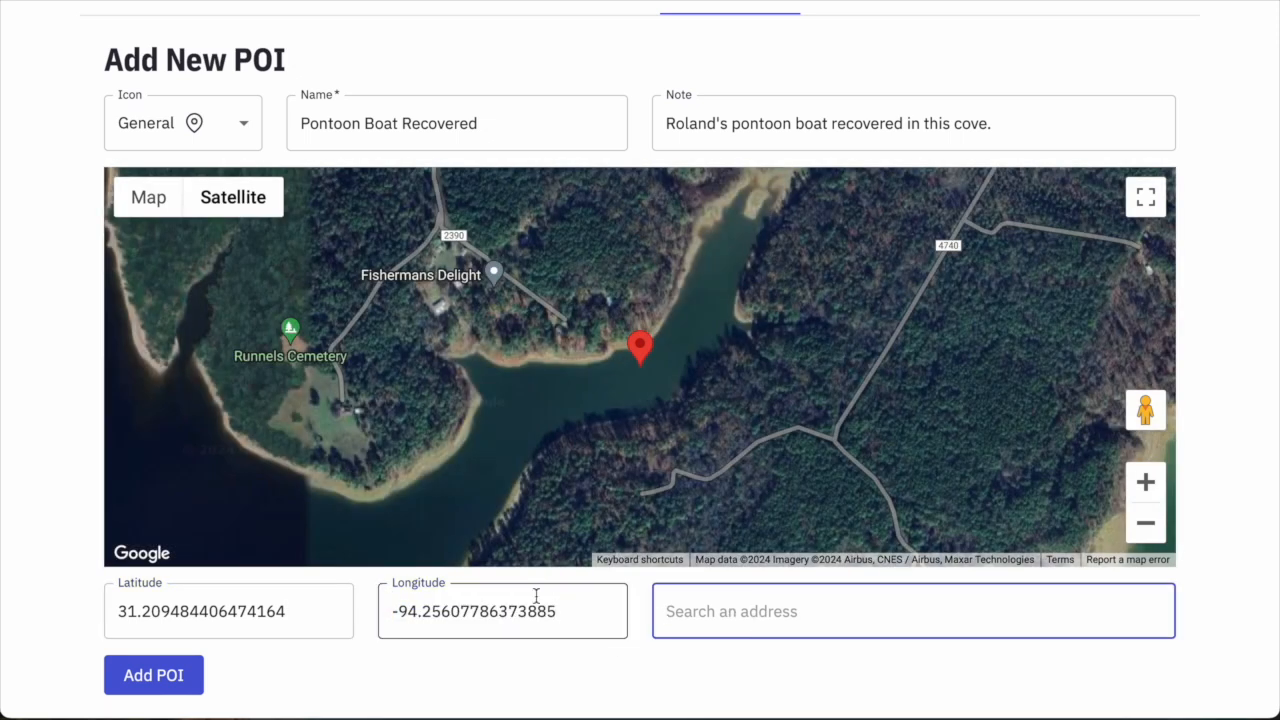
{"action": "left_click", "coordinate": [194, 681]}
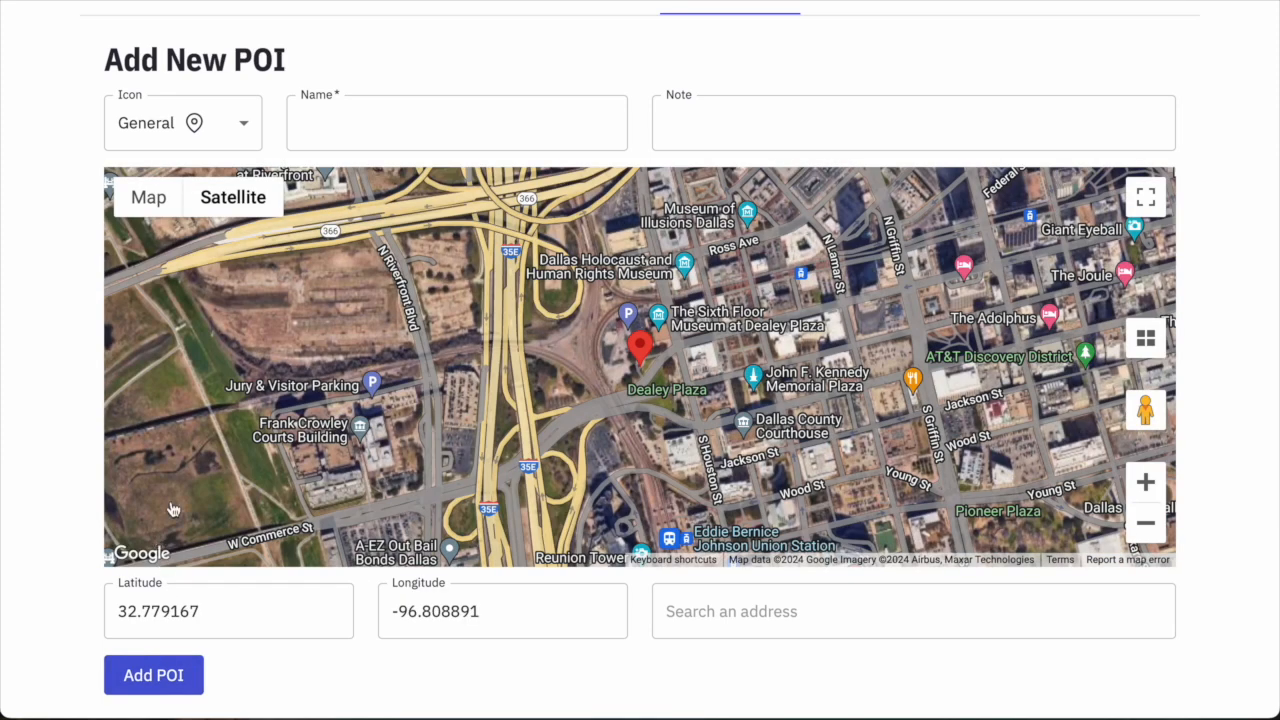
Name a General-icon POI 'Boat Trailer recovery', noting the trailer was recovered at this approximate location.
{"action": "left_click", "coordinate": [170, 148]}
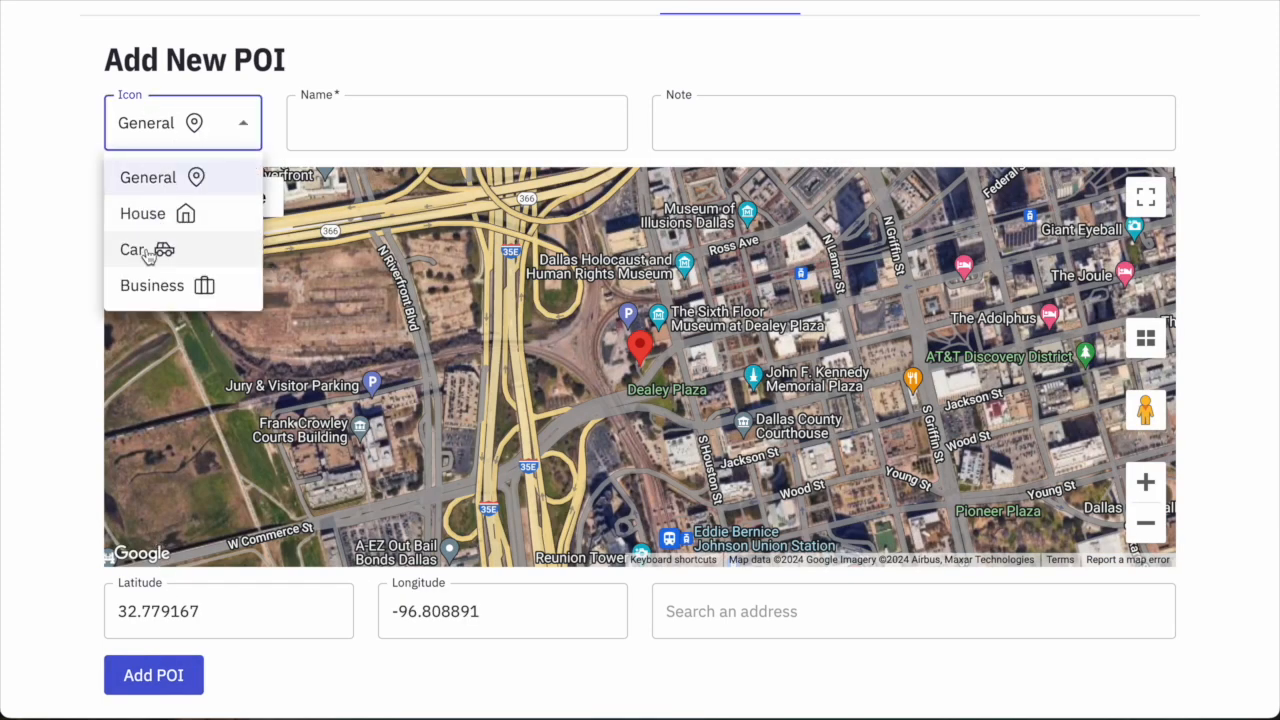
{"action": "left_click", "coordinate": [155, 184]}
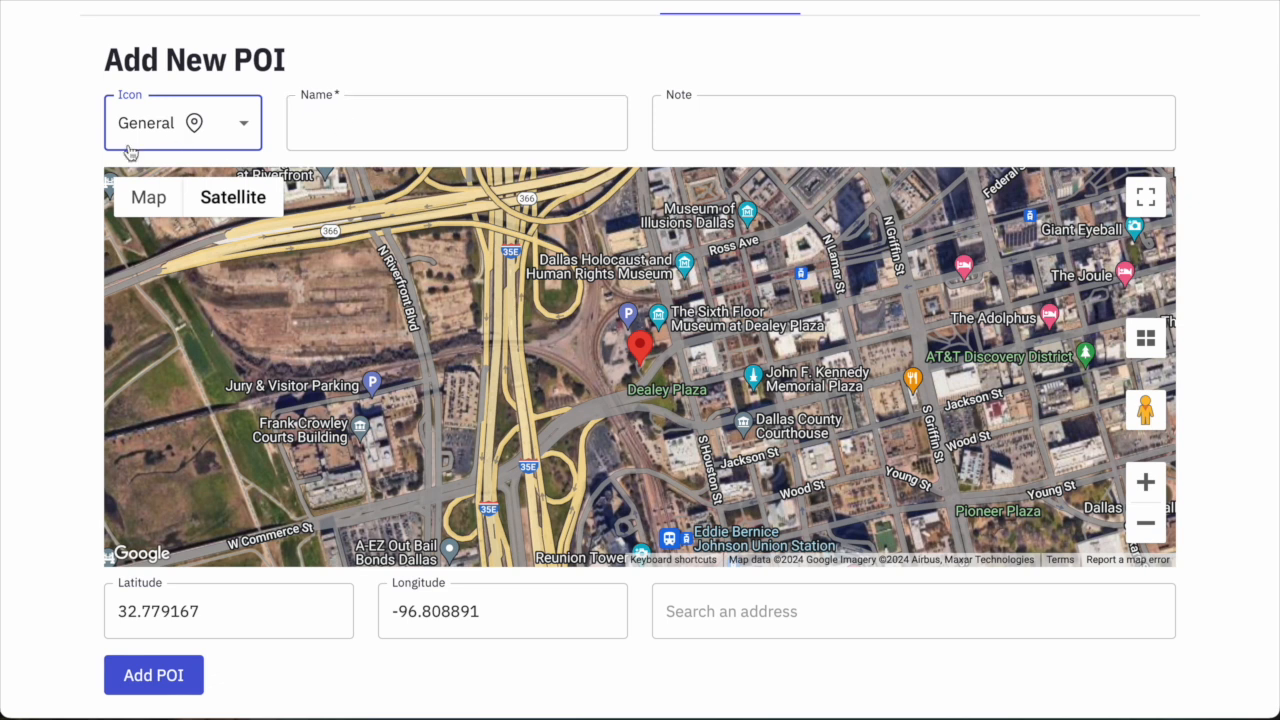
{"action": "left_click", "coordinate": [302, 126]}
{"action": "type", "text": "Boat T"}
{"action": "type", "text": "railer recovered er"}
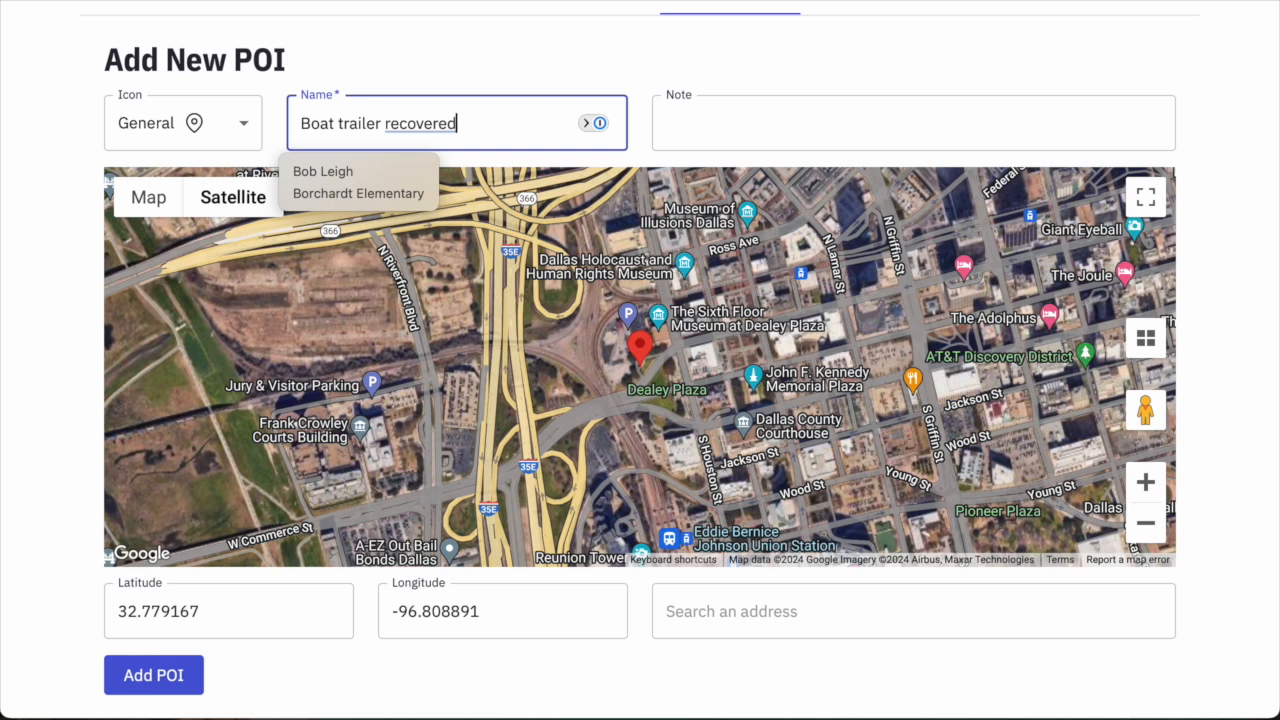
{"action": "key", "text": "BackSpace"}
{"action": "key", "text": "BackSpace"}
{"action": "type", "text": "y"}
{"action": "key", "text": "Tab"}
{"action": "type", "text": "Roland's trailer recov"}
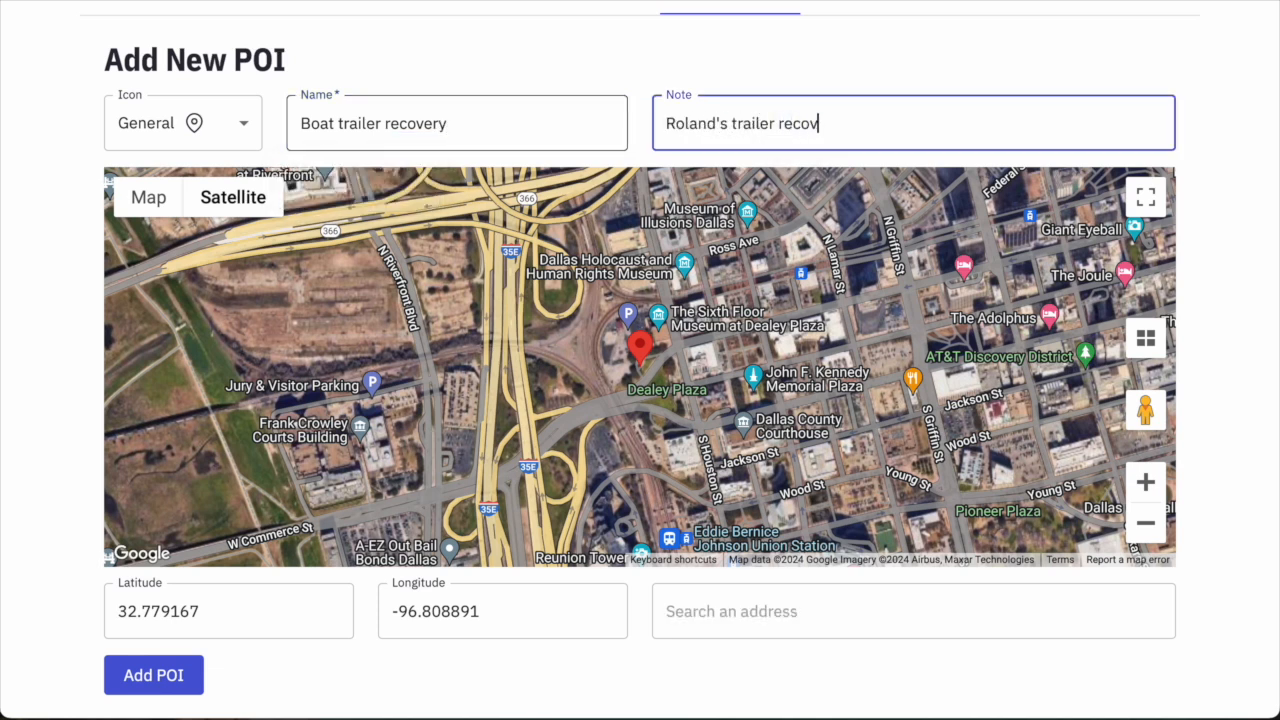
{"action": "type", "text": "ered in this appr"}
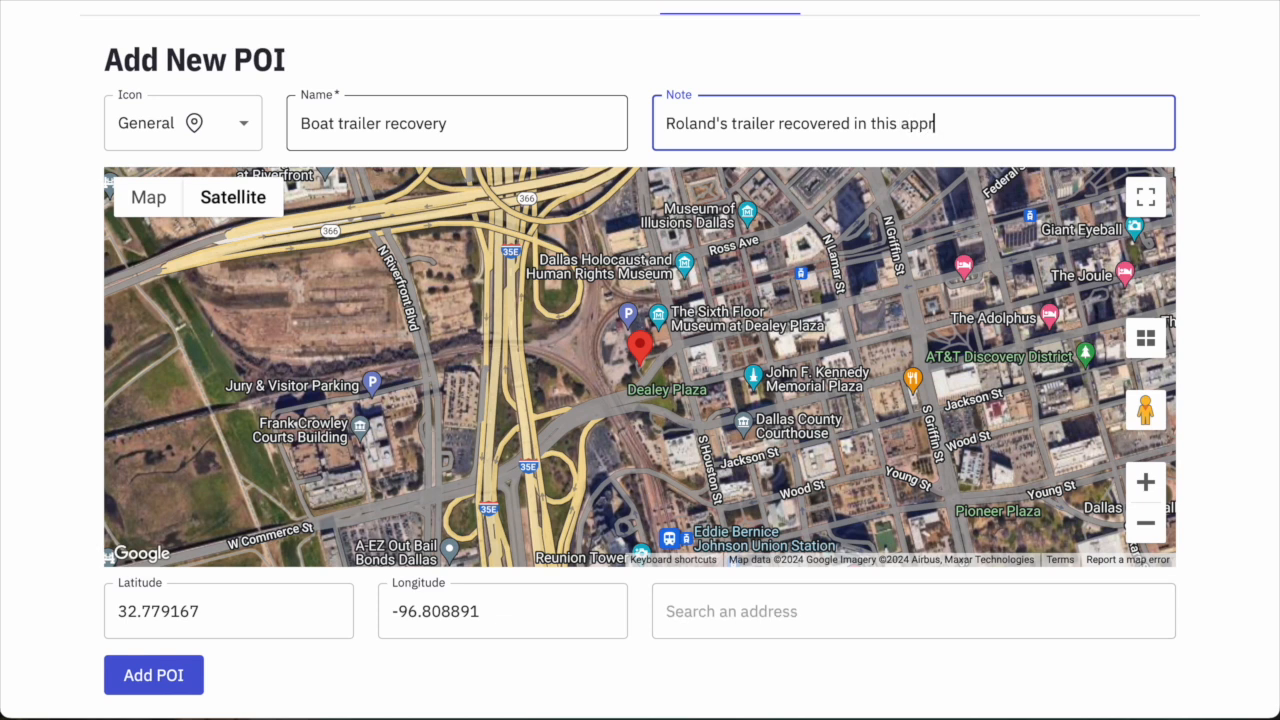
{"action": "type", "text": "oximate location"}
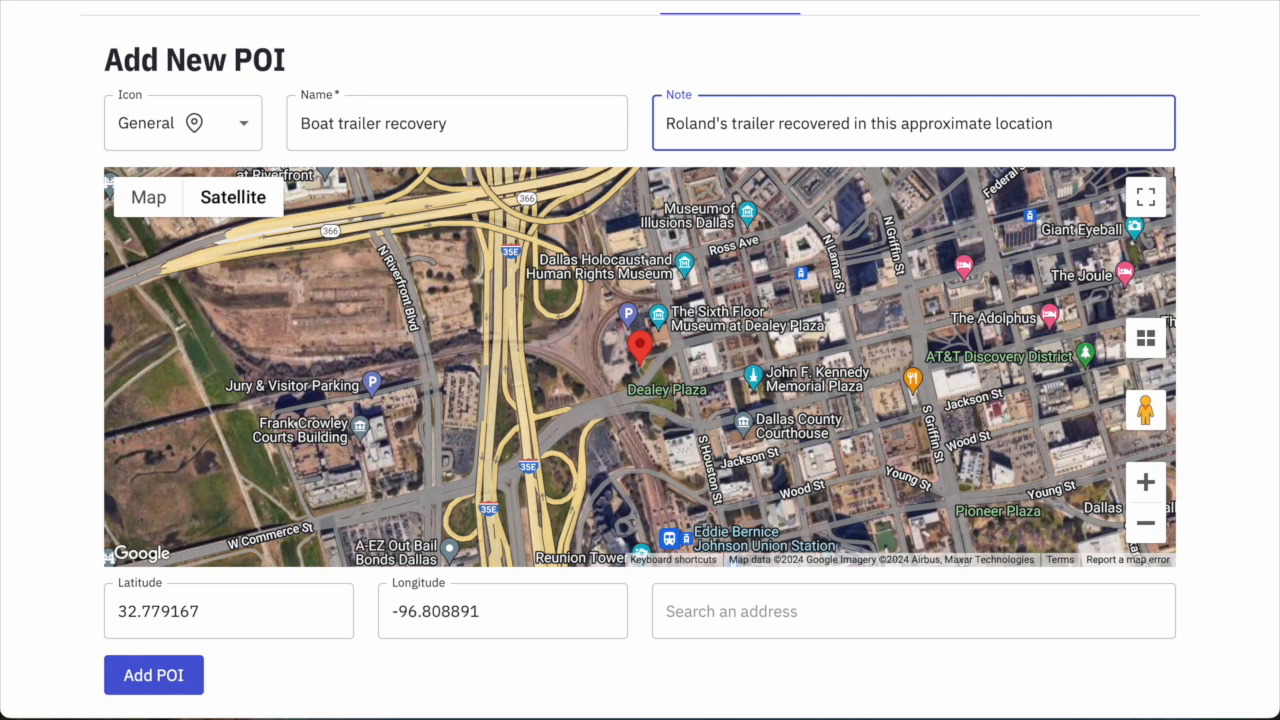
Paste latitude 31.256753584516794 and longitude -94.30377048720509 into the coordinate fields.
{"action": "double_click", "coordinate": [263, 606]}
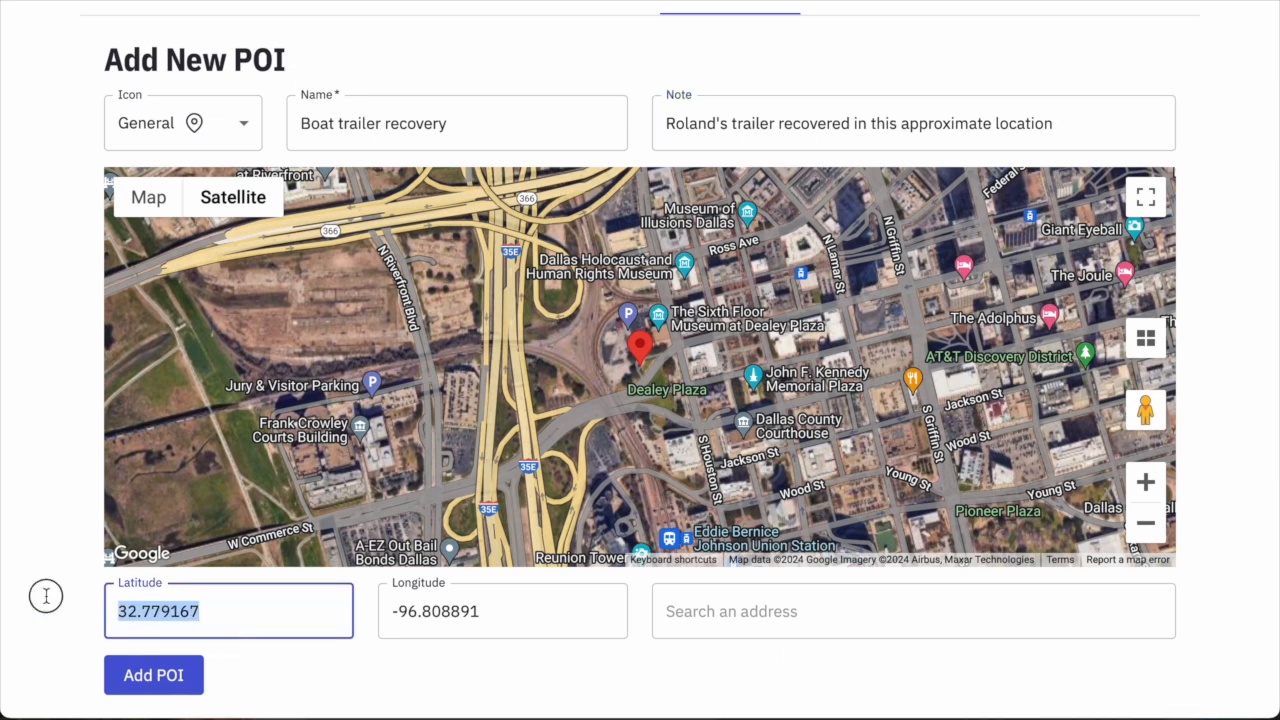
{"action": "type", "text": "31.256753584516794"}
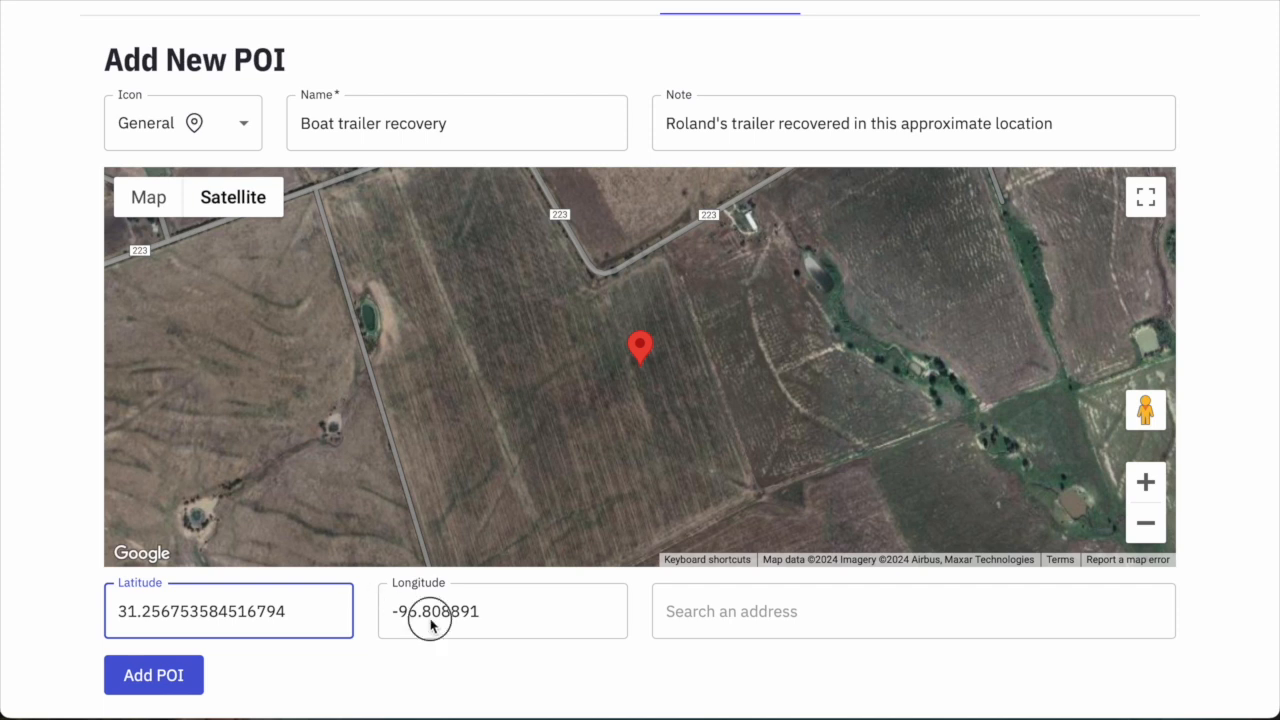
{"action": "left_click_drag", "start_coordinate": [491, 609], "coordinate": [361, 613]}
{"action": "type", "text": "-94.30377048720509"}
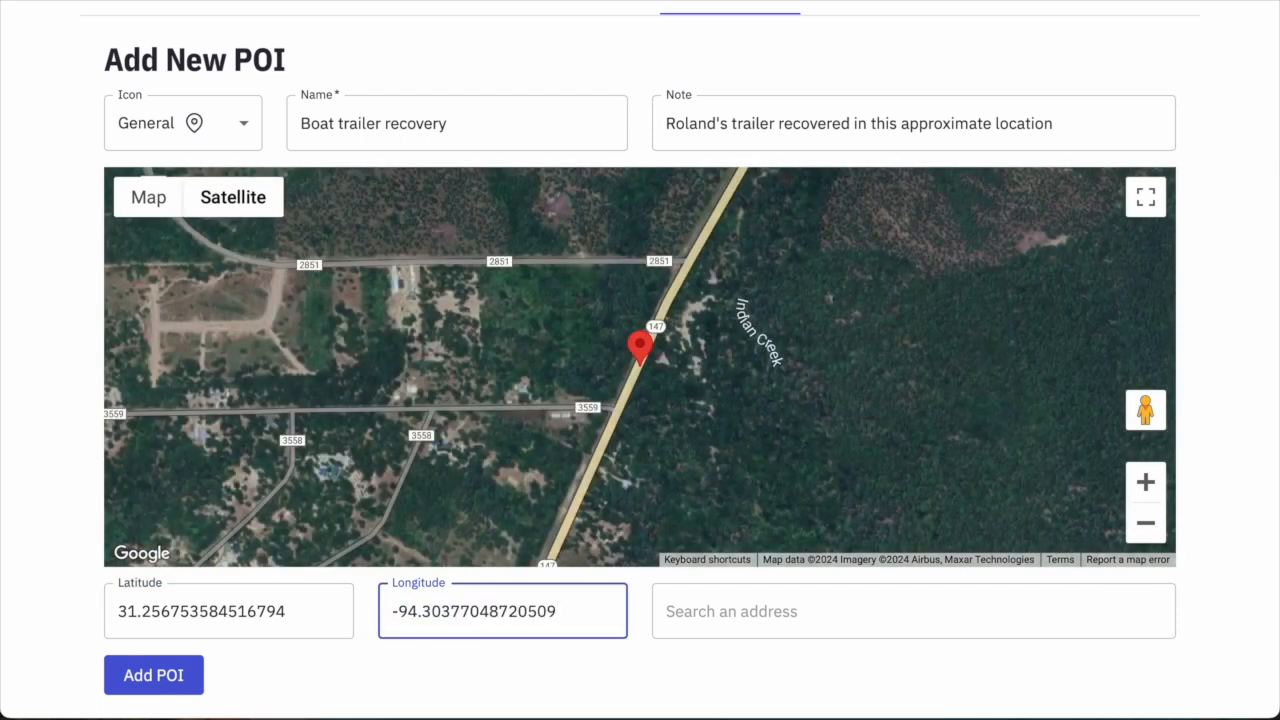
{"action": "left_click", "coordinate": [700, 444]}
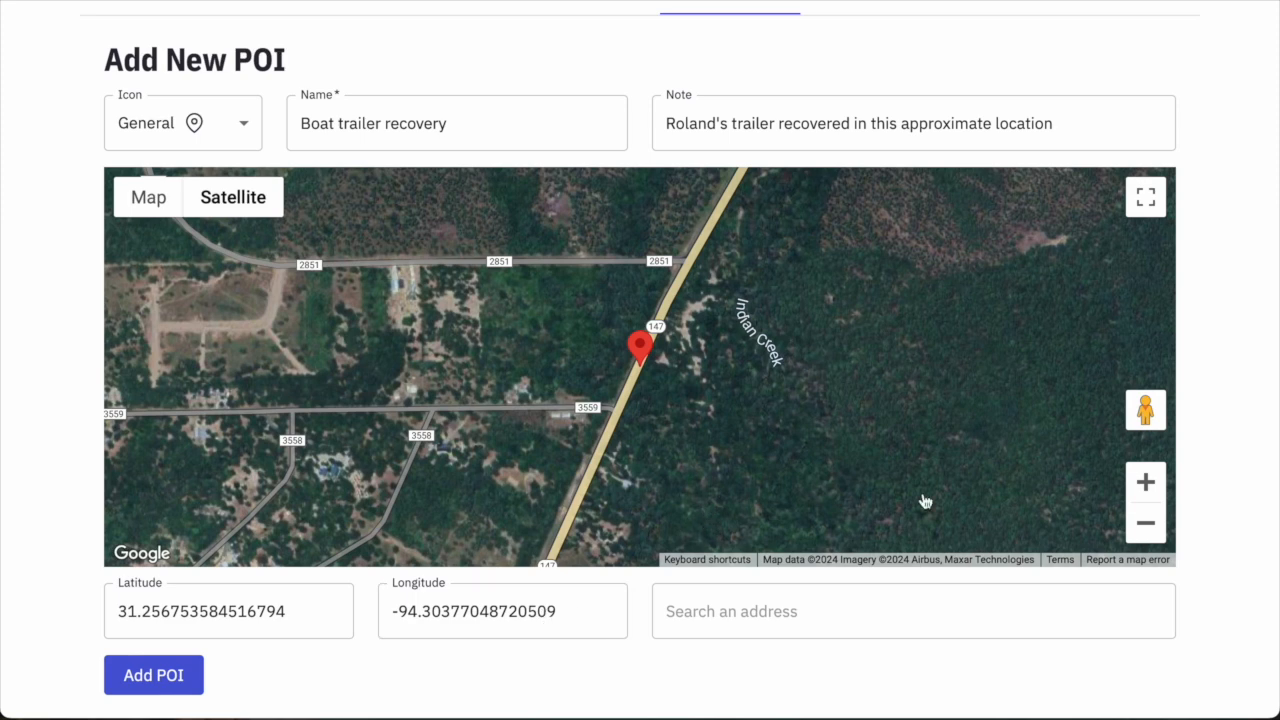
Check the pin near Indian Creek on the map and save the trailer POI.
{"action": "left_click", "coordinate": [1145, 482]}
{"action": "left_click", "coordinate": [1146, 483]}
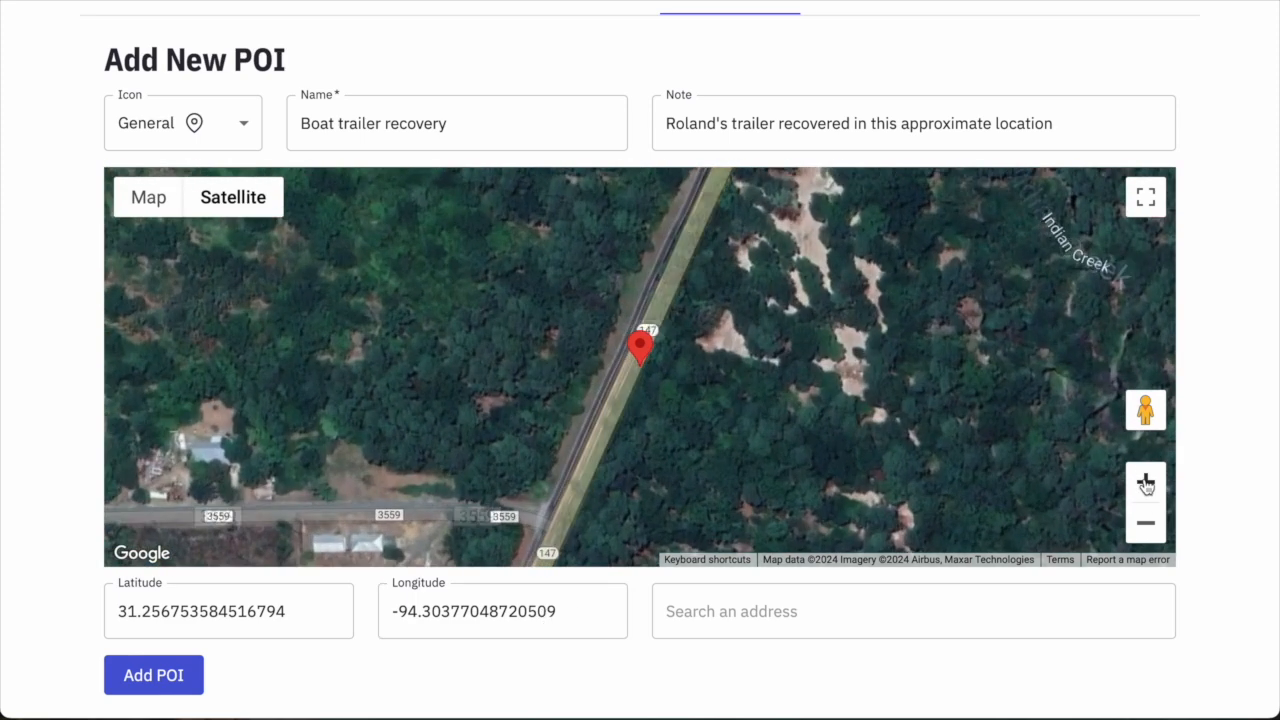
{"action": "left_click", "coordinate": [1145, 524]}
{"action": "left_click", "coordinate": [1145, 526]}
{"action": "left_click", "coordinate": [1144, 530]}
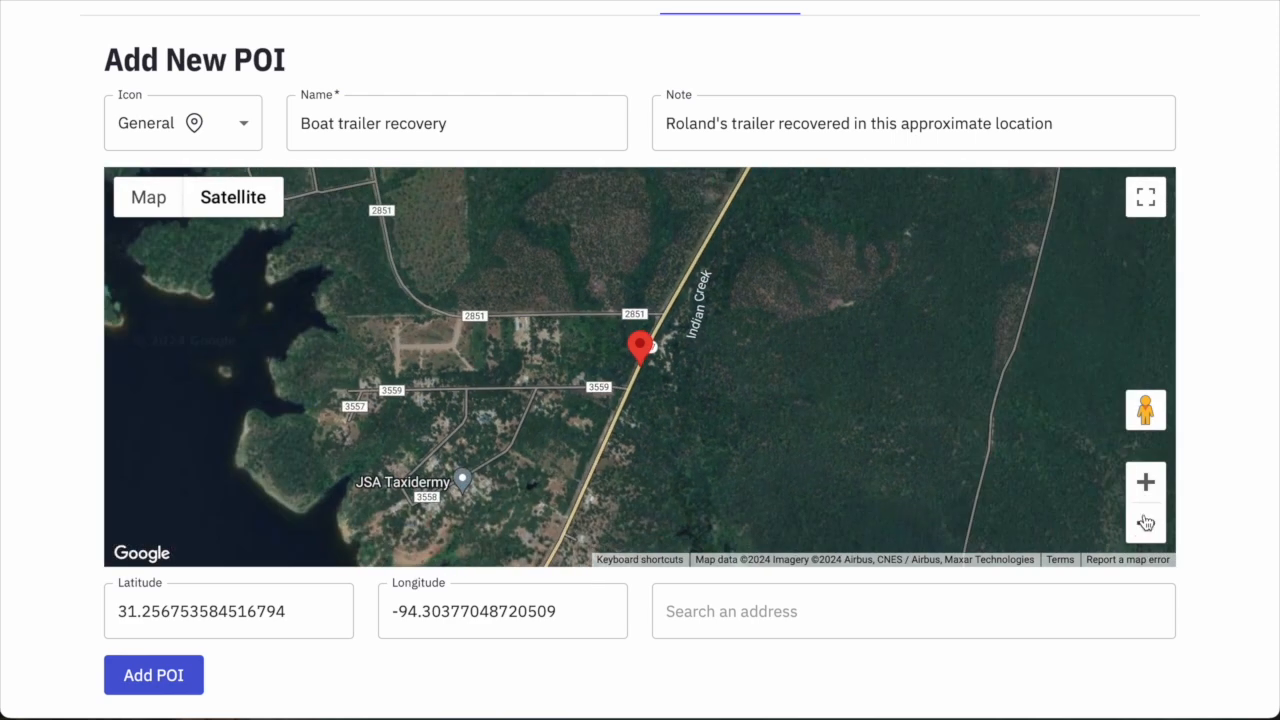
{"action": "left_click", "coordinate": [1146, 482]}
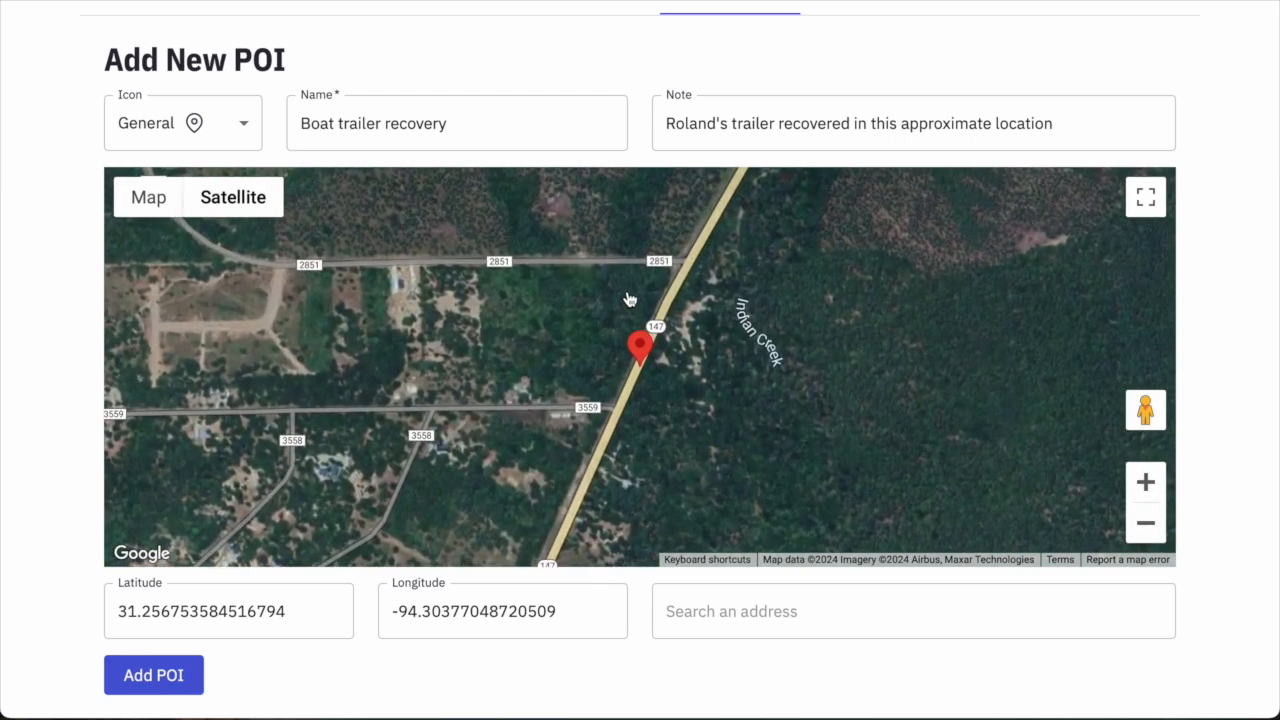
{"action": "scroll", "coordinate": [195, 650], "scroll_direction": "down", "scroll_amount": 1}
{"action": "left_click", "coordinate": [164, 615]}
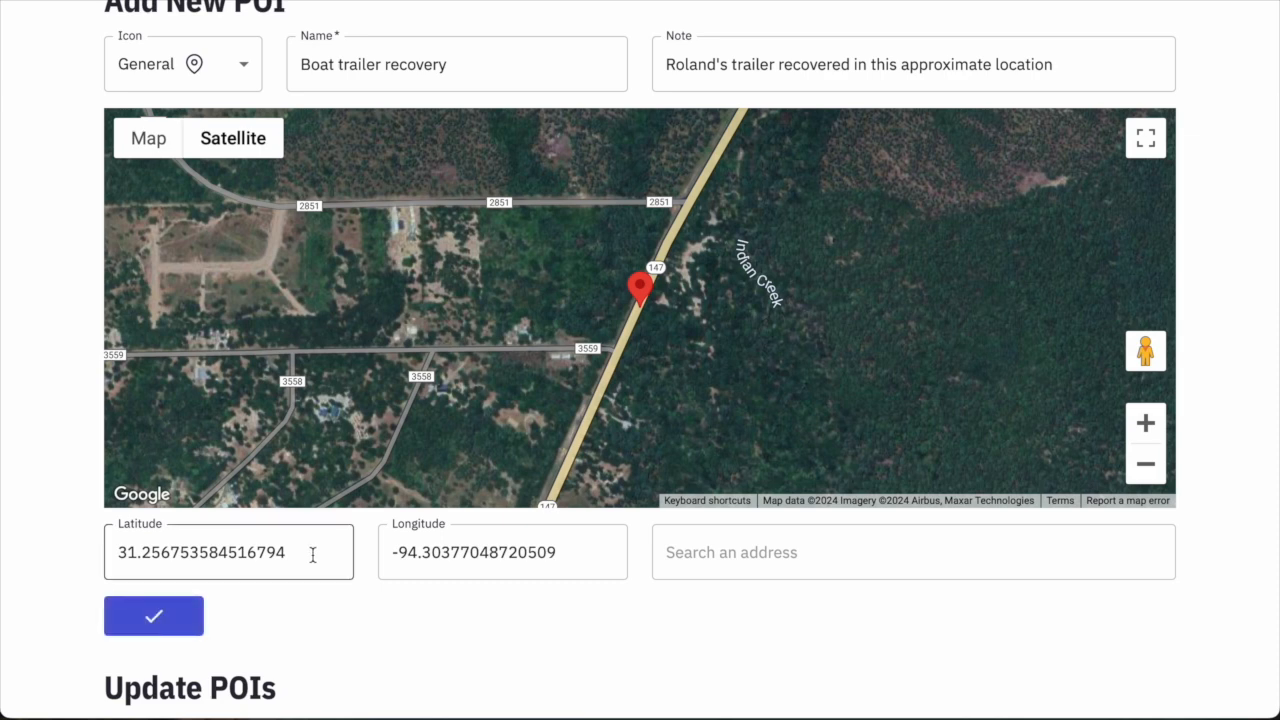
{"action": "scroll", "coordinate": [293, 574], "scroll_direction": "down", "scroll_amount": 4}
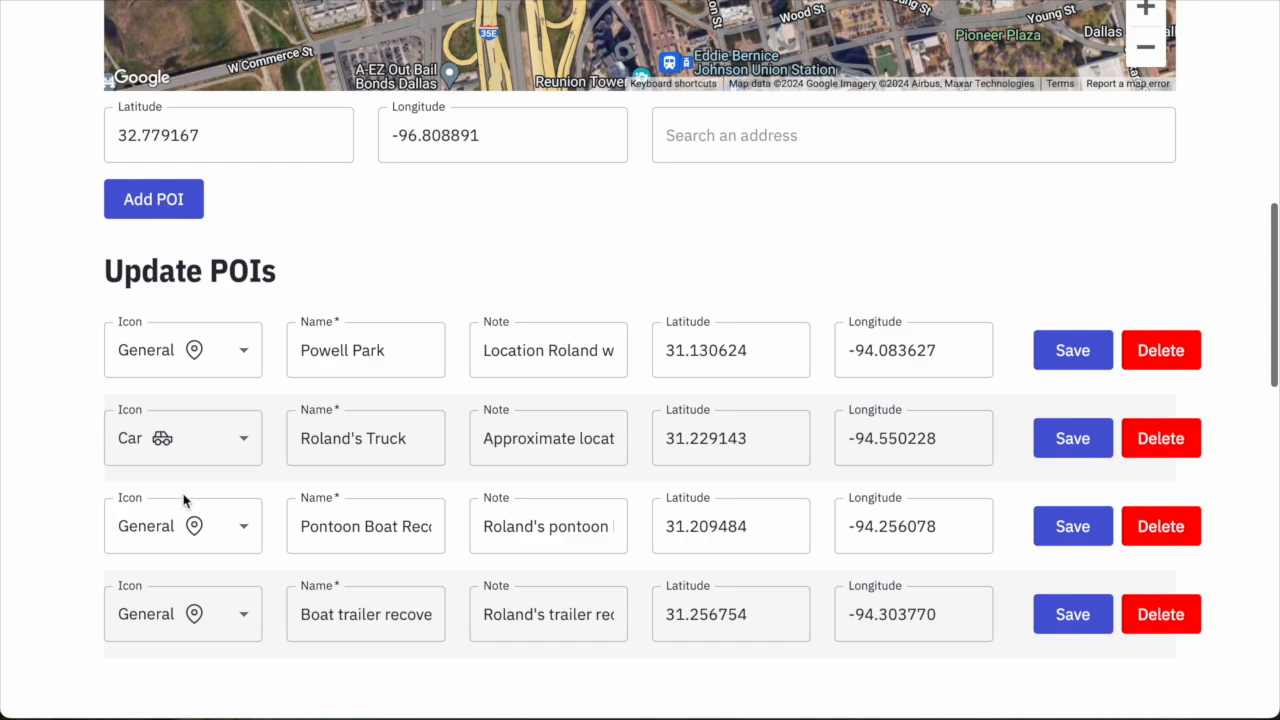
{"action": "scroll", "coordinate": [690, 443], "scroll_direction": "up", "scroll_amount": 1}
{"action": "scroll", "coordinate": [690, 443], "scroll_direction": "up", "scroll_amount": 5}
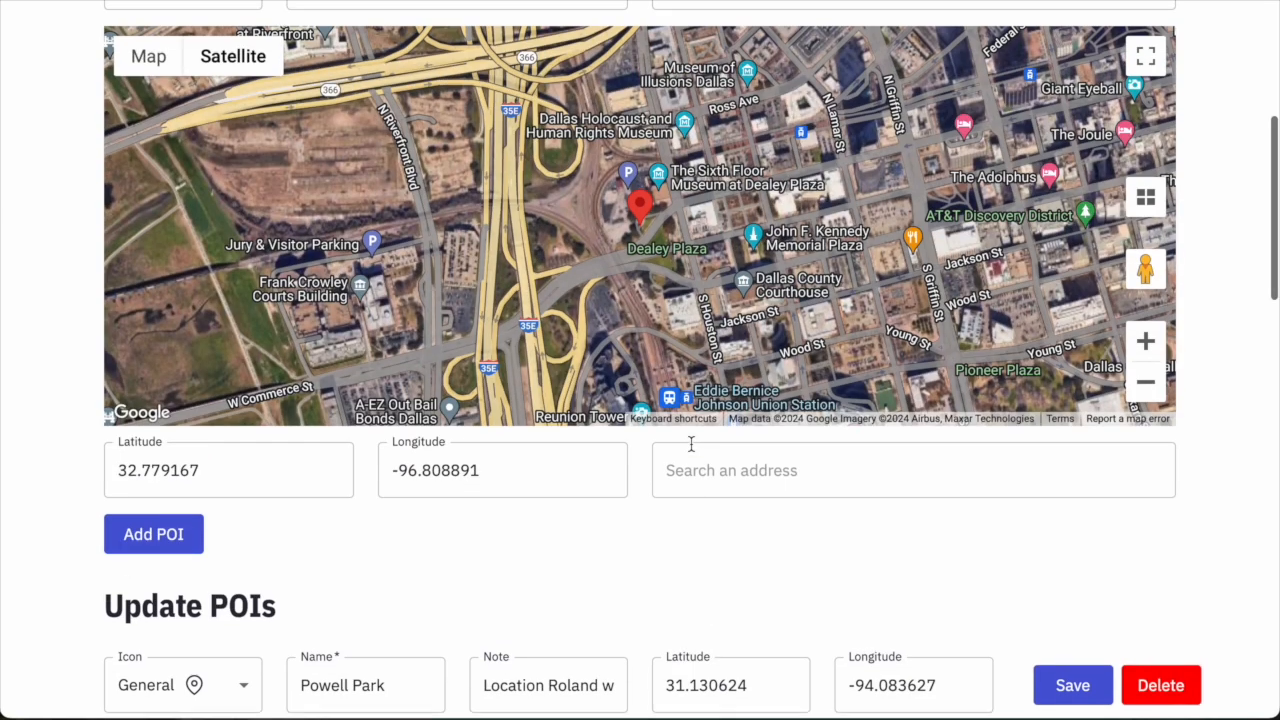
{"action": "scroll", "coordinate": [690, 443], "scroll_direction": "down", "scroll_amount": 1}
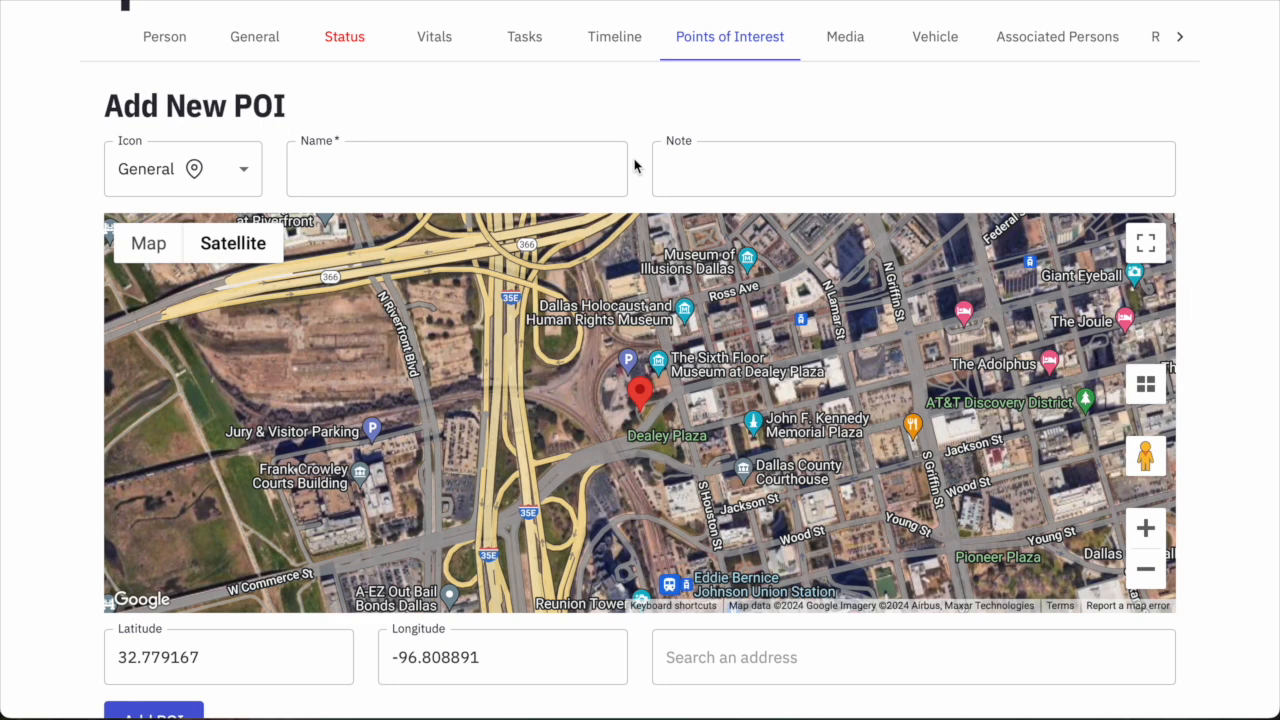
Choose the House icon, search Lufkin, TX, and place the pin on W Denman Ave.
{"action": "scroll", "coordinate": [641, 509], "scroll_direction": "down", "scroll_amount": 1}
{"action": "left_click", "coordinate": [190, 105]}
{"action": "left_click", "coordinate": [155, 206]}
{"action": "left_click", "coordinate": [705, 584]}
{"action": "type", "text": "Lufkin, TX"}
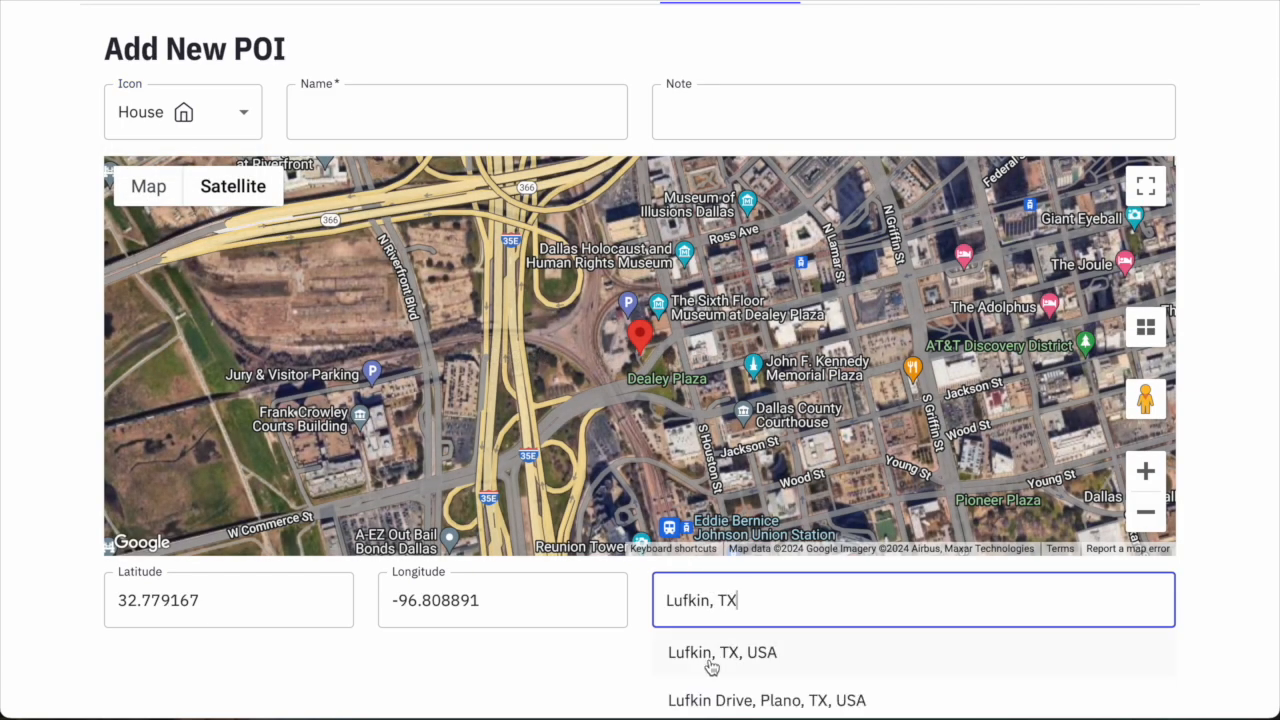
{"action": "left_click", "coordinate": [711, 655]}
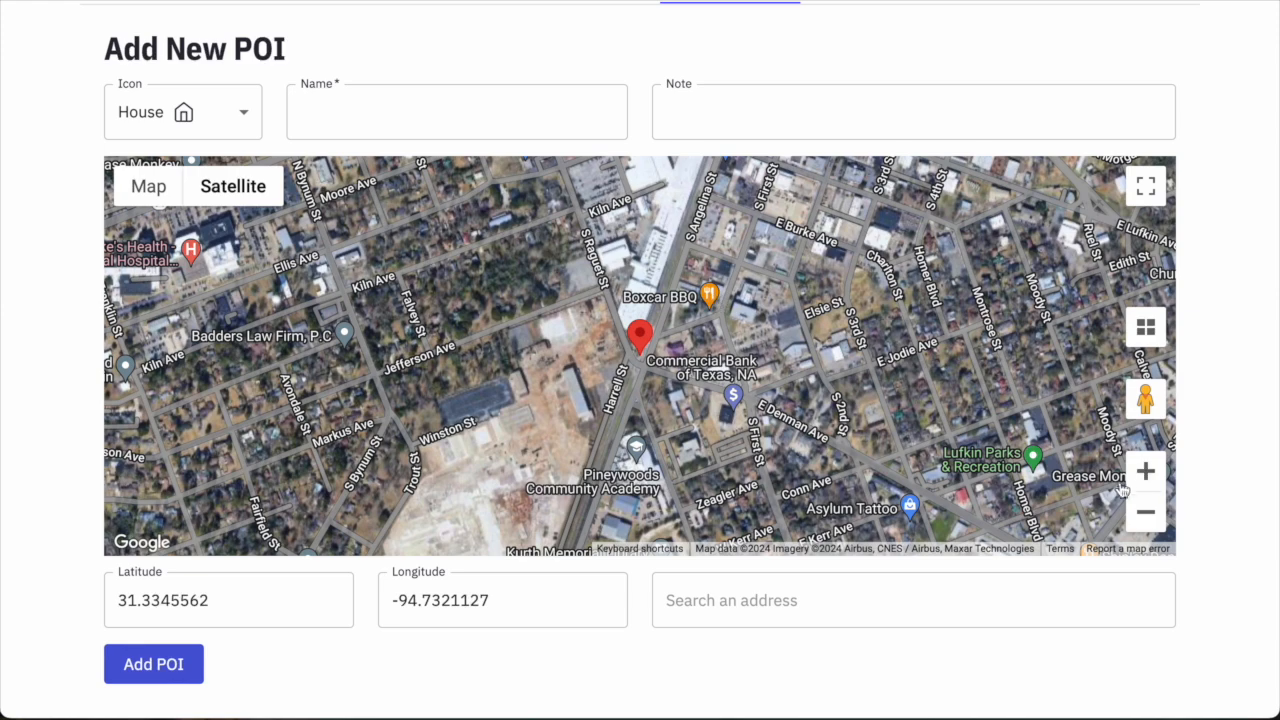
{"action": "left_click", "coordinate": [1141, 481]}
{"action": "left_click", "coordinate": [1139, 483]}
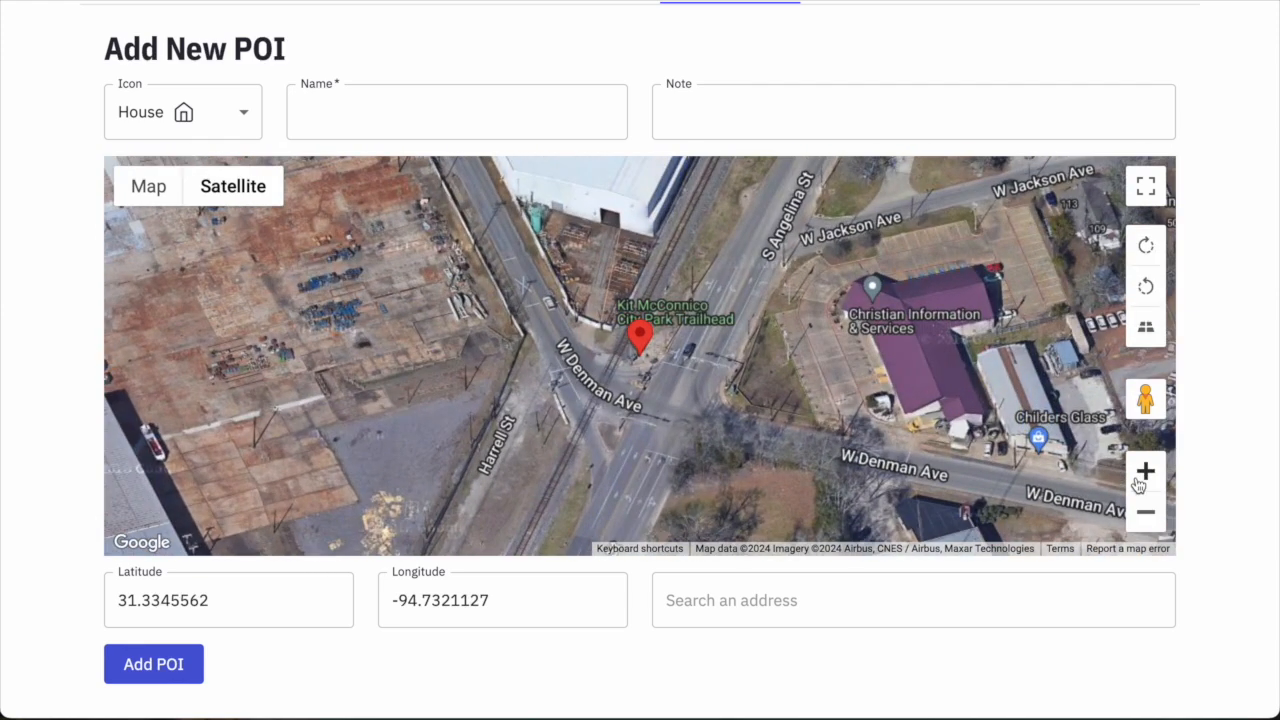
{"action": "left_click_drag", "start_coordinate": [635, 350], "coordinate": [629, 413]}
Name the residence POI for the missing man, note his main residence was Lufkin, TX, and save.
{"action": "left_click", "coordinate": [1147, 514]}
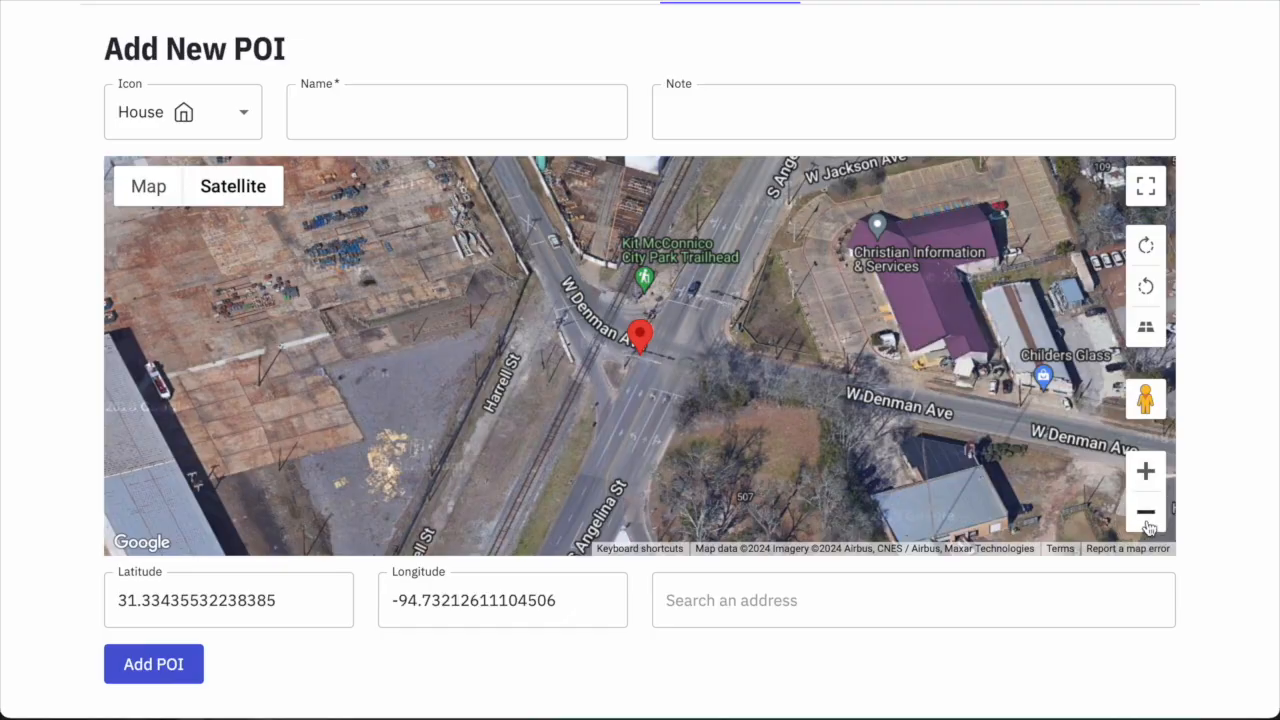
{"action": "left_click", "coordinate": [1147, 514]}
{"action": "left_click", "coordinate": [1147, 514]}
{"action": "left_click", "coordinate": [1147, 514]}
{"action": "left_click", "coordinate": [1147, 522]}
{"action": "left_click", "coordinate": [1147, 522]}
{"action": "left_click", "coordinate": [1147, 522]}
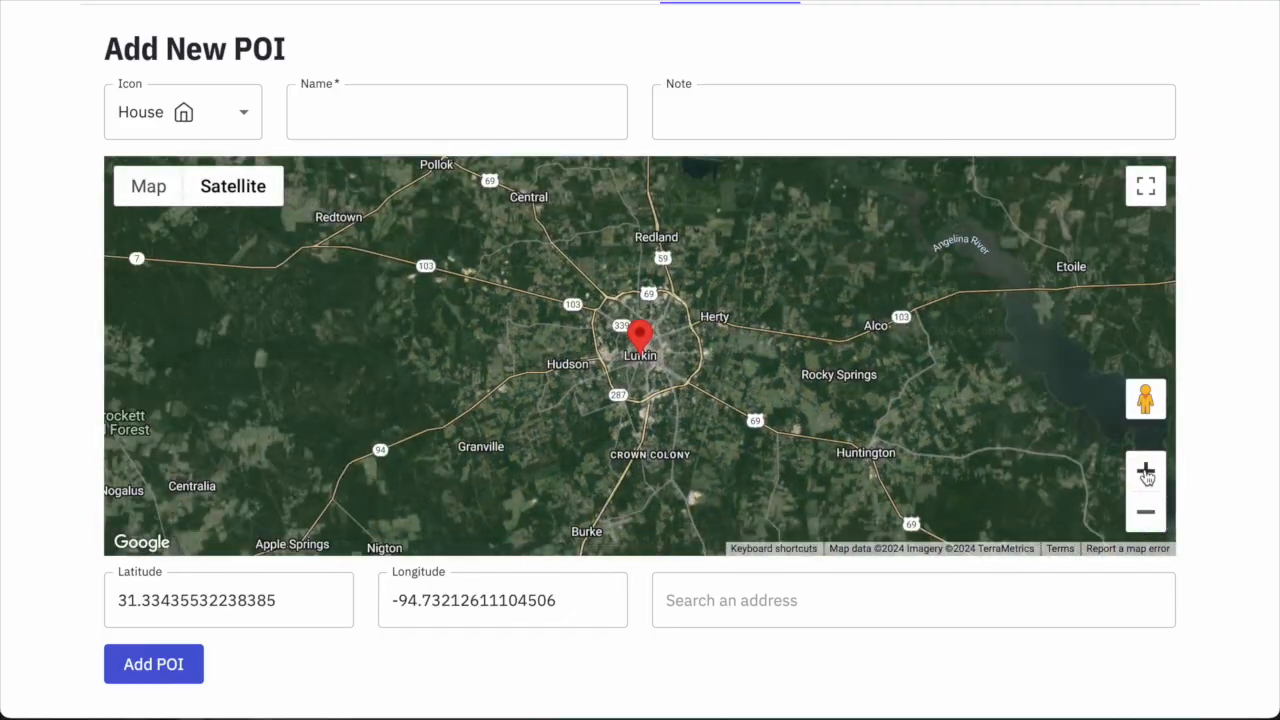
{"action": "left_click", "coordinate": [1147, 480]}
{"action": "left_click", "coordinate": [1147, 480]}
{"action": "left_click", "coordinate": [1147, 480]}
{"action": "left_click", "coordinate": [1147, 478]}
{"action": "left_click", "coordinate": [389, 109]}
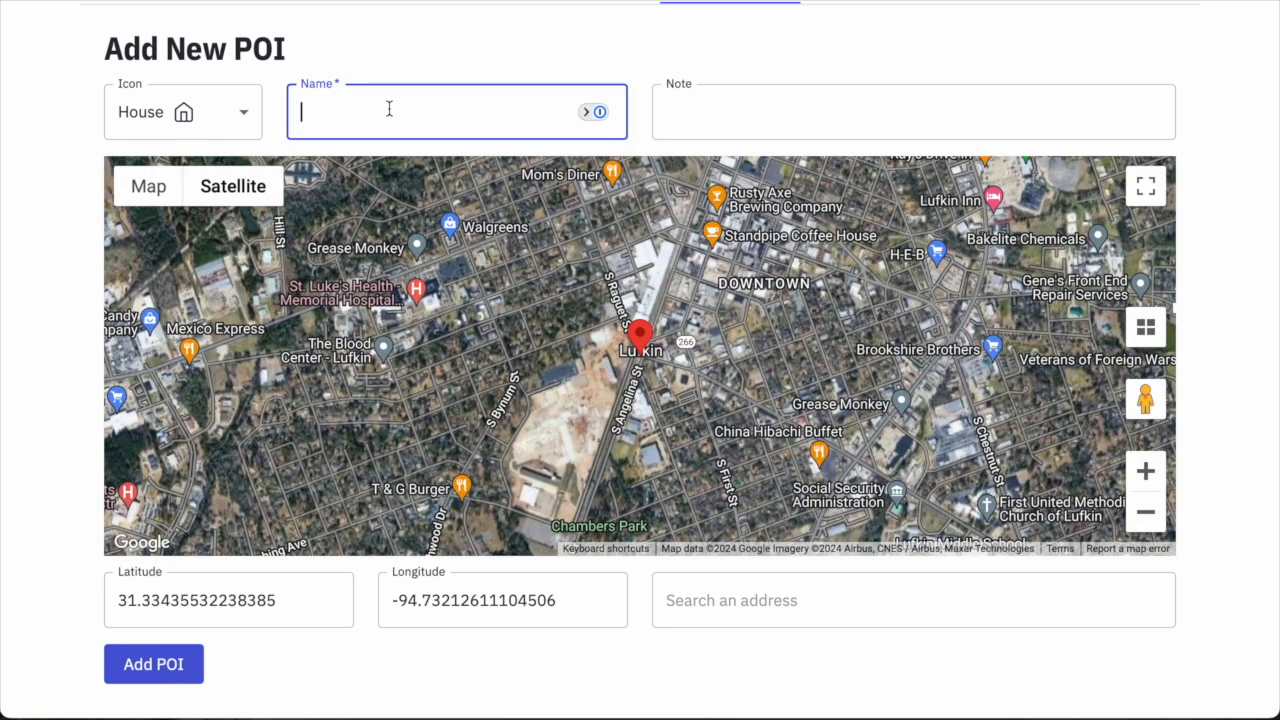
{"action": "type", "text": "Residence for Roland"}
{"action": "key", "text": "Tab"}
{"action": "type", "text": "Rolan"}
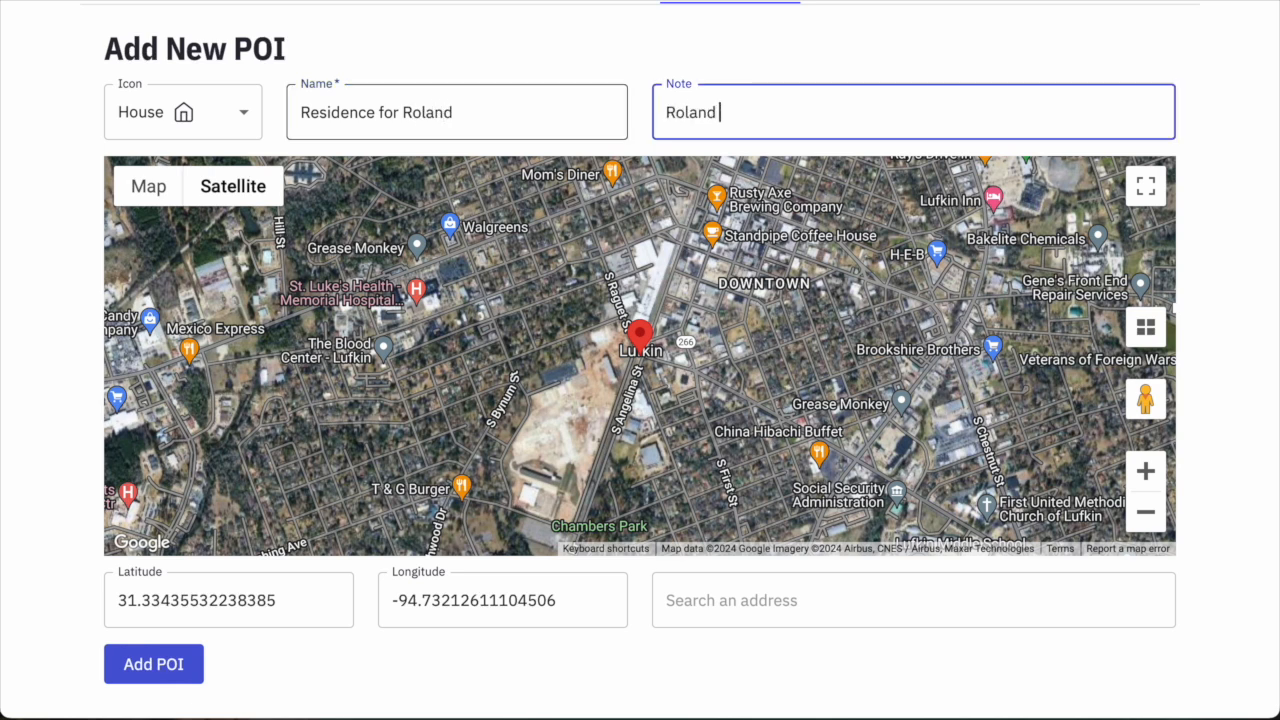
{"action": "type", "text": "d's main residence was in Luf"}
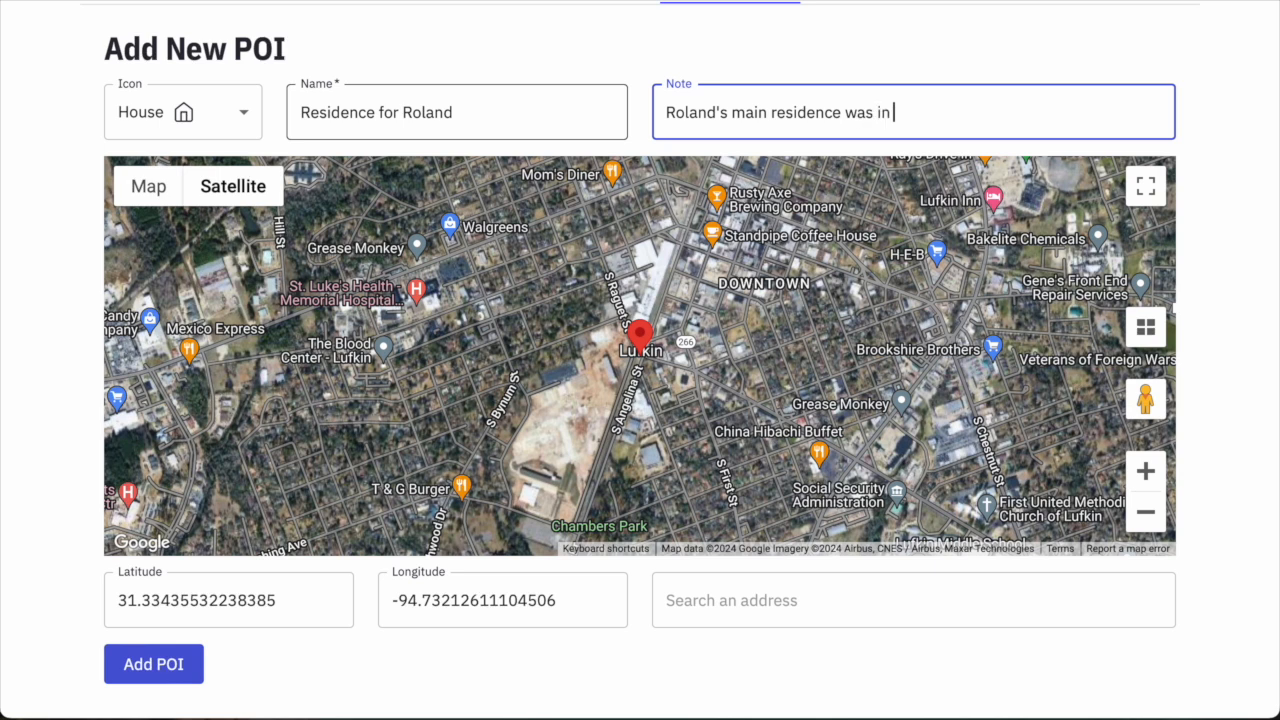
{"action": "type", "text": "kin, TX"}
{"action": "left_click", "coordinate": [171, 663]}
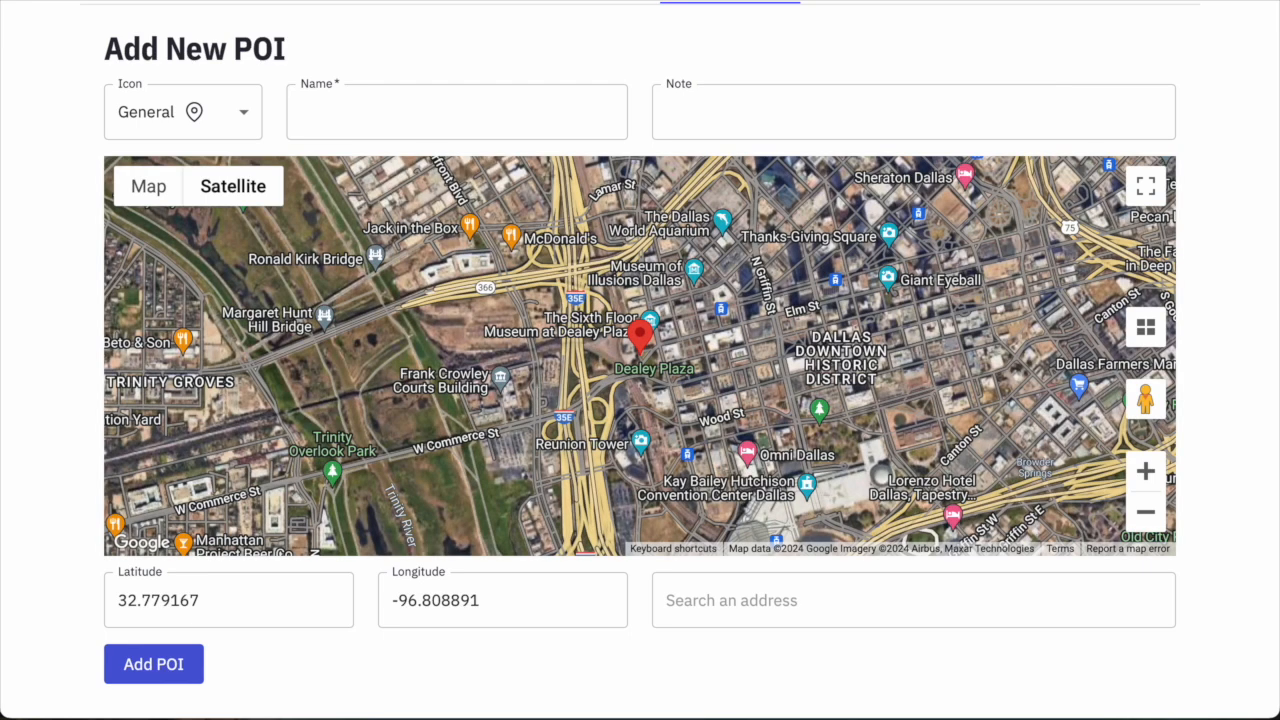
Switch to the Media tab to show the empty Add New Media form.
{"action": "scroll", "coordinate": [543, 63], "scroll_direction": "up", "scroll_amount": 3}
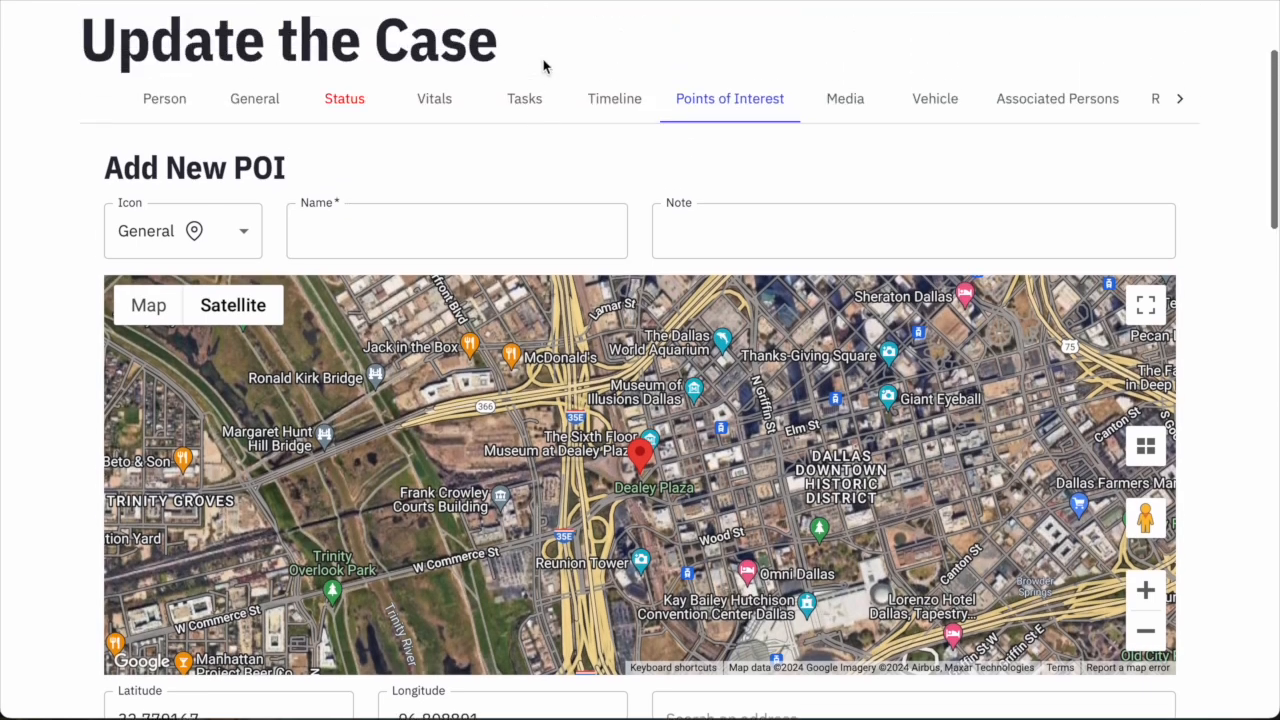
{"action": "scroll", "coordinate": [749, 223], "scroll_direction": "up", "scroll_amount": 2}
{"action": "scroll", "coordinate": [760, 342], "scroll_direction": "down", "scroll_amount": 10}
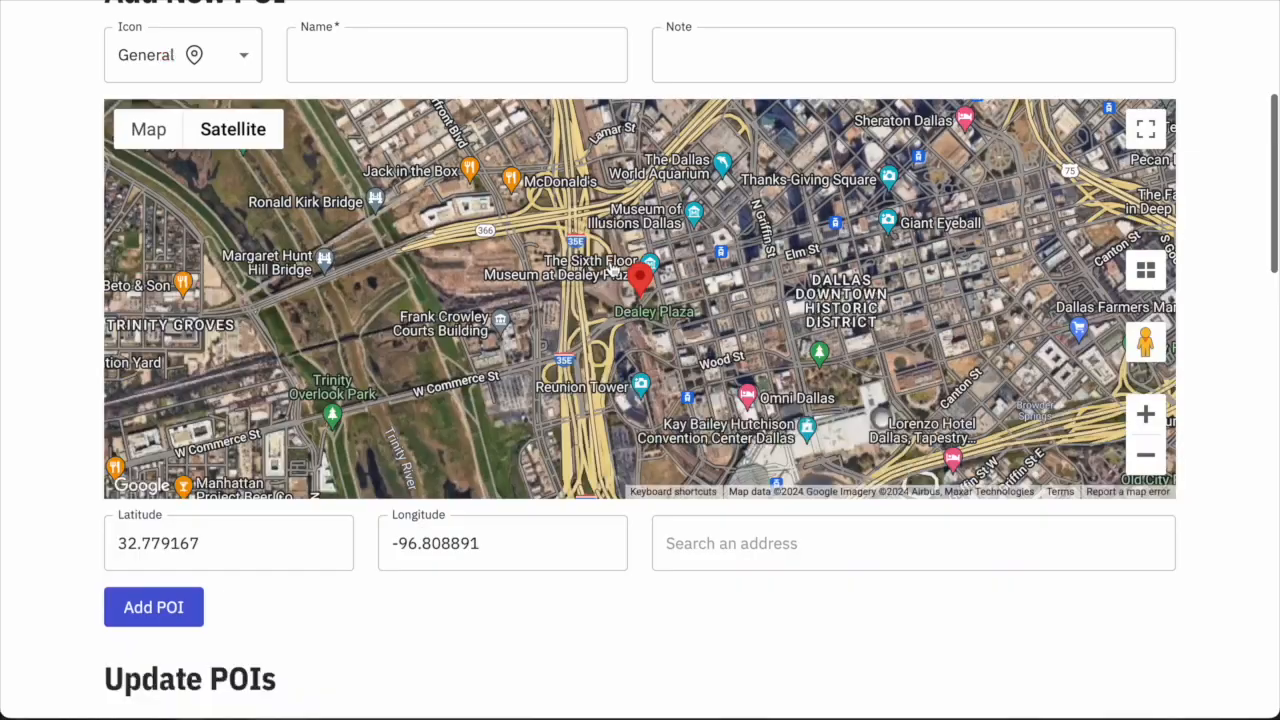
{"action": "scroll", "coordinate": [620, 409], "scroll_direction": "down", "scroll_amount": 1}
{"action": "scroll", "coordinate": [620, 300], "scroll_direction": "up", "scroll_amount": 10}
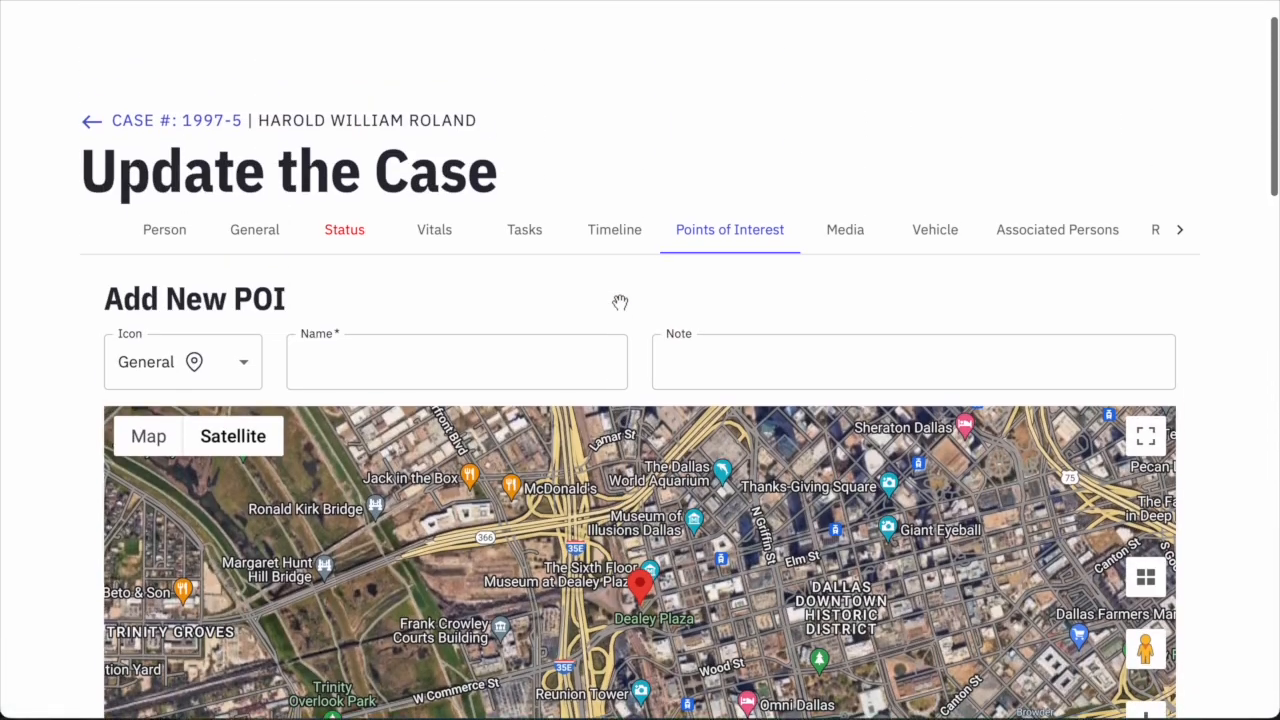
{"action": "left_click", "coordinate": [846, 284]}
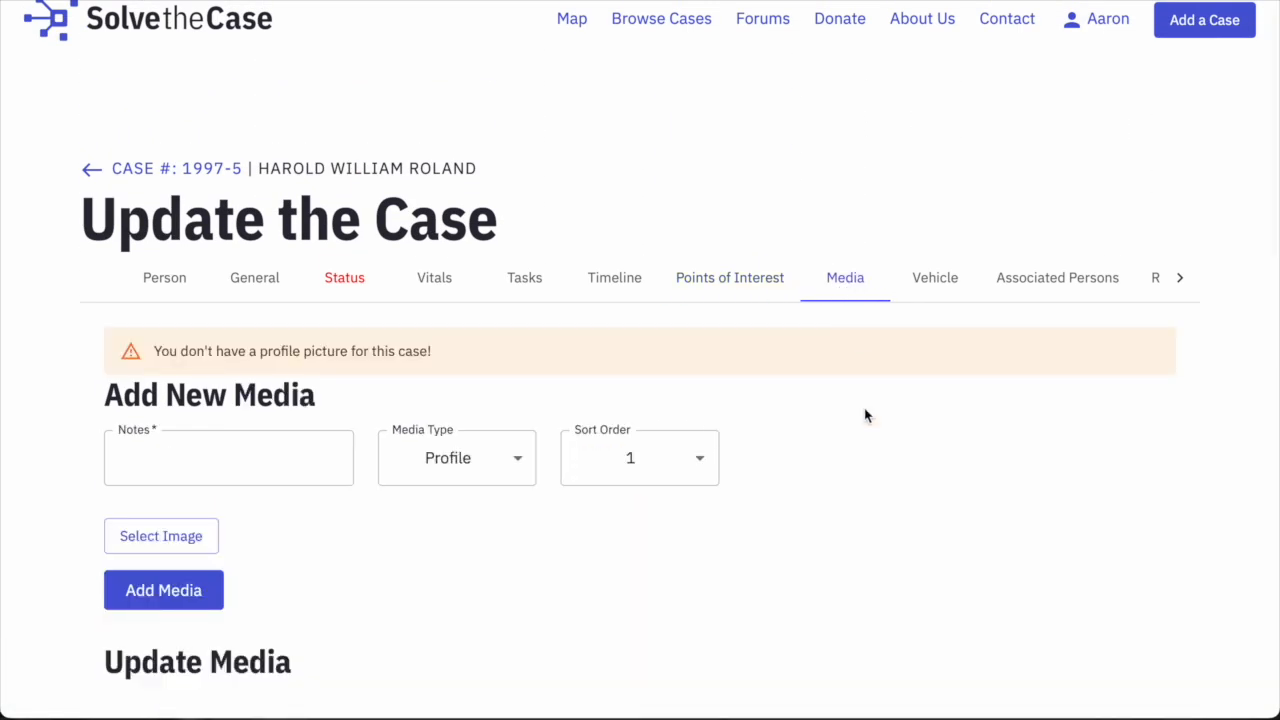
{"action": "scroll", "coordinate": [921, 439], "scroll_direction": "down", "scroll_amount": 3}
{"action": "scroll", "coordinate": [882, 372], "scroll_direction": "up", "scroll_amount": 1}
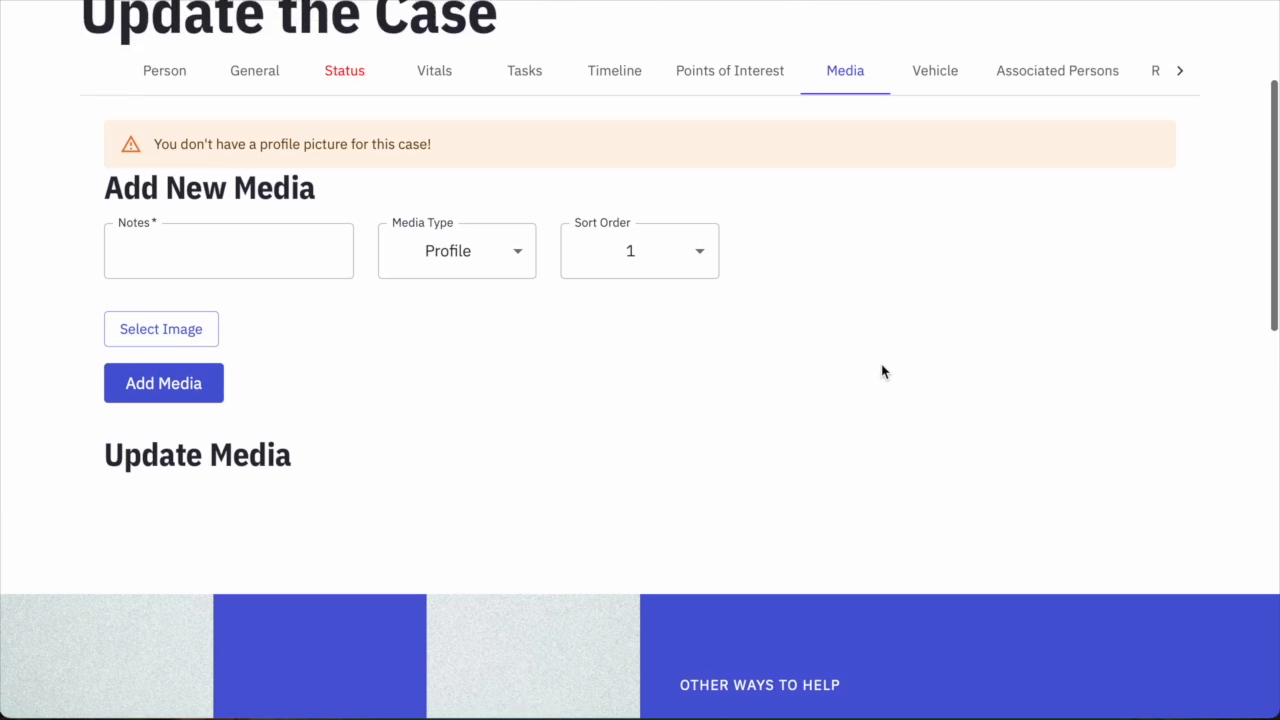
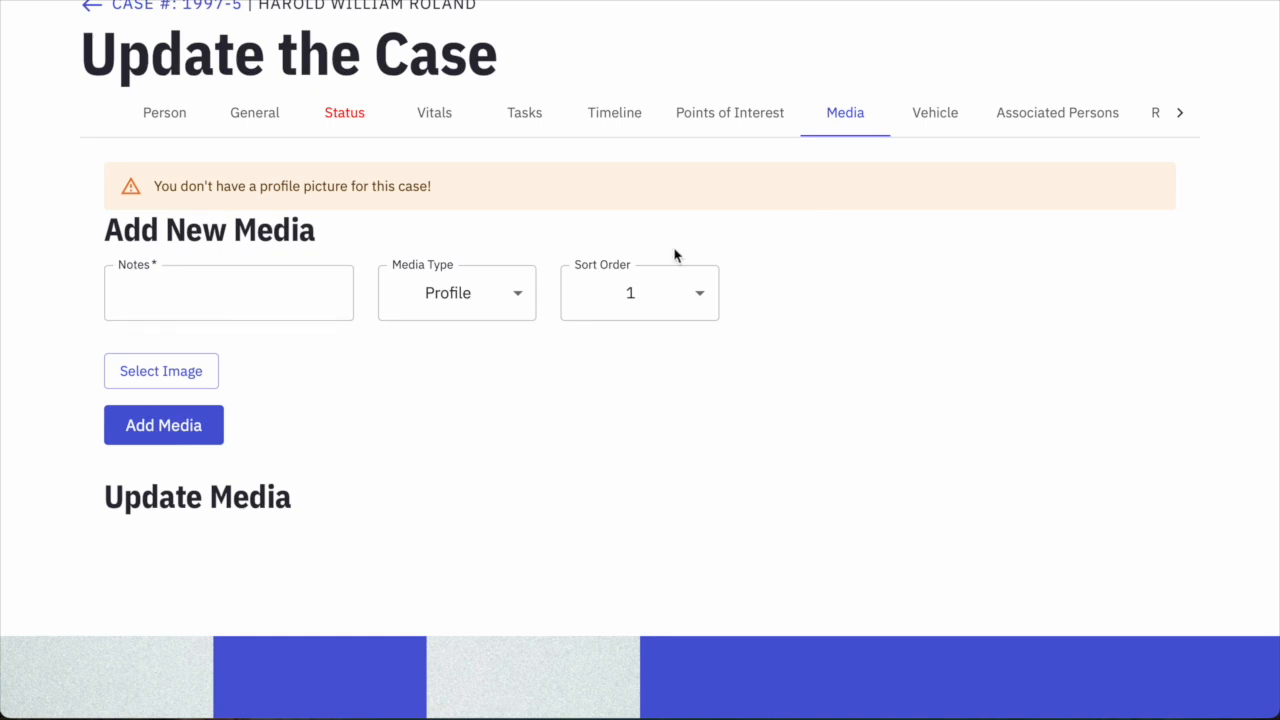
Keep the new media's type as Profile and its sort order at 1.
{"action": "mouse_move", "coordinate": [674, 251]}
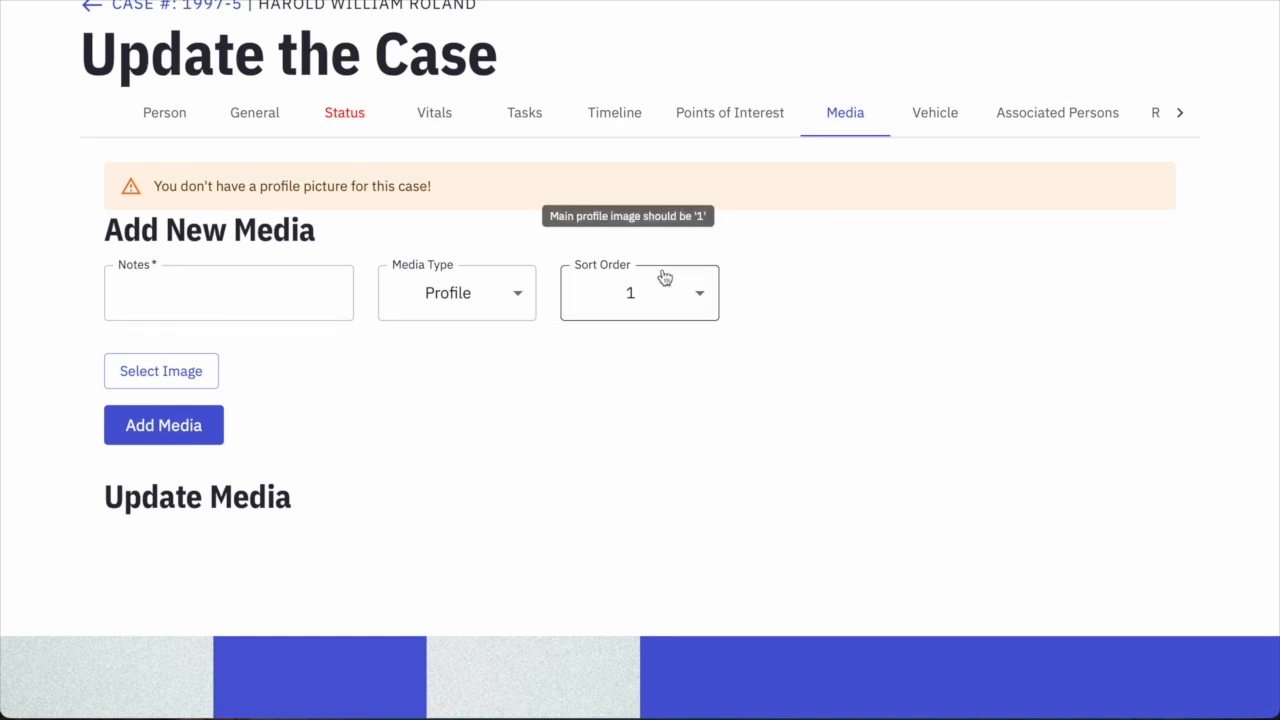
{"action": "left_click", "coordinate": [474, 292]}
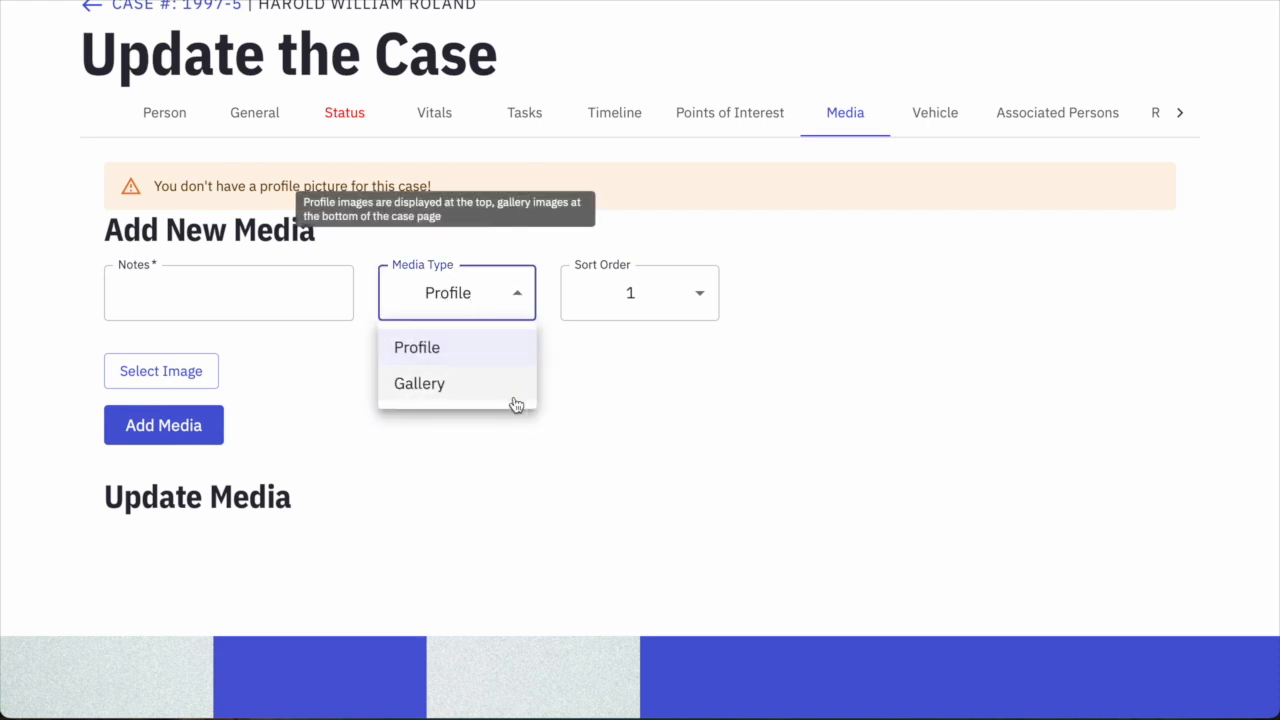
{"action": "left_click", "coordinate": [593, 388]}
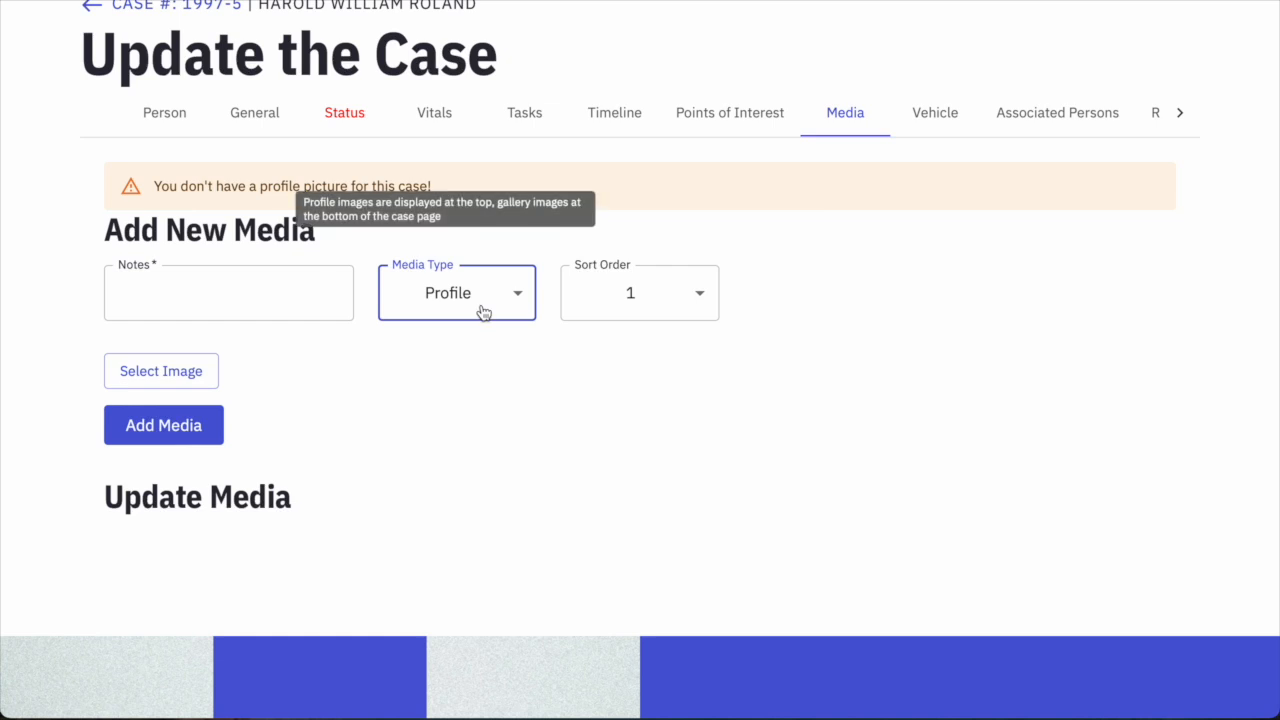
{"action": "left_click", "coordinate": [483, 313]}
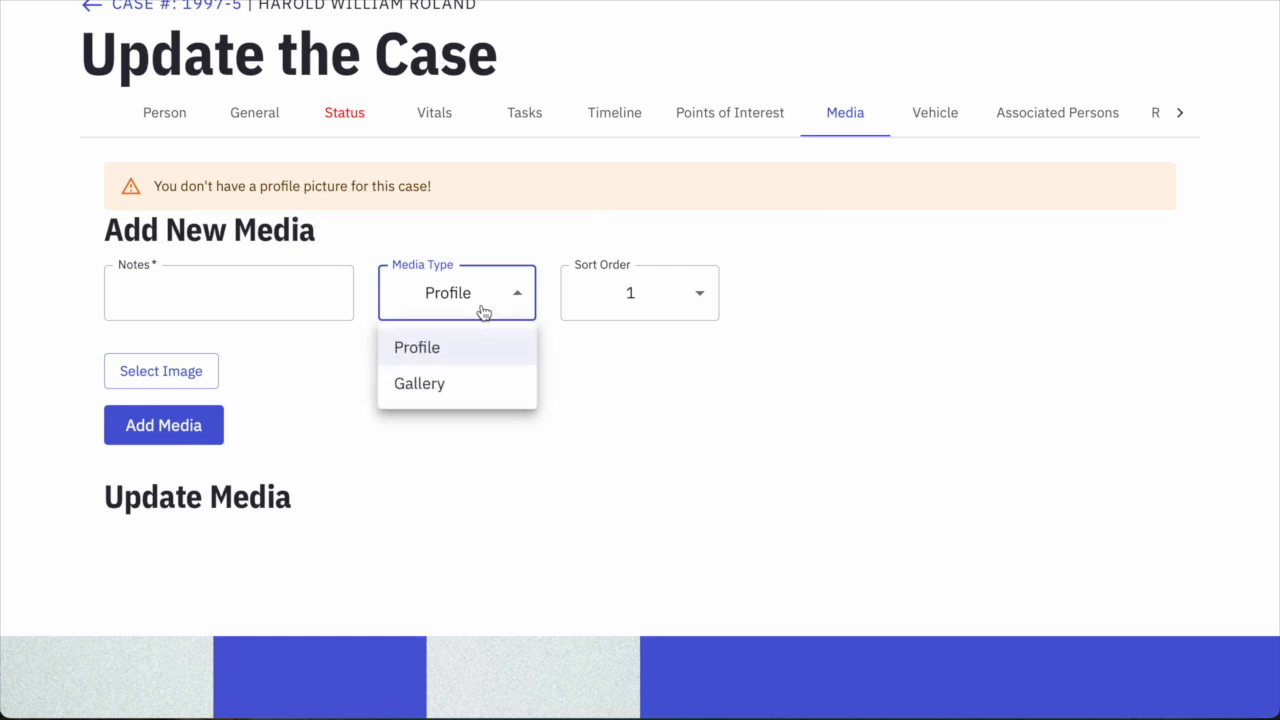
{"action": "left_click", "coordinate": [511, 297]}
{"action": "left_click", "coordinate": [527, 291]}
{"action": "left_click", "coordinate": [690, 407]}
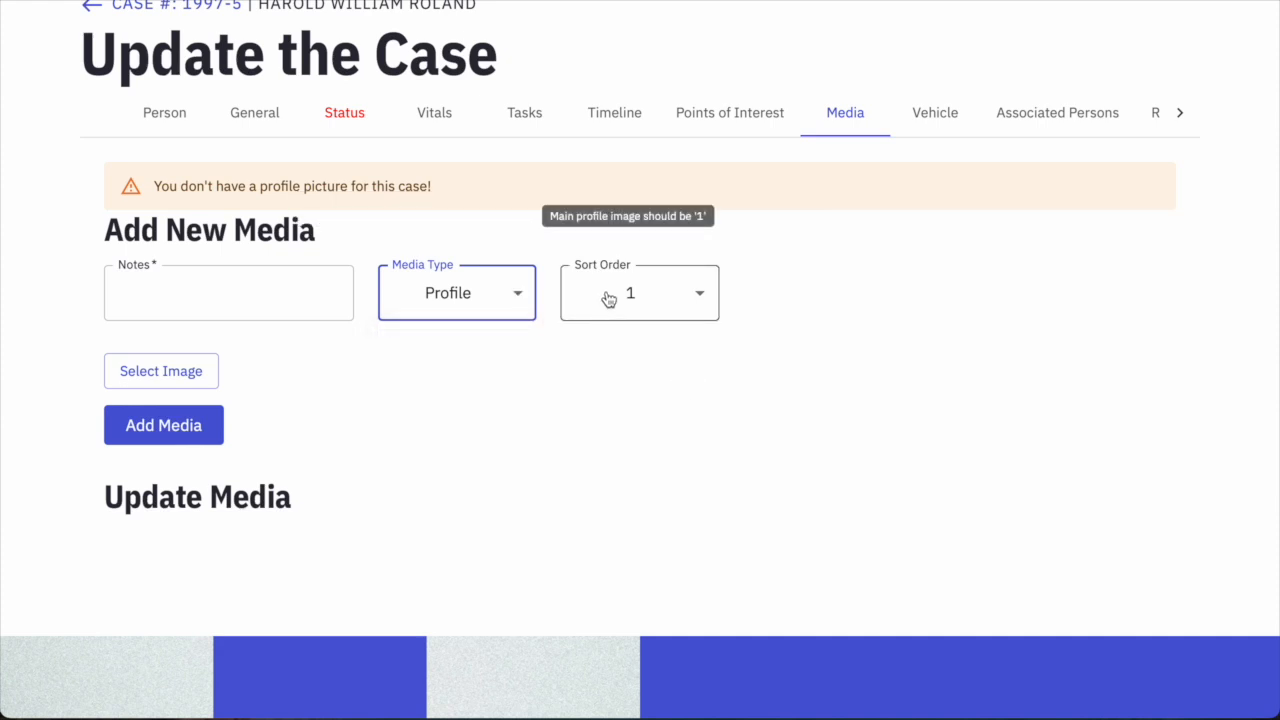
{"action": "left_click", "coordinate": [630, 314]}
{"action": "left_click", "coordinate": [615, 115]}
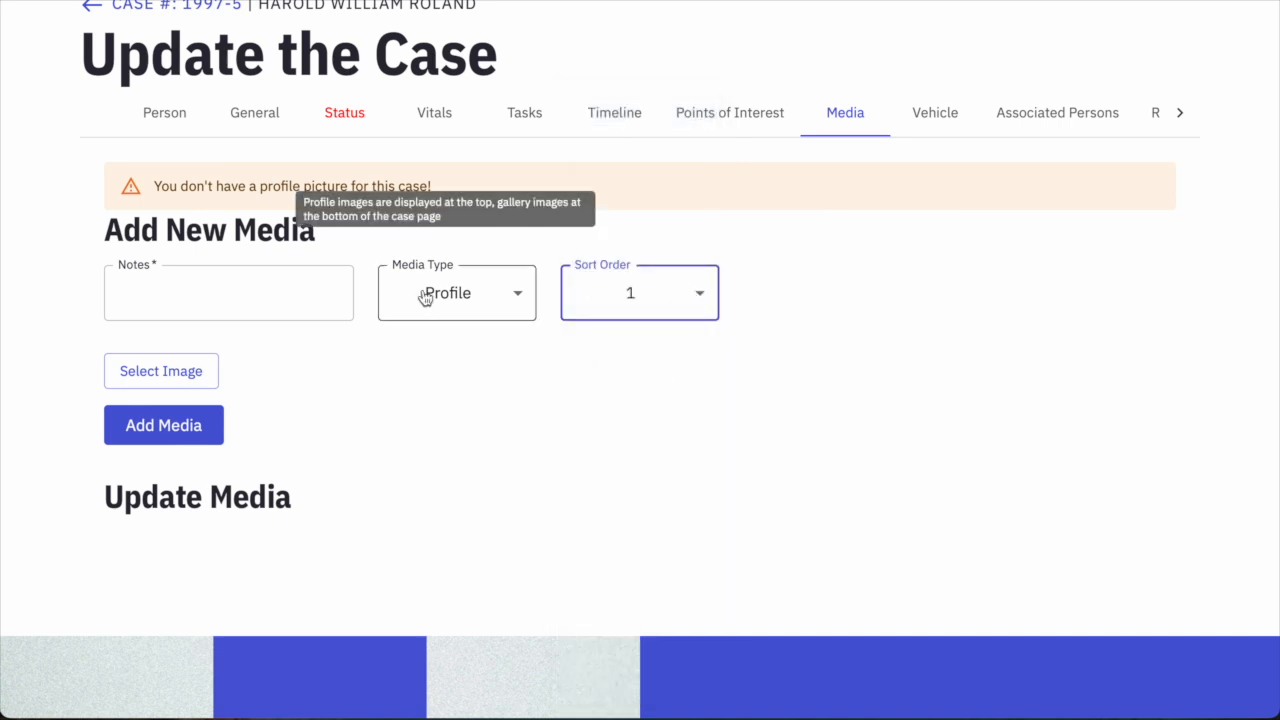
Note the missing man's full name, attach Roland.png, and add it as the profile photo.
{"action": "left_click", "coordinate": [180, 297]}
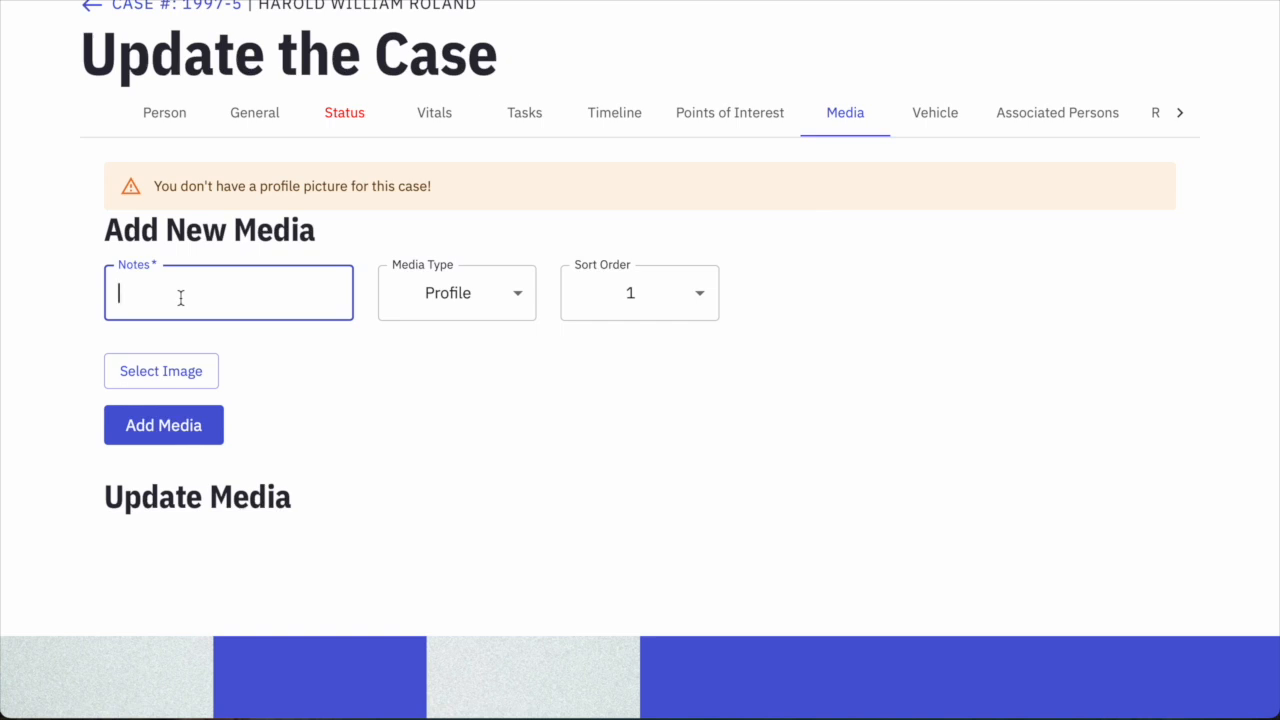
{"action": "left_click", "coordinate": [158, 370]}
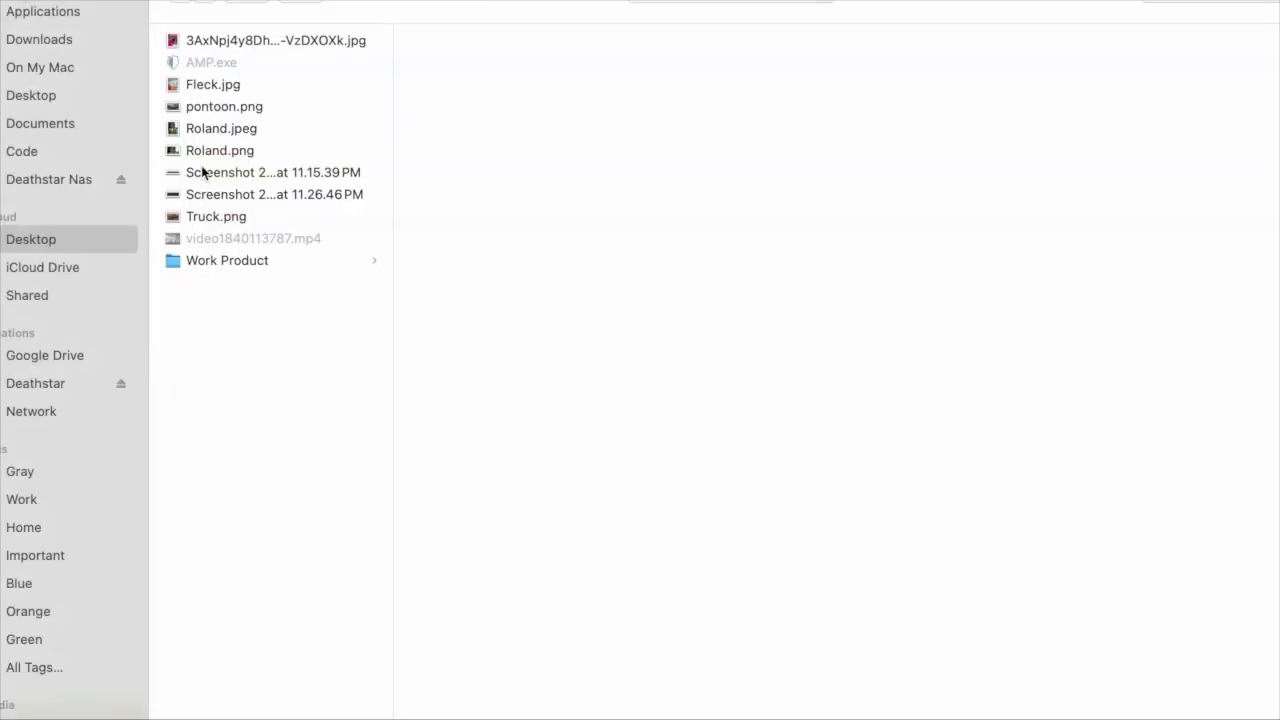
{"action": "double_click", "coordinate": [200, 147]}
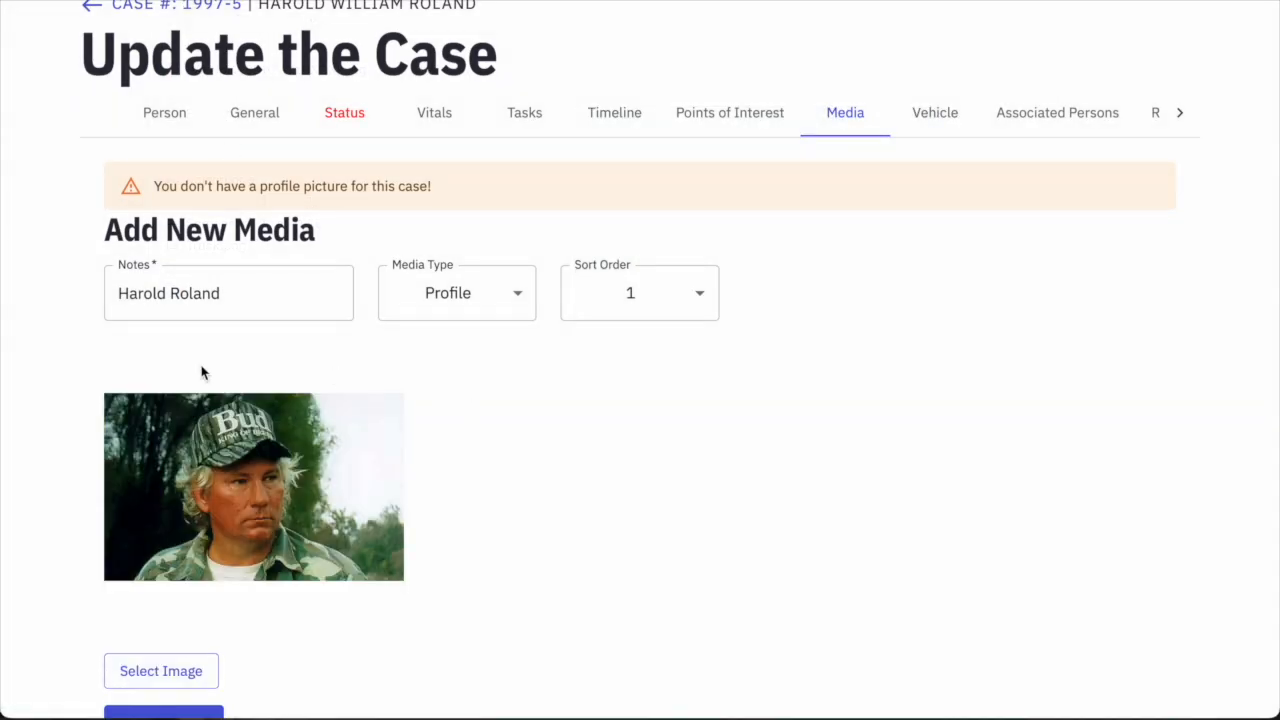
{"action": "scroll", "coordinate": [320, 339], "scroll_direction": "down", "scroll_amount": 2}
{"action": "scroll", "coordinate": [298, 326], "scroll_direction": "down", "scroll_amount": 1}
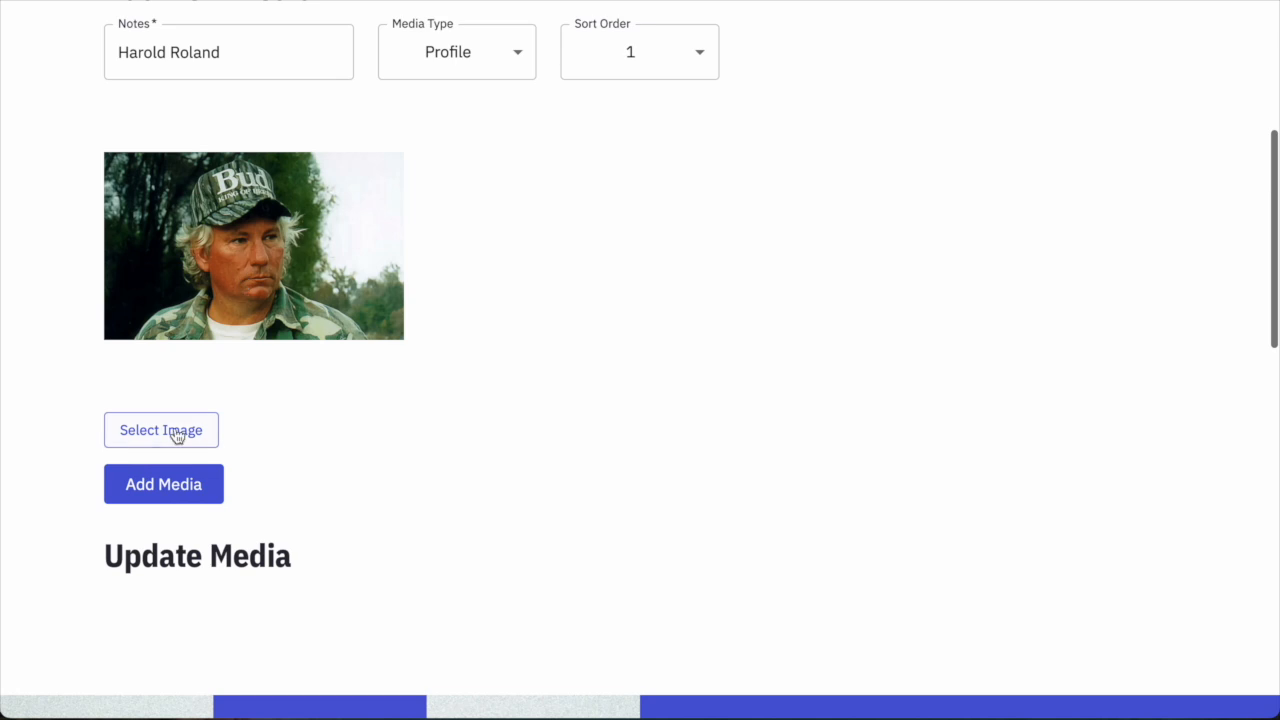
{"action": "left_click", "coordinate": [163, 484]}
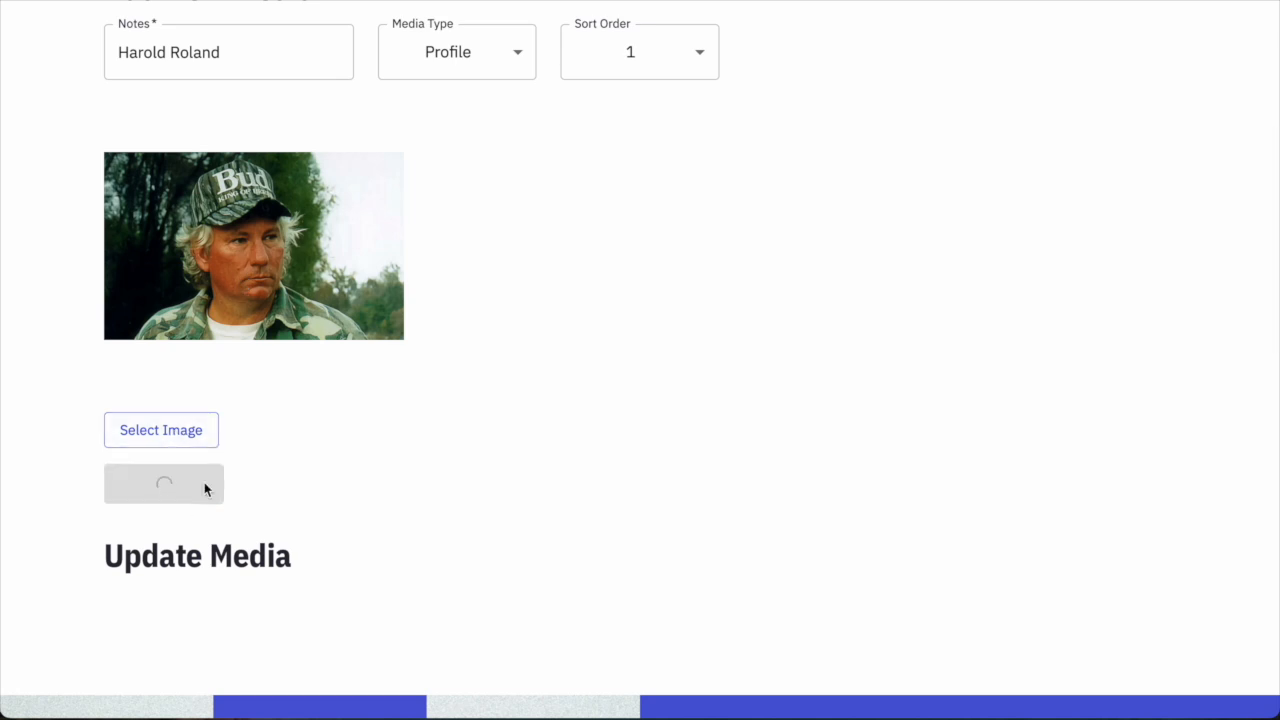
{"action": "scroll", "coordinate": [417, 448], "scroll_direction": "up", "scroll_amount": 1}
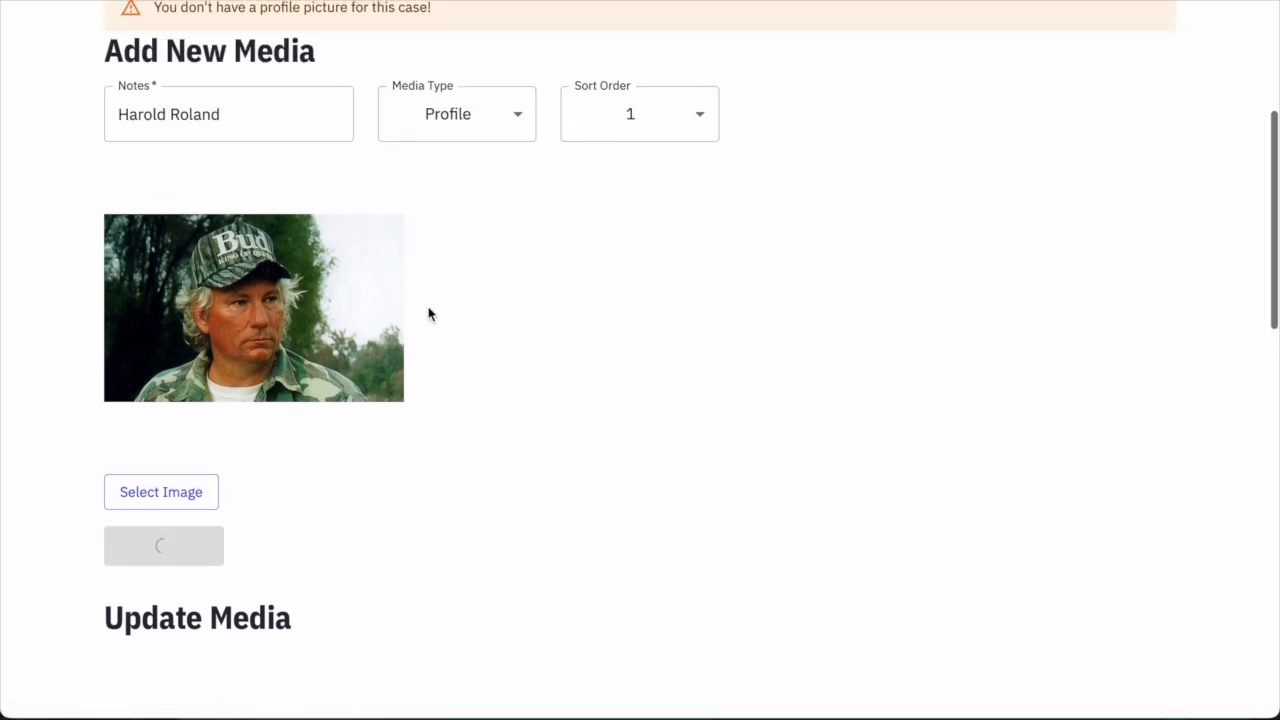
{"action": "scroll", "coordinate": [517, 391], "scroll_direction": "up", "scroll_amount": 1}
{"action": "scroll", "coordinate": [517, 391], "scroll_direction": "up", "scroll_amount": 2}
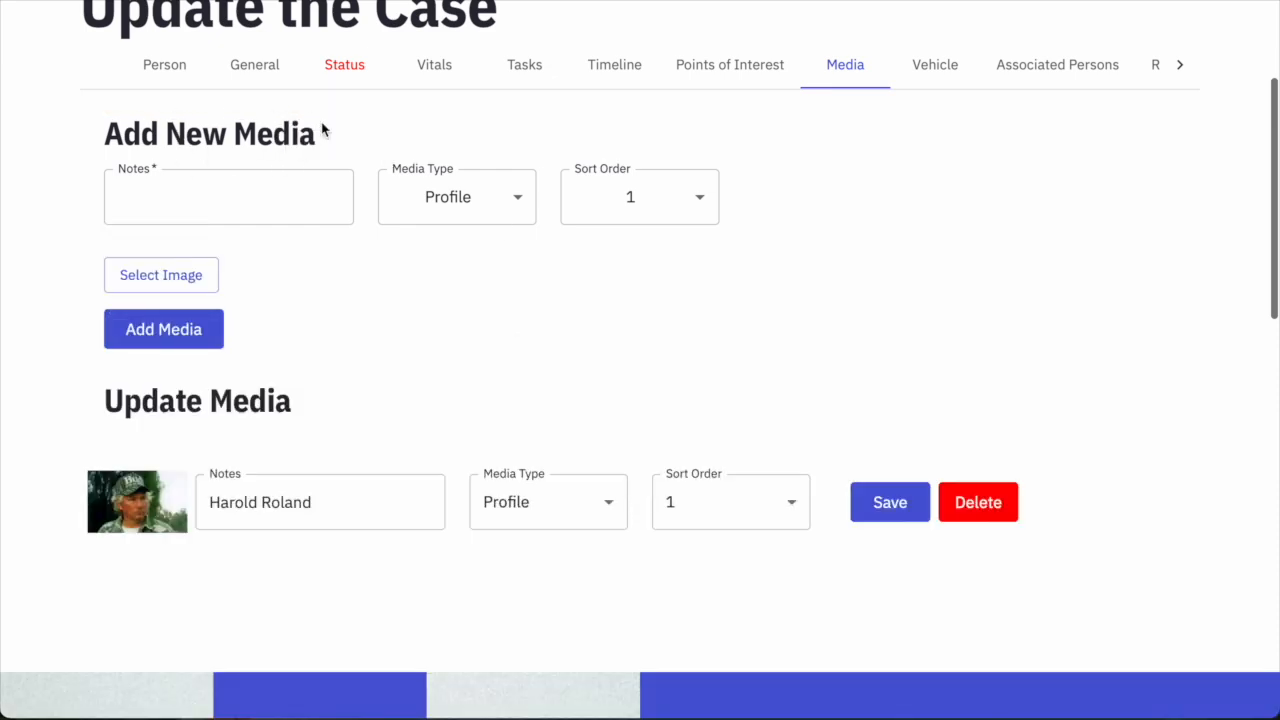
{"action": "mouse_move", "coordinate": [743, 520]}
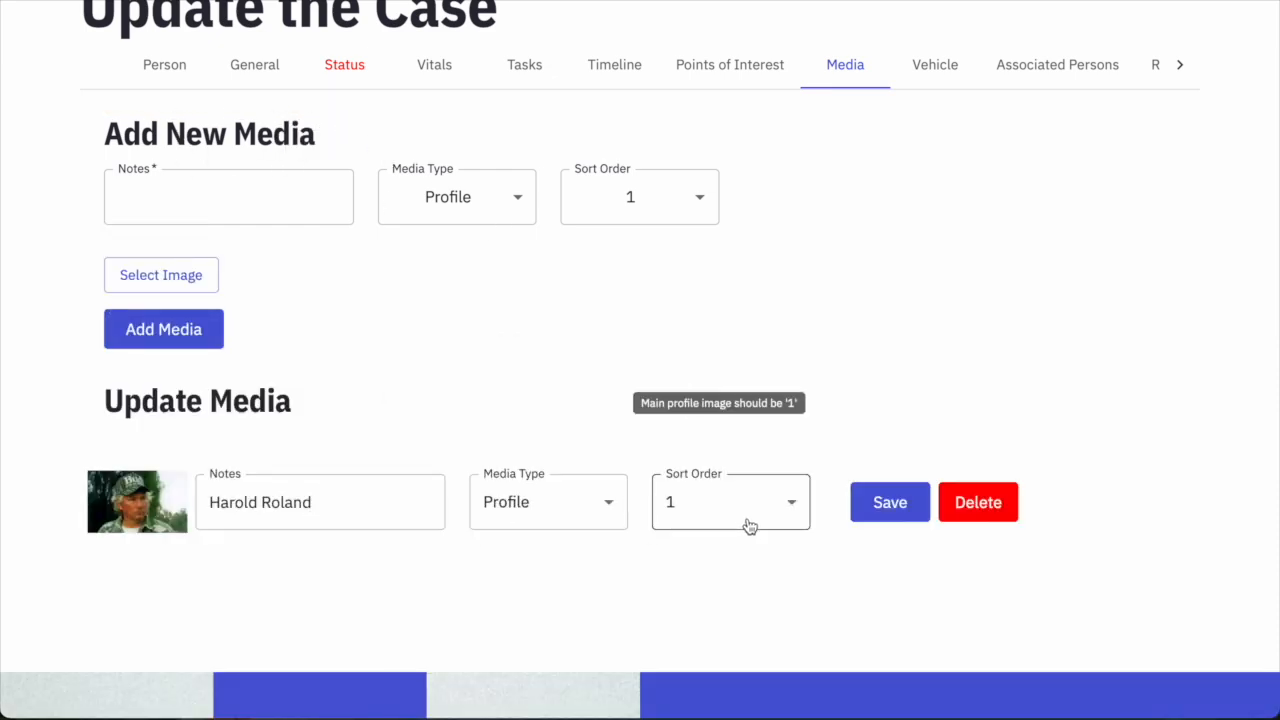
{"action": "scroll", "coordinate": [292, 392], "scroll_direction": "down", "scroll_amount": 1}
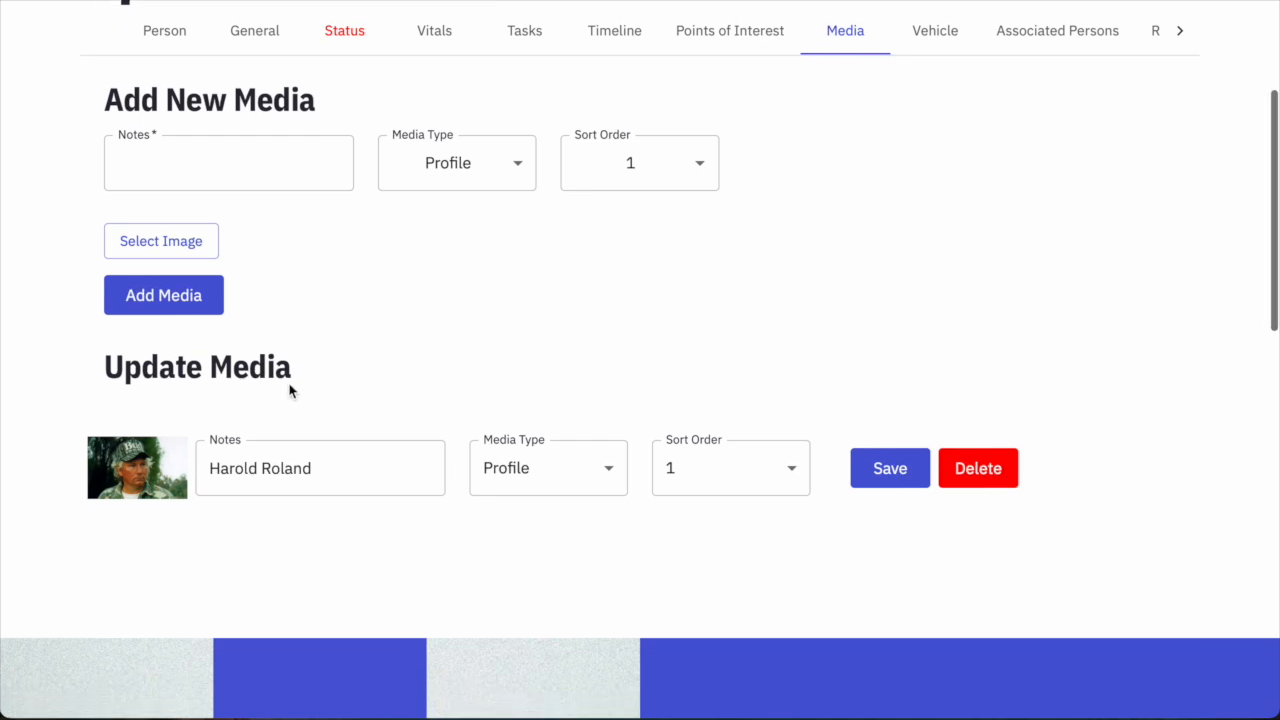
{"action": "mouse_move", "coordinate": [609, 494]}
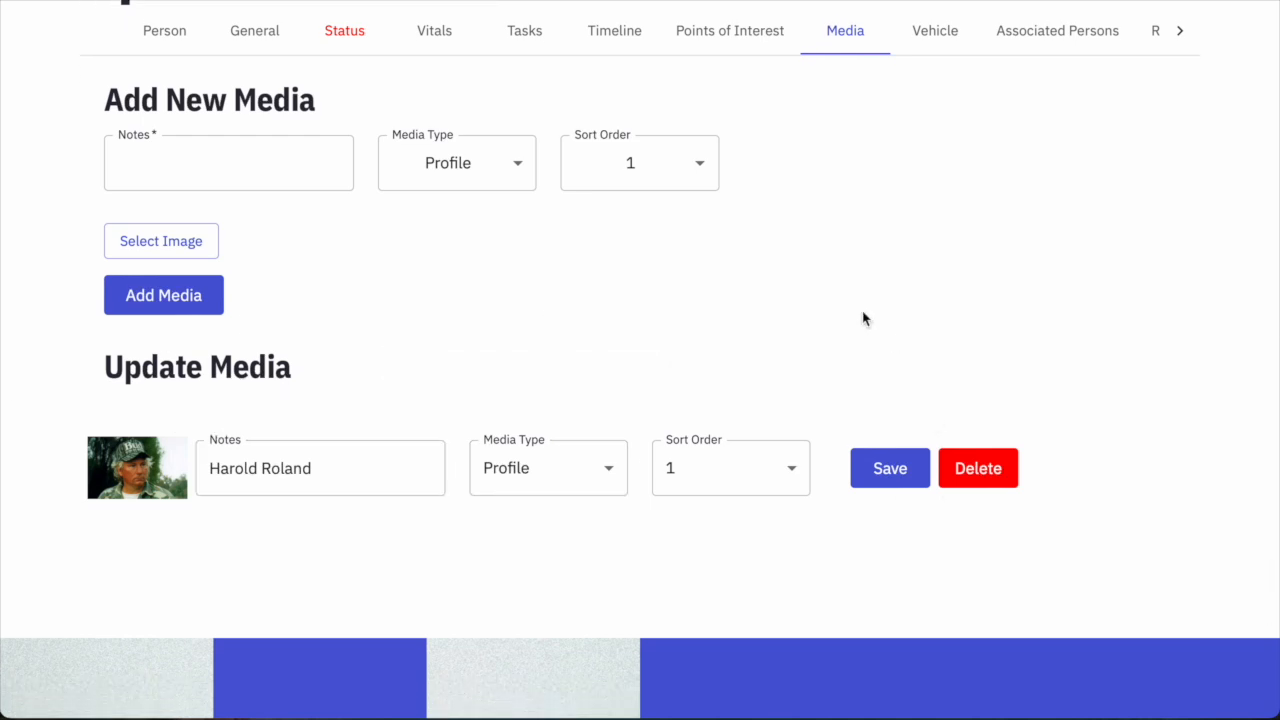
{"action": "scroll", "coordinate": [283, 260], "scroll_direction": "up", "scroll_amount": 1}
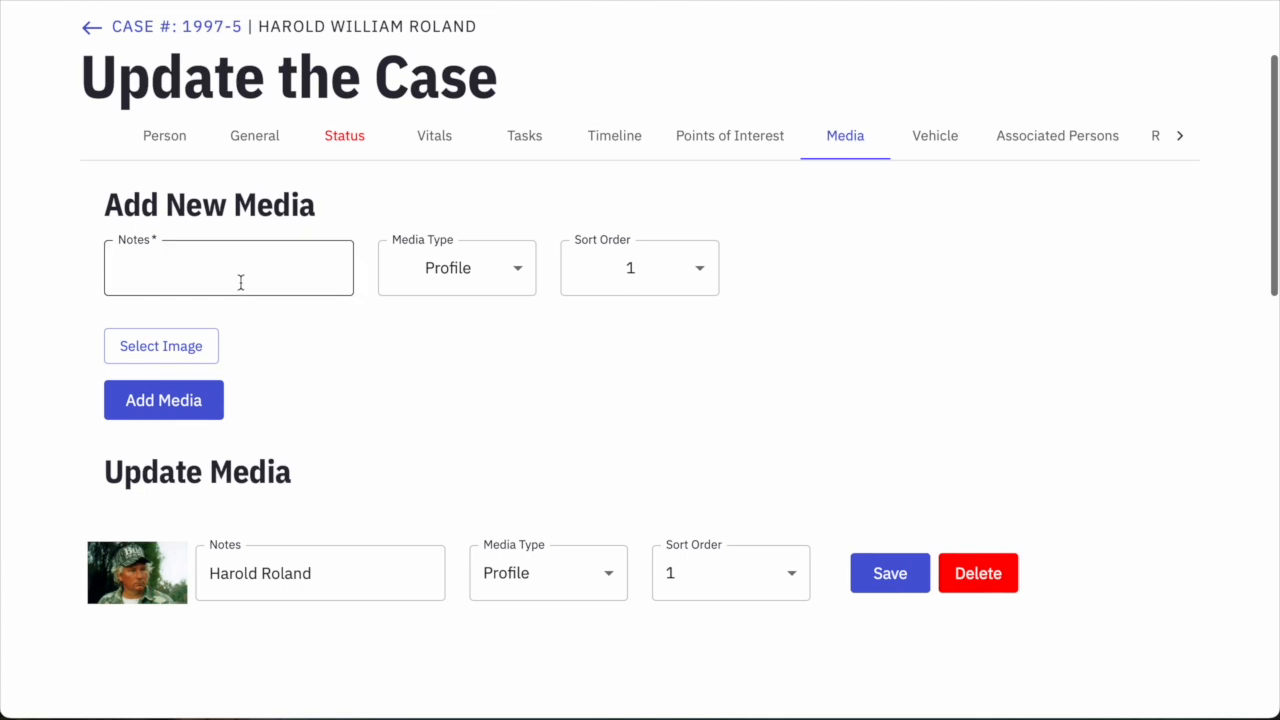
Set the media type to Gallery with the note '1994 Lowes Pontoon Boat'.
{"action": "left_click", "coordinate": [427, 283]}
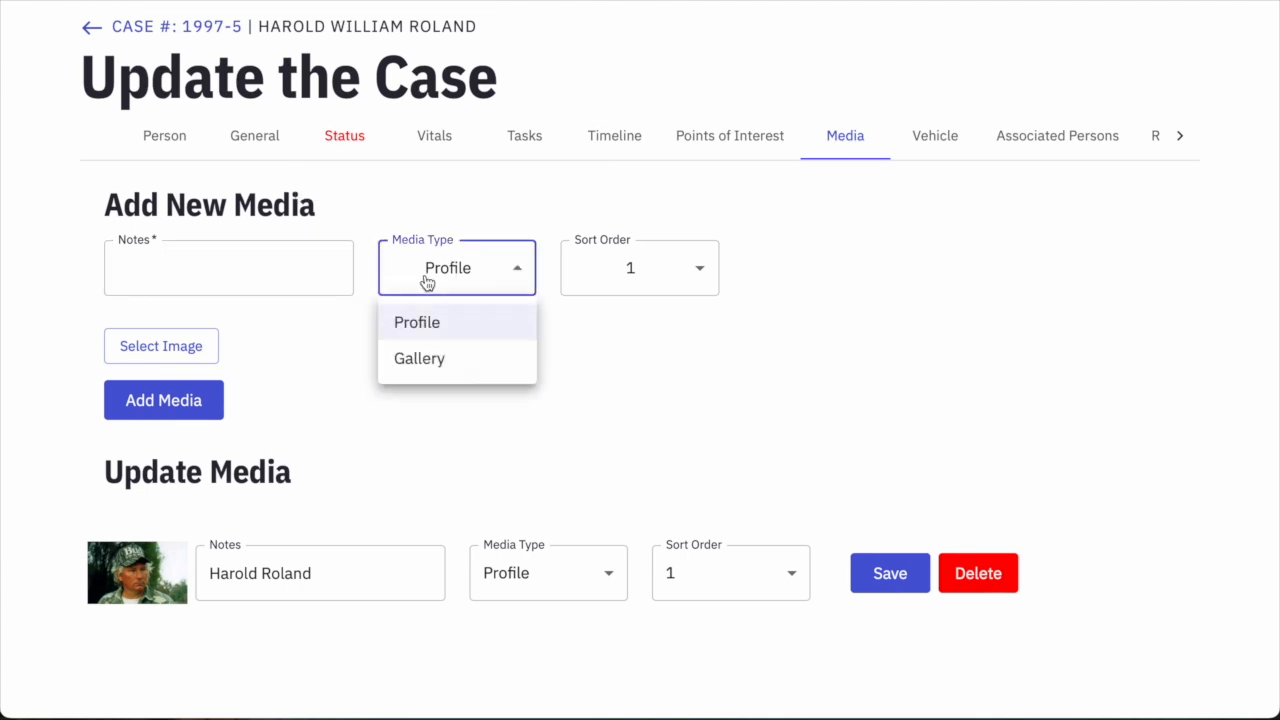
{"action": "left_click", "coordinate": [427, 362]}
{"action": "left_click", "coordinate": [162, 274]}
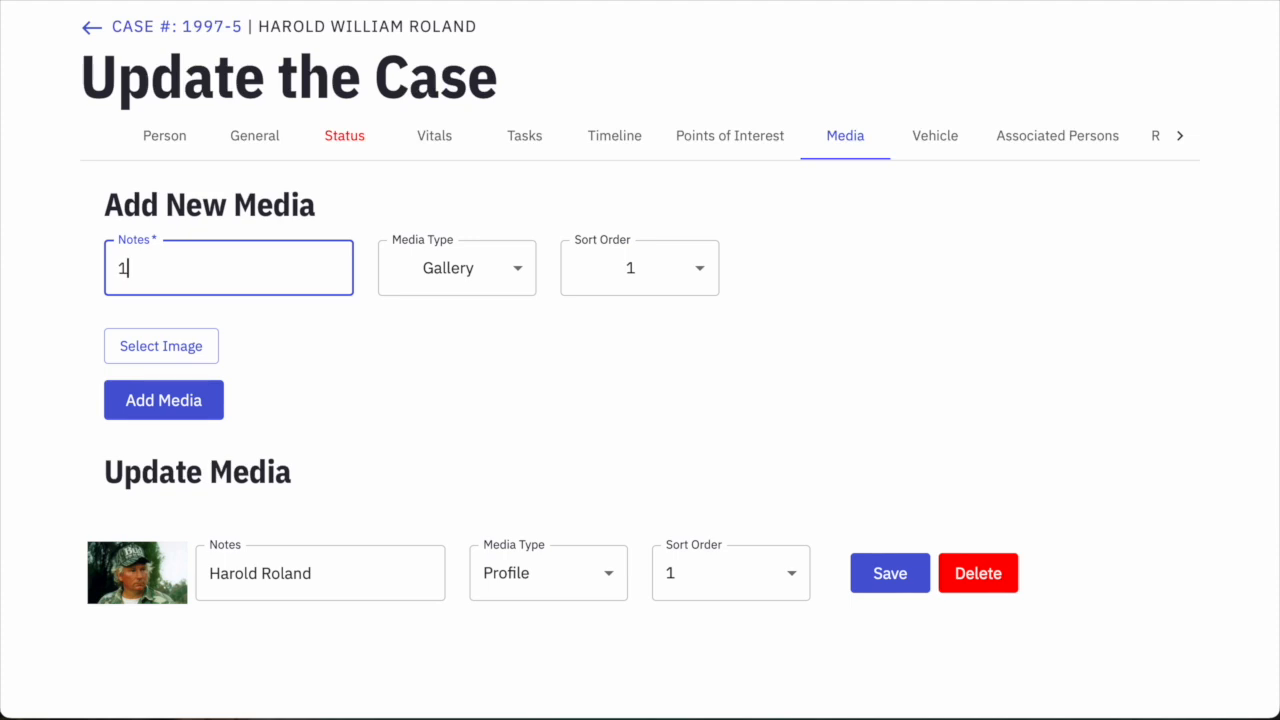
{"action": "type", "text": "1994 Lowes Pontoon Boat"}
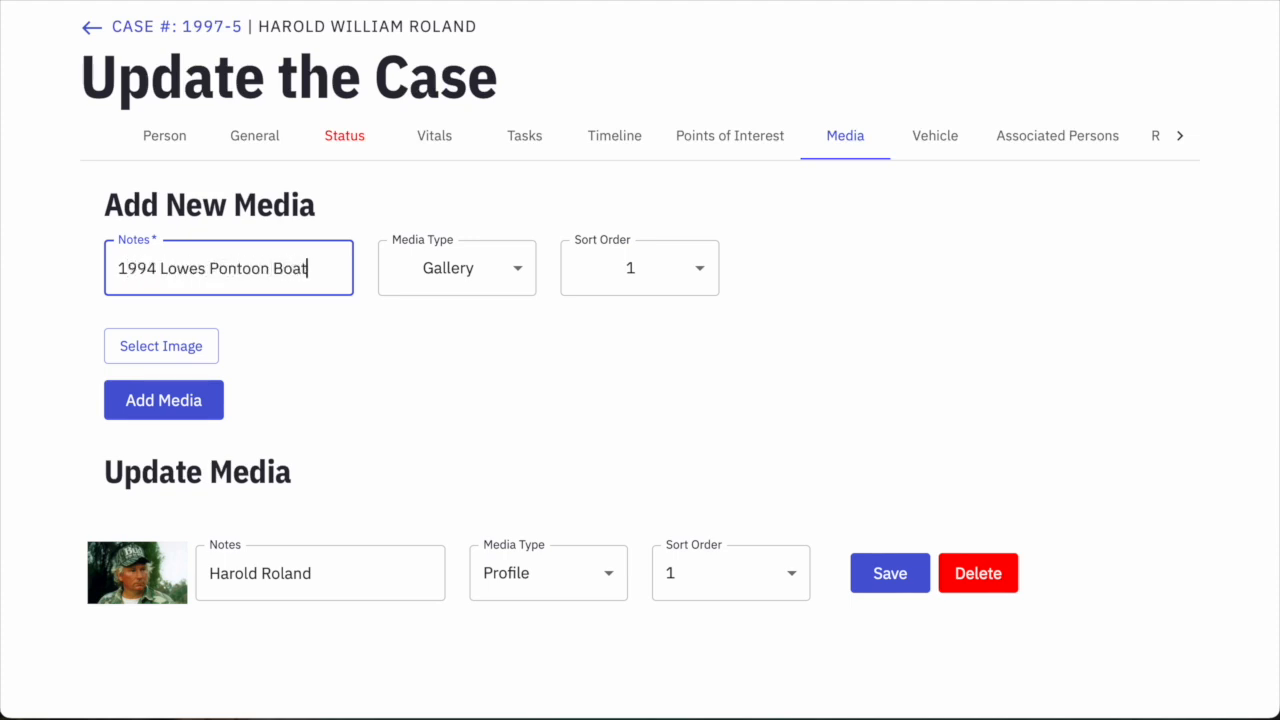
{"action": "left_click", "coordinate": [183, 406]}
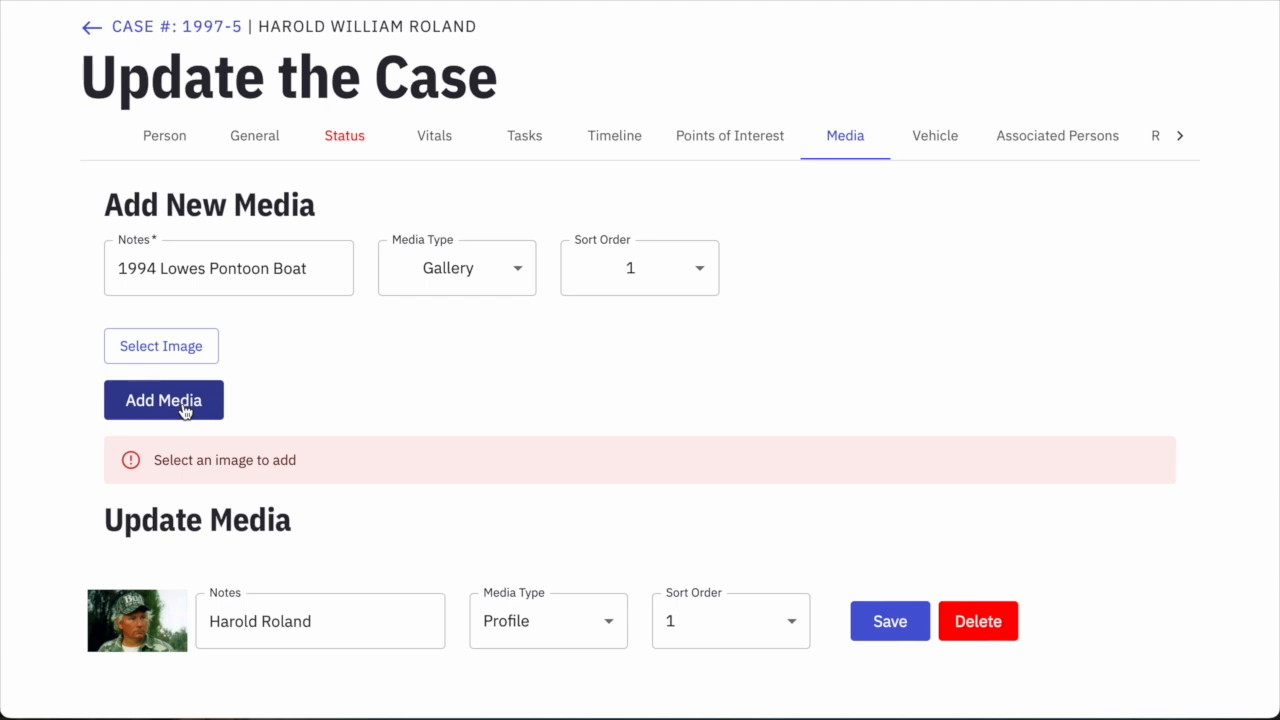
Attach pontoon.png and add the boat photo to the case gallery.
{"action": "left_click", "coordinate": [175, 358]}
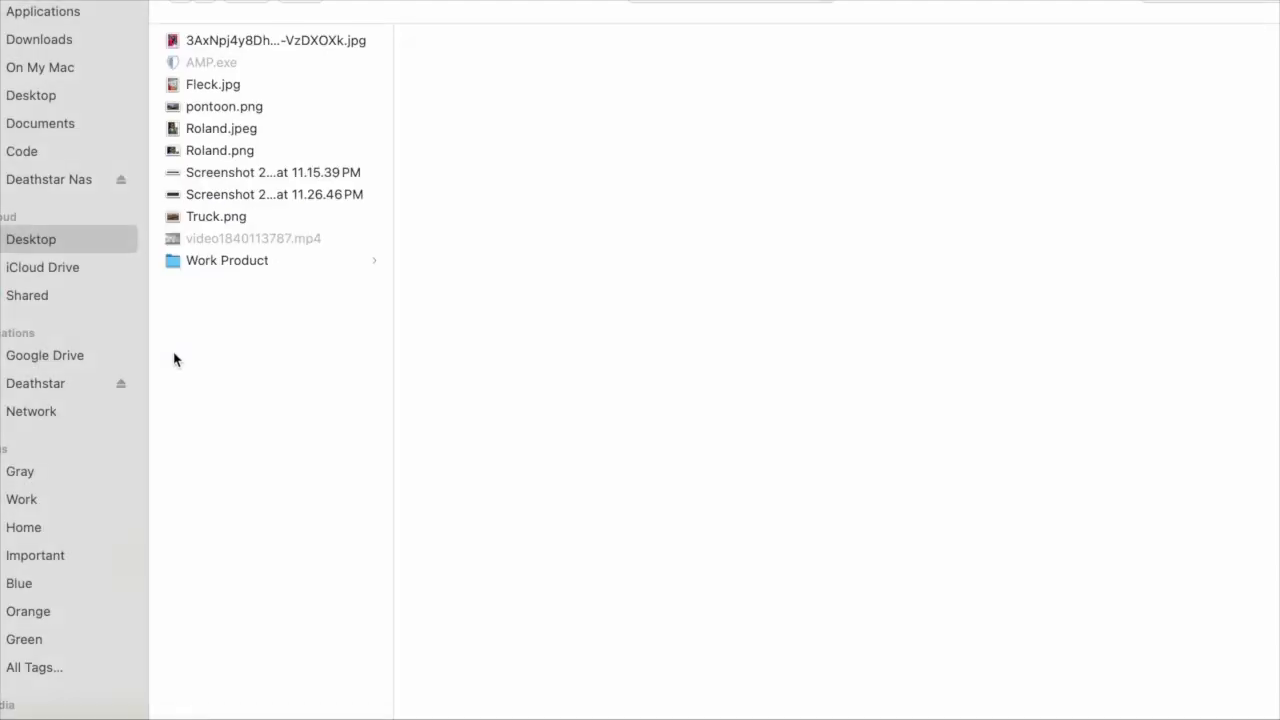
{"action": "left_click", "coordinate": [260, 111]}
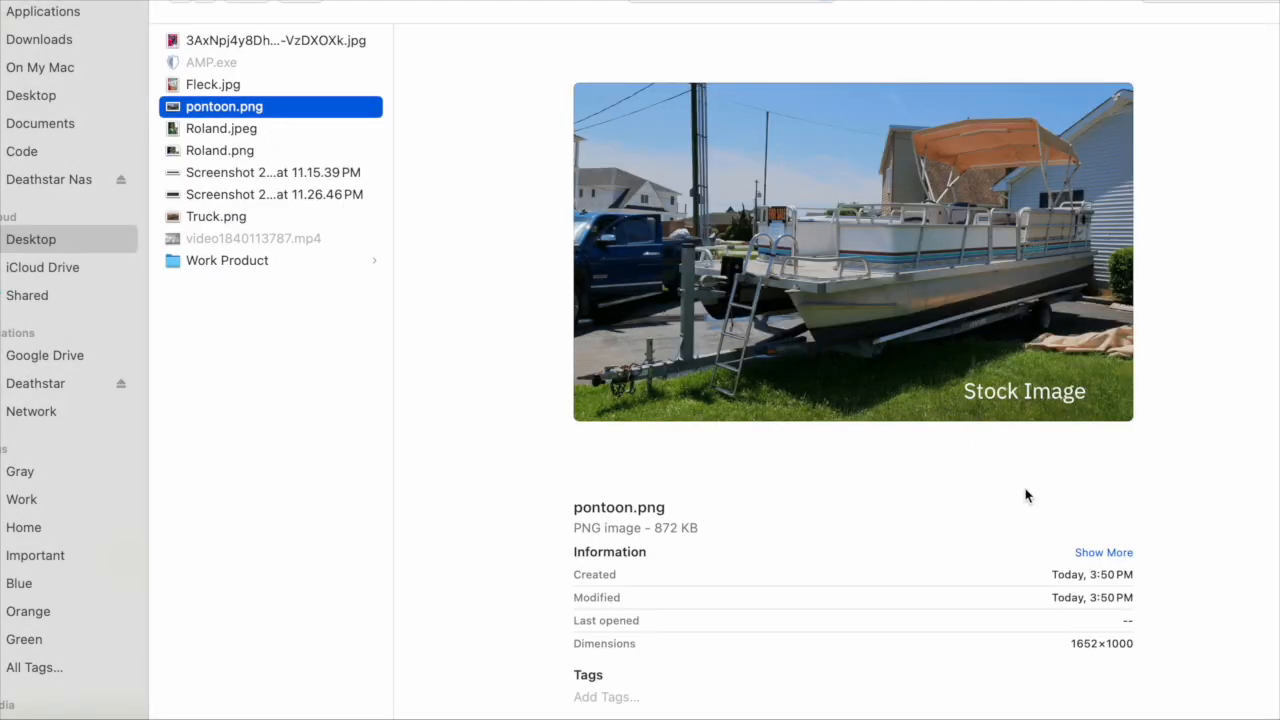
{"action": "double_click", "coordinate": [166, 106]}
{"action": "scroll", "coordinate": [514, 351], "scroll_direction": "down", "scroll_amount": 1}
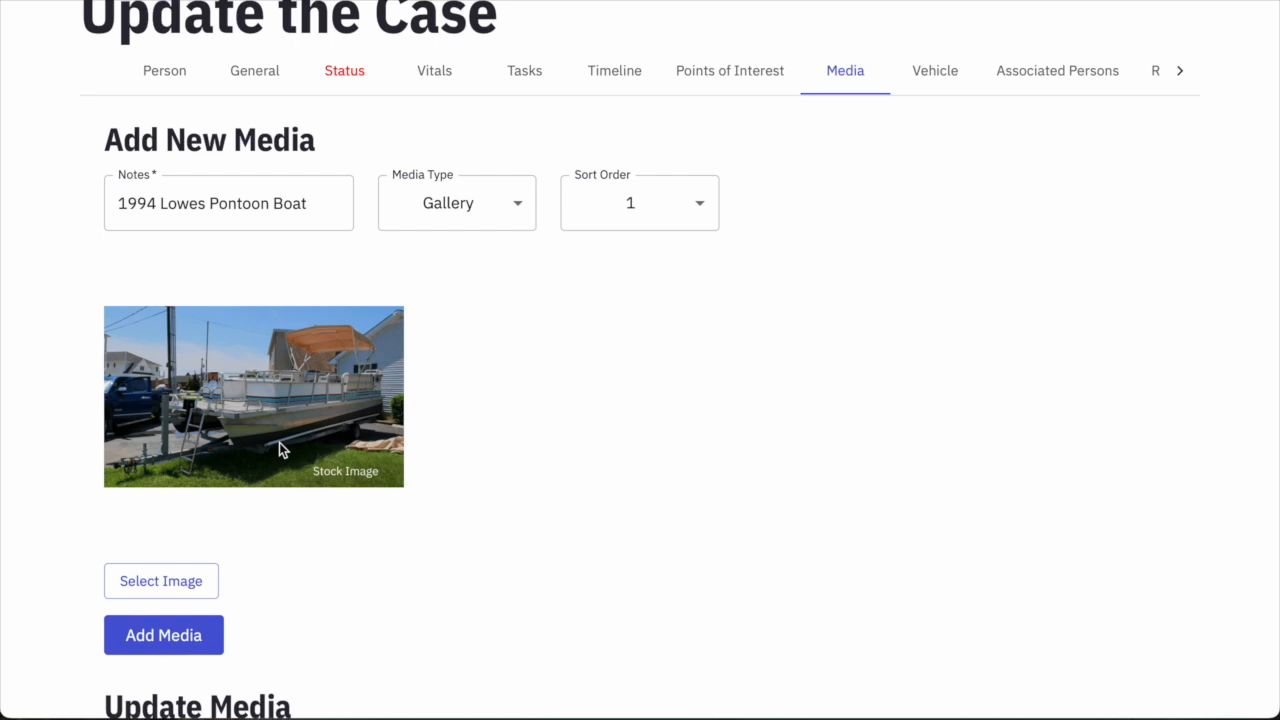
{"action": "left_click", "coordinate": [194, 642]}
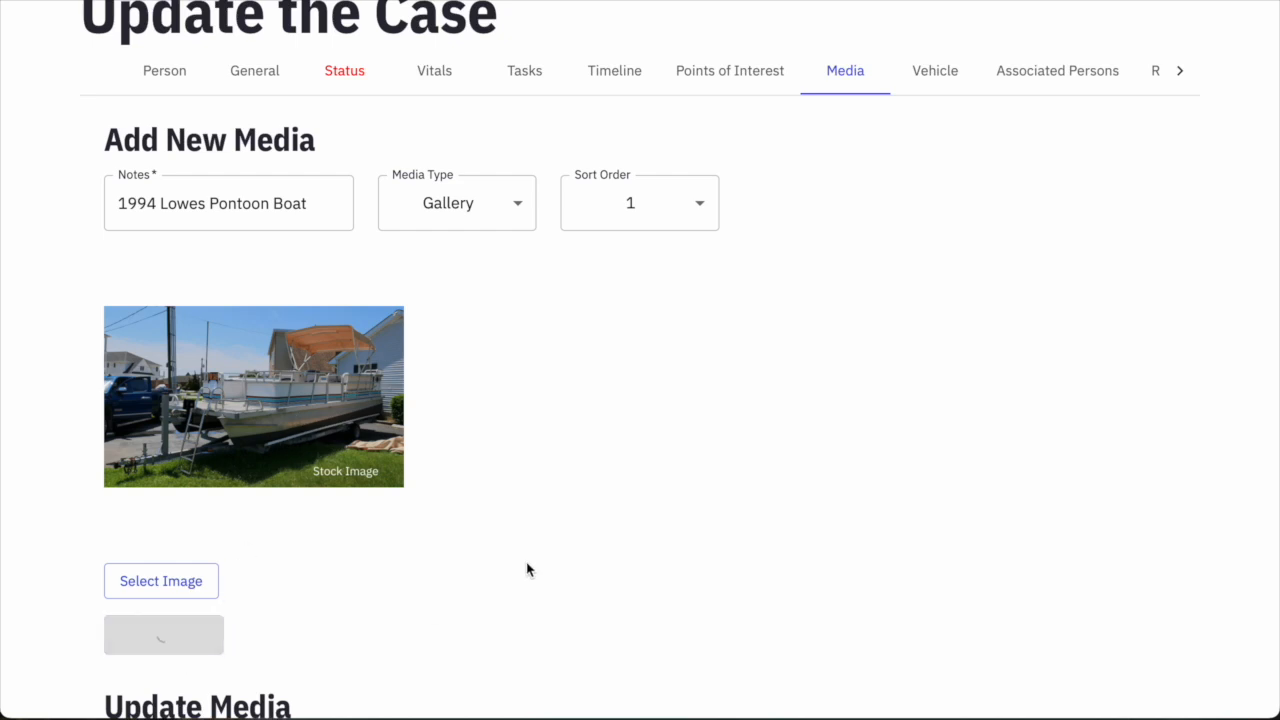
{"action": "scroll", "coordinate": [574, 546], "scroll_direction": "down", "scroll_amount": 3}
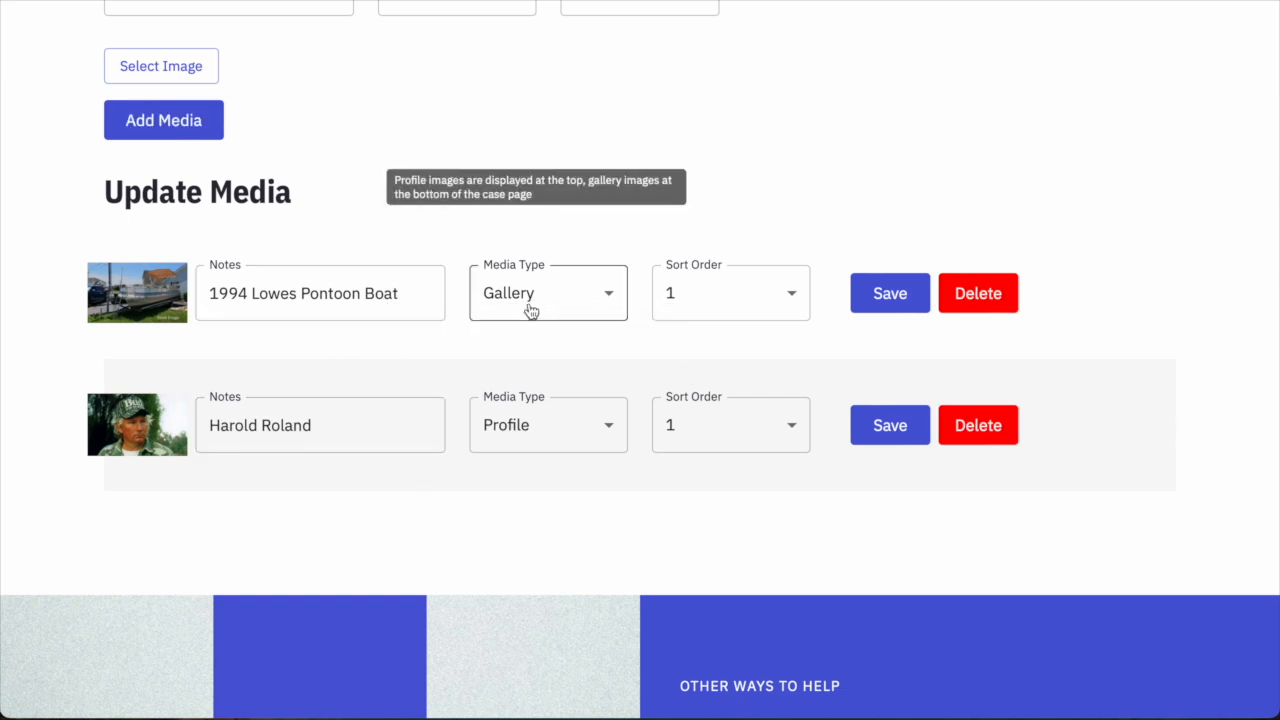
{"action": "scroll", "coordinate": [583, 503], "scroll_direction": "up", "scroll_amount": 1}
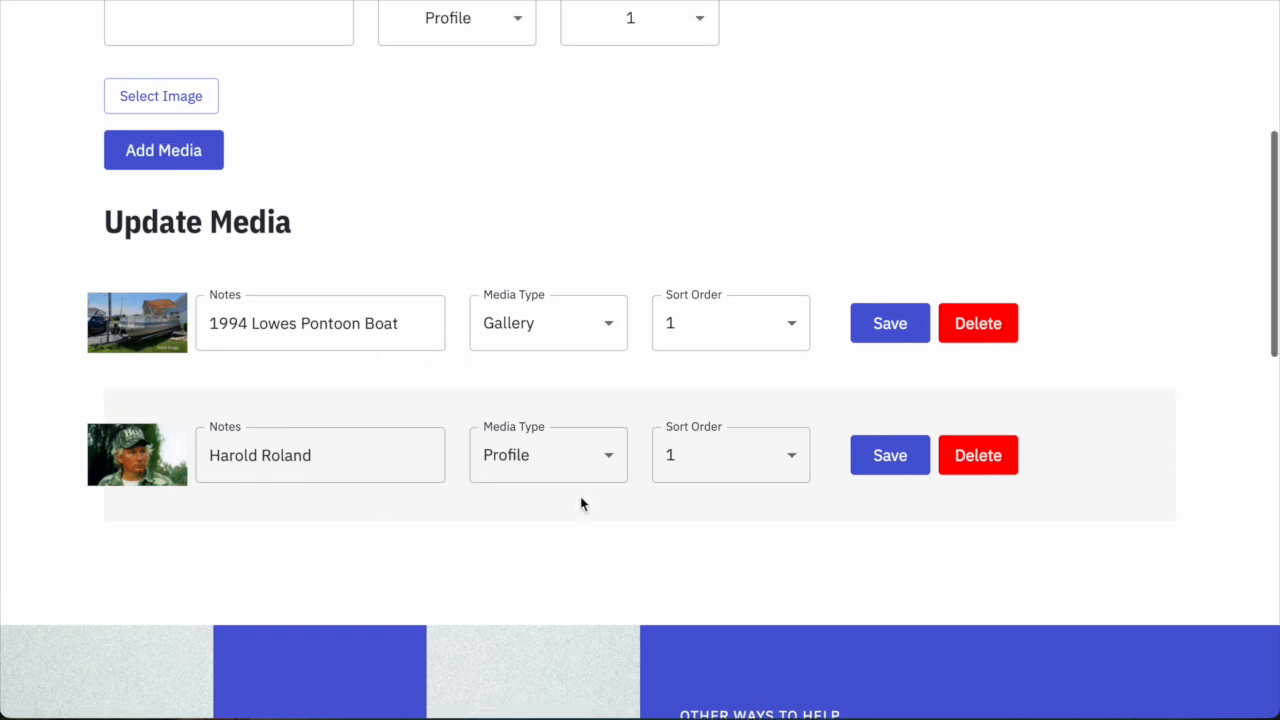
{"action": "scroll", "coordinate": [583, 503], "scroll_direction": "up", "scroll_amount": 3}
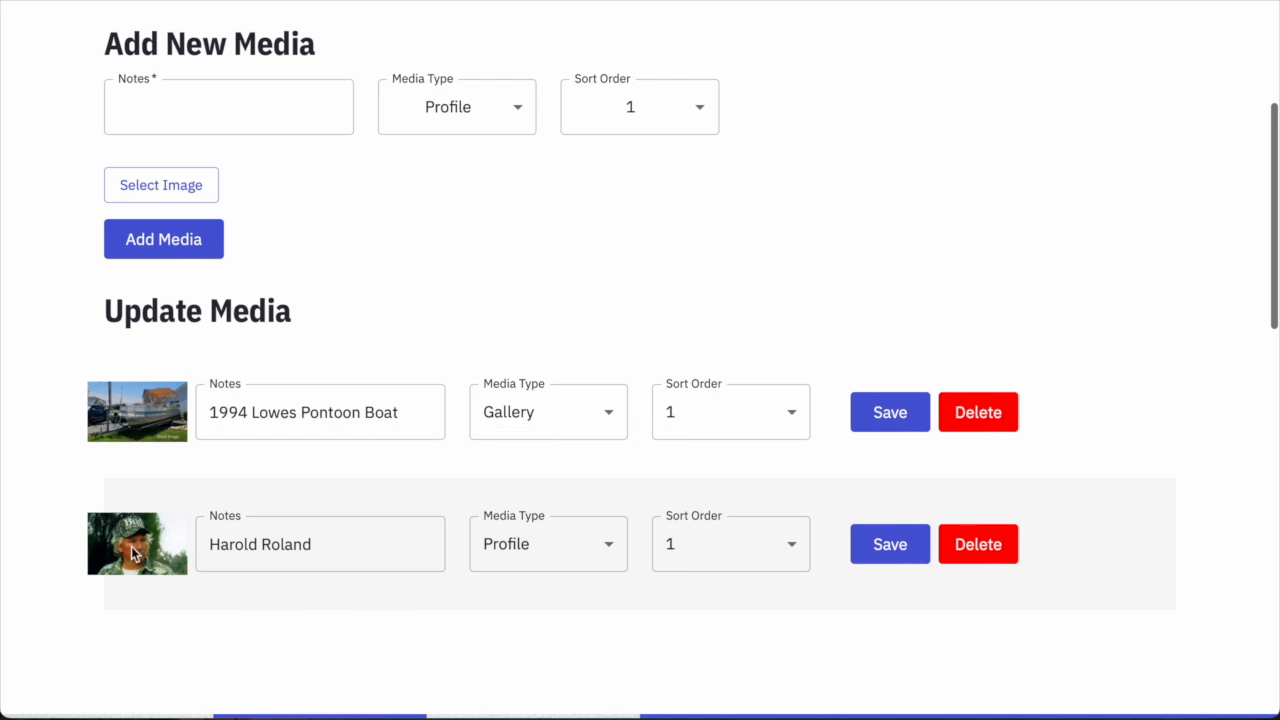
{"action": "scroll", "coordinate": [254, 486], "scroll_direction": "up", "scroll_amount": 5}
{"action": "scroll", "coordinate": [254, 486], "scroll_direction": "down", "scroll_amount": 2}
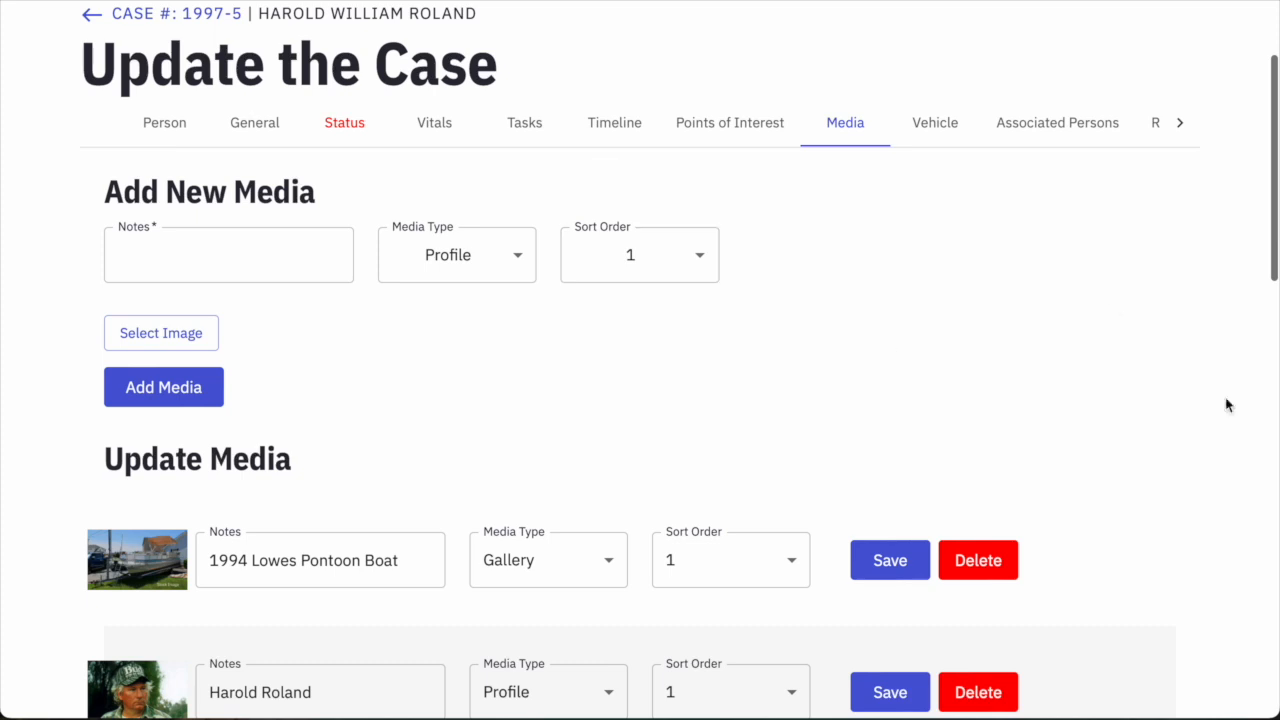
Set type Gallery, sort order 2, and note '1996 Gray Chevy Z71 Extended'.
{"action": "left_click", "coordinate": [425, 260]}
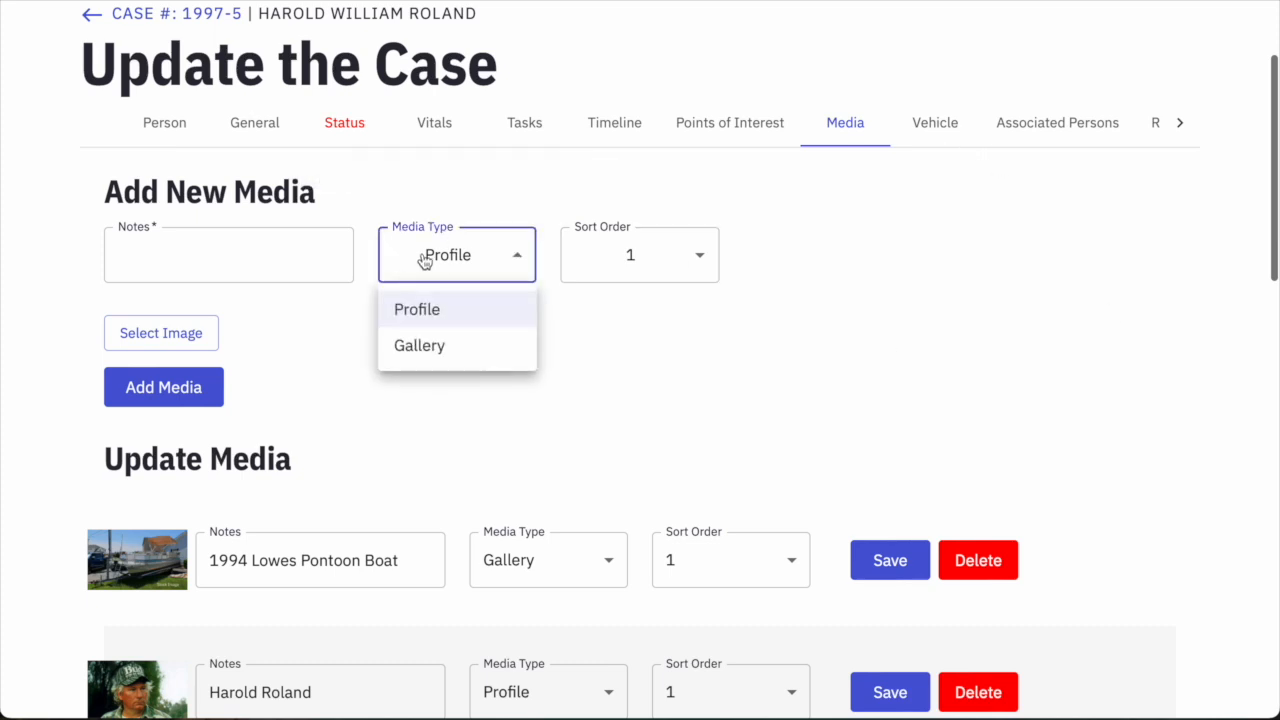
{"action": "left_click", "coordinate": [419, 348]}
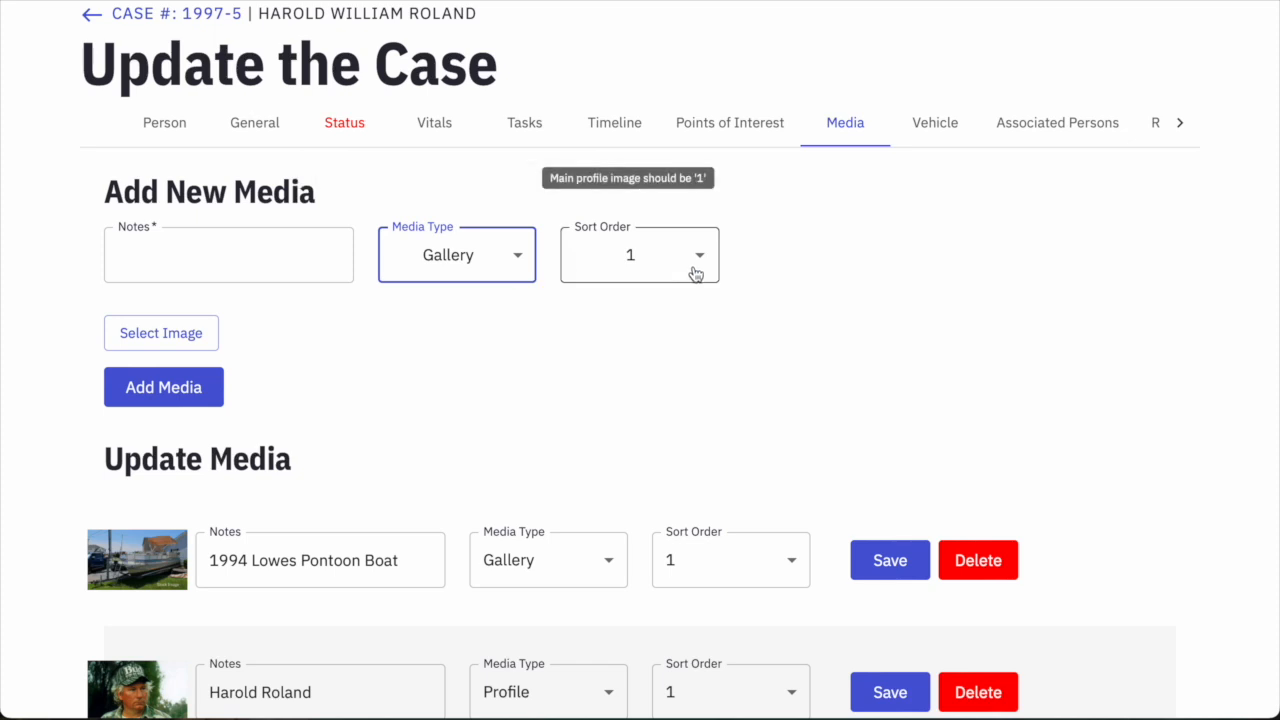
{"action": "left_click", "coordinate": [642, 263]}
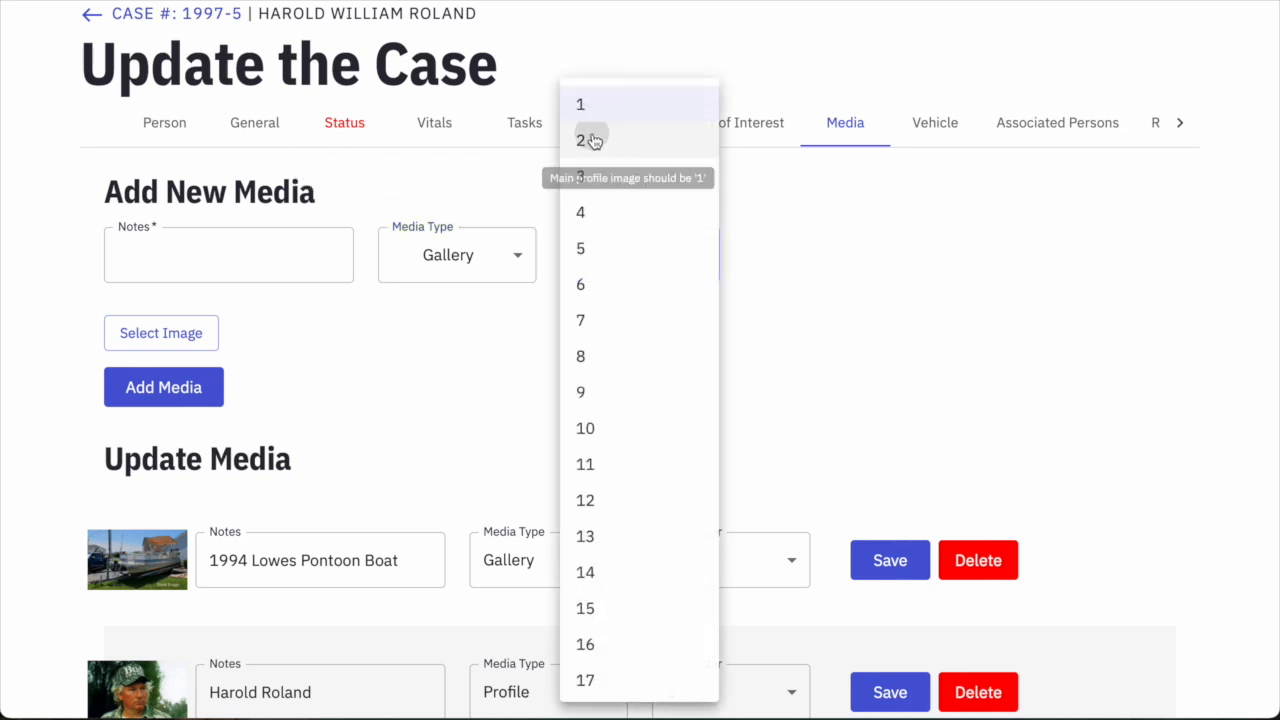
{"action": "left_click", "coordinate": [593, 141]}
{"action": "left_click", "coordinate": [264, 257]}
{"action": "type", "text": "1"}
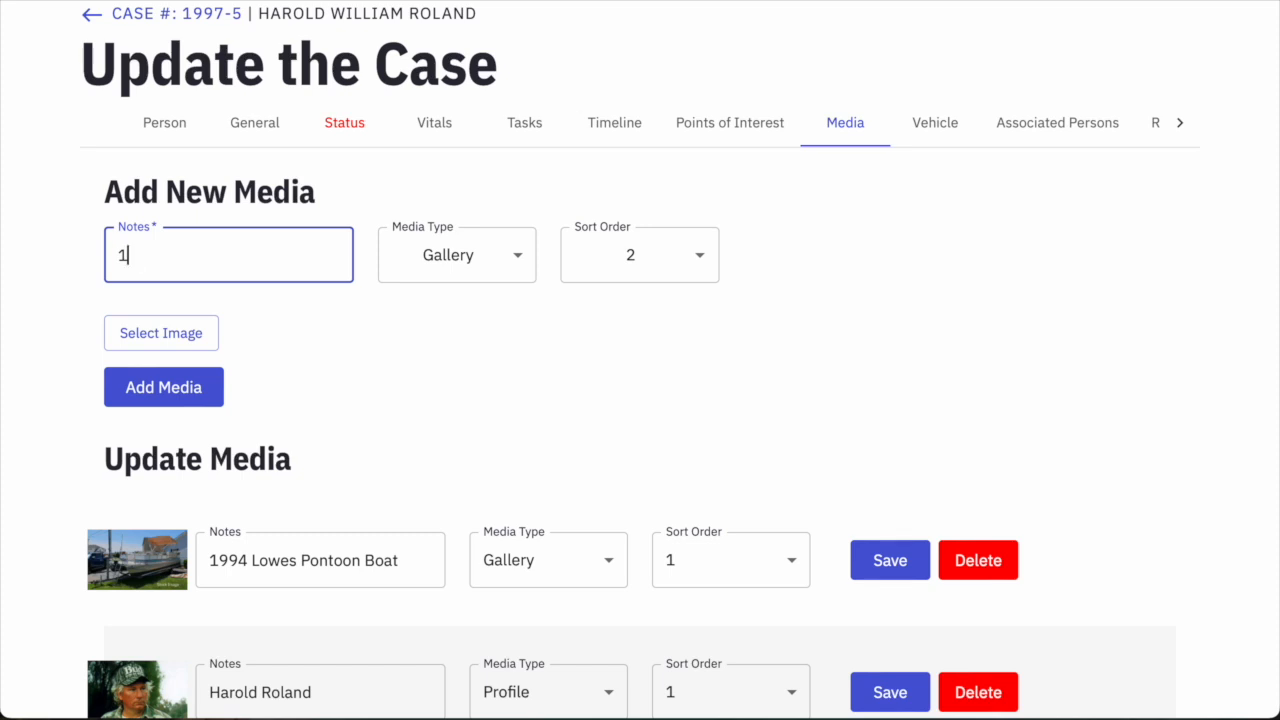
{"action": "type", "text": "996 Gray Ceh"}
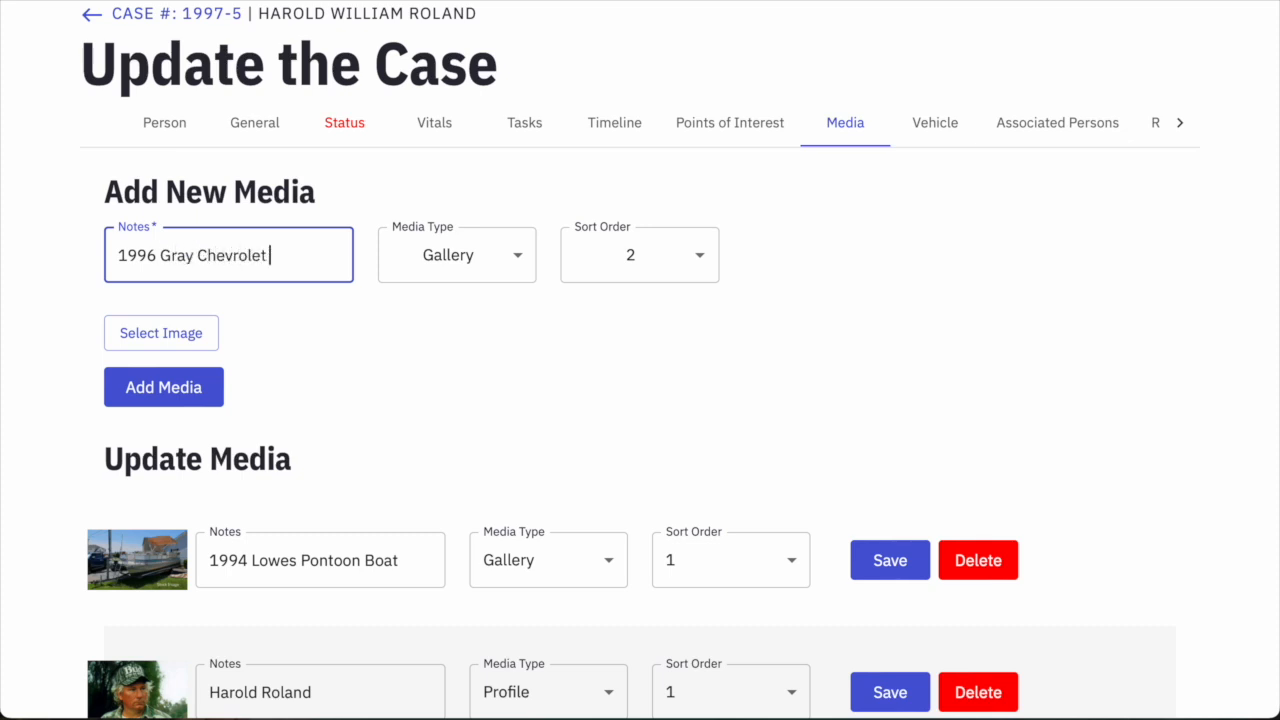
{"action": "type", "text": "1 Extend"}
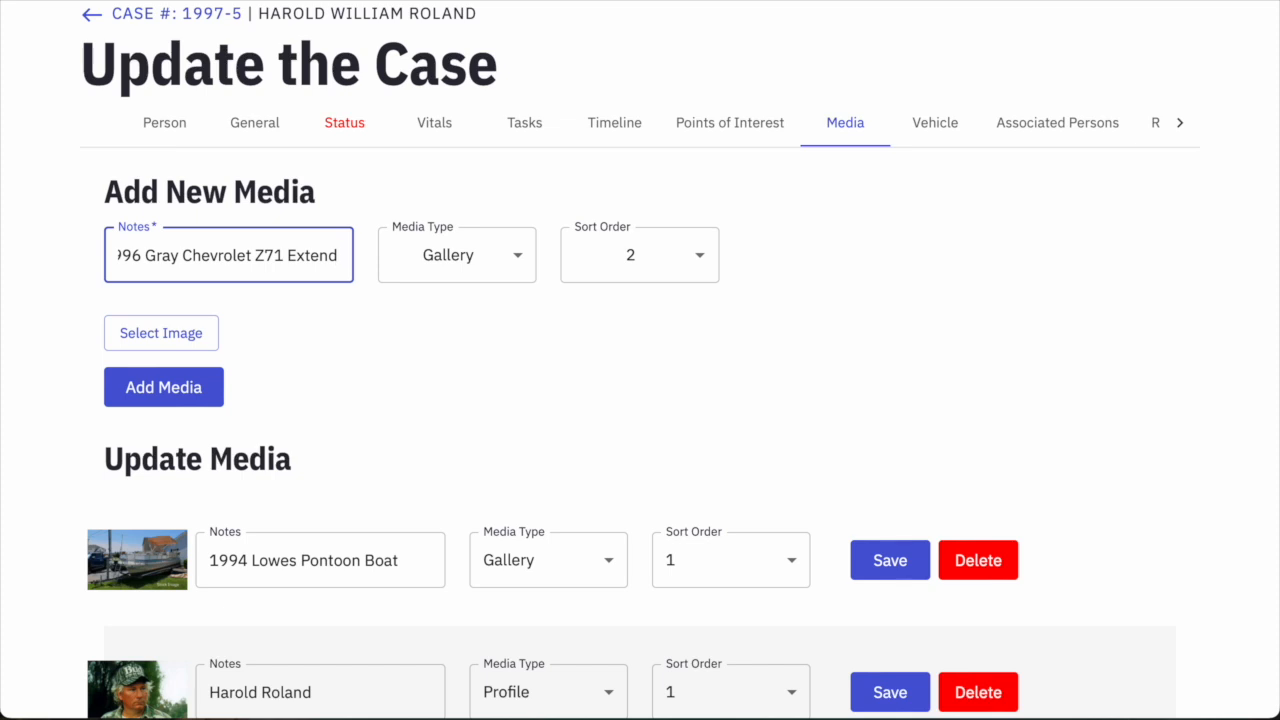
{"action": "key", "text": "BackSpace"}
{"action": "key", "text": "BackSpace"}
{"action": "key", "text": "BackSpace"}
{"action": "key", "text": "BackSpace"}
{"action": "key", "text": "BackSpace"}
{"action": "key", "text": "BackSpace"}
{"action": "key", "text": "BackSpace"}
{"action": "key", "text": "BackSpace"}
{"action": "key", "text": "BackSpace"}
{"action": "key", "text": "BackSpace"}
{"action": "key", "text": "BackSpace"}
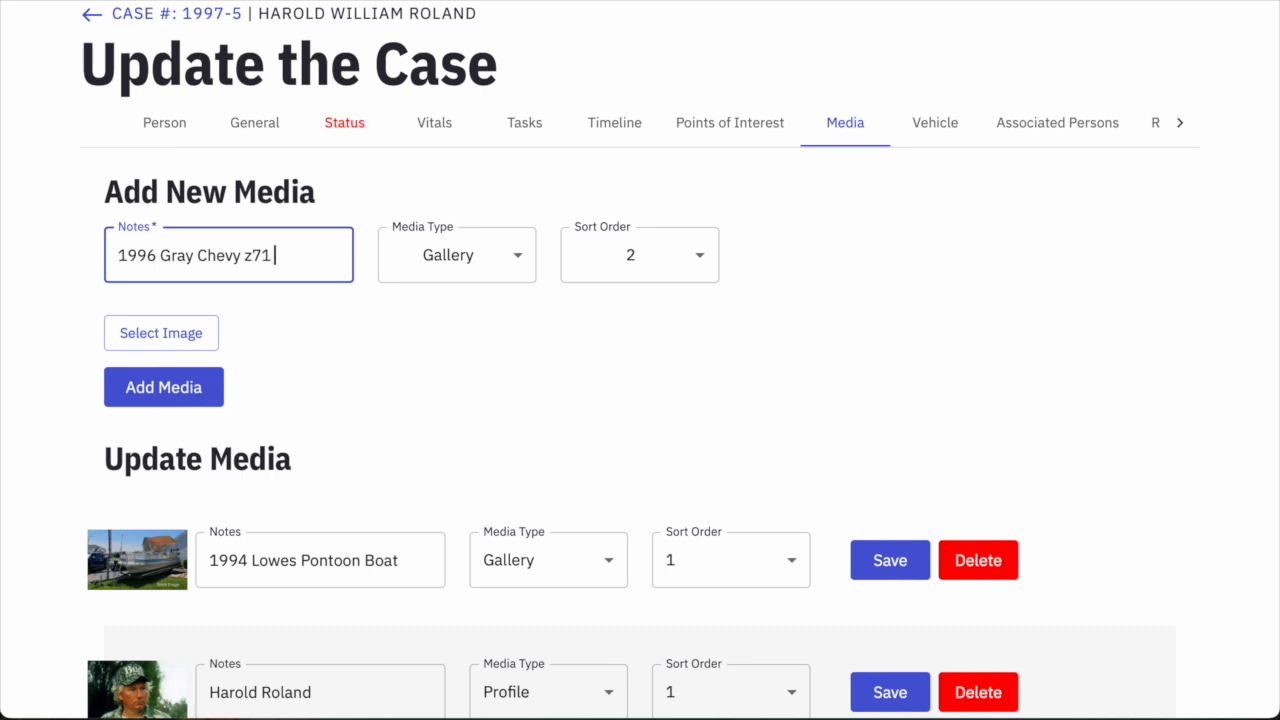
{"action": "key", "text": "BackSpace"}
{"action": "key", "text": "BackSpace"}
{"action": "key", "text": "BackSpace"}
{"action": "type", "text": "Z71 Extended C"}
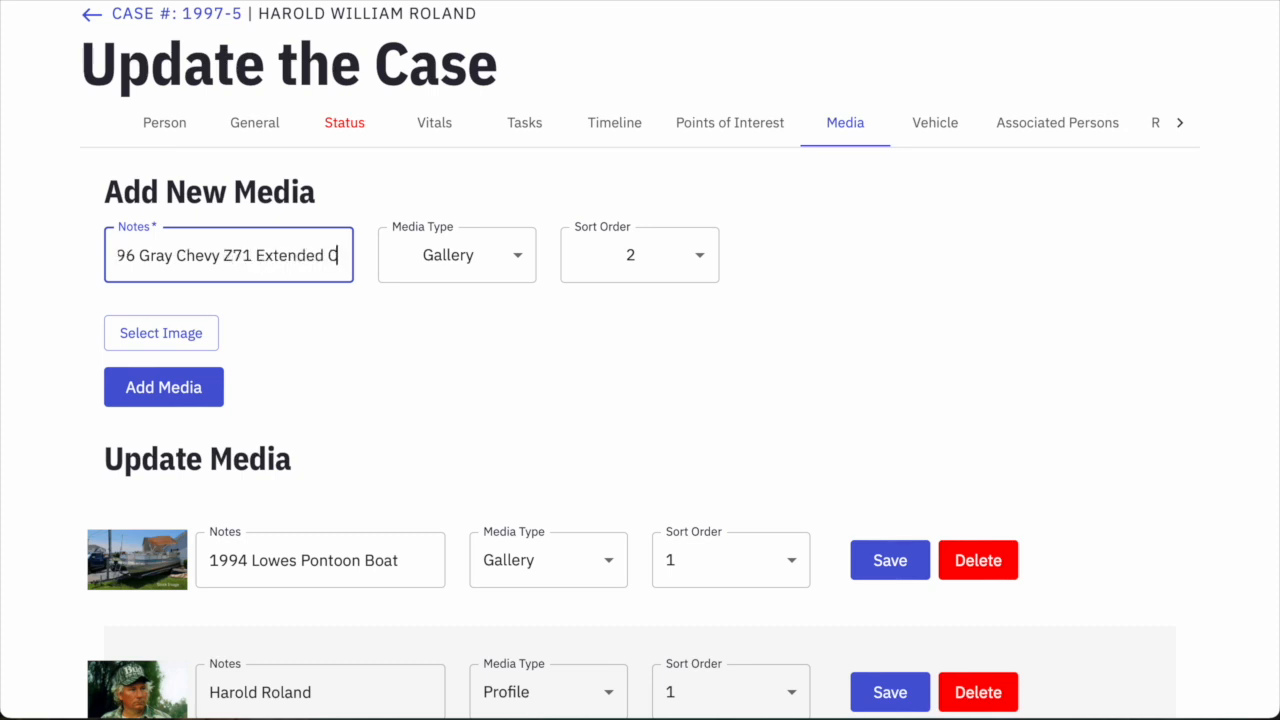
{"action": "key", "text": "BackSpace"}
Attach Truck.png and add the truck photo to the case media.
{"action": "left_click", "coordinate": [192, 334]}
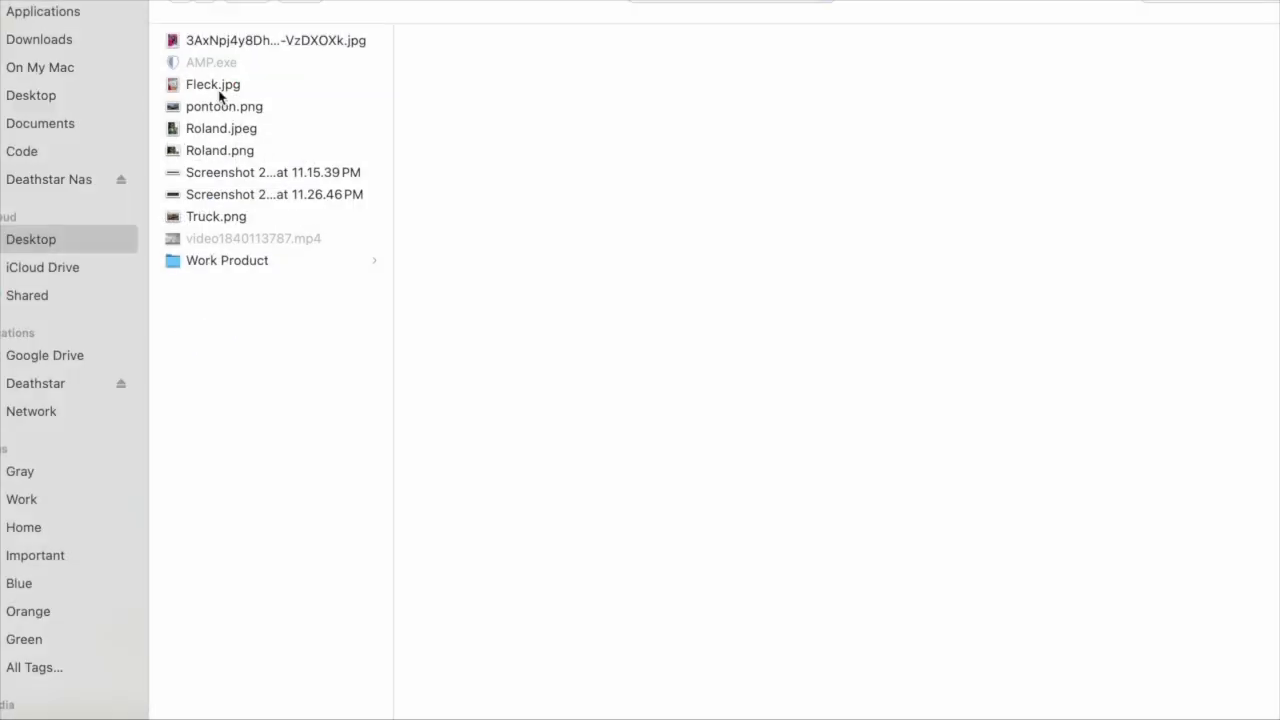
{"action": "left_click", "coordinate": [229, 217]}
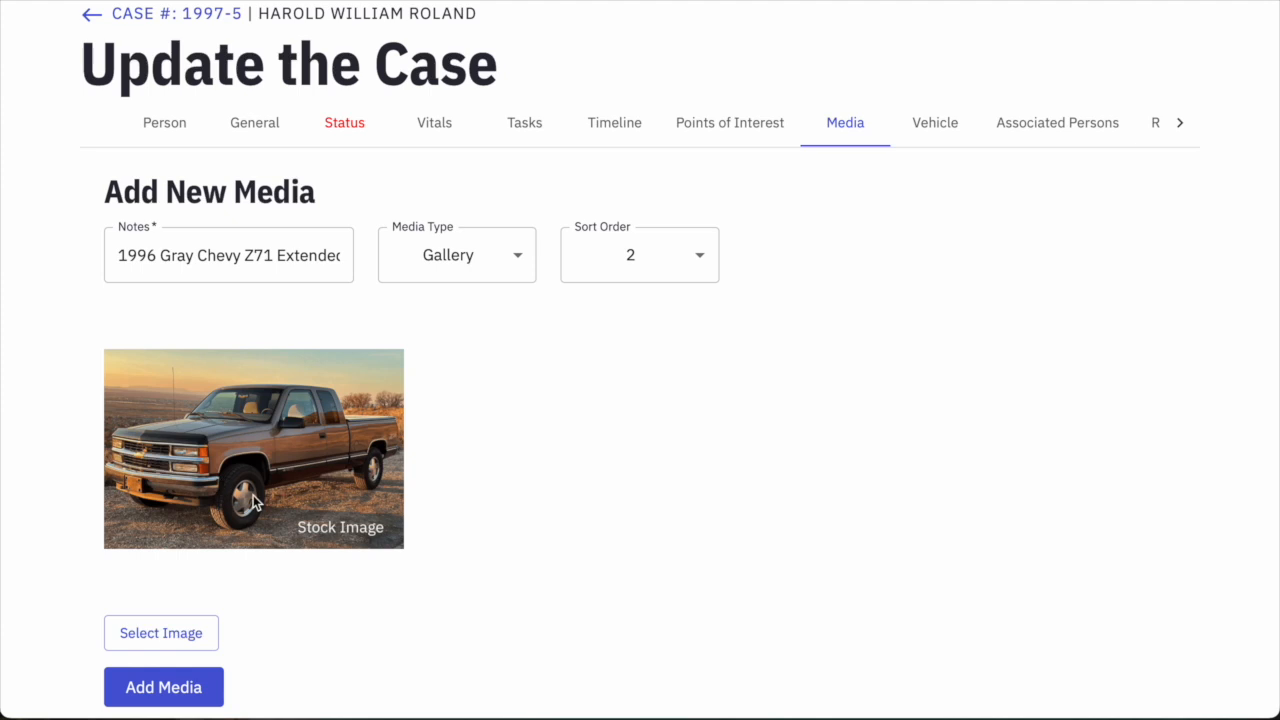
{"action": "scroll", "coordinate": [285, 489], "scroll_direction": "down", "scroll_amount": 1}
{"action": "left_click", "coordinate": [177, 600]}
{"action": "scroll", "coordinate": [636, 560], "scroll_direction": "down", "scroll_amount": 2}
{"action": "scroll", "coordinate": [634, 560], "scroll_direction": "down", "scroll_amount": 1}
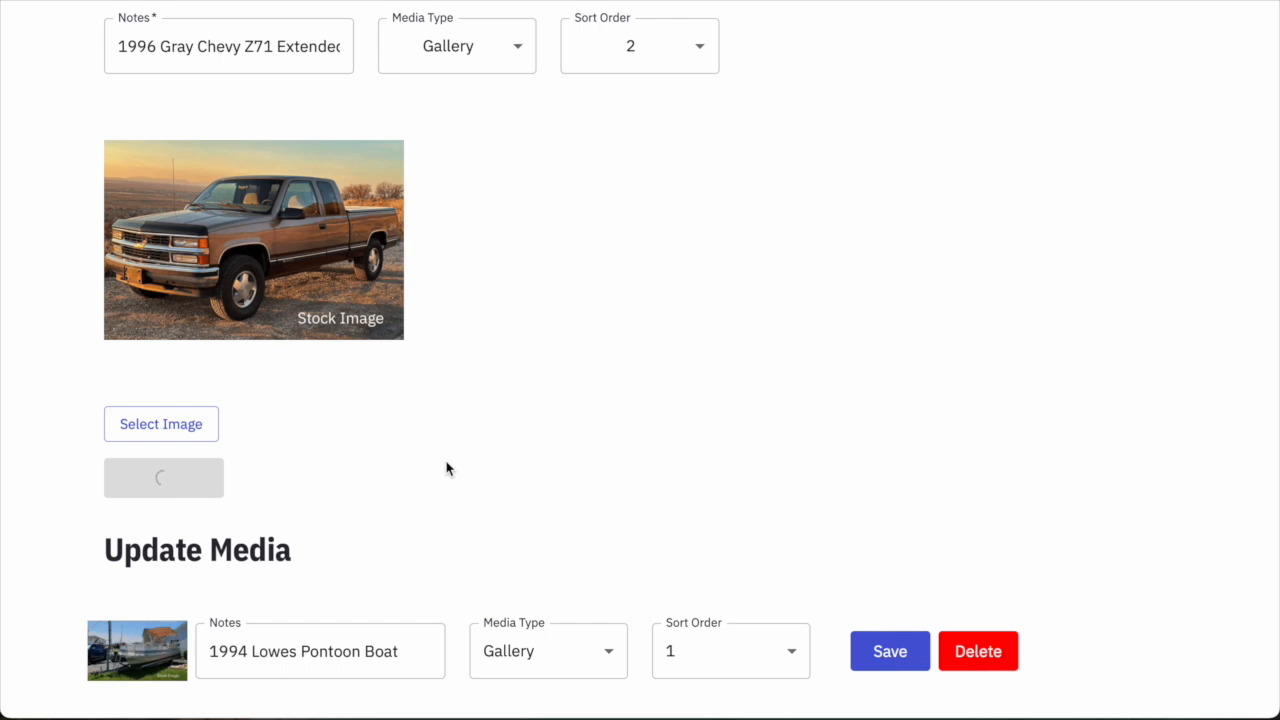
{"action": "scroll", "coordinate": [465, 448], "scroll_direction": "down", "scroll_amount": 2}
{"action": "scroll", "coordinate": [463, 434], "scroll_direction": "up", "scroll_amount": 1}
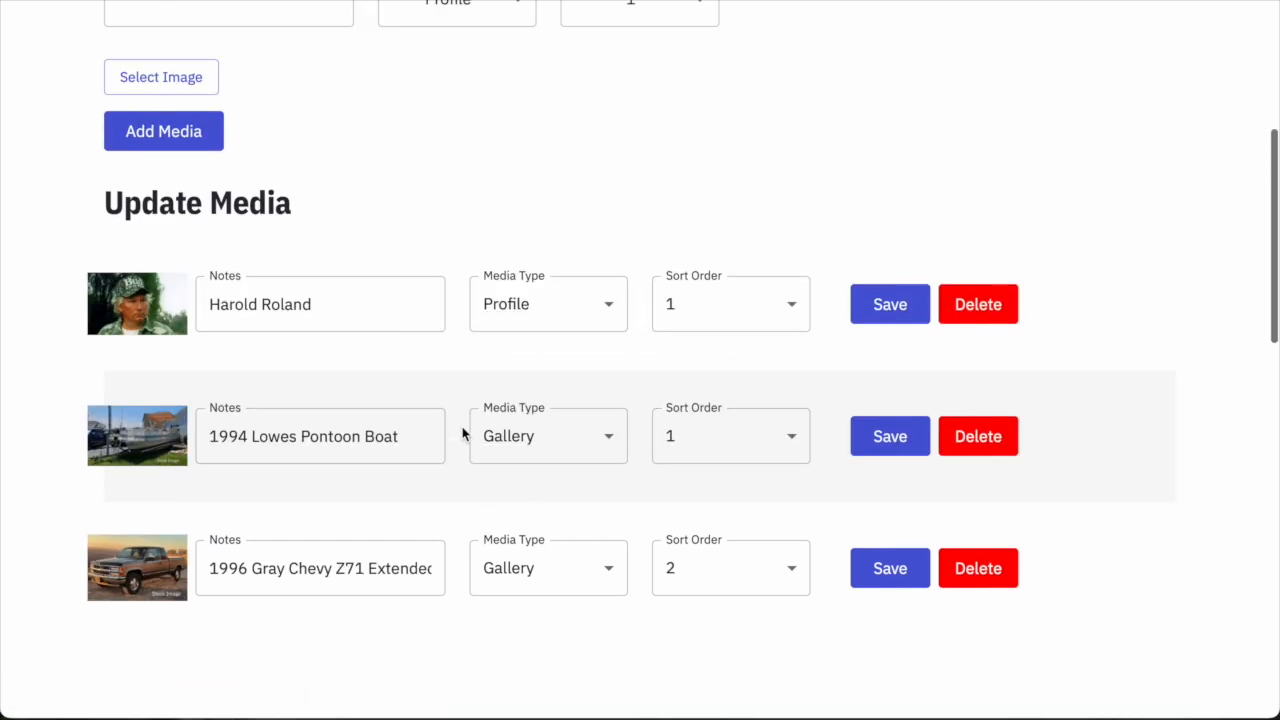
{"action": "scroll", "coordinate": [463, 434], "scroll_direction": "up", "scroll_amount": 8}
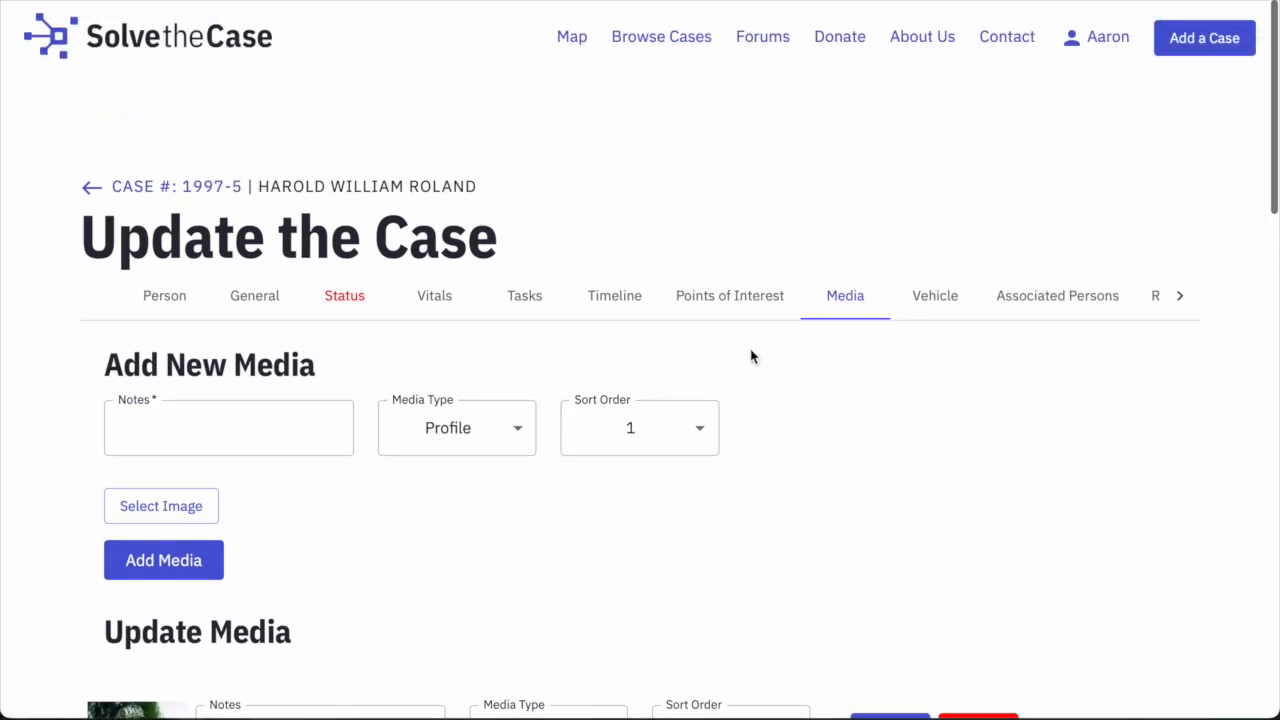
On the Vehicle tab, enter the man's truck title, 1996 Chevrolet Z71, Gray, and notes 'Extended cab'.
{"action": "left_click", "coordinate": [944, 302]}
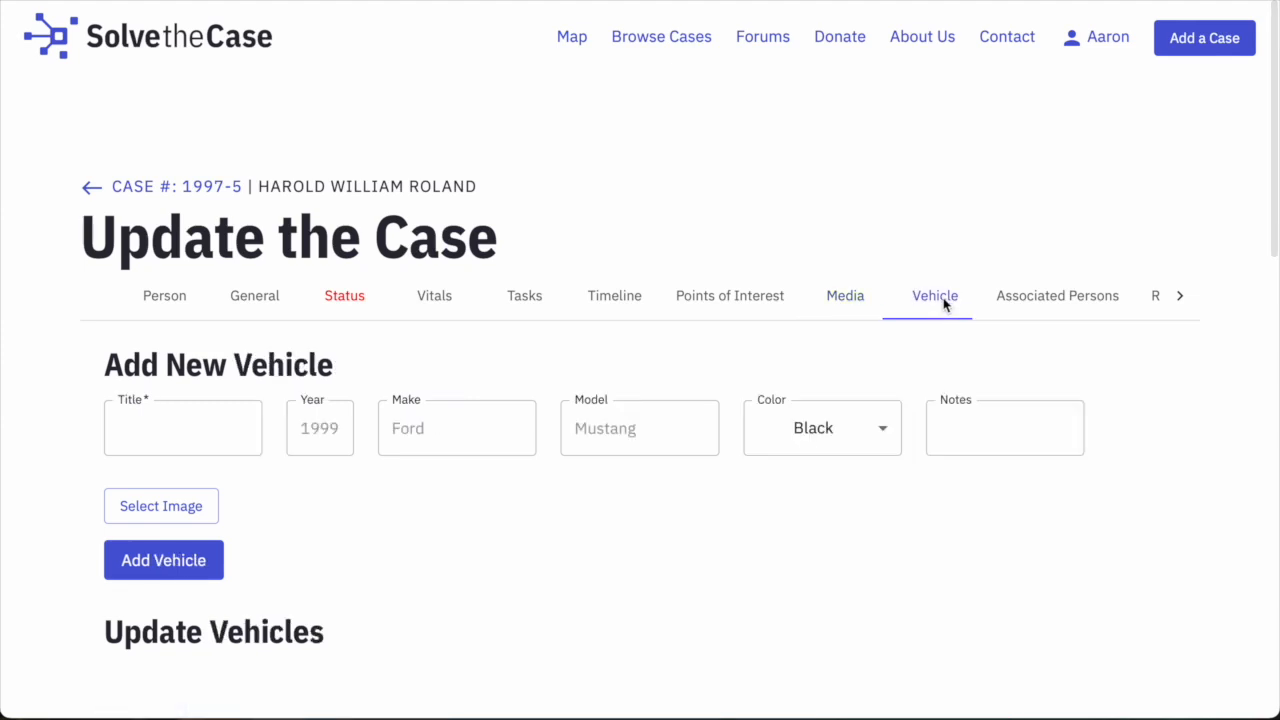
{"action": "scroll", "coordinate": [666, 386], "scroll_direction": "down", "scroll_amount": 2}
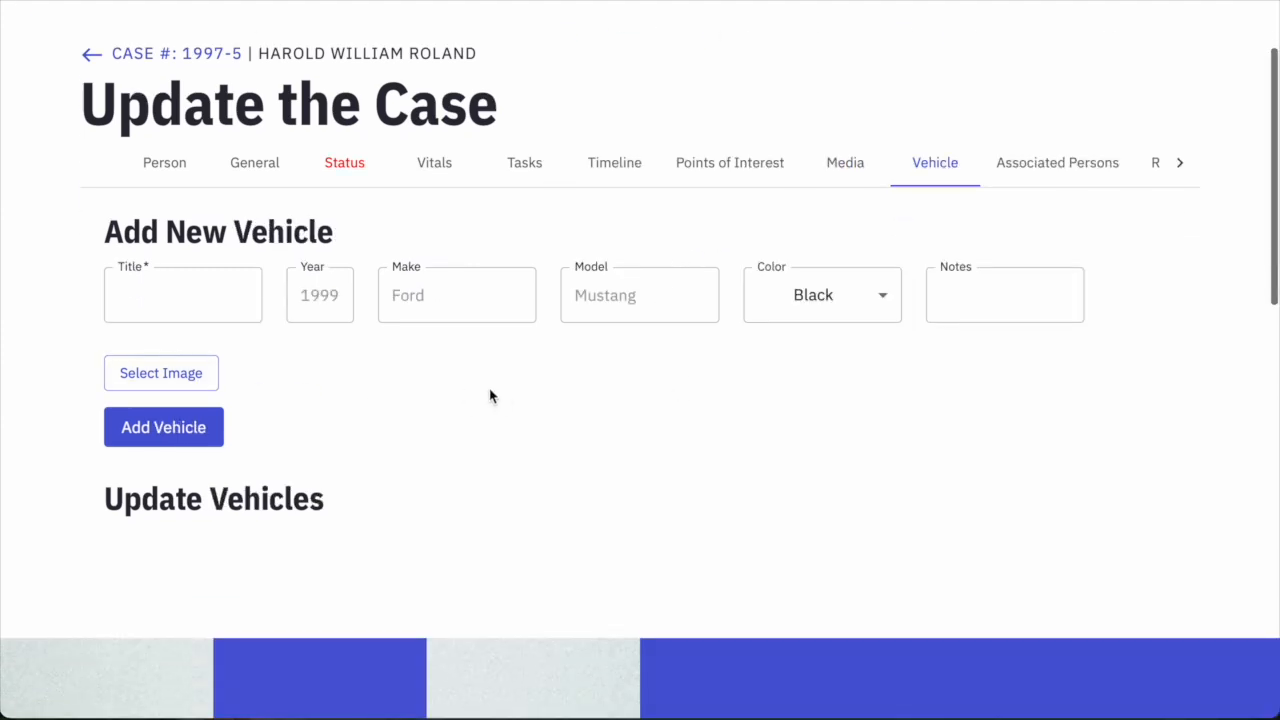
{"action": "left_click", "coordinate": [169, 311]}
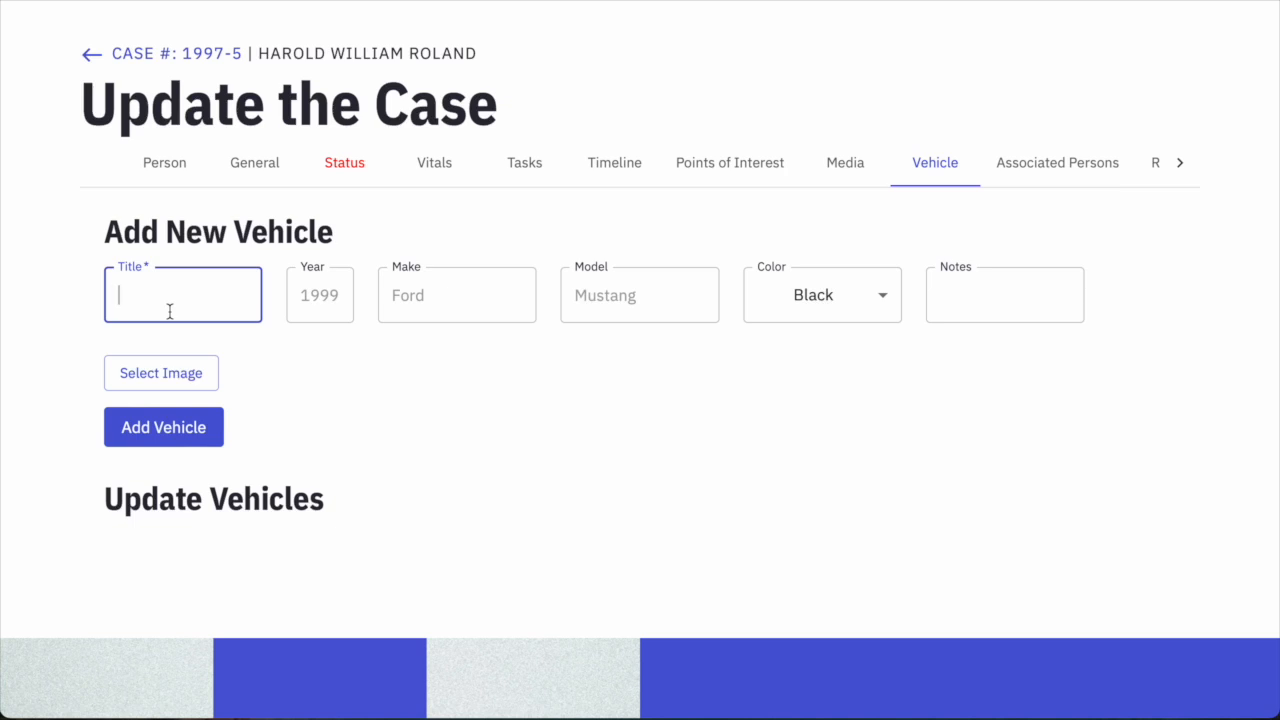
{"action": "type", "text": "Roland's Truck"}
{"action": "key", "text": "Tab"}
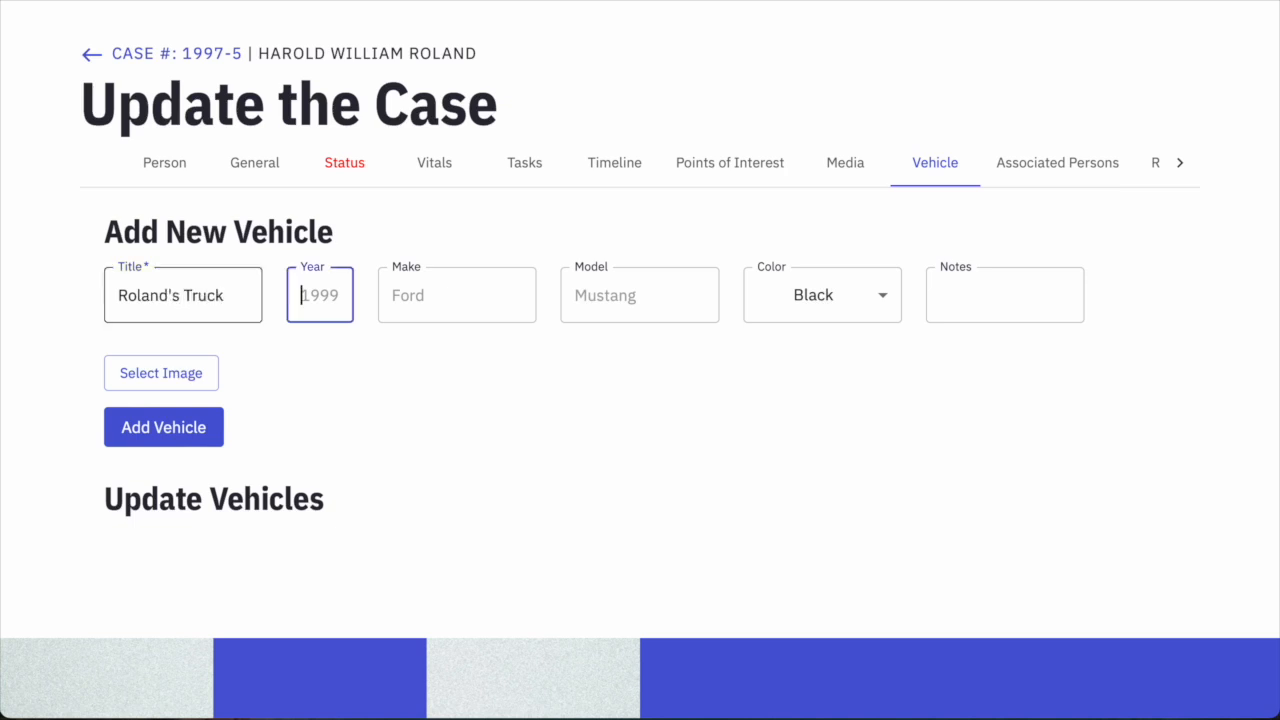
{"action": "type", "text": "1996"}
{"action": "key", "text": "Tab"}
{"action": "type", "text": "Che"}
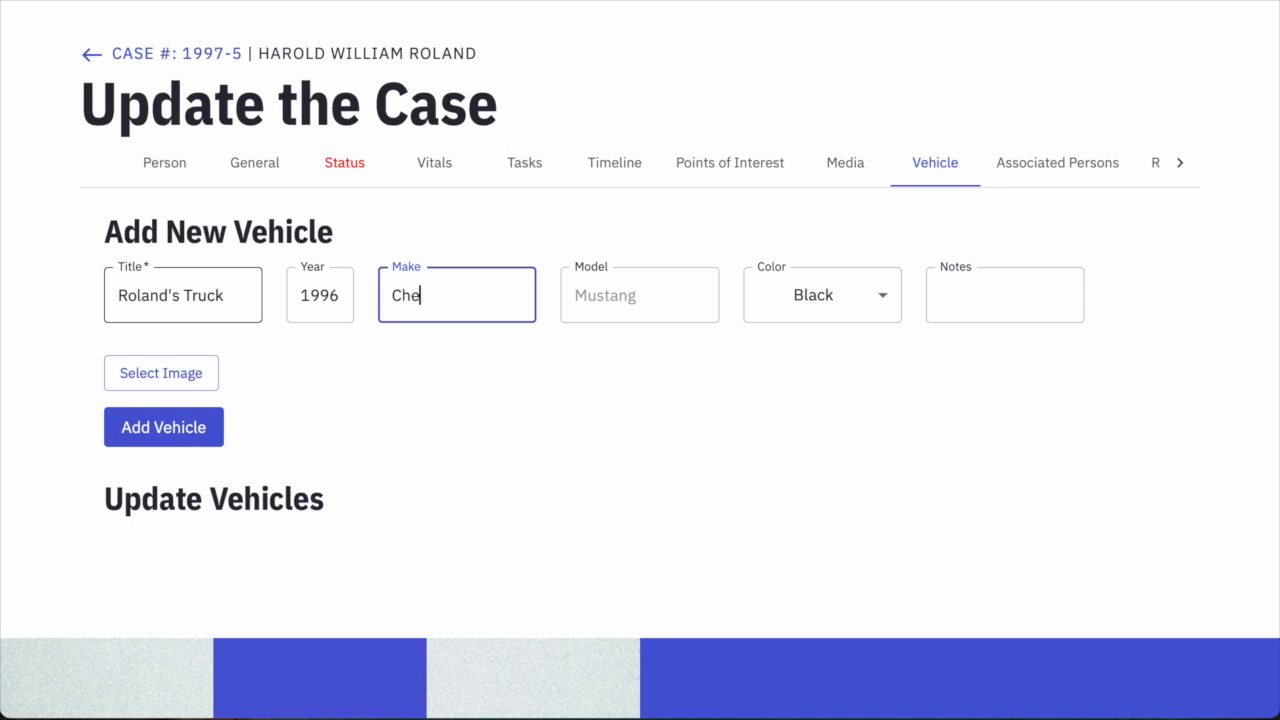
{"action": "key", "text": "Tab"}
{"action": "type", "text": "Z"}
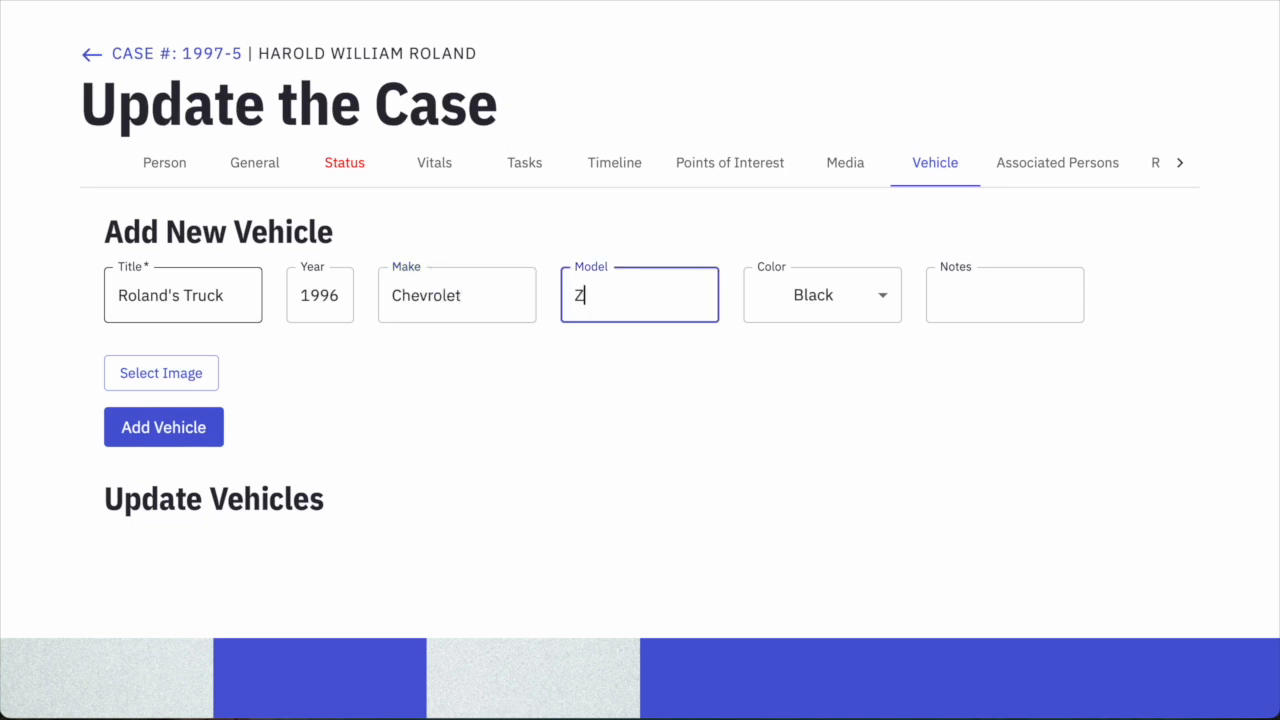
{"action": "key", "text": "Tab"}
{"action": "left_click", "coordinate": [831, 302]}
{"action": "left_click", "coordinate": [797, 257]}
{"action": "left_click", "coordinate": [972, 310]}
{"action": "type", "text": "Extended cab"}
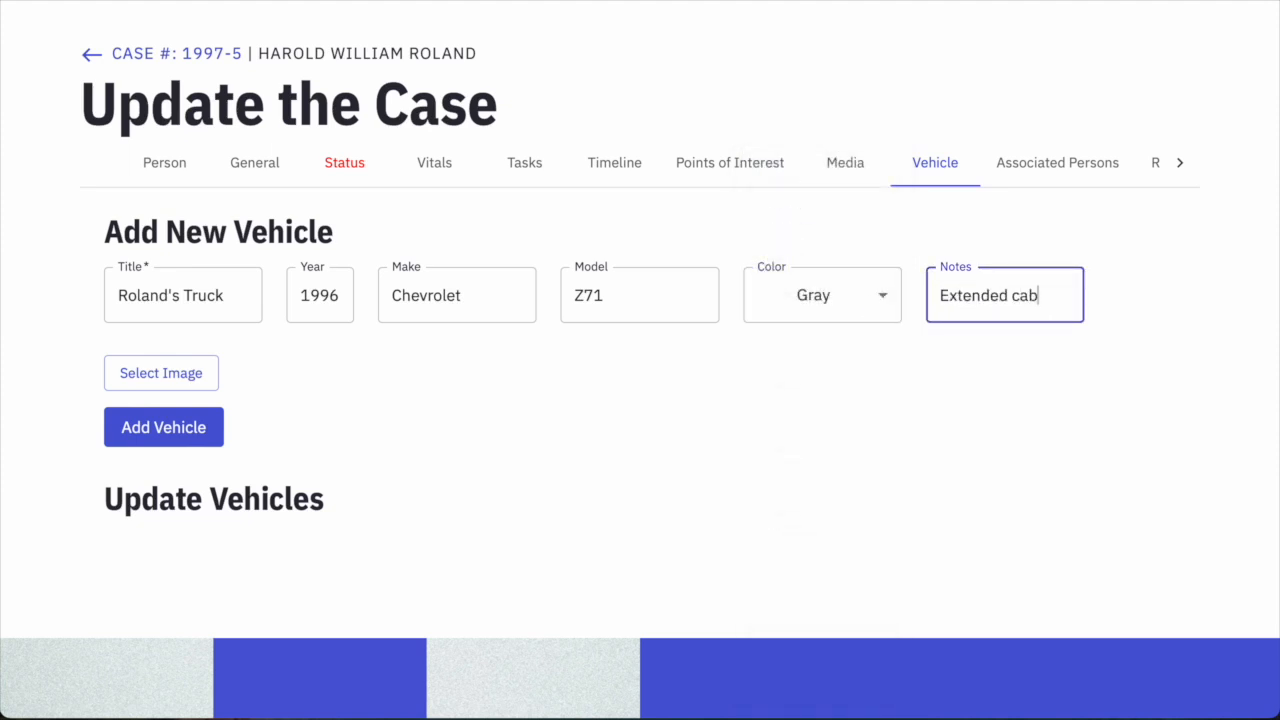
Attach Truck.png as the vehicle image and add the vehicle to the case.
{"action": "left_click", "coordinate": [193, 373]}
{"action": "left_click", "coordinate": [210, 217]}
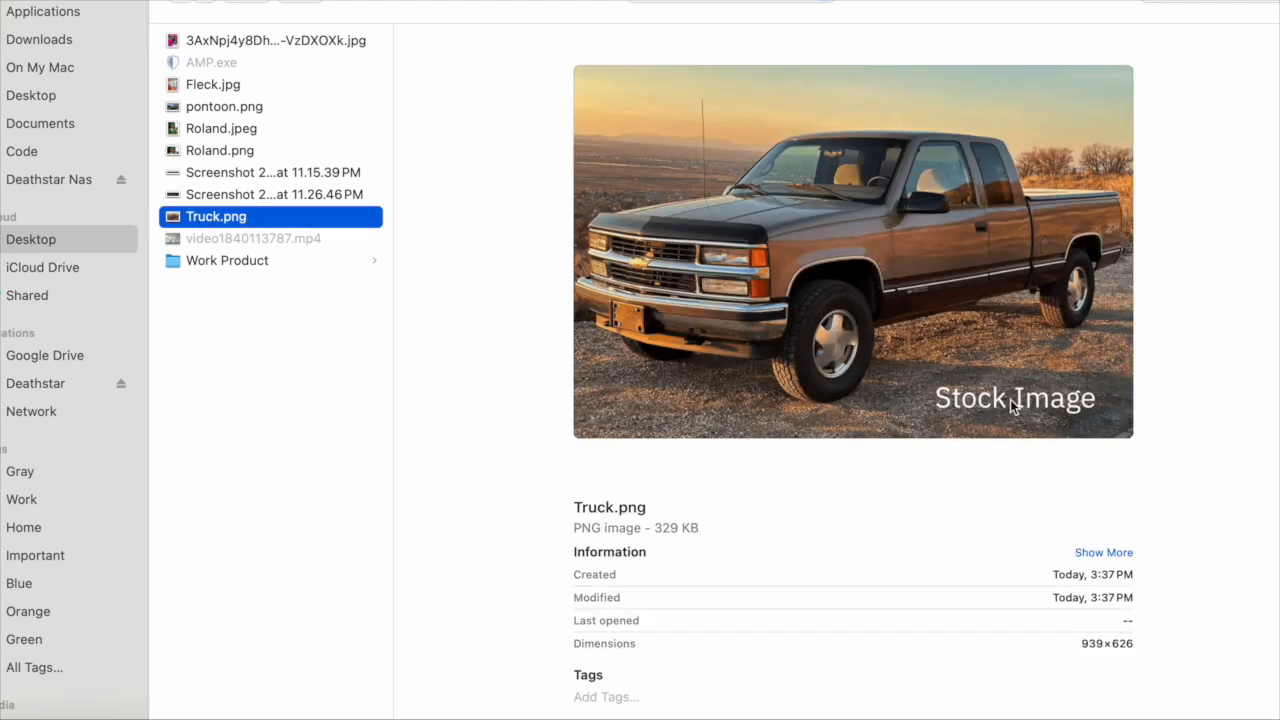
{"action": "double_click", "coordinate": [211, 210]}
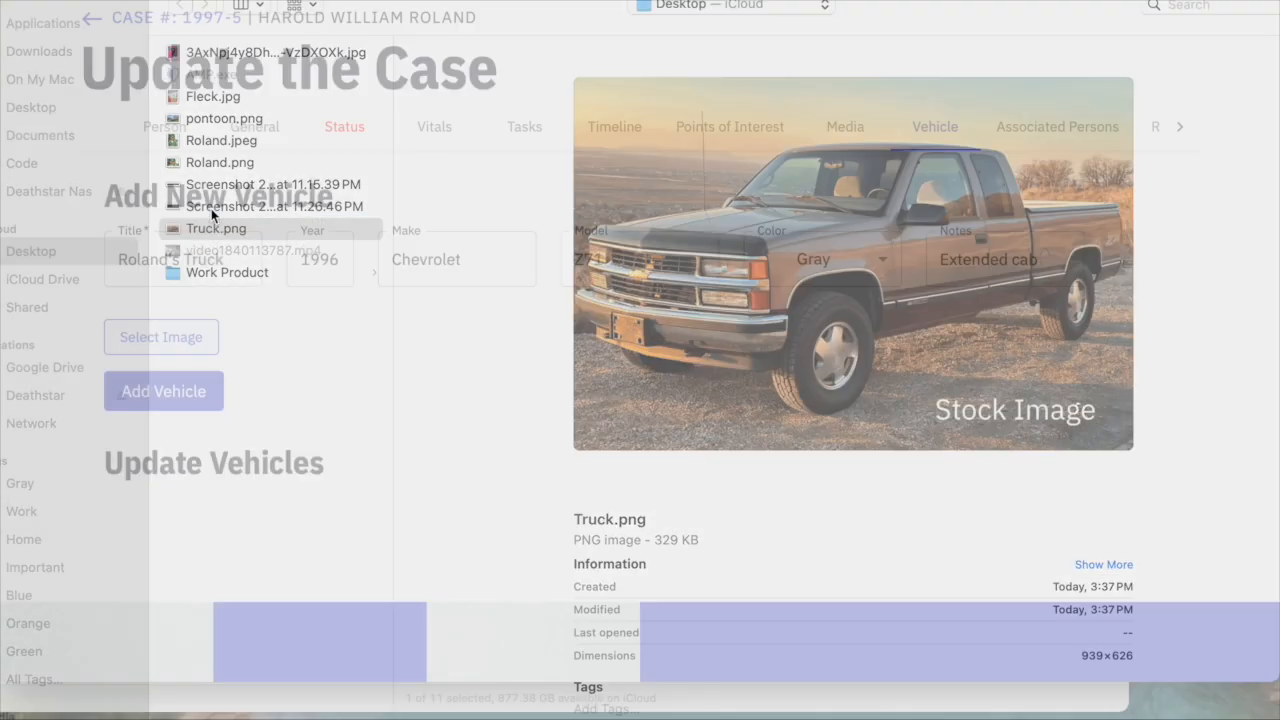
{"action": "scroll", "coordinate": [302, 512], "scroll_direction": "down", "scroll_amount": 3}
{"action": "left_click", "coordinate": [166, 478]}
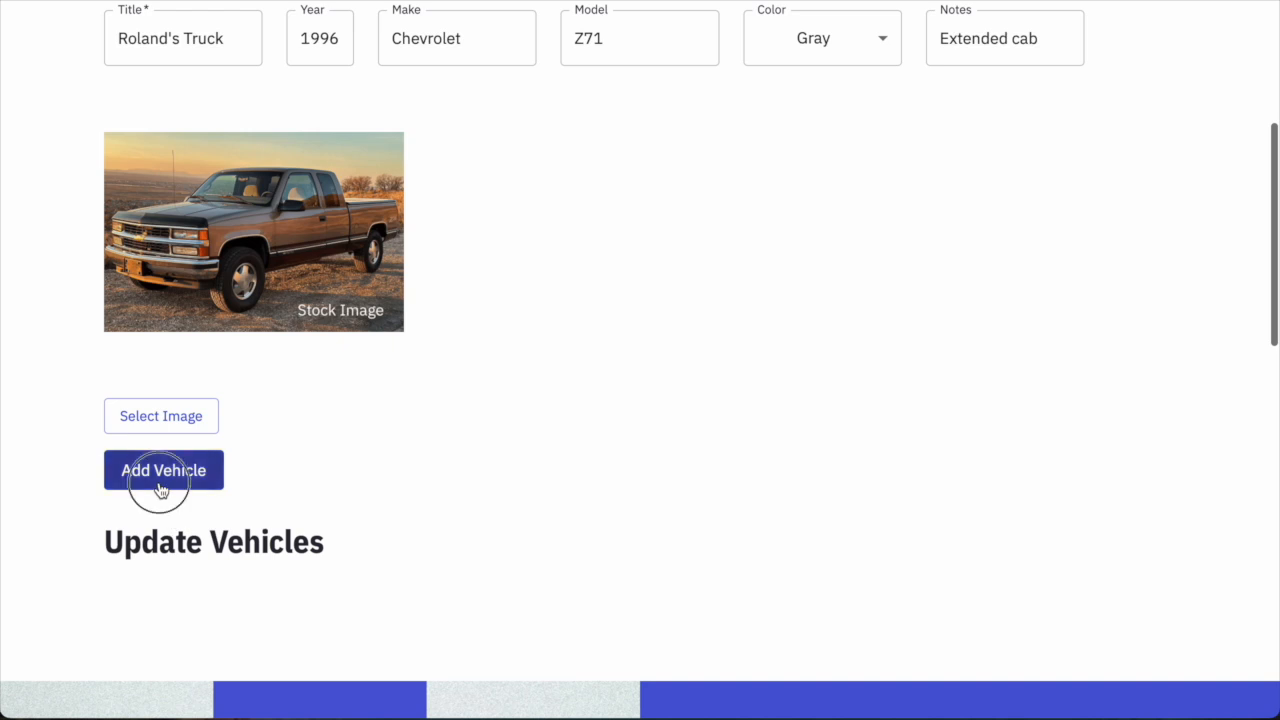
{"action": "scroll", "coordinate": [480, 366], "scroll_direction": "down", "scroll_amount": 1}
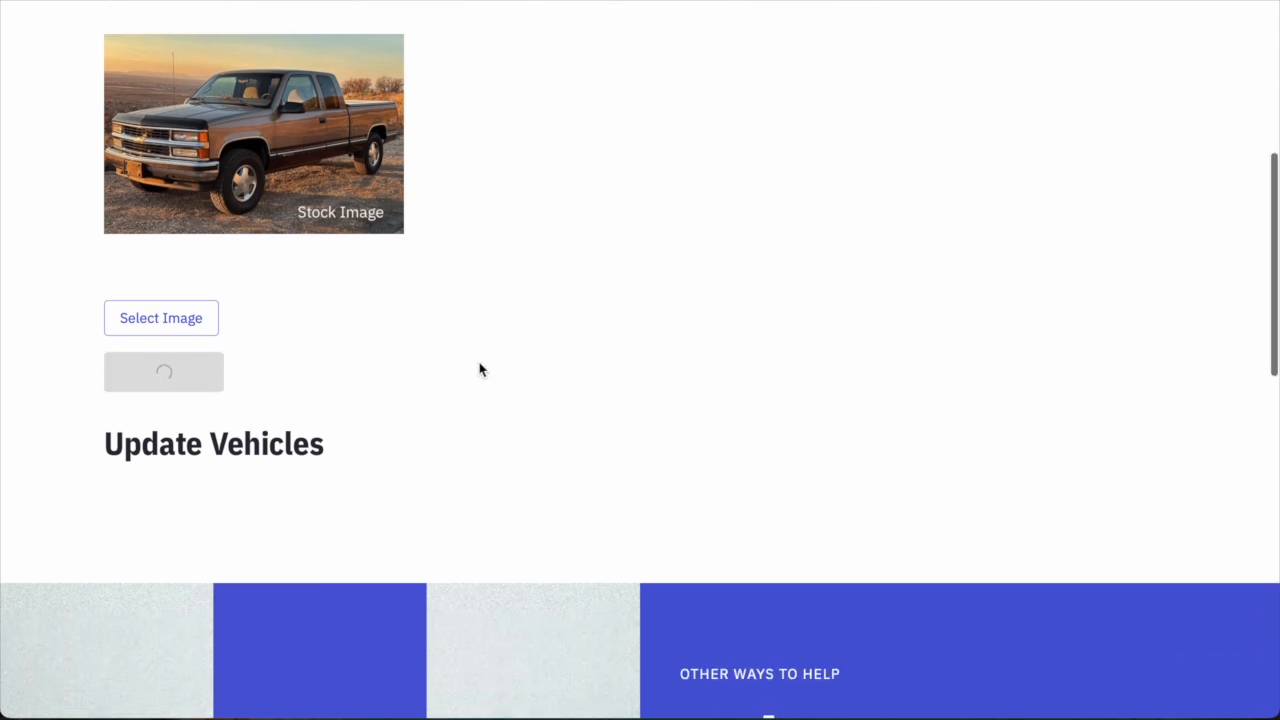
{"action": "scroll", "coordinate": [203, 314], "scroll_direction": "up", "scroll_amount": 3}
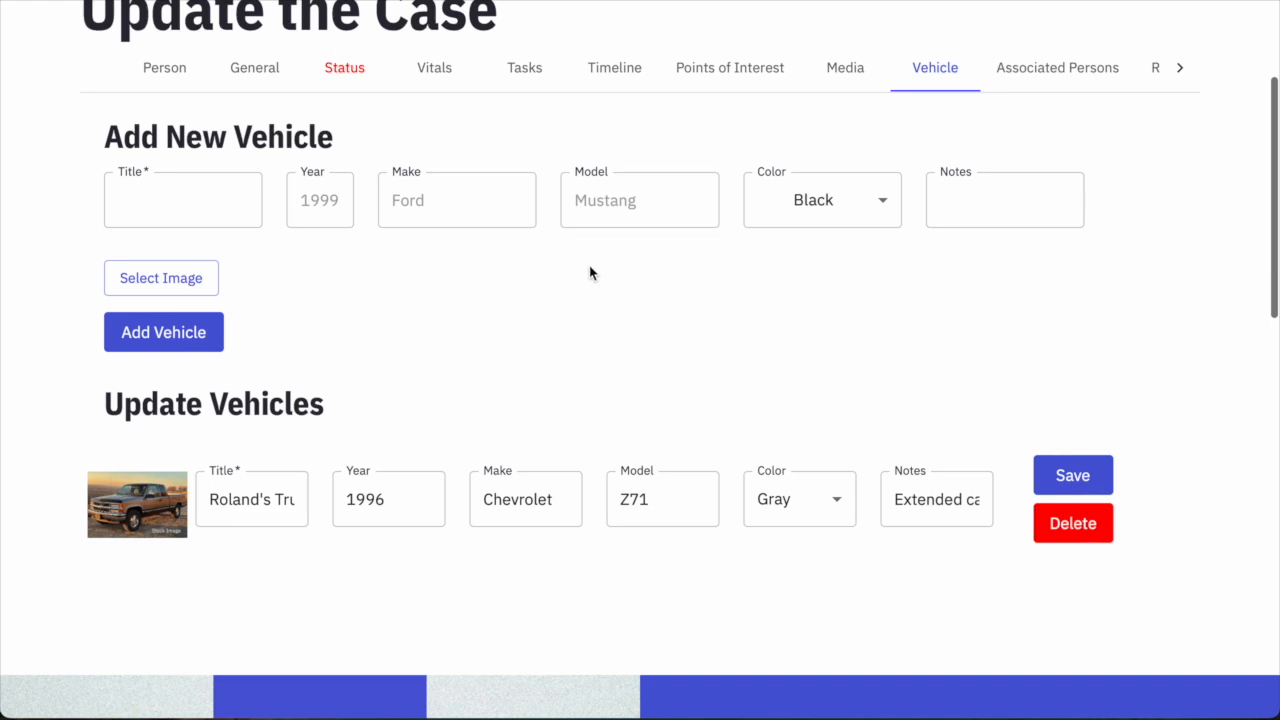
{"action": "scroll", "coordinate": [200, 530], "scroll_direction": "up", "scroll_amount": 1}
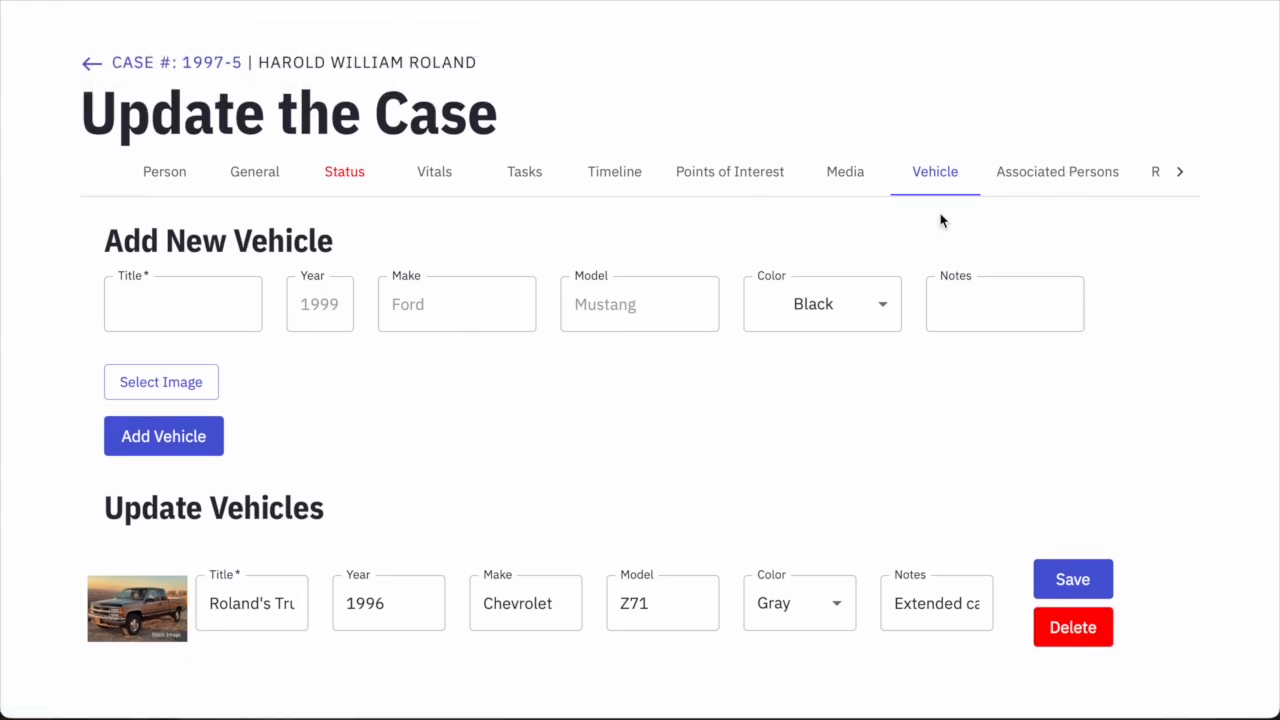
In Associated Persons, try the first and last name fields and pick Child as the role.
{"action": "left_click", "coordinate": [1026, 188]}
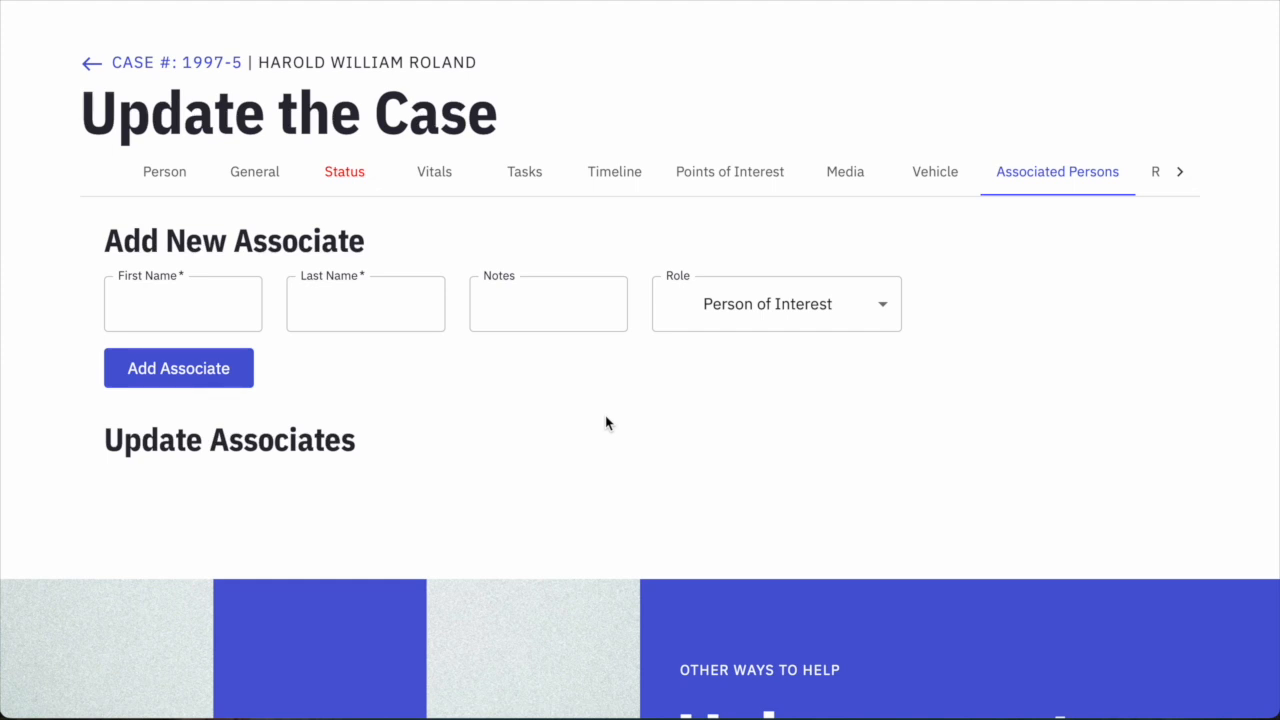
{"action": "left_click", "coordinate": [730, 330]}
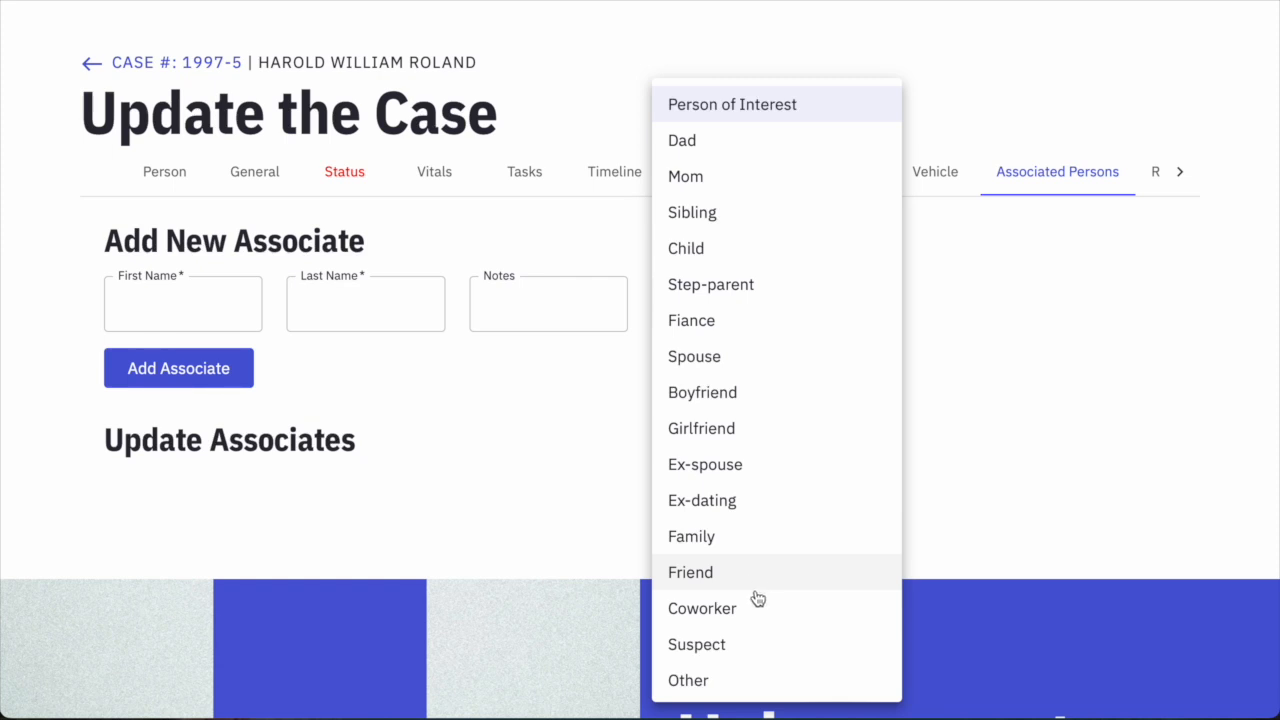
{"action": "left_click", "coordinate": [505, 405]}
{"action": "left_click", "coordinate": [225, 318]}
{"action": "left_click", "coordinate": [329, 311]}
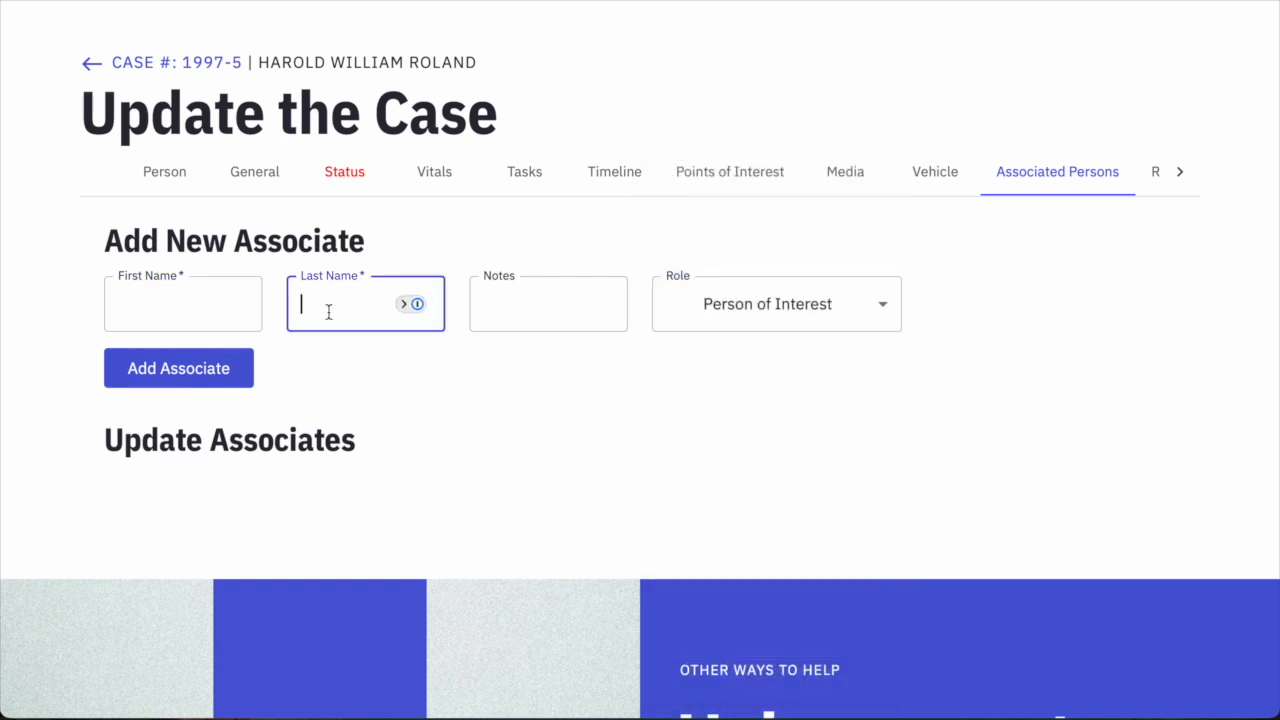
{"action": "left_click", "coordinate": [200, 306]}
{"action": "left_click", "coordinate": [325, 311]}
{"action": "left_click", "coordinate": [209, 316]}
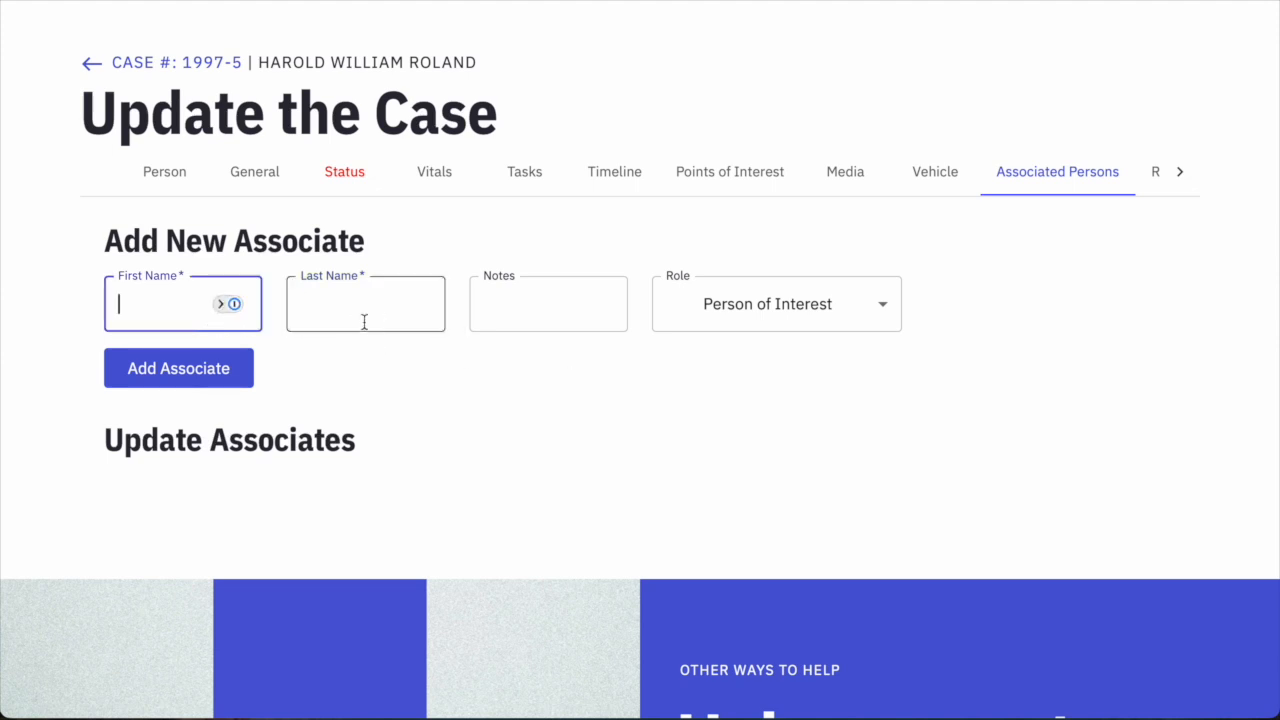
{"action": "left_click", "coordinate": [362, 322]}
{"action": "left_click", "coordinate": [189, 314]}
{"action": "left_click", "coordinate": [325, 316]}
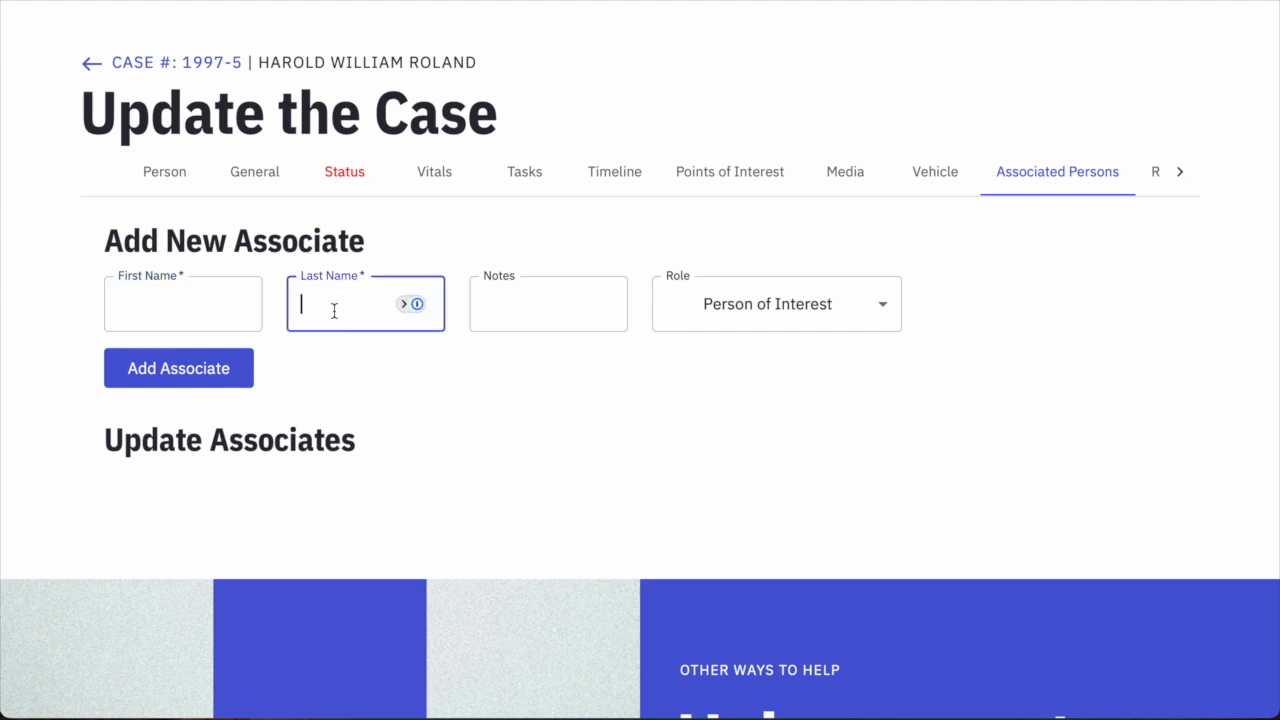
{"action": "left_click", "coordinate": [700, 316]}
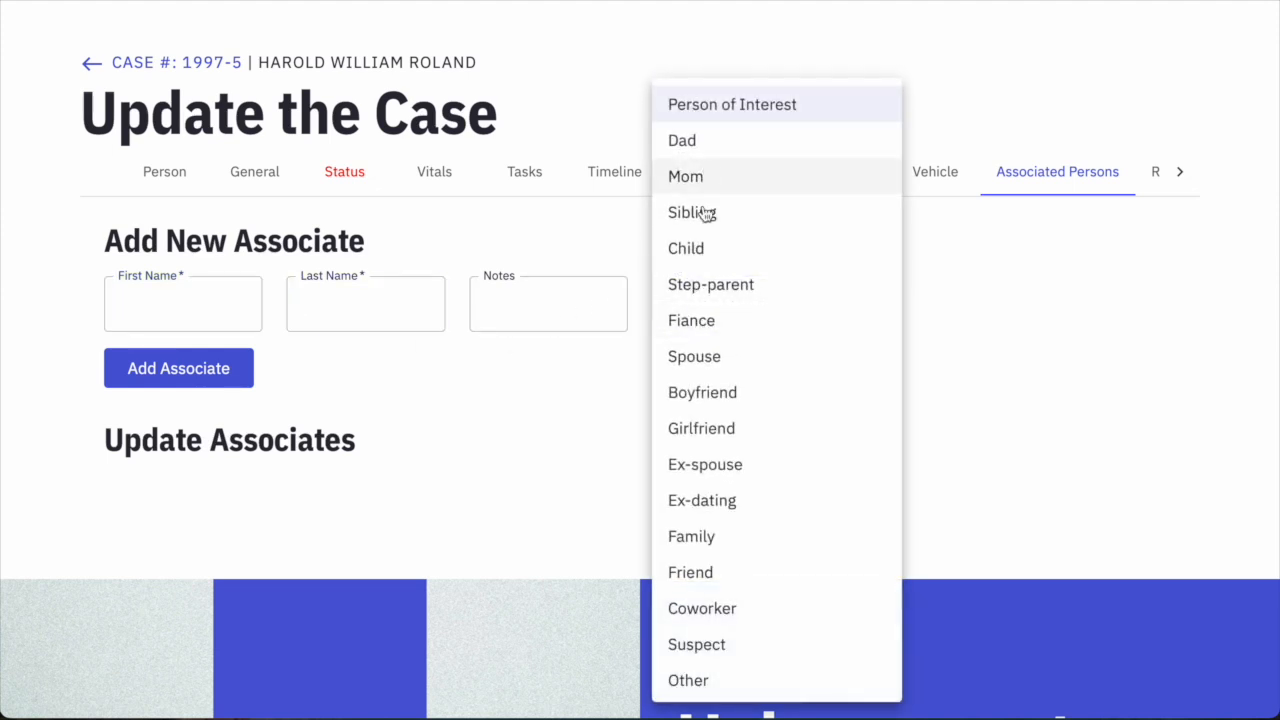
{"action": "left_click", "coordinate": [700, 248]}
Return the role to Person of Interest, leave the form empty, and move to Related Stories.
{"action": "left_click", "coordinate": [543, 305]}
{"action": "left_click", "coordinate": [634, 234]}
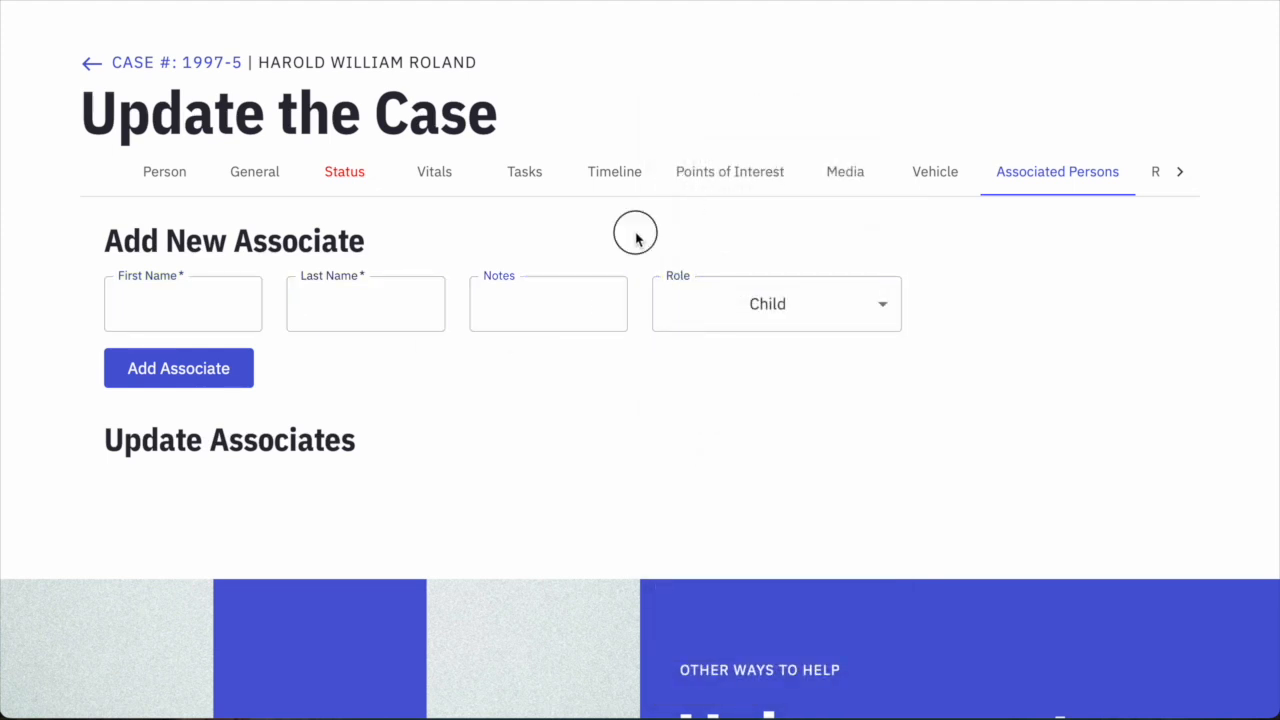
{"action": "left_click", "coordinate": [586, 278]}
{"action": "left_click", "coordinate": [731, 253]}
{"action": "left_click", "coordinate": [709, 323]}
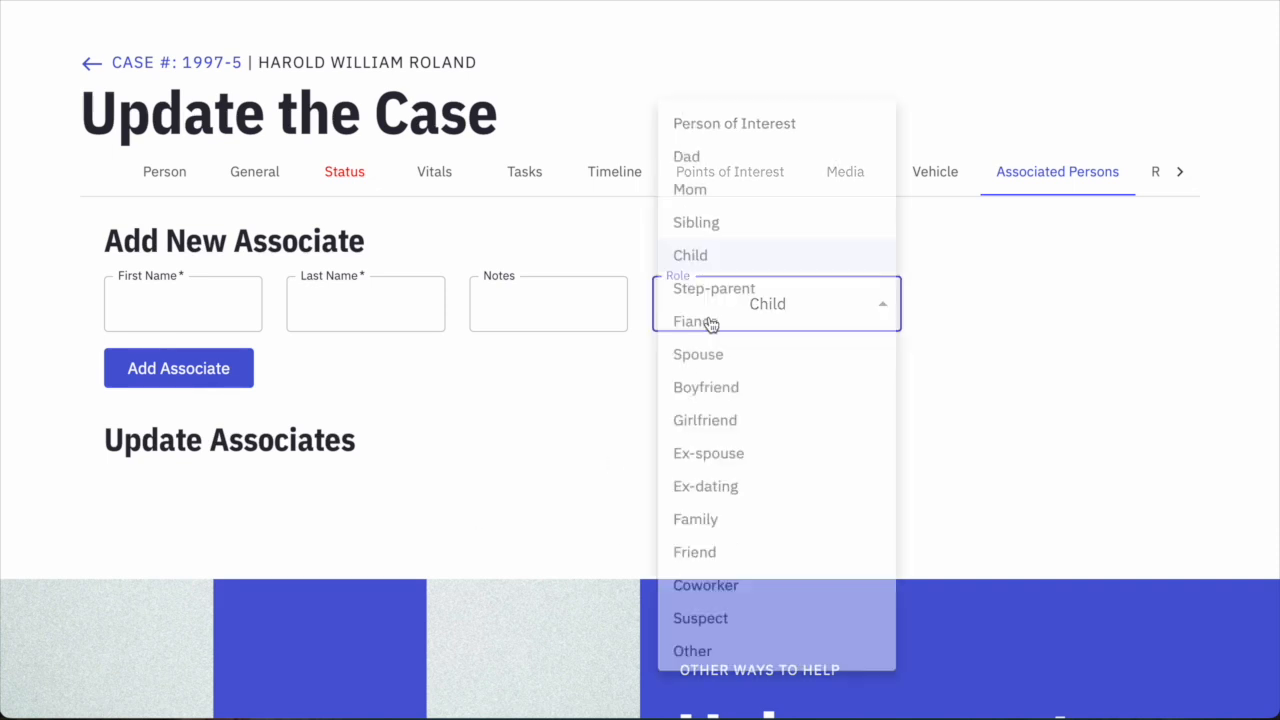
{"action": "left_click", "coordinate": [694, 110]}
{"action": "left_click", "coordinate": [406, 323]}
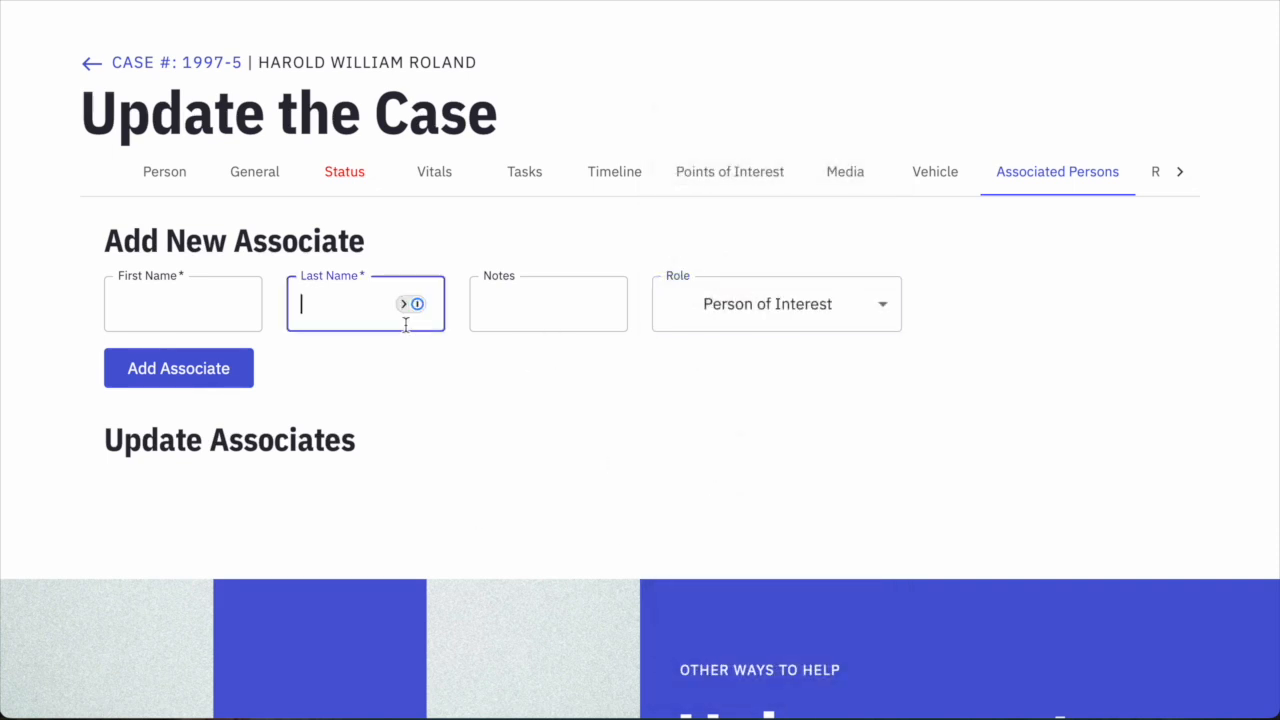
{"action": "left_click", "coordinate": [723, 420]}
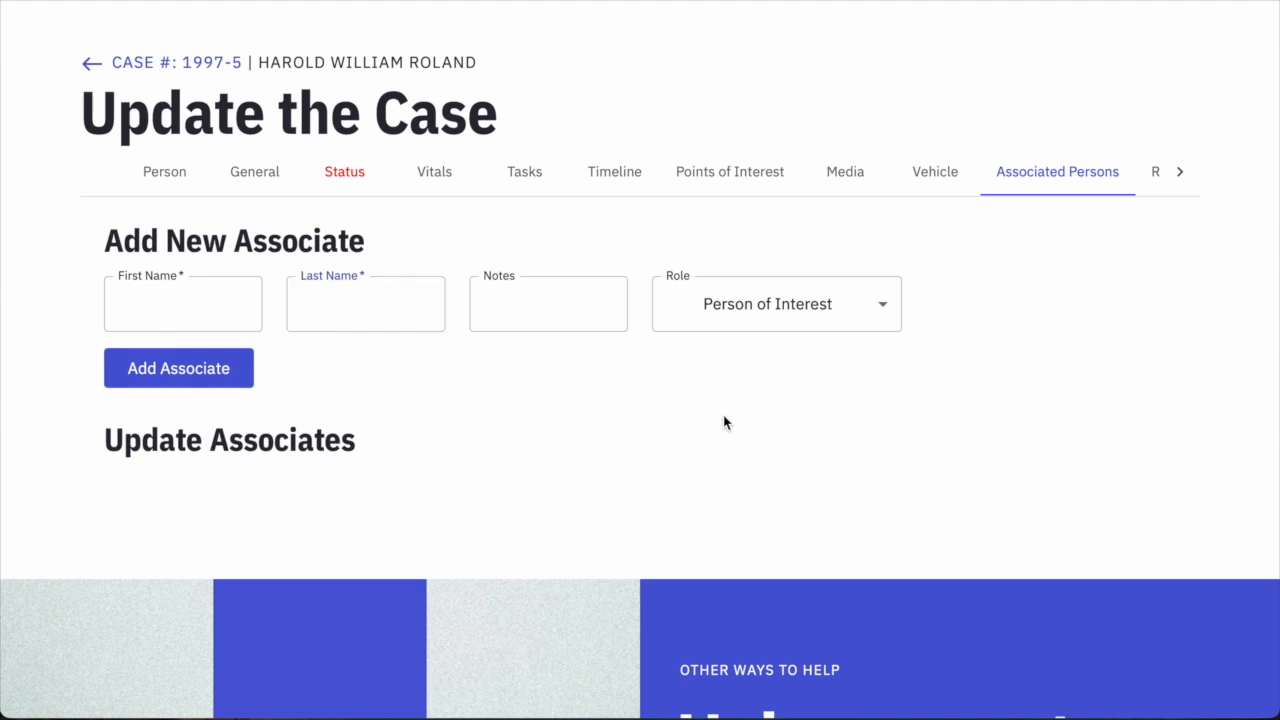
{"action": "left_click", "coordinate": [788, 303]}
{"action": "scroll", "coordinate": [765, 316], "scroll_direction": "up", "scroll_amount": 2}
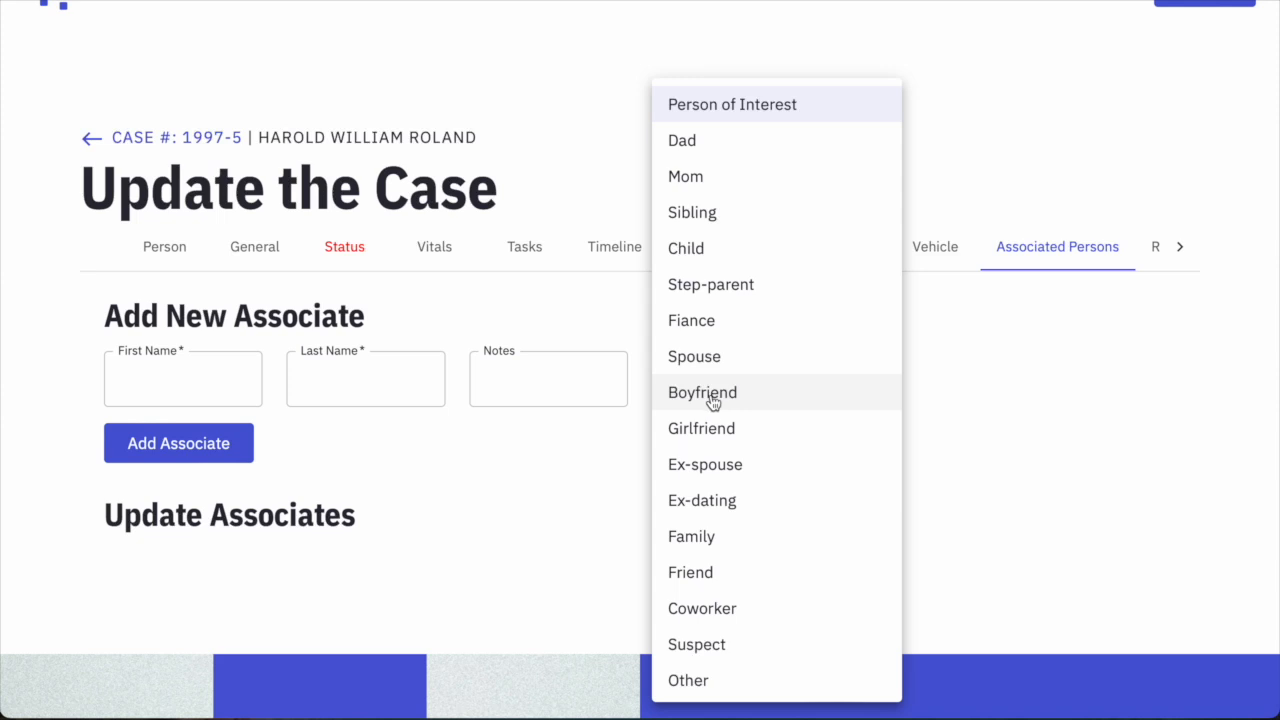
{"action": "left_click", "coordinate": [942, 394]}
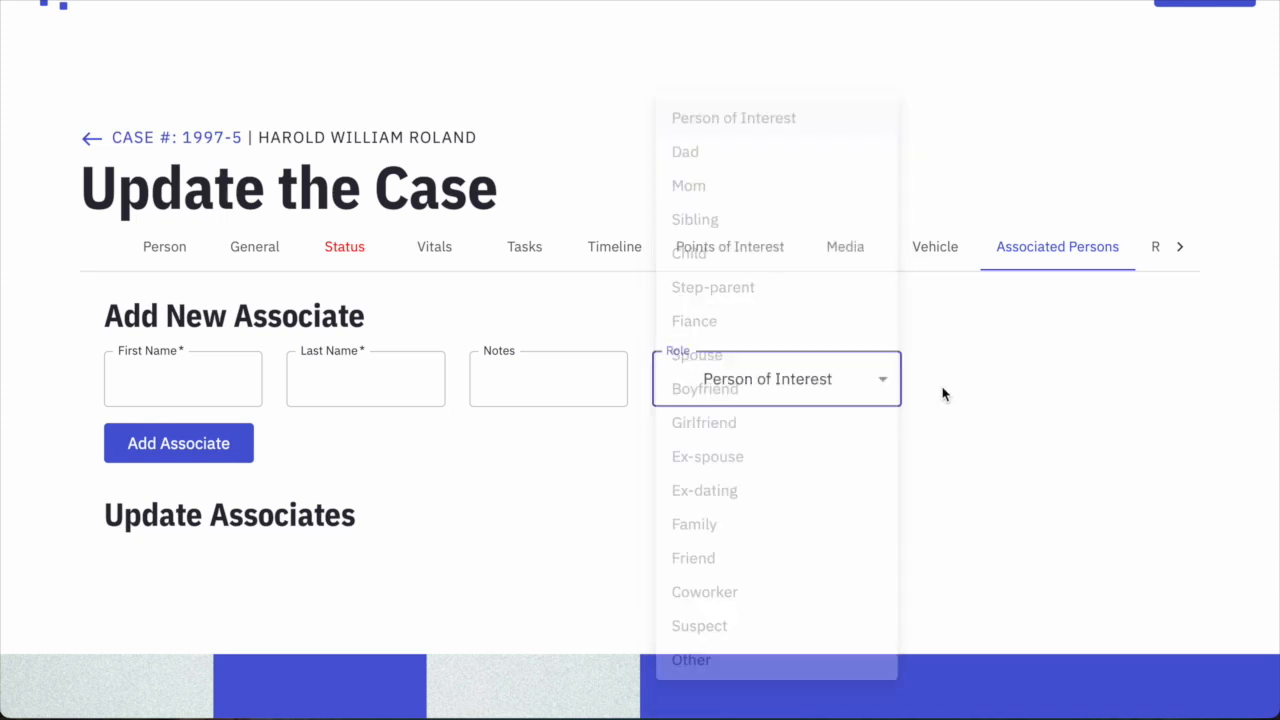
{"action": "left_click", "coordinate": [1179, 248]}
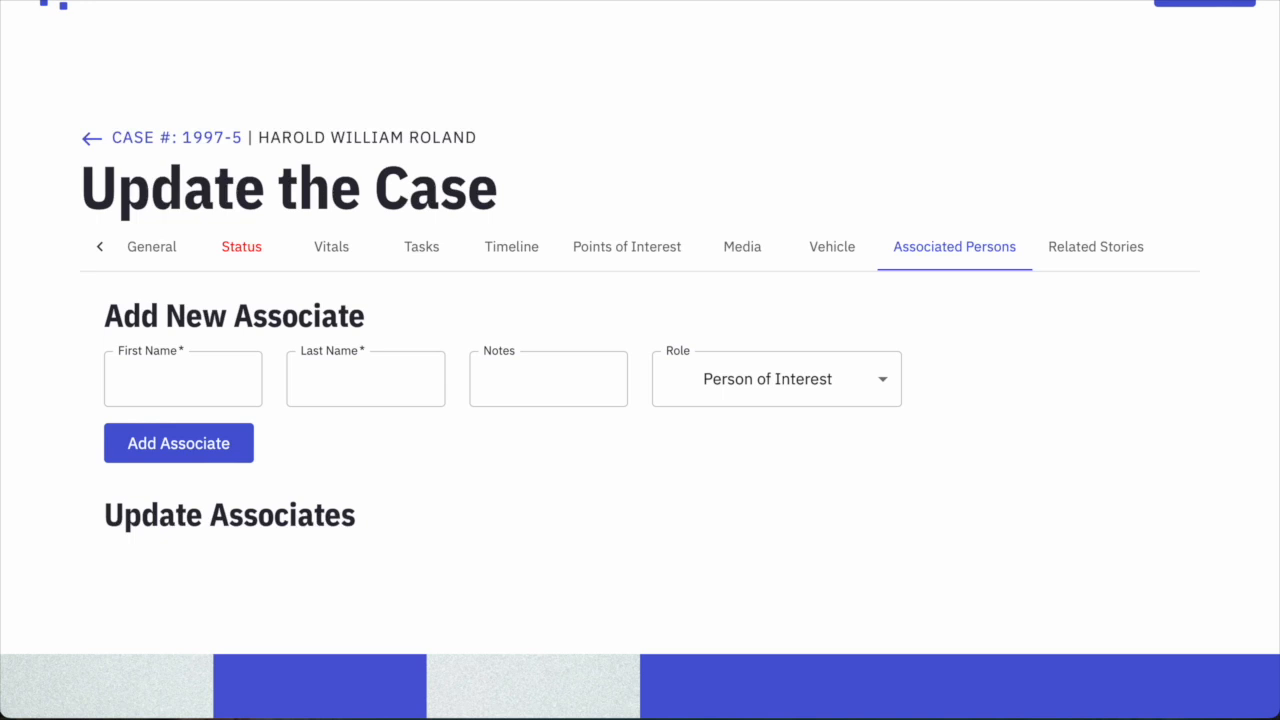
{"action": "left_click", "coordinate": [1077, 256]}
Confirm switching to Related Stories, keep the Website icon, and paste the dps.texas.gov URL.
{"action": "left_click", "coordinate": [823, 346]}
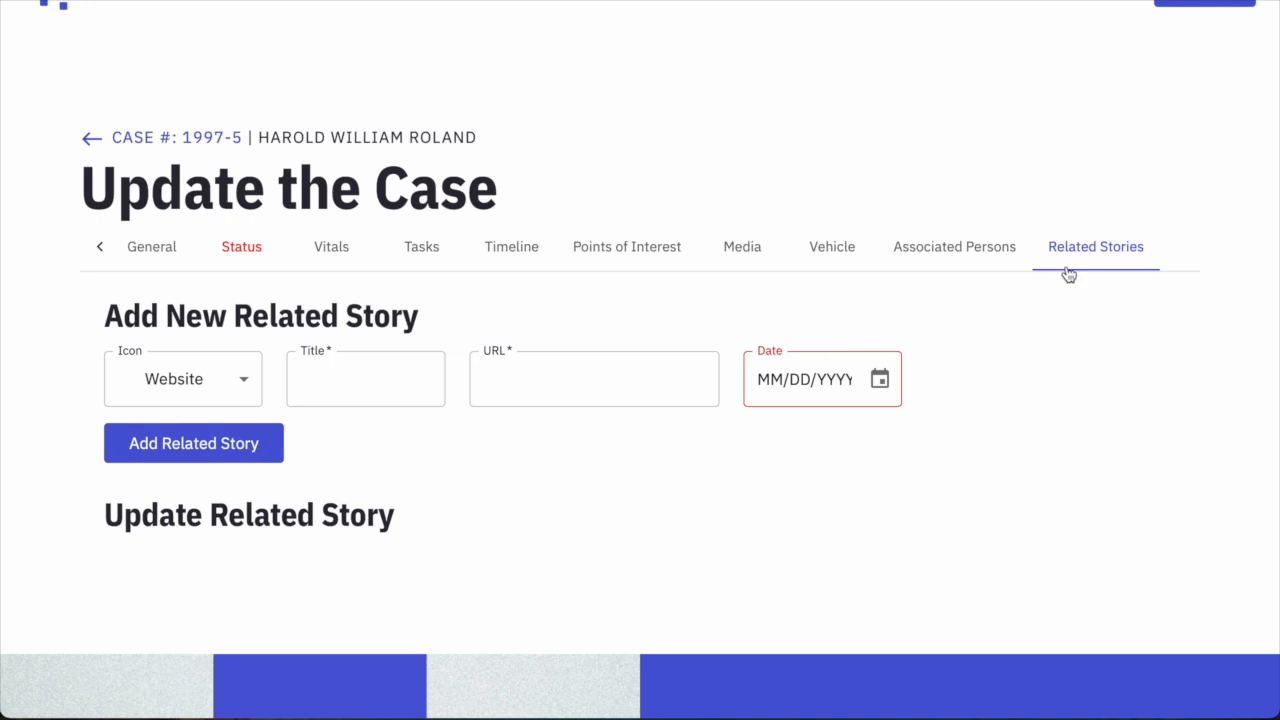
{"action": "left_click", "coordinate": [234, 395]}
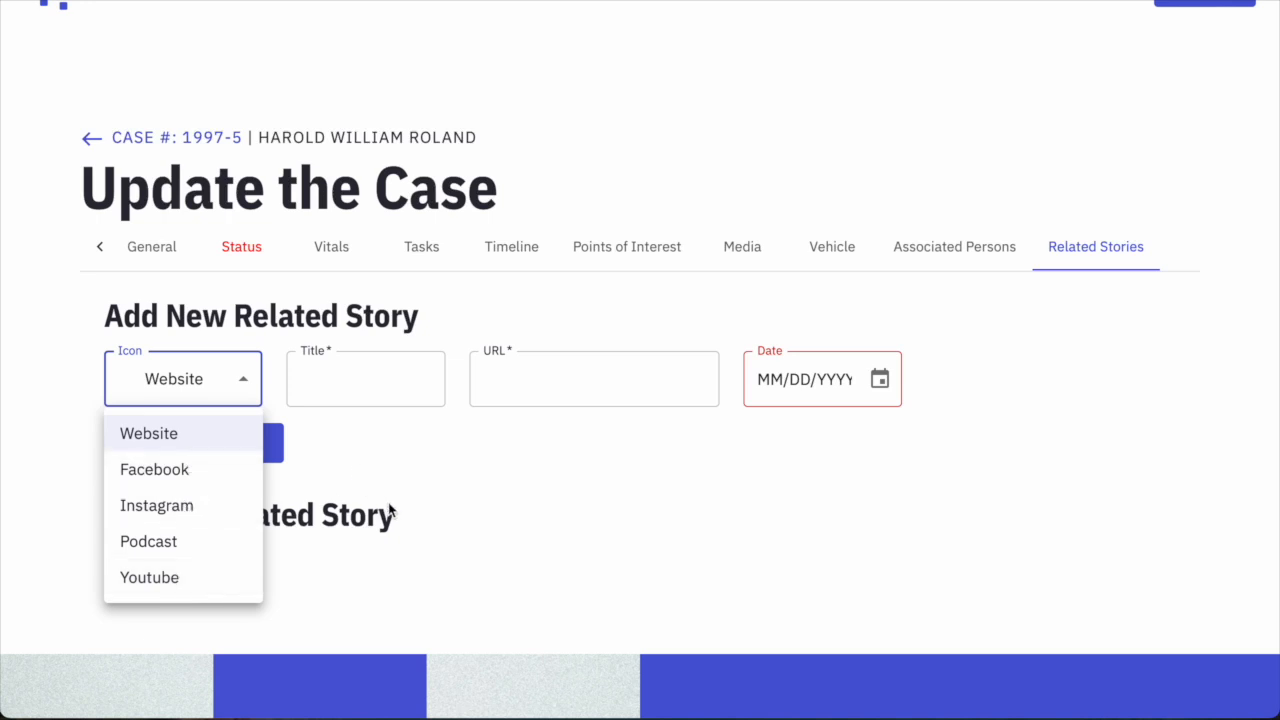
{"action": "left_click", "coordinate": [451, 480]}
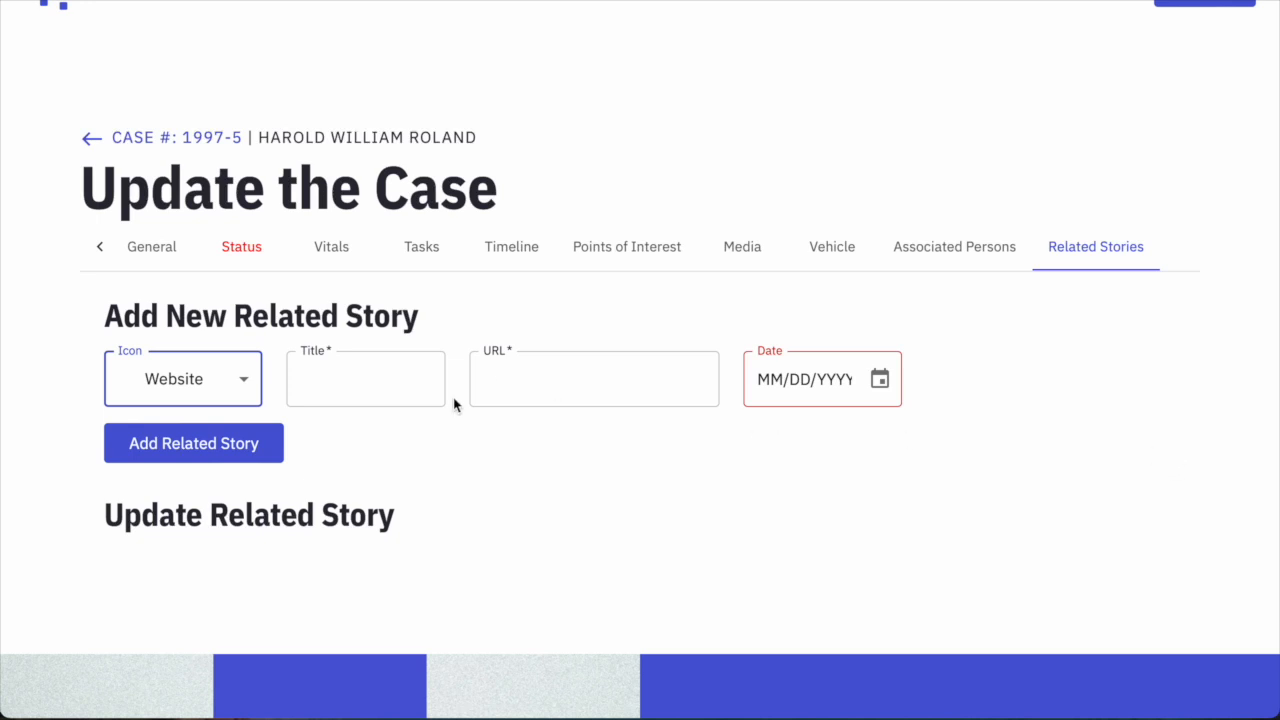
{"action": "left_click", "coordinate": [522, 391]}
{"action": "key", "text": "ctrl+v"}
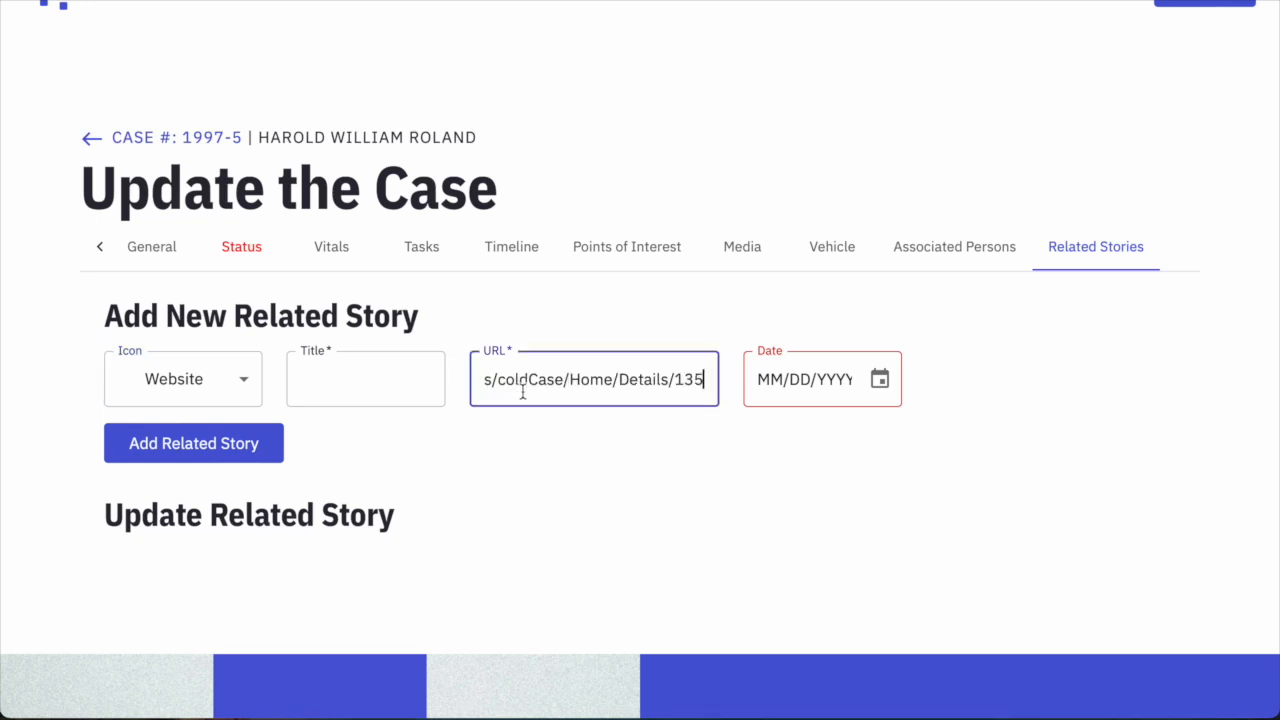
{"action": "left_click_drag", "start_coordinate": [577, 378], "coordinate": [426, 372]}
{"action": "key", "text": "super+Tab"}
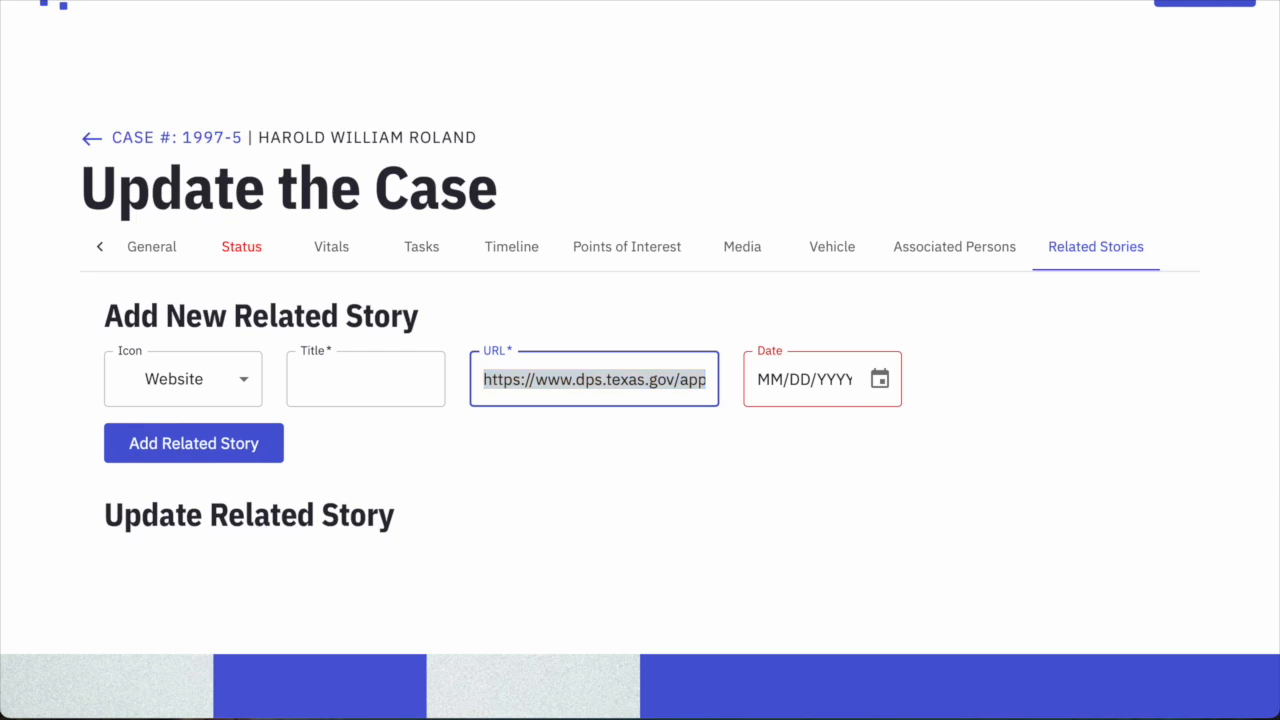
Paste the Texas Rangers cold-case title and add the Website story.
{"action": "left_click", "coordinate": [350, 379]}
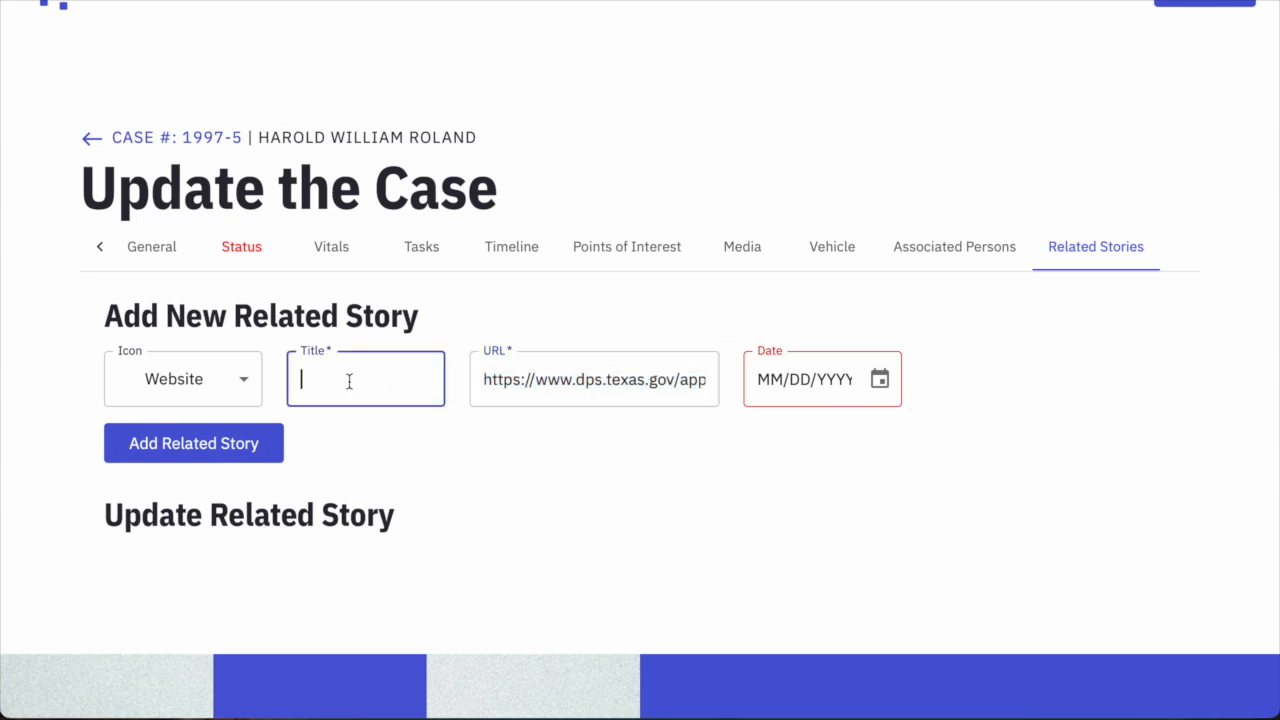
{"action": "type", "text": "Investigation Details"}
{"action": "left_click_drag", "start_coordinate": [430, 386], "coordinate": [200, 374]}
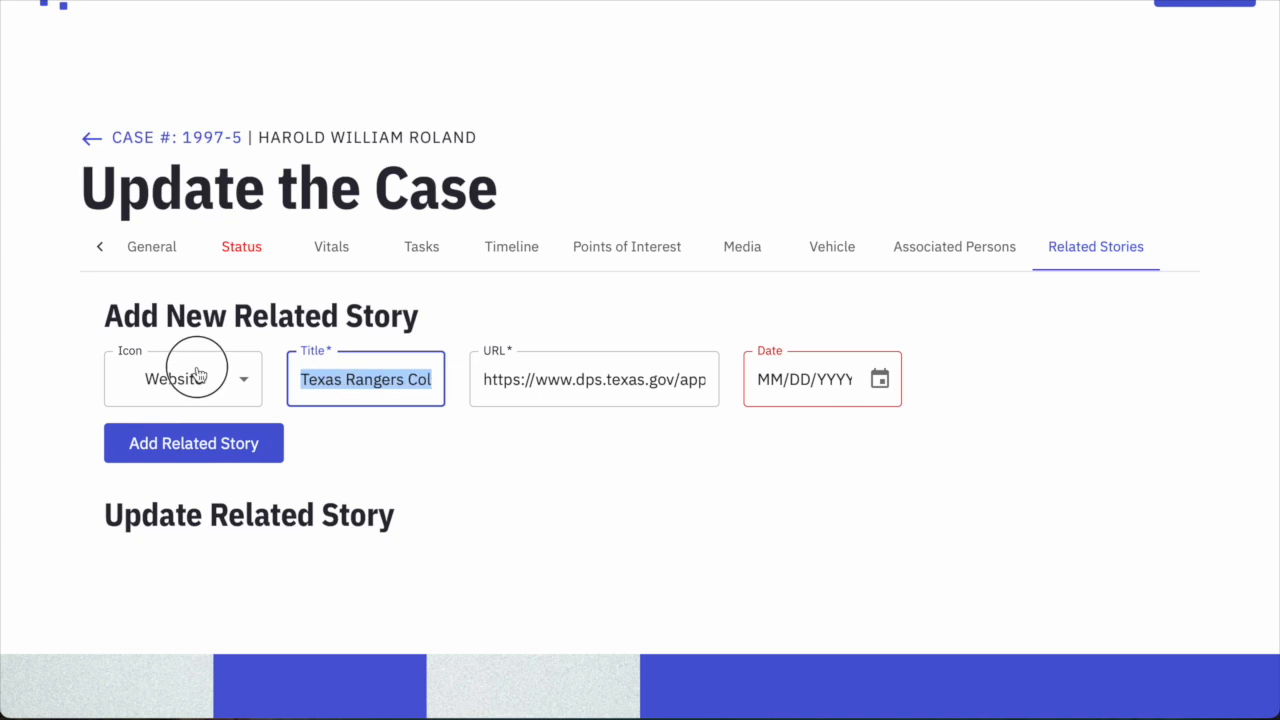
{"action": "left_click", "coordinate": [229, 372]}
{"action": "left_click", "coordinate": [341, 381]}
{"action": "left_click_drag", "start_coordinate": [318, 381], "coordinate": [457, 377]}
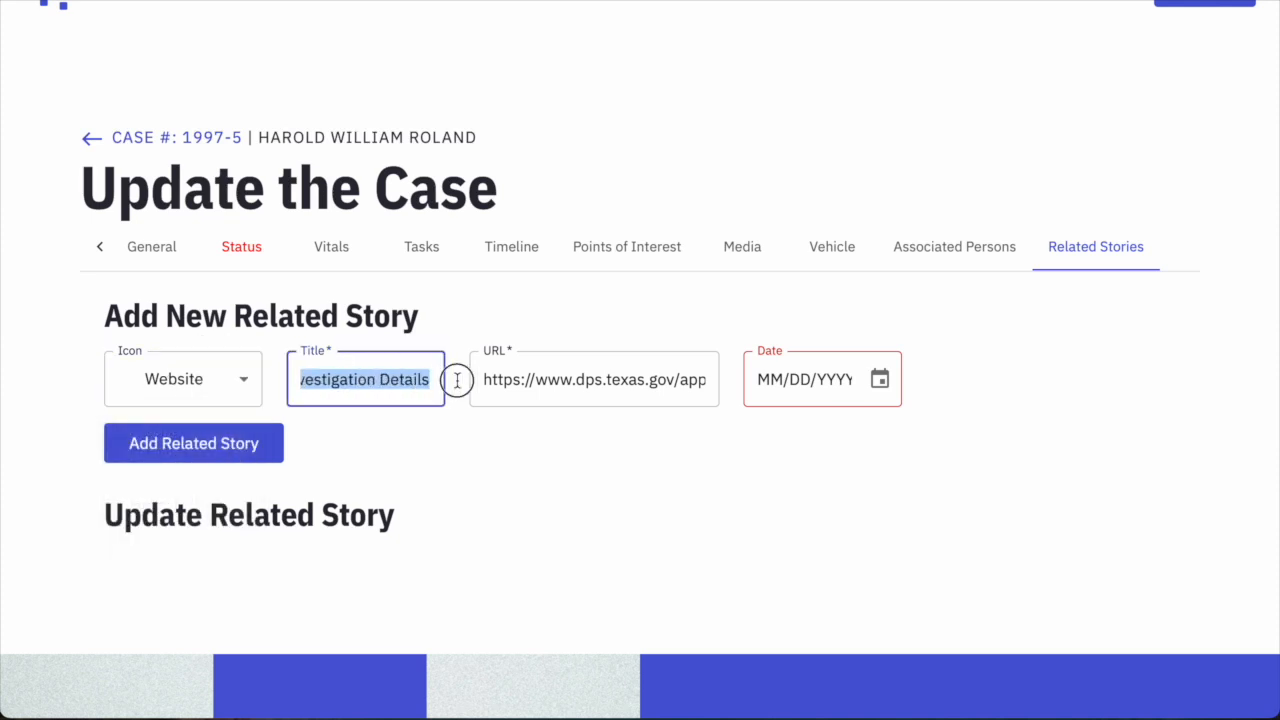
{"action": "left_click", "coordinate": [185, 398]}
{"action": "left_click", "coordinate": [192, 390]}
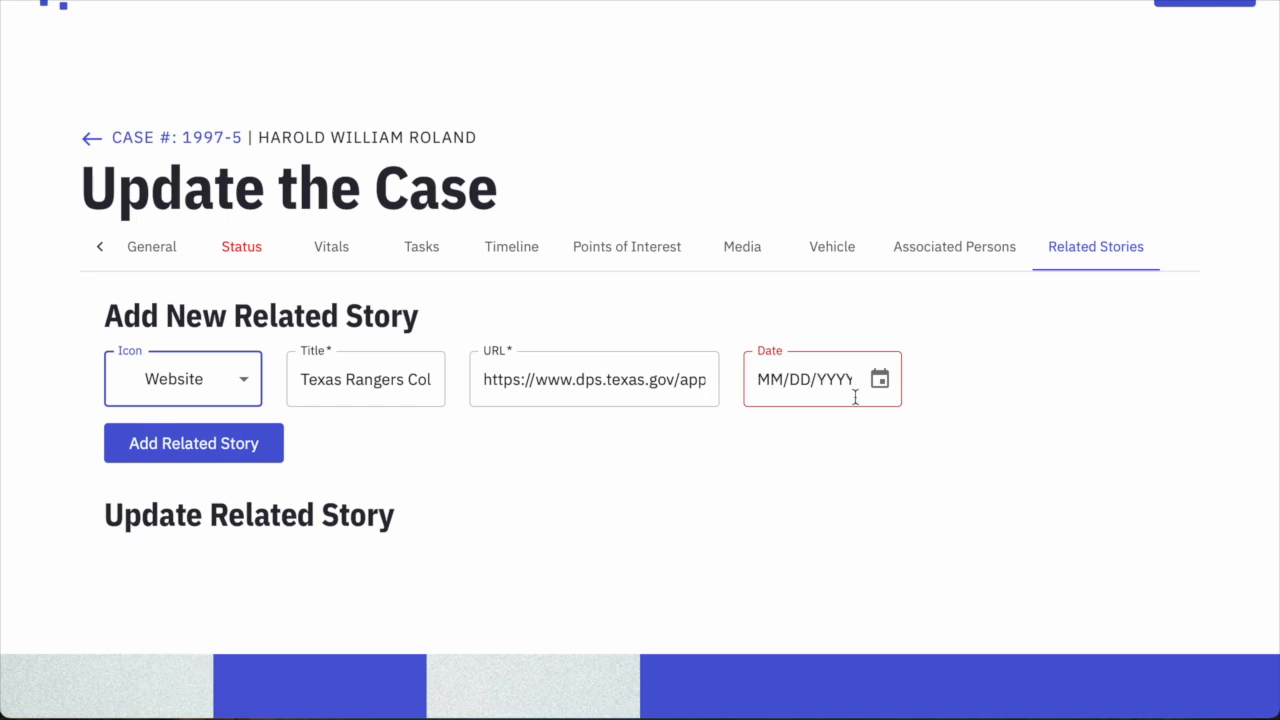
{"action": "left_click", "coordinate": [253, 445]}
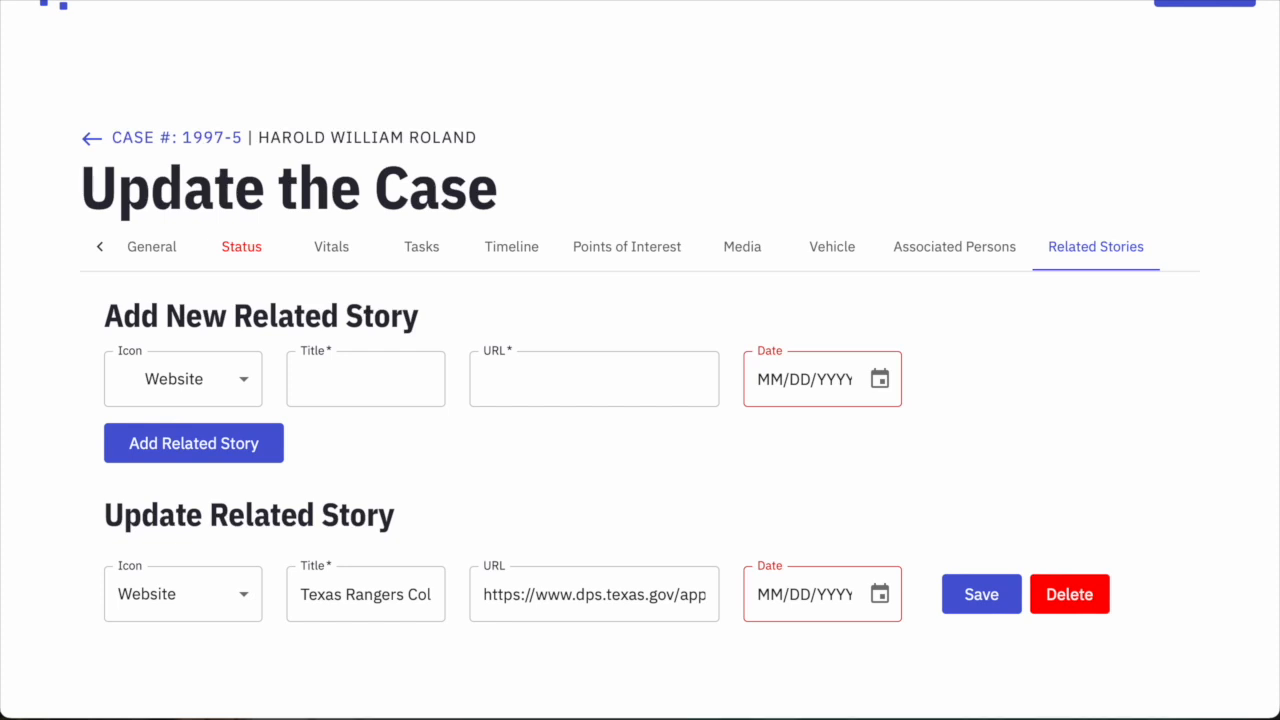
Add a Youtube story with the 'VANISHED' video link and title, dated 01/12/2020.
{"action": "left_click", "coordinate": [196, 380]}
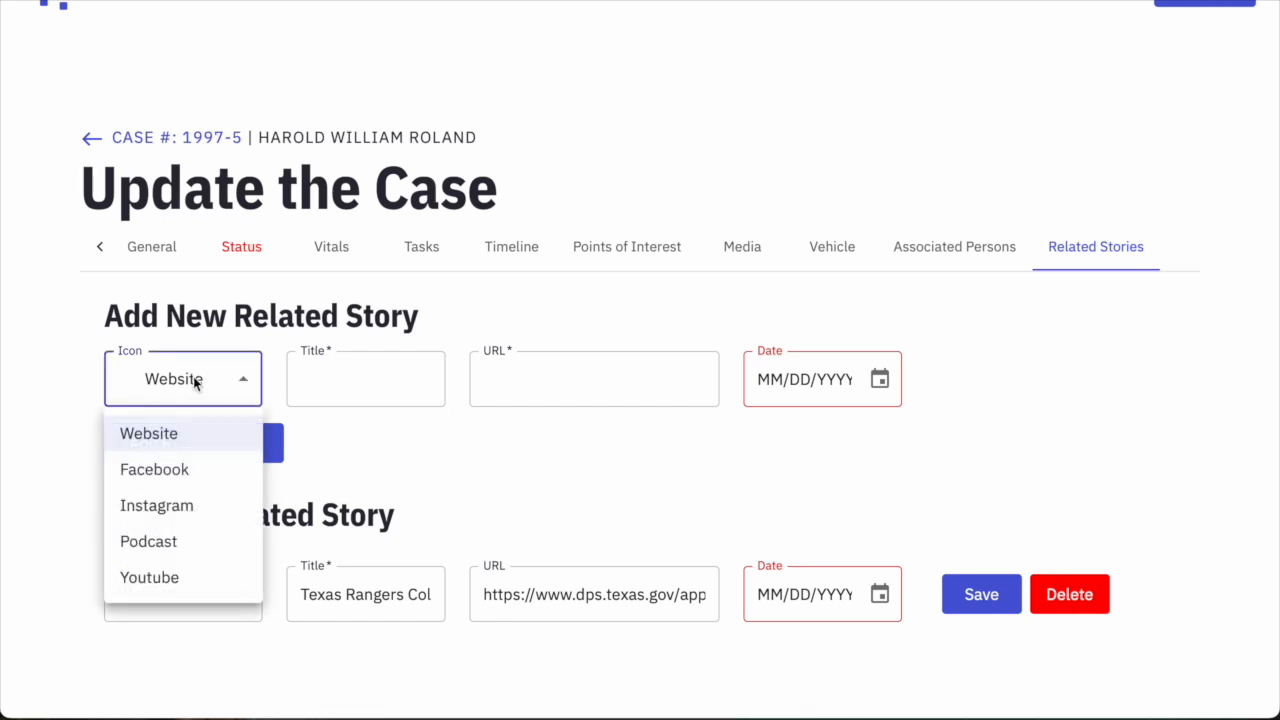
{"action": "left_click", "coordinate": [177, 580]}
{"action": "left_click", "coordinate": [510, 384]}
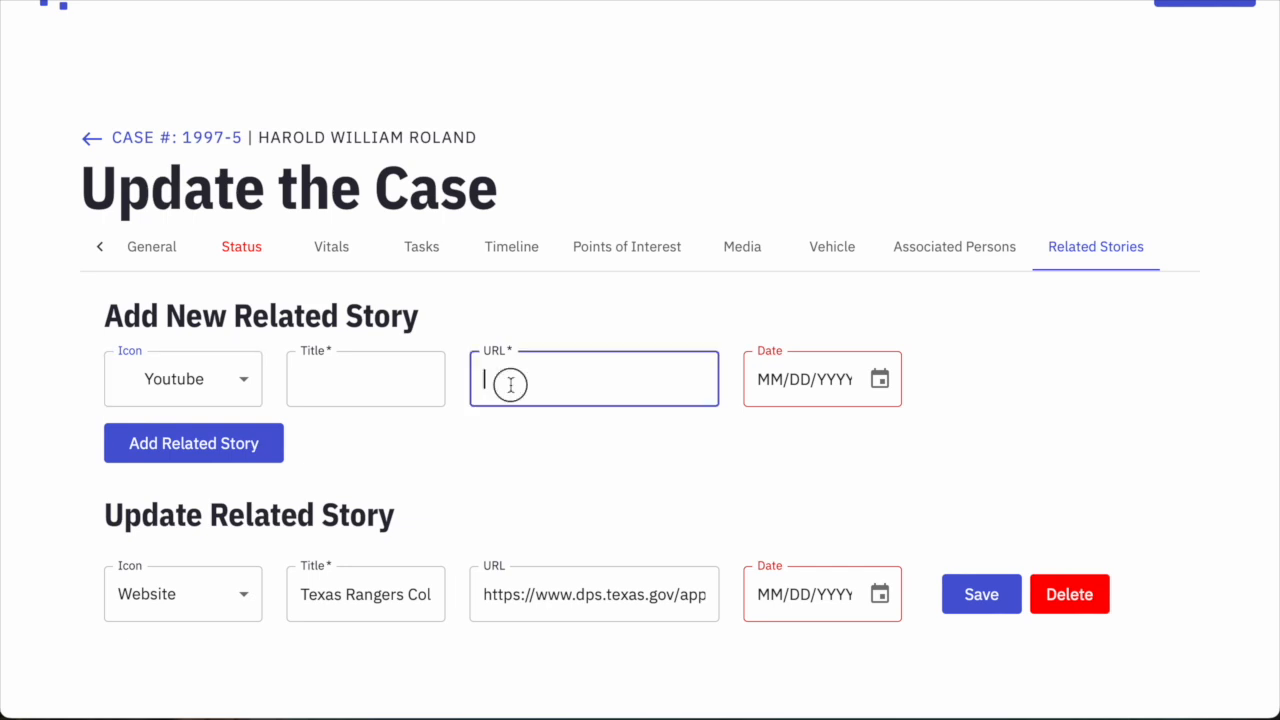
{"action": "key", "text": "ctrl+v"}
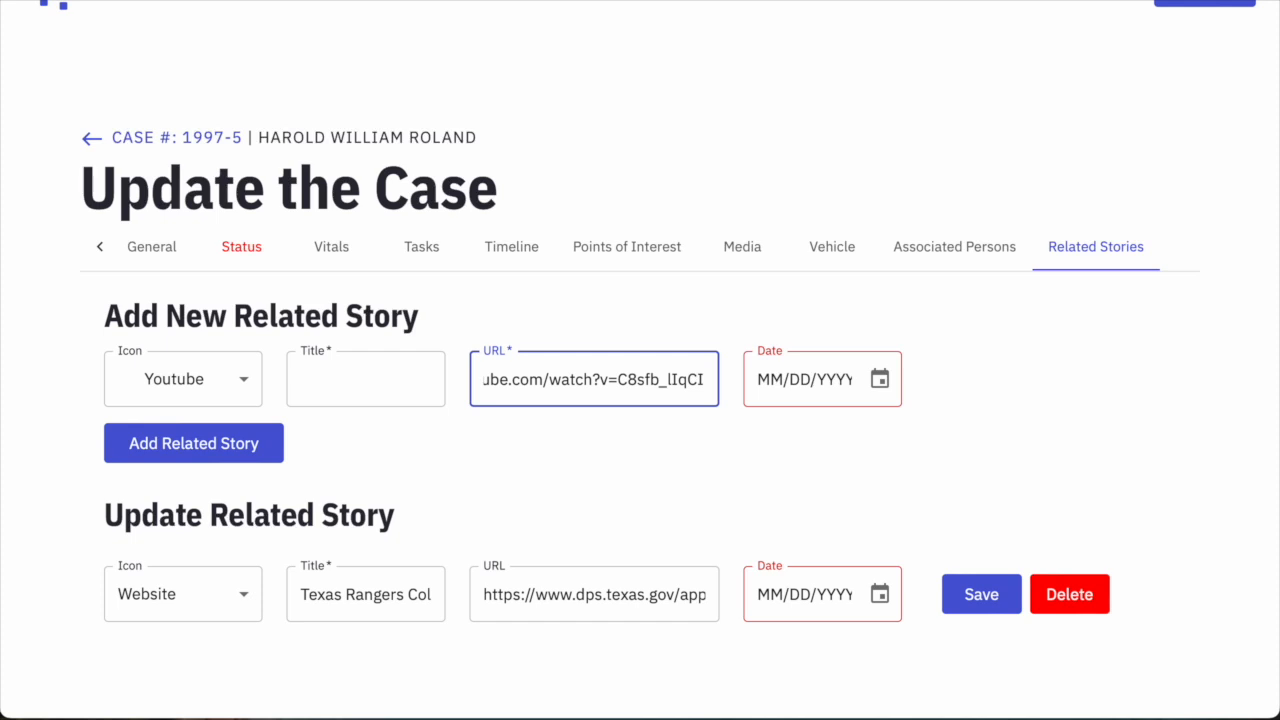
{"action": "left_click", "coordinate": [343, 390]}
{"action": "key", "text": "ctrl+v"}
{"action": "left_click_drag", "start_coordinate": [433, 380], "coordinate": [466, 378]}
{"action": "type", "text": "Roland"}
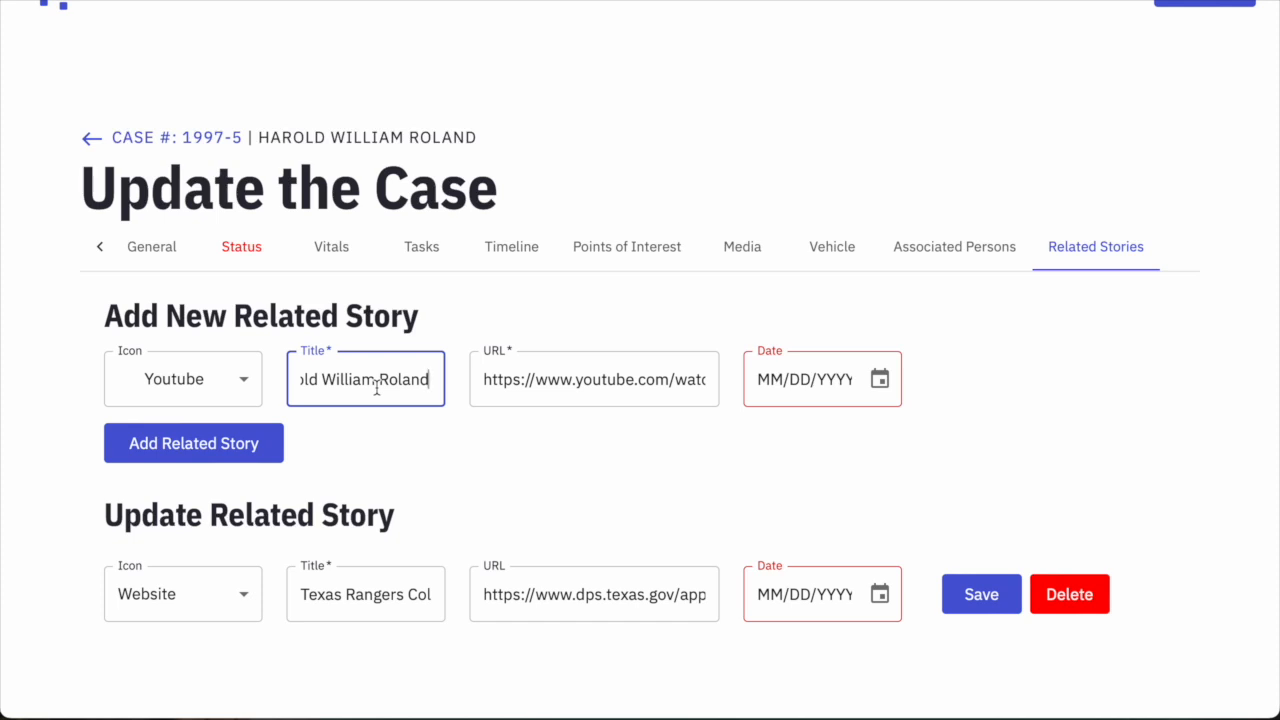
{"action": "left_click", "coordinate": [759, 388]}
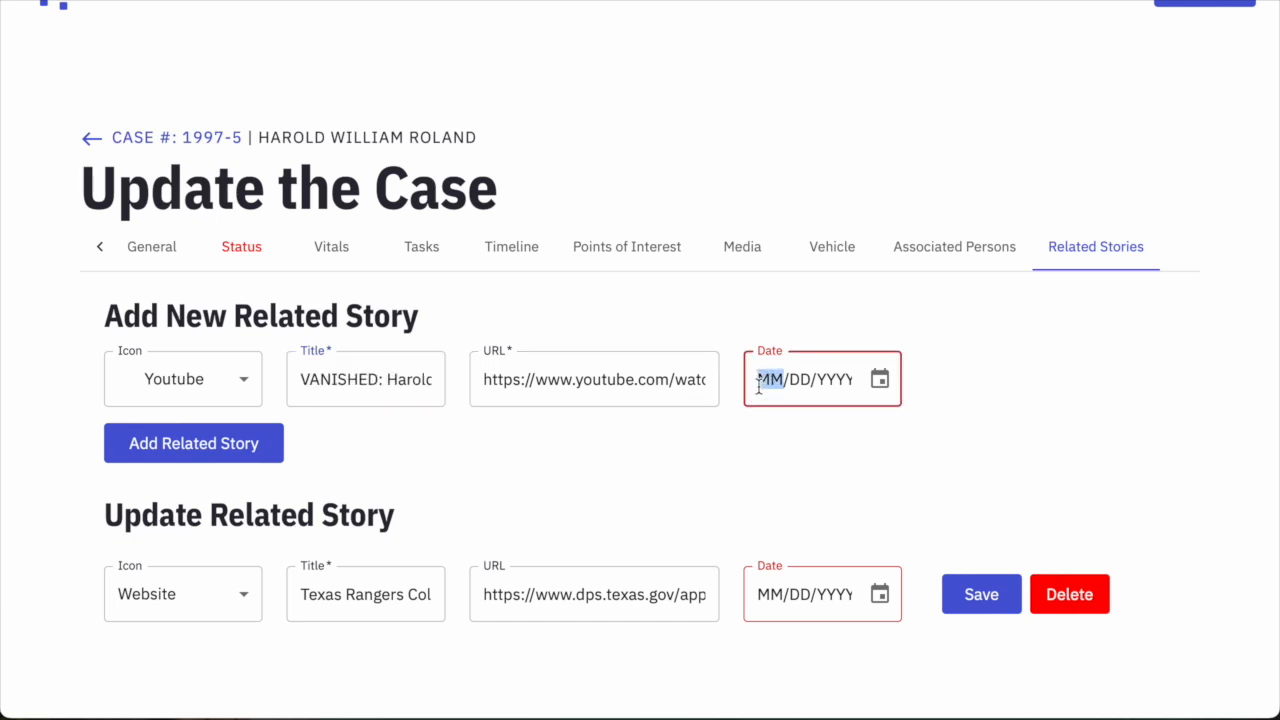
{"action": "type", "text": "01/"}
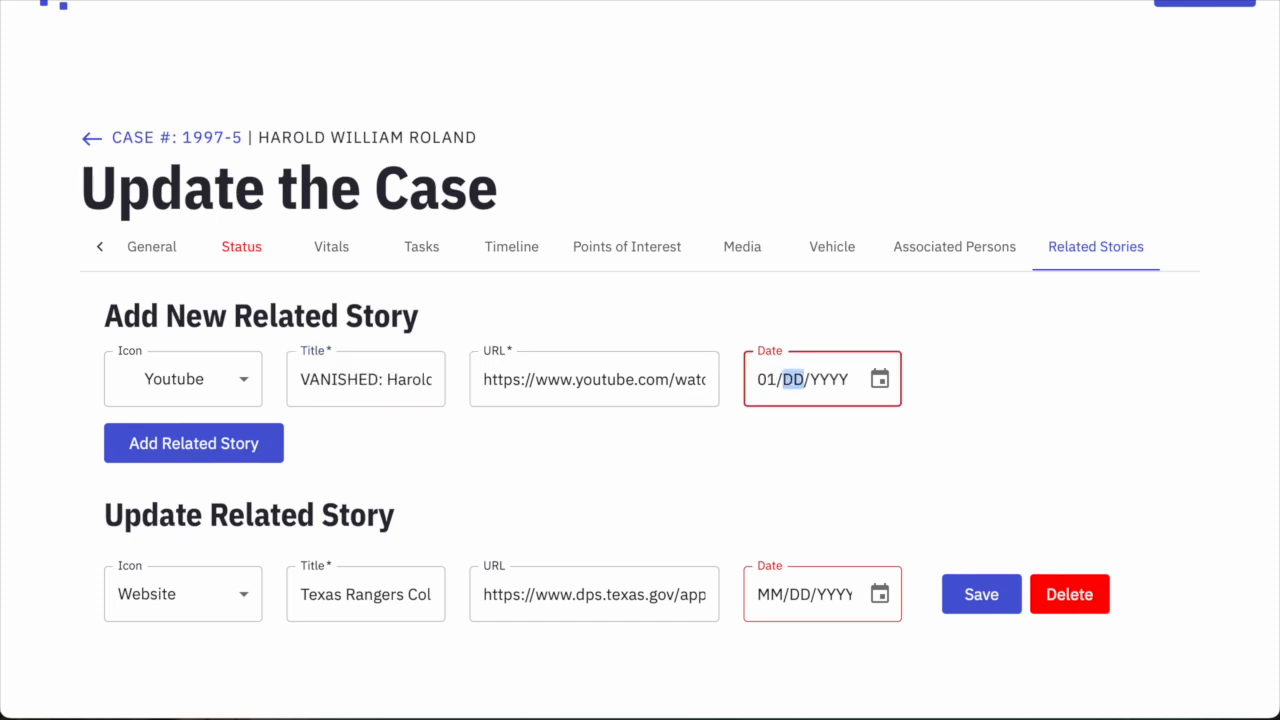
{"action": "type", "text": "12/0020"}
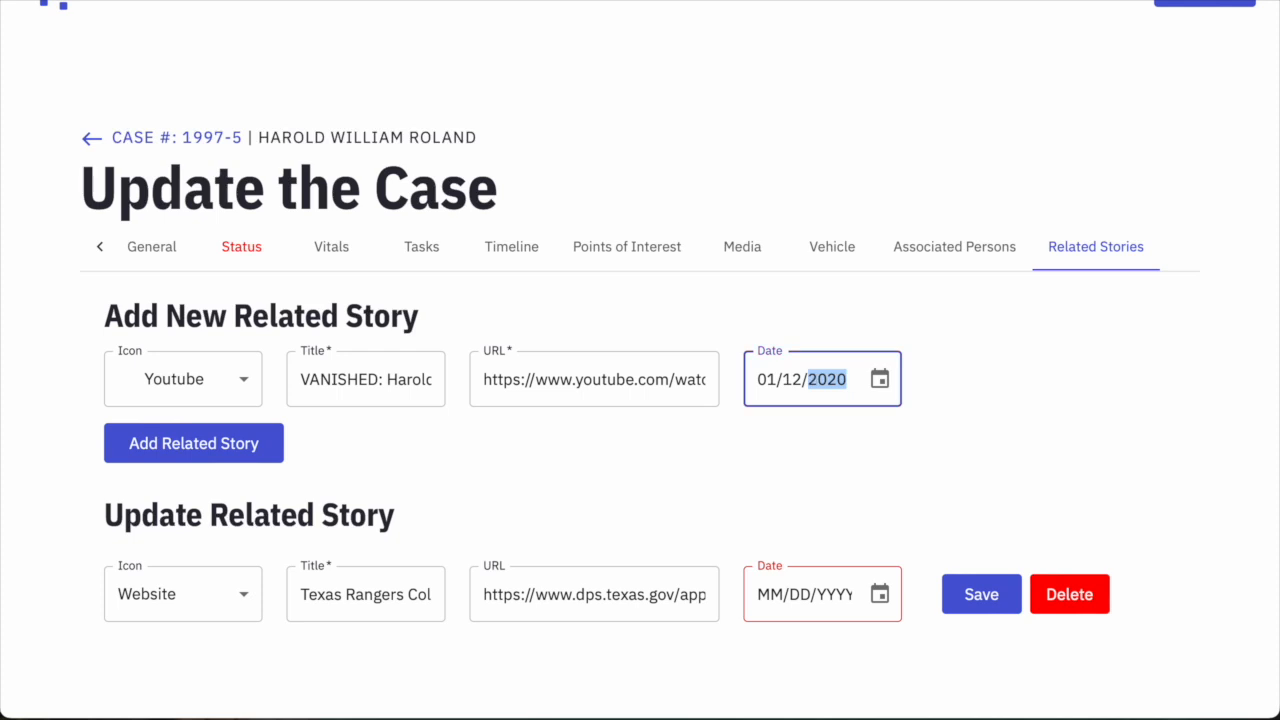
{"action": "left_click", "coordinate": [857, 430]}
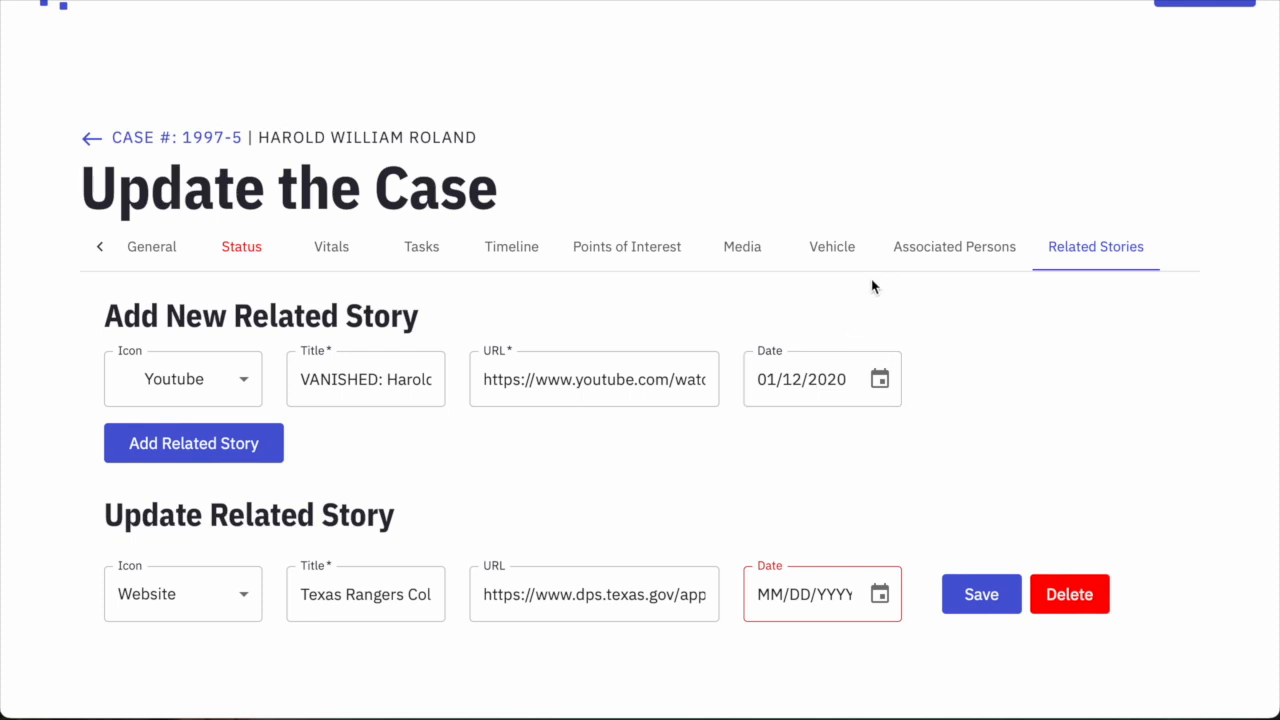
{"action": "left_click", "coordinate": [228, 450]}
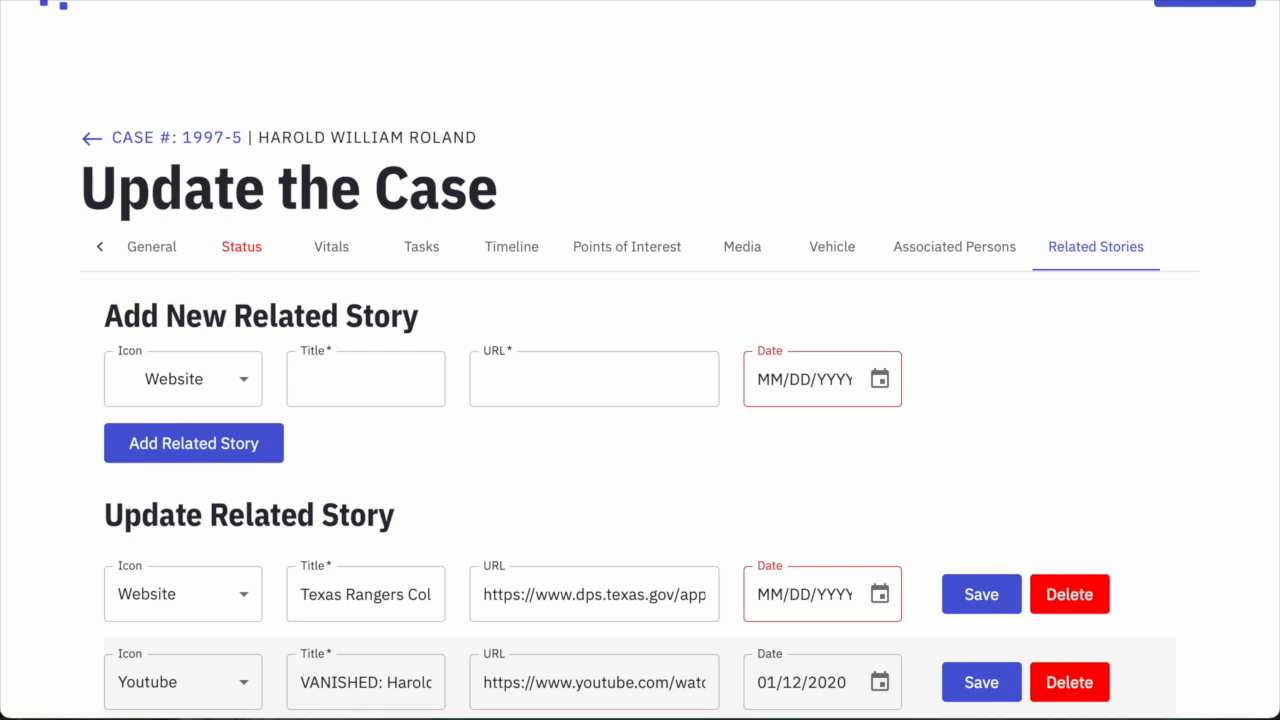
Add a related story titled 'Charley Project' with the pasted Charley Project case-page URL.
{"action": "left_click", "coordinate": [531, 383]}
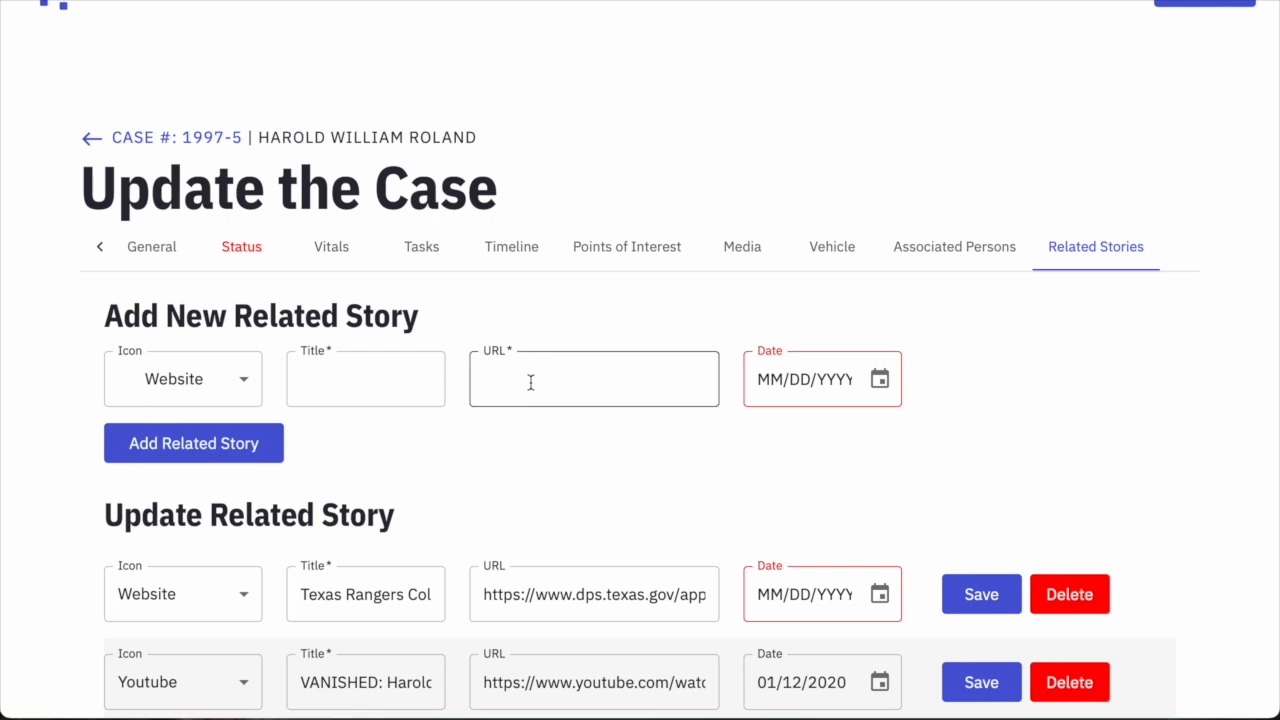
{"action": "key", "text": "ctrl+v"}
{"action": "left_click", "coordinate": [431, 391]}
{"action": "type", "text": "Charley Project"}
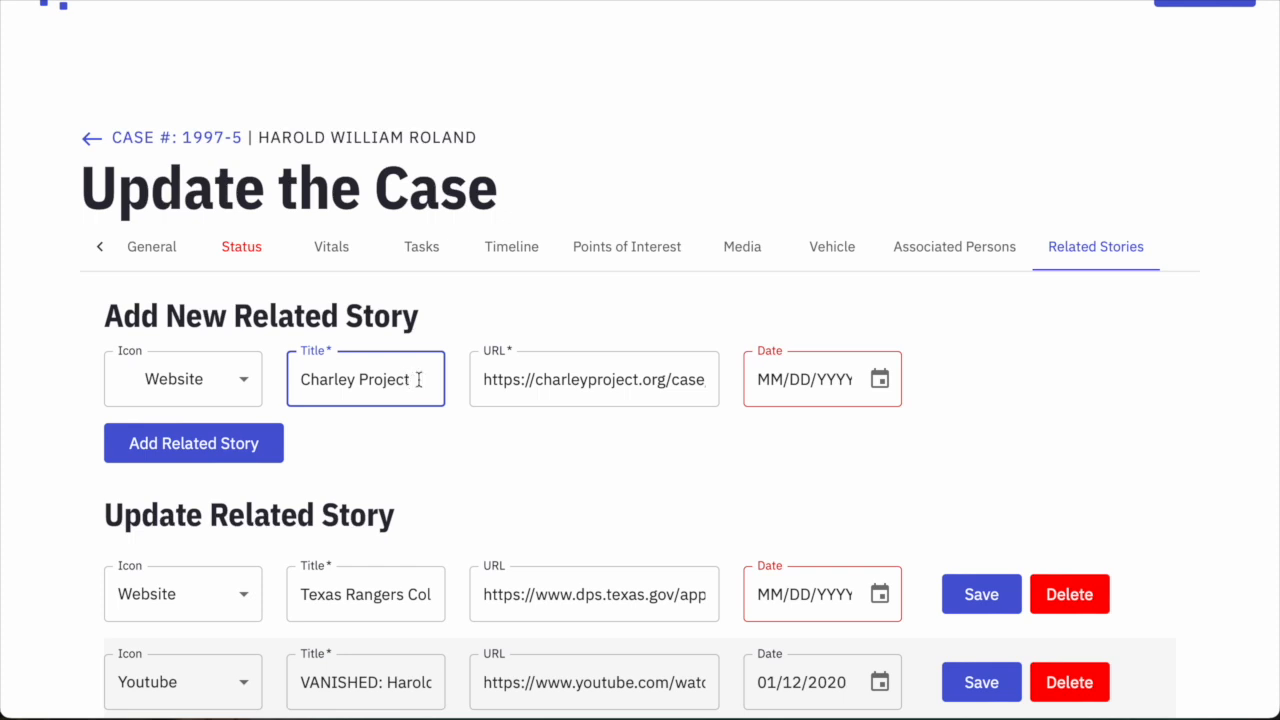
{"action": "left_click", "coordinate": [384, 385]}
{"action": "left_click", "coordinate": [520, 378]}
{"action": "scroll", "coordinate": [520, 376], "scroll_direction": "down", "scroll_amount": 1}
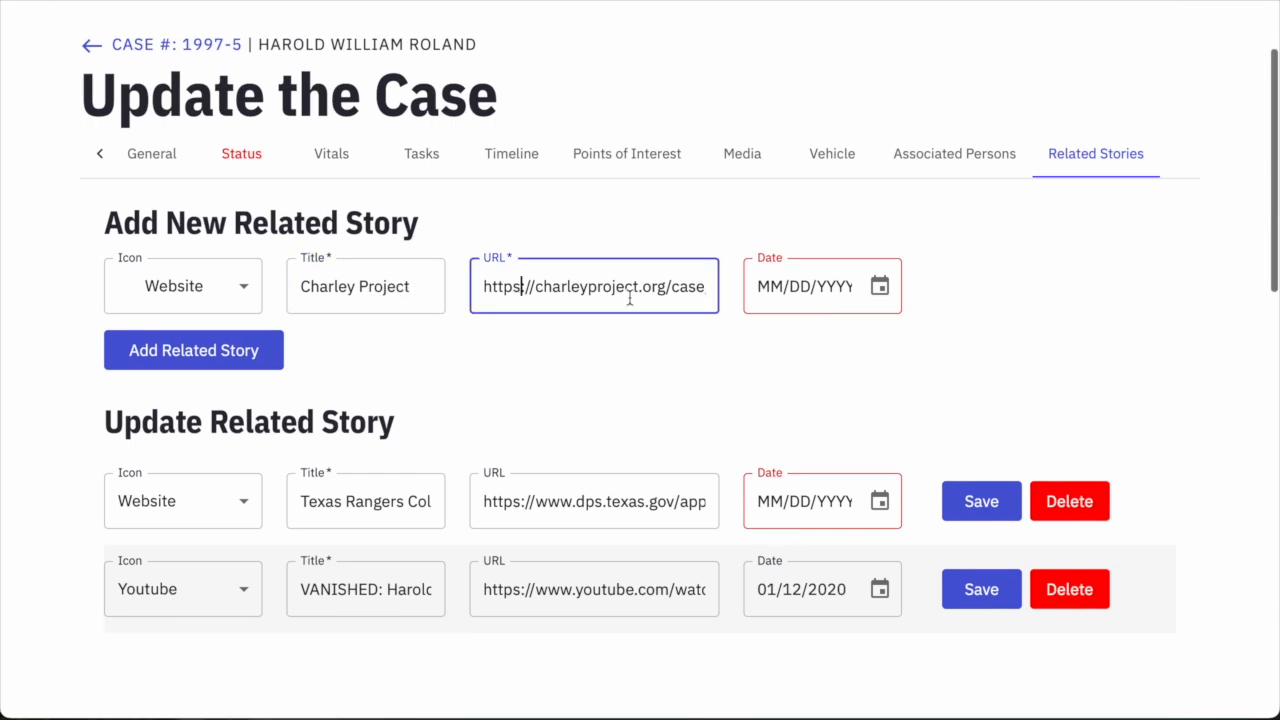
{"action": "left_click", "coordinate": [217, 352]}
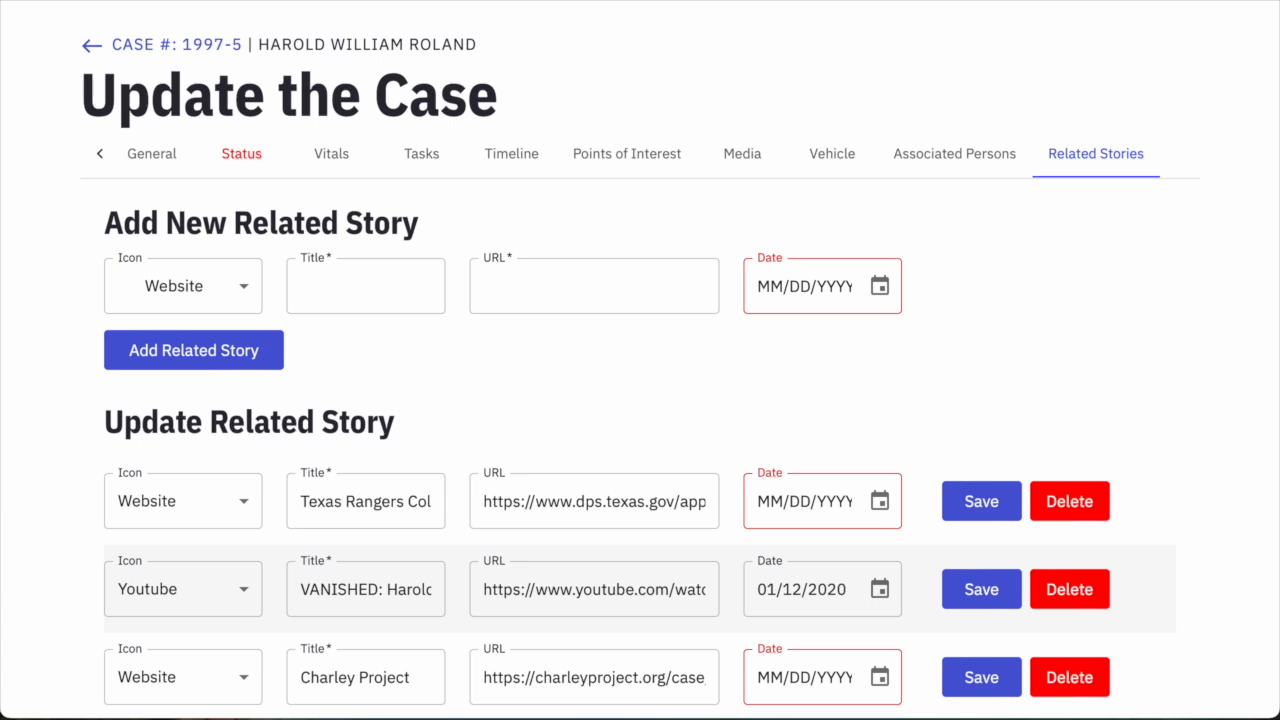
Add the ketk.com VANISHED article as a Website story dated 03/08/2020.
{"action": "left_click", "coordinate": [250, 289]}
{"action": "left_click", "coordinate": [180, 350]}
{"action": "left_click", "coordinate": [491, 289]}
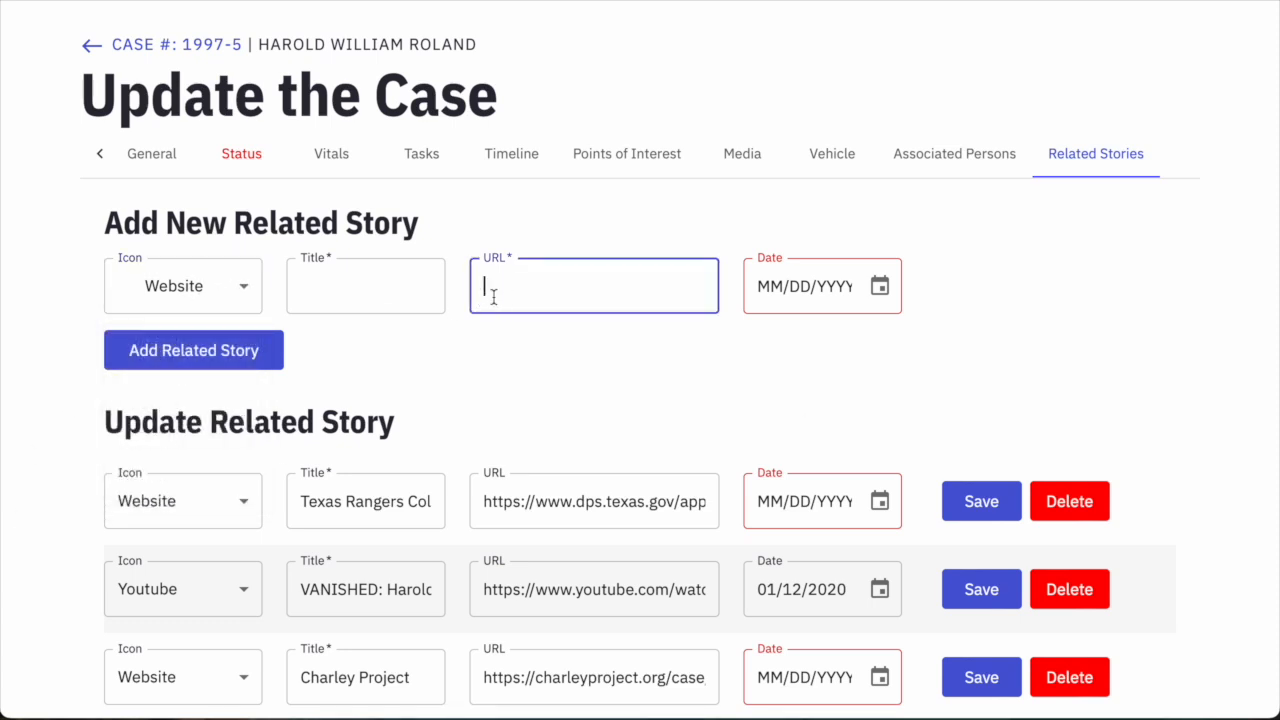
{"action": "key", "text": "ctrl+v"}
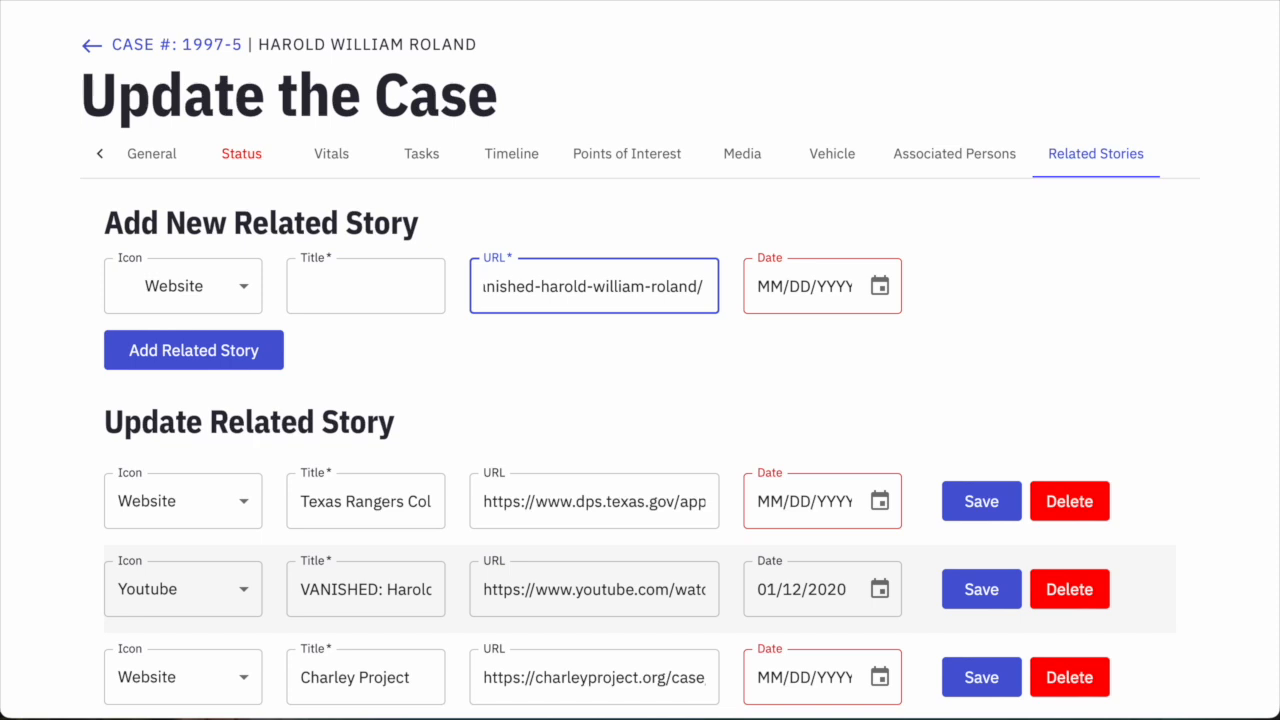
{"action": "left_click", "coordinate": [334, 291]}
{"action": "key", "text": "ctrl+v"}
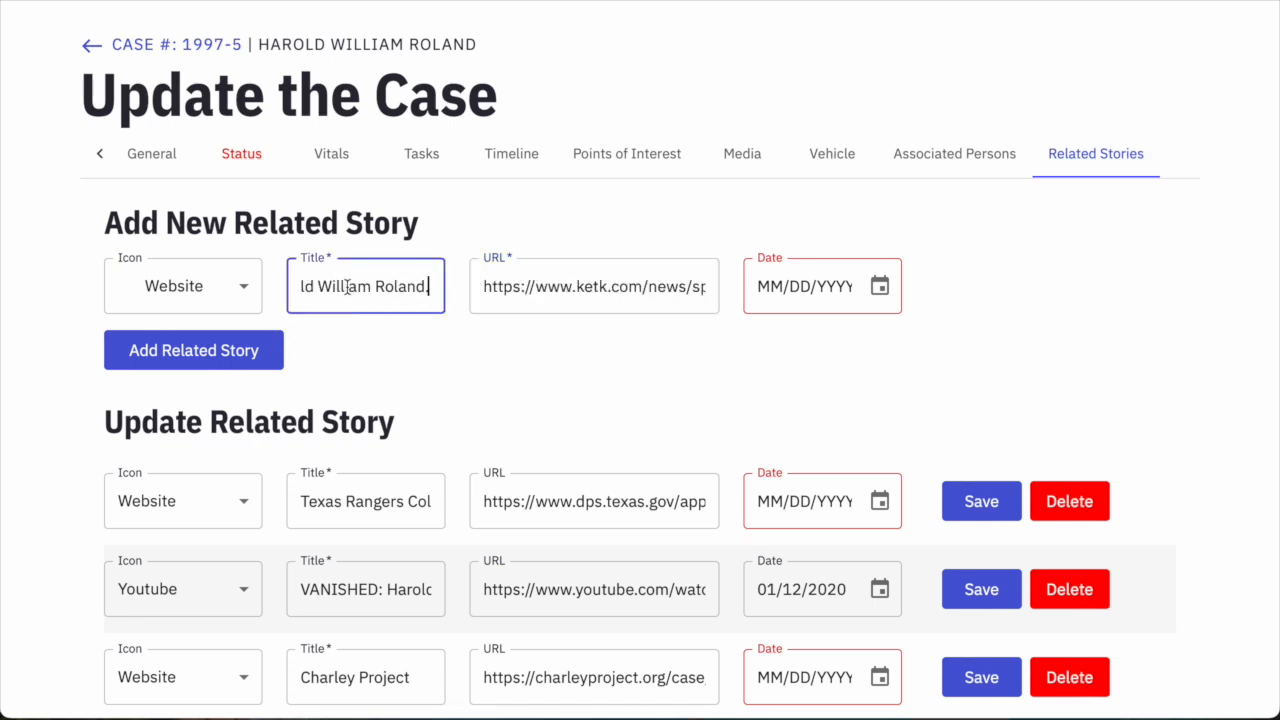
{"action": "left_click", "coordinate": [766, 287]}
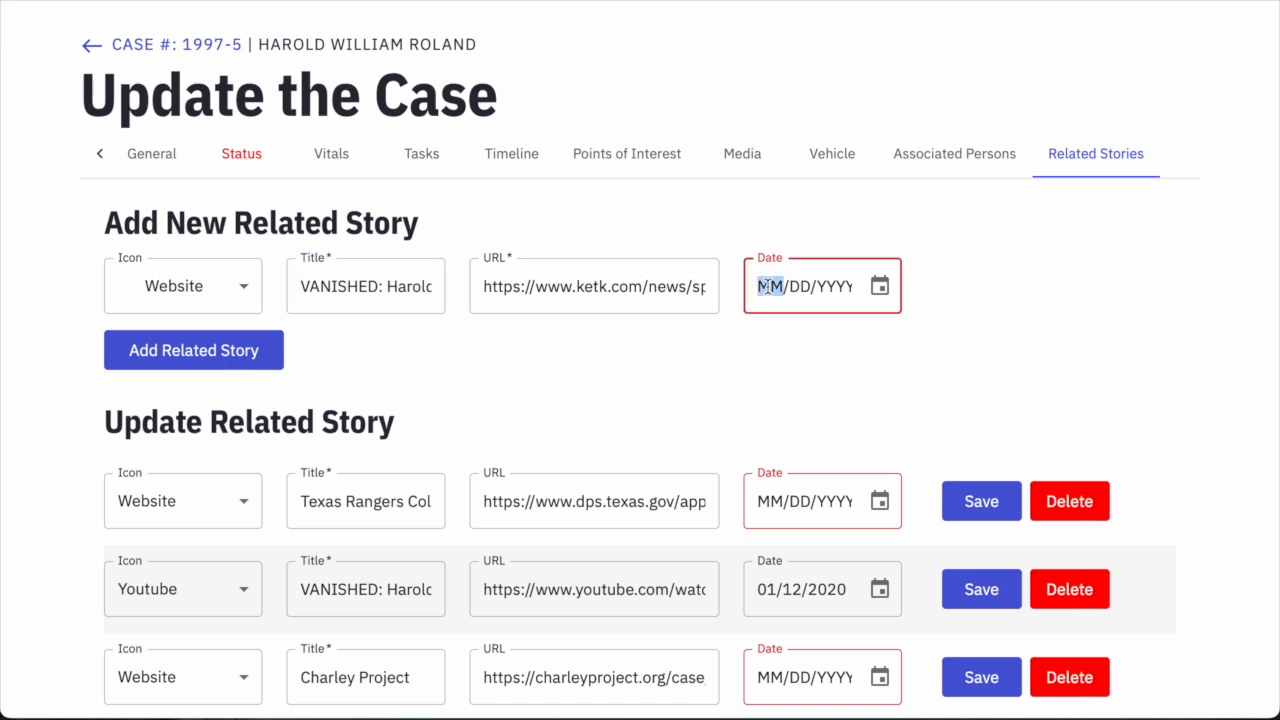
{"action": "type", "text": "03/08/0020"}
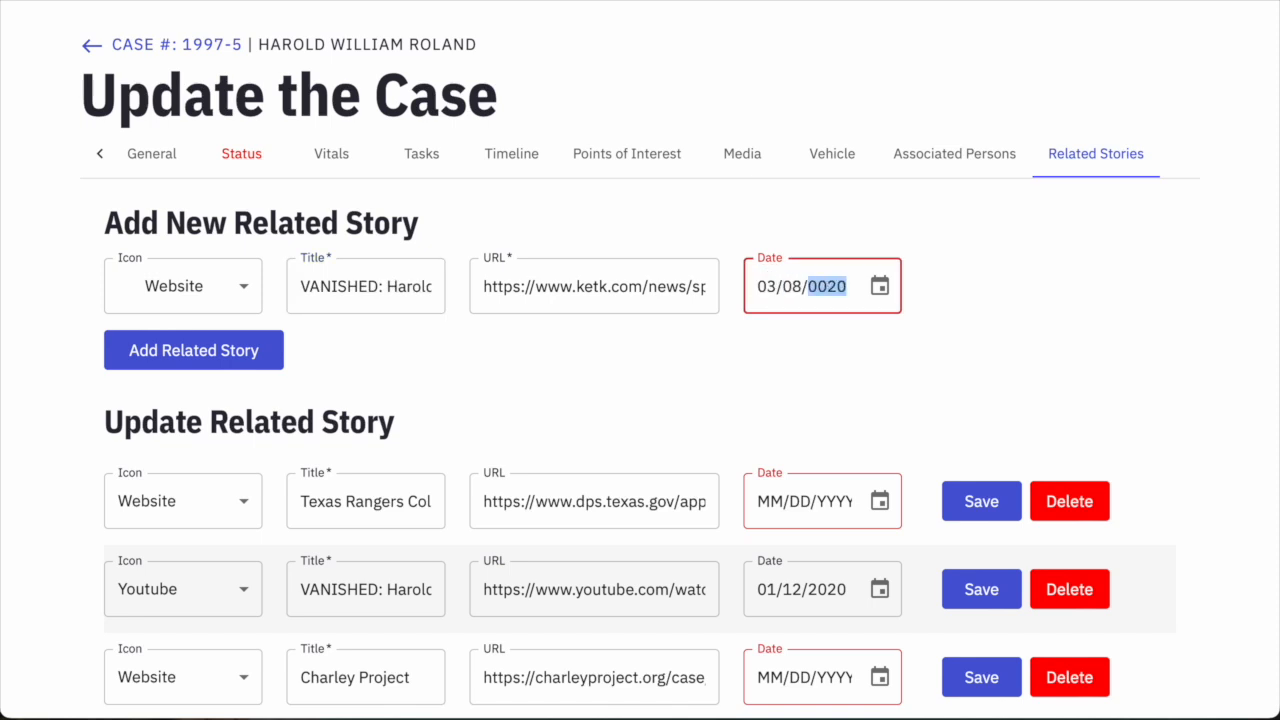
{"action": "left_click", "coordinate": [240, 345]}
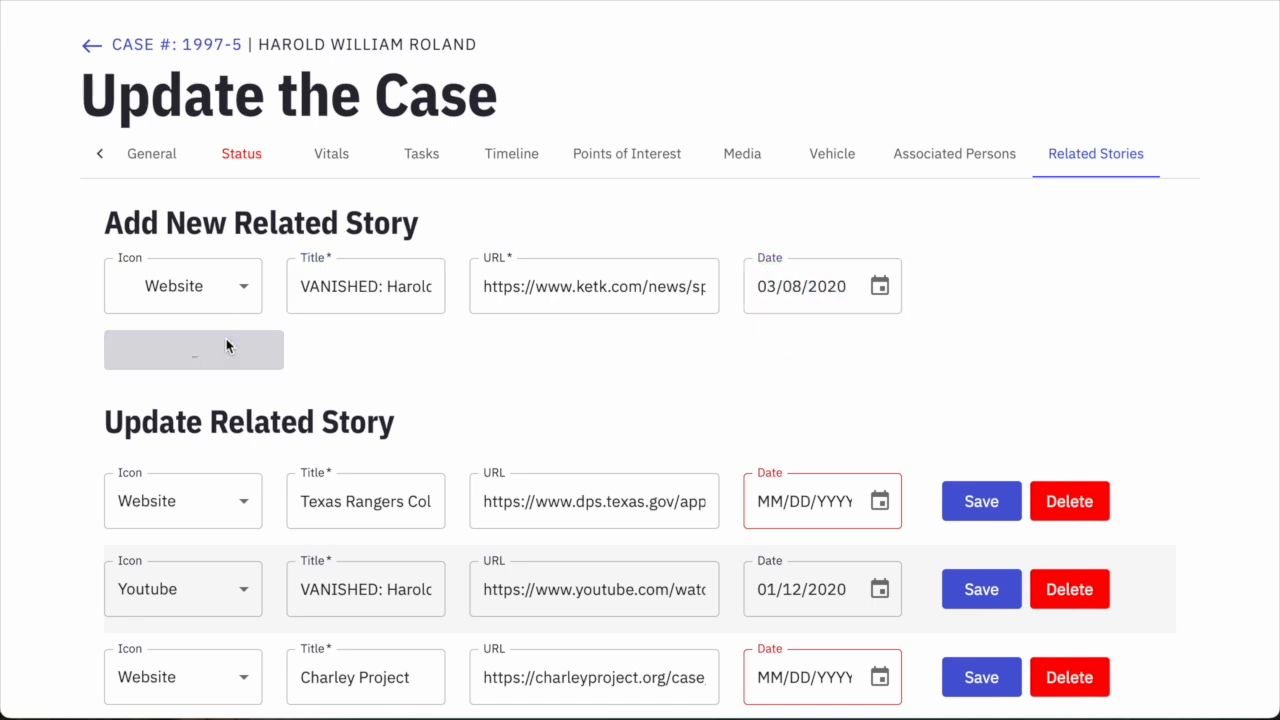
Add the lufkindailynews.com COLD CASE article as a related story dated 10/08/2013.
{"action": "scroll", "coordinate": [558, 355], "scroll_direction": "down", "scroll_amount": 1}
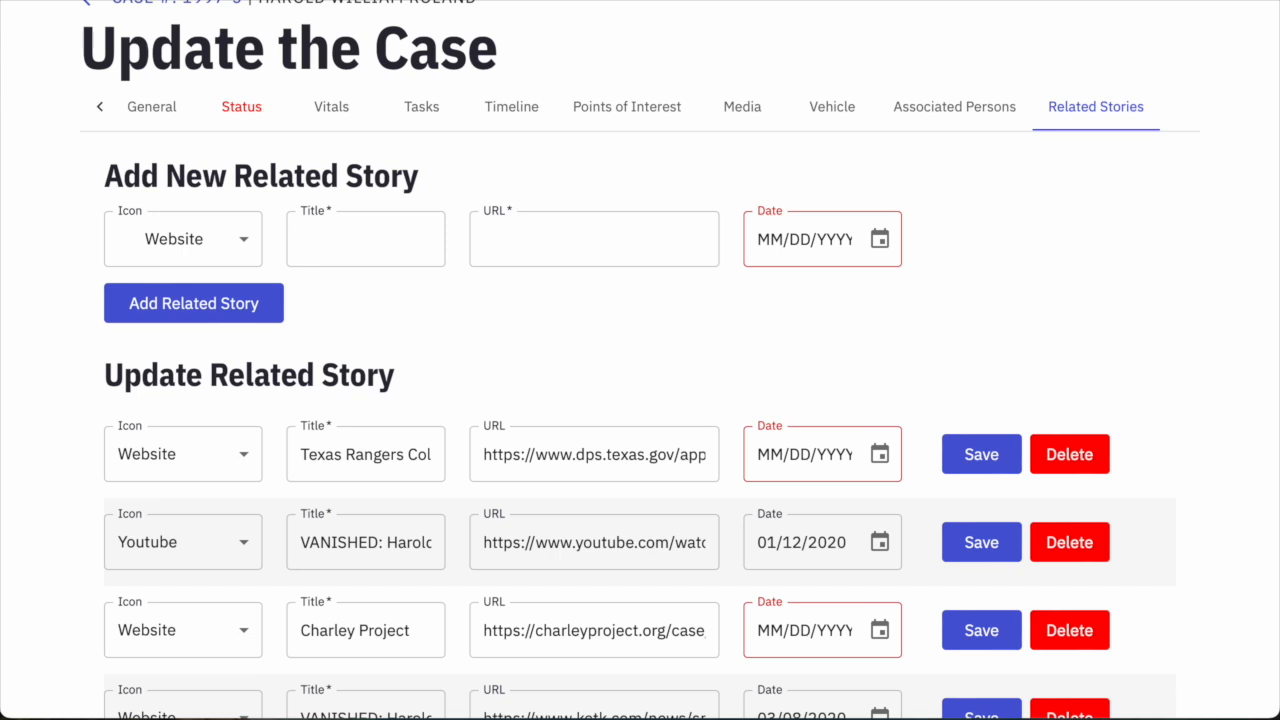
{"action": "left_click", "coordinate": [608, 238]}
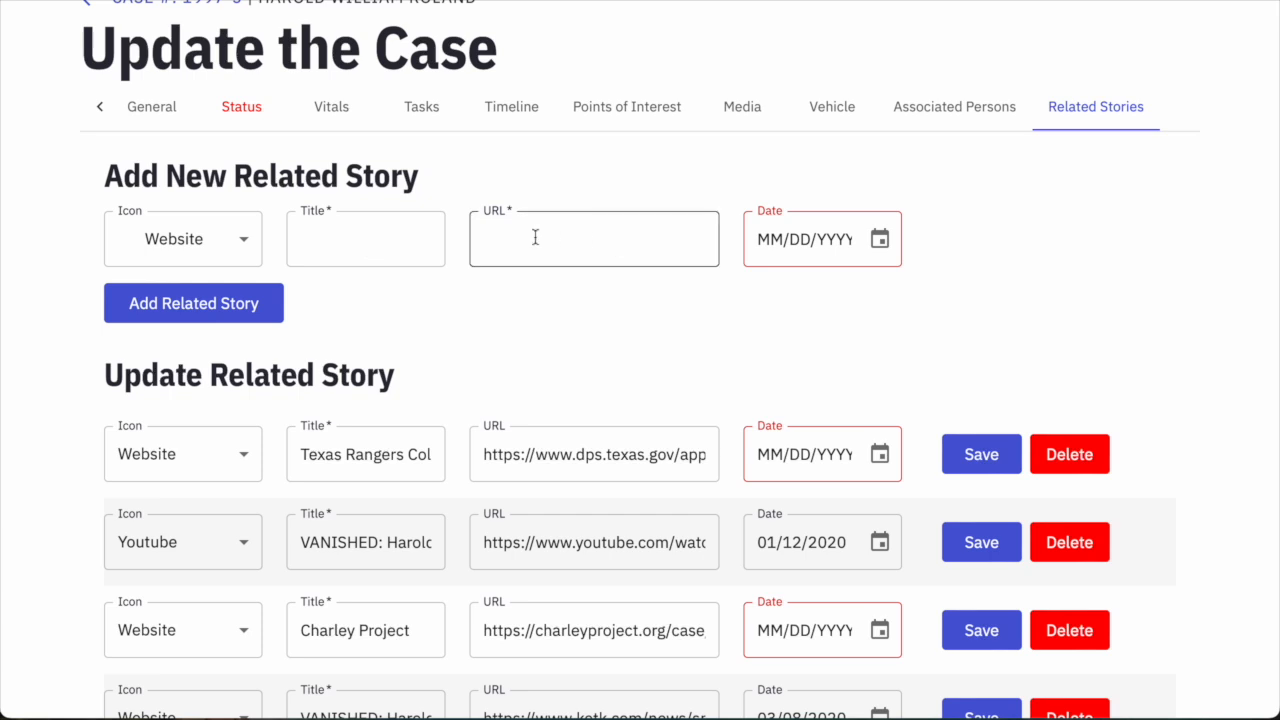
{"action": "key", "text": "ctrl+v"}
{"action": "left_click_drag", "start_coordinate": [545, 240], "coordinate": [331, 229]}
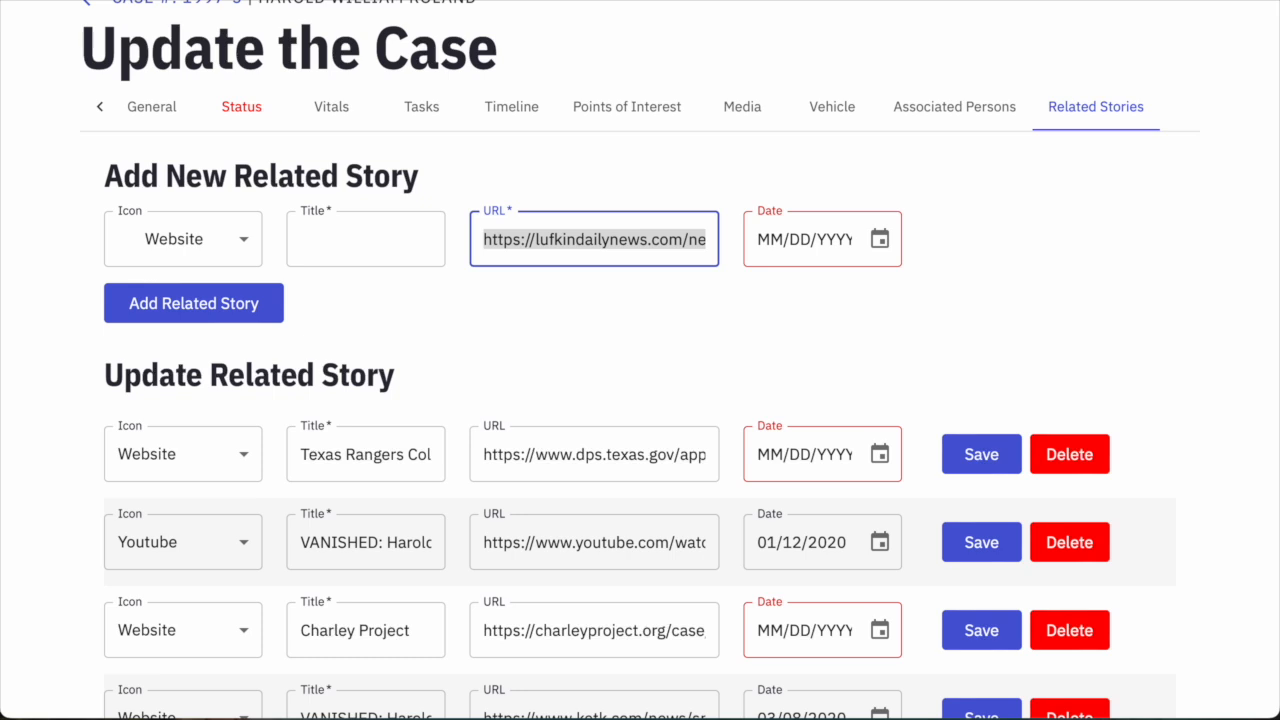
{"action": "left_click", "coordinate": [343, 234]}
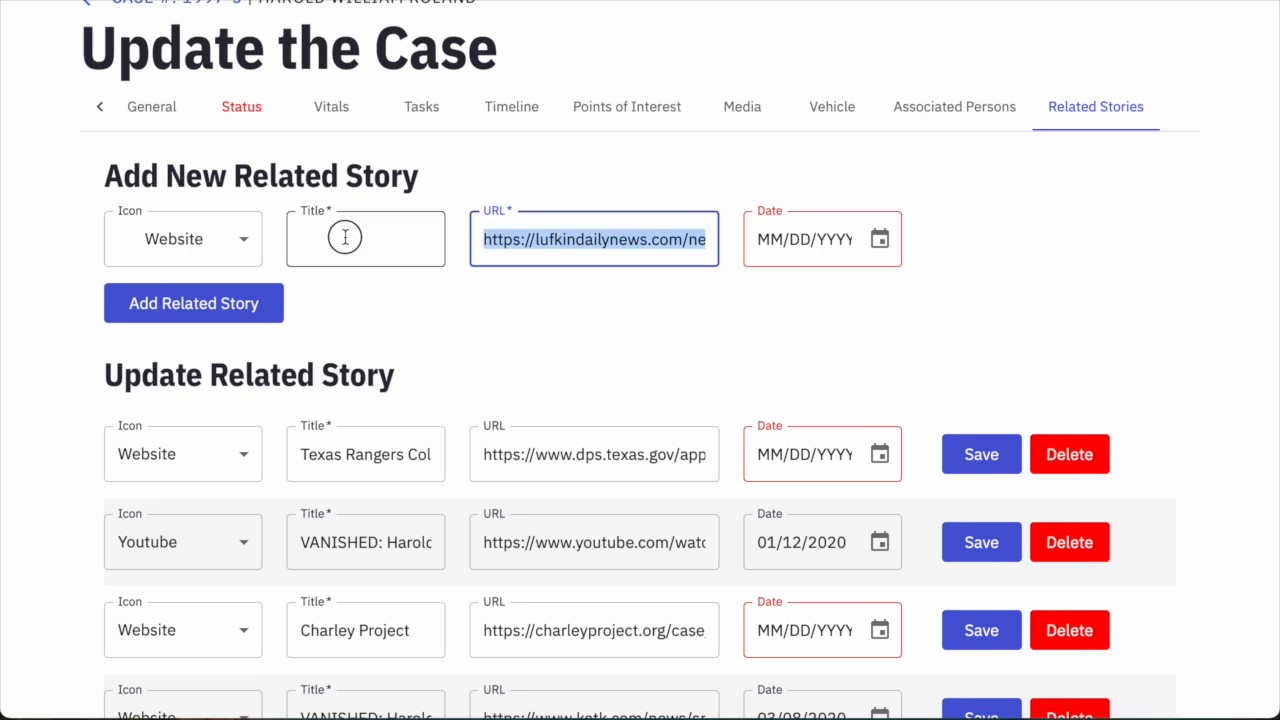
{"action": "key", "text": "ctrl+v"}
{"action": "left_click_drag", "start_coordinate": [380, 240], "coordinate": [245, 240]}
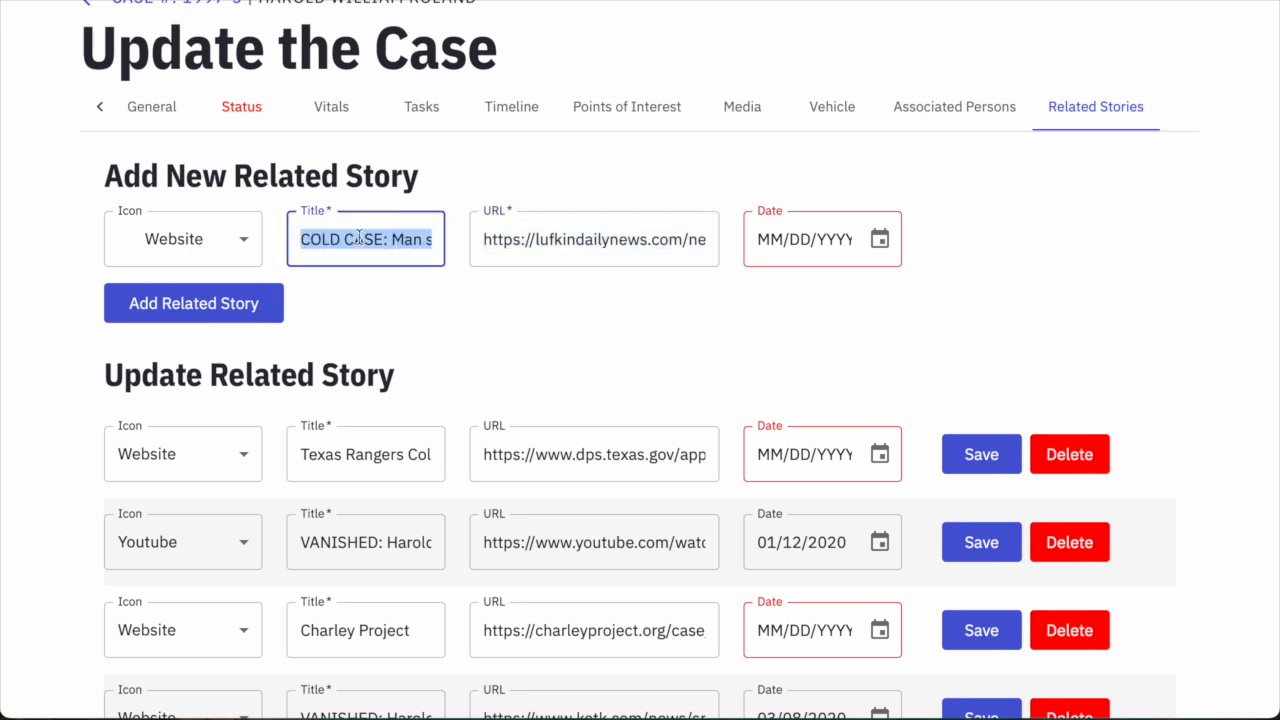
{"action": "left_click", "coordinate": [766, 240]}
{"action": "type", "text": "10/08/000"}
{"action": "type", "text": "2"}
{"action": "left_click", "coordinate": [231, 295]}
Scroll through the five related stories to review them.
{"action": "scroll", "coordinate": [660, 366], "scroll_direction": "down", "scroll_amount": 2}
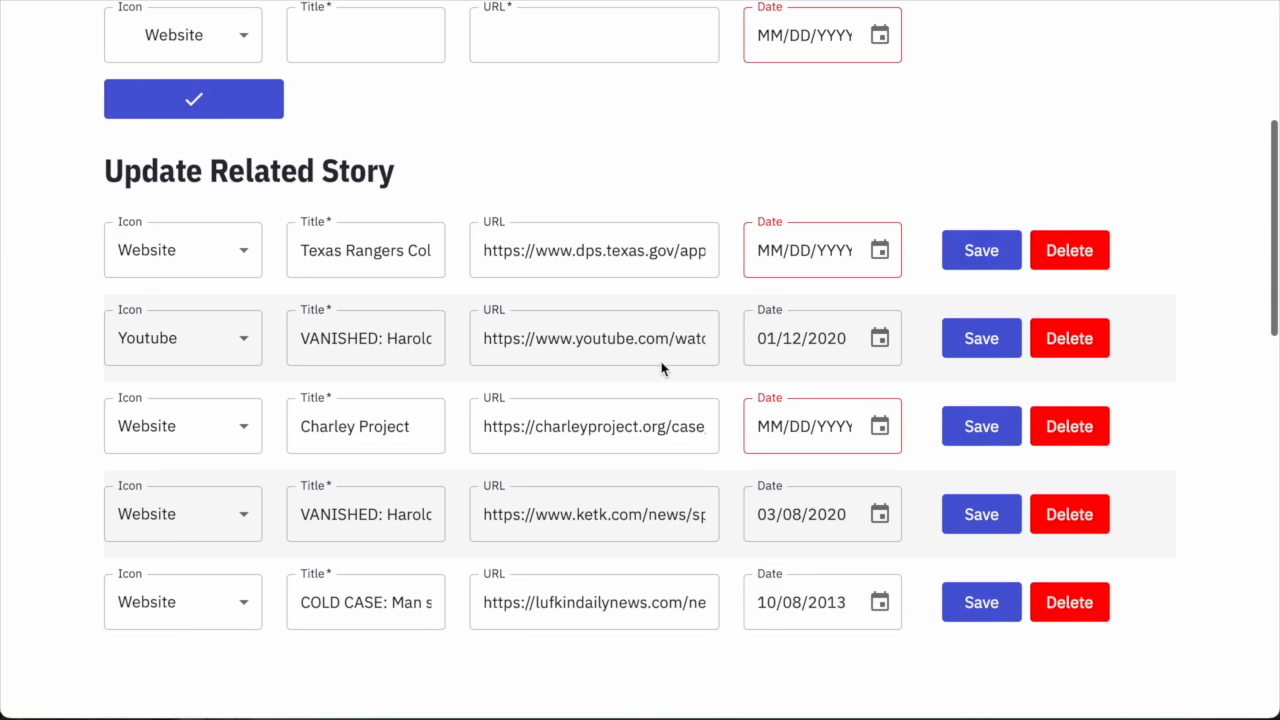
{"action": "scroll", "coordinate": [549, 420], "scroll_direction": "down", "scroll_amount": 1}
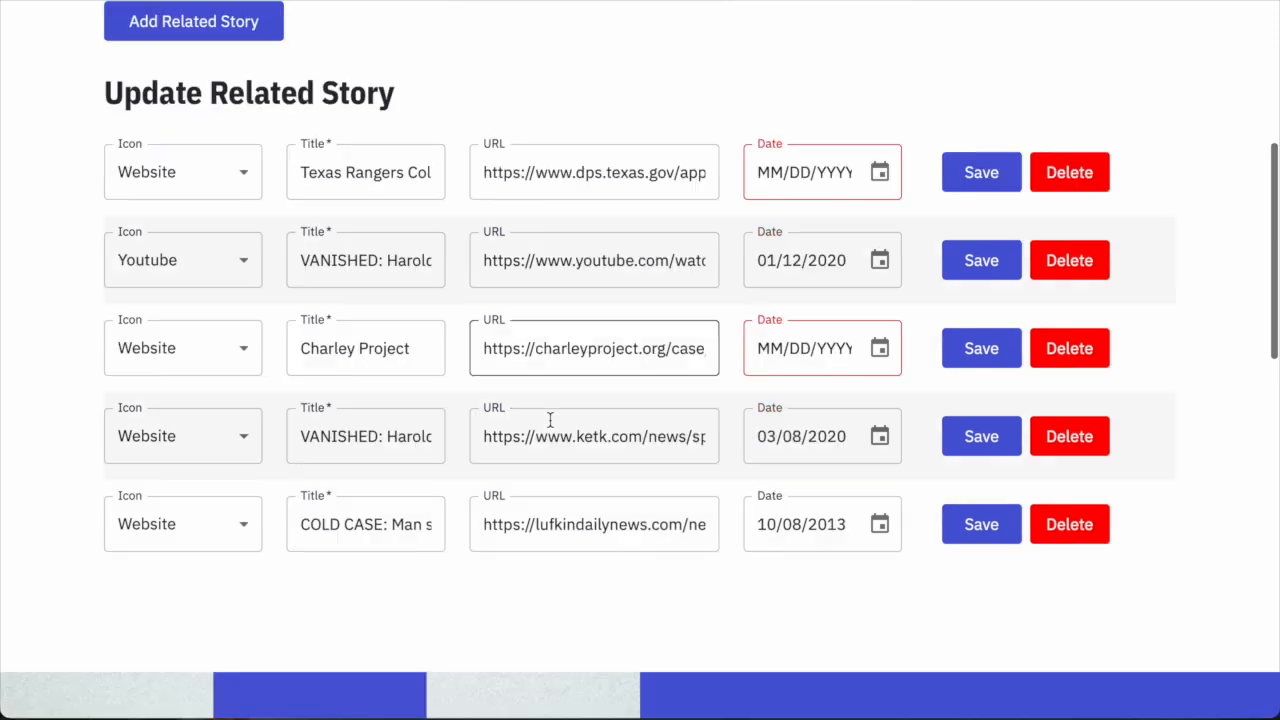
{"action": "scroll", "coordinate": [549, 420], "scroll_direction": "up", "scroll_amount": 2}
{"action": "scroll", "coordinate": [550, 420], "scroll_direction": "down", "scroll_amount": 1}
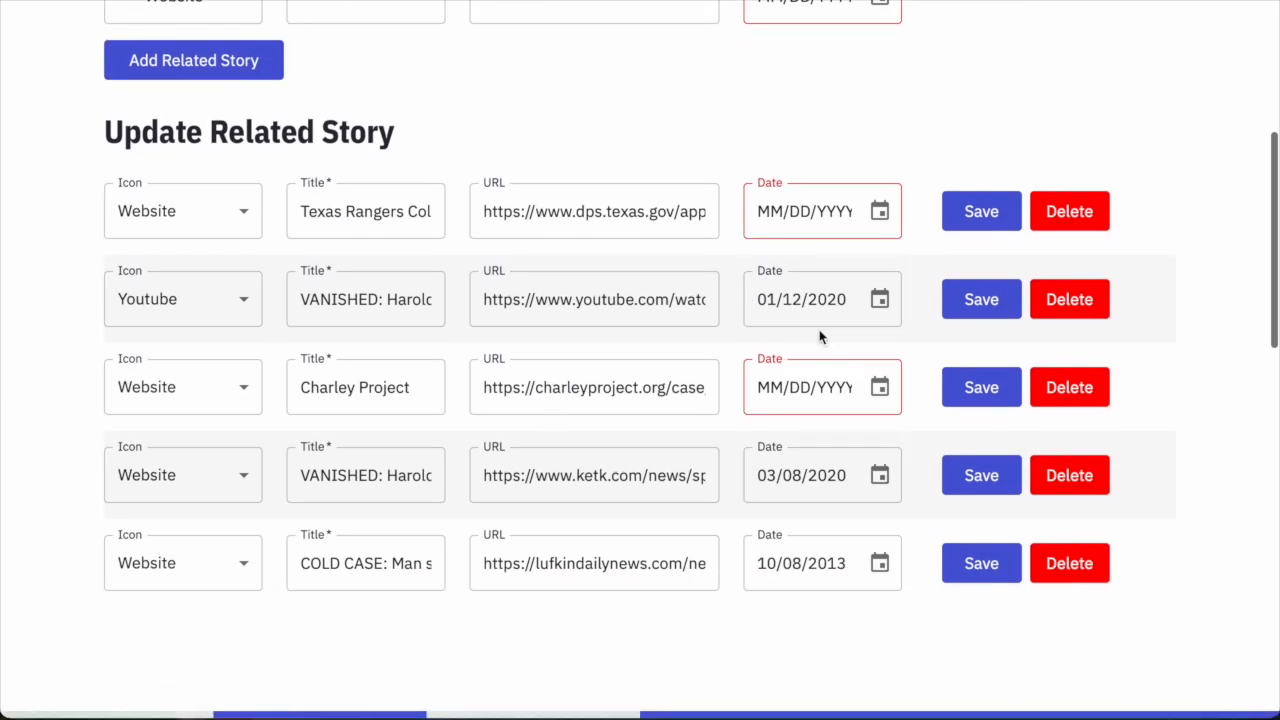
{"action": "scroll", "coordinate": [826, 336], "scroll_direction": "up", "scroll_amount": 1}
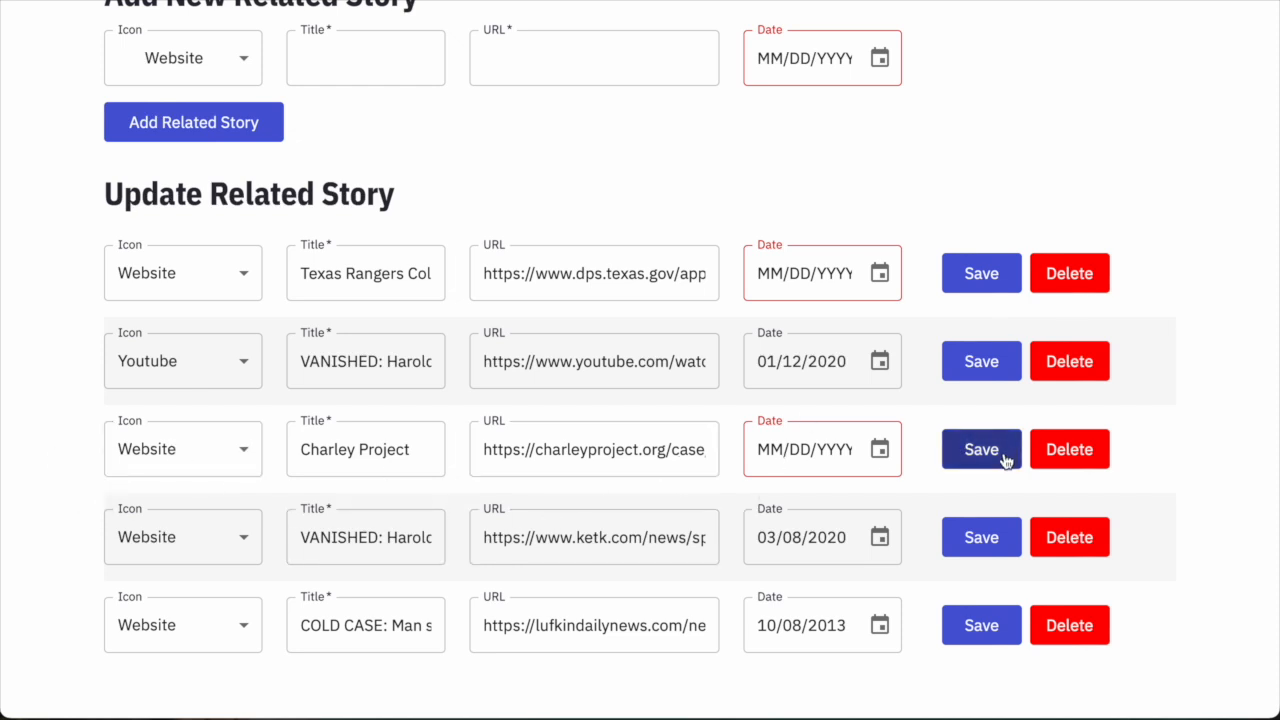
{"action": "scroll", "coordinate": [1000, 460], "scroll_direction": "up", "scroll_amount": 1}
{"action": "scroll", "coordinate": [923, 483], "scroll_direction": "up", "scroll_amount": 2}
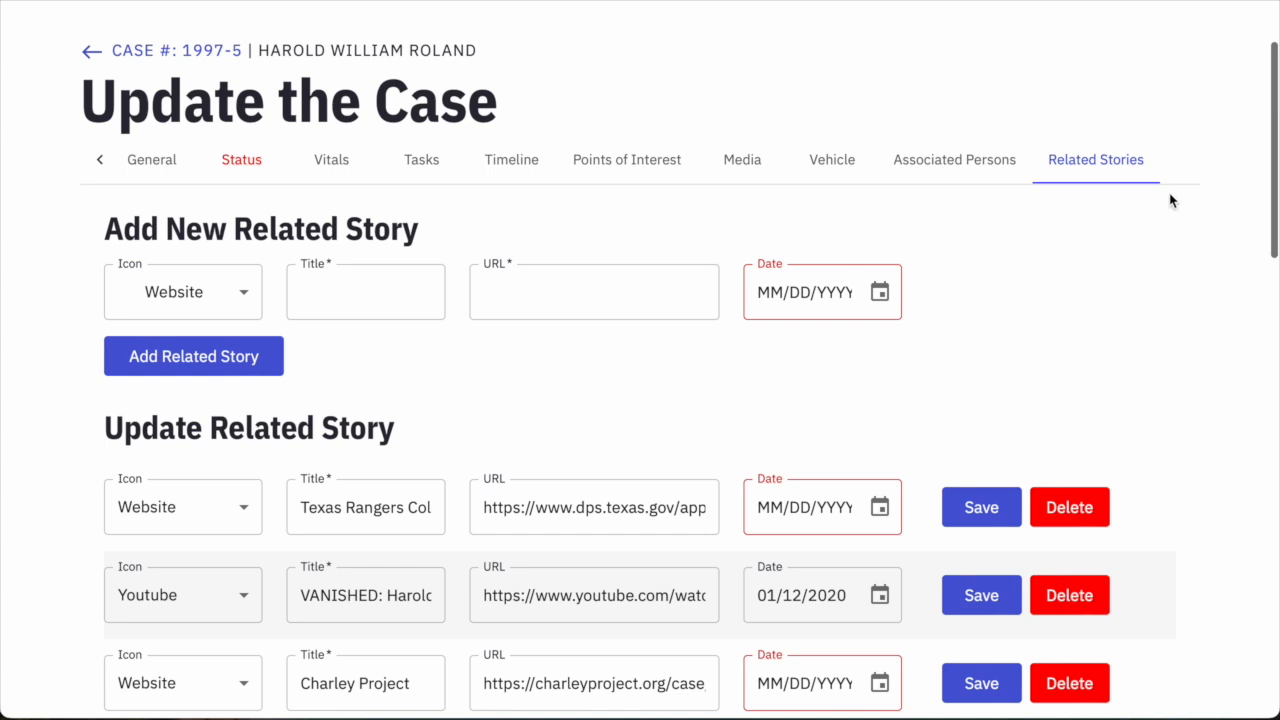
{"action": "scroll", "coordinate": [1125, 395], "scroll_direction": "down", "scroll_amount": 2}
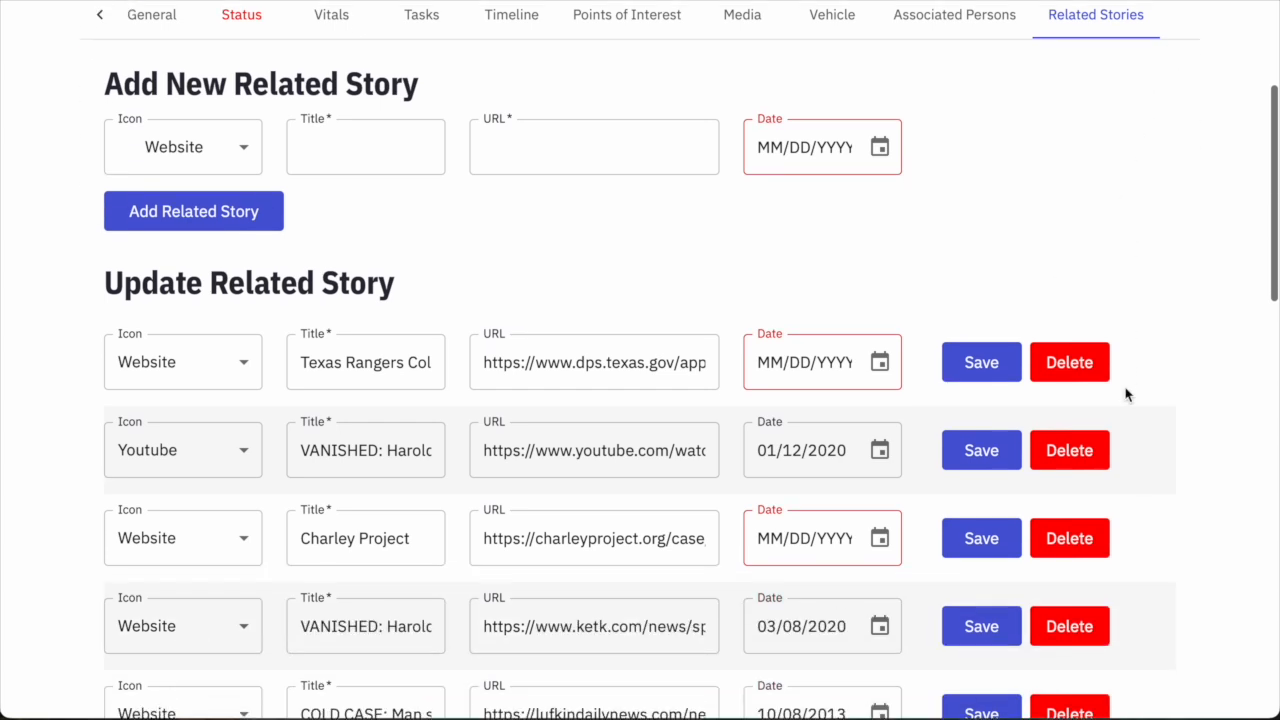
{"action": "scroll", "coordinate": [1125, 395], "scroll_direction": "up", "scroll_amount": 3}
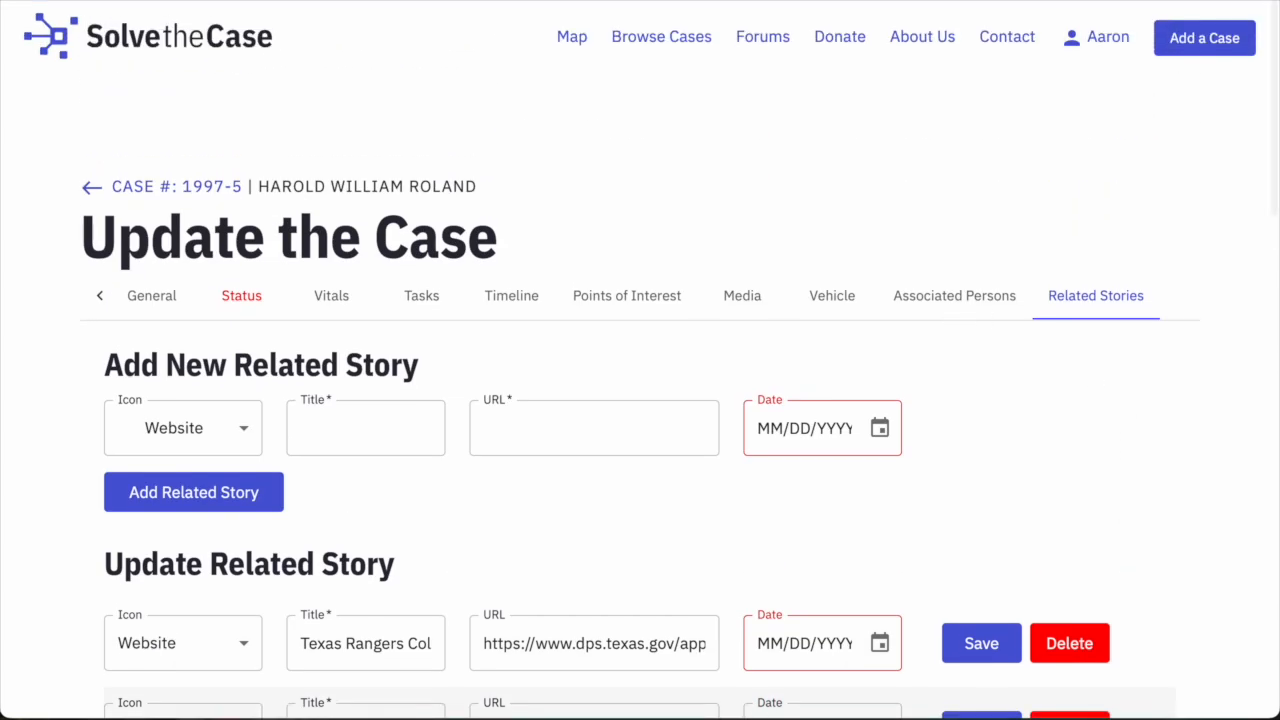
Step through the Associated Persons, Vehicle and Media sections, ending on Status showing Open.
{"action": "left_click", "coordinate": [962, 298]}
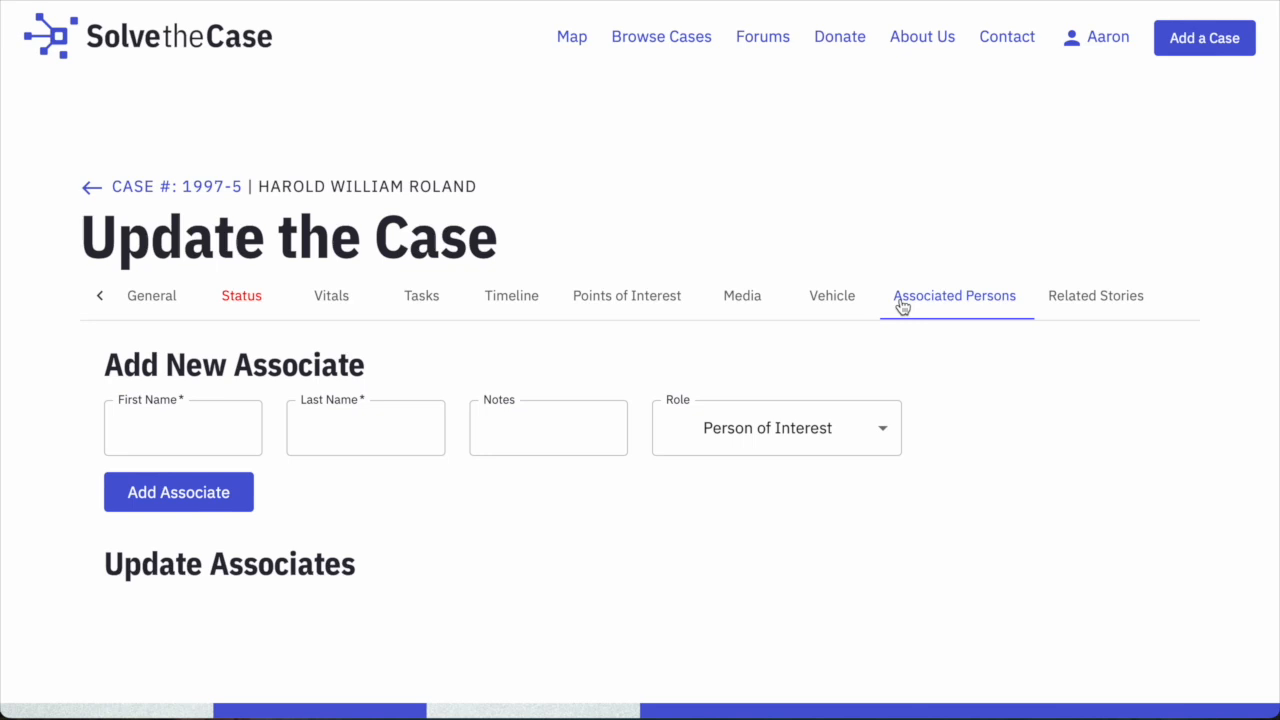
{"action": "left_click", "coordinate": [837, 300]}
{"action": "scroll", "coordinate": [811, 443], "scroll_direction": "down", "scroll_amount": 3}
{"action": "scroll", "coordinate": [809, 443], "scroll_direction": "up", "scroll_amount": 3}
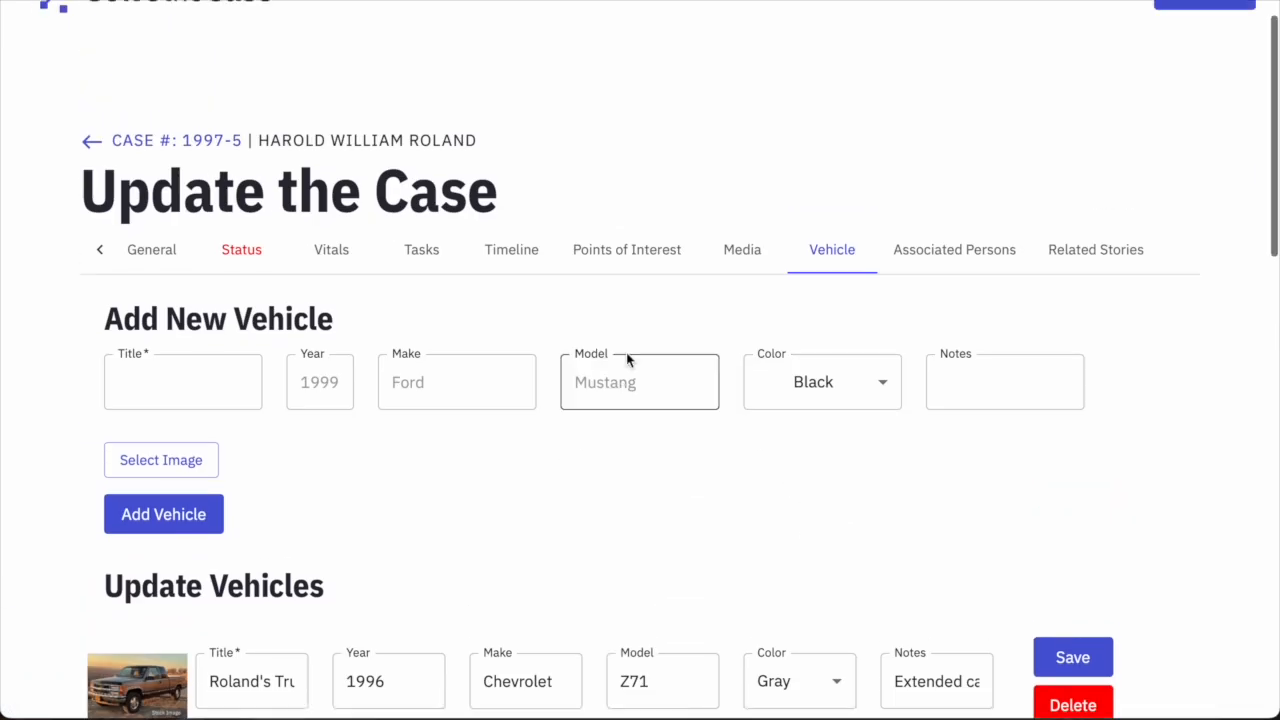
{"action": "left_click", "coordinate": [750, 258]}
{"action": "scroll", "coordinate": [400, 280], "scroll_direction": "down", "scroll_amount": 2}
{"action": "scroll", "coordinate": [491, 477], "scroll_direction": "down", "scroll_amount": 3}
{"action": "scroll", "coordinate": [491, 477], "scroll_direction": "up", "scroll_amount": 4}
{"action": "left_click", "coordinate": [820, 403]}
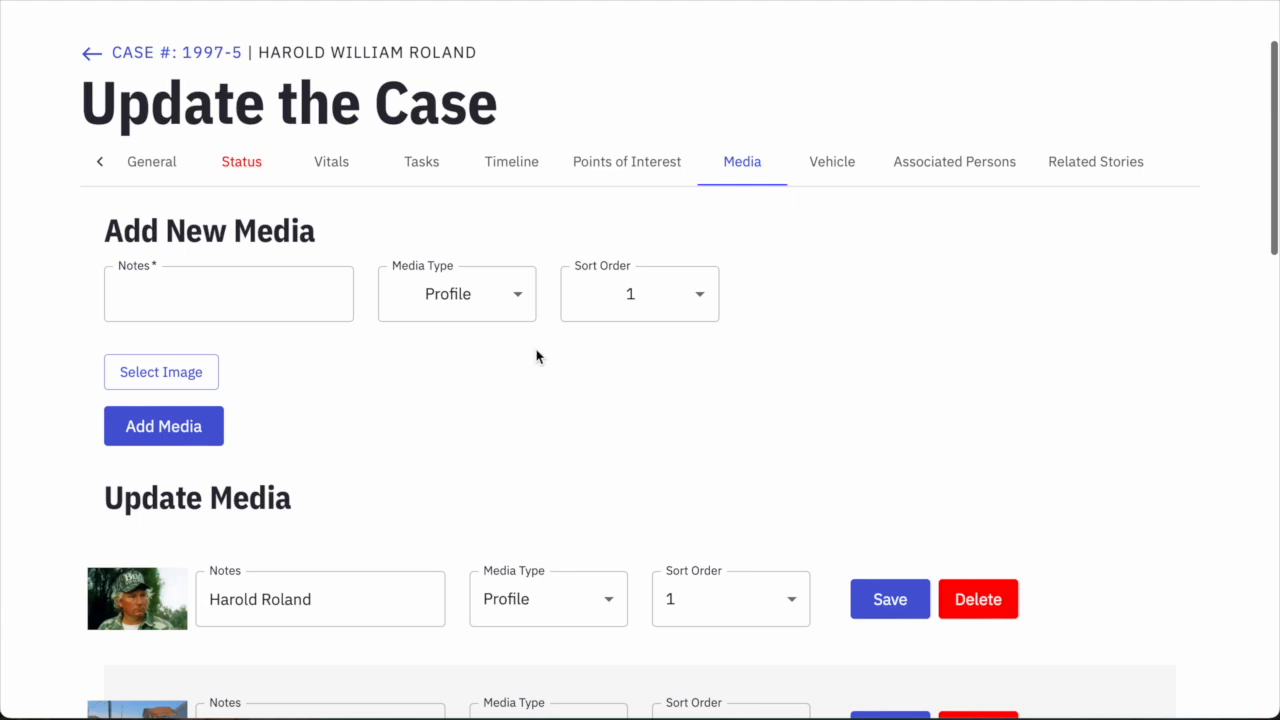
{"action": "left_click", "coordinate": [232, 168]}
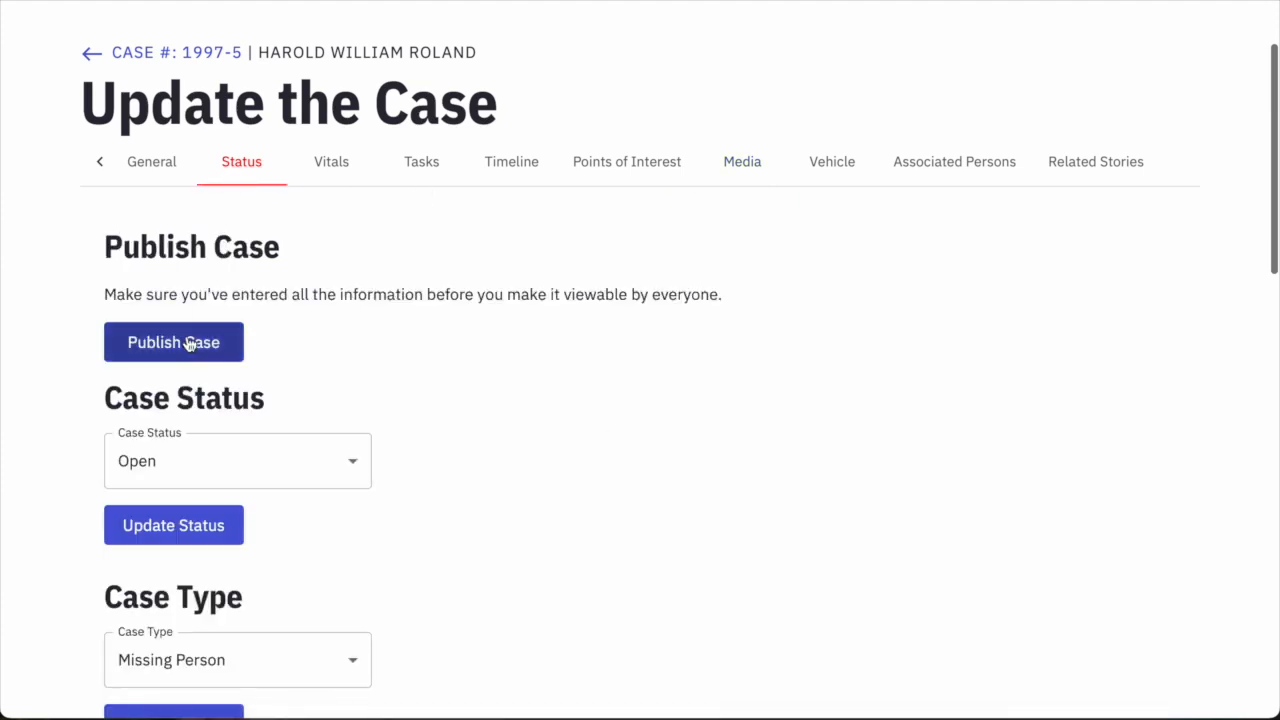
{"action": "scroll", "coordinate": [311, 257], "scroll_direction": "up", "scroll_amount": 2}
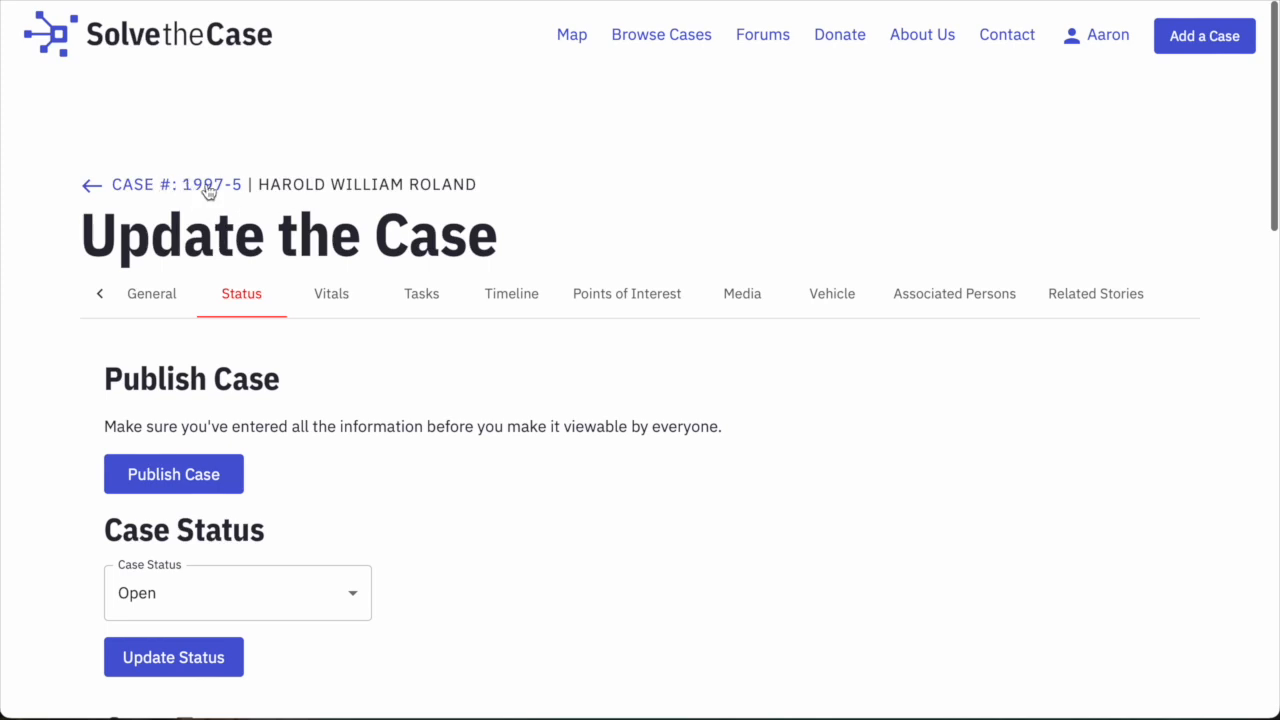
Return to the case page and review it, including the unpublished-case notice.
{"action": "left_click", "coordinate": [155, 188]}
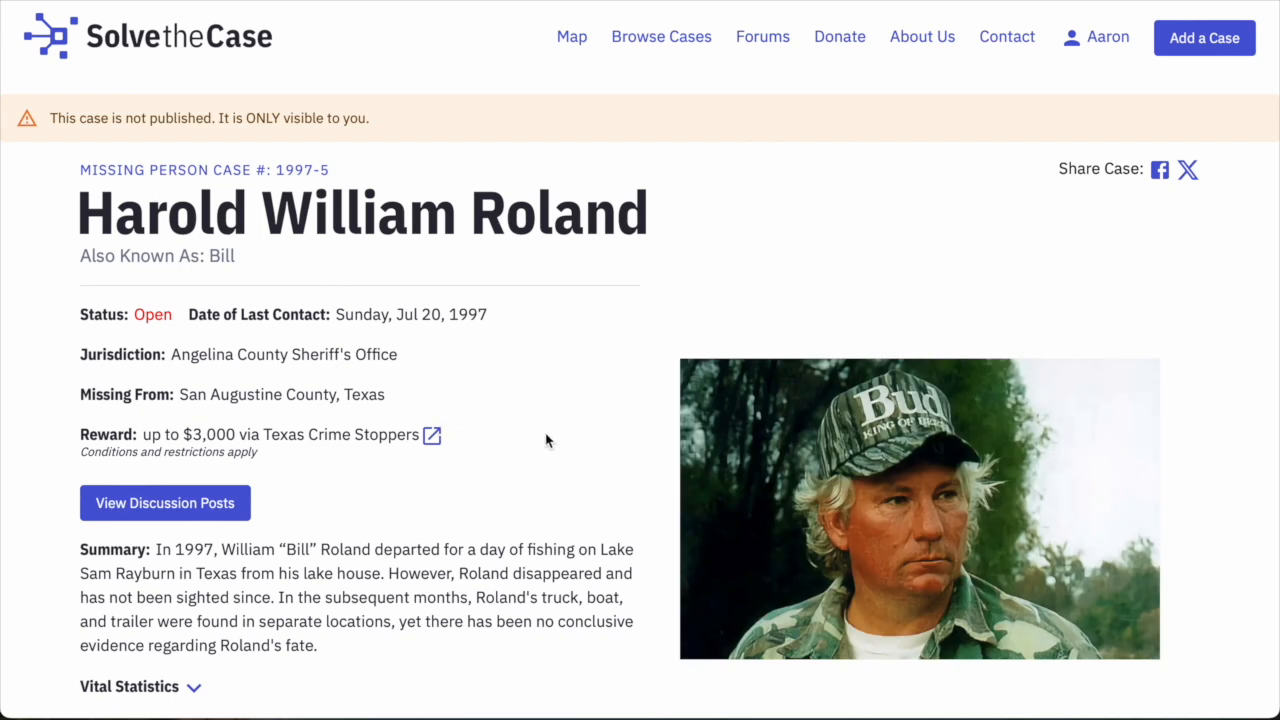
{"action": "scroll", "coordinate": [546, 440], "scroll_direction": "down", "scroll_amount": 6}
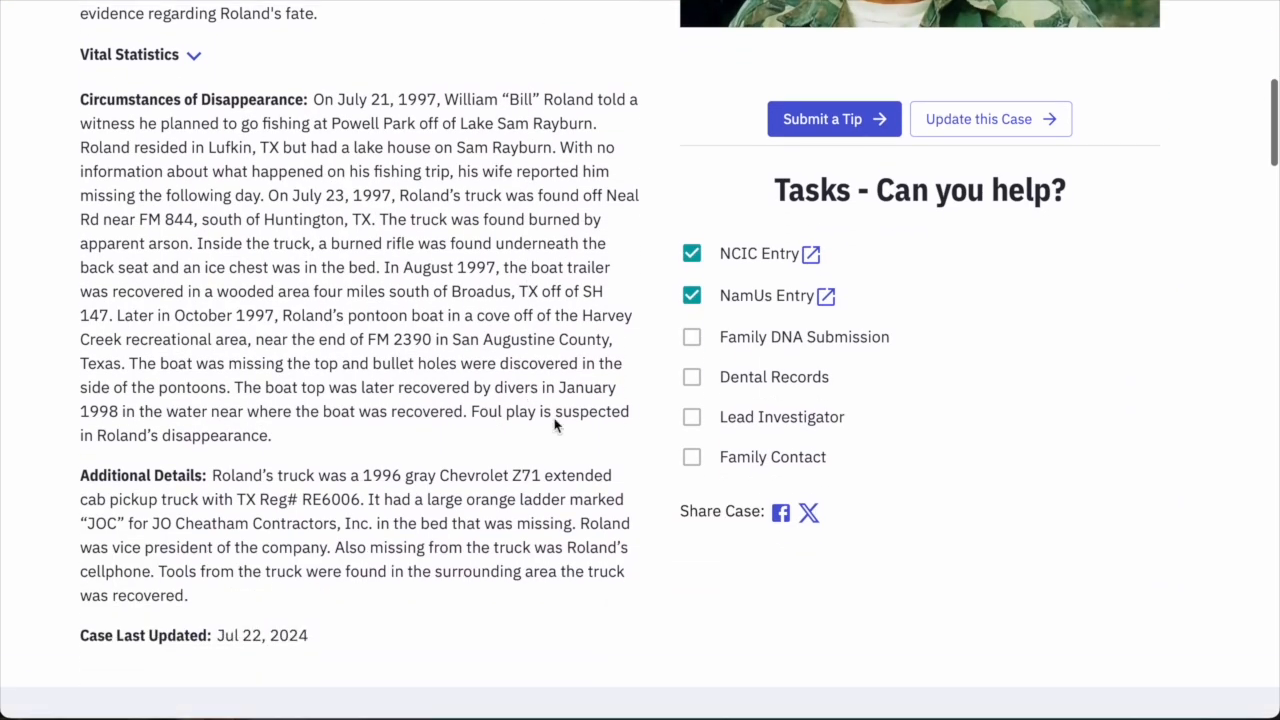
{"action": "scroll", "coordinate": [555, 425], "scroll_direction": "down", "scroll_amount": 9}
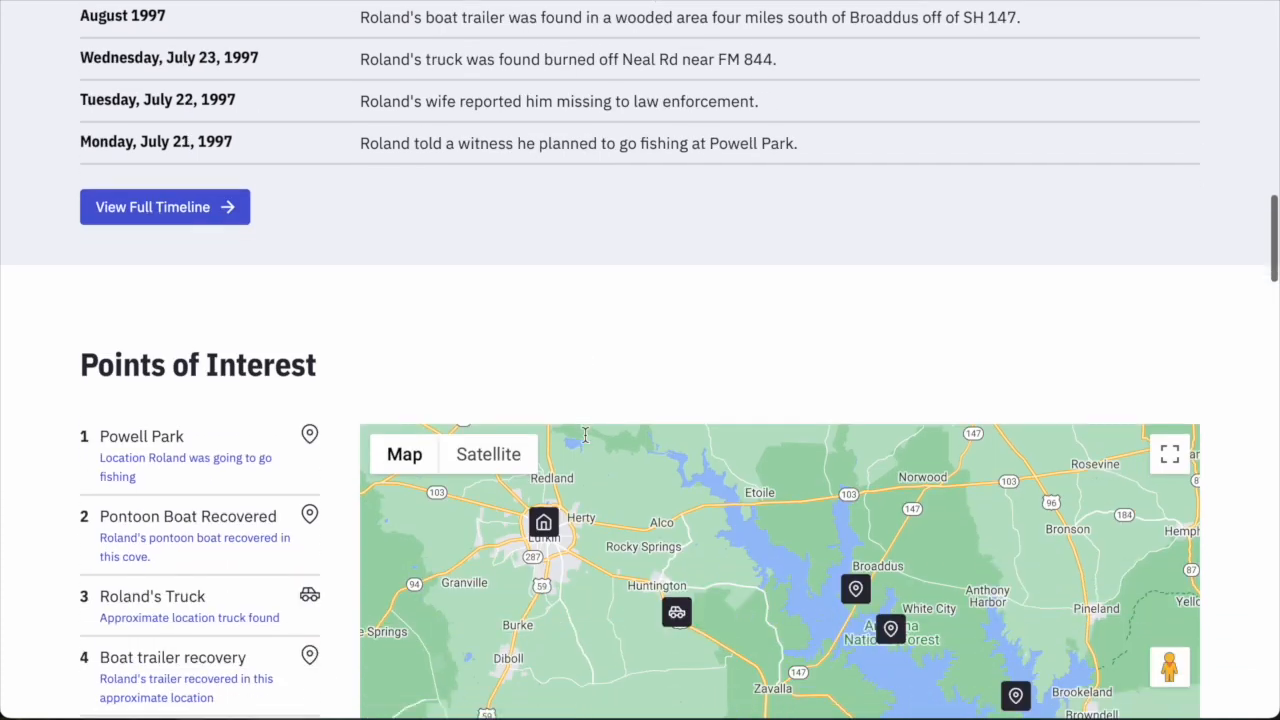
{"action": "scroll", "coordinate": [585, 434], "scroll_direction": "down", "scroll_amount": 4}
{"action": "scroll", "coordinate": [931, 480], "scroll_direction": "down", "scroll_amount": 4}
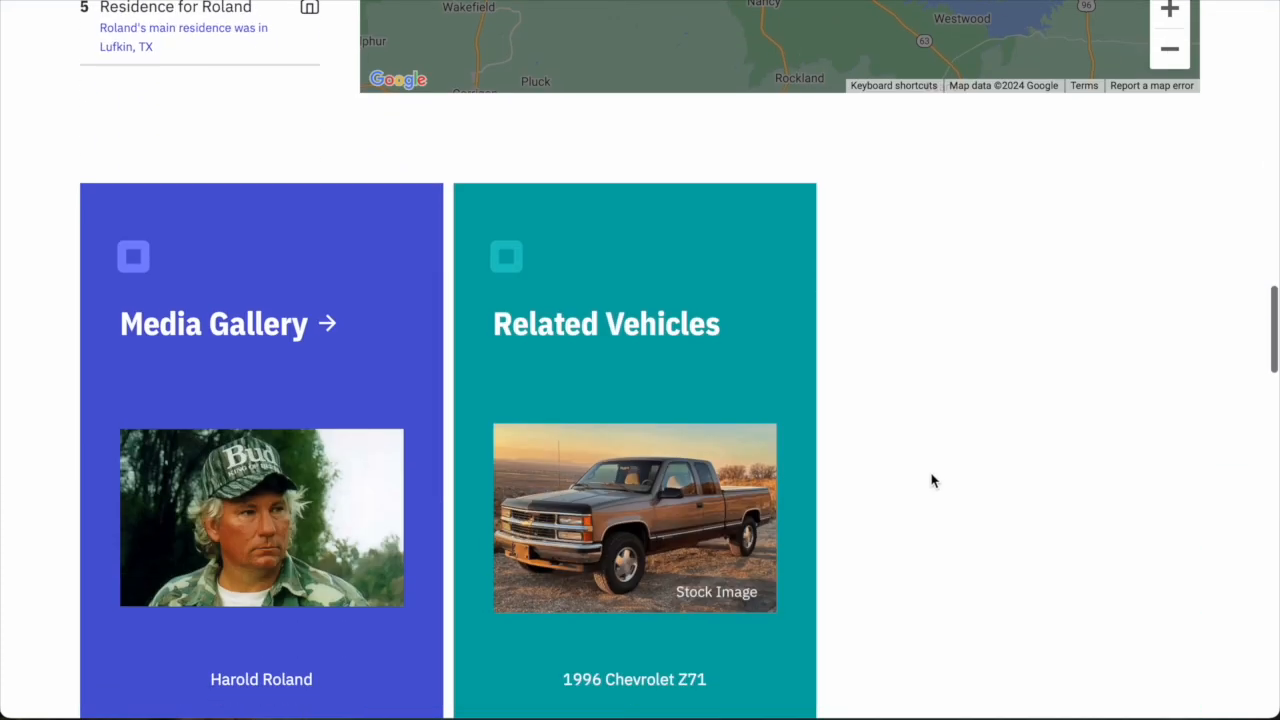
{"action": "scroll", "coordinate": [931, 480], "scroll_direction": "down", "scroll_amount": 8}
{"action": "scroll", "coordinate": [931, 480], "scroll_direction": "up", "scroll_amount": 13}
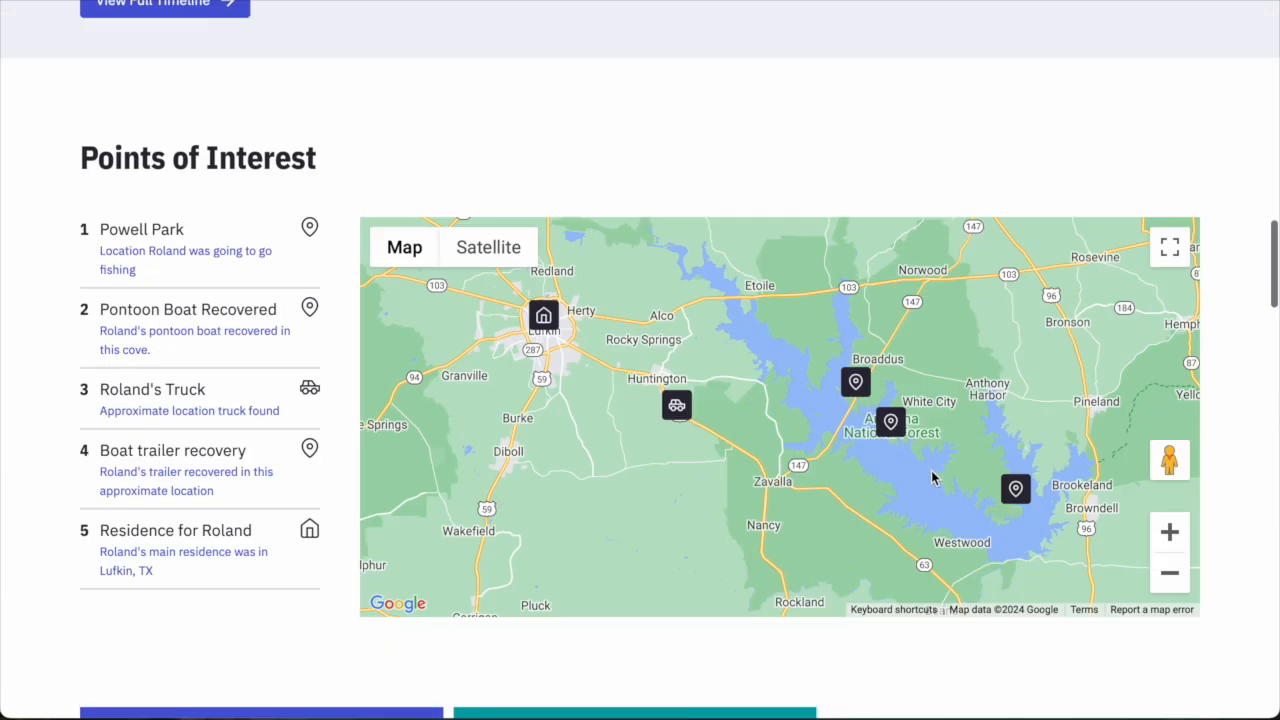
{"action": "scroll", "coordinate": [931, 478], "scroll_direction": "up", "scroll_amount": 20}
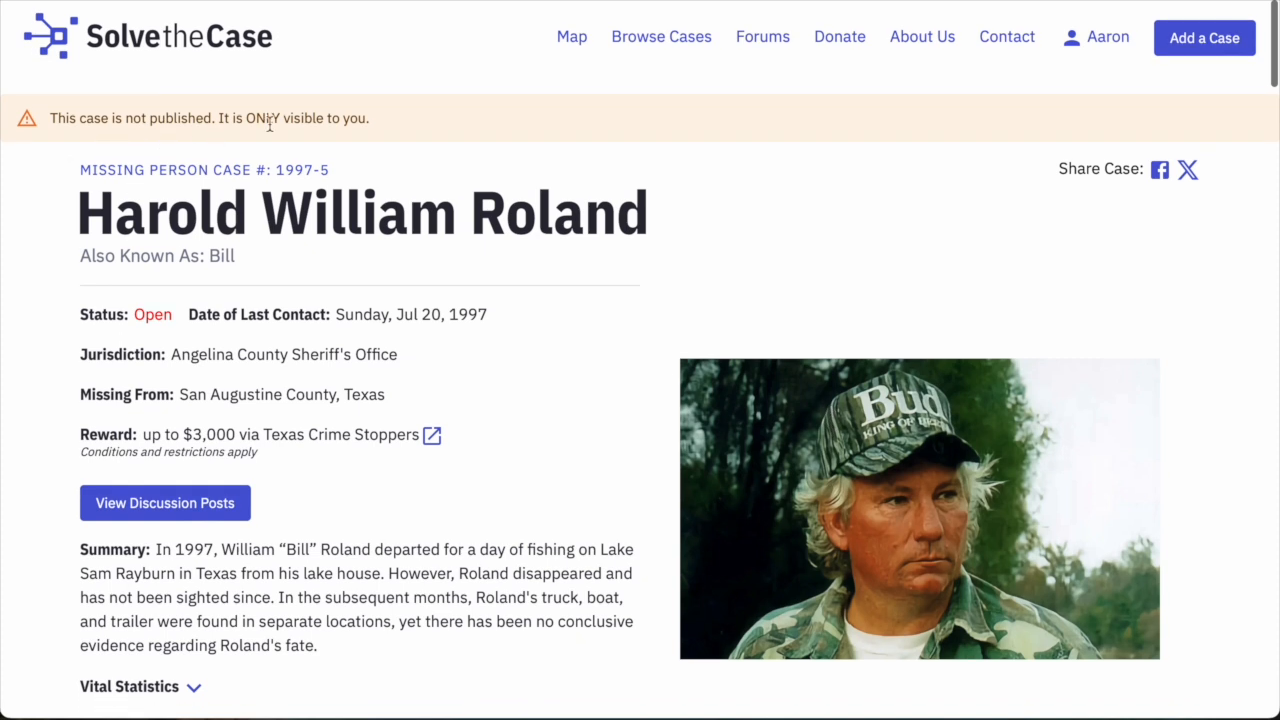
{"action": "left_click_drag", "start_coordinate": [371, 123], "coordinate": [31, 123]}
{"action": "left_click", "coordinate": [761, 172]}
Keep reviewing the unpublished preview's Open status, summary, profile photo and tasks.
{"action": "scroll", "coordinate": [531, 405], "scroll_direction": "down", "scroll_amount": 2}
{"action": "scroll", "coordinate": [531, 405], "scroll_direction": "up", "scroll_amount": 2}
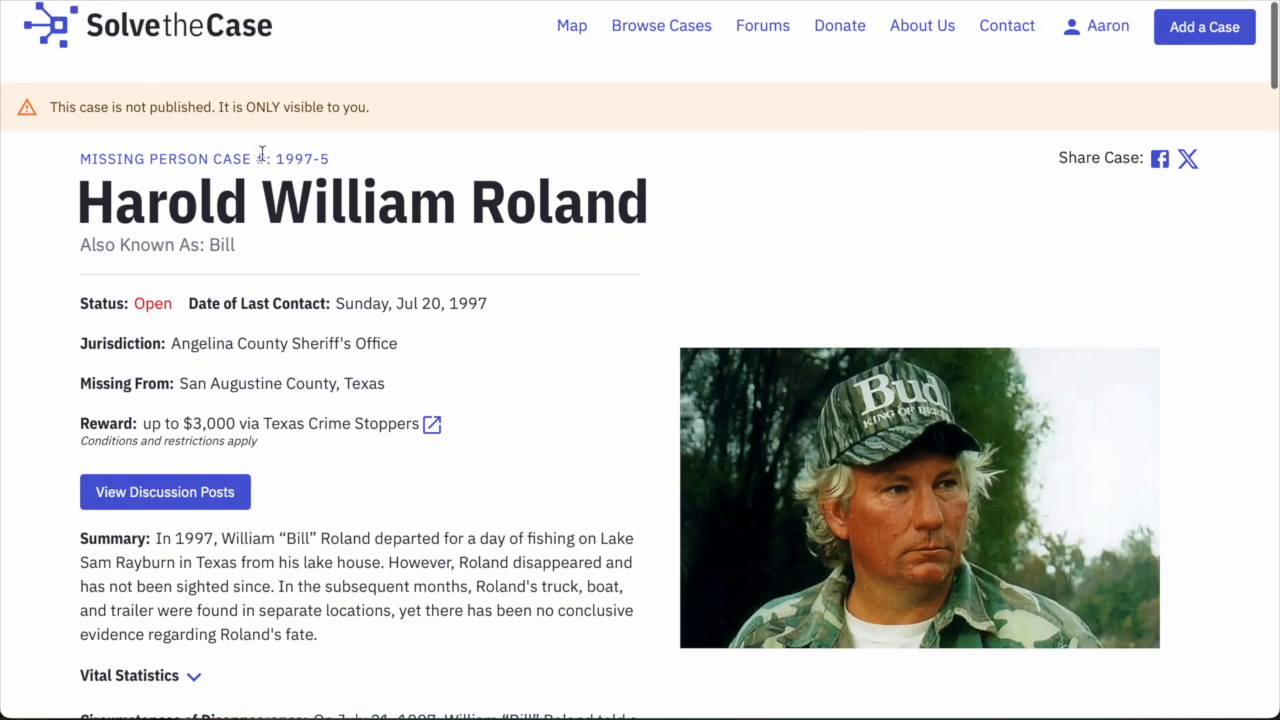
{"action": "scroll", "coordinate": [434, 170], "scroll_direction": "down", "scroll_amount": 3}
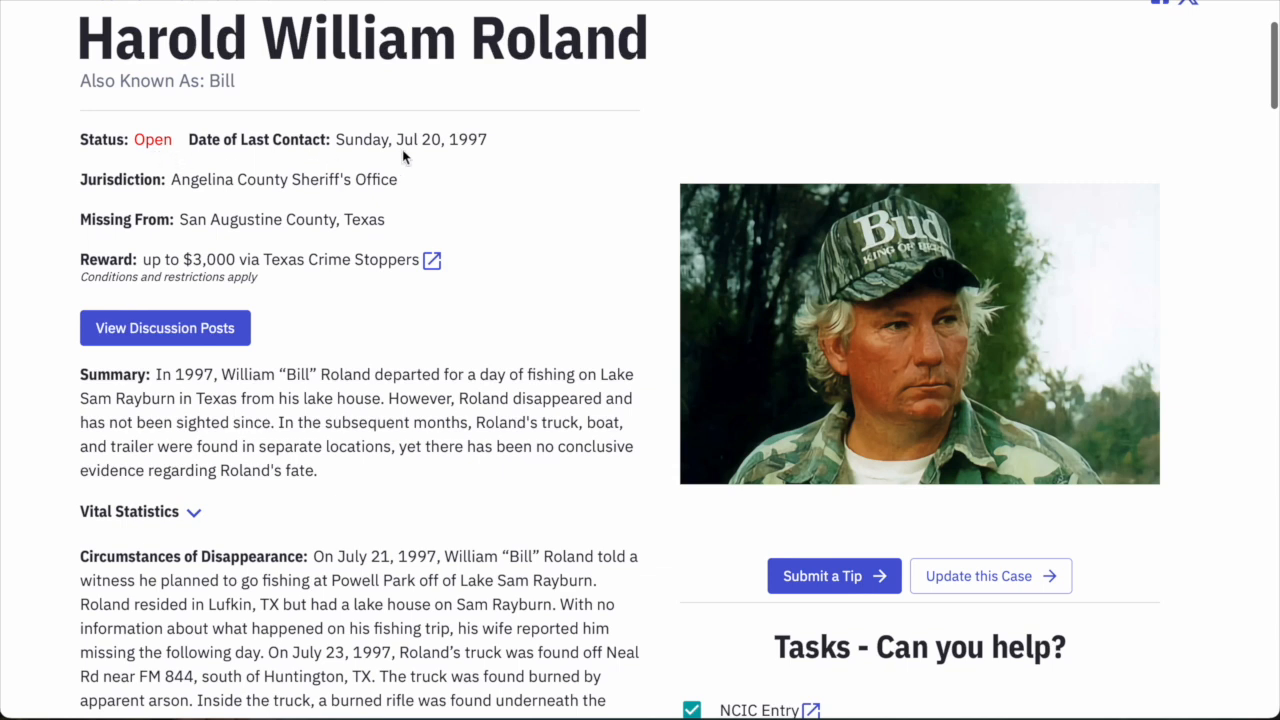
{"action": "scroll", "coordinate": [440, 240], "scroll_direction": "up", "scroll_amount": 1}
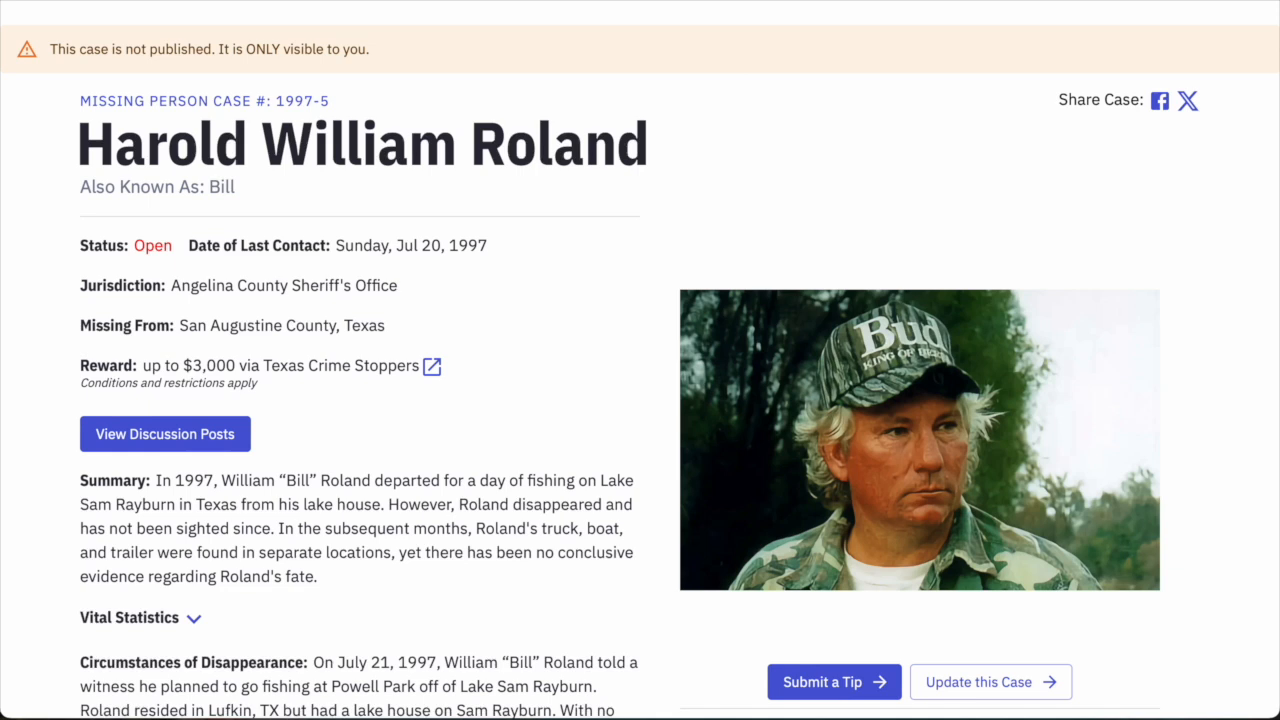
{"action": "left_click", "coordinate": [519, 260]}
{"action": "scroll", "coordinate": [518, 365], "scroll_direction": "down", "scroll_amount": 4}
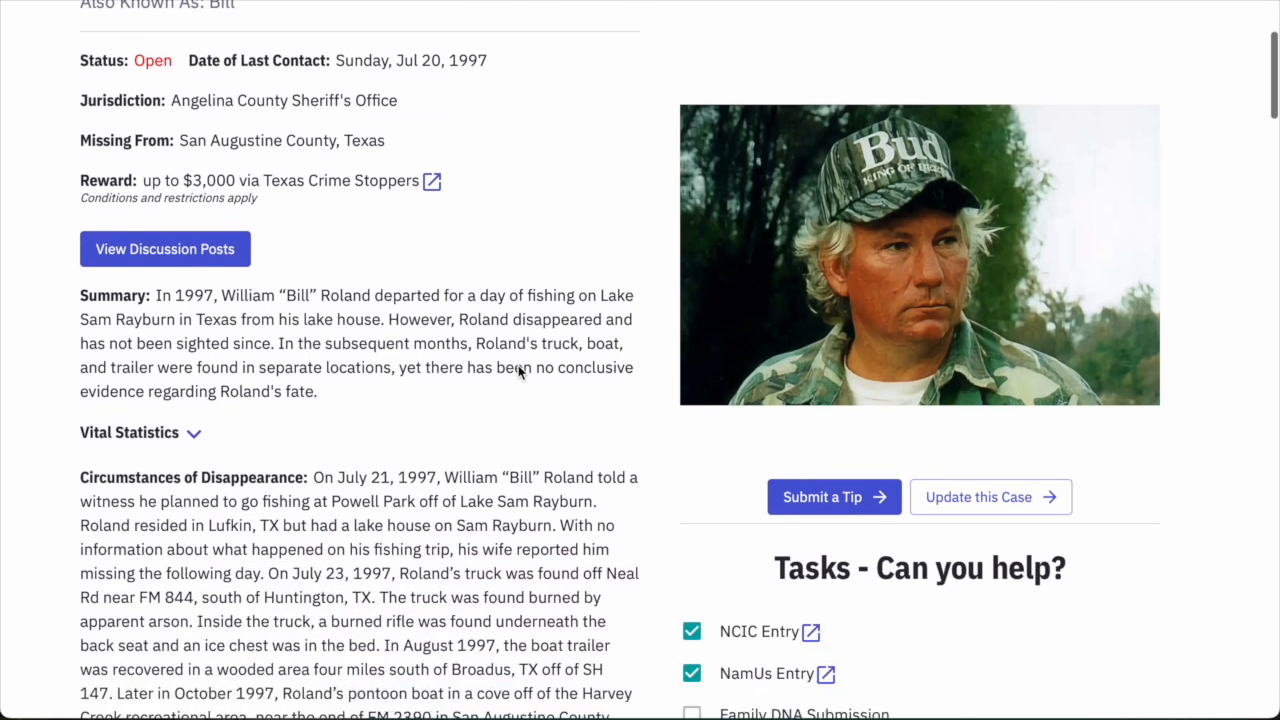
{"action": "scroll", "coordinate": [518, 365], "scroll_direction": "up", "scroll_amount": 5}
{"action": "scroll", "coordinate": [377, 280], "scroll_direction": "down", "scroll_amount": 1}
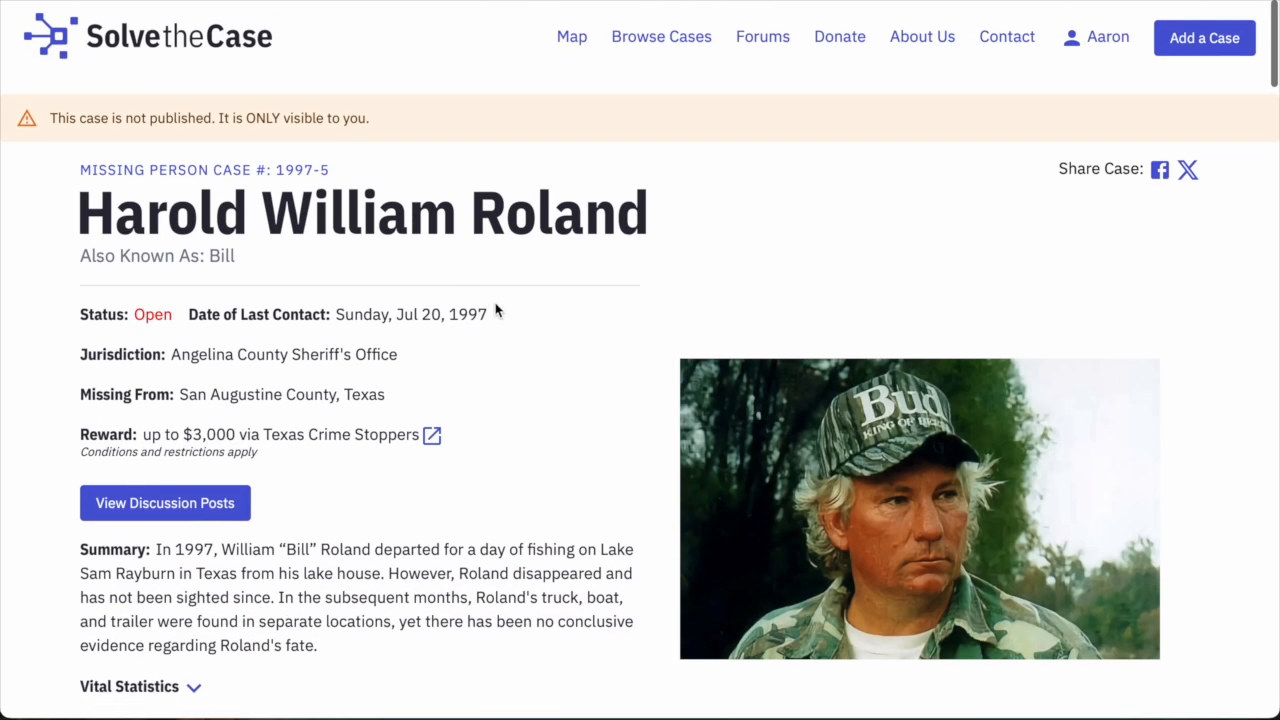
{"action": "scroll", "coordinate": [499, 310], "scroll_direction": "down", "scroll_amount": 3}
{"action": "scroll", "coordinate": [500, 302], "scroll_direction": "up", "scroll_amount": 3}
{"action": "scroll", "coordinate": [885, 190], "scroll_direction": "down", "scroll_amount": 3}
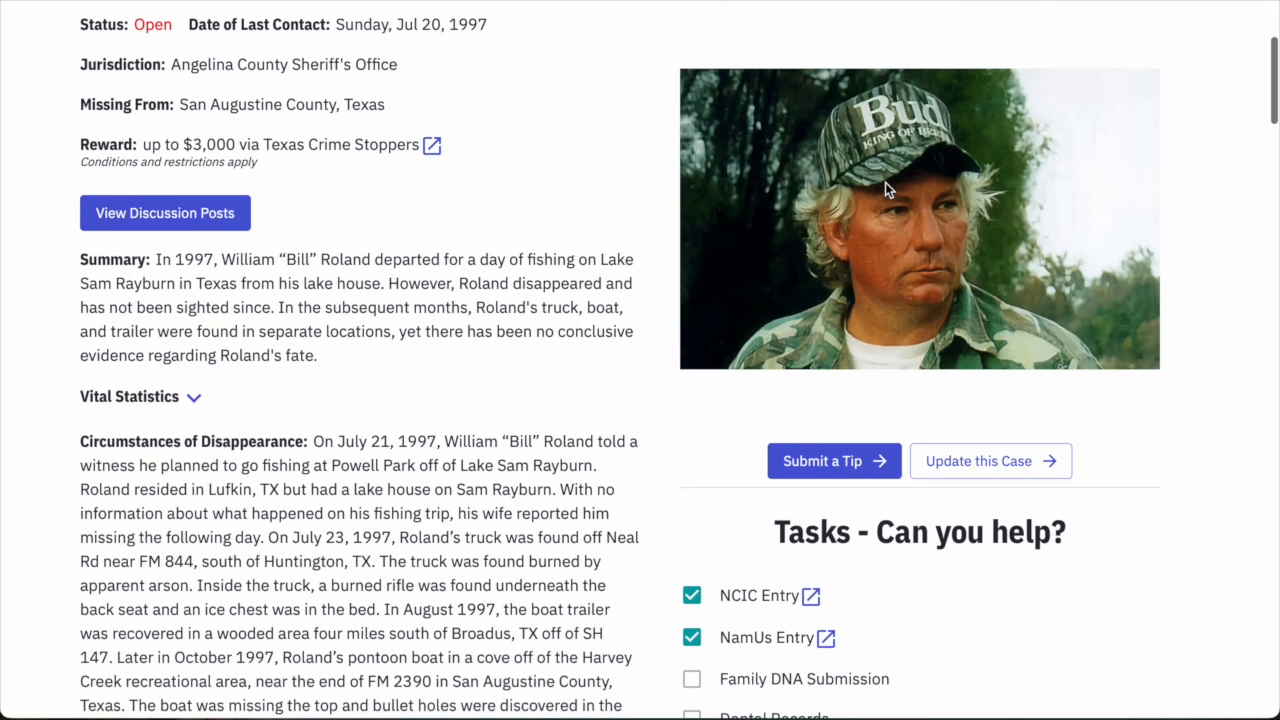
{"action": "scroll", "coordinate": [892, 128], "scroll_direction": "down", "scroll_amount": 1}
{"action": "scroll", "coordinate": [631, 206], "scroll_direction": "up", "scroll_amount": 2}
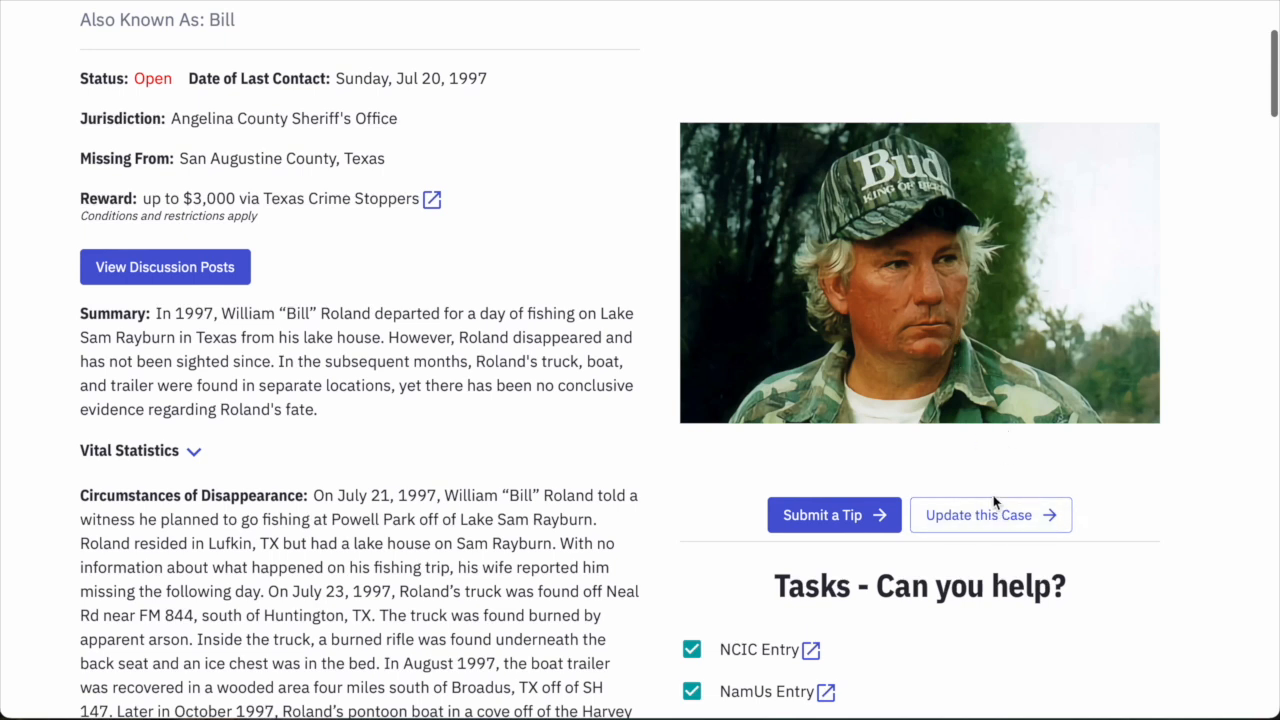
{"action": "scroll", "coordinate": [393, 358], "scroll_direction": "up", "scroll_amount": 1}
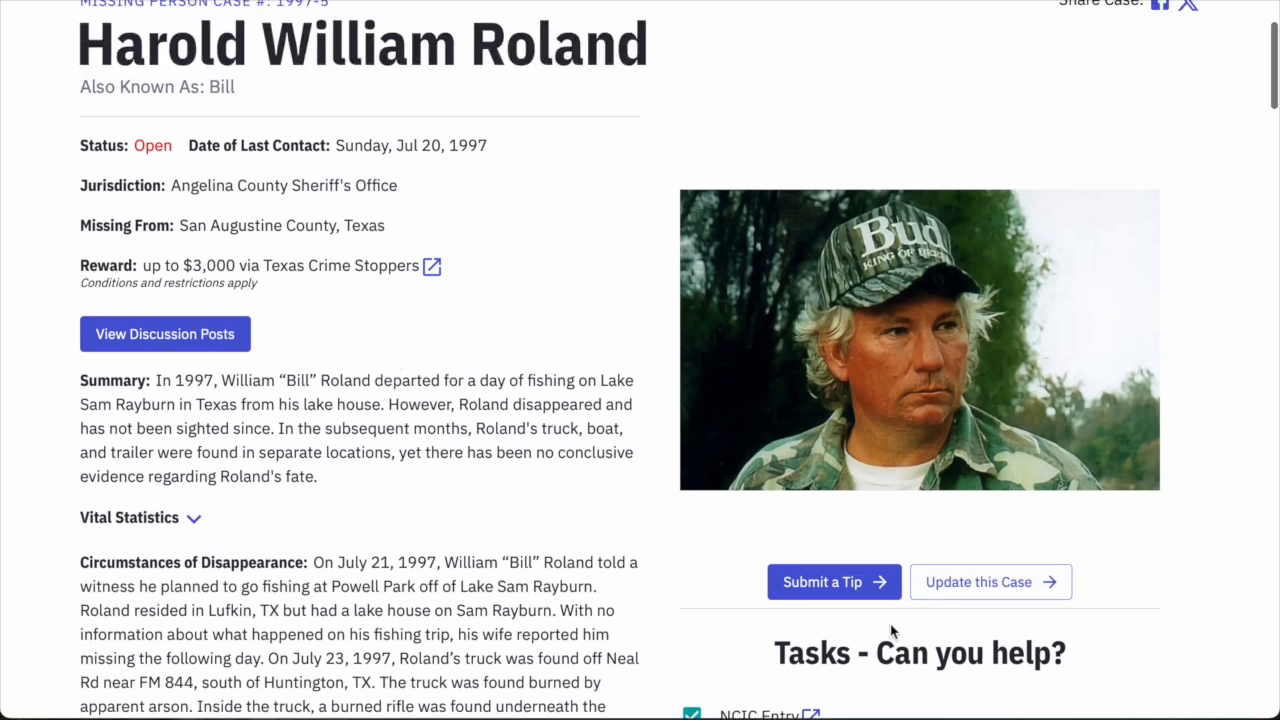
Correct the date of last contact to 07/21/1997, save it, and return to the case page.
{"action": "left_click", "coordinate": [941, 592]}
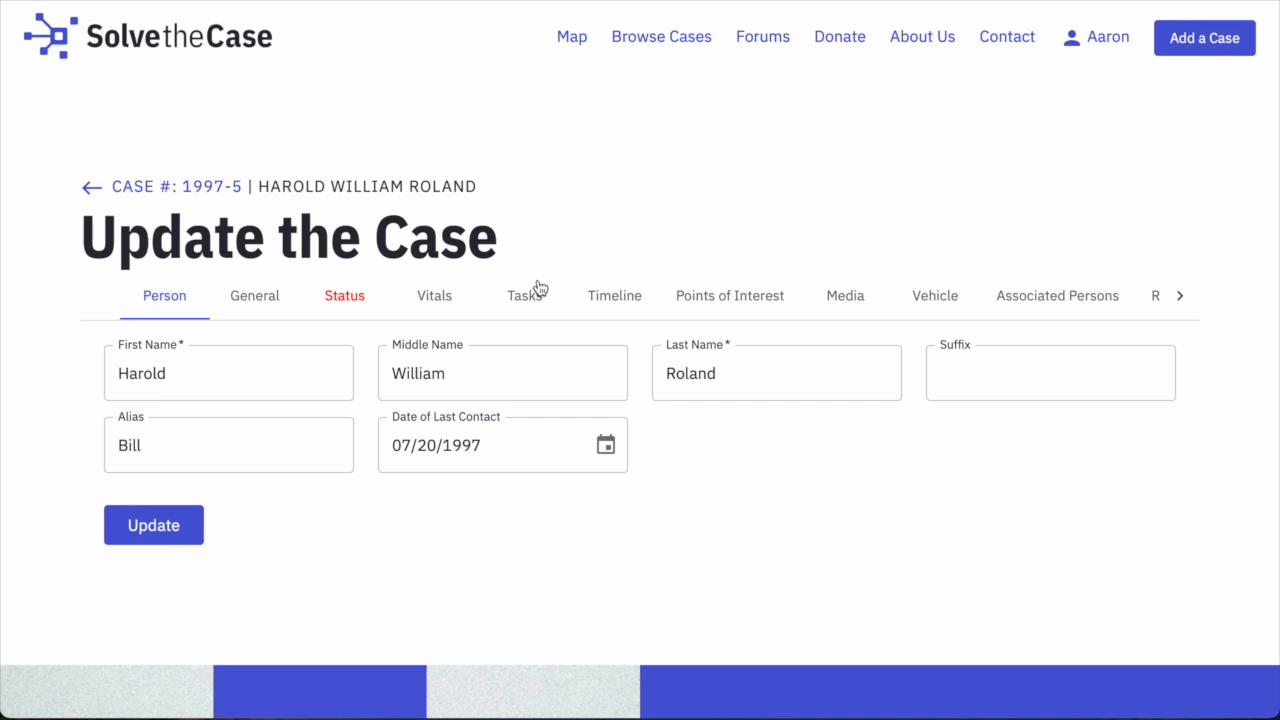
{"action": "left_click", "coordinate": [429, 460]}
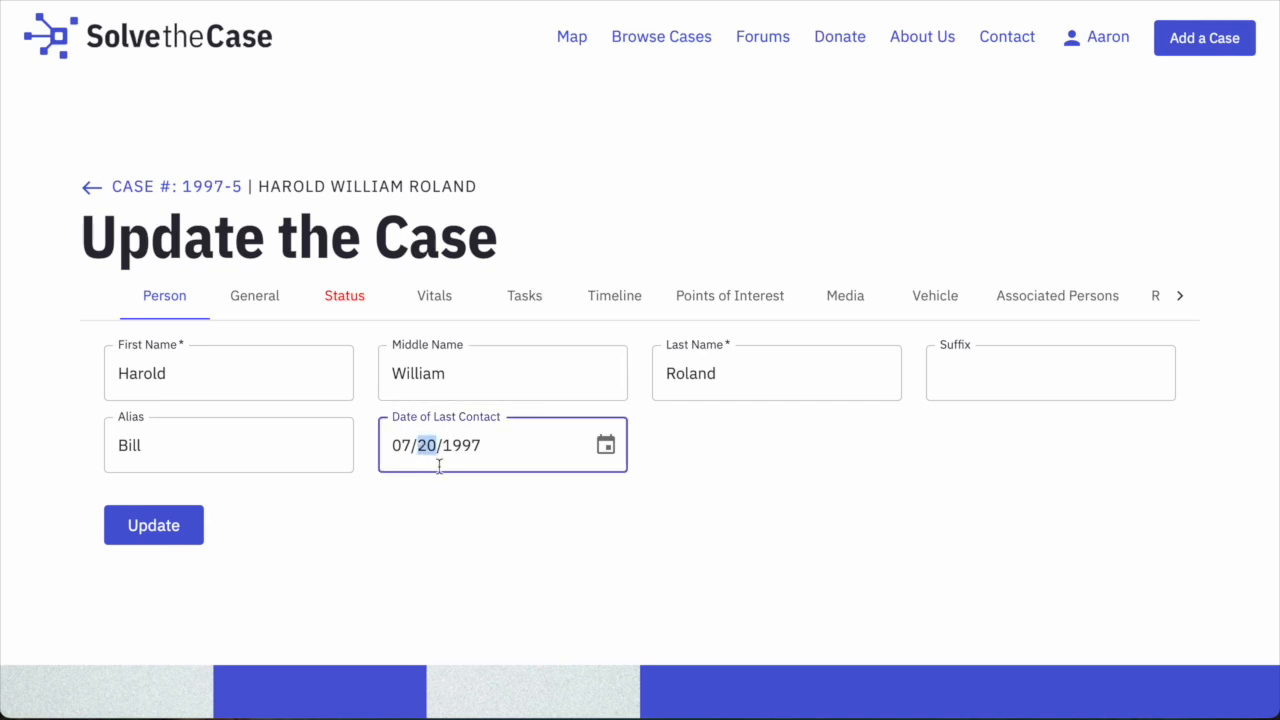
{"action": "type", "text": "21"}
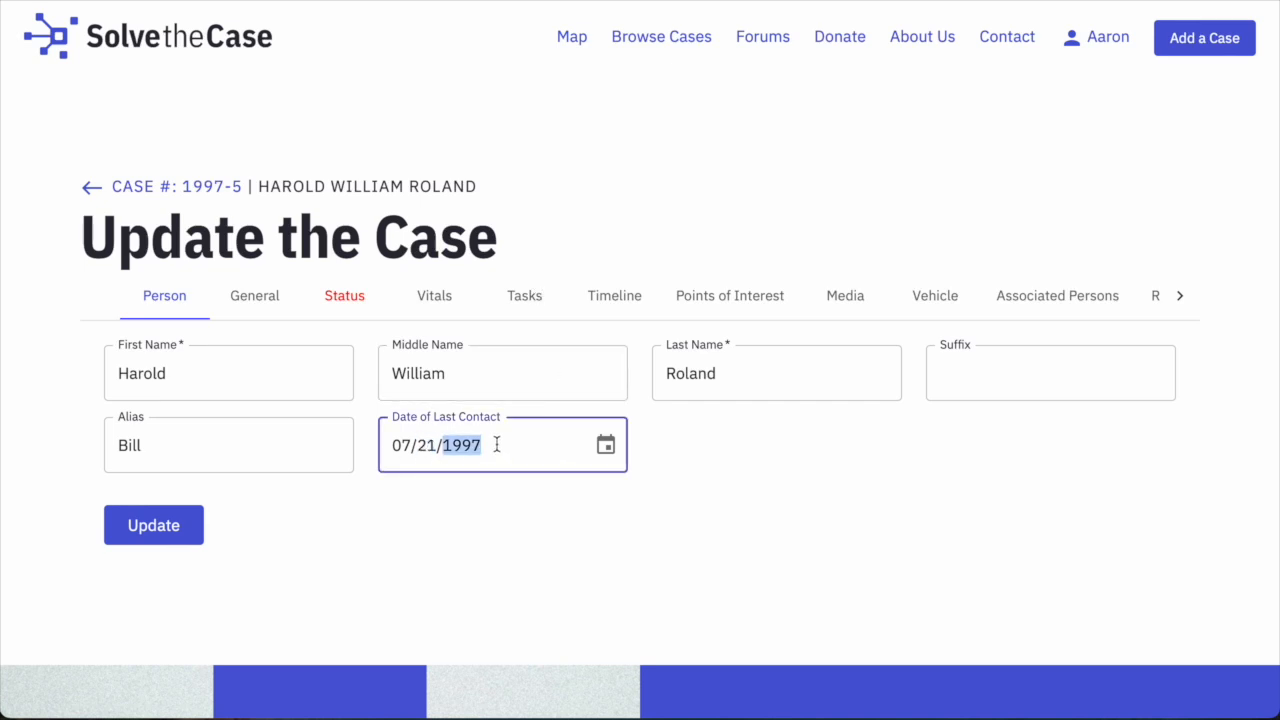
{"action": "left_click", "coordinate": [183, 529]}
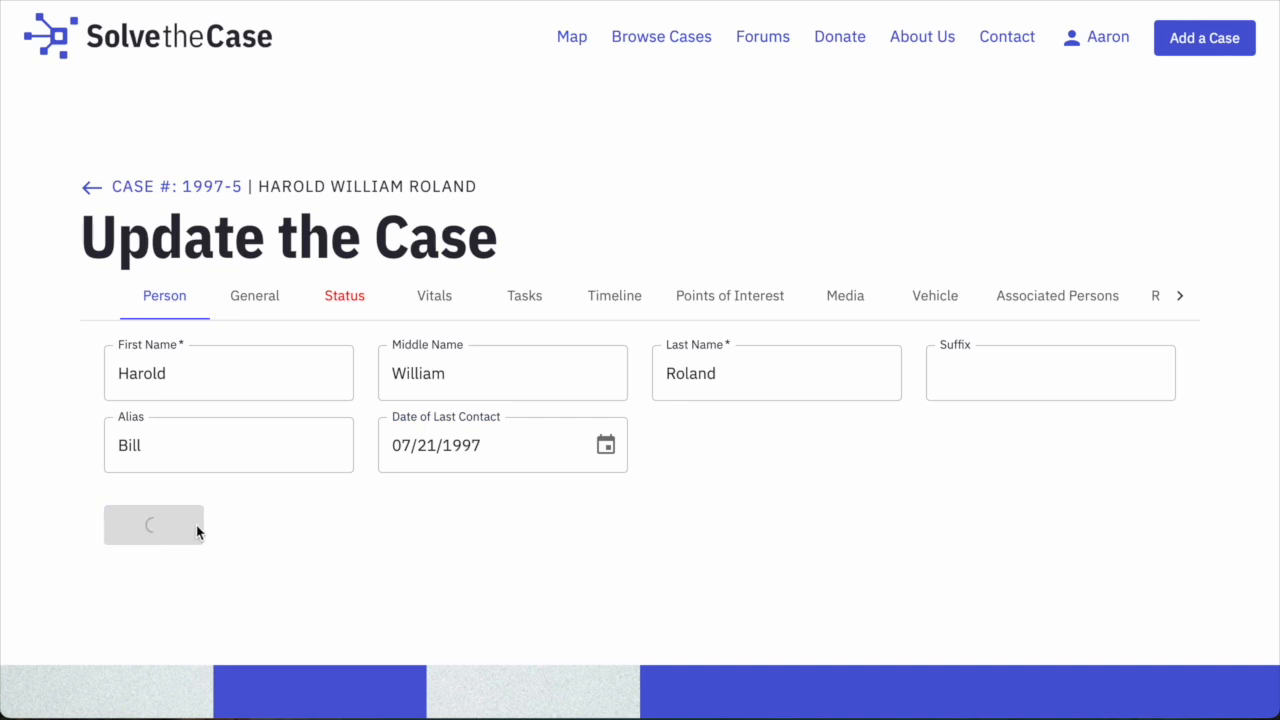
{"action": "left_click", "coordinate": [180, 192]}
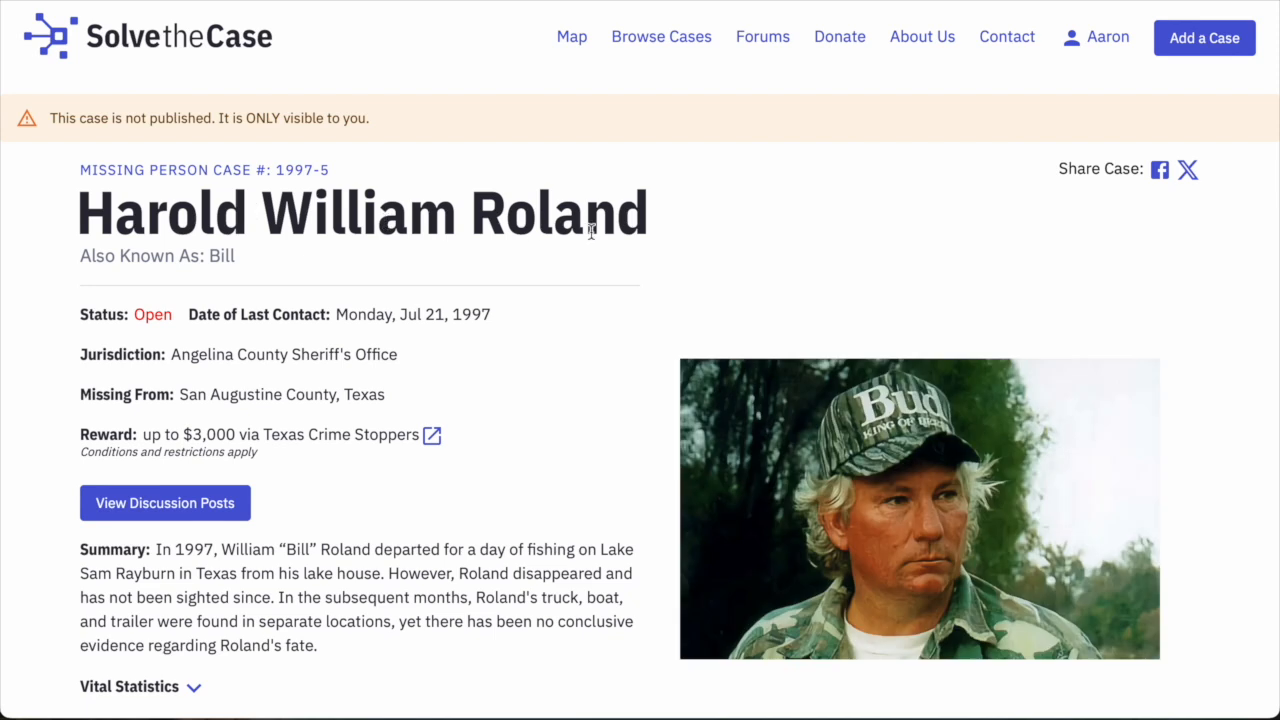
{"action": "scroll", "coordinate": [751, 328], "scroll_direction": "down", "scroll_amount": 1}
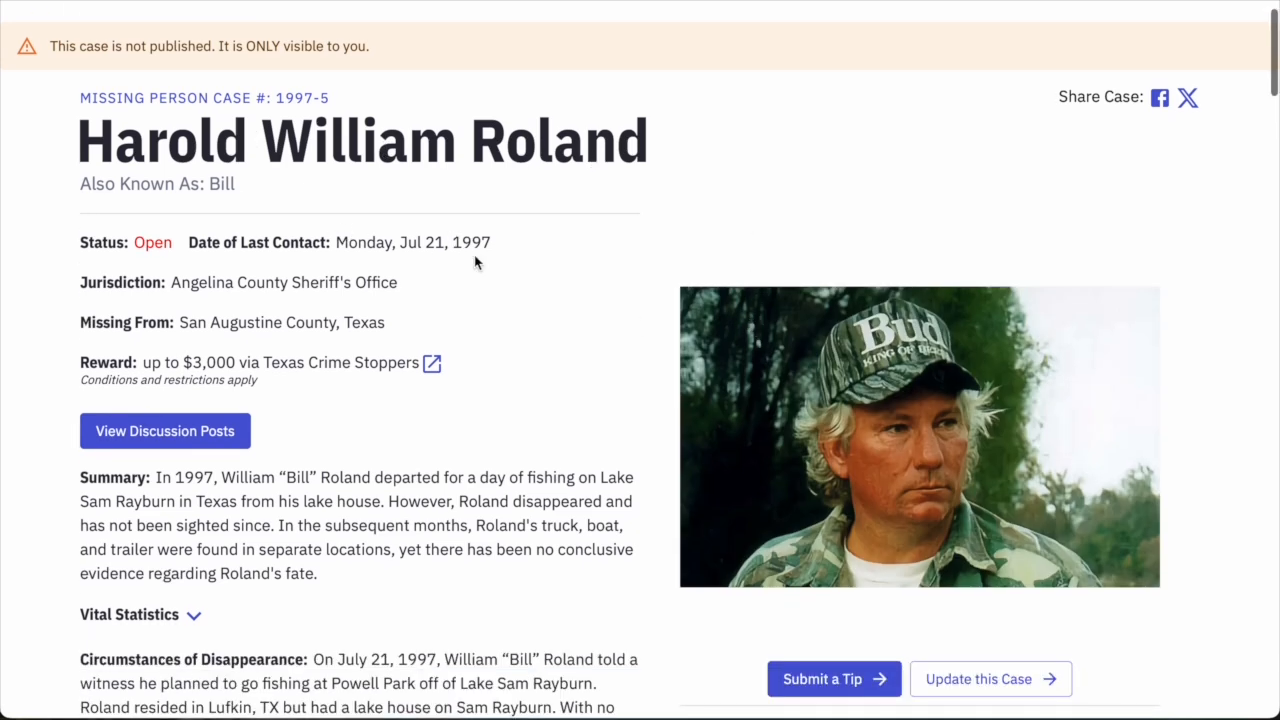
{"action": "scroll", "coordinate": [472, 248], "scroll_direction": "down", "scroll_amount": 1}
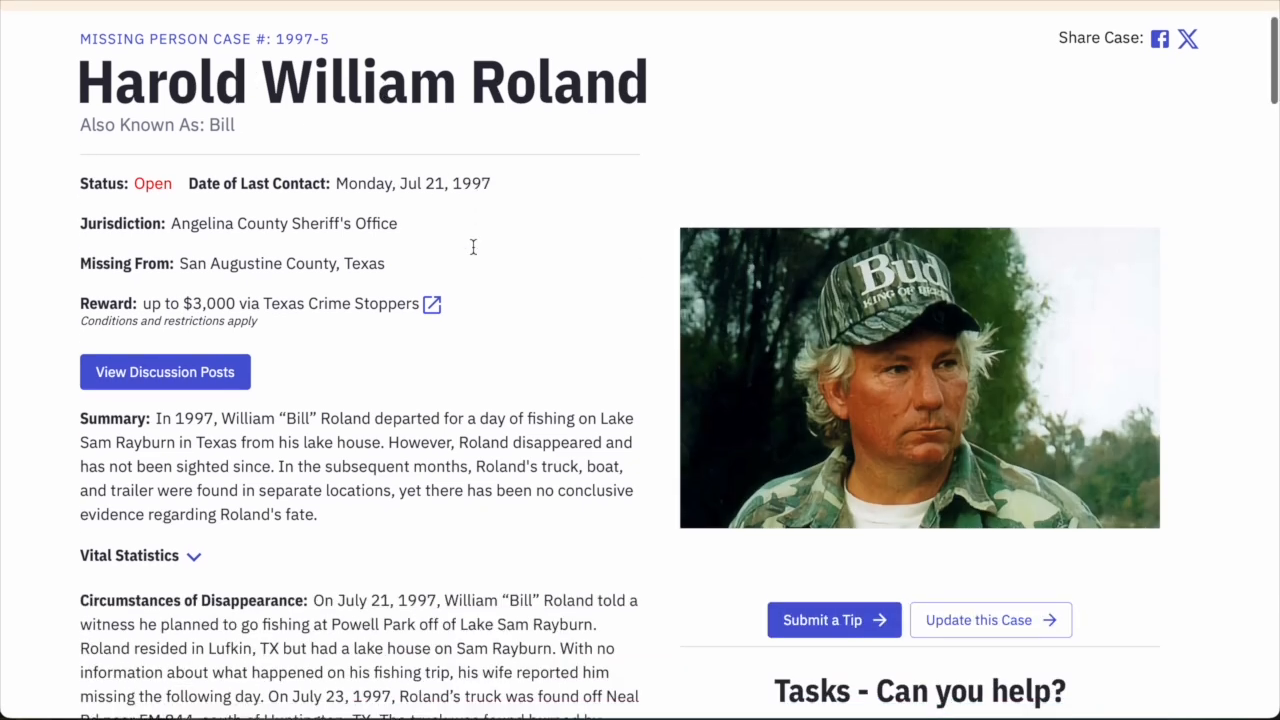
{"action": "scroll", "coordinate": [552, 303], "scroll_direction": "down", "scroll_amount": 1}
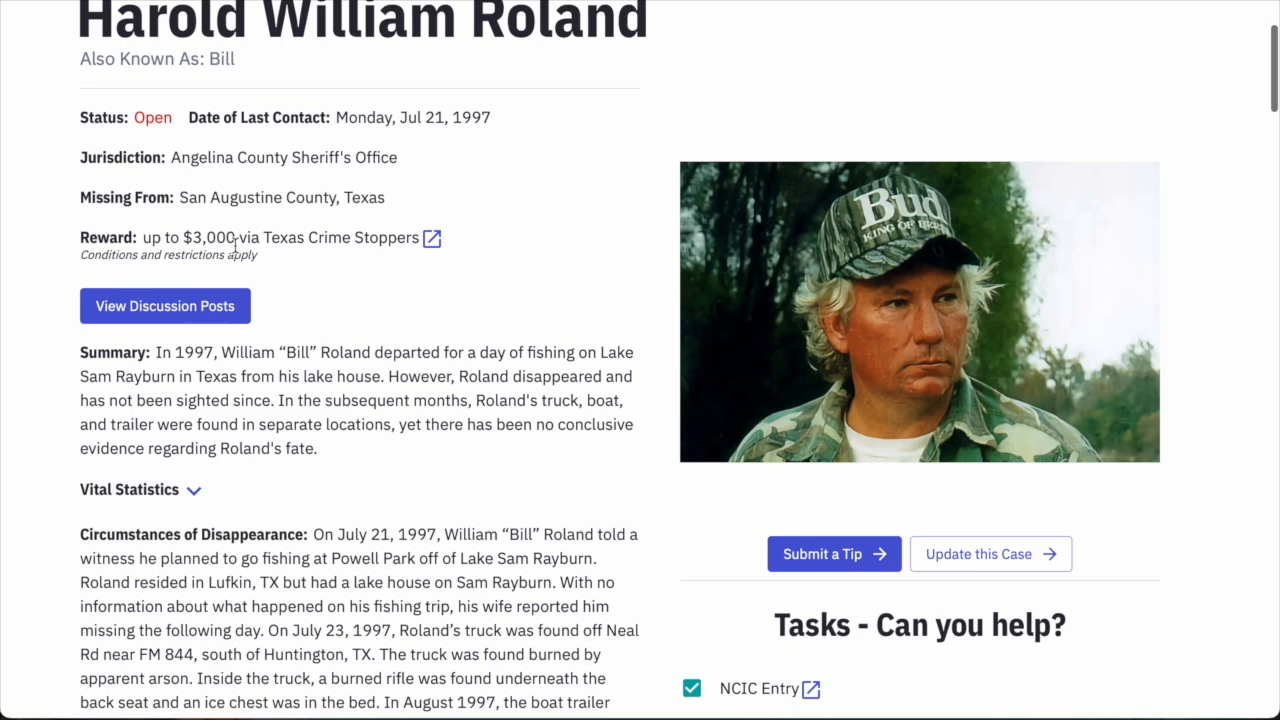
{"action": "left_click", "coordinate": [433, 243]}
{"action": "scroll", "coordinate": [514, 340], "scroll_direction": "down", "scroll_amount": 10}
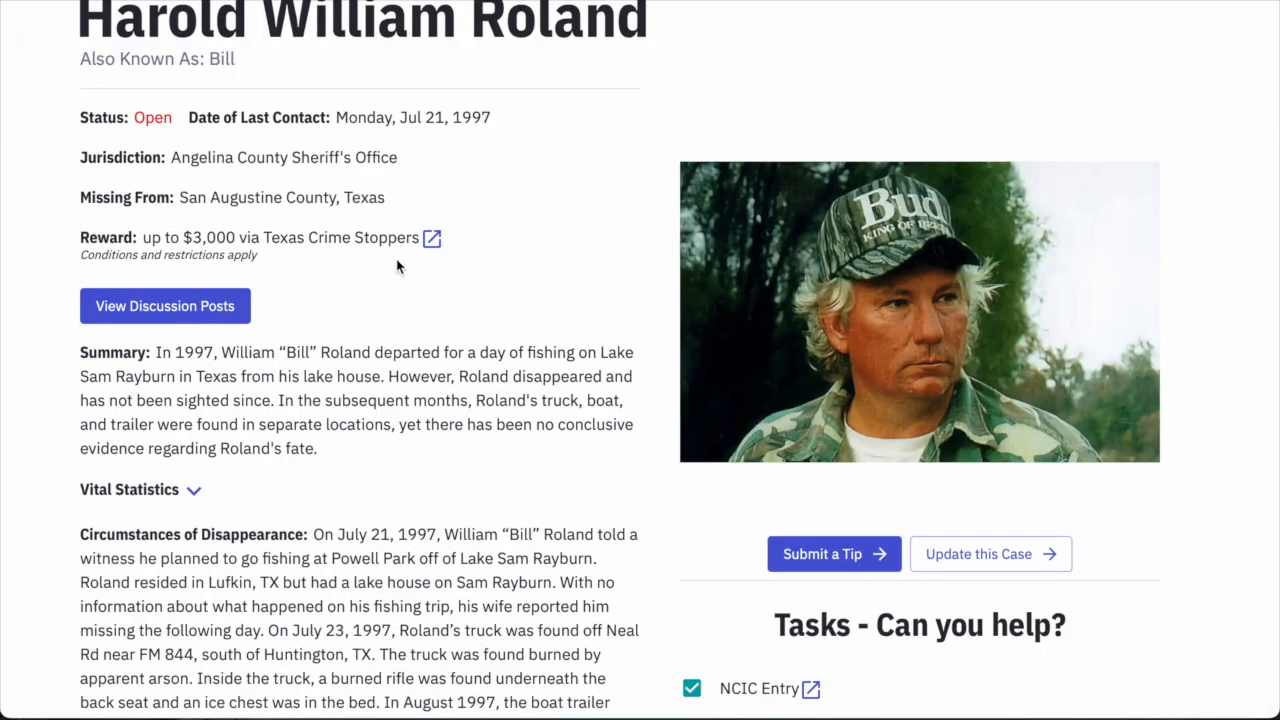
{"action": "scroll", "coordinate": [344, 475], "scroll_direction": "up", "scroll_amount": 1}
{"action": "scroll", "coordinate": [323, 480], "scroll_direction": "down", "scroll_amount": 2}
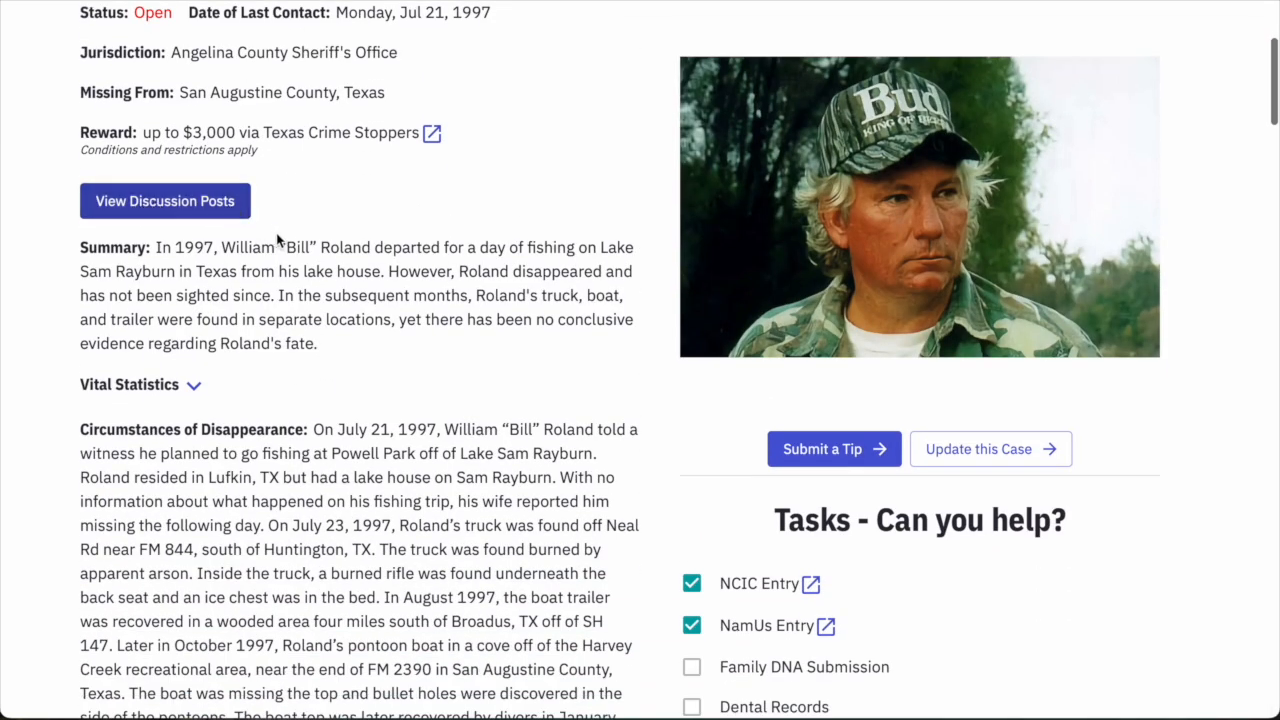
{"action": "scroll", "coordinate": [456, 483], "scroll_direction": "up", "scroll_amount": 1}
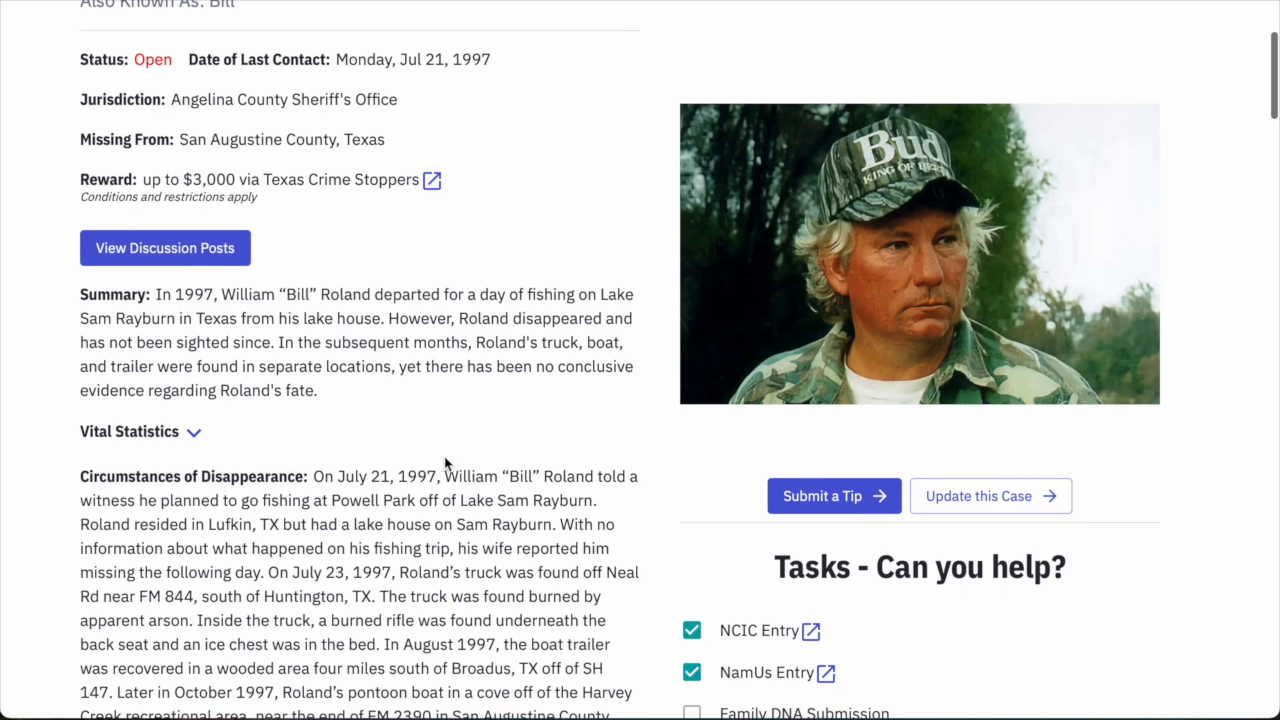
{"action": "left_click_drag", "start_coordinate": [165, 310], "coordinate": [408, 386]}
{"action": "left_click", "coordinate": [440, 415]}
{"action": "scroll", "coordinate": [455, 404], "scroll_direction": "down", "scroll_amount": 3}
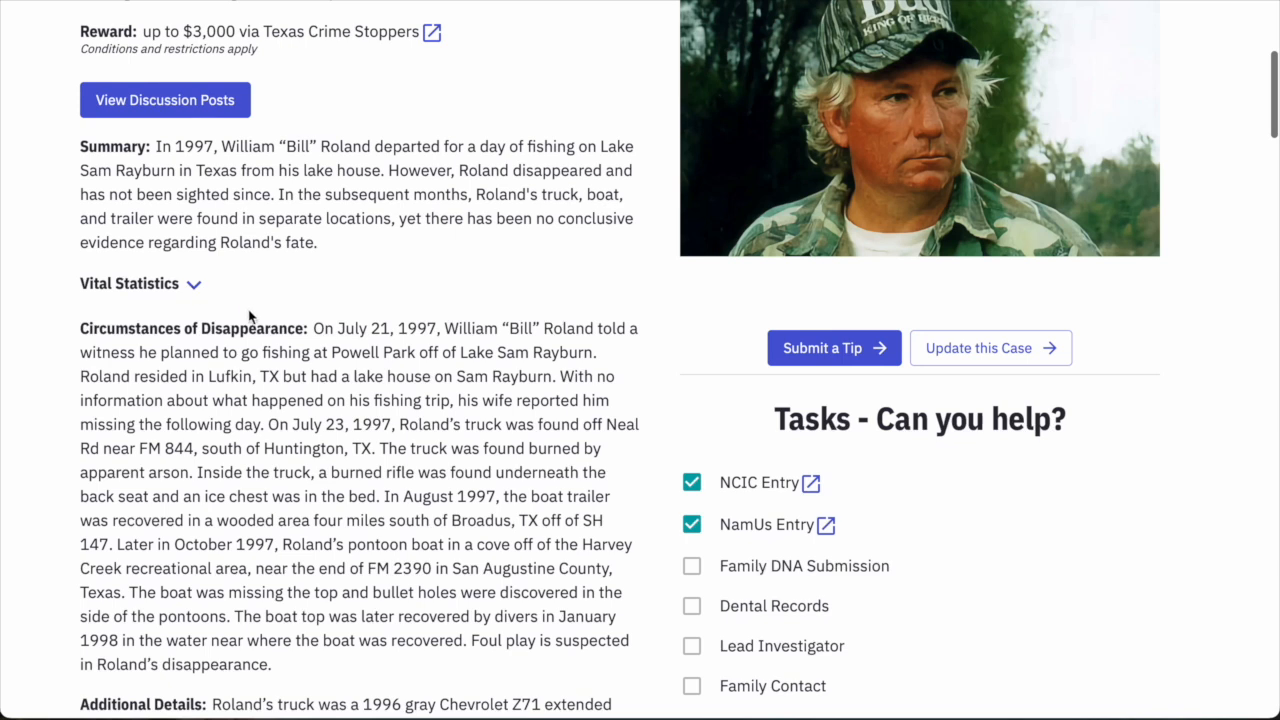
{"action": "scroll", "coordinate": [249, 317], "scroll_direction": "up", "scroll_amount": 3}
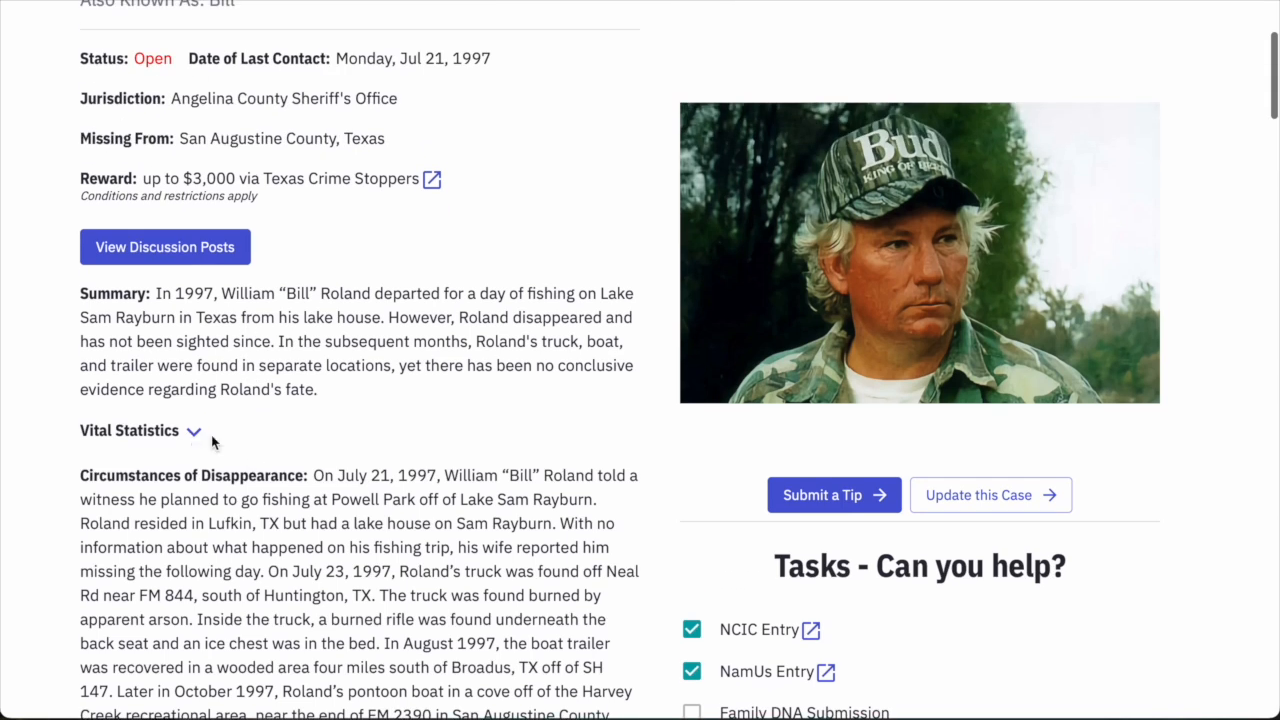
{"action": "scroll", "coordinate": [290, 410], "scroll_direction": "up", "scroll_amount": 1}
{"action": "scroll", "coordinate": [293, 410], "scroll_direction": "down", "scroll_amount": 3}
{"action": "left_click", "coordinate": [190, 318]}
{"action": "scroll", "coordinate": [198, 350], "scroll_direction": "down", "scroll_amount": 2}
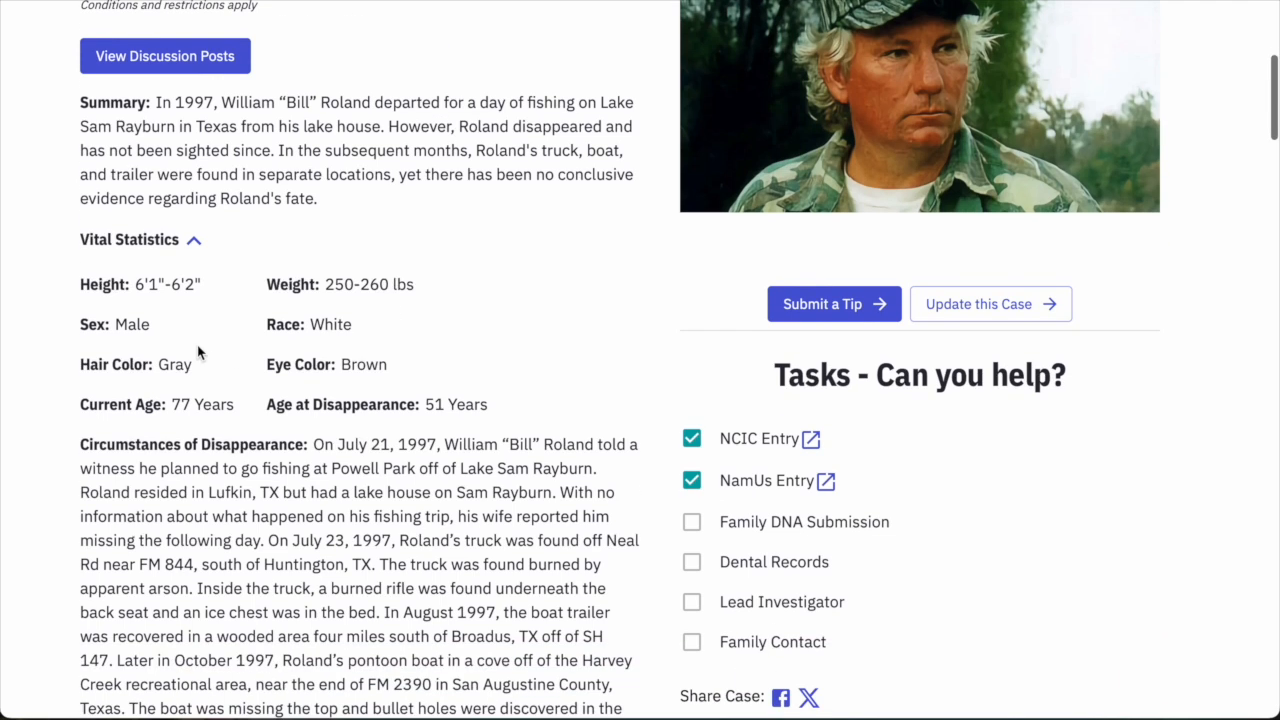
{"action": "left_click", "coordinate": [194, 241]}
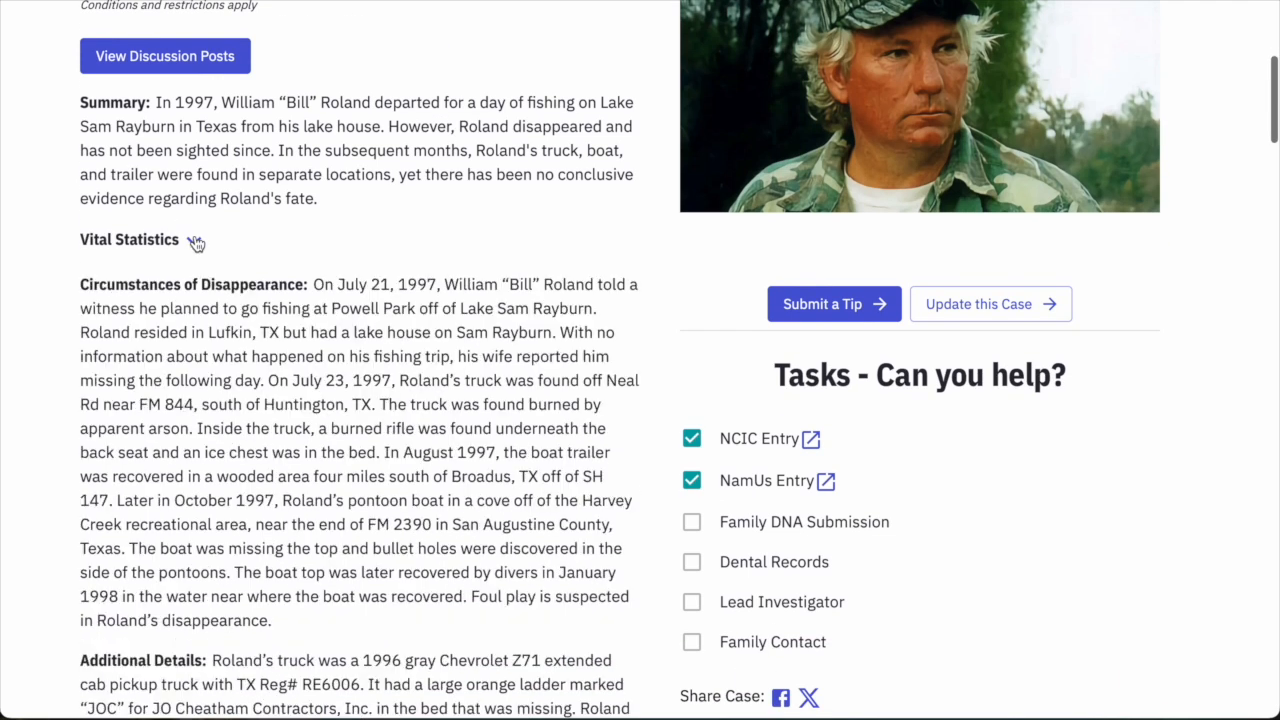
{"action": "left_click", "coordinate": [195, 242]}
{"action": "left_click", "coordinate": [195, 242]}
{"action": "scroll", "coordinate": [326, 283], "scroll_direction": "down", "scroll_amount": 3}
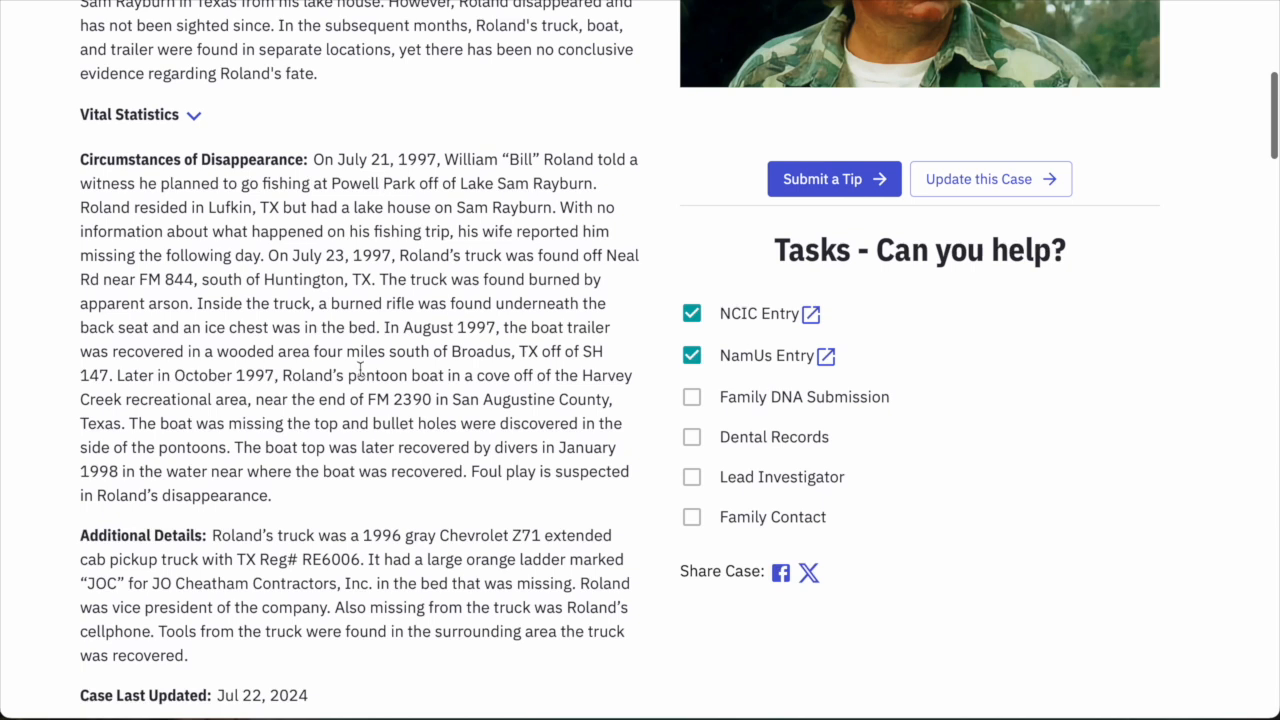
{"action": "scroll", "coordinate": [416, 395], "scroll_direction": "down", "scroll_amount": 5}
{"action": "scroll", "coordinate": [325, 389], "scroll_direction": "down", "scroll_amount": 1}
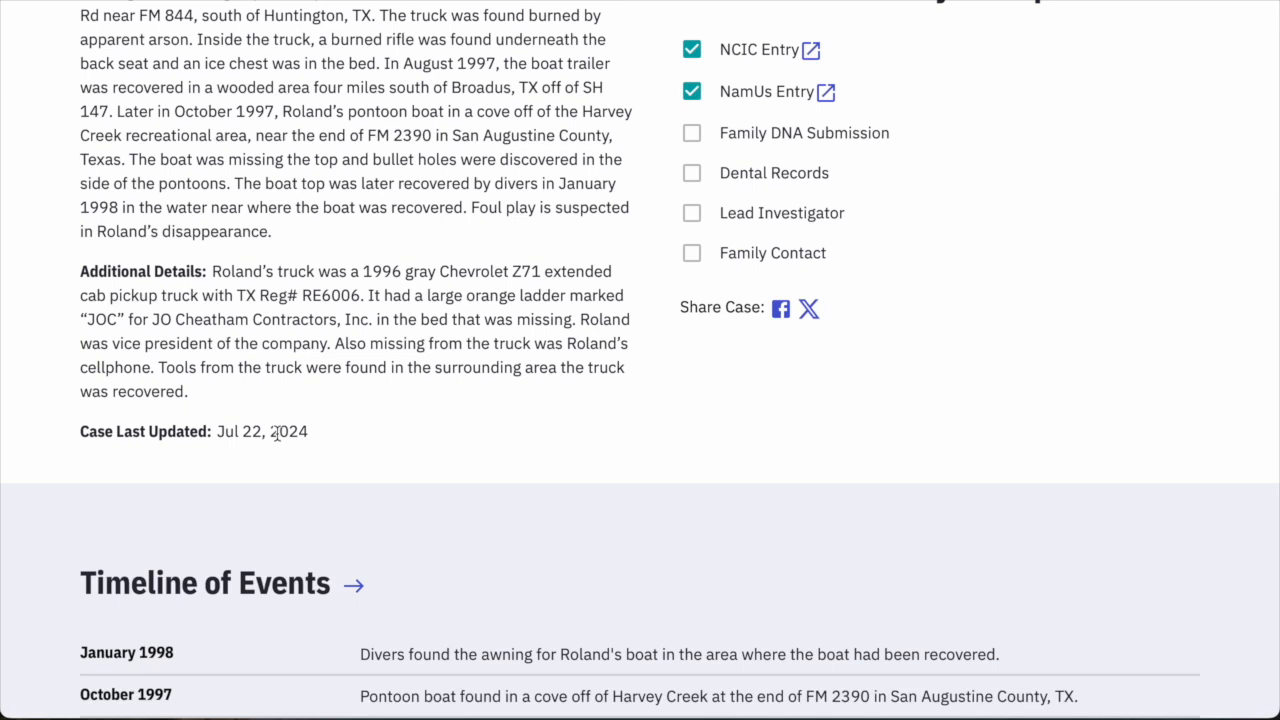
{"action": "scroll", "coordinate": [314, 418], "scroll_direction": "up", "scroll_amount": 3}
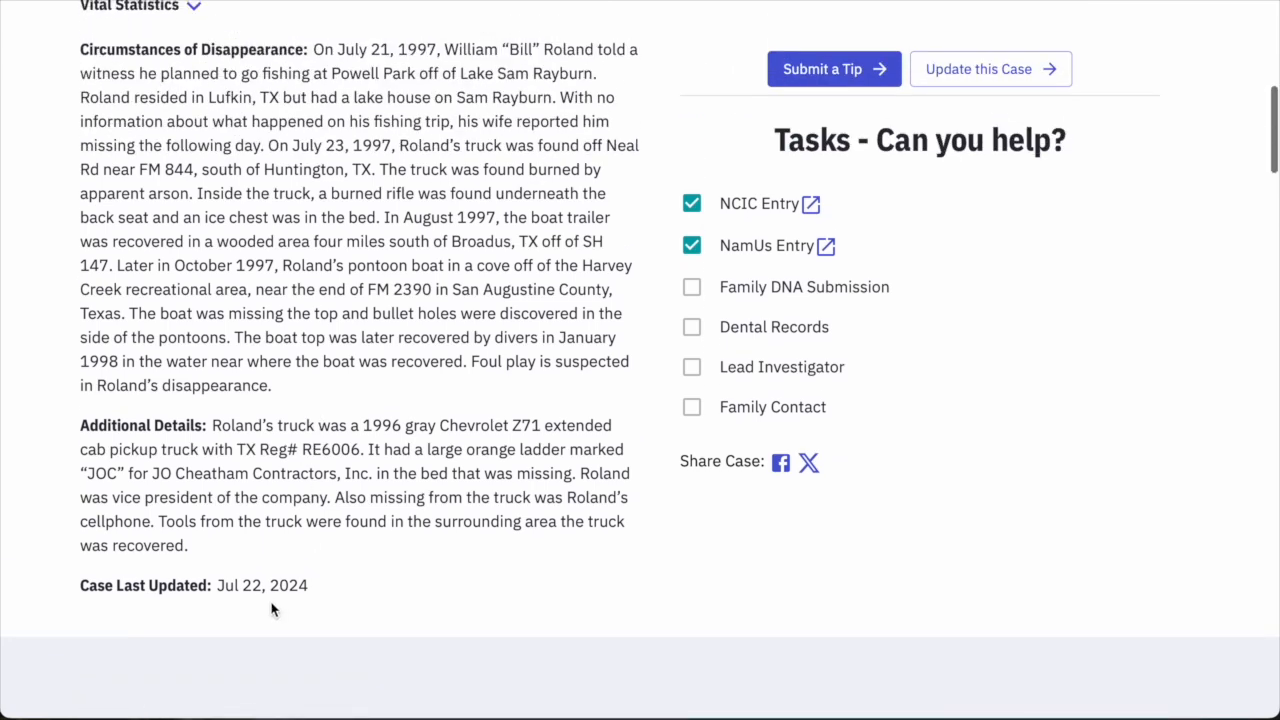
{"action": "scroll", "coordinate": [305, 582], "scroll_direction": "up", "scroll_amount": 10}
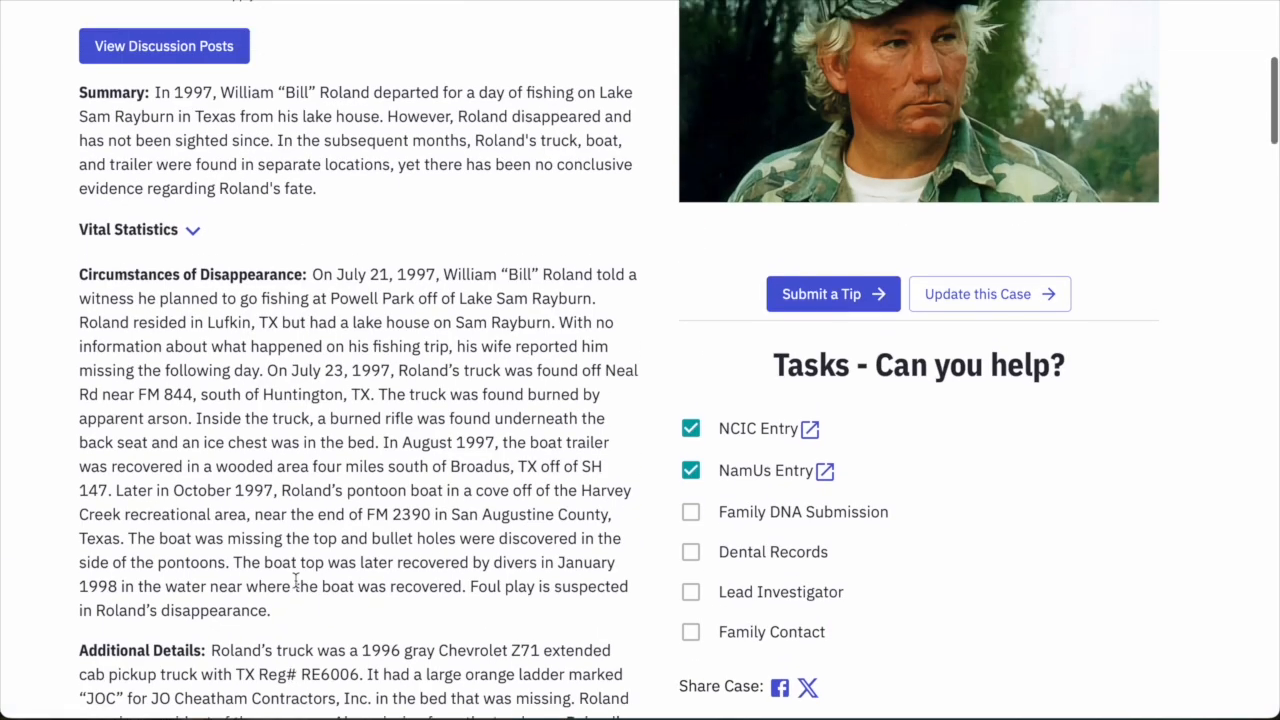
{"action": "scroll", "coordinate": [878, 418], "scroll_direction": "down", "scroll_amount": 3}
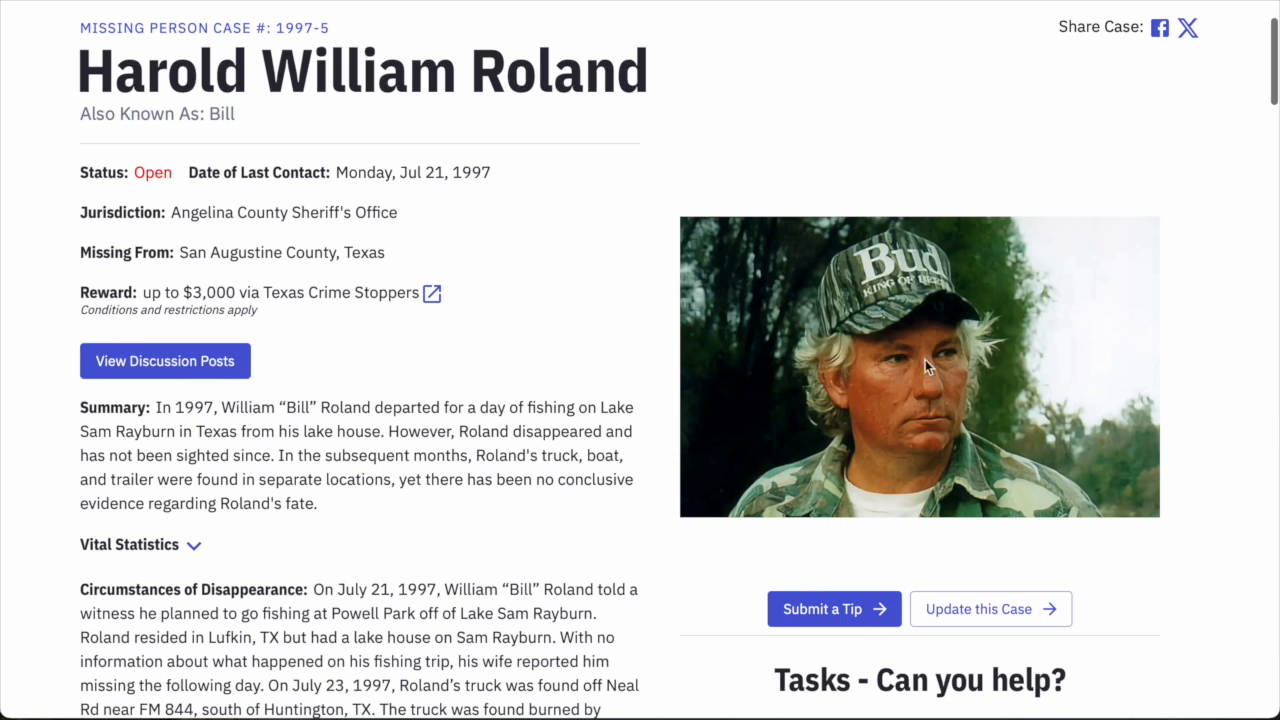
{"action": "scroll", "coordinate": [934, 380], "scroll_direction": "down", "scroll_amount": 3}
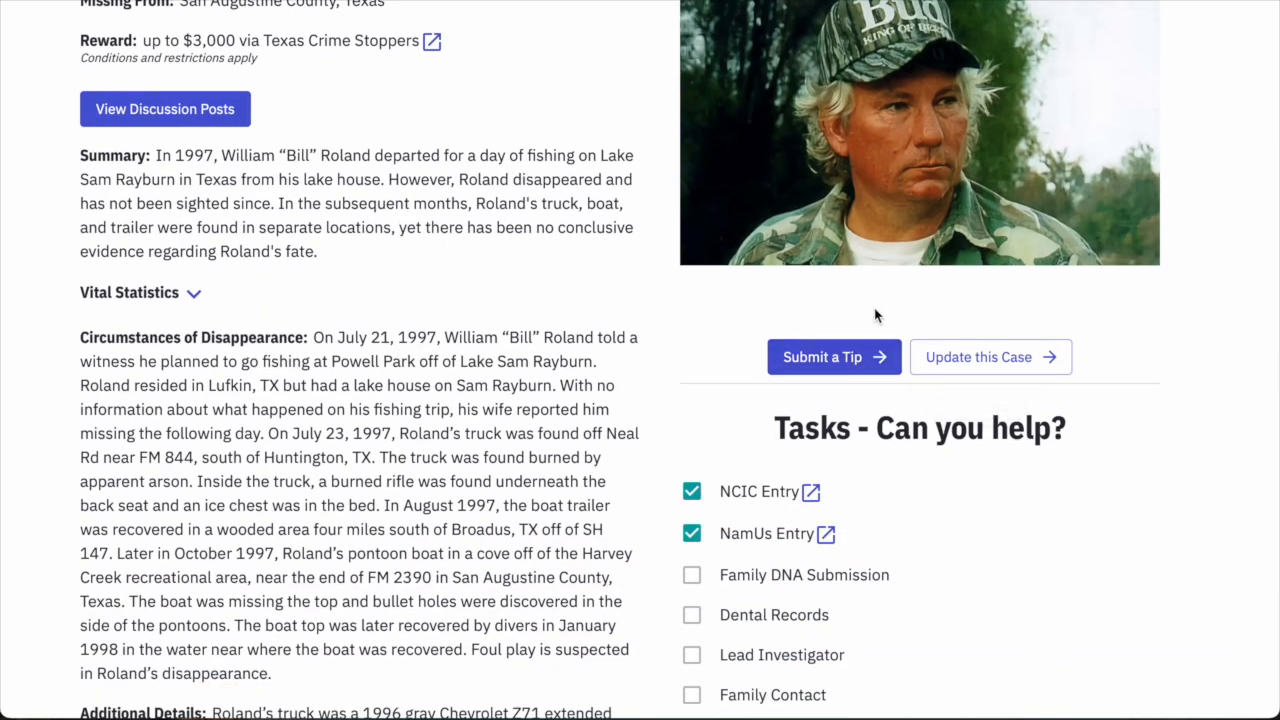
{"action": "scroll", "coordinate": [873, 323], "scroll_direction": "up", "scroll_amount": 3}
{"action": "scroll", "coordinate": [873, 323], "scroll_direction": "down", "scroll_amount": 3}
{"action": "scroll", "coordinate": [873, 323], "scroll_direction": "down", "scroll_amount": 3}
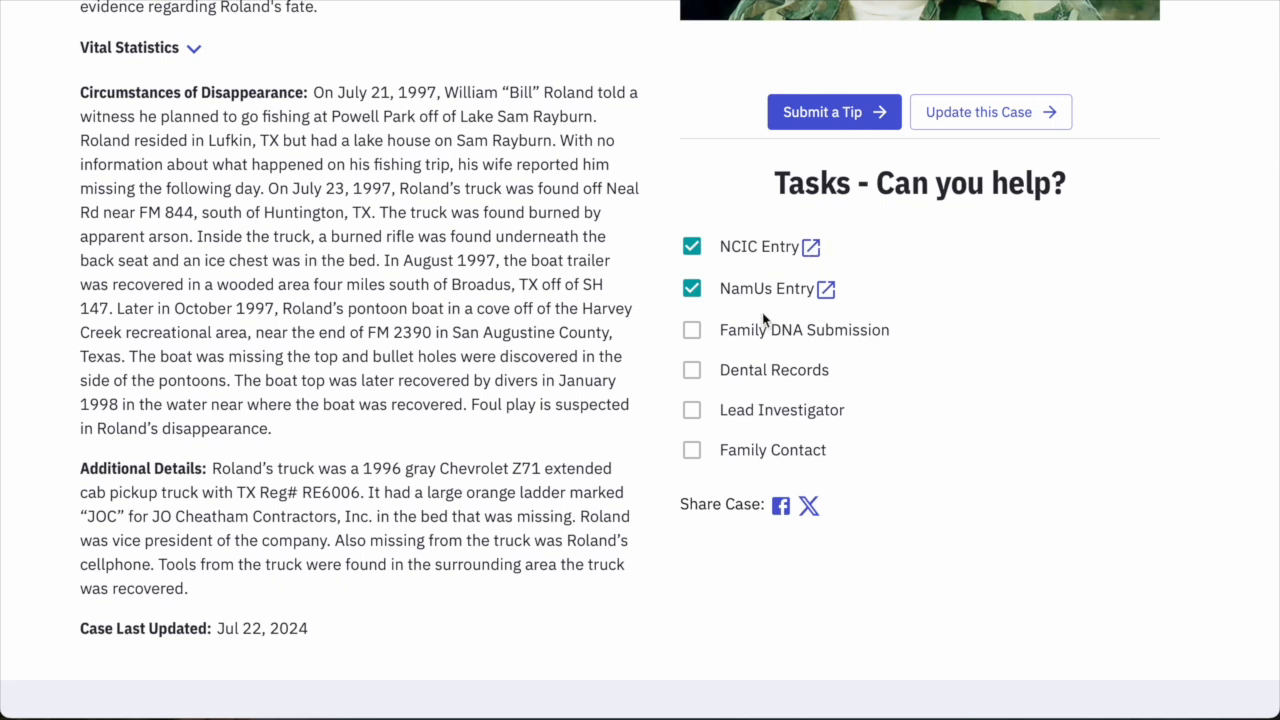
{"action": "left_click", "coordinate": [826, 292]}
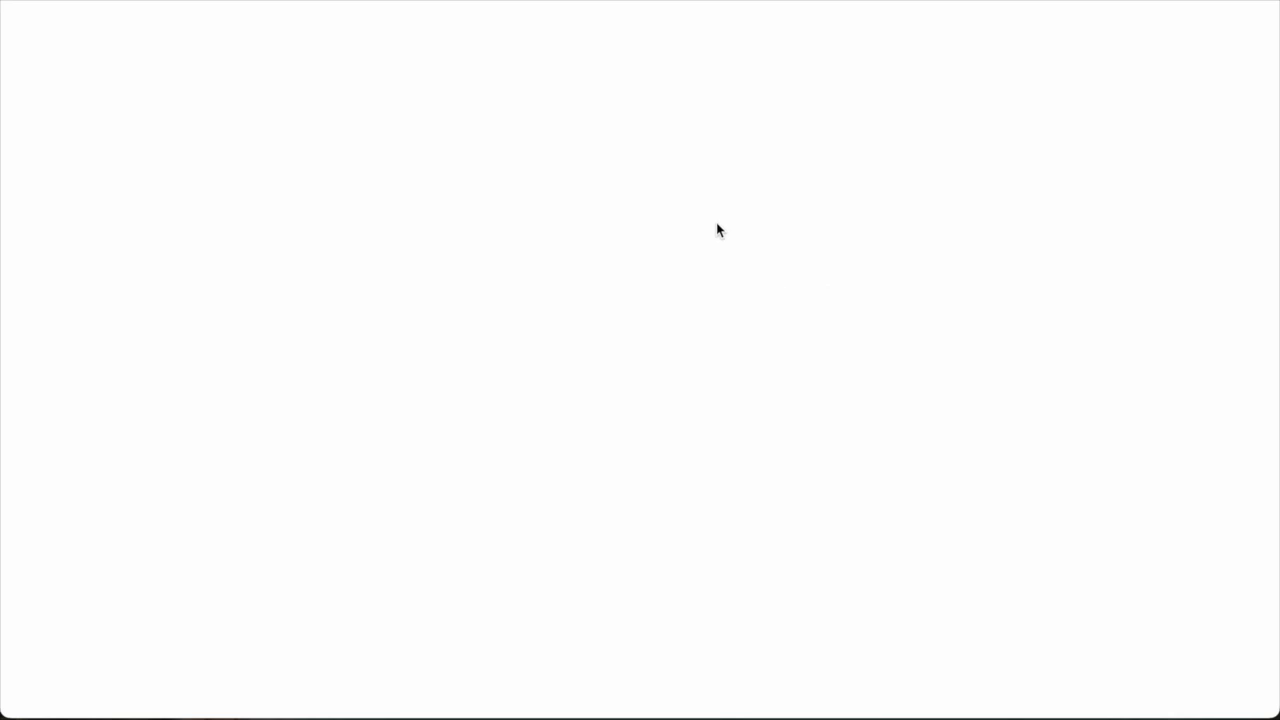
{"action": "scroll", "coordinate": [751, 249], "scroll_direction": "down", "scroll_amount": 4}
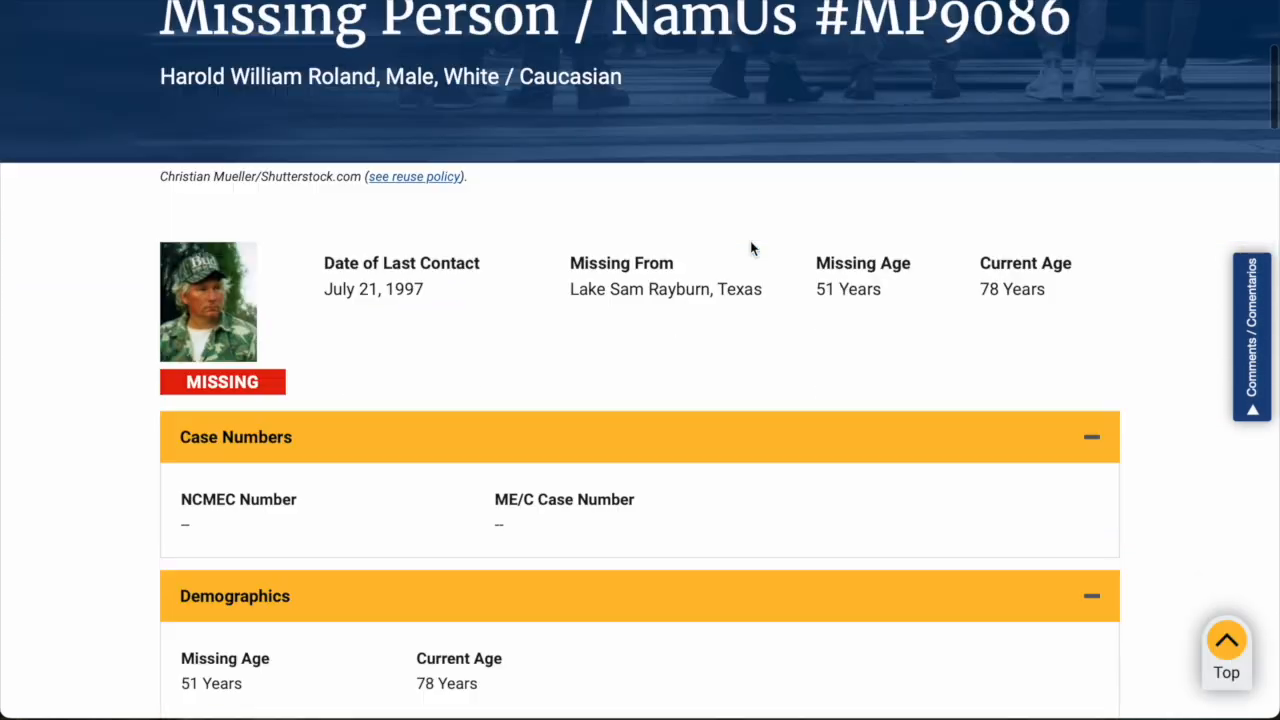
{"action": "scroll", "coordinate": [751, 249], "scroll_direction": "down", "scroll_amount": 1}
{"action": "left_click", "coordinate": [258, 2]}
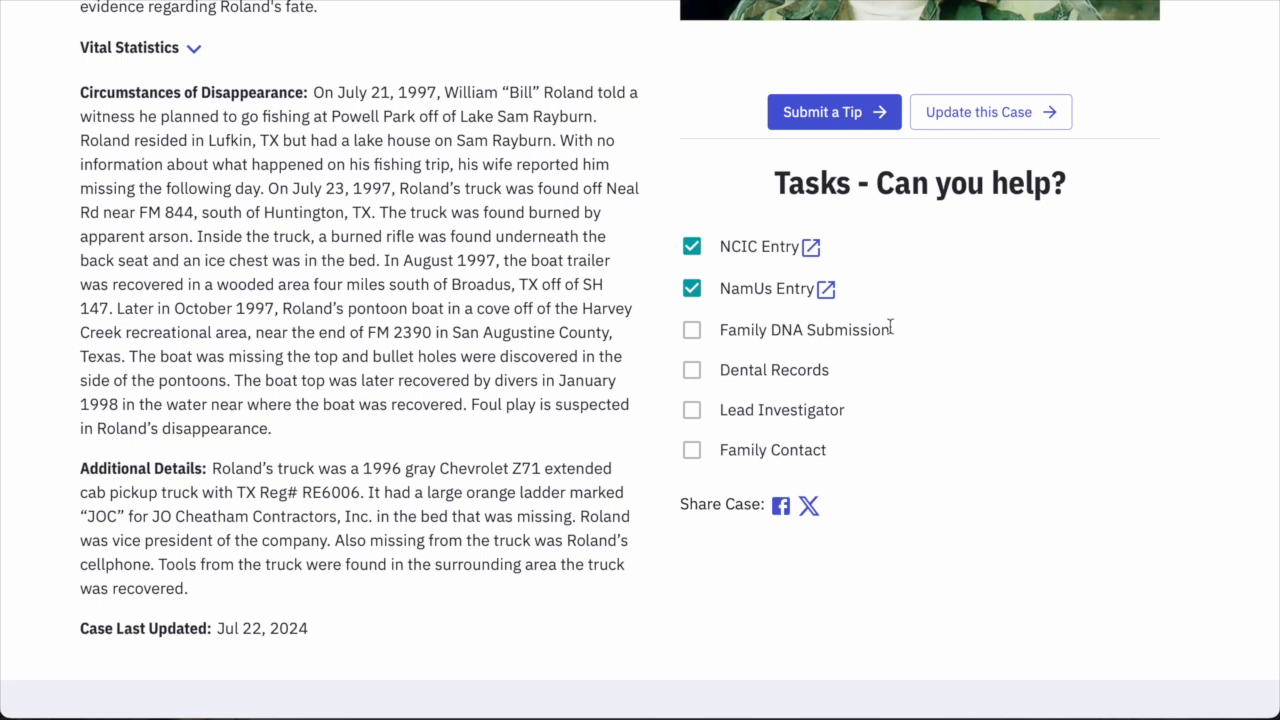
{"action": "mouse_move", "coordinate": [906, 335]}
{"action": "left_mouse_down"}
{"action": "mouse_move", "coordinate": [729, 337]}
{"action": "mouse_move", "coordinate": [891, 331]}
{"action": "left_mouse_up"}
{"action": "left_click", "coordinate": [723, 342]}
{"action": "scroll", "coordinate": [908, 390], "scroll_direction": "up", "scroll_amount": 2}
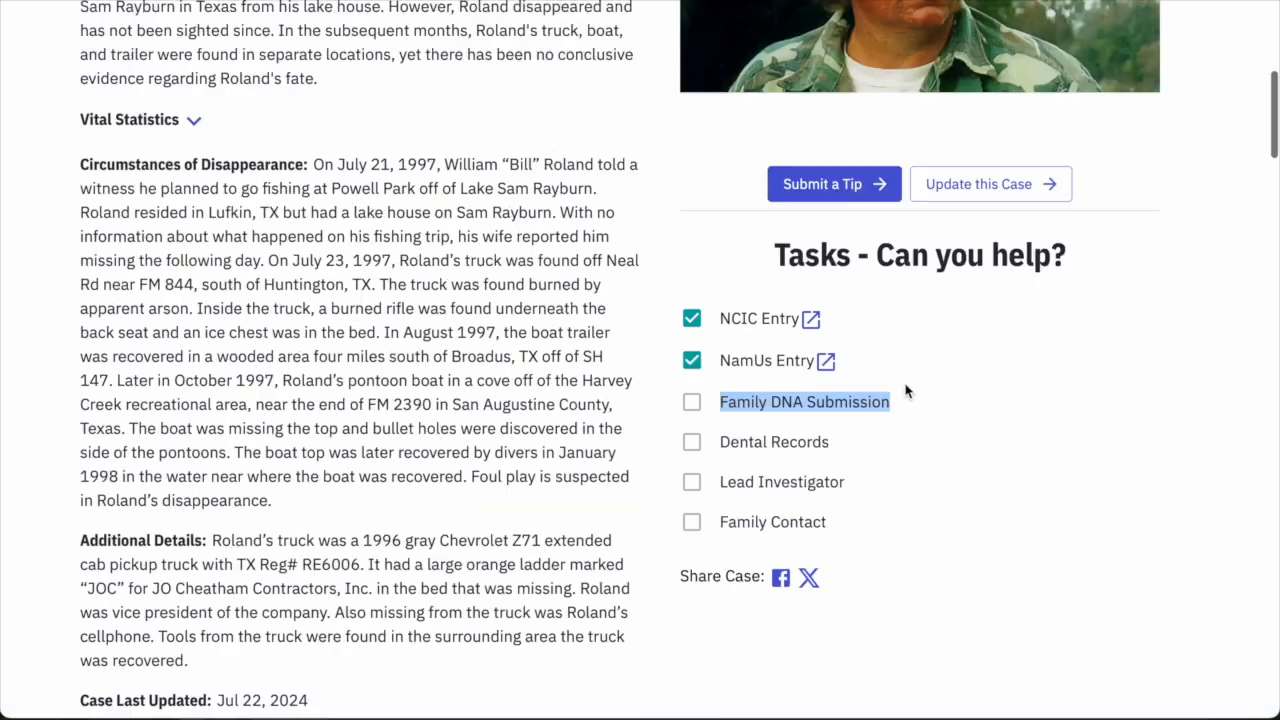
{"action": "scroll", "coordinate": [898, 379], "scroll_direction": "down", "scroll_amount": 2}
{"action": "scroll", "coordinate": [898, 379], "scroll_direction": "down", "scroll_amount": 1}
{"action": "left_click", "coordinate": [909, 390]}
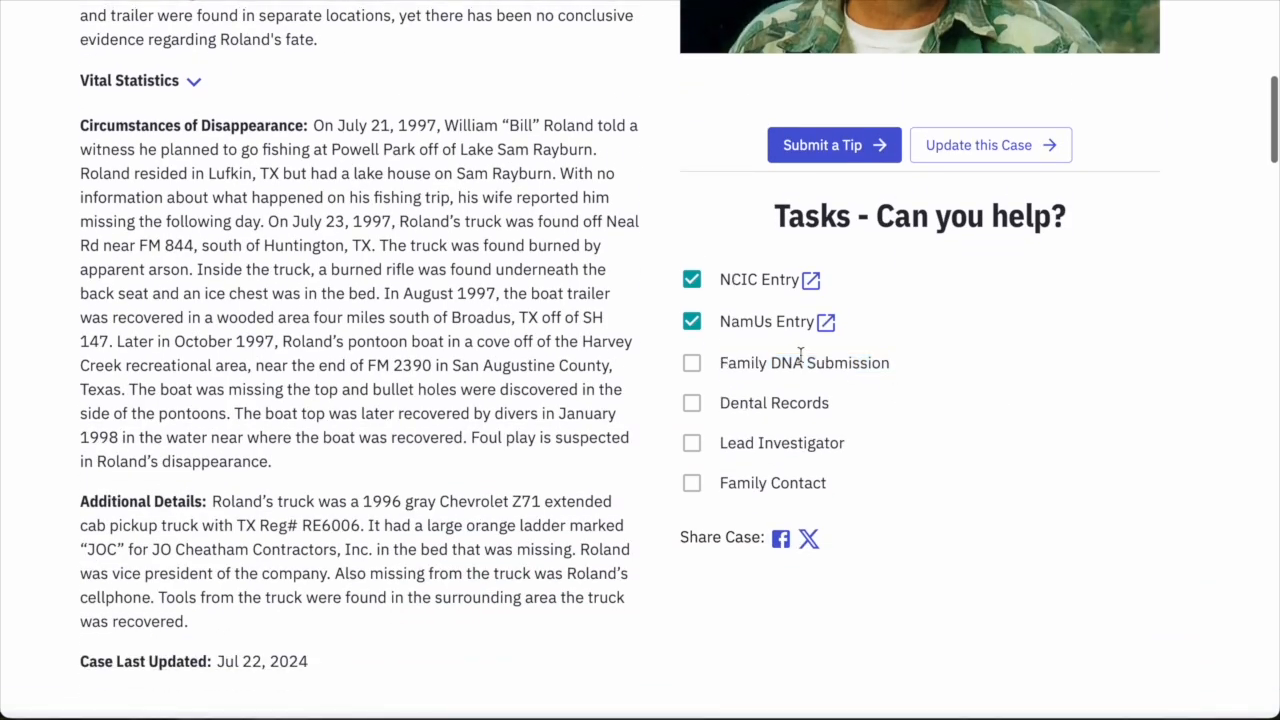
{"action": "scroll", "coordinate": [809, 355], "scroll_direction": "down", "scroll_amount": 1}
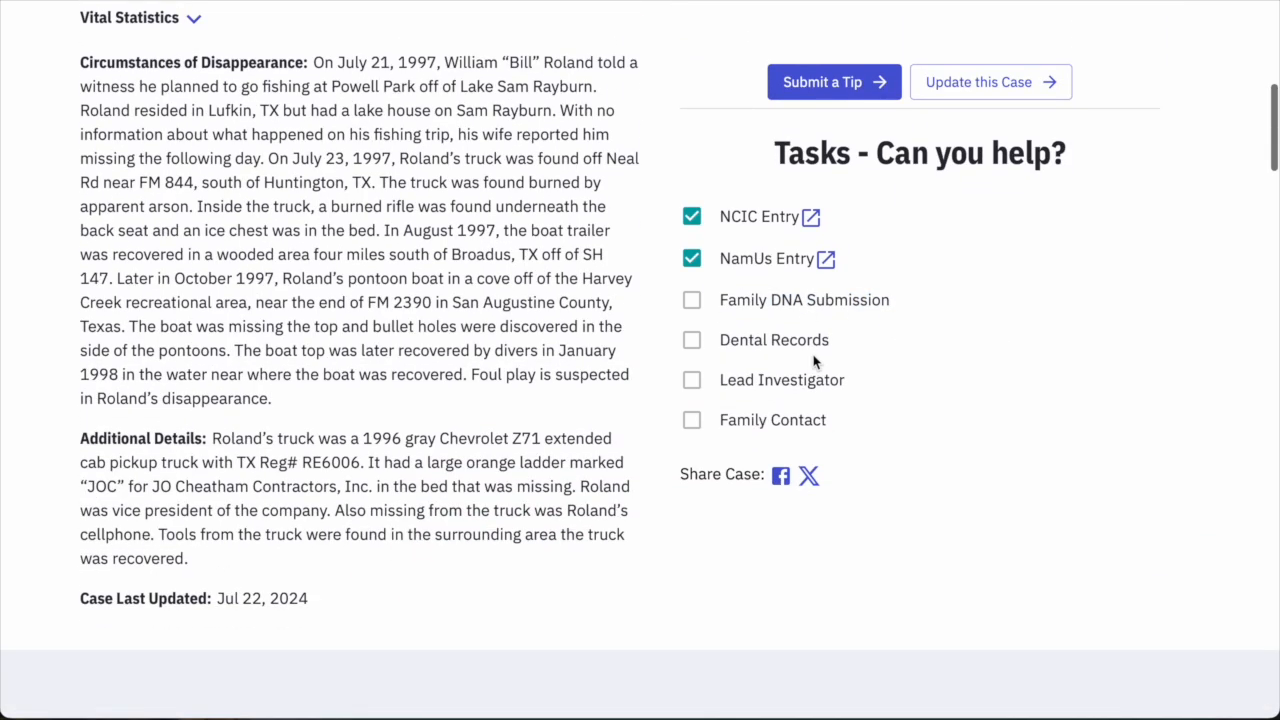
{"action": "scroll", "coordinate": [815, 363], "scroll_direction": "up", "scroll_amount": 5}
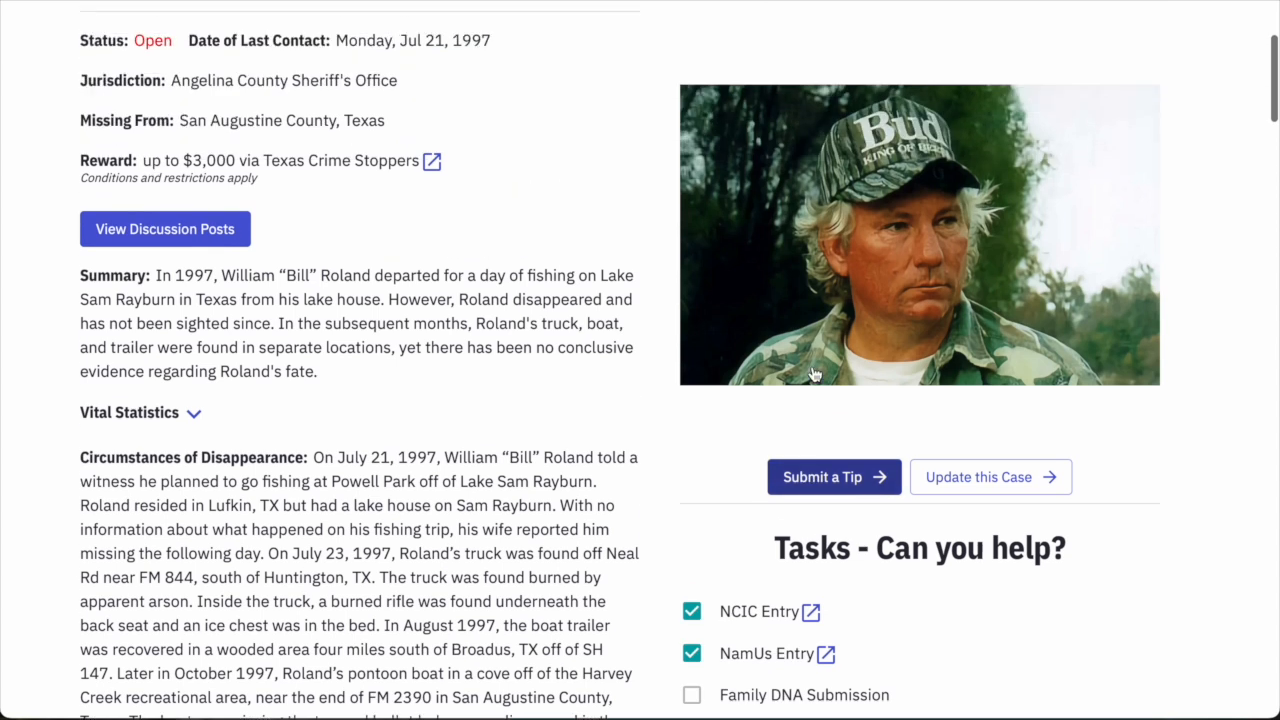
{"action": "scroll", "coordinate": [812, 370], "scroll_direction": "down", "scroll_amount": 3}
{"action": "scroll", "coordinate": [822, 409], "scroll_direction": "down", "scroll_amount": 2}
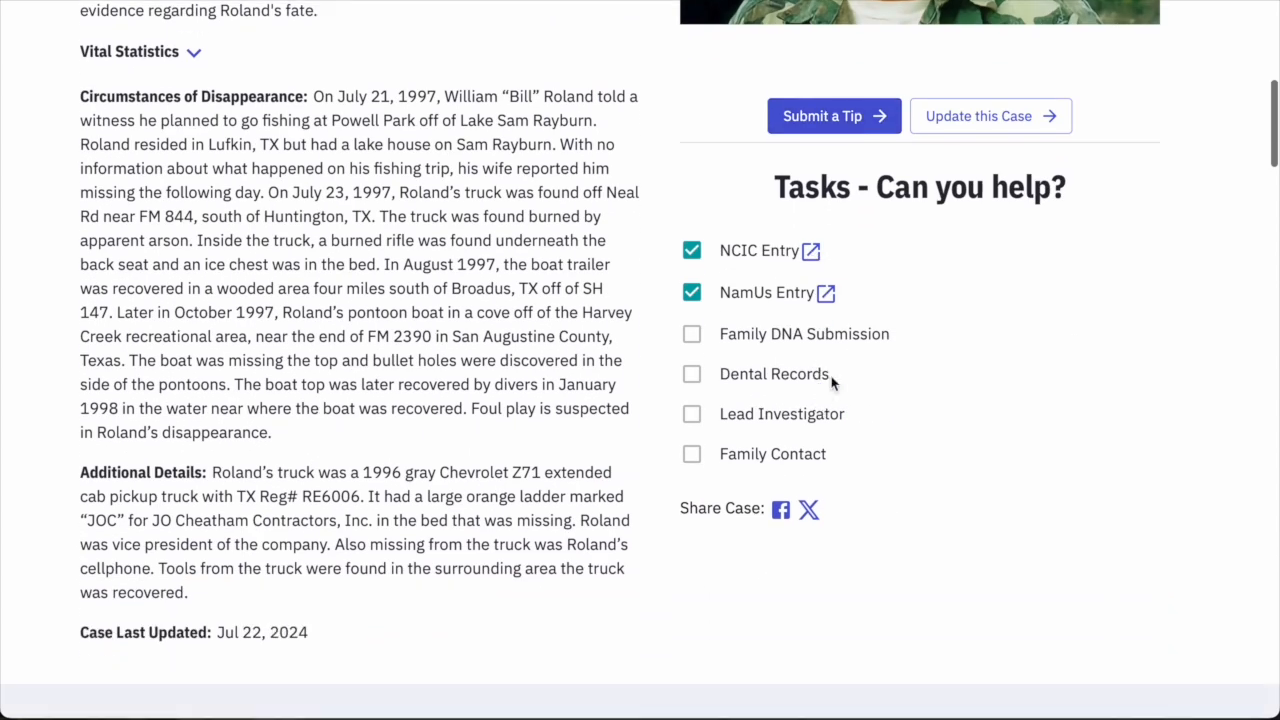
{"action": "scroll", "coordinate": [832, 380], "scroll_direction": "down", "scroll_amount": 1}
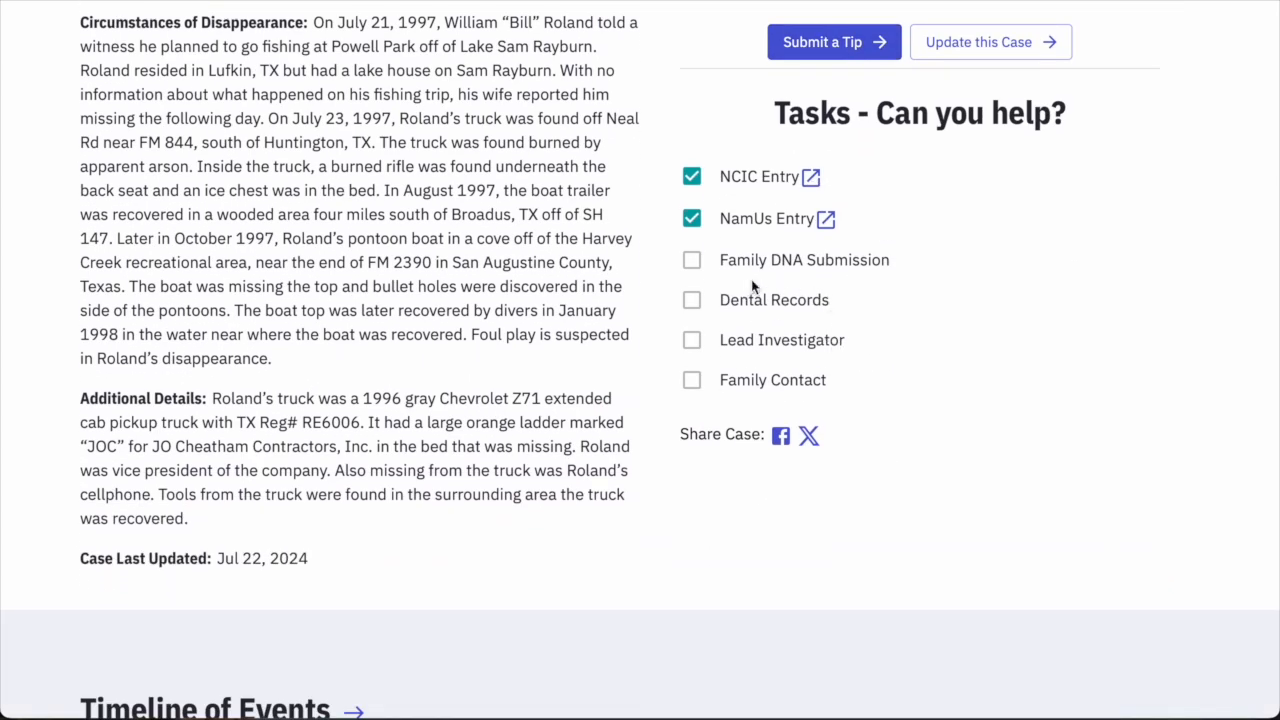
{"action": "scroll", "coordinate": [891, 294], "scroll_direction": "down", "scroll_amount": 2}
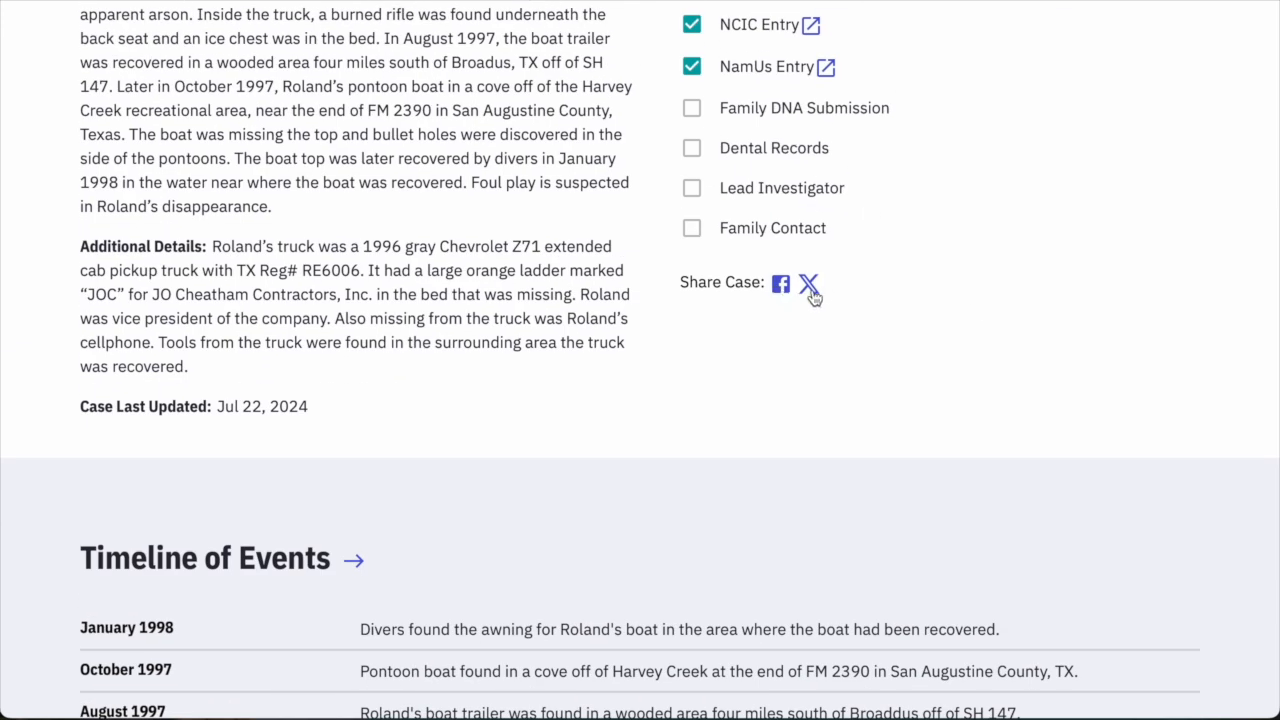
{"action": "scroll", "coordinate": [960, 370], "scroll_direction": "down", "scroll_amount": 5}
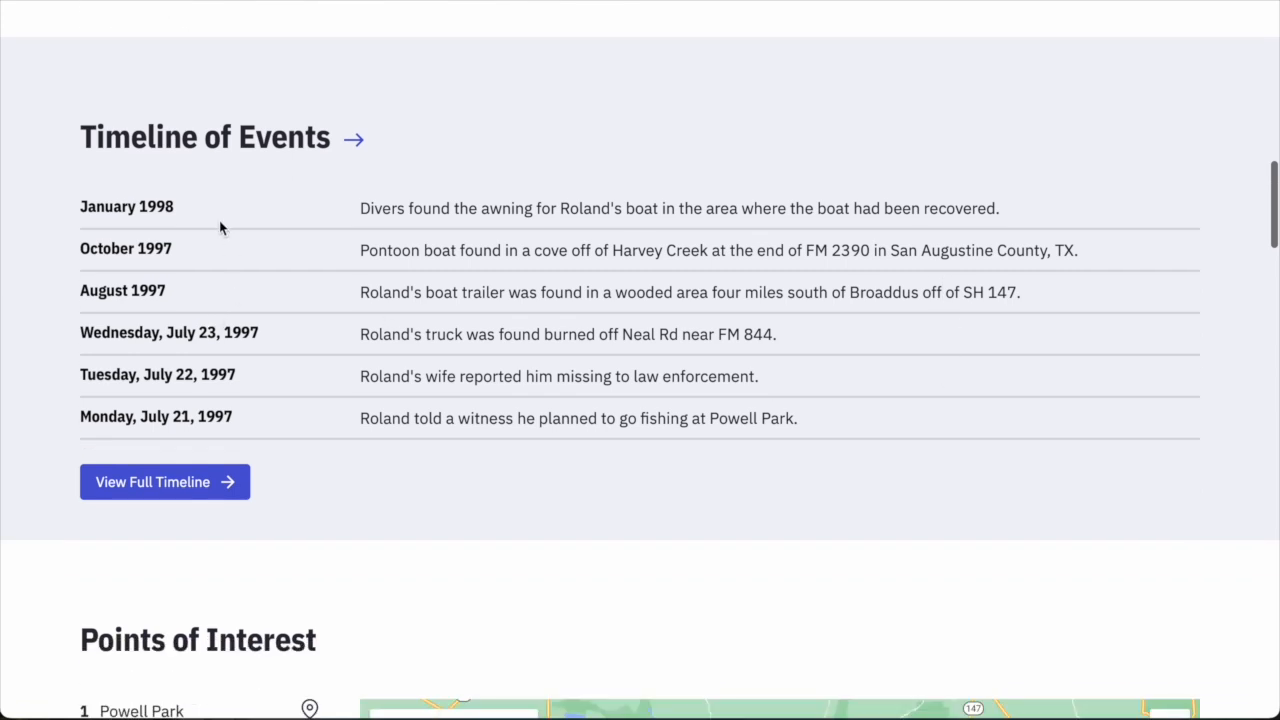
{"action": "scroll", "coordinate": [488, 235], "scroll_direction": "down", "scroll_amount": 1}
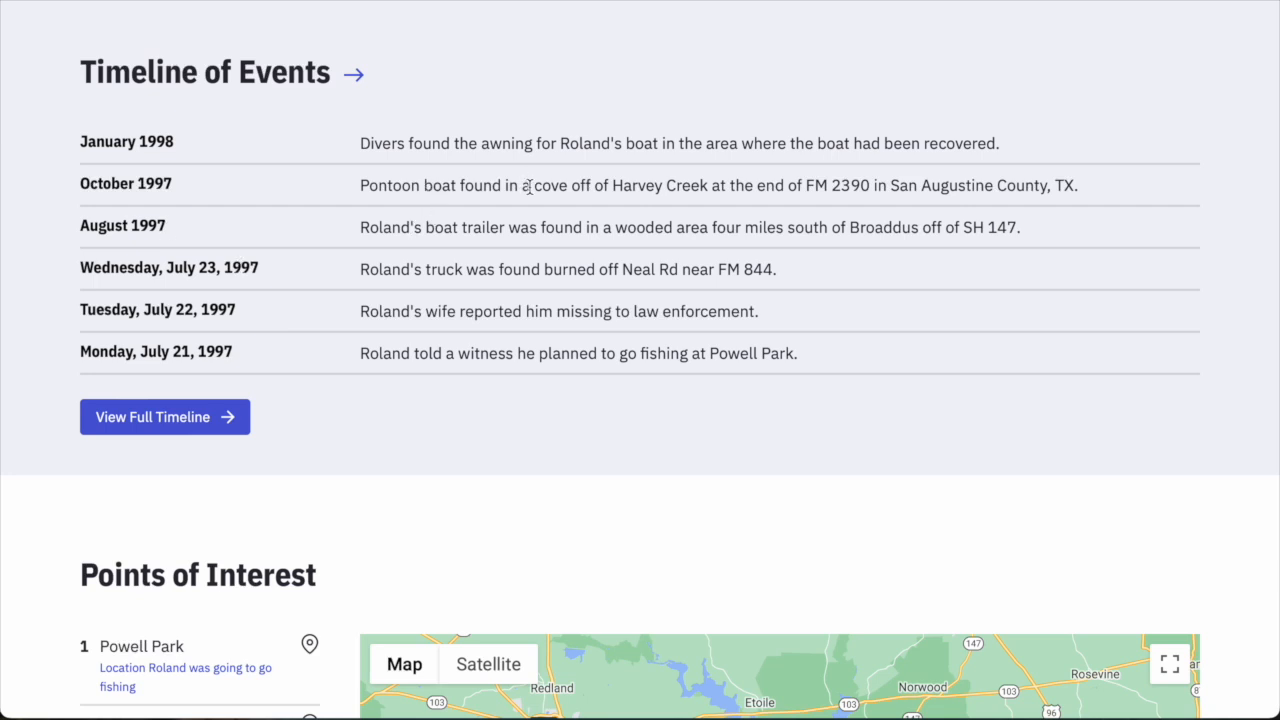
{"action": "scroll", "coordinate": [528, 187], "scroll_direction": "down", "scroll_amount": 1}
{"action": "scroll", "coordinate": [527, 200], "scroll_direction": "up", "scroll_amount": 2}
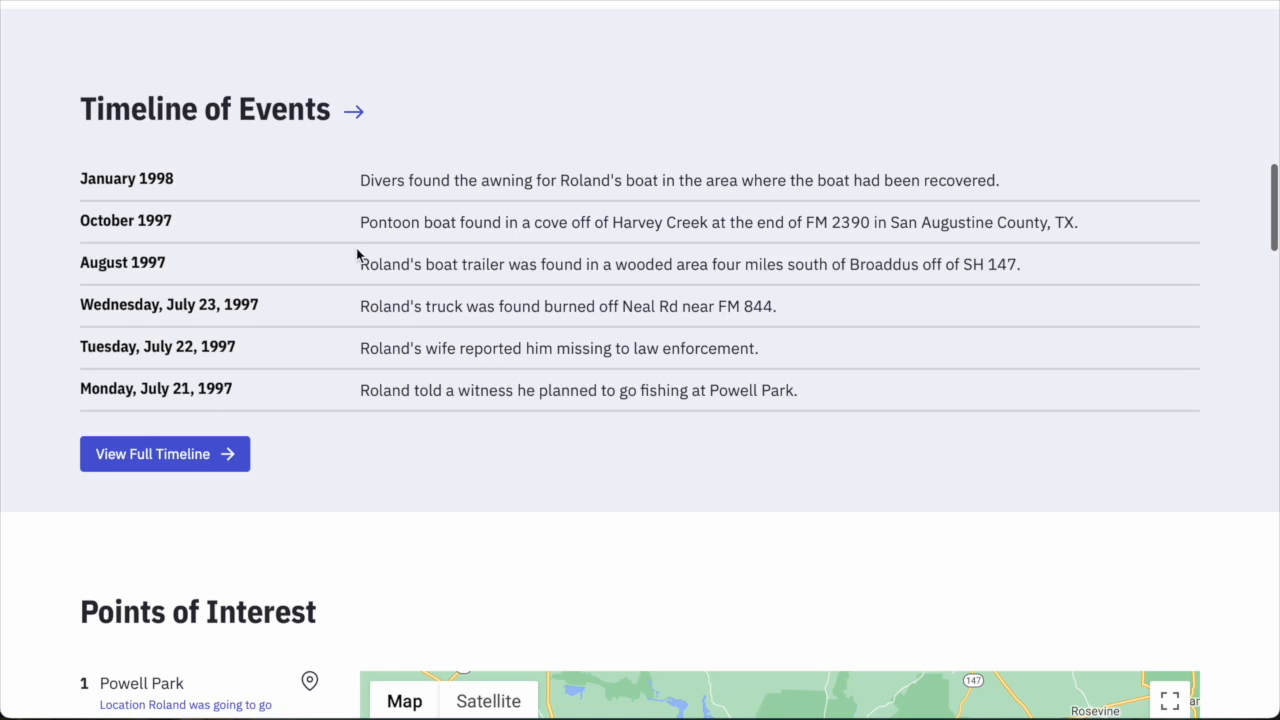
{"action": "scroll", "coordinate": [357, 254], "scroll_direction": "up", "scroll_amount": 3}
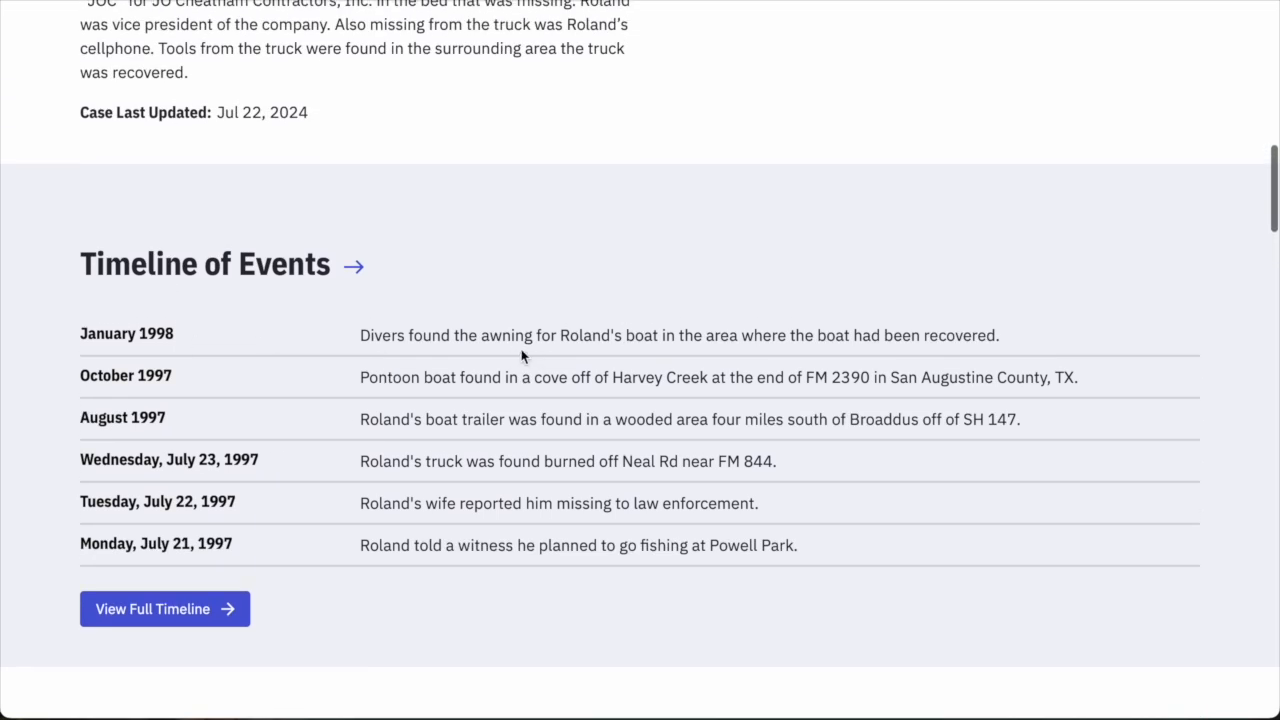
{"action": "scroll", "coordinate": [521, 349], "scroll_direction": "down", "scroll_amount": 3}
{"action": "scroll", "coordinate": [567, 270], "scroll_direction": "up", "scroll_amount": 4}
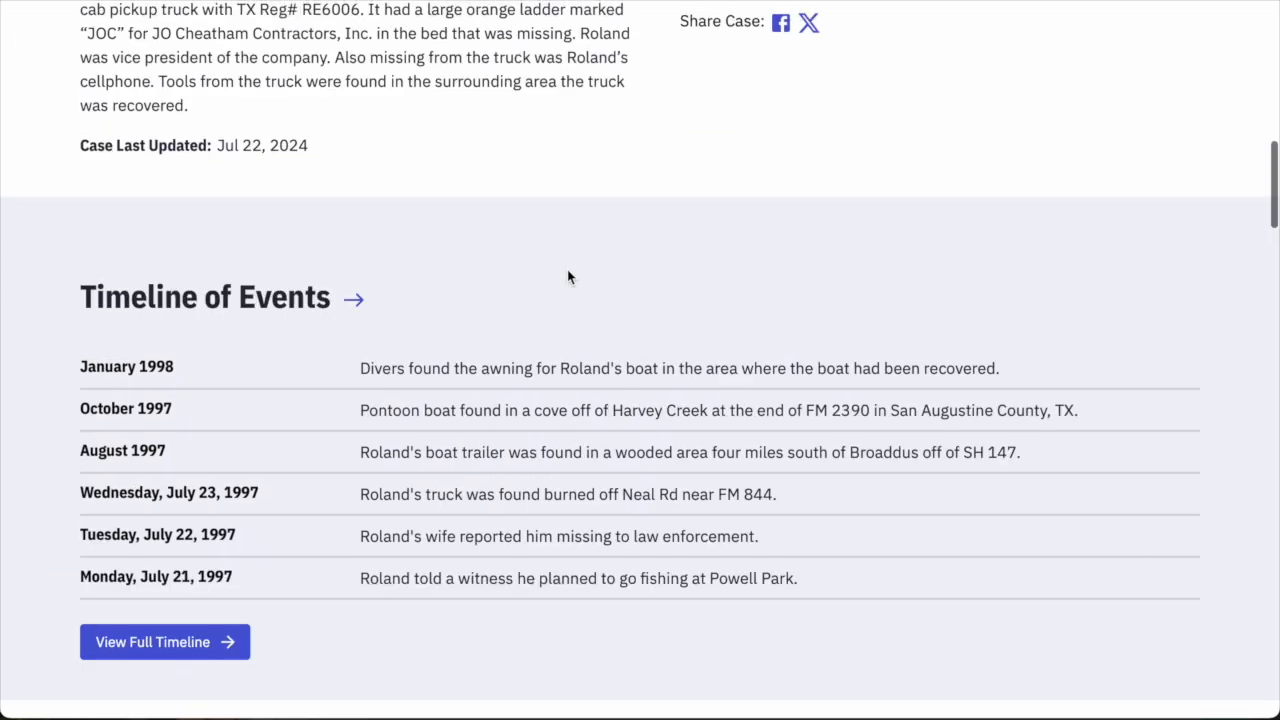
{"action": "scroll", "coordinate": [561, 276], "scroll_direction": "down", "scroll_amount": 5}
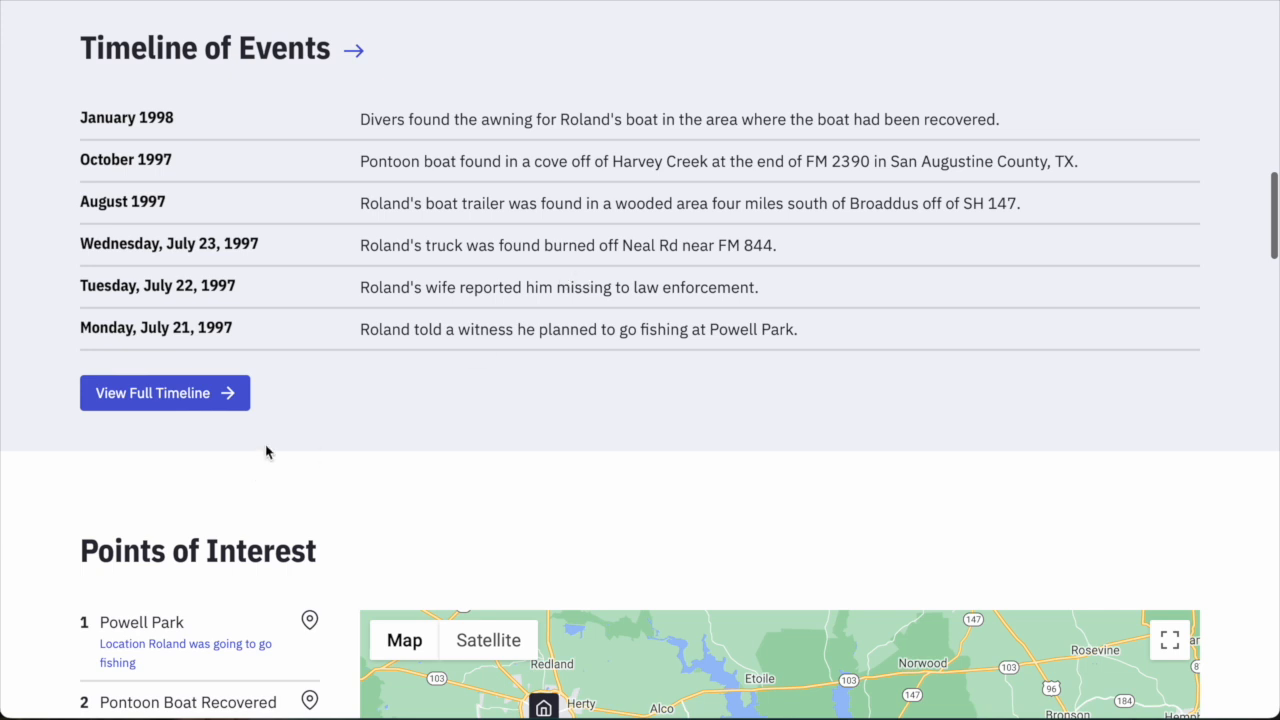
{"action": "scroll", "coordinate": [266, 449], "scroll_direction": "up", "scroll_amount": 2}
{"action": "left_click", "coordinate": [157, 496]}
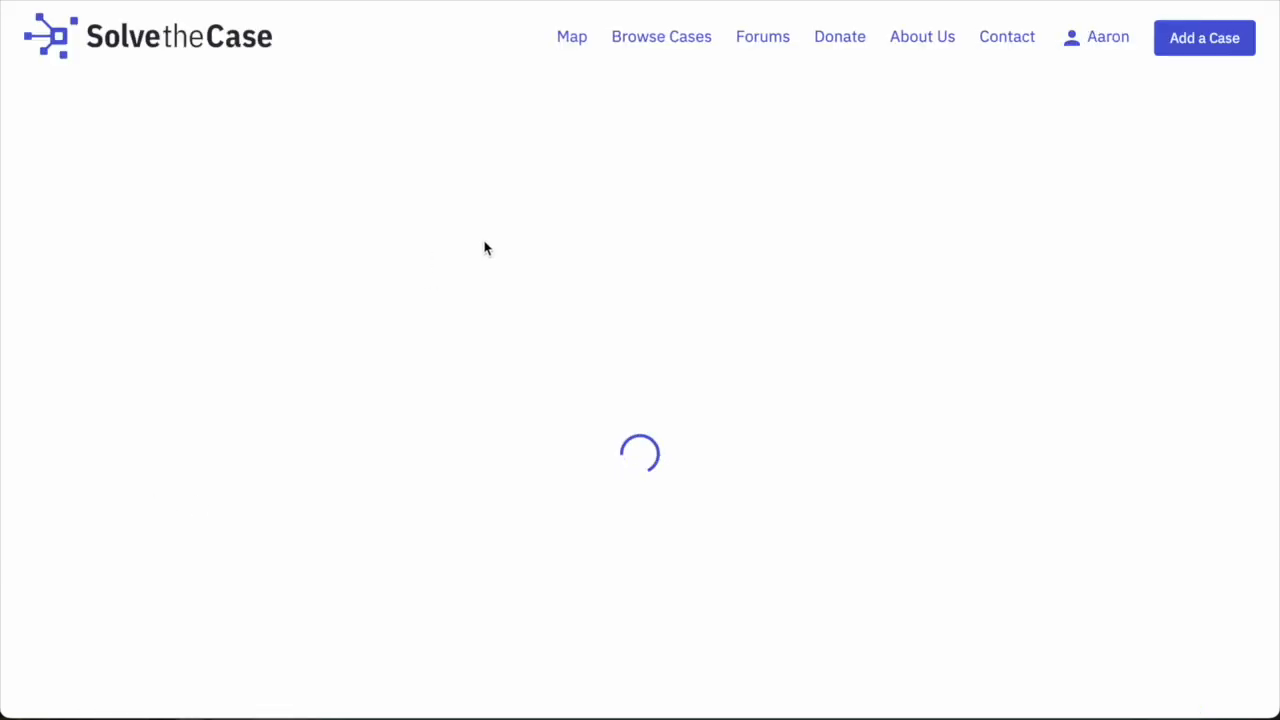
{"action": "scroll", "coordinate": [700, 249], "scroll_direction": "down", "scroll_amount": 6}
{"action": "scroll", "coordinate": [254, 289], "scroll_direction": "up", "scroll_amount": 6}
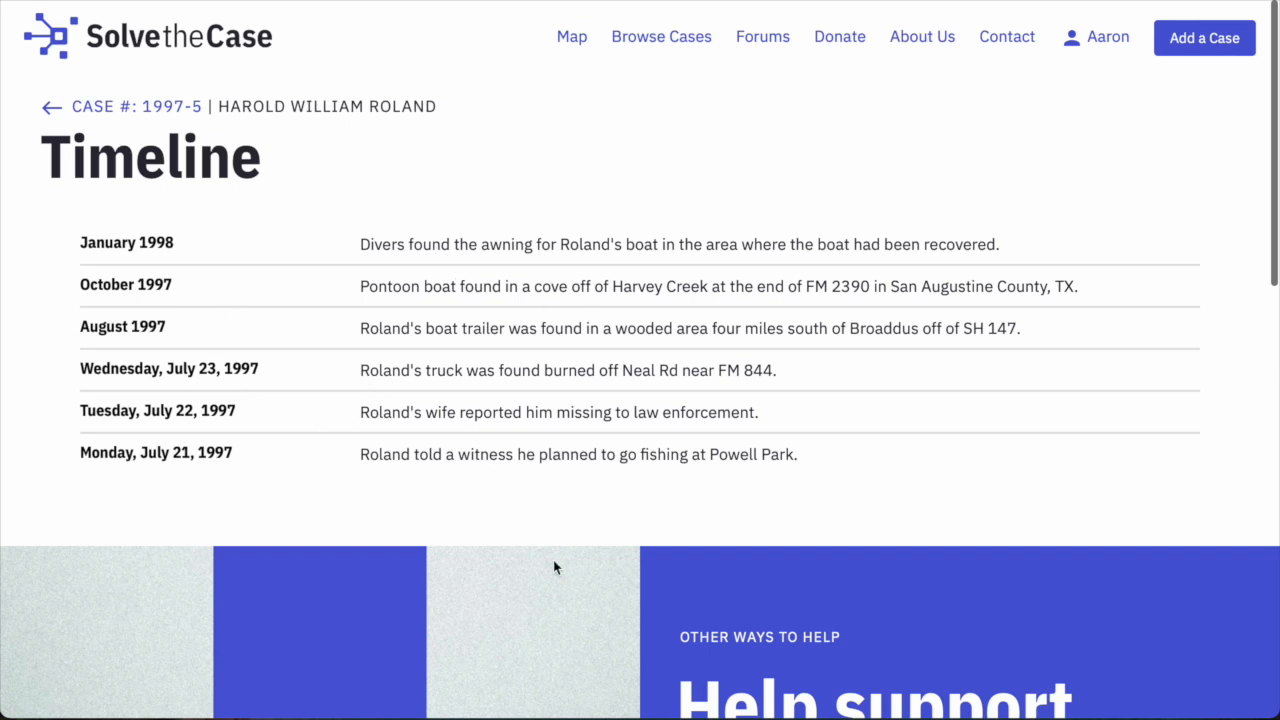
{"action": "scroll", "coordinate": [553, 567], "scroll_direction": "down", "scroll_amount": 5}
{"action": "scroll", "coordinate": [547, 525], "scroll_direction": "up", "scroll_amount": 5}
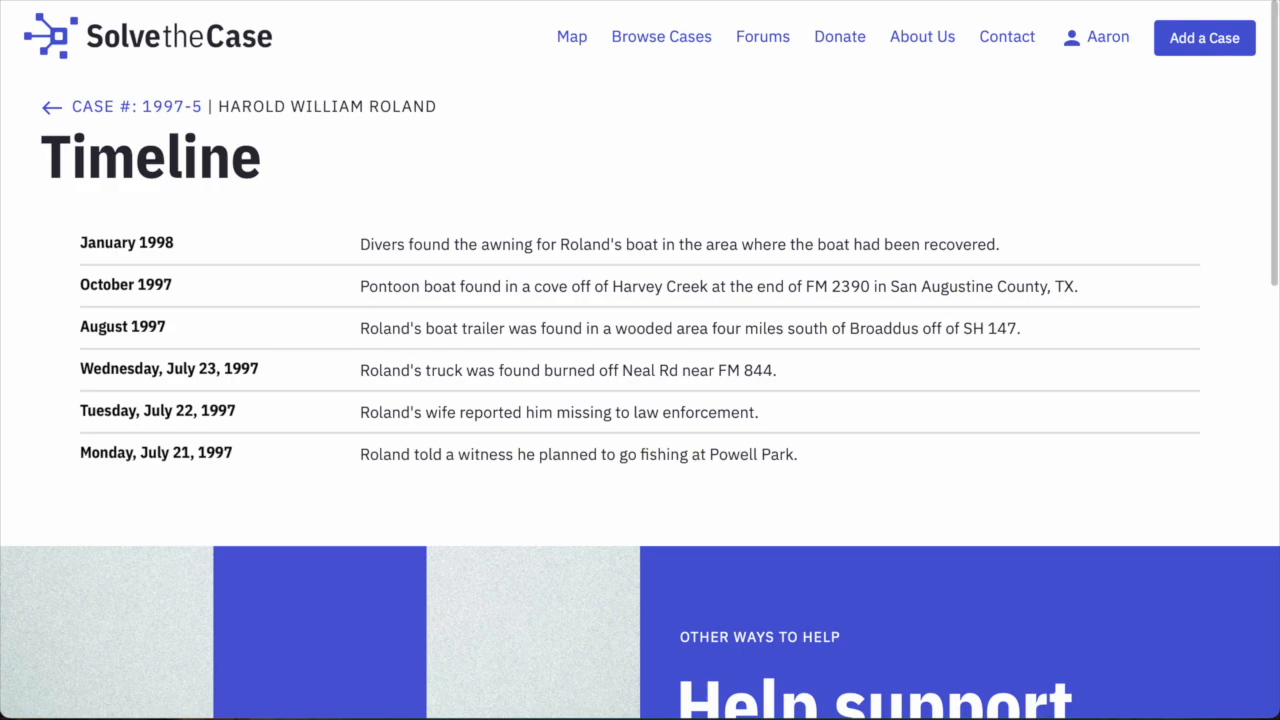
{"action": "key", "text": "alt+Left"}
{"action": "scroll", "coordinate": [669, 334], "scroll_direction": "up", "scroll_amount": 4}
Pan and zoom the Points of Interest map in on the lake around the recovery markers.
{"action": "scroll", "coordinate": [669, 338], "scroll_direction": "down", "scroll_amount": 6}
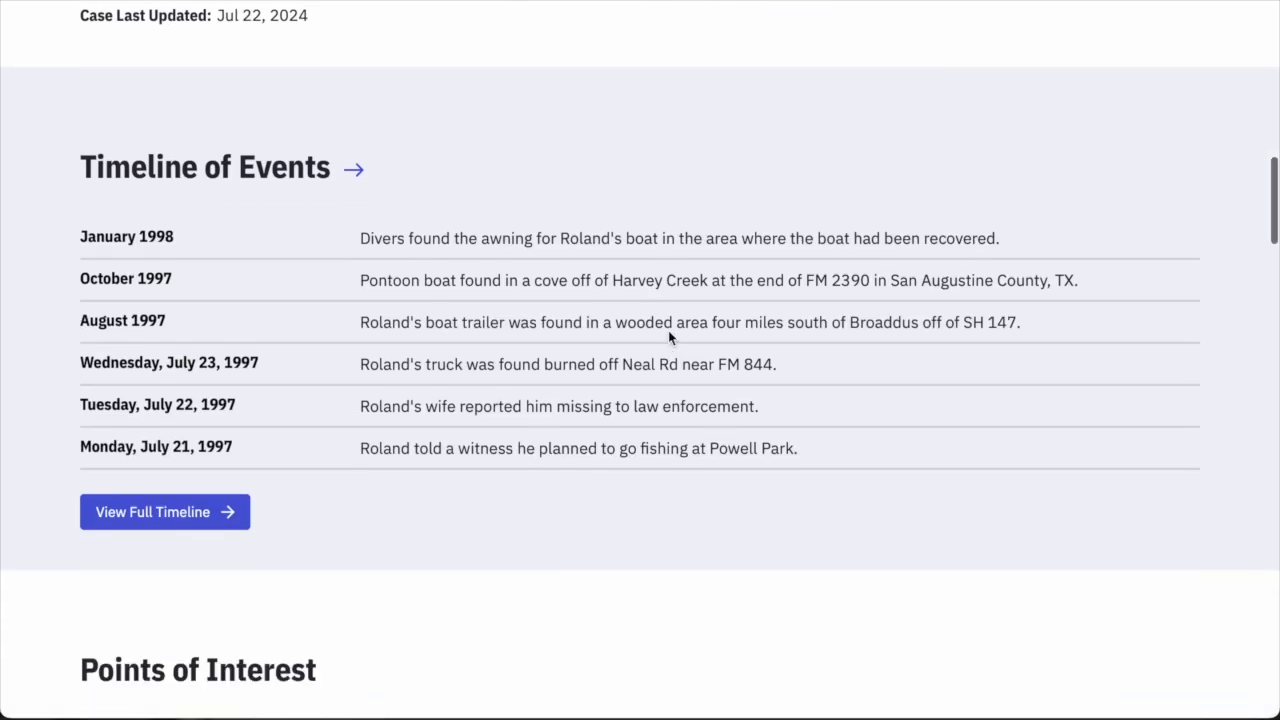
{"action": "scroll", "coordinate": [700, 352], "scroll_direction": "down", "scroll_amount": 2}
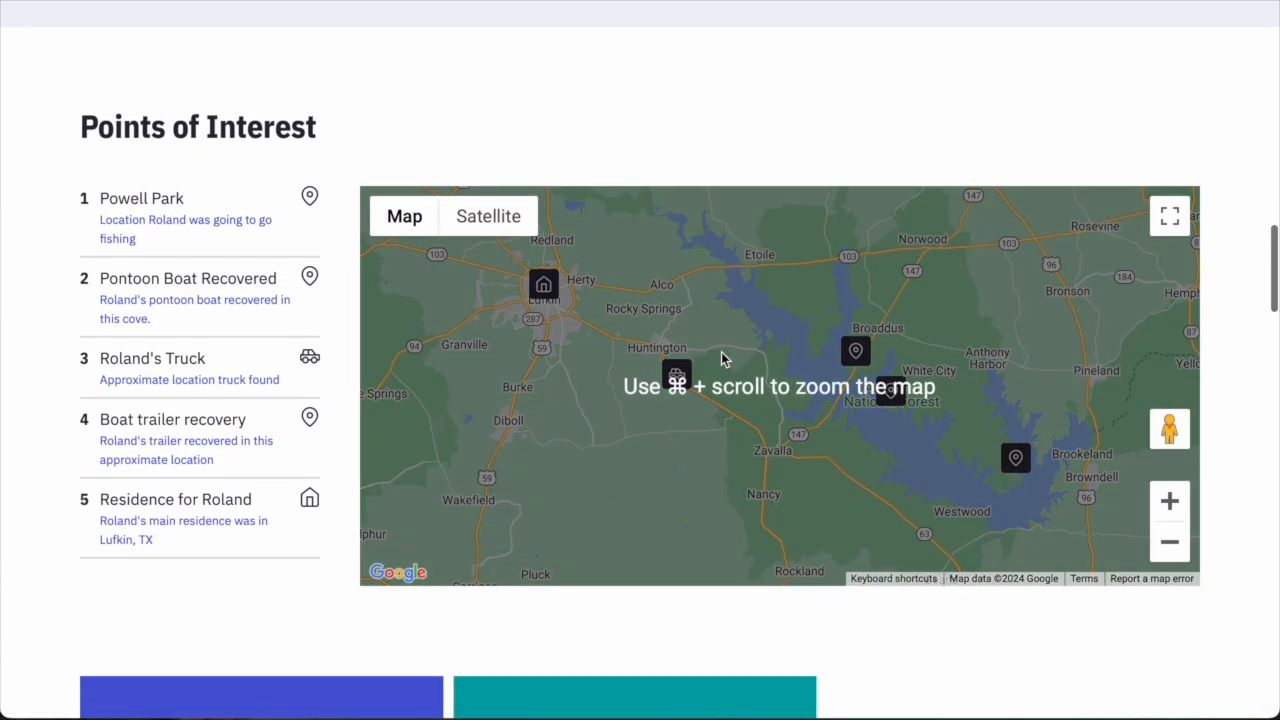
{"action": "left_click_drag", "start_coordinate": [913, 506], "coordinate": [891, 507]}
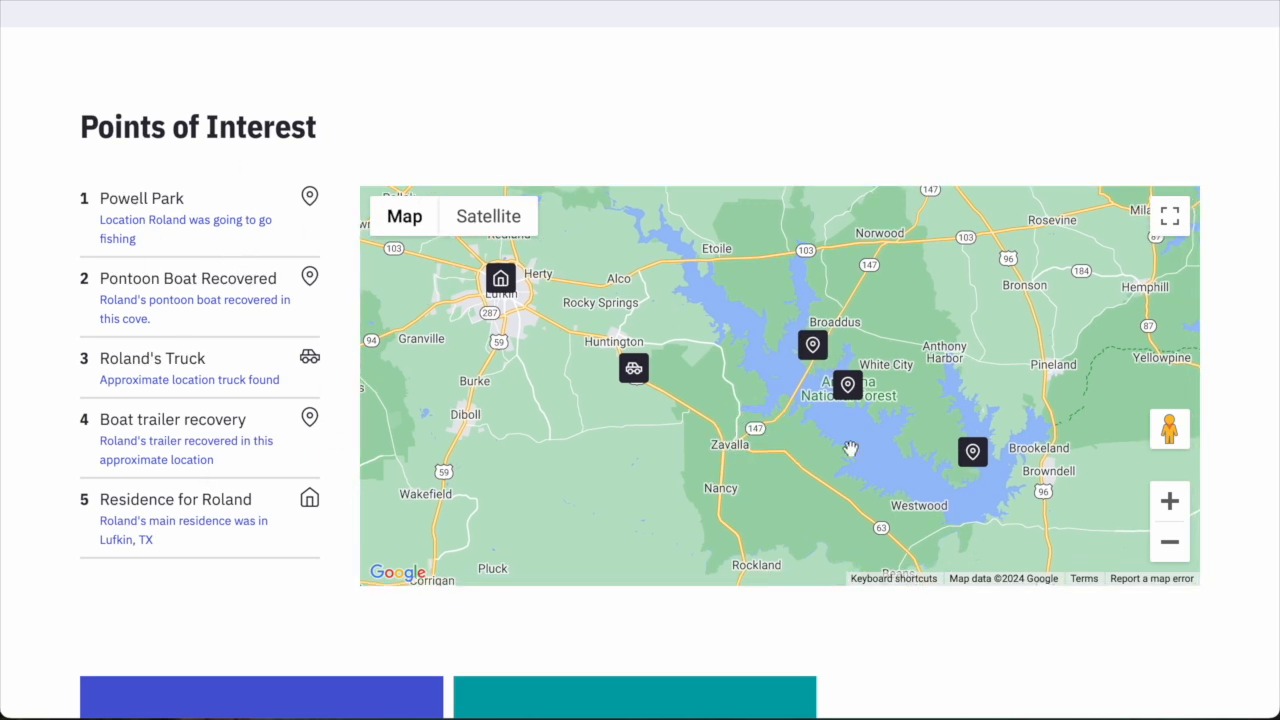
{"action": "left_click", "coordinate": [1161, 505]}
{"action": "left_click_drag", "start_coordinate": [920, 440], "coordinate": [659, 395]}
{"action": "left_click", "coordinate": [1170, 502]}
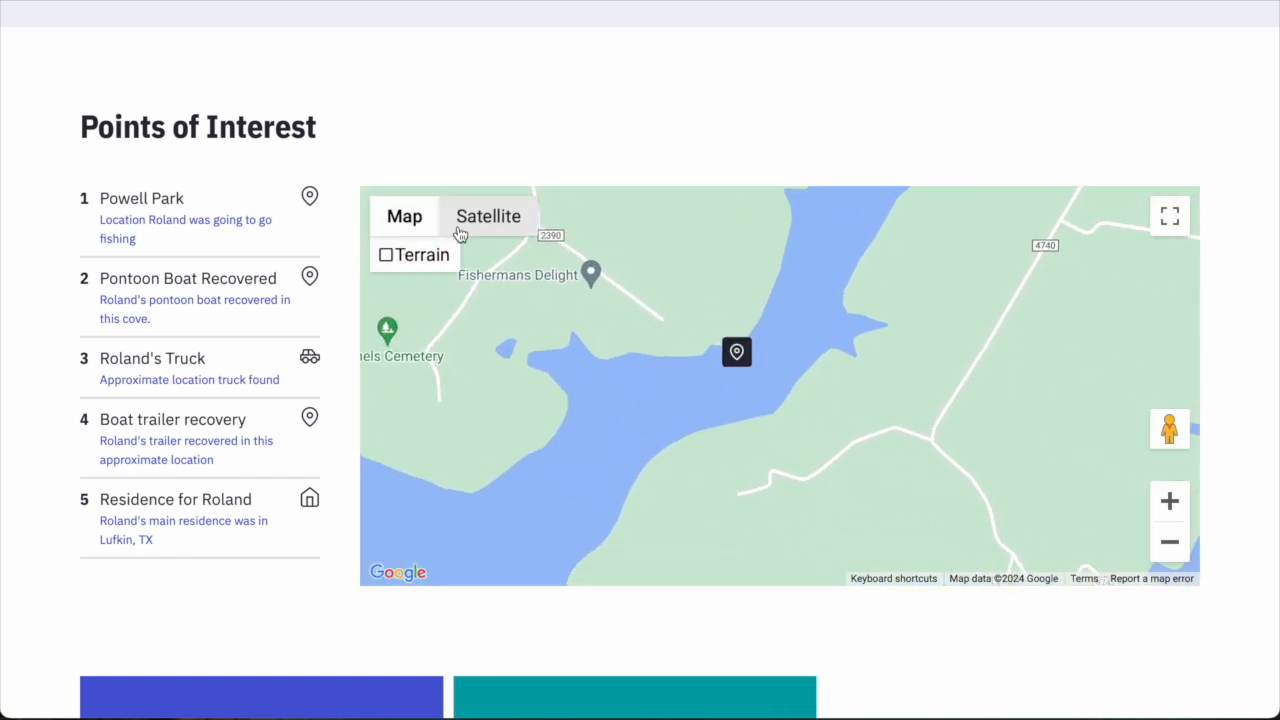
Check the lake in Satellite view, zoom back out, and return to the road map.
{"action": "left_click", "coordinate": [488, 216]}
{"action": "left_click", "coordinate": [1170, 502]}
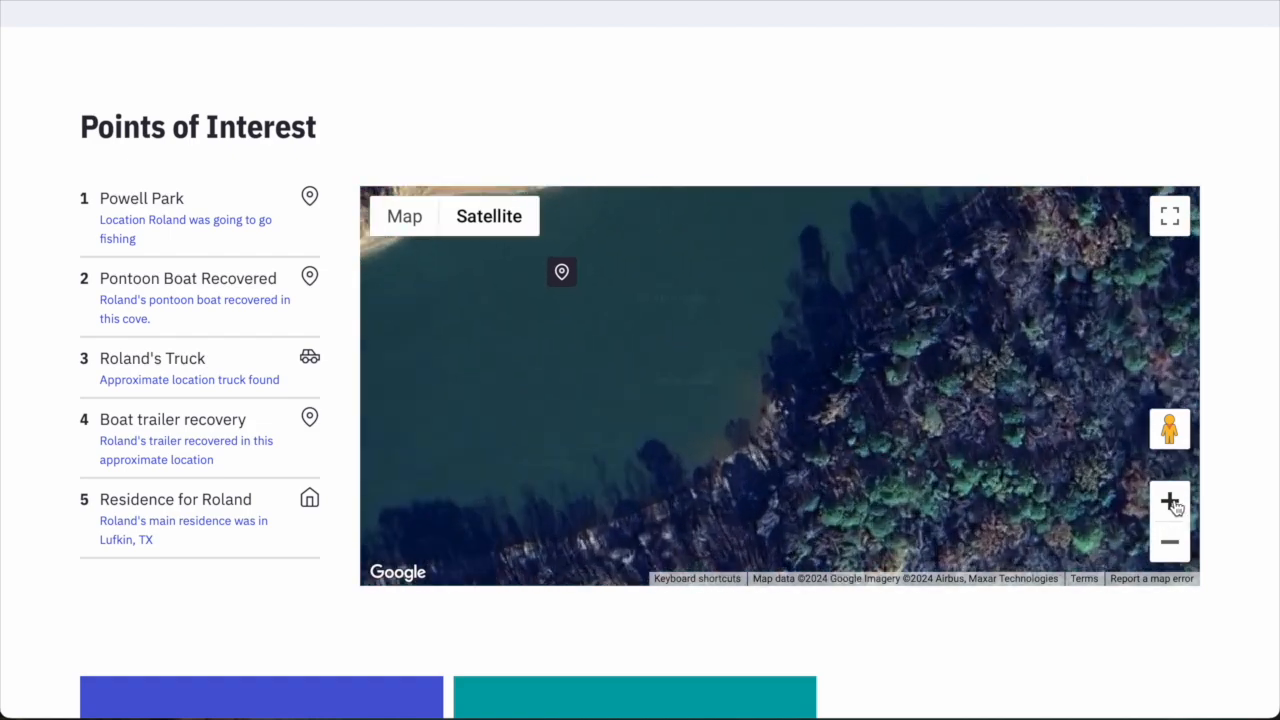
{"action": "left_click", "coordinate": [1170, 542]}
{"action": "left_click", "coordinate": [1170, 545]}
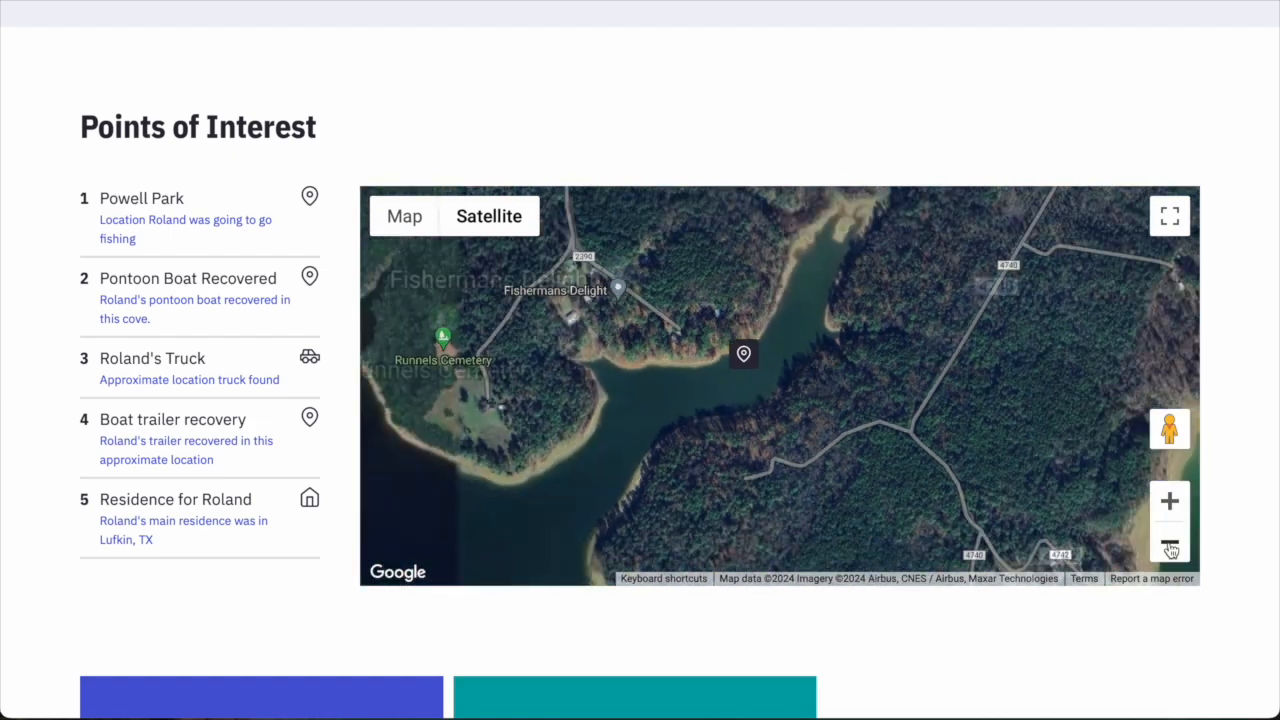
{"action": "left_click", "coordinate": [1170, 545]}
{"action": "left_click", "coordinate": [1170, 545]}
{"action": "left_click", "coordinate": [405, 218]}
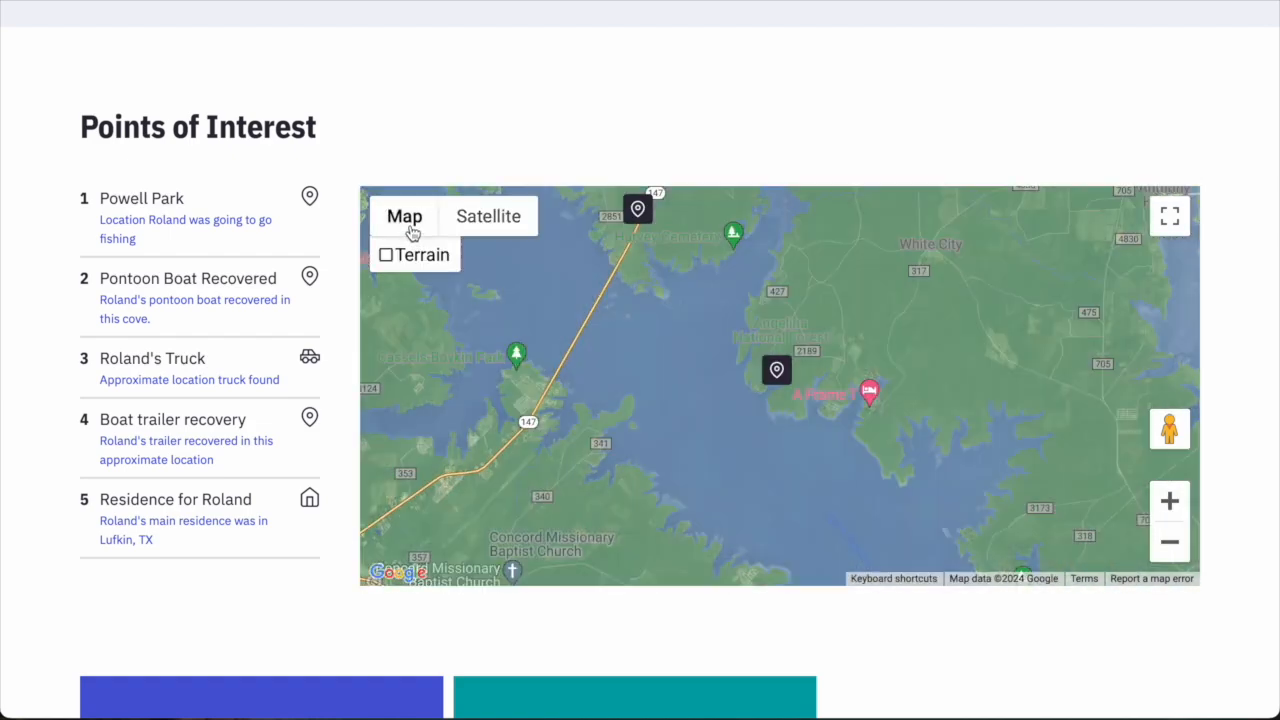
{"action": "scroll", "coordinate": [960, 566], "scroll_direction": "down", "scroll_amount": 5}
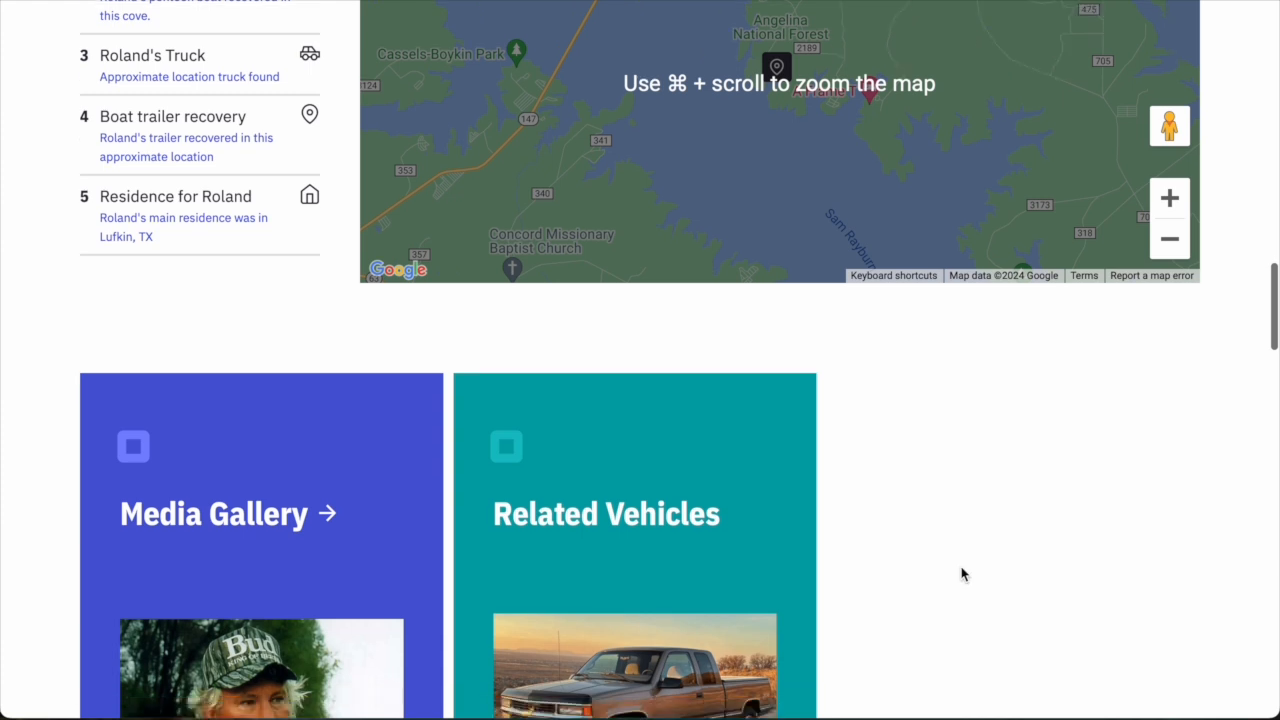
{"action": "scroll", "coordinate": [961, 572], "scroll_direction": "down", "scroll_amount": 4}
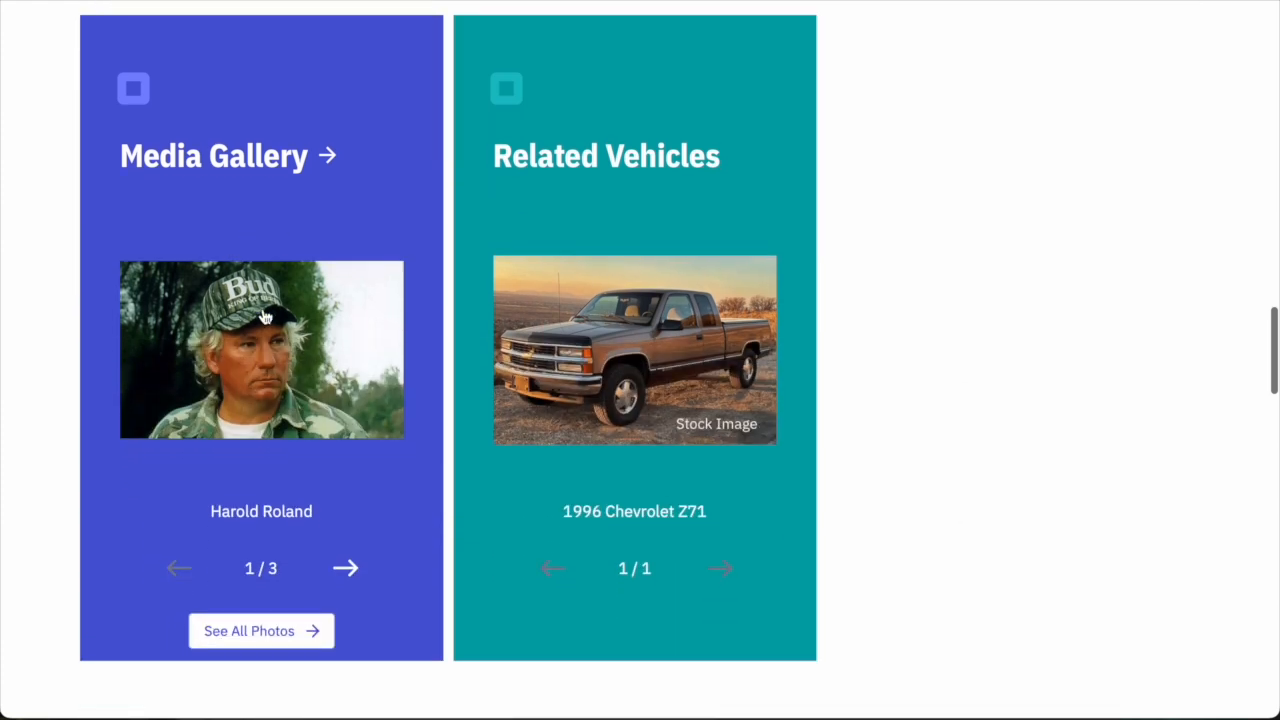
{"action": "scroll", "coordinate": [268, 400], "scroll_direction": "up", "scroll_amount": 1}
{"action": "scroll", "coordinate": [314, 572], "scroll_direction": "down", "scroll_amount": 1}
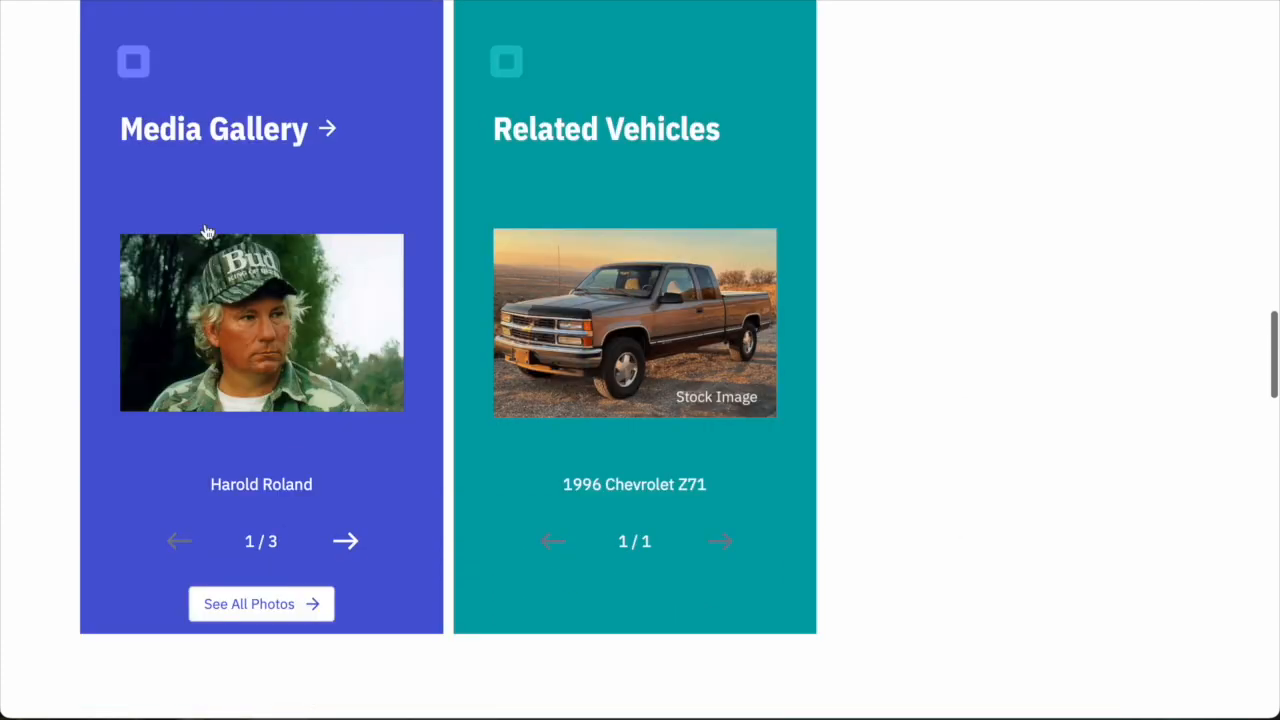
{"action": "left_click", "coordinate": [347, 542]}
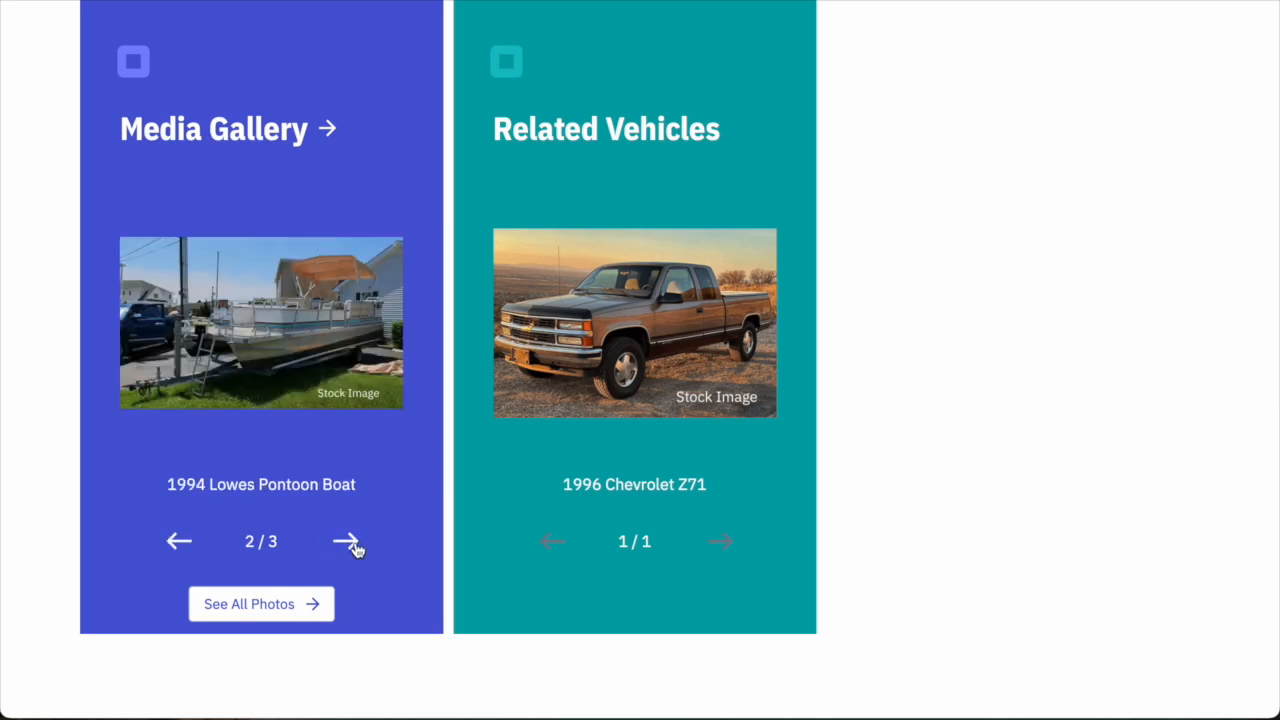
{"action": "left_click", "coordinate": [347, 542]}
{"action": "left_click", "coordinate": [179, 543]}
{"action": "left_click", "coordinate": [179, 543]}
{"action": "scroll", "coordinate": [262, 600], "scroll_direction": "up", "scroll_amount": 1}
{"action": "scroll", "coordinate": [262, 607], "scroll_direction": "down", "scroll_amount": 1}
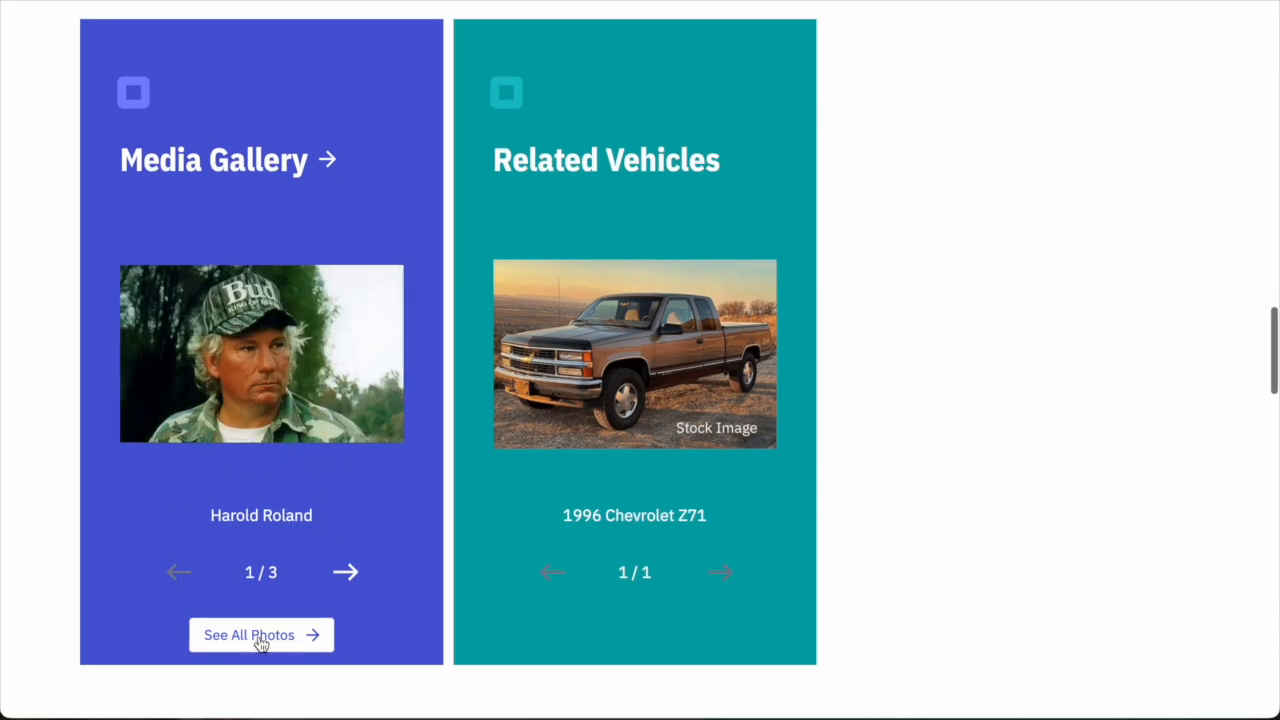
{"action": "left_click", "coordinate": [260, 638]}
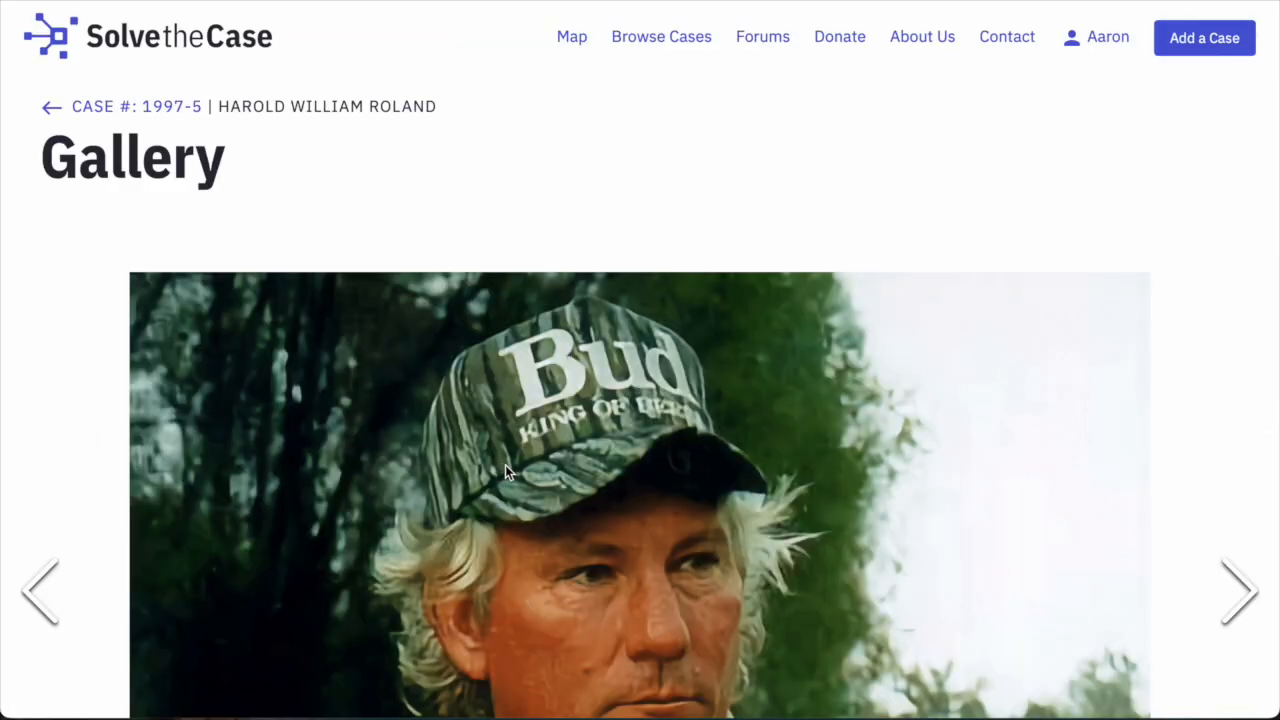
{"action": "scroll", "coordinate": [925, 493], "scroll_direction": "down", "scroll_amount": 2}
{"action": "scroll", "coordinate": [929, 489], "scroll_direction": "down", "scroll_amount": 3}
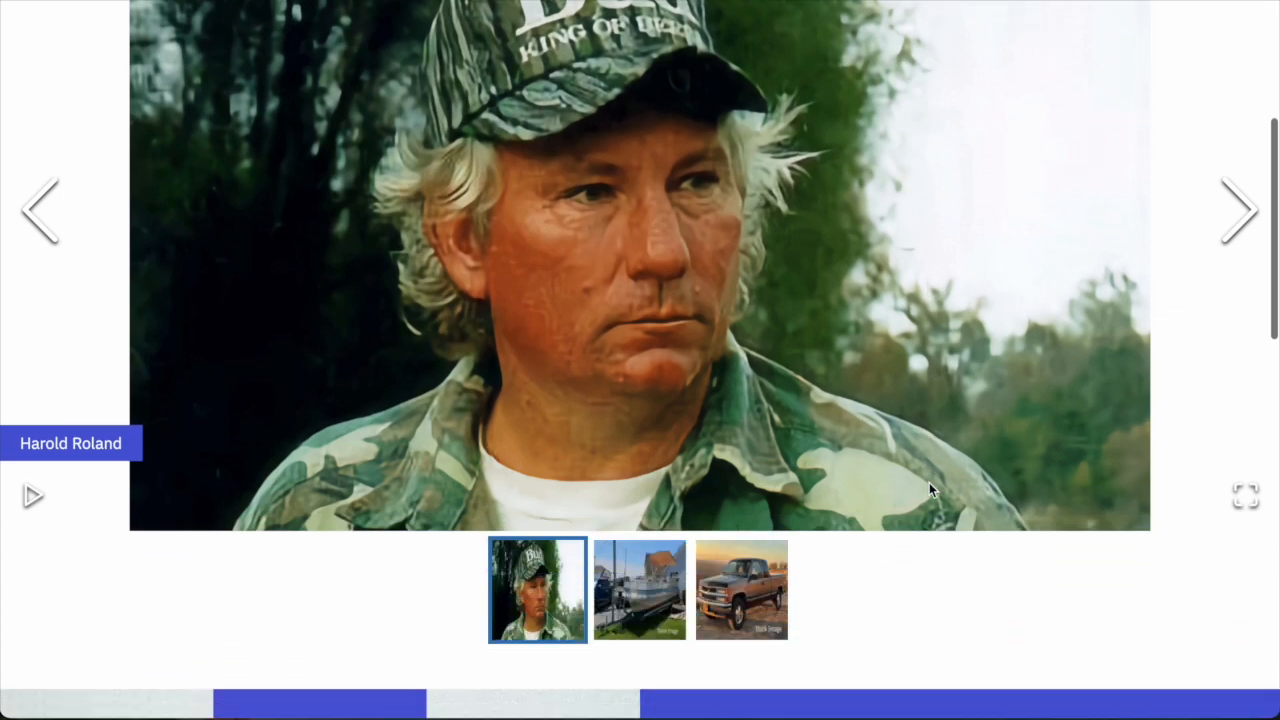
{"action": "scroll", "coordinate": [929, 489], "scroll_direction": "up", "scroll_amount": 1}
{"action": "left_click", "coordinate": [665, 567]}
{"action": "left_click", "coordinate": [715, 581]}
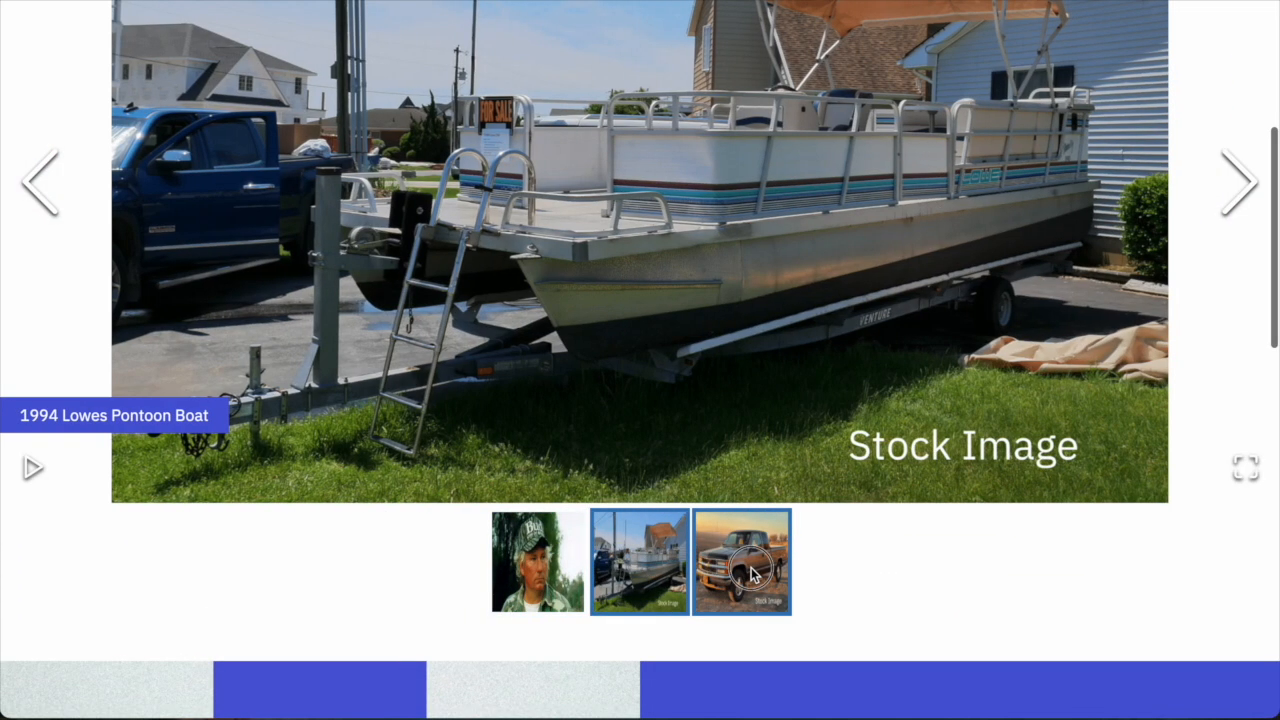
{"action": "scroll", "coordinate": [785, 502], "scroll_direction": "up", "scroll_amount": 2}
{"action": "scroll", "coordinate": [785, 502], "scroll_direction": "down", "scroll_amount": 1}
{"action": "left_click", "coordinate": [537, 662]}
{"action": "scroll", "coordinate": [200, 91], "scroll_direction": "up", "scroll_amount": 3}
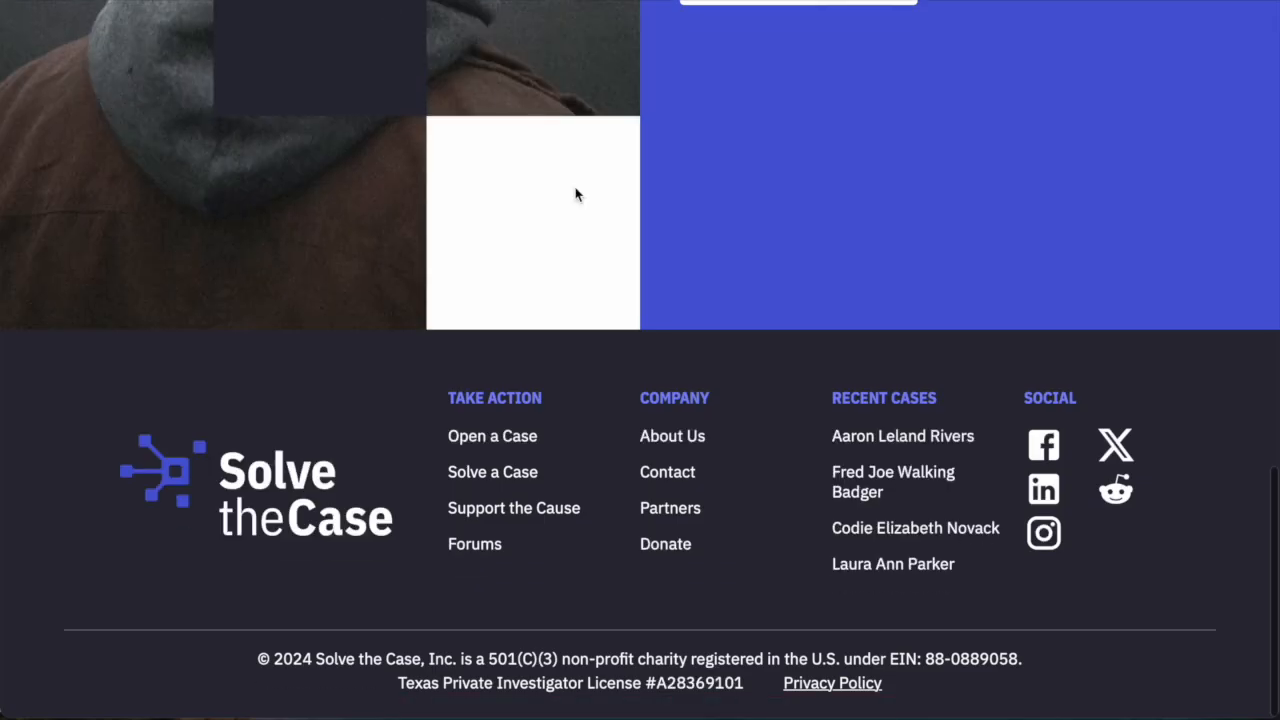
{"action": "scroll", "coordinate": [568, 225], "scroll_direction": "up", "scroll_amount": 20}
{"action": "scroll", "coordinate": [561, 256], "scroll_direction": "down", "scroll_amount": 4}
{"action": "scroll", "coordinate": [694, 360], "scroll_direction": "down", "scroll_amount": 10}
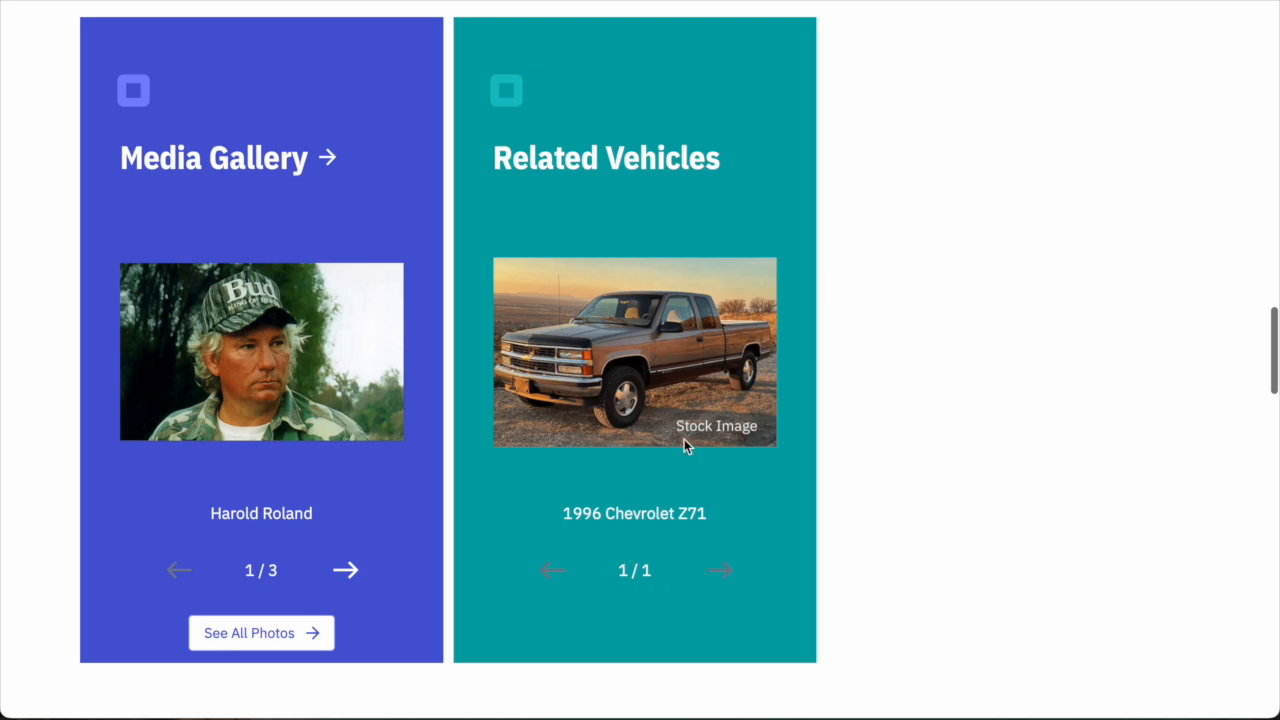
{"action": "scroll", "coordinate": [673, 357], "scroll_direction": "up", "scroll_amount": 1}
{"action": "scroll", "coordinate": [671, 360], "scroll_direction": "down", "scroll_amount": 1}
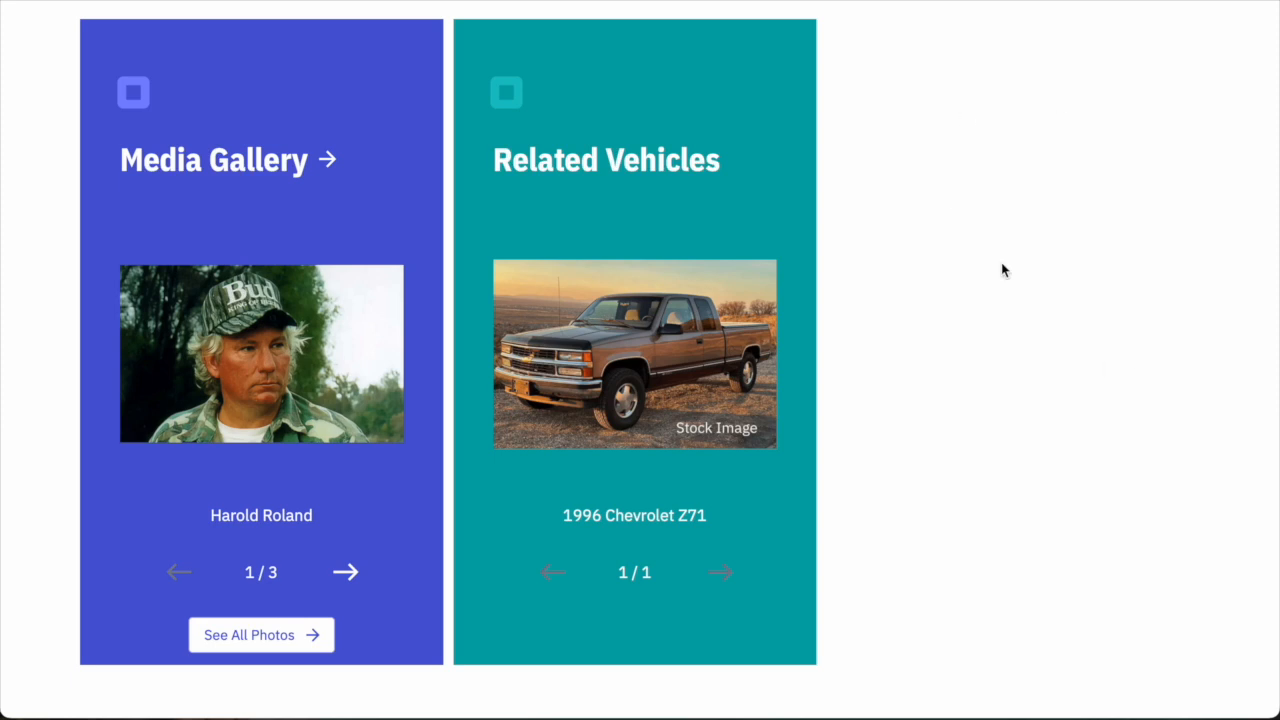
{"action": "scroll", "coordinate": [1001, 263], "scroll_direction": "down", "scroll_amount": 5}
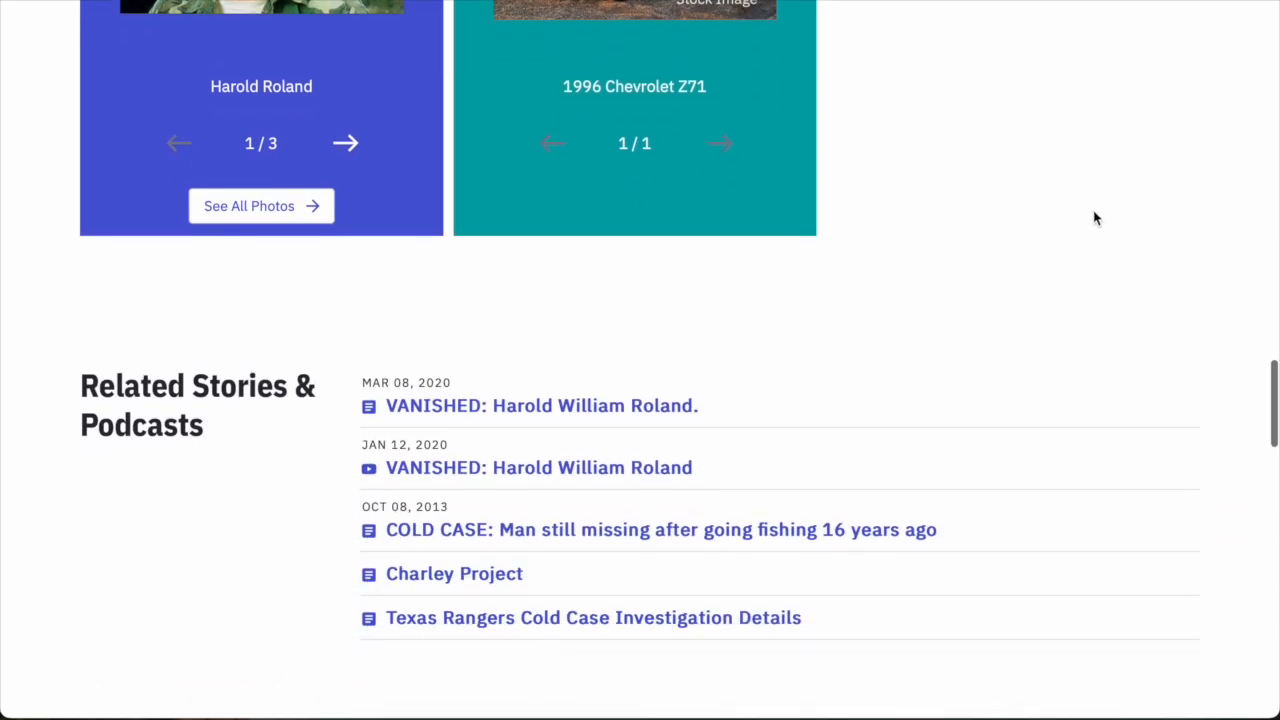
{"action": "scroll", "coordinate": [1094, 218], "scroll_direction": "down", "scroll_amount": 2}
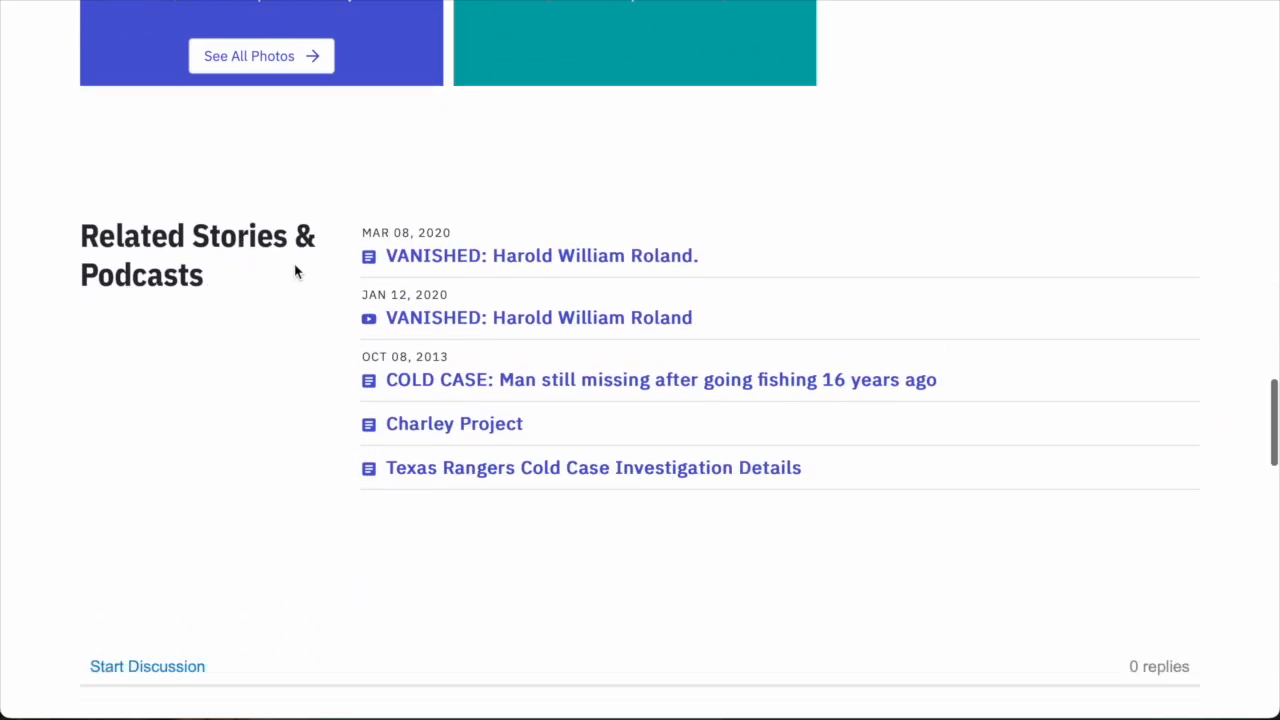
{"action": "scroll", "coordinate": [690, 400], "scroll_direction": "up", "scroll_amount": 1}
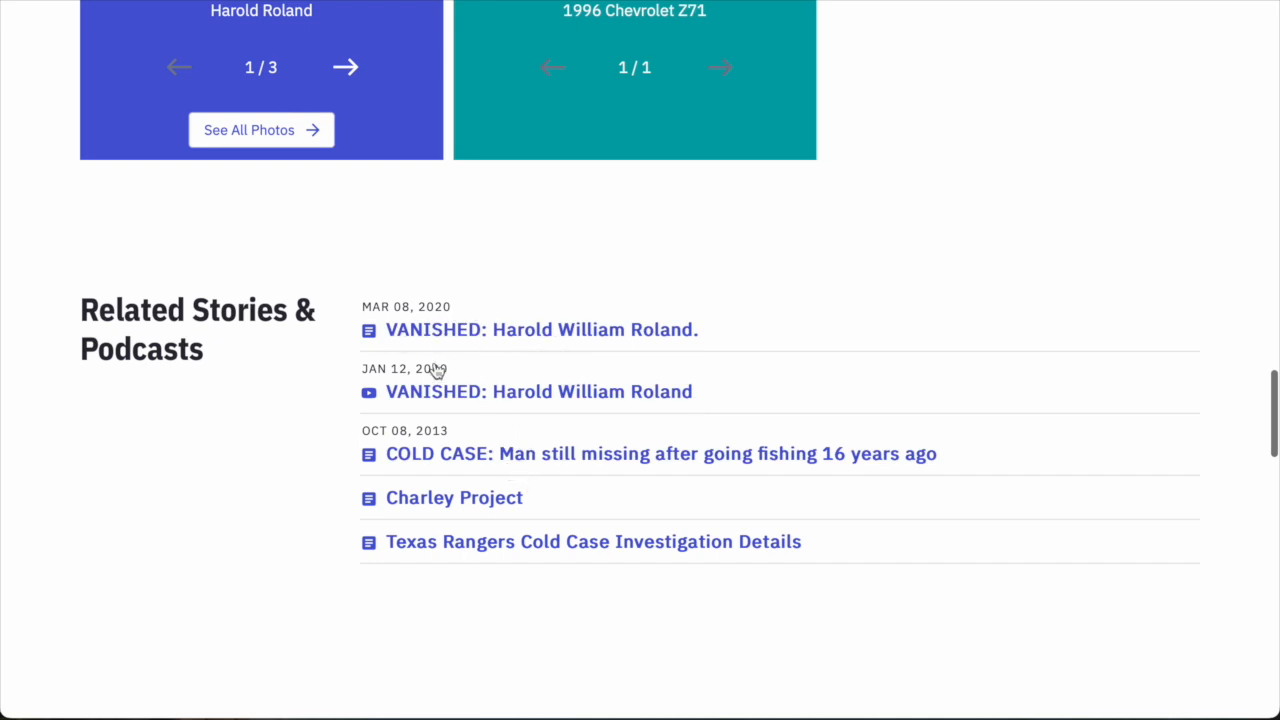
{"action": "left_click", "coordinate": [513, 459]}
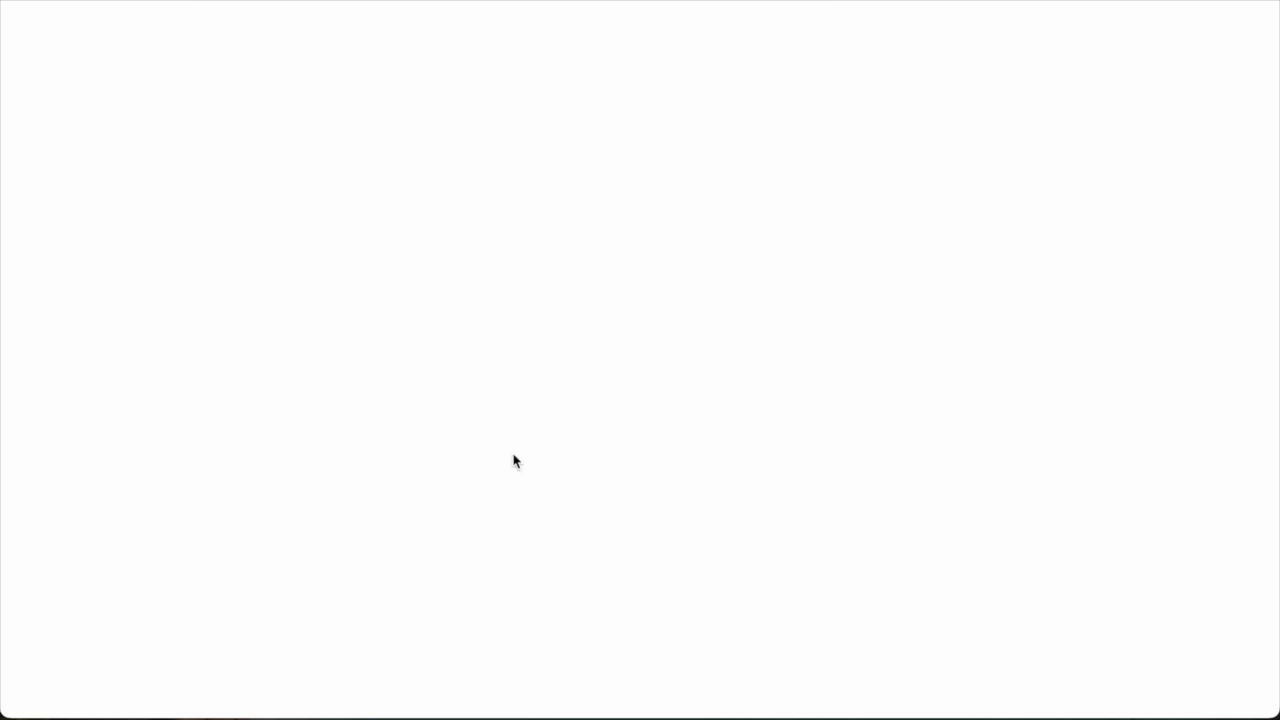
{"action": "scroll", "coordinate": [697, 348], "scroll_direction": "down", "scroll_amount": 5}
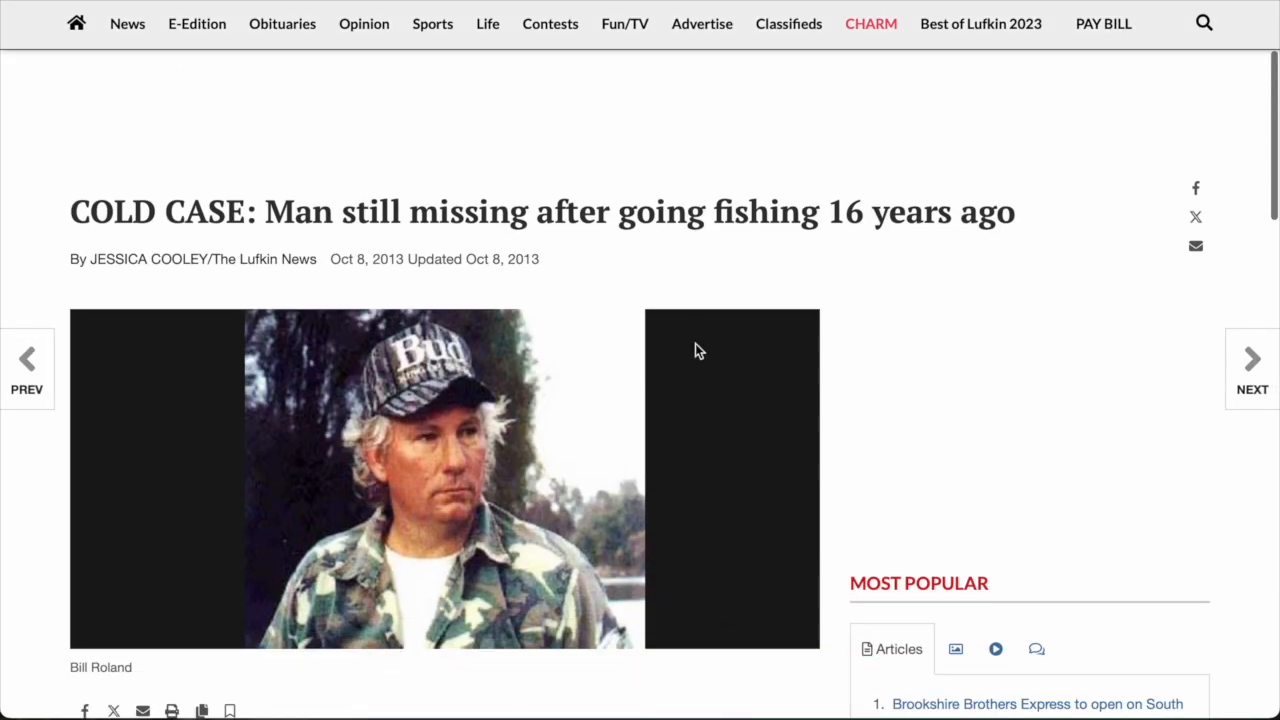
{"action": "scroll", "coordinate": [697, 349], "scroll_direction": "down", "scroll_amount": 3}
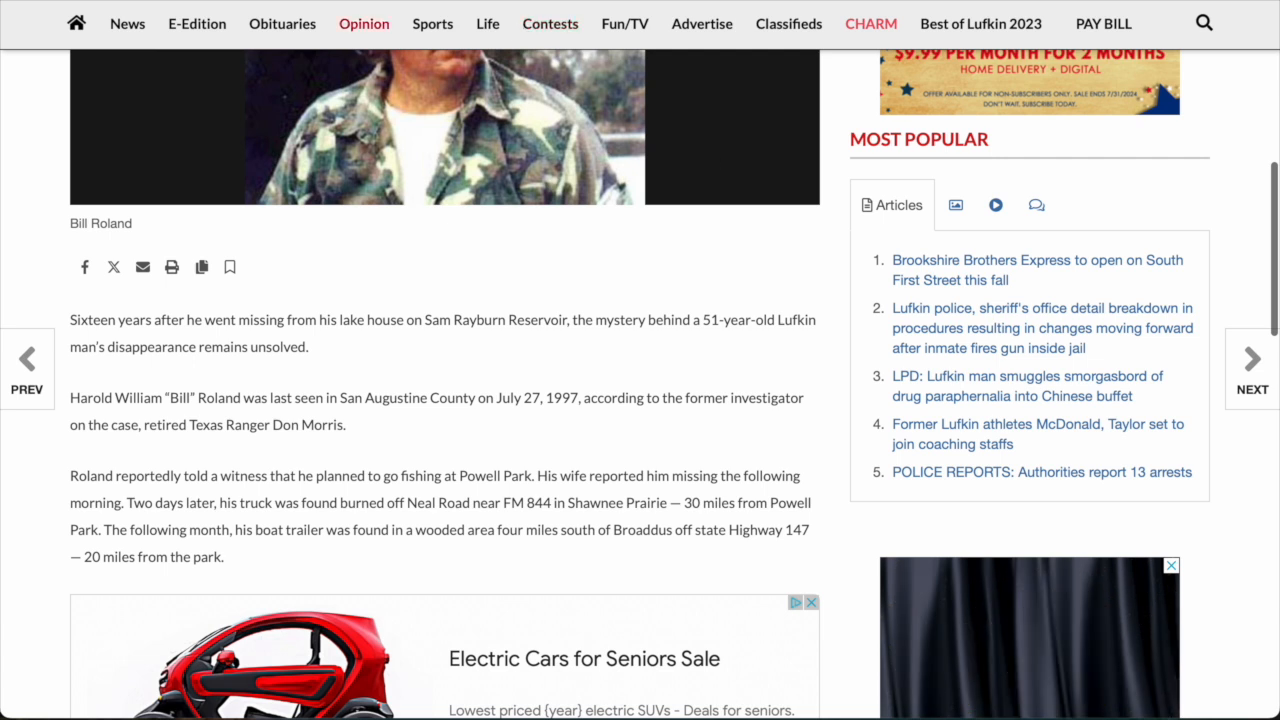
{"action": "key", "text": "super+w"}
{"action": "scroll", "coordinate": [557, 381], "scroll_direction": "up", "scroll_amount": 1}
{"action": "scroll", "coordinate": [734, 478], "scroll_direction": "down", "scroll_amount": 4}
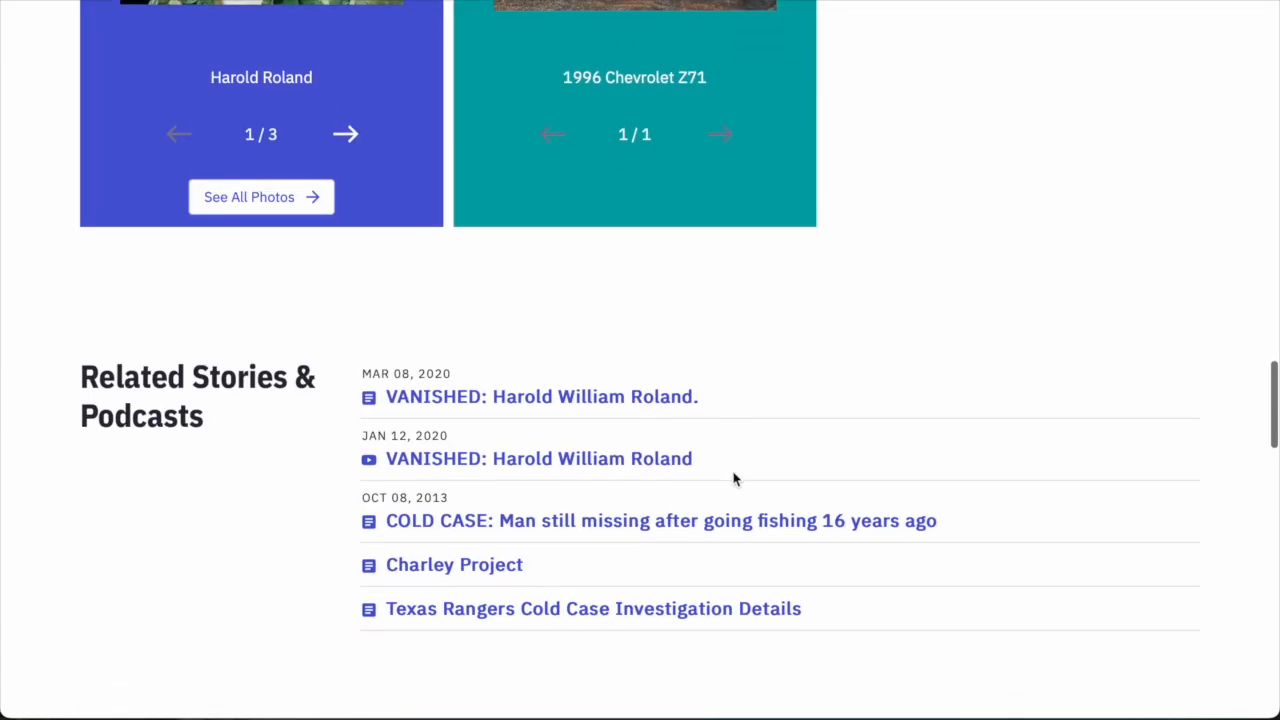
{"action": "scroll", "coordinate": [606, 331], "scroll_direction": "down", "scroll_amount": 2}
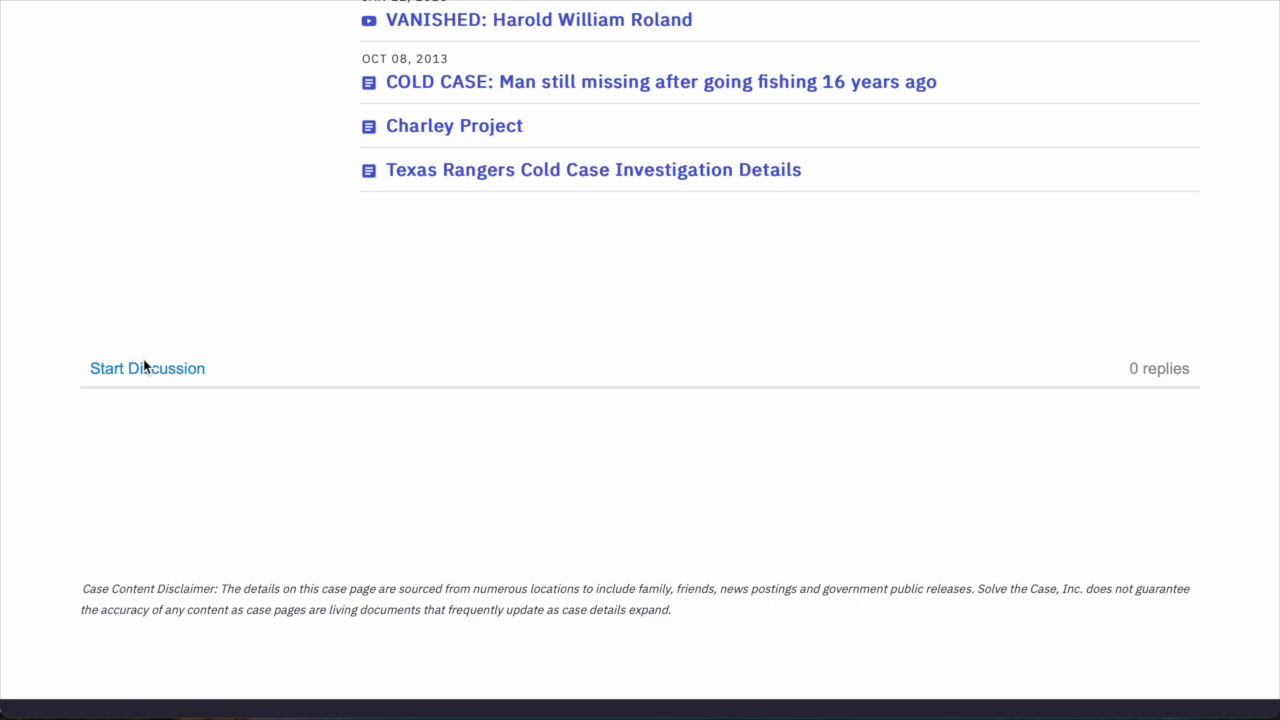
{"action": "scroll", "coordinate": [160, 465], "scroll_direction": "up", "scroll_amount": 3}
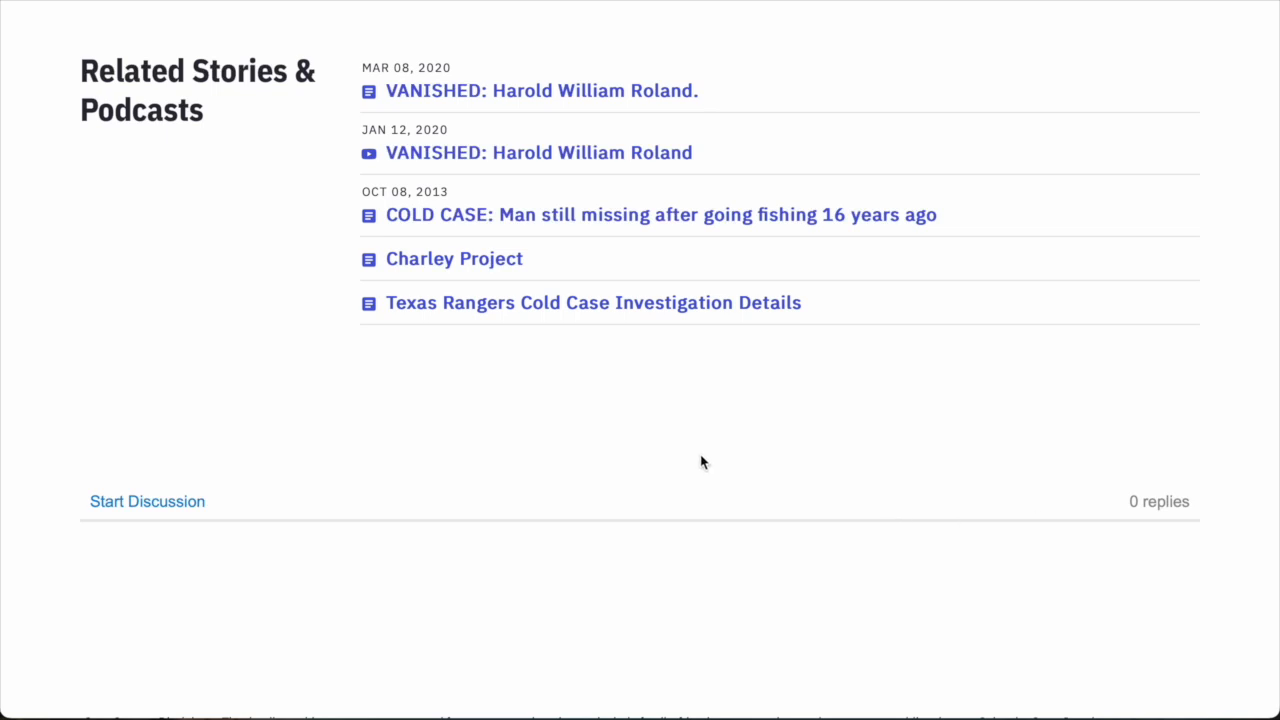
Reply on the case's forum topic asking where his lake house was on July 21, 1997.
{"action": "left_click", "coordinate": [181, 510]}
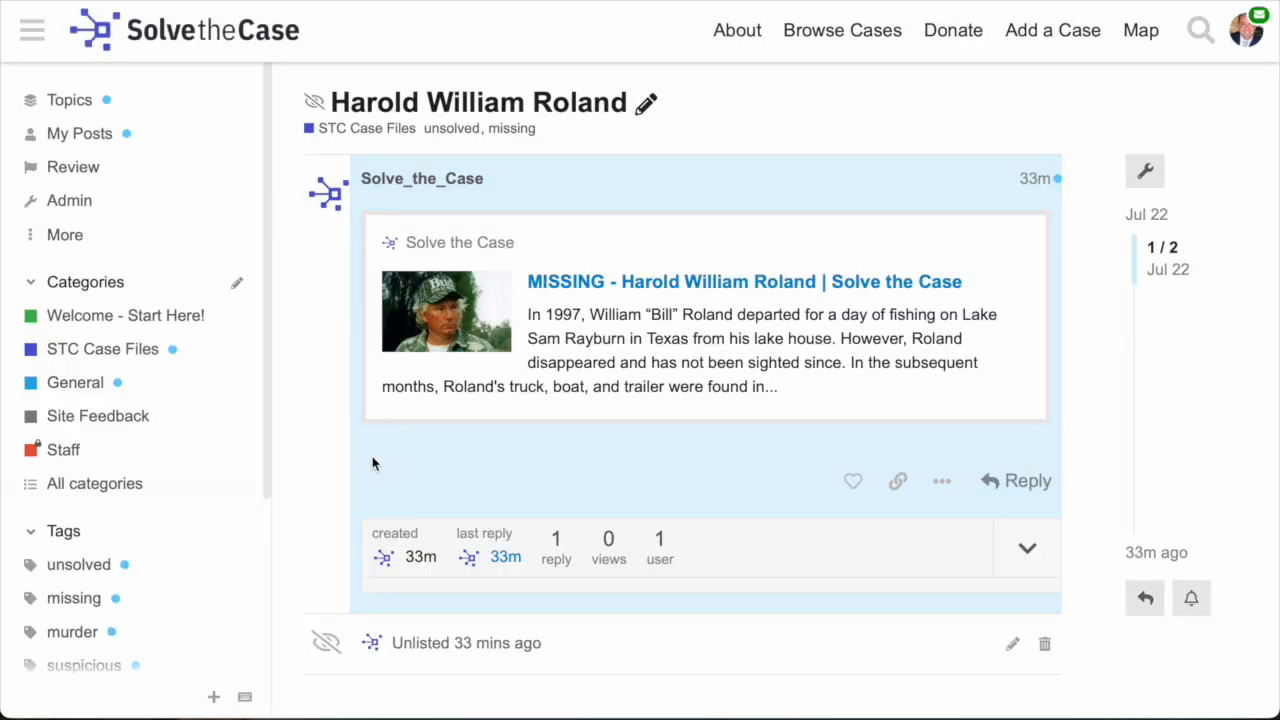
{"action": "scroll", "coordinate": [646, 537], "scroll_direction": "down", "scroll_amount": 1}
{"action": "left_click", "coordinate": [1020, 394]}
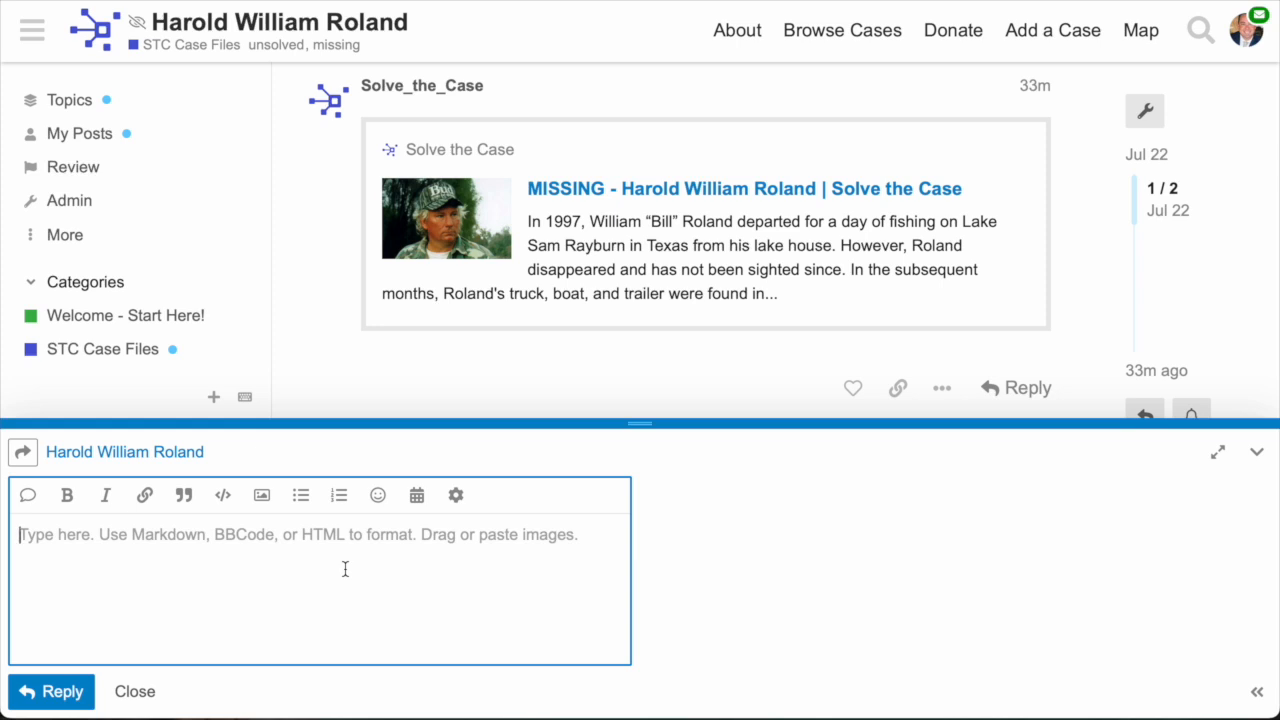
{"action": "type", "text": "Does anyone kn"}
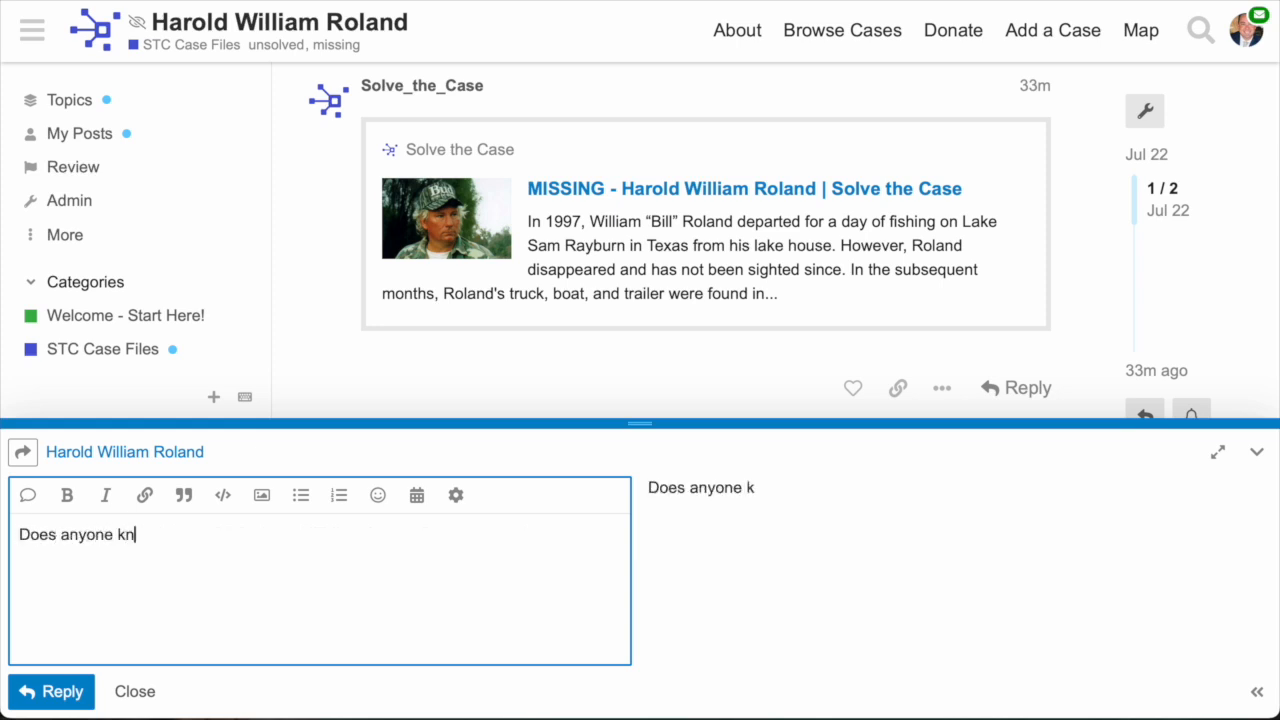
{"action": "type", "text": "ow the location of the lake "}
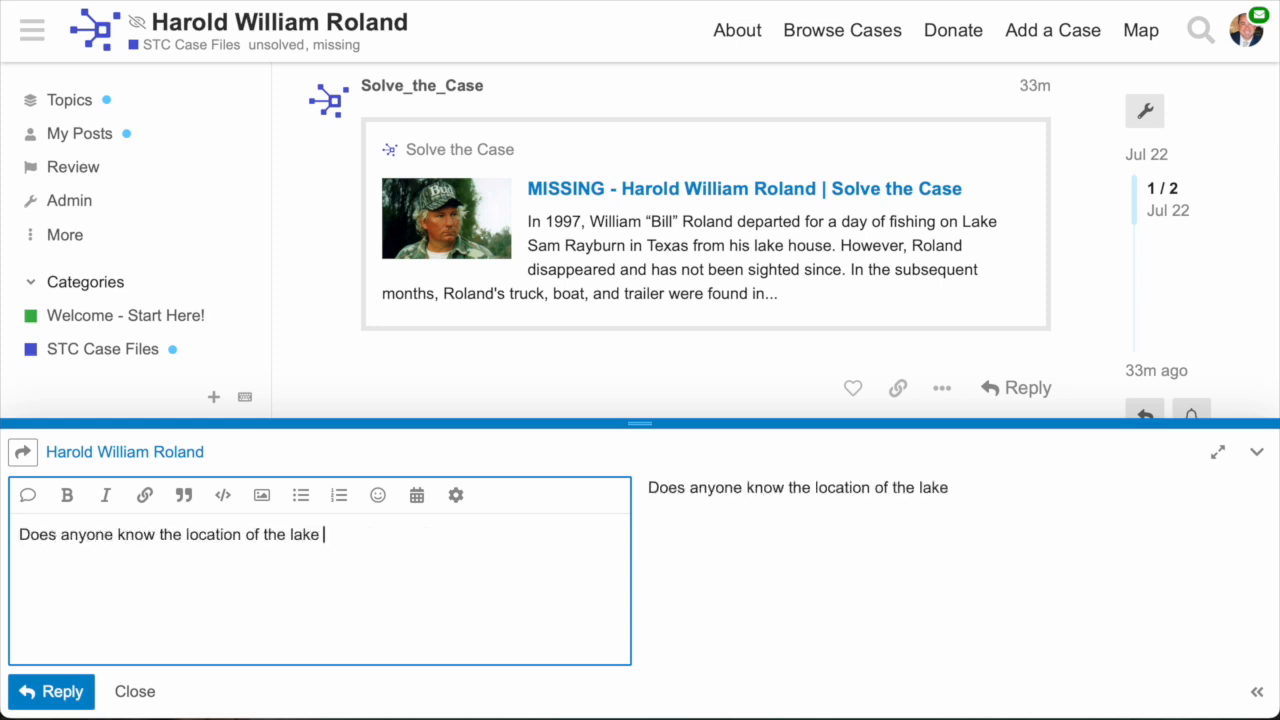
{"action": "type", "text": "house Rolan"}
{"action": "key", "text": "BackSpace"}
{"action": "key", "text": "BackSpace"}
{"action": "key", "text": "BackSpace"}
{"action": "key", "text": "BackSpace"}
{"action": "key", "text": "BackSpace"}
{"action": "type", "text": "Mr. Roland owned that he started his d"}
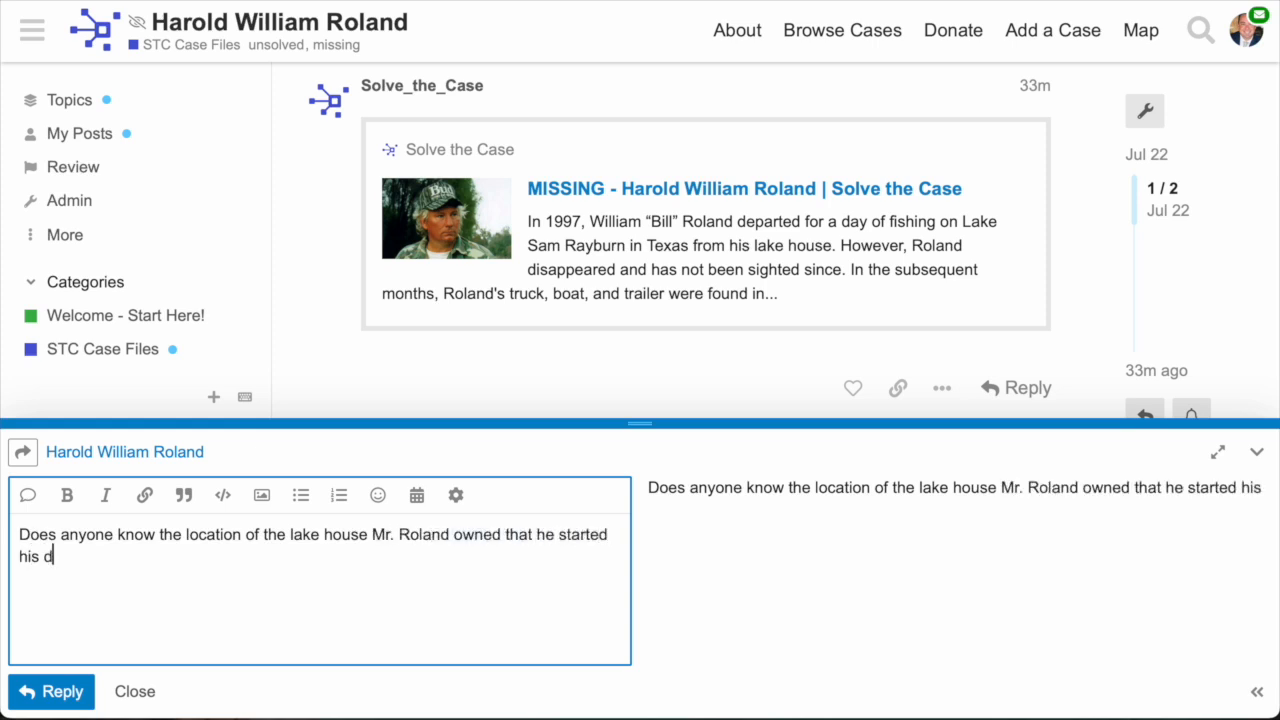
{"action": "type", "text": "ay from on July 21"}
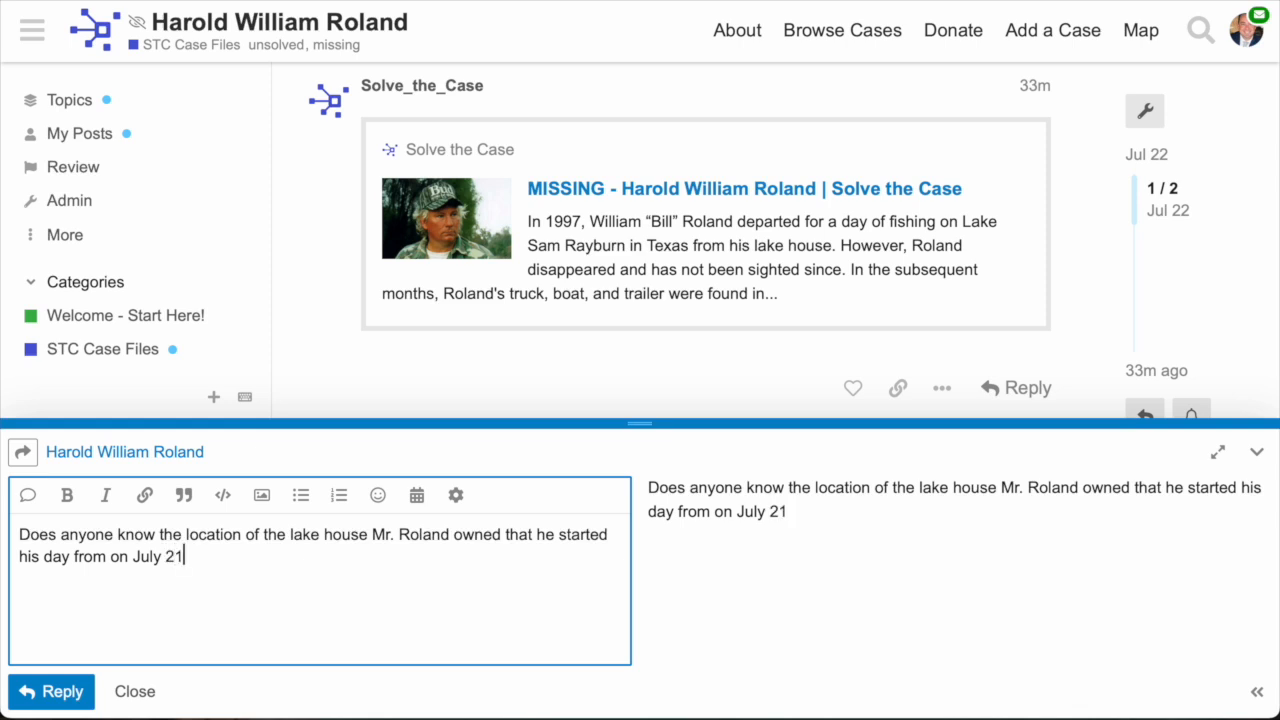
{"action": "type", "text": ", 1997?"}
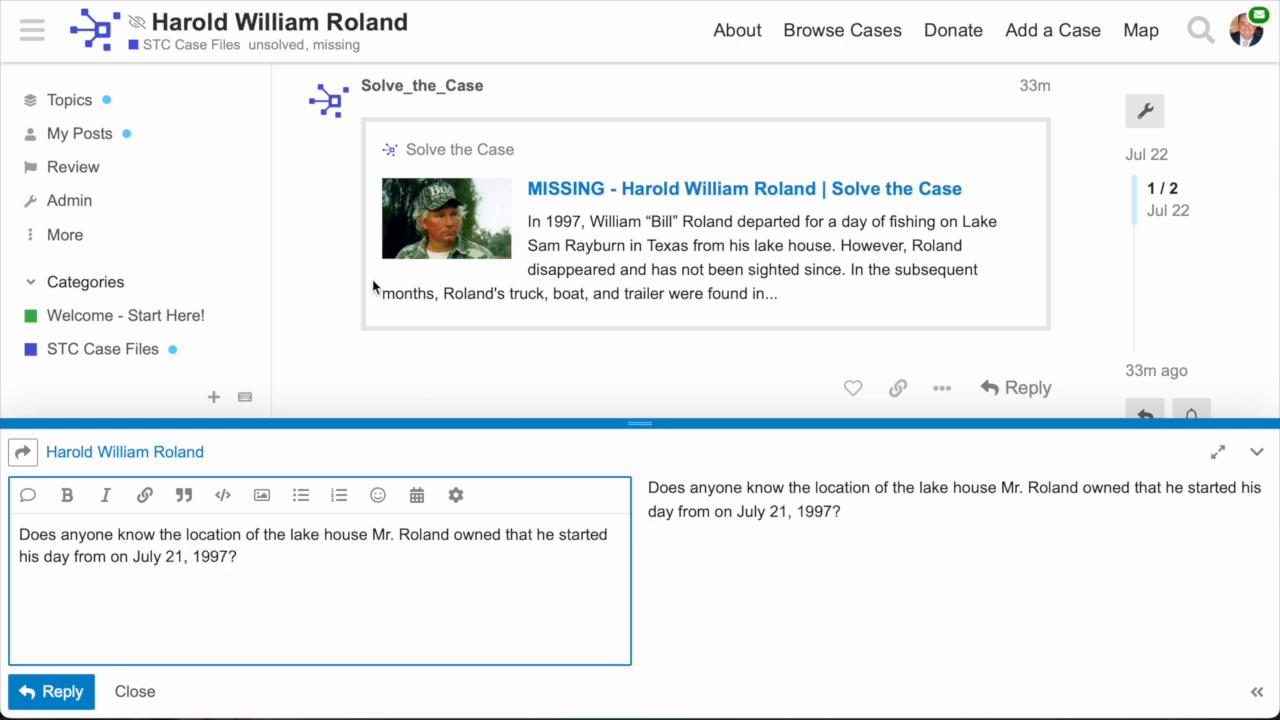
{"action": "left_click", "coordinate": [55, 692]}
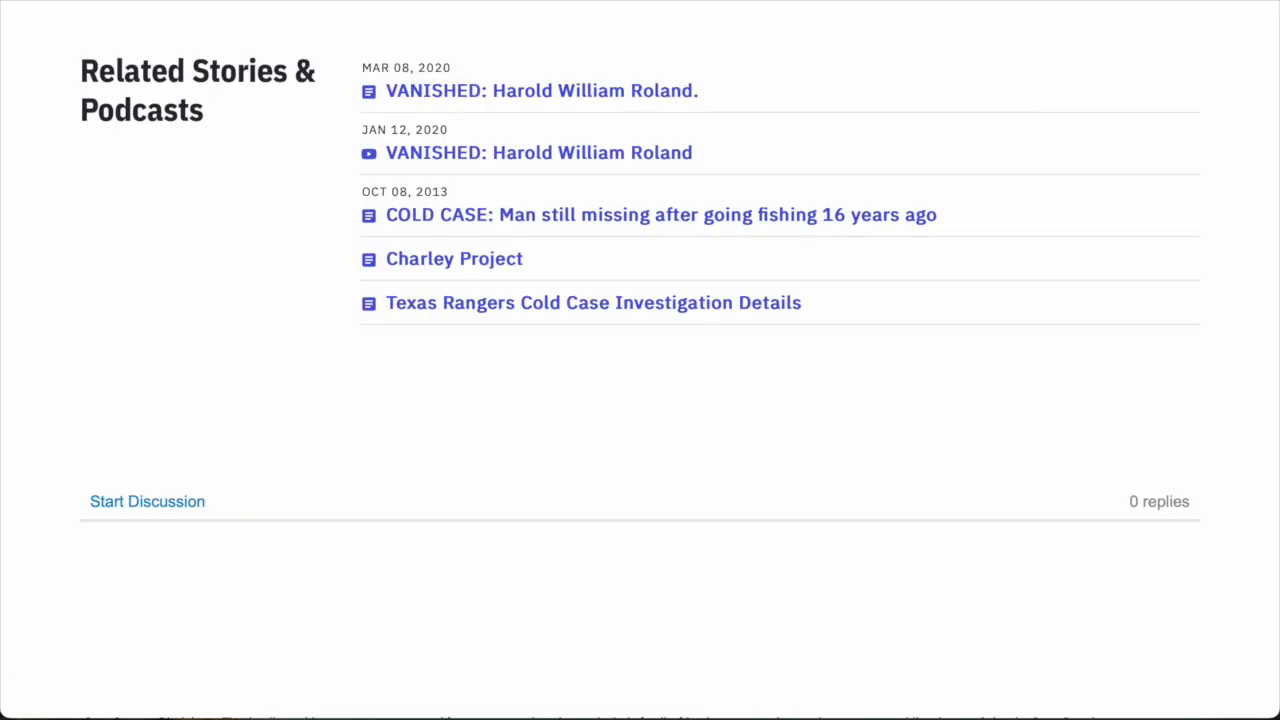
Reload the case page and scroll down to the Submit a Tip form.
{"action": "key", "text": "super+r"}
{"action": "scroll", "coordinate": [864, 387], "scroll_direction": "down", "scroll_amount": 4}
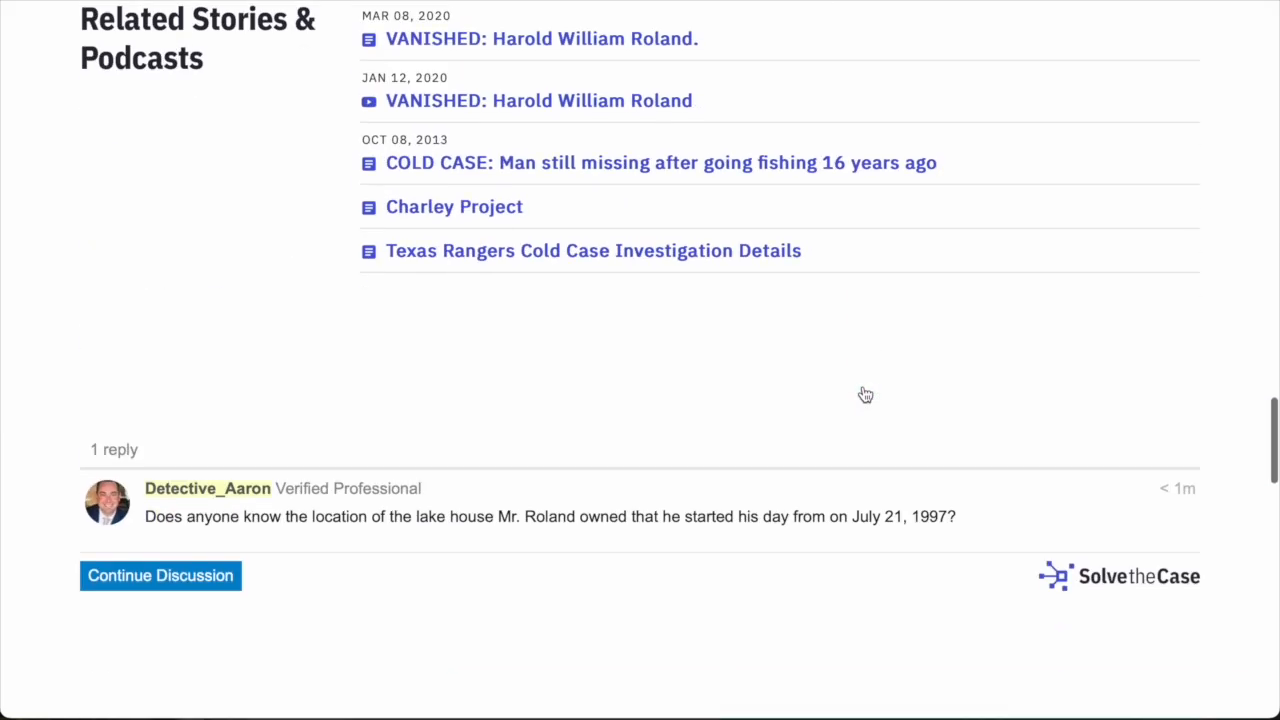
{"action": "scroll", "coordinate": [862, 394], "scroll_direction": "down", "scroll_amount": 2}
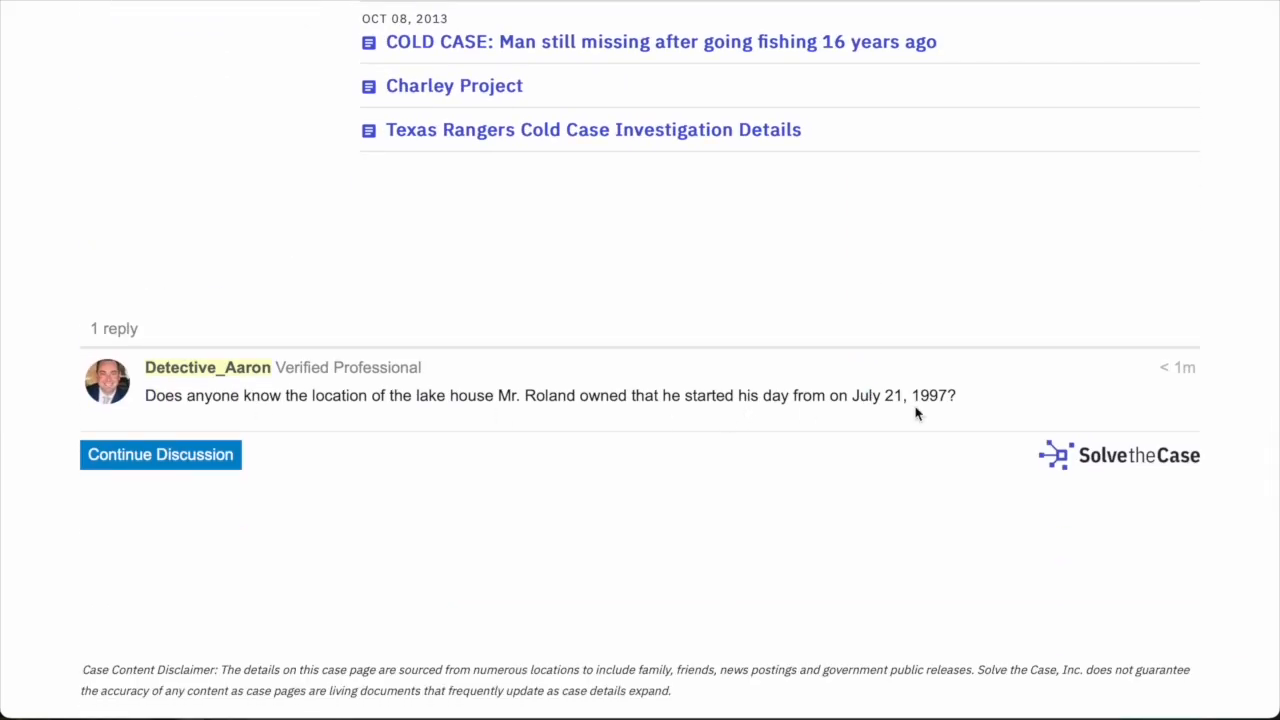
{"action": "scroll", "coordinate": [571, 200], "scroll_direction": "up", "scroll_amount": 4}
{"action": "scroll", "coordinate": [354, 329], "scroll_direction": "down", "scroll_amount": 4}
{"action": "scroll", "coordinate": [354, 329], "scroll_direction": "down", "scroll_amount": 4}
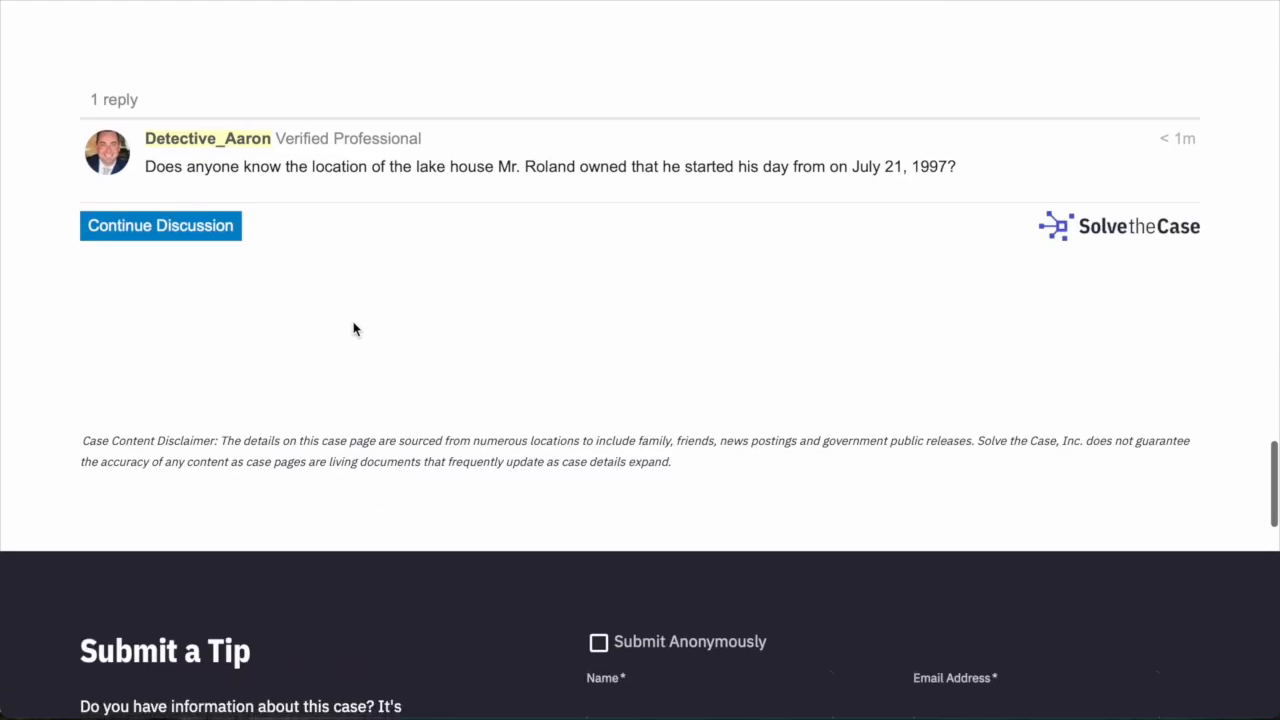
{"action": "scroll", "coordinate": [424, 345], "scroll_direction": "down", "scroll_amount": 3}
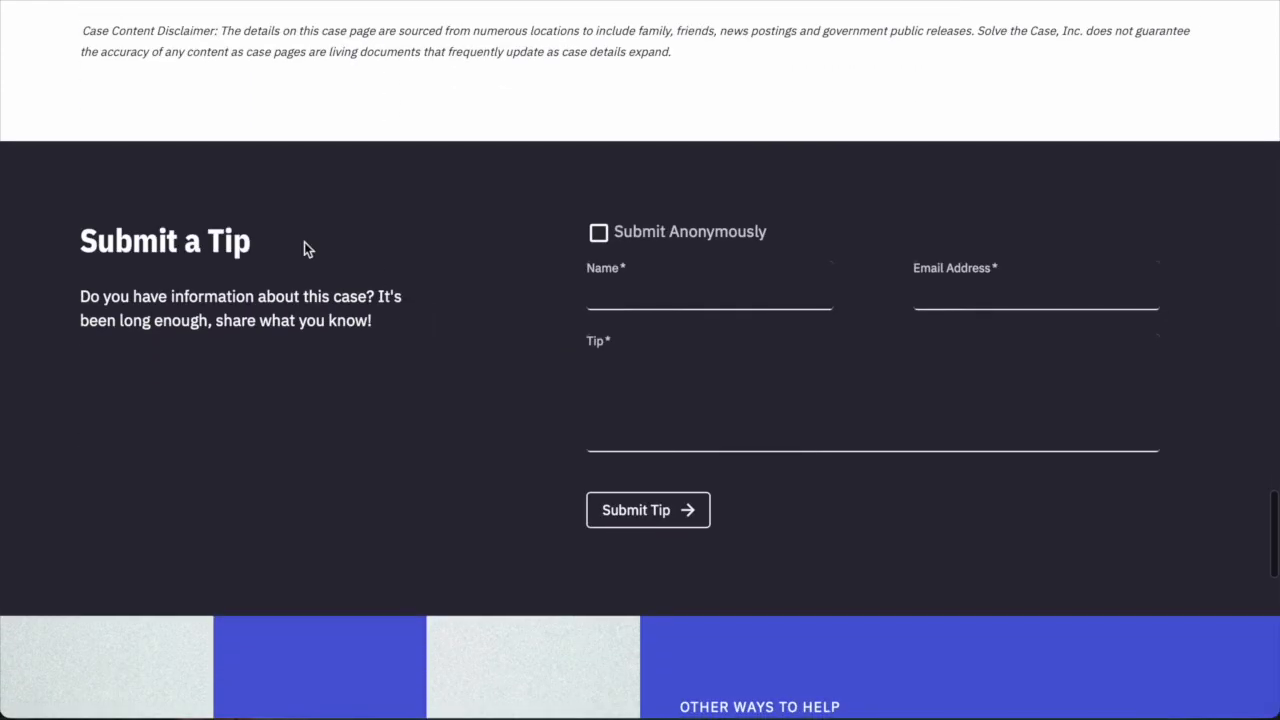
{"action": "scroll", "coordinate": [352, 245], "scroll_direction": "down", "scroll_amount": 2}
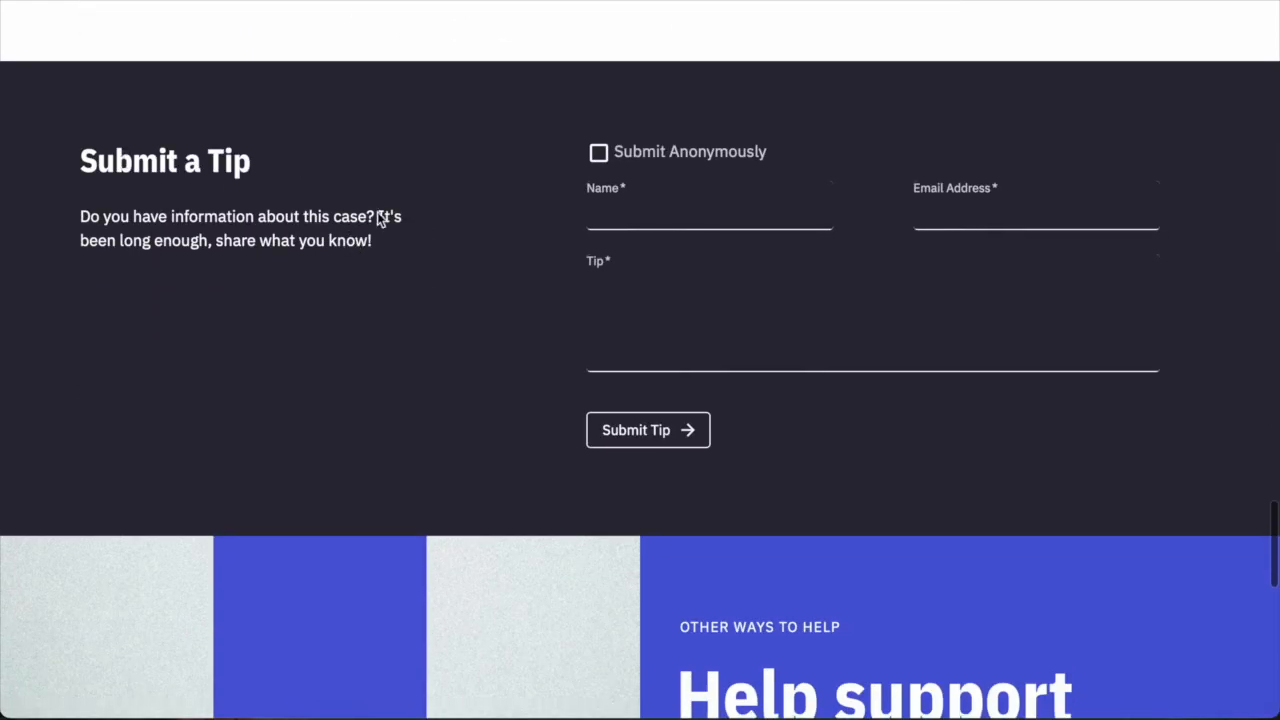
Scroll back up past the $3,000 reward to the case title and Open status.
{"action": "scroll", "coordinate": [680, 326], "scroll_direction": "down", "scroll_amount": 1}
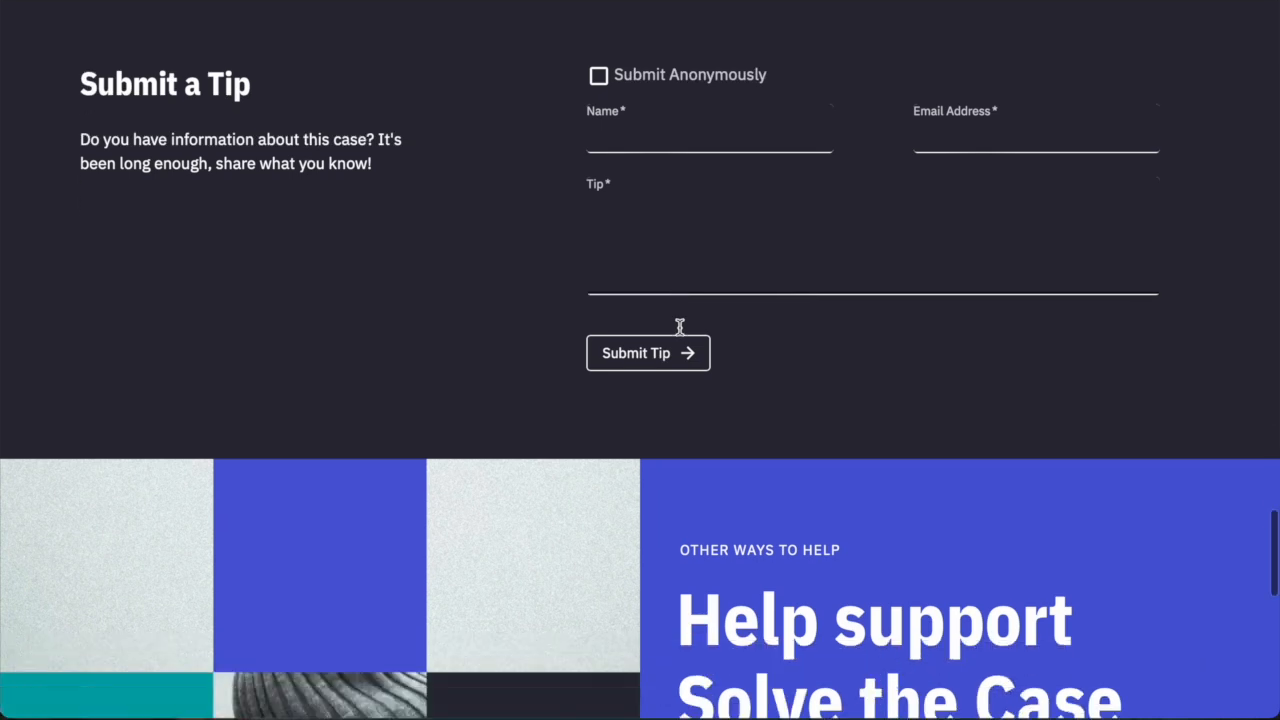
{"action": "scroll", "coordinate": [680, 330], "scroll_direction": "up", "scroll_amount": 10}
{"action": "scroll", "coordinate": [680, 334], "scroll_direction": "up", "scroll_amount": 20}
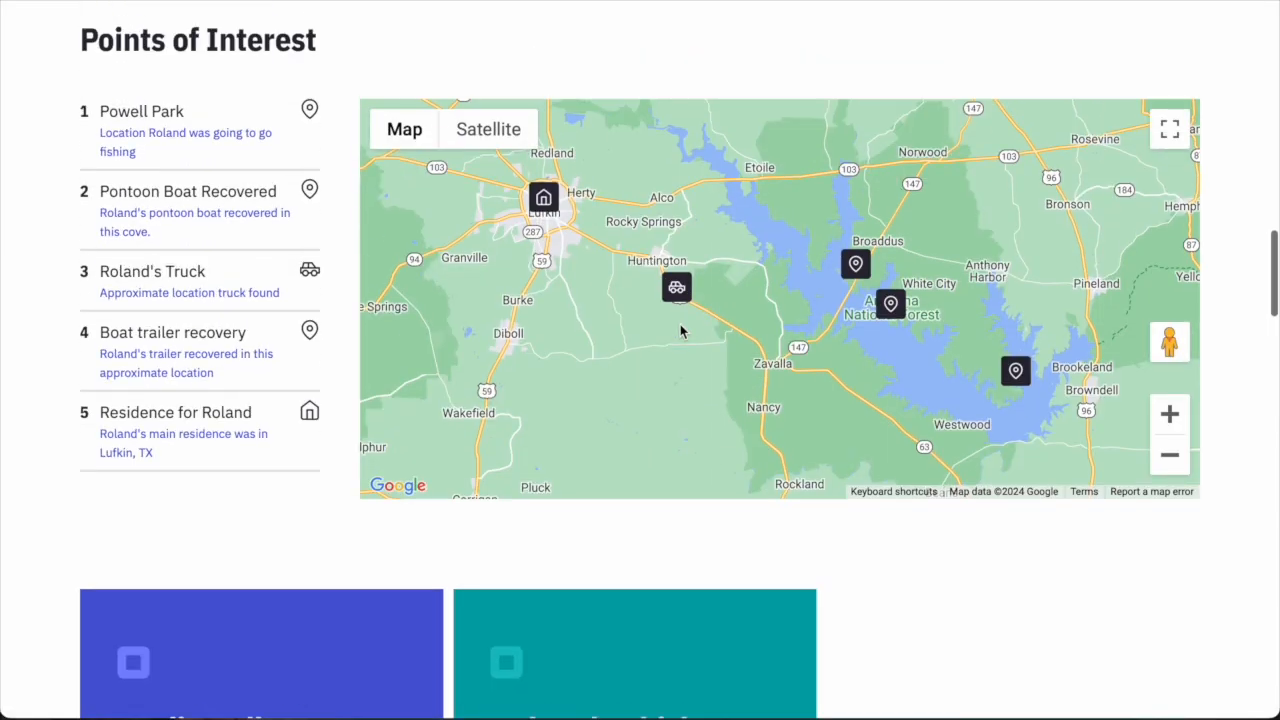
{"action": "scroll", "coordinate": [757, 347], "scroll_direction": "up", "scroll_amount": 15}
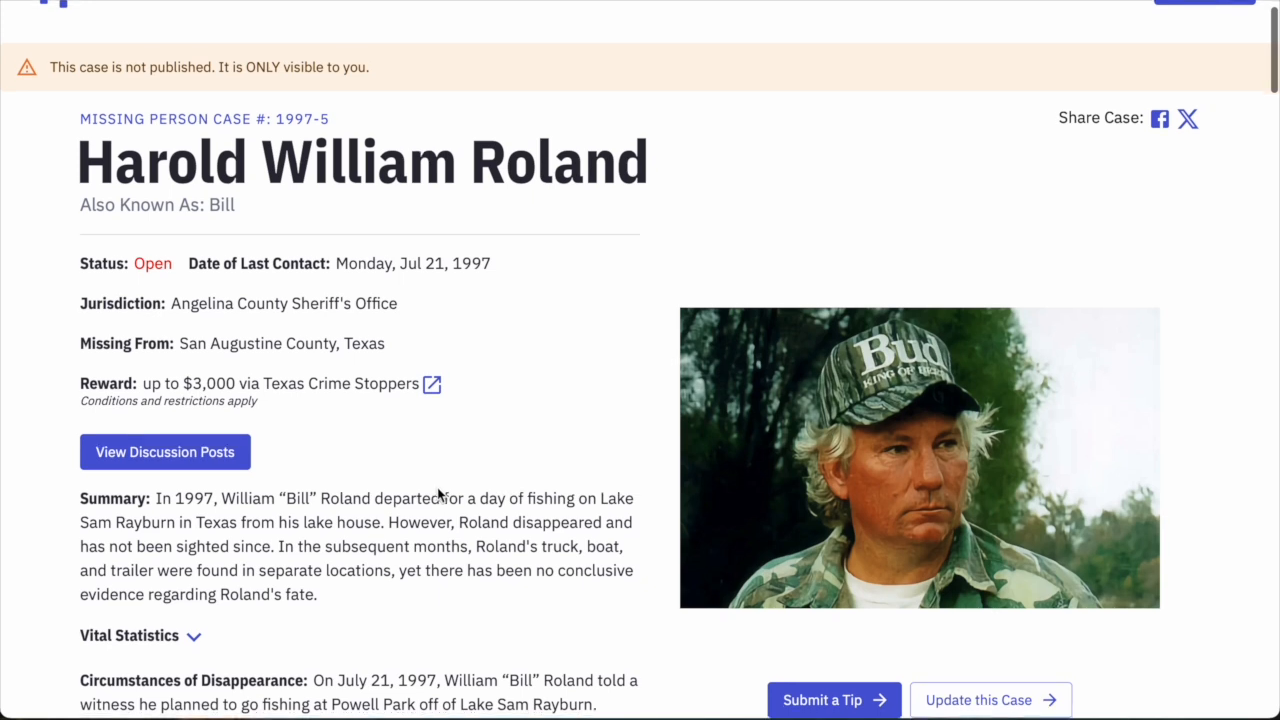
{"action": "scroll", "coordinate": [858, 665], "scroll_direction": "down", "scroll_amount": 2}
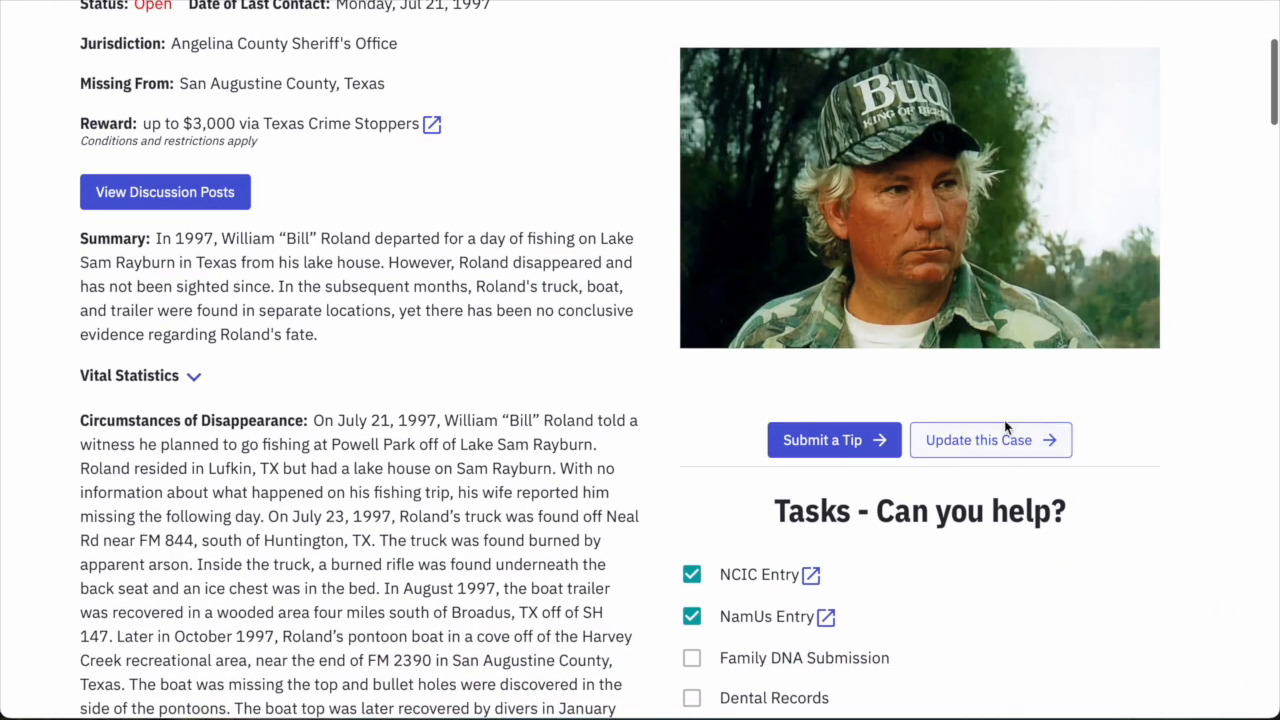
{"action": "scroll", "coordinate": [1010, 460], "scroll_direction": "up", "scroll_amount": 1}
{"action": "scroll", "coordinate": [1010, 460], "scroll_direction": "up", "scroll_amount": 2}
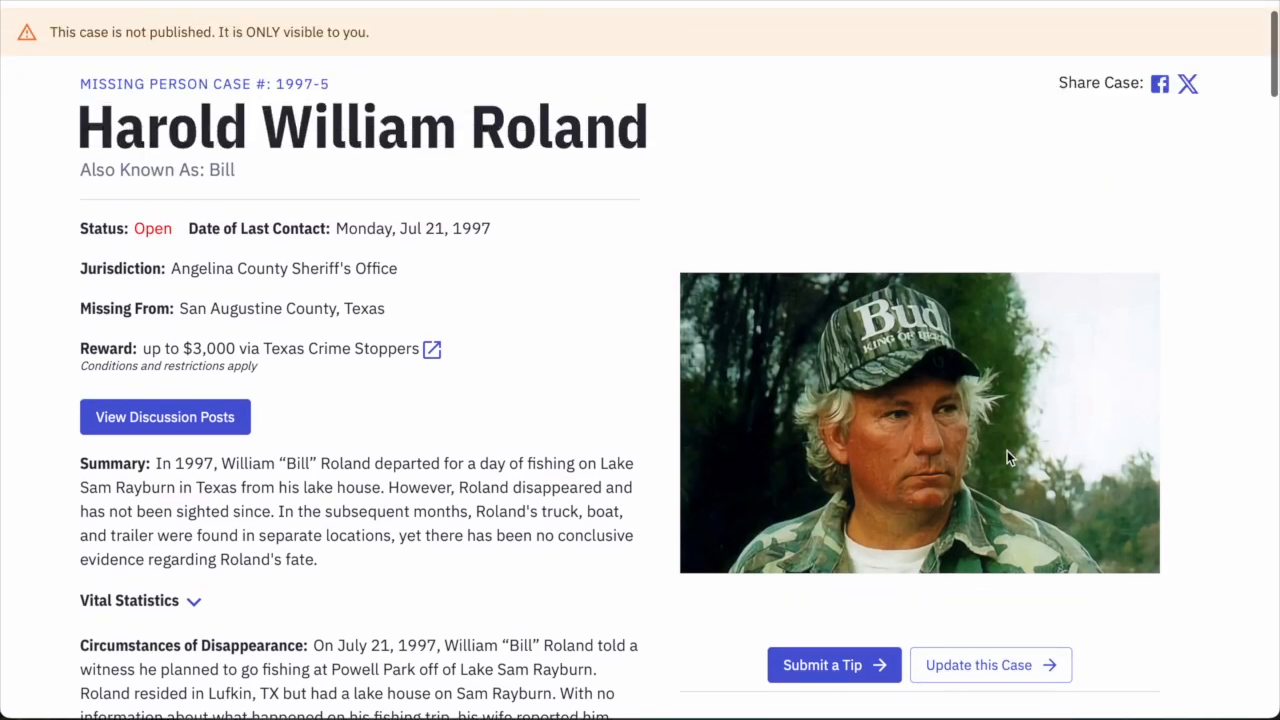
{"action": "scroll", "coordinate": [1007, 450], "scroll_direction": "down", "scroll_amount": 2}
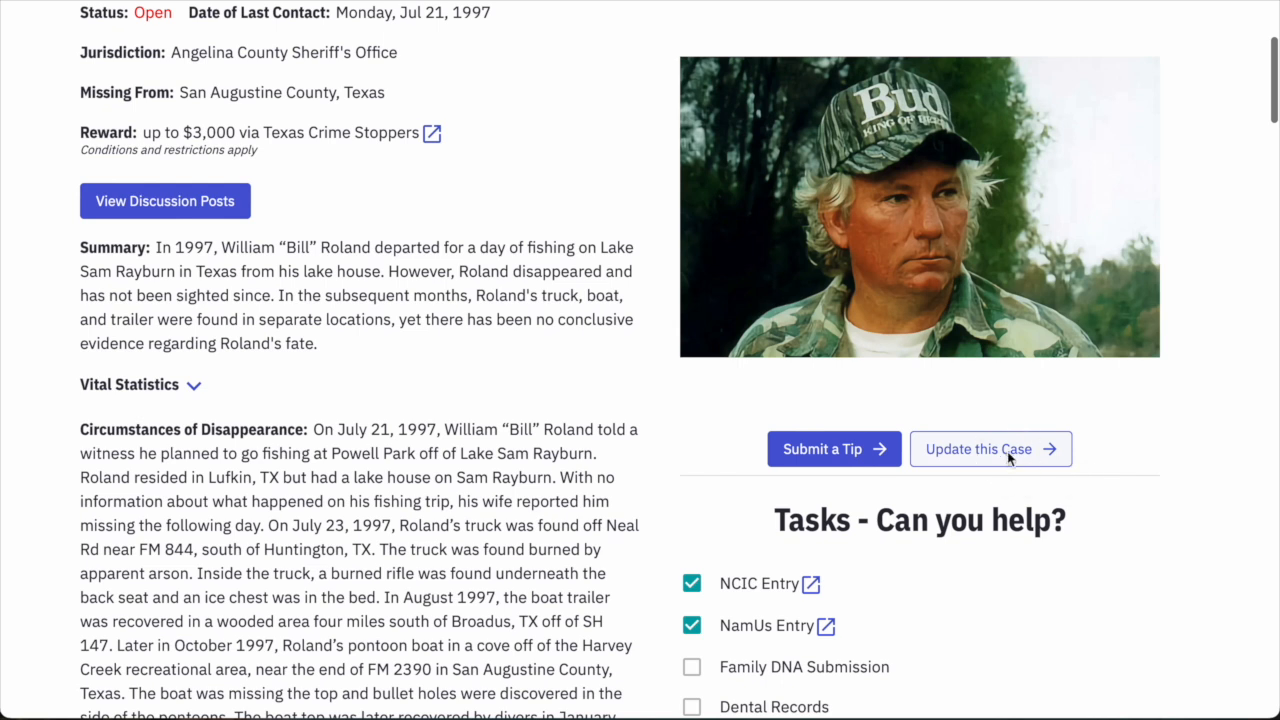
Open the case's editing form at its Status and publishing settings.
{"action": "left_click", "coordinate": [1007, 451]}
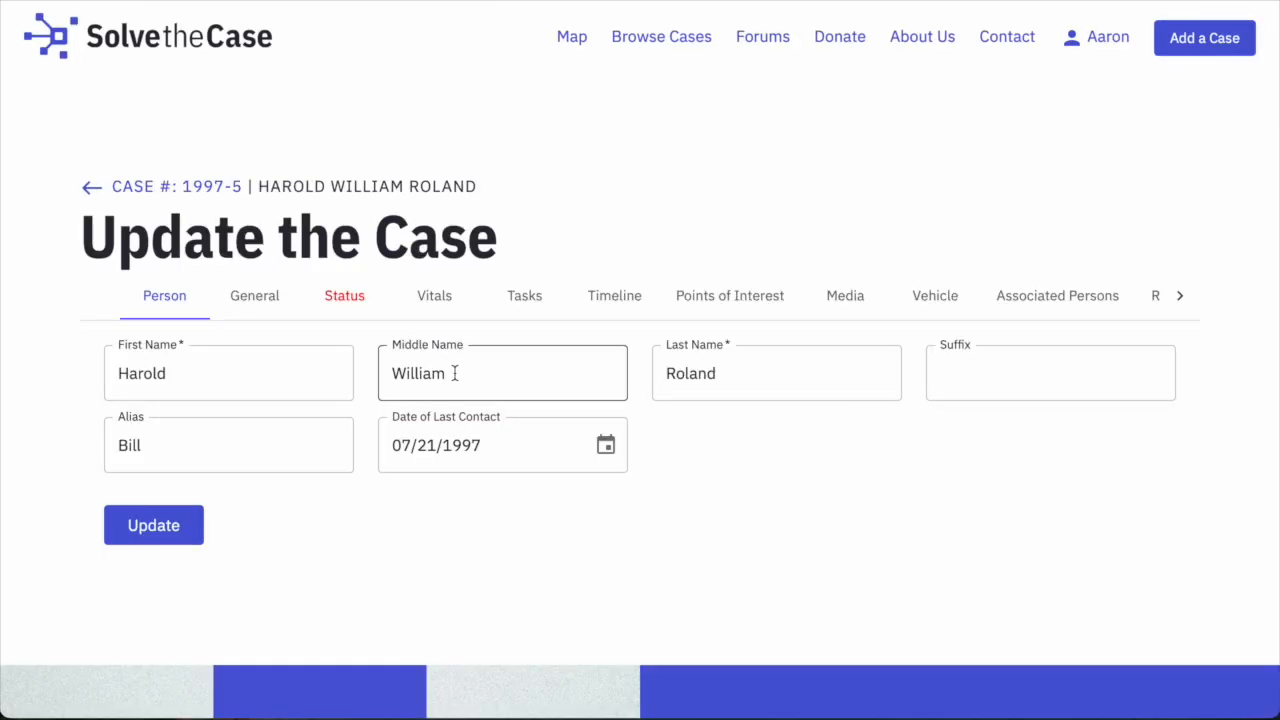
{"action": "scroll", "coordinate": [486, 428], "scroll_direction": "down", "scroll_amount": 1}
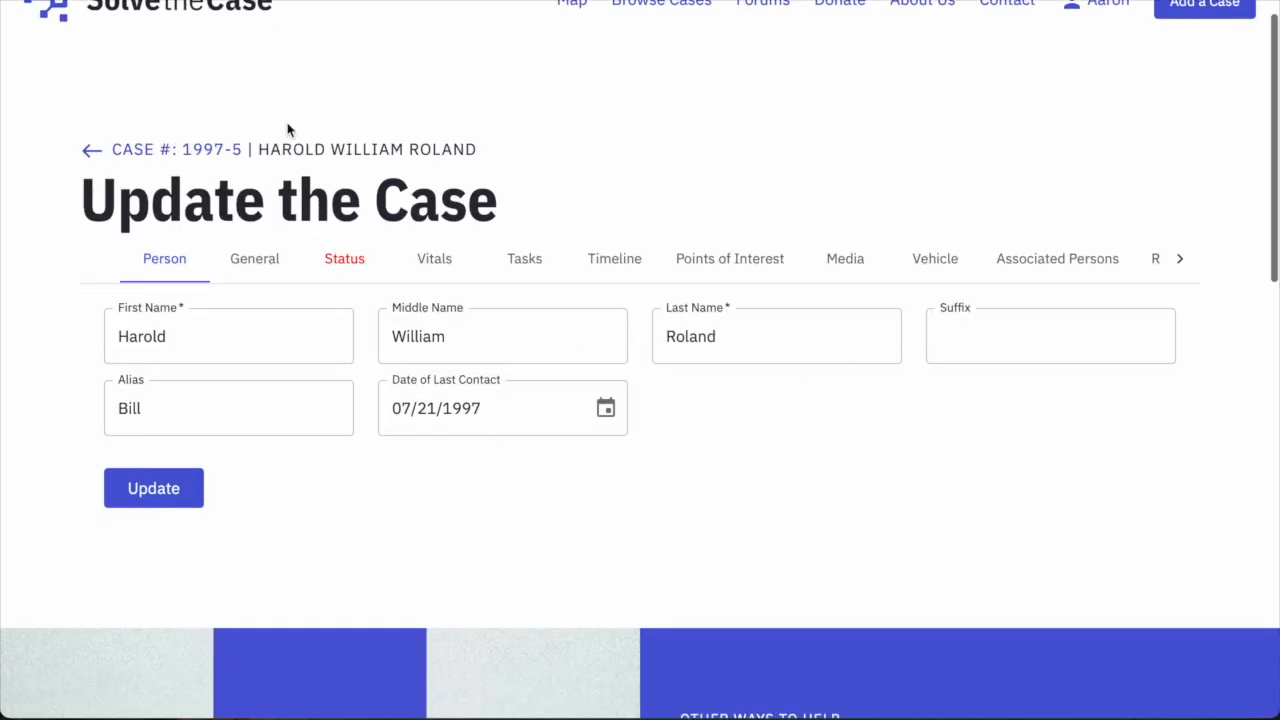
{"action": "scroll", "coordinate": [424, 267], "scroll_direction": "up", "scroll_amount": 1}
{"action": "scroll", "coordinate": [733, 241], "scroll_direction": "down", "scroll_amount": 1}
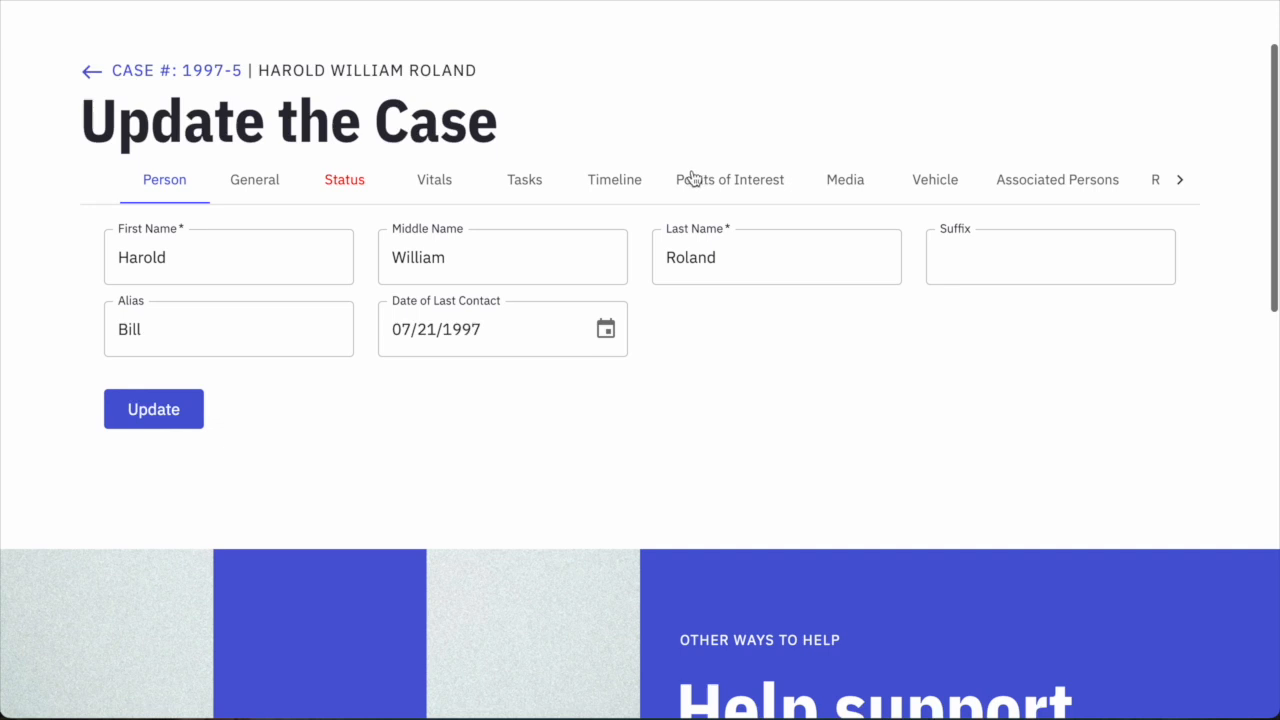
{"action": "left_click", "coordinate": [358, 189]}
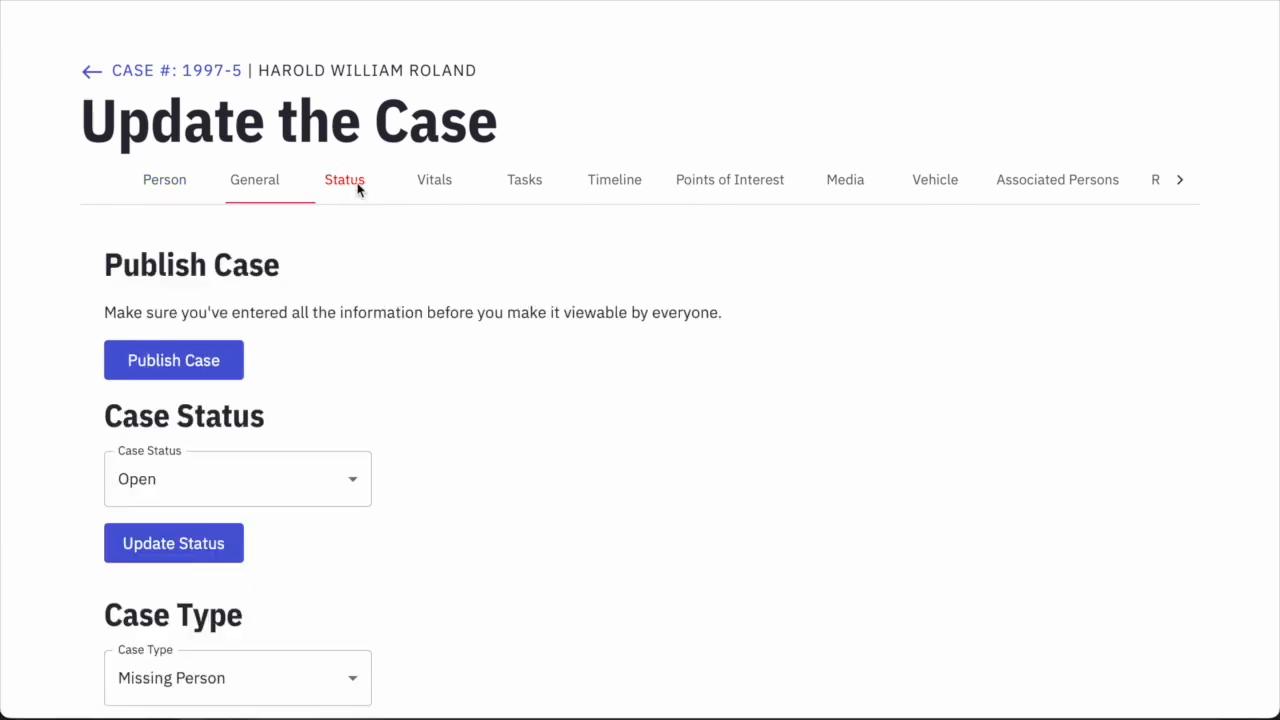
{"action": "scroll", "coordinate": [592, 357], "scroll_direction": "down", "scroll_amount": 1}
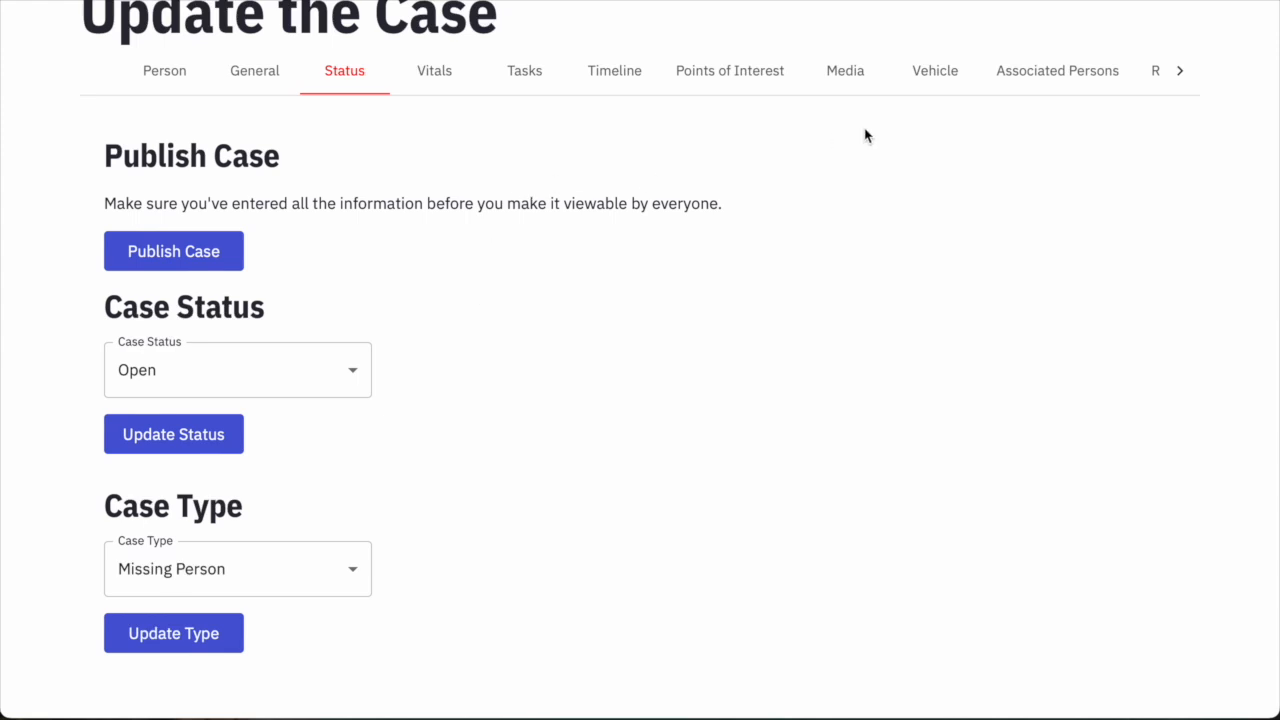
{"action": "scroll", "coordinate": [846, 152], "scroll_direction": "up", "scroll_amount": 1}
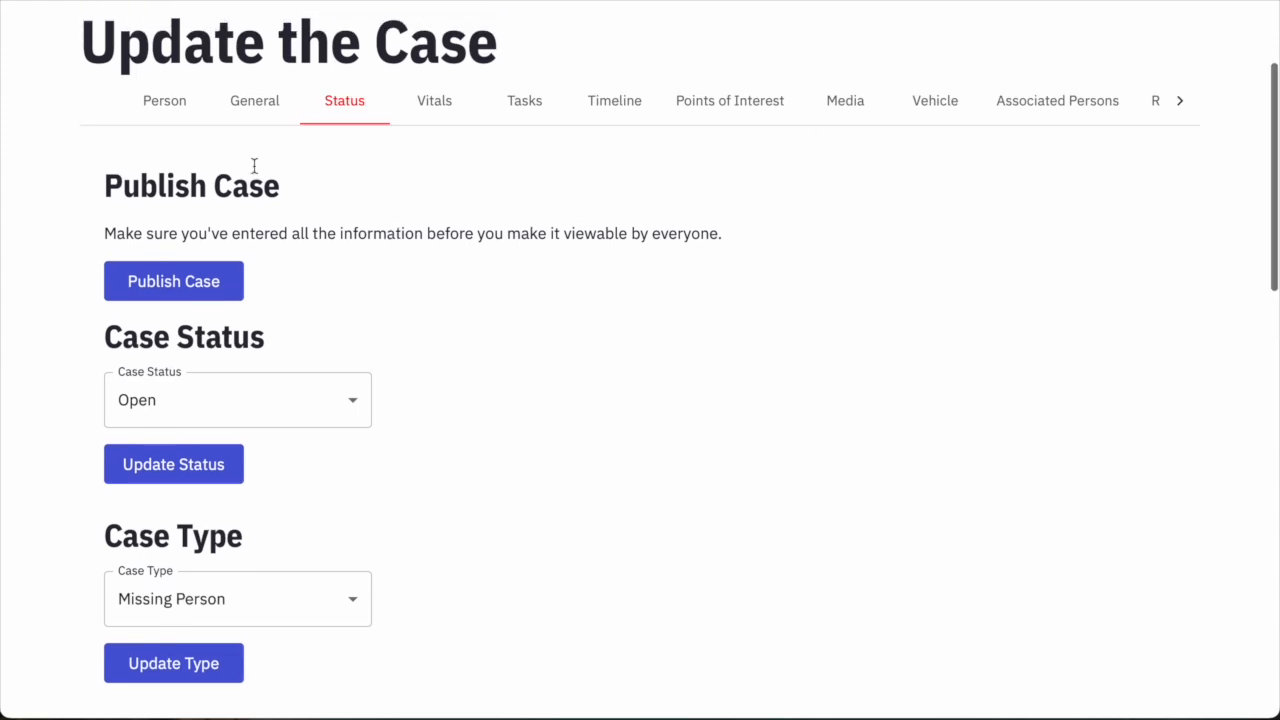
Publish case 1997-5 to everyone, confirm it, and return to the public case page.
{"action": "left_click", "coordinate": [219, 289]}
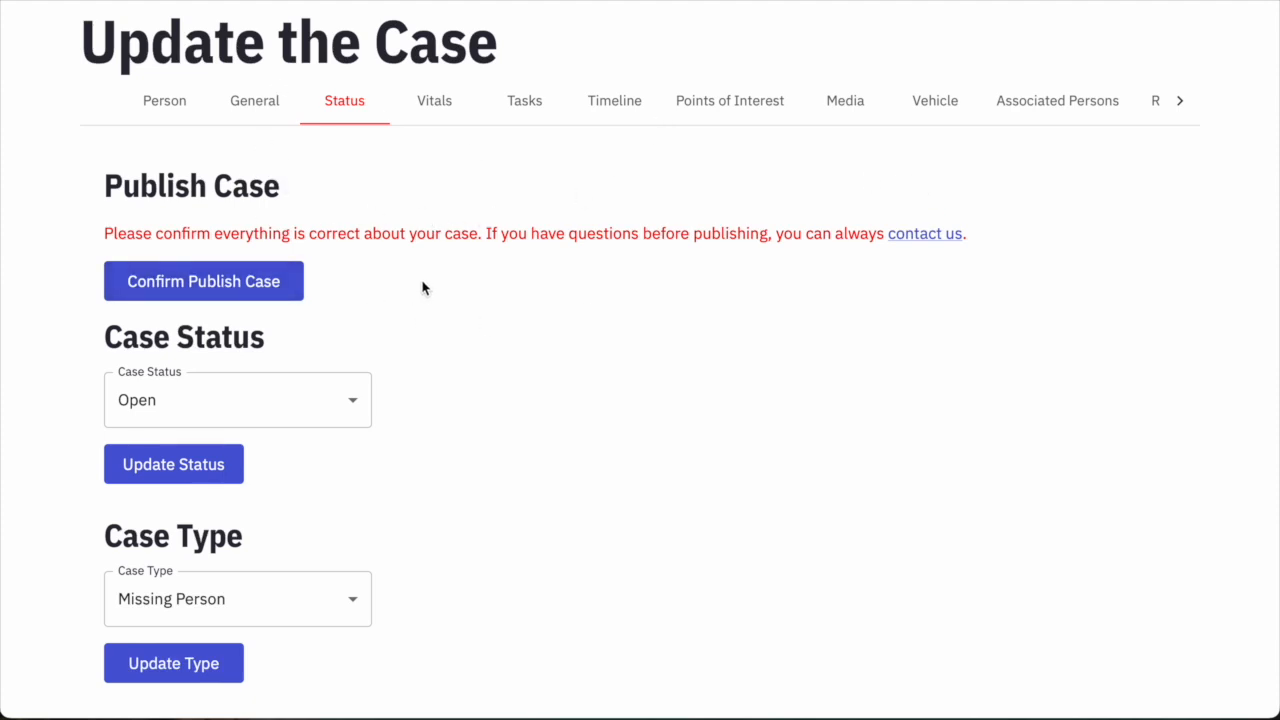
{"action": "left_click", "coordinate": [199, 283]}
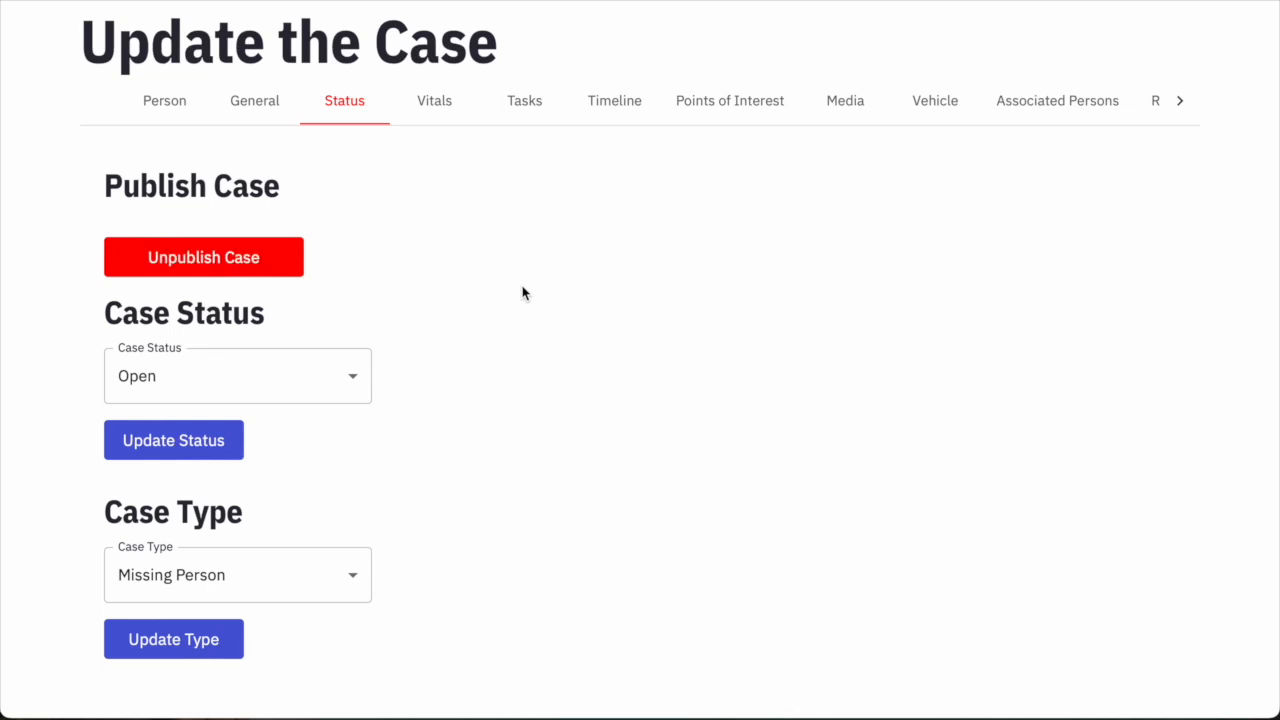
{"action": "scroll", "coordinate": [522, 293], "scroll_direction": "up", "scroll_amount": 1}
{"action": "scroll", "coordinate": [522, 293], "scroll_direction": "down", "scroll_amount": 1}
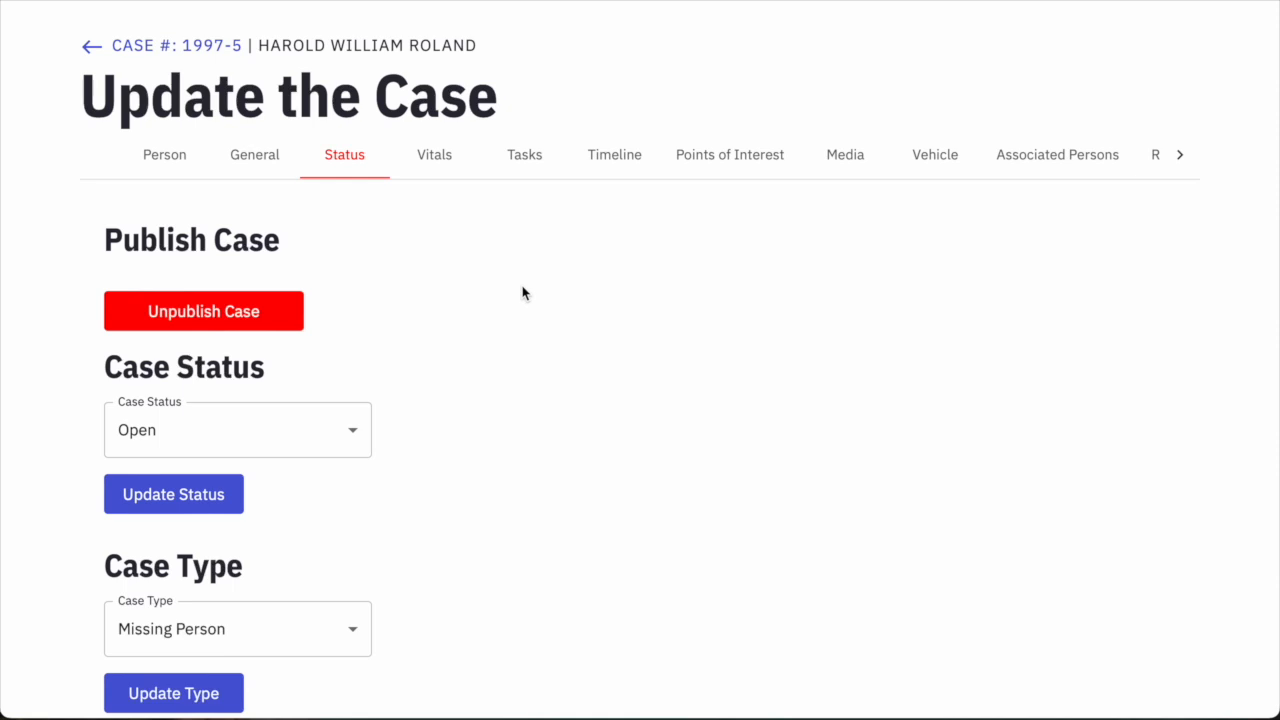
{"action": "scroll", "coordinate": [543, 309], "scroll_direction": "up", "scroll_amount": 1}
{"action": "left_click", "coordinate": [197, 140]}
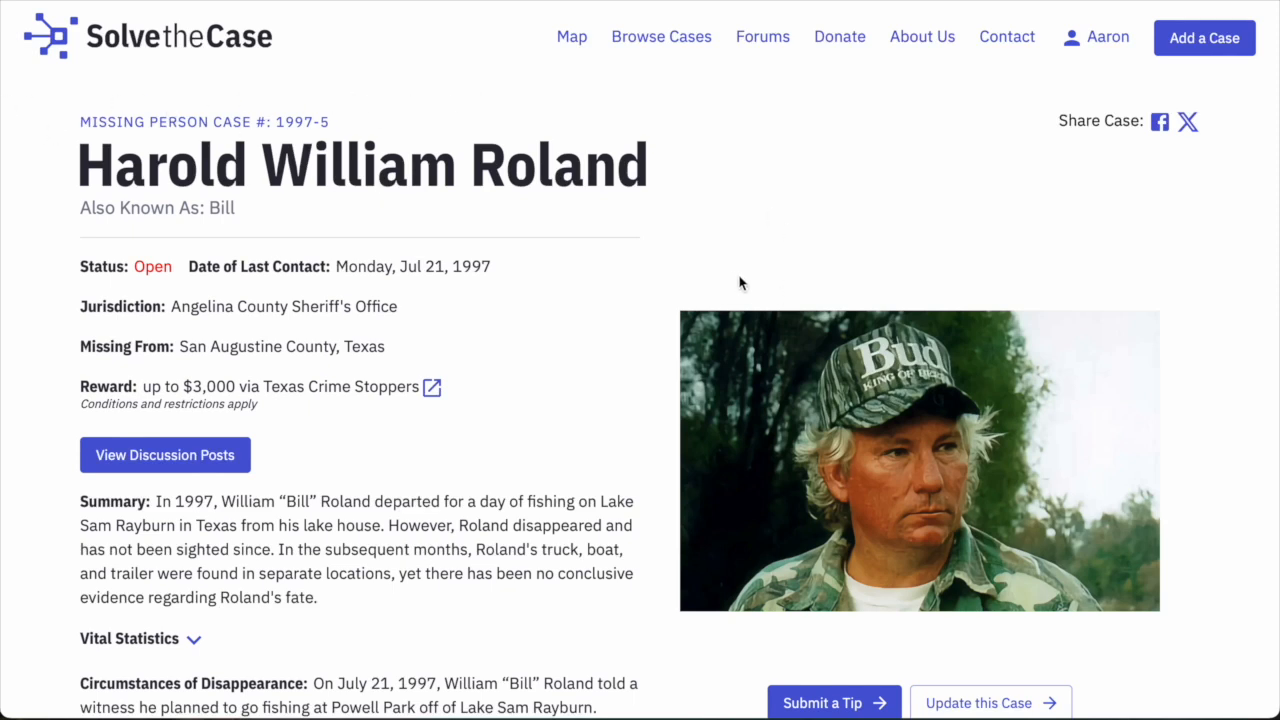
Review the published case 1997-5 page down to the discussion reply and back to the title.
{"action": "scroll", "coordinate": [740, 283], "scroll_direction": "down", "scroll_amount": 1}
{"action": "scroll", "coordinate": [740, 283], "scroll_direction": "down", "scroll_amount": 2}
{"action": "scroll", "coordinate": [740, 283], "scroll_direction": "down", "scroll_amount": 3}
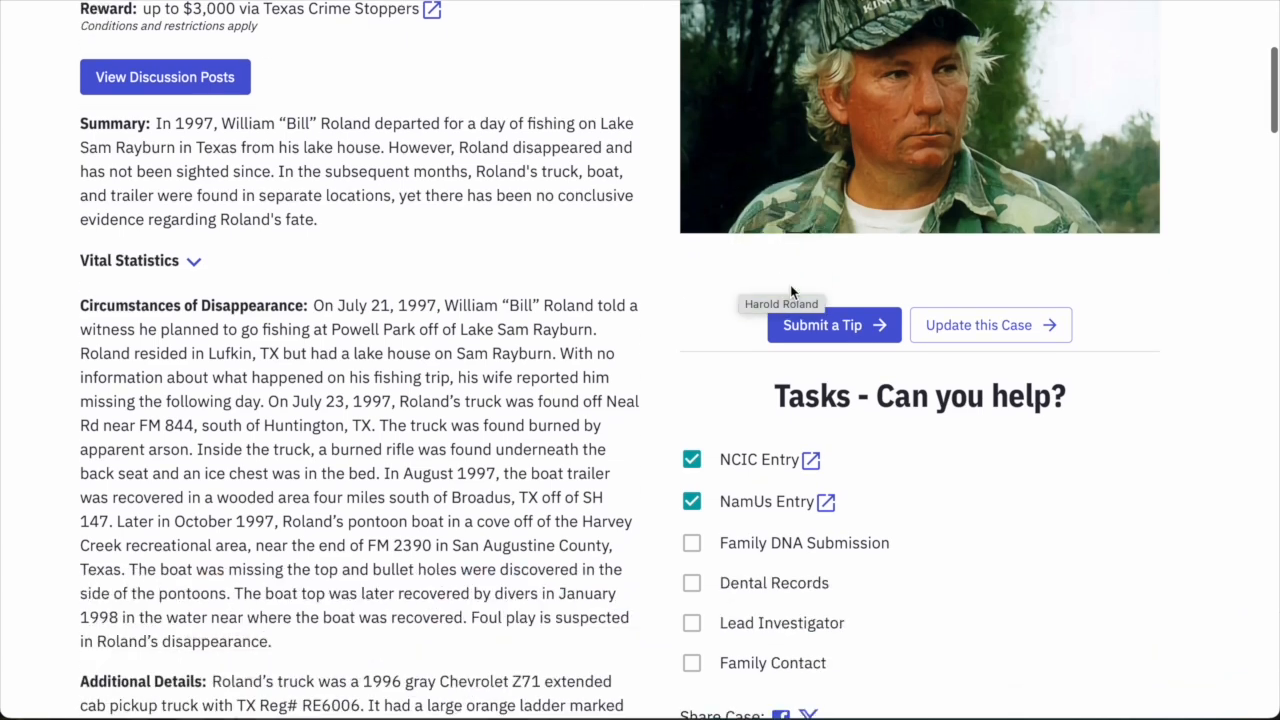
{"action": "scroll", "coordinate": [1006, 390], "scroll_direction": "down", "scroll_amount": 6}
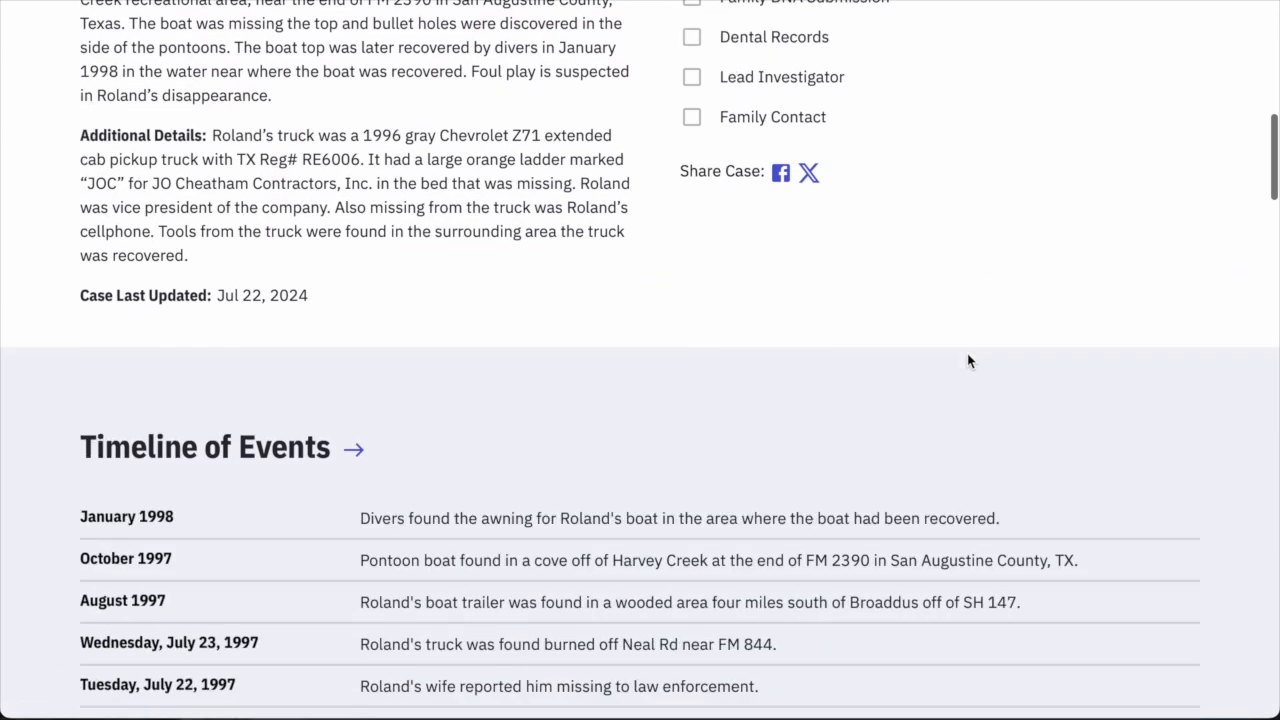
{"action": "scroll", "coordinate": [925, 346], "scroll_direction": "down", "scroll_amount": 12}
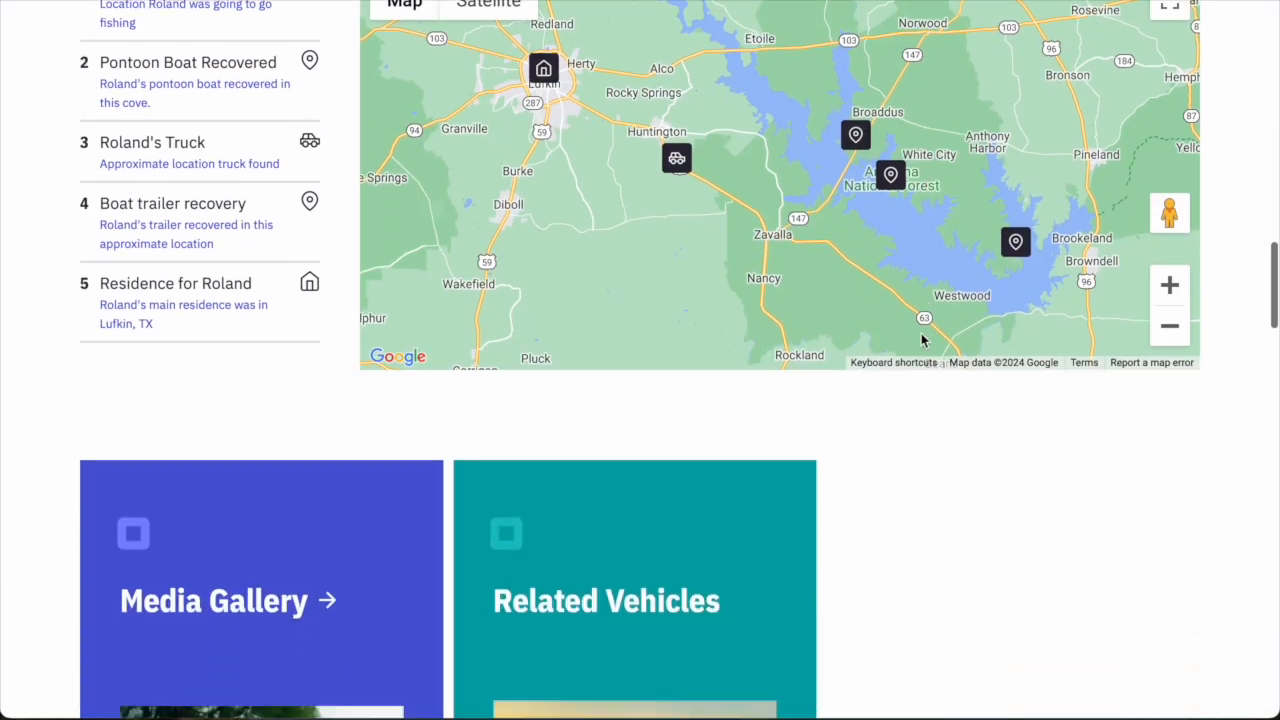
{"action": "scroll", "coordinate": [922, 341], "scroll_direction": "down", "scroll_amount": 10}
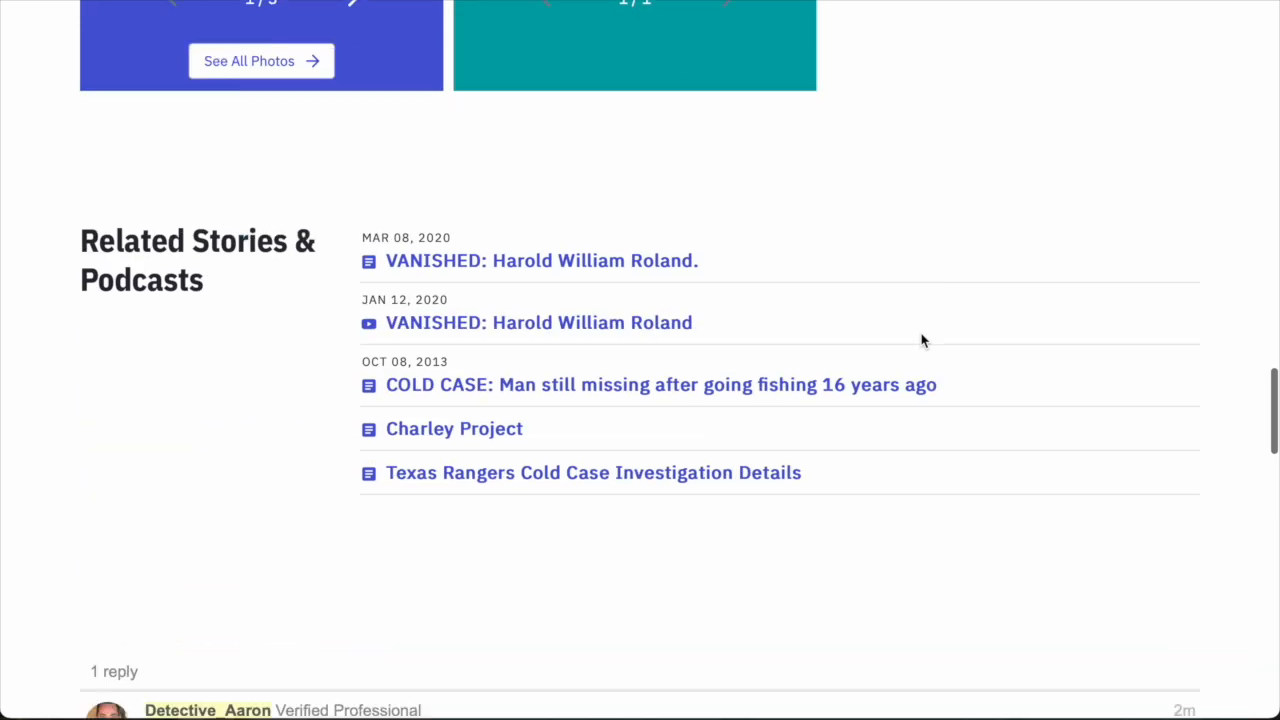
{"action": "scroll", "coordinate": [922, 341], "scroll_direction": "up", "scroll_amount": 20}
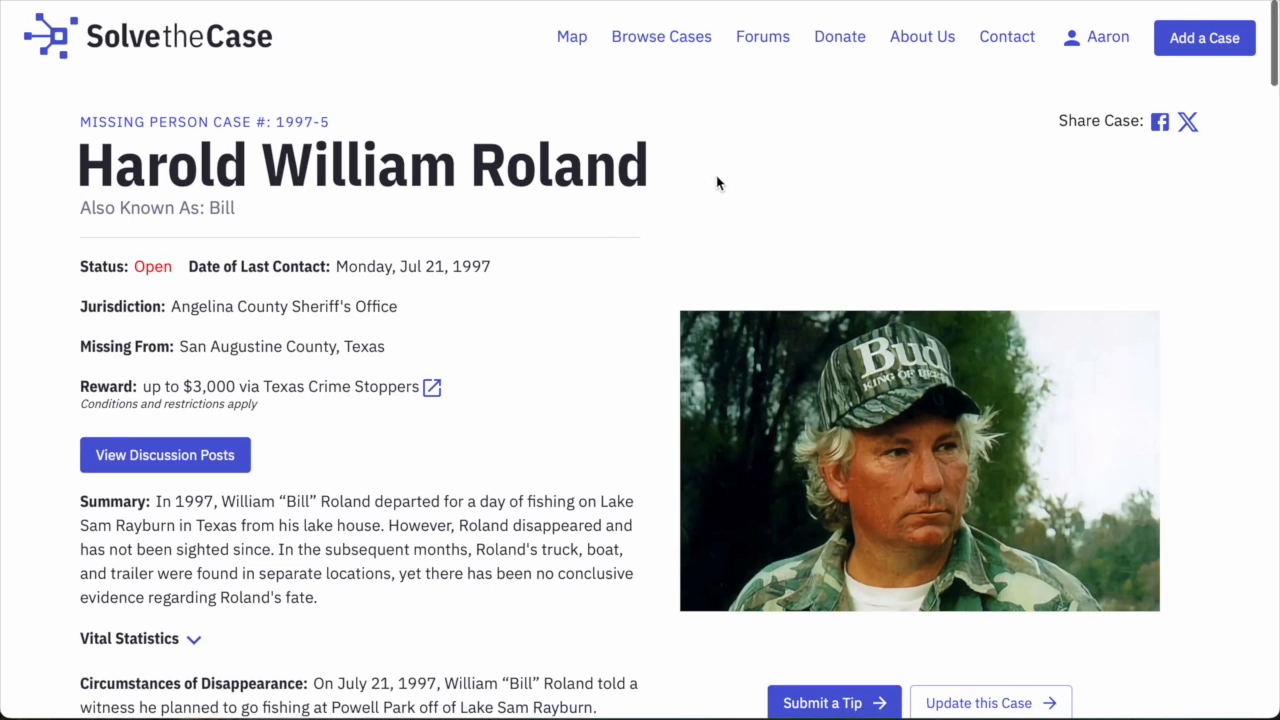
{"action": "left_click_drag", "start_coordinate": [736, 162], "coordinate": [86, 157]}
{"action": "left_click", "coordinate": [264, 73]}
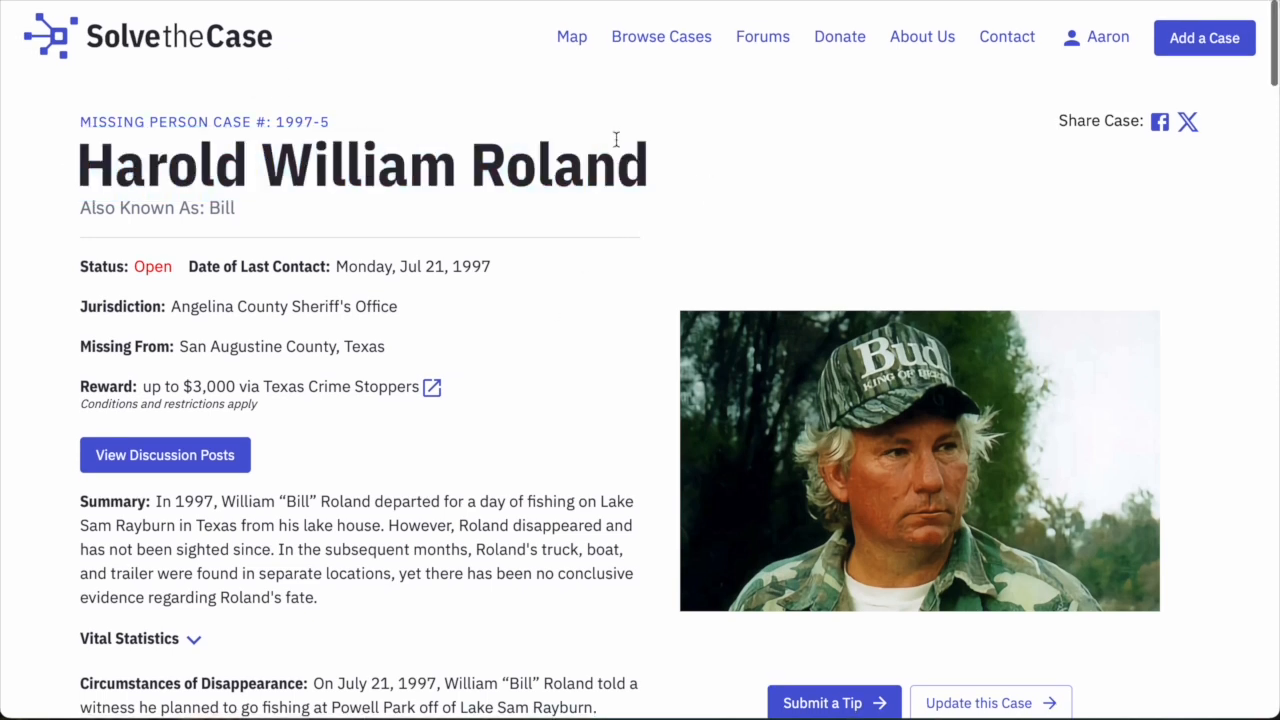